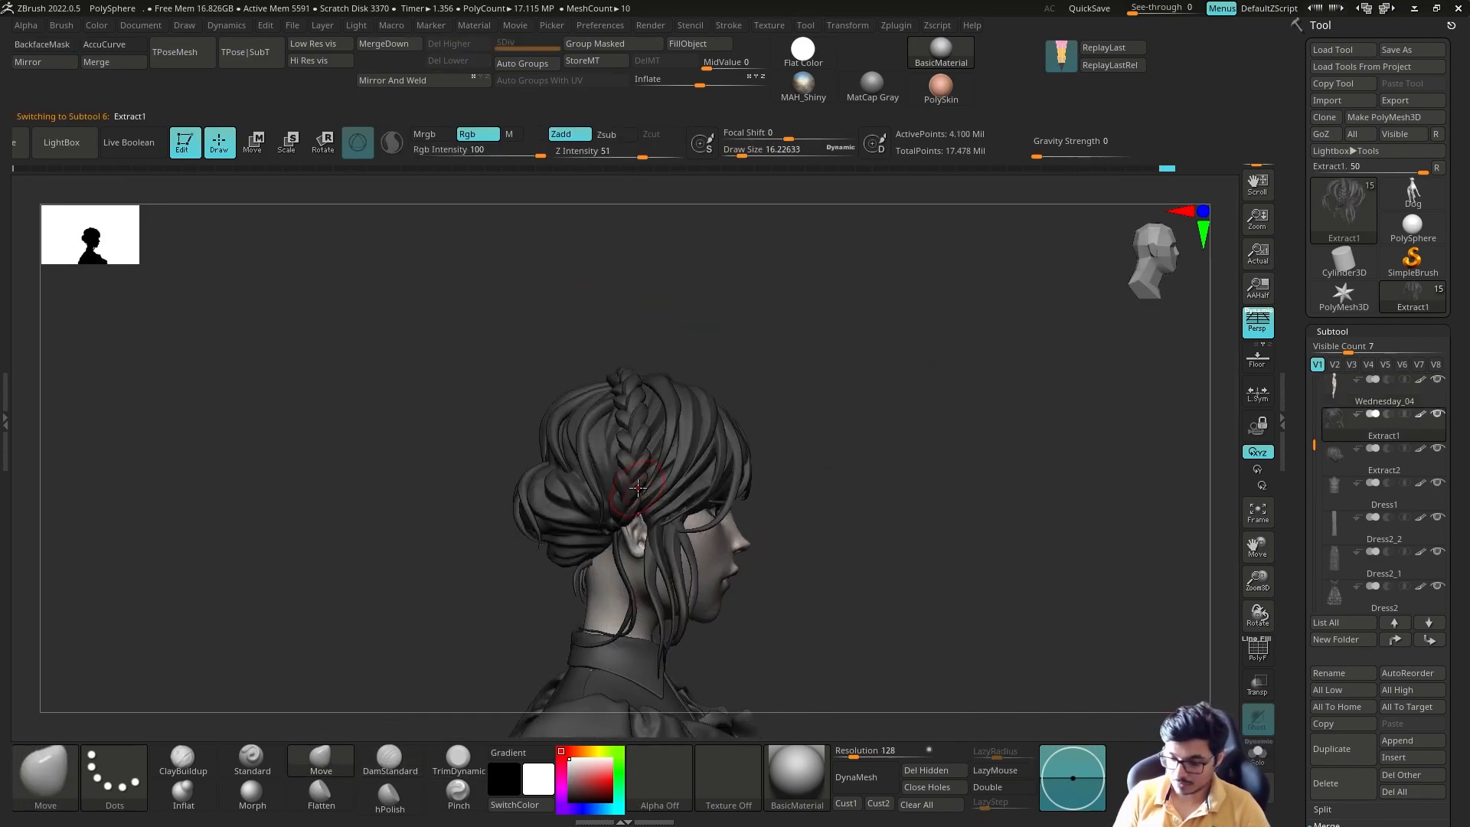
# Switch the model's material to MatCap Gray.
pyautogui.press('w')
pyautogui.keyDown('ctrl'); pyautogui.click(637, 488); pyautogui.keyUp('ctrl')
pyautogui.press('q')
pyautogui.press(']')
pyautogui.click(872, 85)
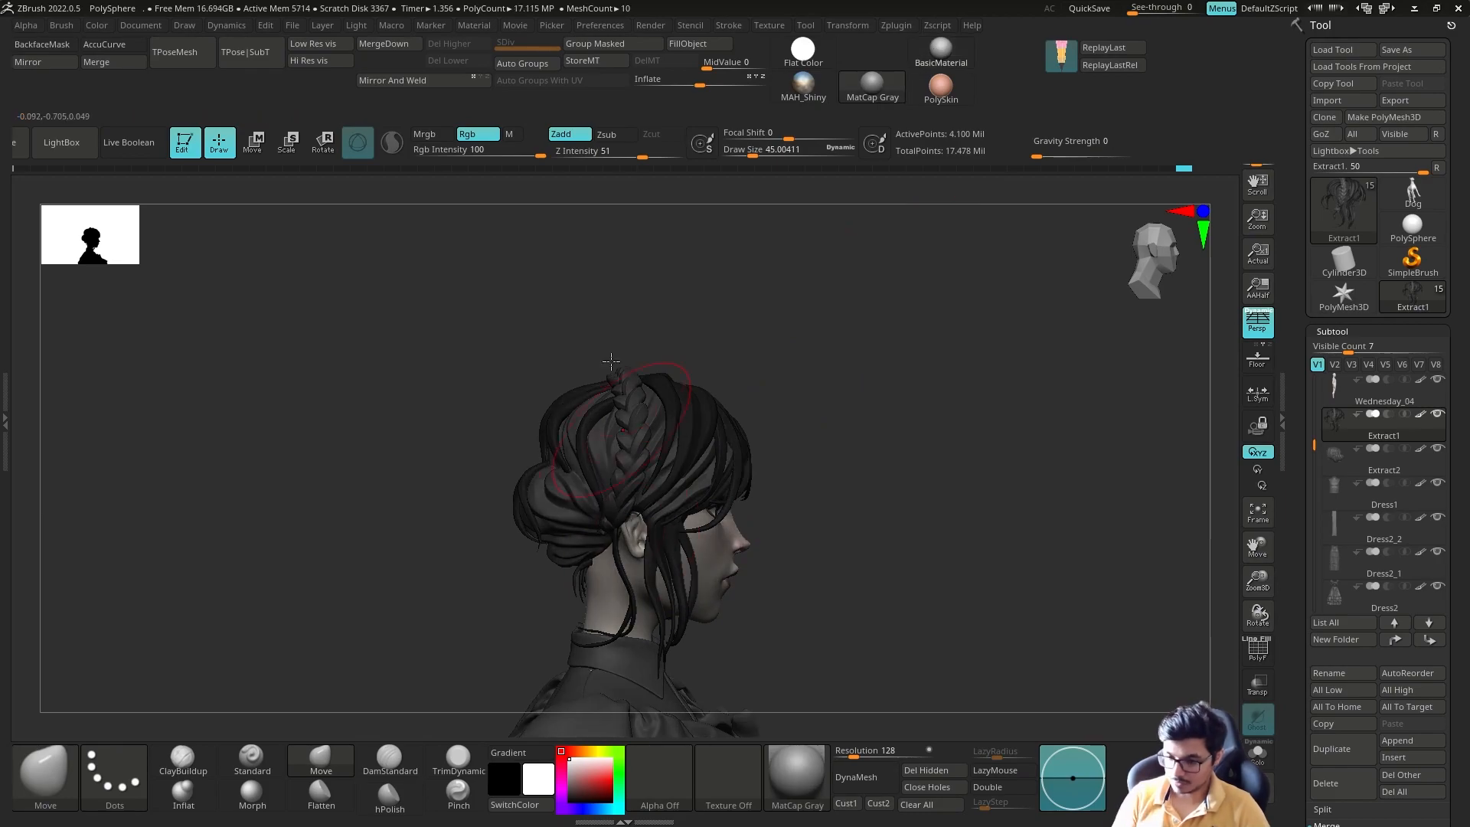
# Adjust the hair strands beside the ear with the transform gizmo and clear the mask.
pyautogui.moveTo(729, 520)
pyautogui.keyDown('ctrl'); pyautogui.mouseDown(button='right')
pyautogui.moveTo(673, 413)
pyautogui.moveTo(789, 429)
pyautogui.mouseUp(button='right'); pyautogui.keyUp('ctrl')
pyautogui.press('w')
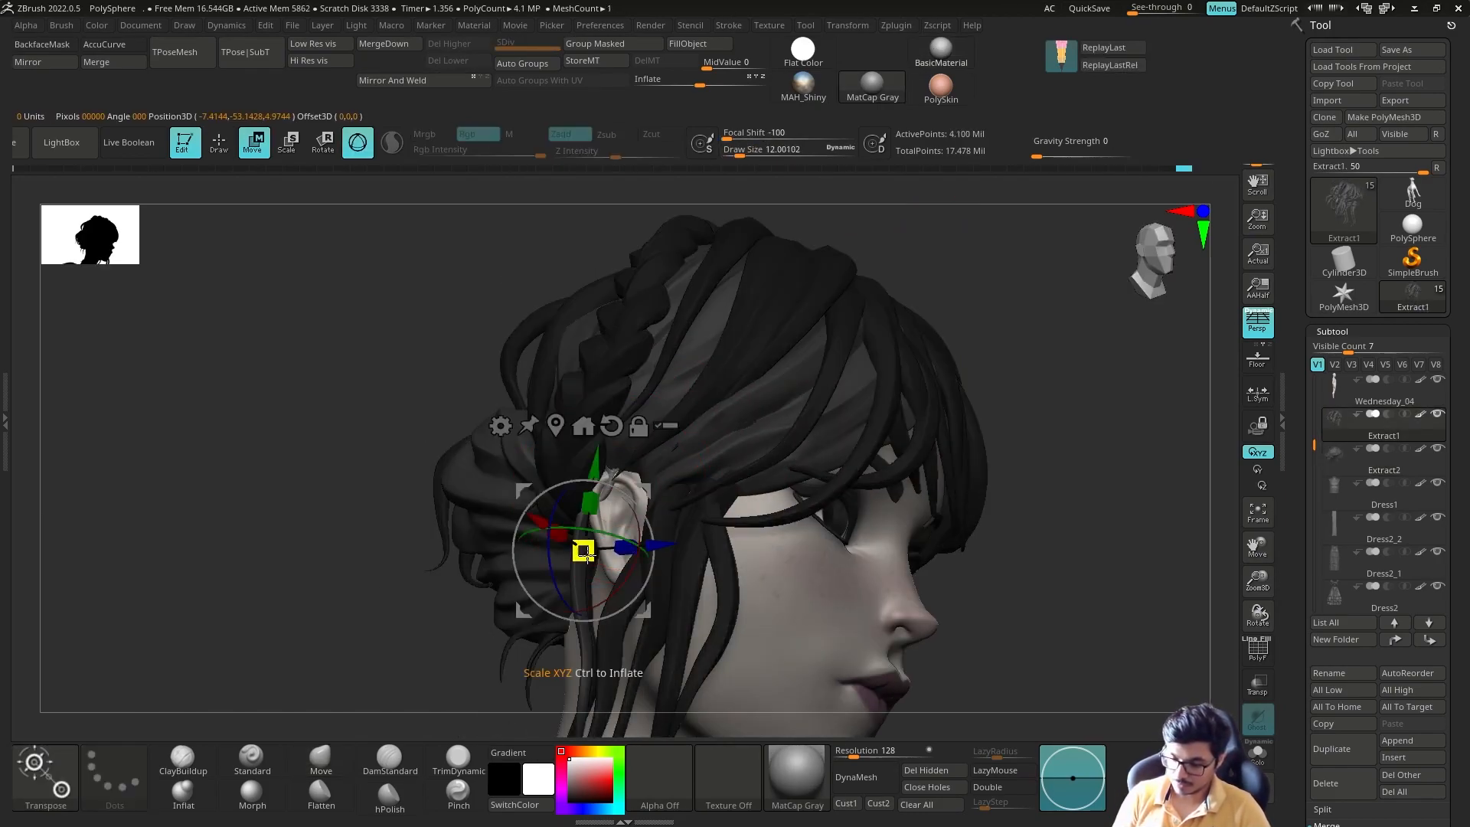
pyautogui.keyDown('ctrl'); pyautogui.moveTo(589, 516); pyautogui.dragTo(888, 528, button='right'); pyautogui.keyUp('ctrl')
pyautogui.moveTo(888, 528); pyautogui.dragTo(840, 531, button='right')
pyautogui.keyDown('ctrl'); pyautogui.moveTo(840, 532); pyautogui.dragTo(865, 559); pyautogui.keyUp('ctrl')
pyautogui.keyDown('ctrl'); pyautogui.moveTo(842, 490); pyautogui.dragTo(850, 429, button='right'); pyautogui.keyUp('ctrl')
pyautogui.moveTo(881, 437)
pyautogui.mouseDown(button='right')
pyautogui.moveTo(791, 459)
pyautogui.moveTo(880, 459)
pyautogui.mouseUp(button='right')
pyautogui.keyDown('ctrl'); pyautogui.moveTo(880, 459); pyautogui.dragTo(880, 520, button='right'); pyautogui.keyUp('ctrl')
# Save the tool in the Sculpt_Files folder.
pyautogui.click(1412, 50)
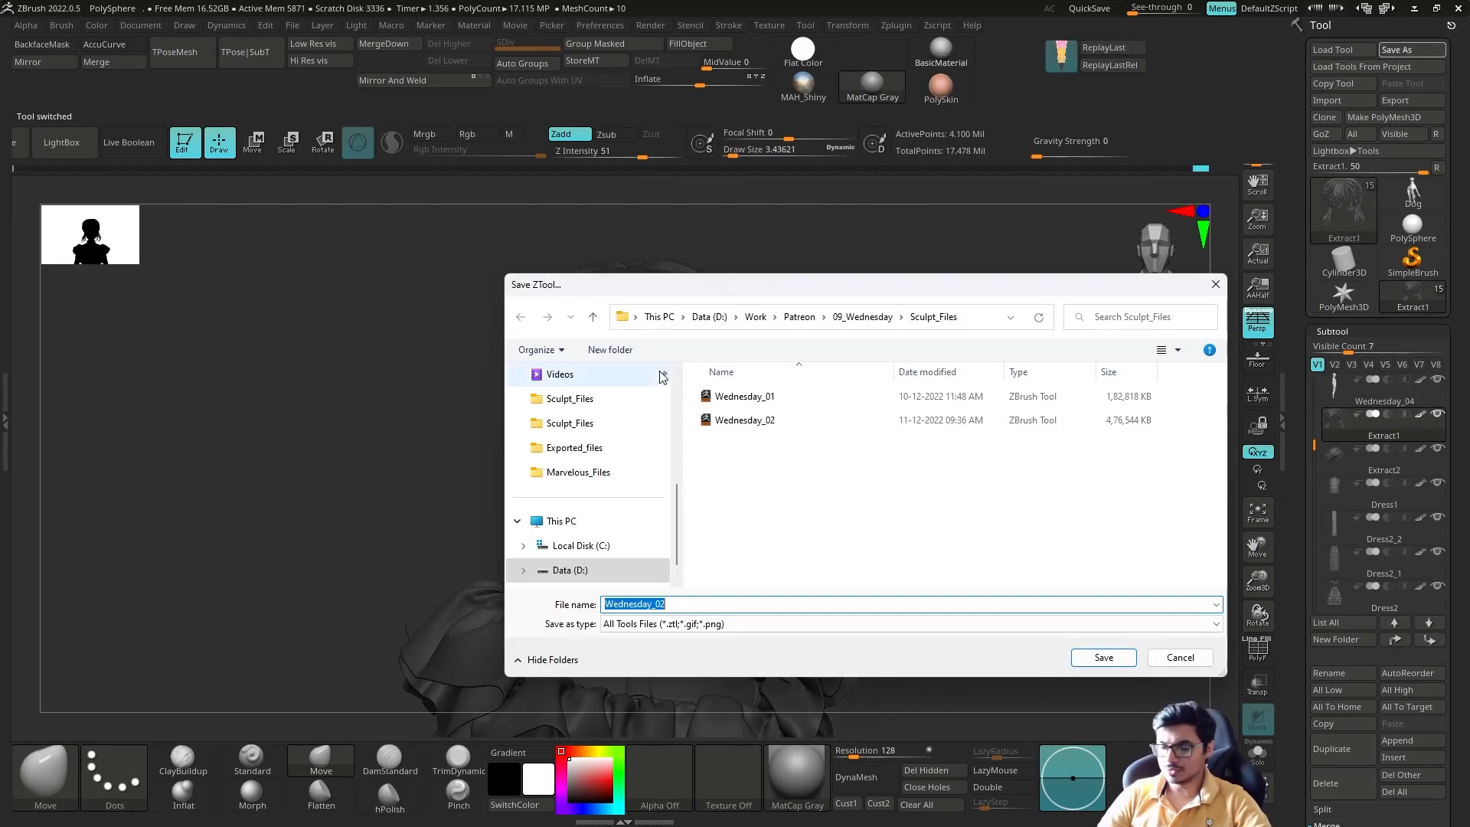
pyautogui.press('Return')
# Load the Buttons brush from LightBox and choose a round four-hole button.
pyautogui.press(',')
pyautogui.doubleClick(232, 241)
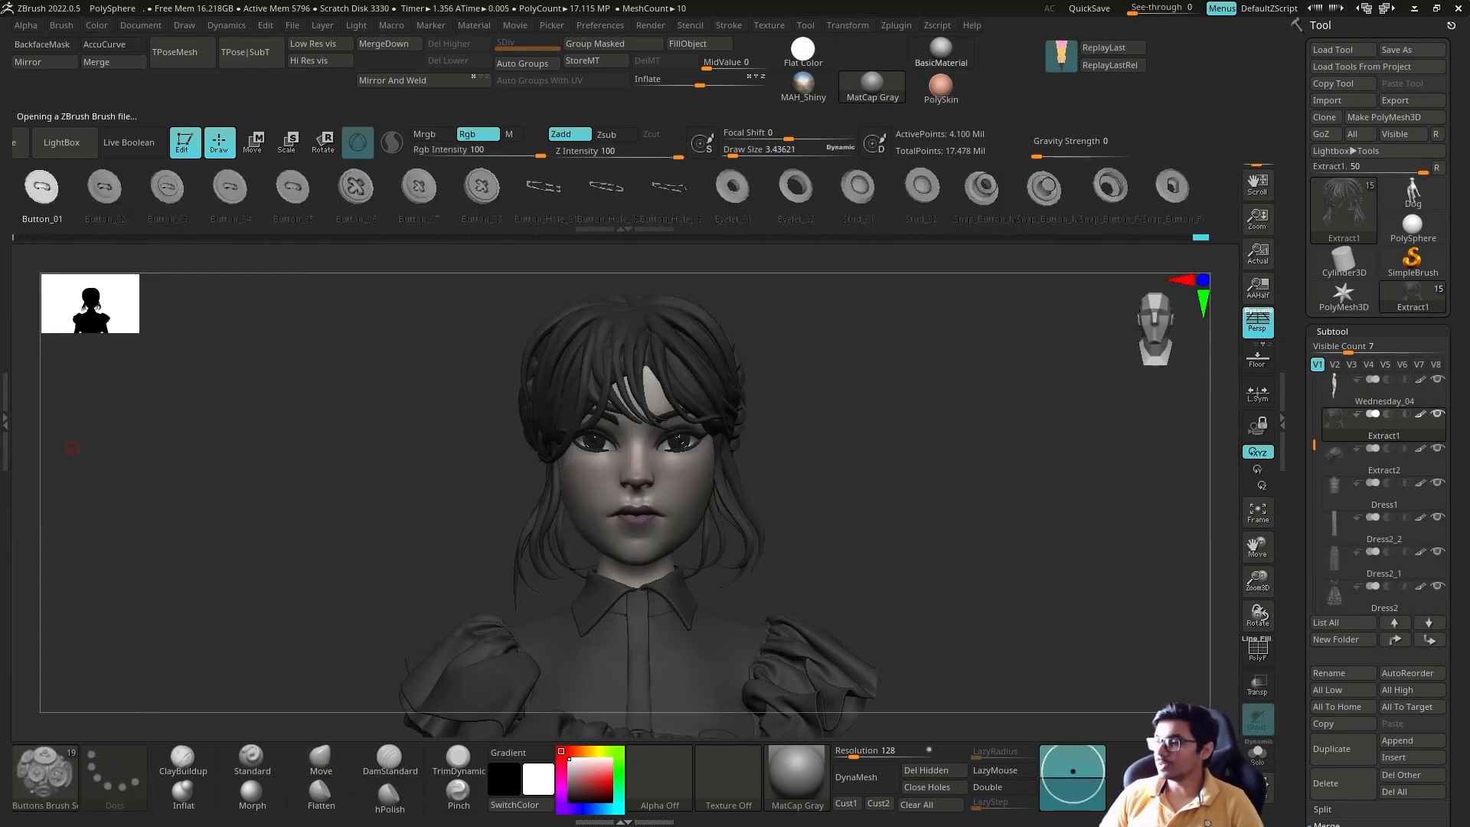
pyautogui.moveTo(789, 423); pyautogui.dragTo(806, 453, button='right')
pyautogui.moveTo(437, 312); pyautogui.dragTo(418, 321, button='right')
pyautogui.click(356, 188)
pyautogui.moveTo(419, 190); pyautogui.dragTo(490, 190)
# Append a primitive subtool and insert the chosen button on it.
pyautogui.moveTo(850, 445); pyautogui.dragTo(888, 447, button='right')
pyautogui.moveTo(1311, 458); pyautogui.dragTo(1311, 470)
pyautogui.click(1402, 740)
pyautogui.click(845, 555)
pyautogui.moveTo(762, 548); pyautogui.dragTo(946, 536)
# Inspect the inserted button in polyframe view and delete the unneeded subtool.
pyautogui.hotkey('shift', 'f')
pyautogui.moveTo(1106, 472); pyautogui.dragTo(1026, 467, button='right')
pyautogui.click(321, 760)
pyautogui.moveTo(1063, 453)
pyautogui.mouseDown()
pyautogui.moveTo(988, 449)
pyautogui.moveTo(987, 475)
pyautogui.mouseUp()
pyautogui.hotkey('shift', 'f')
pyautogui.hotkey('shift', 'f')
pyautogui.press('s')
pyautogui.moveTo(1314, 472); pyautogui.dragTo(1314, 568)
pyautogui.click(1334, 457)
pyautogui.click(1332, 783)
pyautogui.click(1209, 809)
# Split the button off the Extract1 hair mesh into its own subtool.
pyautogui.keyDown('alt'); pyautogui.click(792, 402); pyautogui.keyUp('alt')
pyautogui.moveTo(838, 417); pyautogui.dragTo(907, 406)
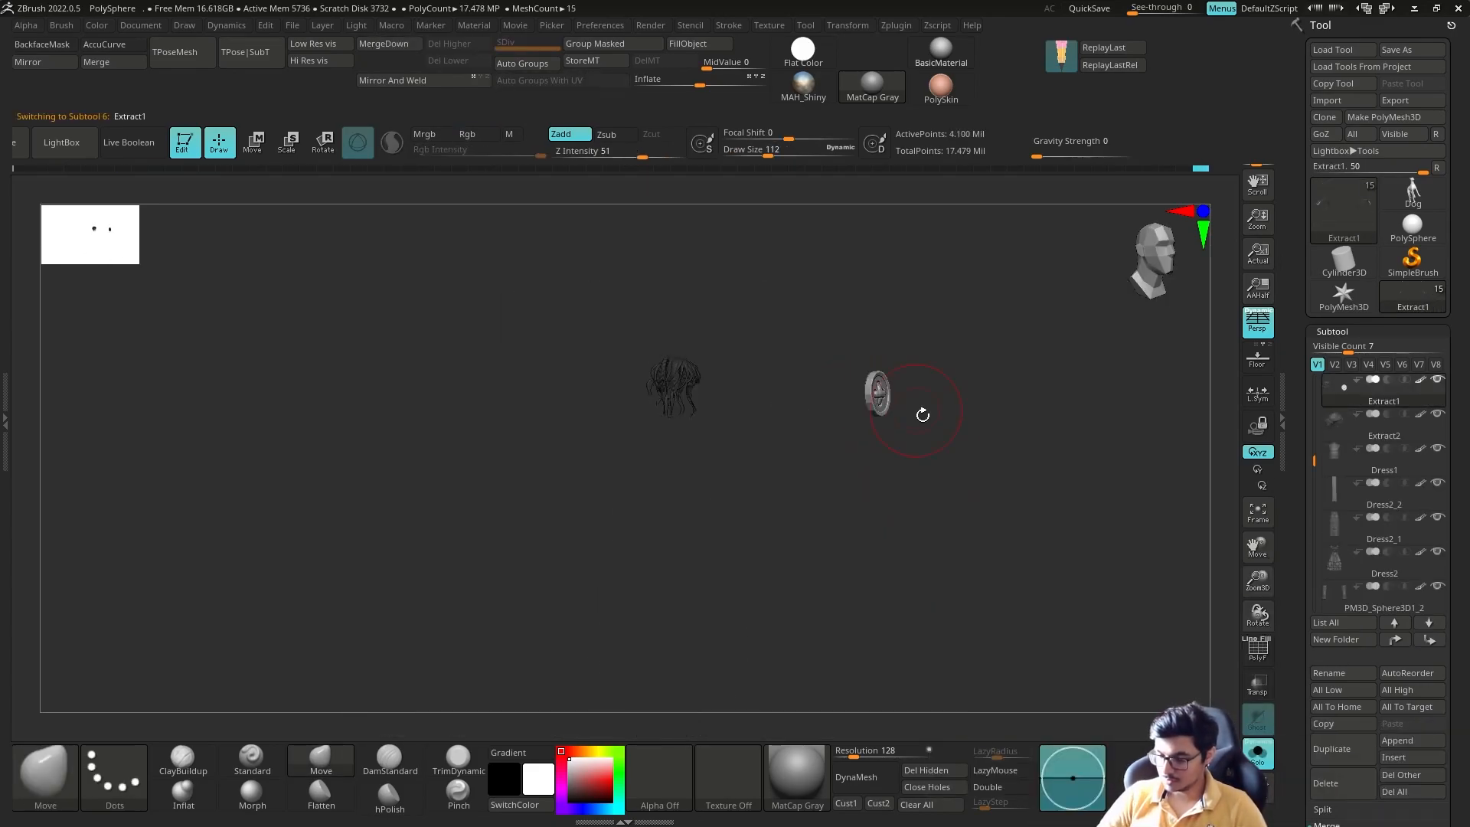
pyautogui.moveTo(919, 462); pyautogui.dragTo(866, 497)
pyautogui.click(1322, 810)
pyautogui.click(1338, 729)
pyautogui.click(1257, 737)
pyautogui.keyDown('shift'); pyautogui.moveTo(1072, 536); pyautogui.dragTo(934, 528); pyautogui.keyUp('shift')
# Position, scale and align the button on the shirt placket just below the collar opening.
pyautogui.keyDown('alt'); pyautogui.click(635, 548); pyautogui.keyUp('alt')
pyautogui.press('w')
pyautogui.moveTo(544, 475); pyautogui.dragTo(428, 490)
pyautogui.keyDown('shift'); pyautogui.moveTo(704, 490); pyautogui.dragTo(842, 490); pyautogui.keyUp('shift')
pyautogui.moveTo(624, 446); pyautogui.dragTo(286, 460)
pyautogui.moveTo(704, 457); pyautogui.dragTo(568, 457)
pyautogui.moveTo(408, 516); pyautogui.dragTo(305, 508)
pyautogui.keyDown('alt'); pyautogui.moveTo(693, 430); pyautogui.dragTo(919, 536); pyautogui.keyUp('alt')
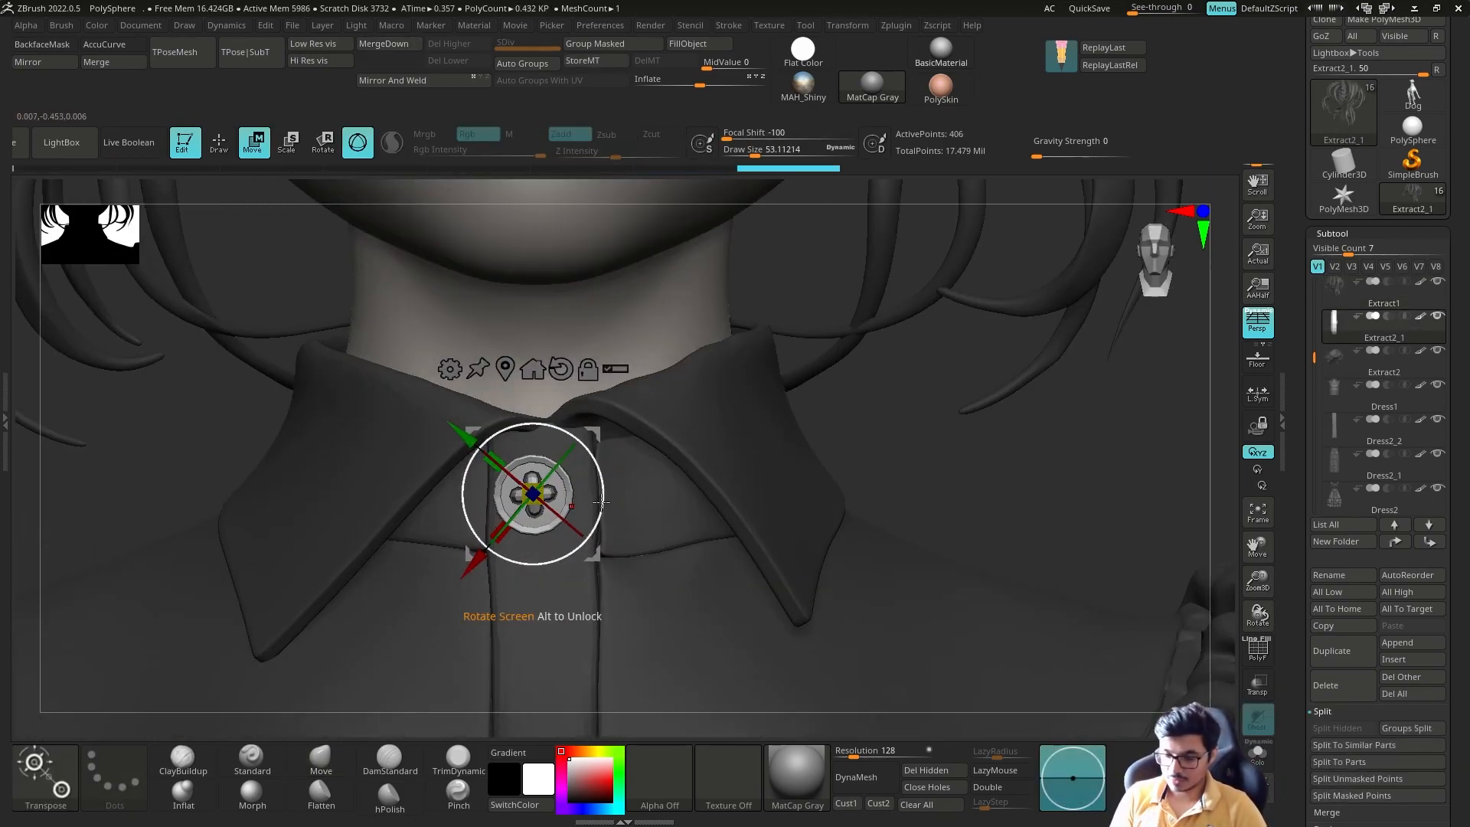
pyautogui.keyDown('shift'); pyautogui.moveTo(766, 490); pyautogui.dragTo(950, 490); pyautogui.keyUp('shift')
pyautogui.moveTo(636, 494); pyautogui.dragTo(624, 494)
pyautogui.moveTo(766, 490); pyautogui.dragTo(735, 459)
# Subdivide the collar button to subdivision level 2.
pyautogui.hotkey('ctrl', 'd')
pyautogui.press('q')
pyautogui.moveTo(827, 429)
pyautogui.mouseDown()
pyautogui.moveTo(725, 410)
pyautogui.moveTo(850, 449)
pyautogui.moveTo(735, 449)
pyautogui.mouseUp()
pyautogui.moveTo(805, 521)
pyautogui.keyDown('alt'); pyautogui.mouseDown()
pyautogui.moveTo(806, 395)
pyautogui.moveTo(804, 529)
pyautogui.mouseUp(); pyautogui.keyUp('alt')
# Try to reconstruct a lower subdivision level for the Extract1 hair.
pyautogui.keyDown('ctrl'); pyautogui.keyDown('shift'); pyautogui.click(562, 487); pyautogui.keyUp('shift'); pyautogui.keyUp('ctrl')
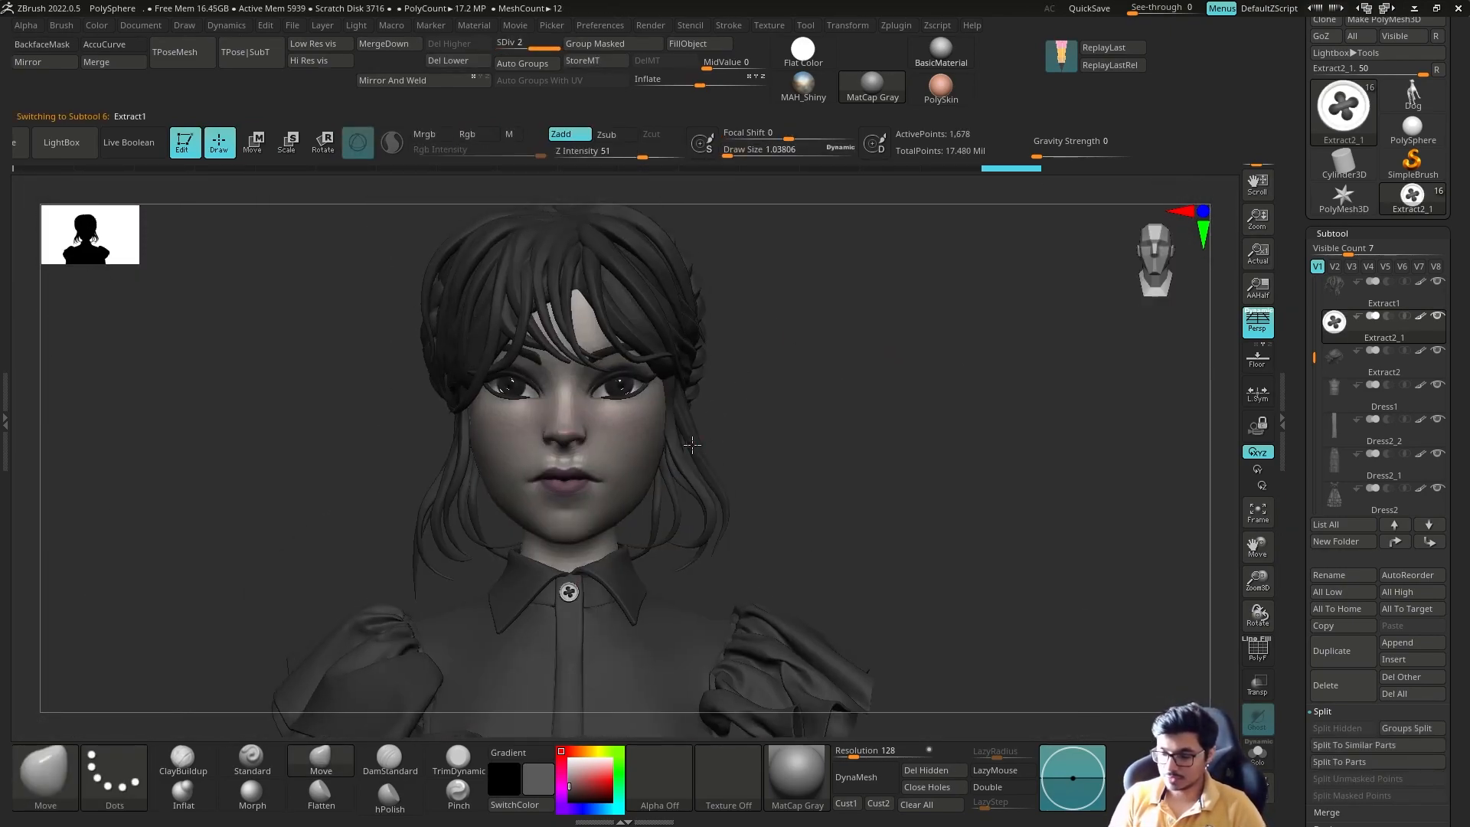
pyautogui.click(1352, 126)
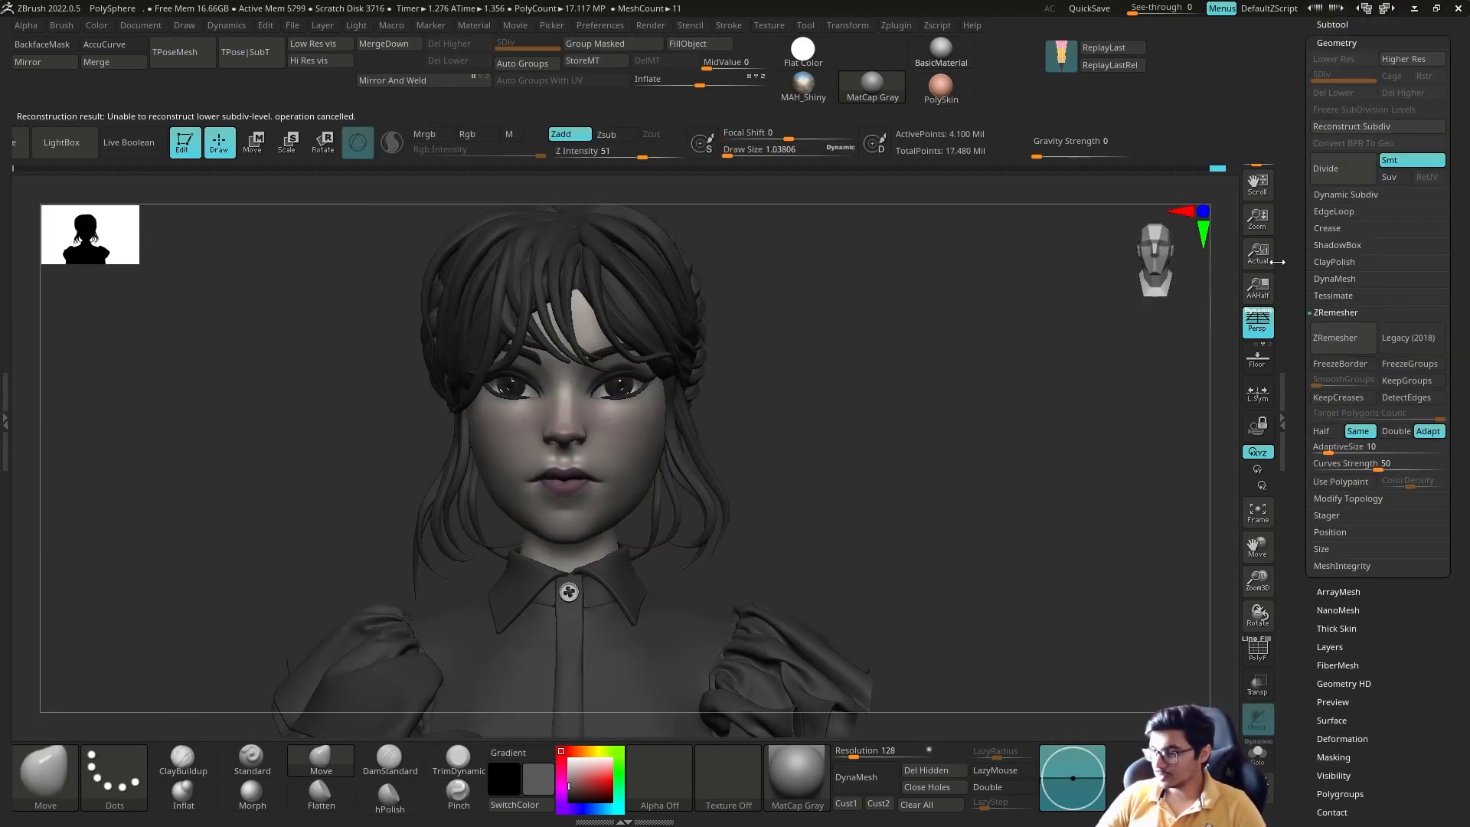
pyautogui.moveTo(1064, 322)
pyautogui.mouseDown()
pyautogui.moveTo(889, 341)
pyautogui.moveTo(876, 430)
pyautogui.mouseUp()
pyautogui.hotkey('ctrl', 'z')
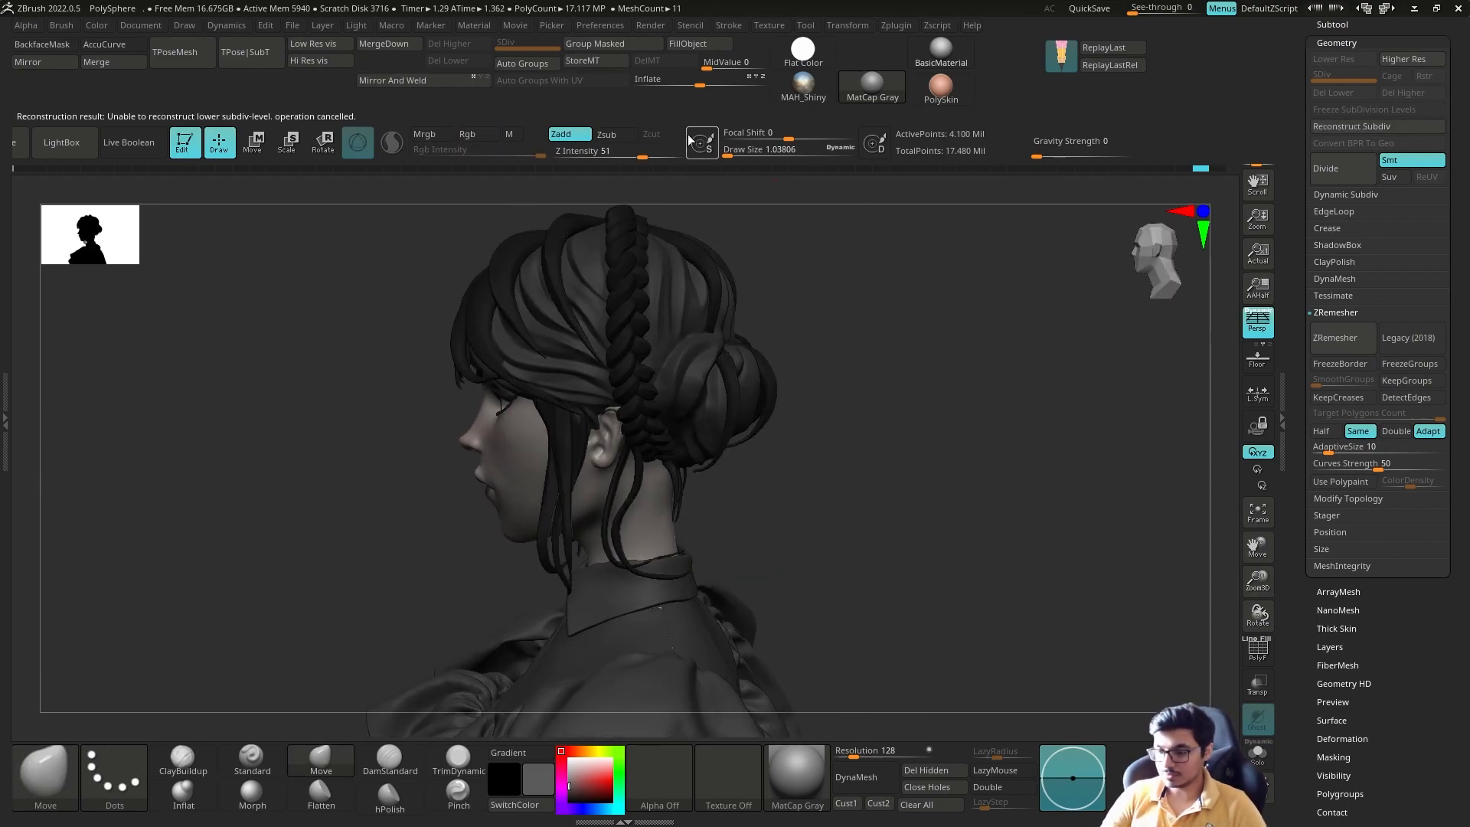
# Compare earlier states of the hair in the undo history and reopen the subtool list.
pyautogui.click(864, 168)
pyautogui.click(1166, 170)
pyautogui.keyDown('ctrl'); pyautogui.click(1026, 306); pyautogui.keyUp('ctrl')
pyautogui.click(1030, 344)
pyautogui.moveTo(996, 360); pyautogui.dragTo(865, 434)
pyautogui.click(1333, 25)
pyautogui.click(1343, 157)
pyautogui.moveTo(888, 352); pyautogui.dragTo(766, 528)
pyautogui.keyDown('alt'); pyautogui.moveTo(765, 528); pyautogui.dragTo(835, 414); pyautogui.keyUp('alt')
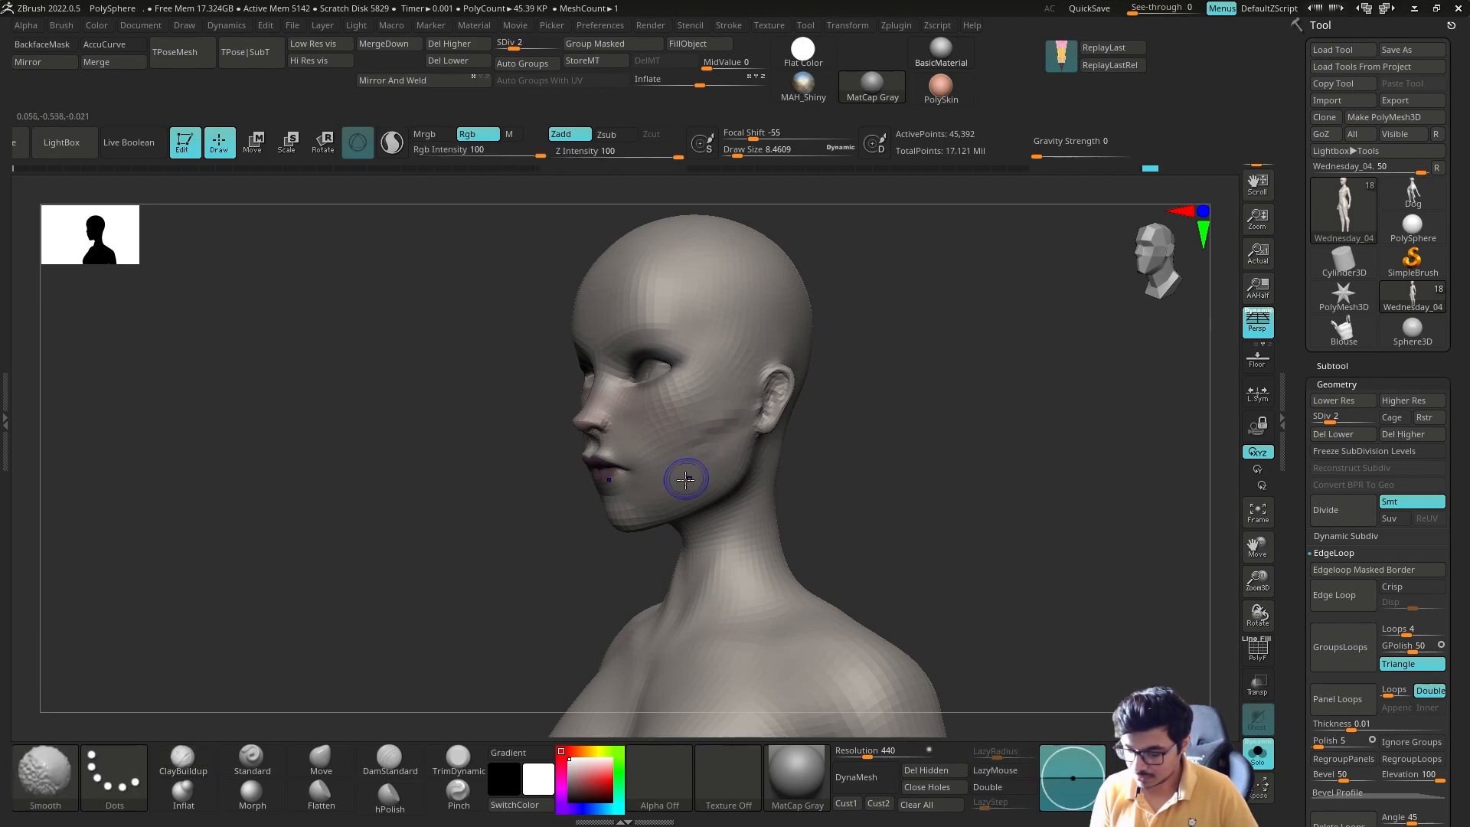
# Raise the Wednesday_04 body to subdivision level 5 and open the tool's save dialog.
pyautogui.press('d')
pyautogui.moveTo(835, 440); pyautogui.dragTo(667, 415)
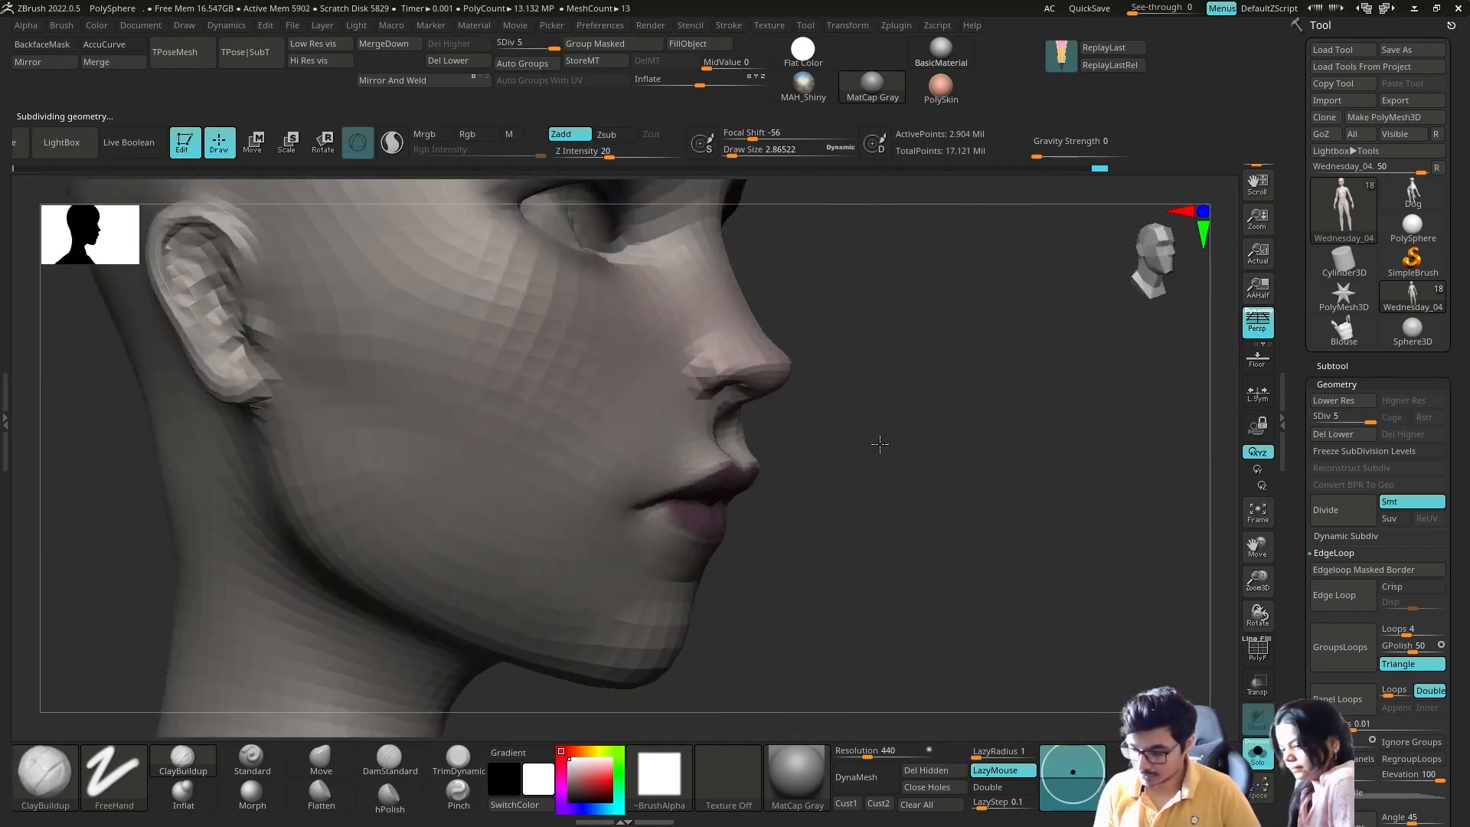
pyautogui.press('s')
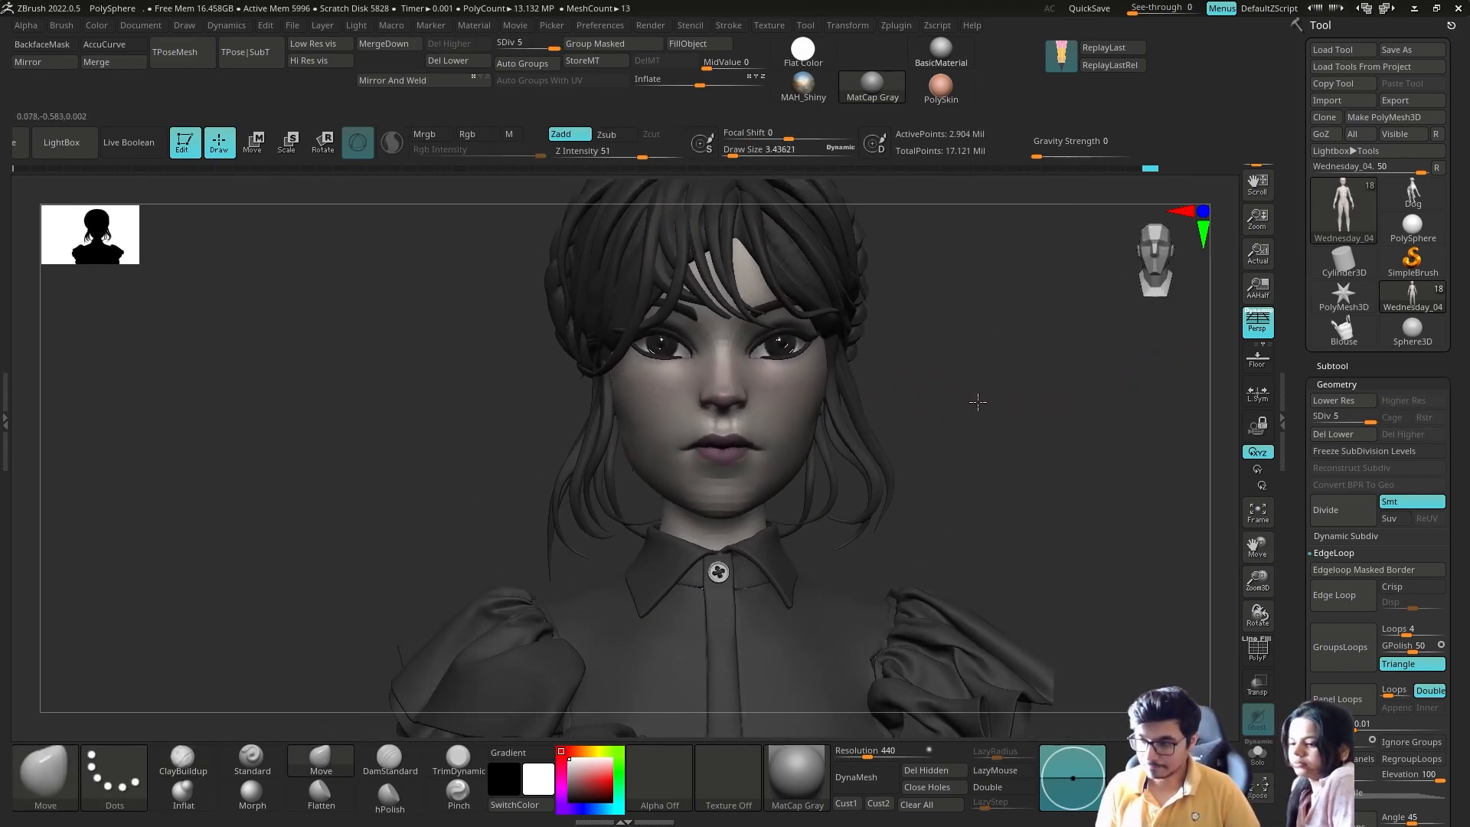
pyautogui.press('s')
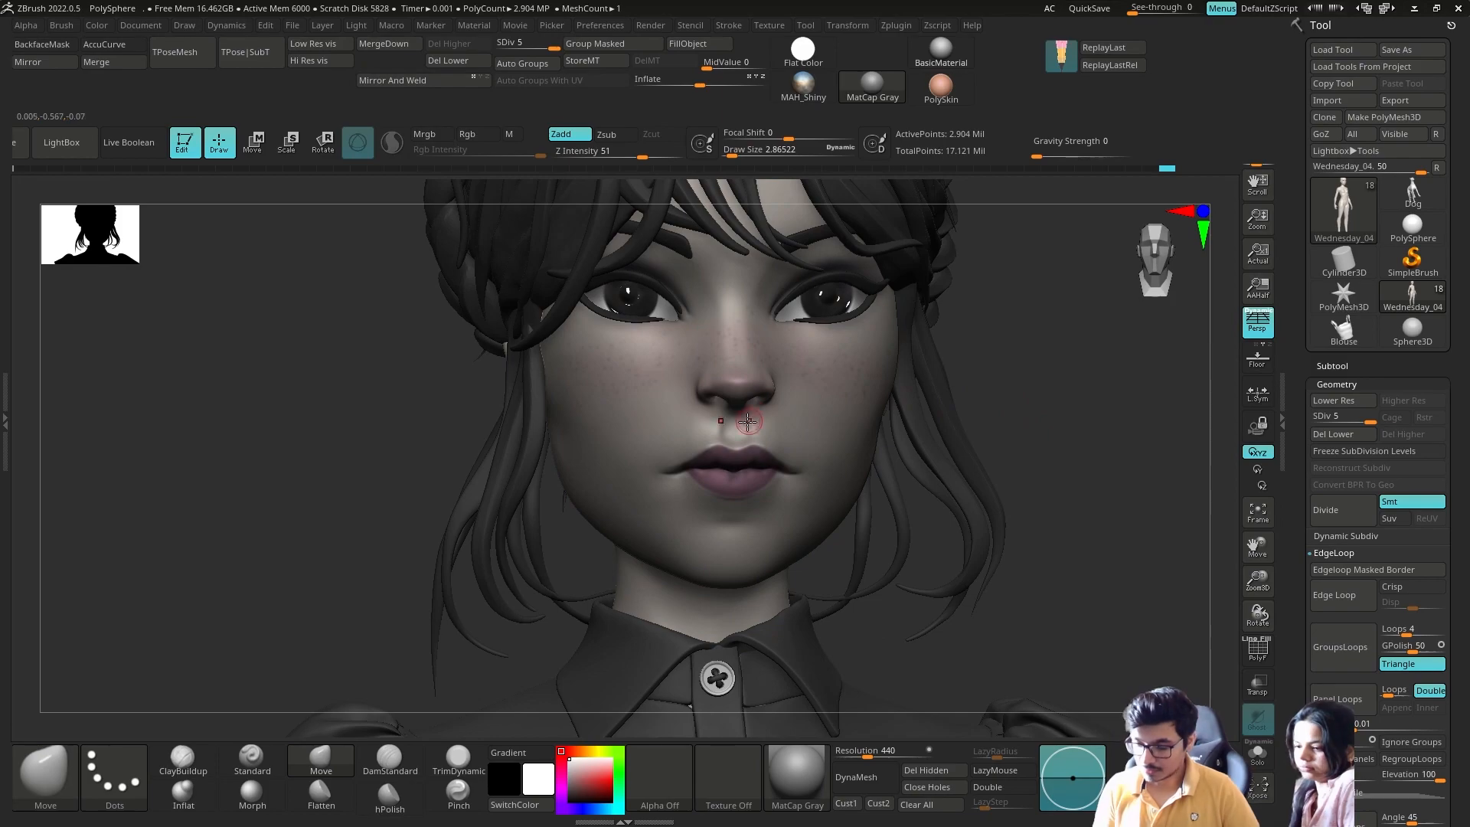
pyautogui.click(1412, 49)
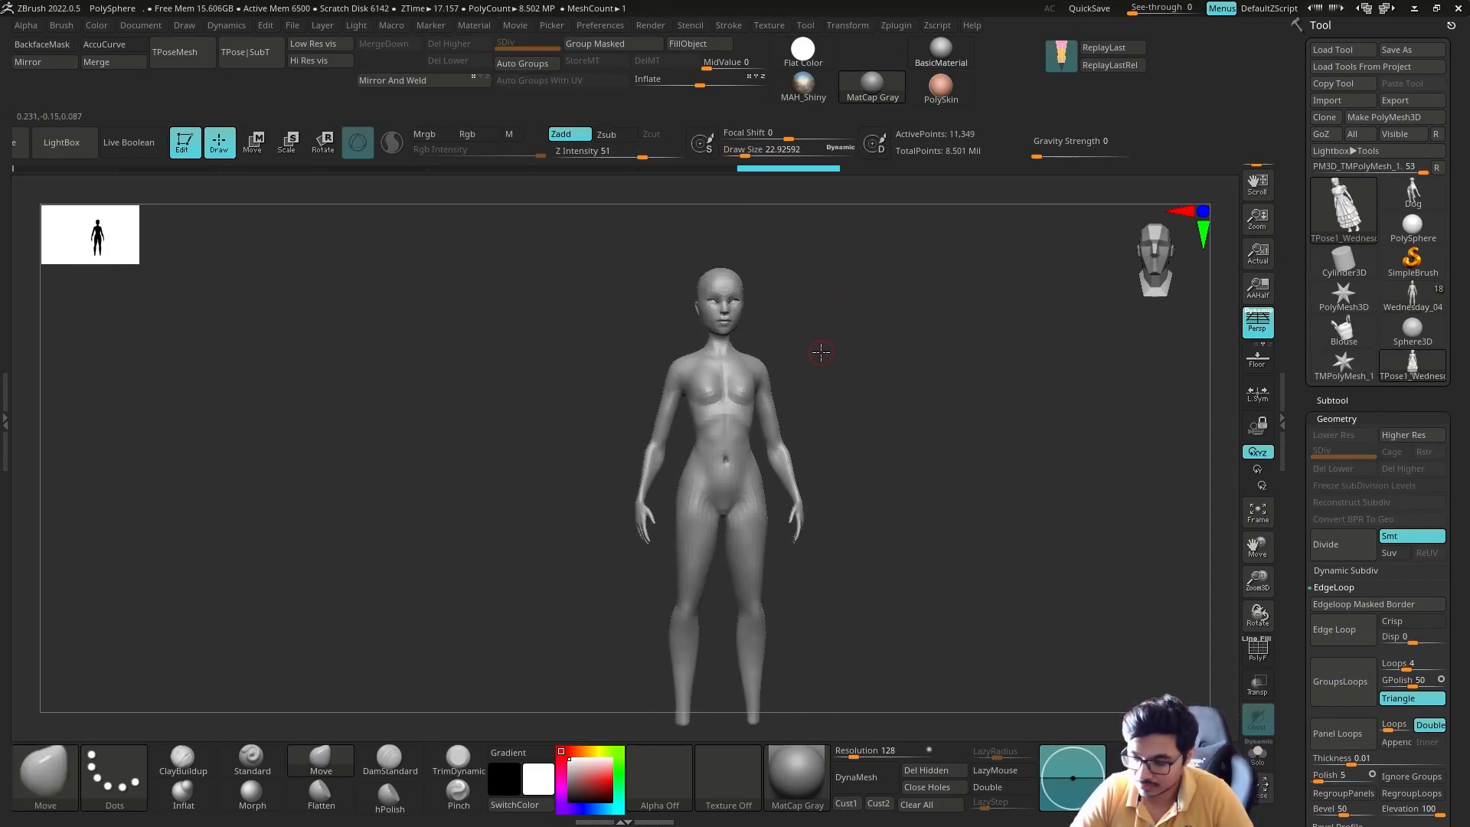
# Mask the figure above the waist with MaskLasso, then invert the mask and soften its edge.
pyautogui.press('shift')
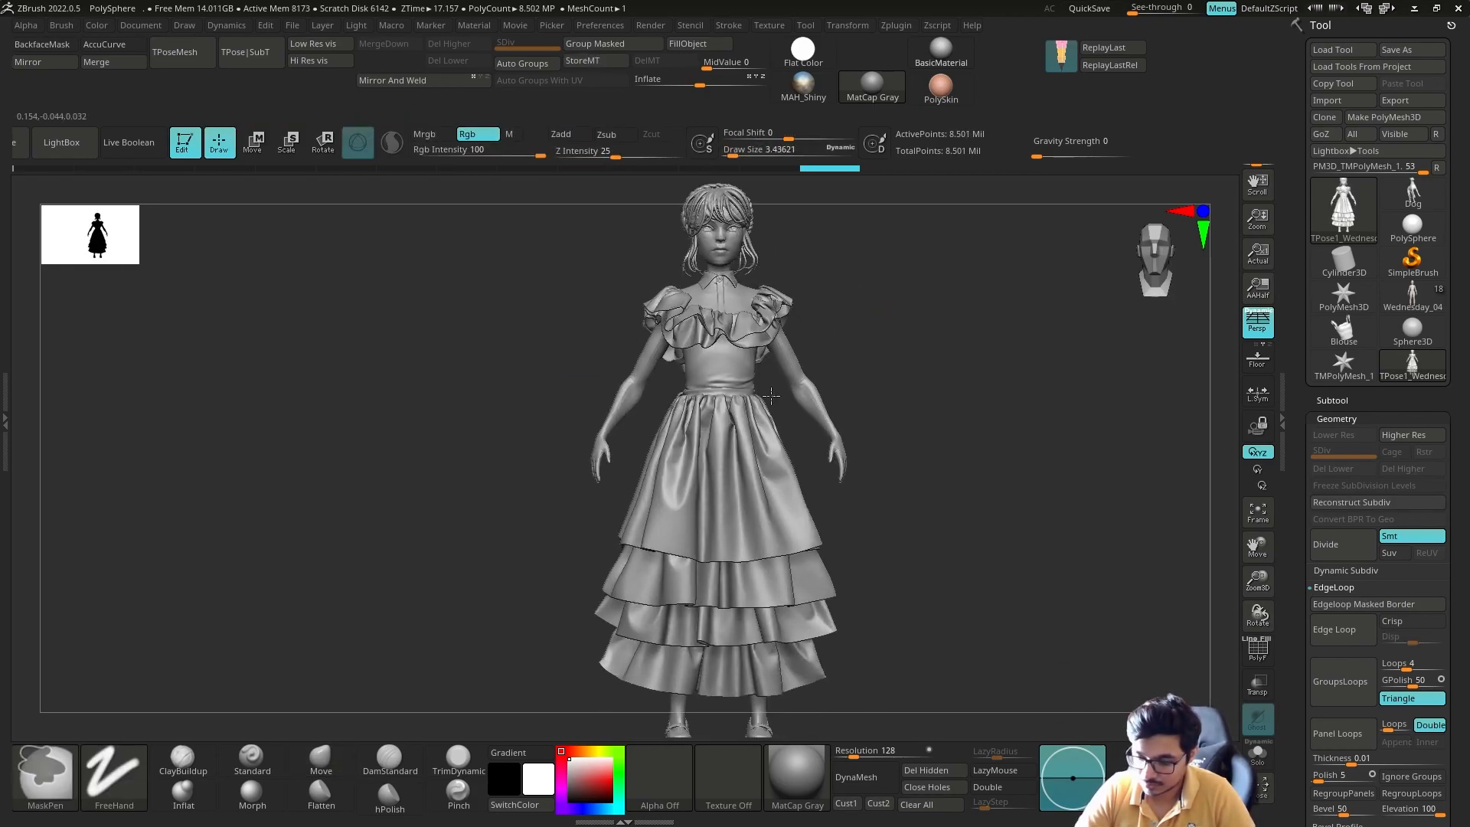
pyautogui.keyDown('ctrl'); pyautogui.click(52, 764); pyautogui.keyUp('ctrl')
pyautogui.keyDown('ctrl'); pyautogui.click(262, 667); pyautogui.keyUp('ctrl')
pyautogui.keyDown('ctrl'); pyautogui.moveTo(682, 395); pyautogui.dragTo(758, 396); pyautogui.keyUp('ctrl')
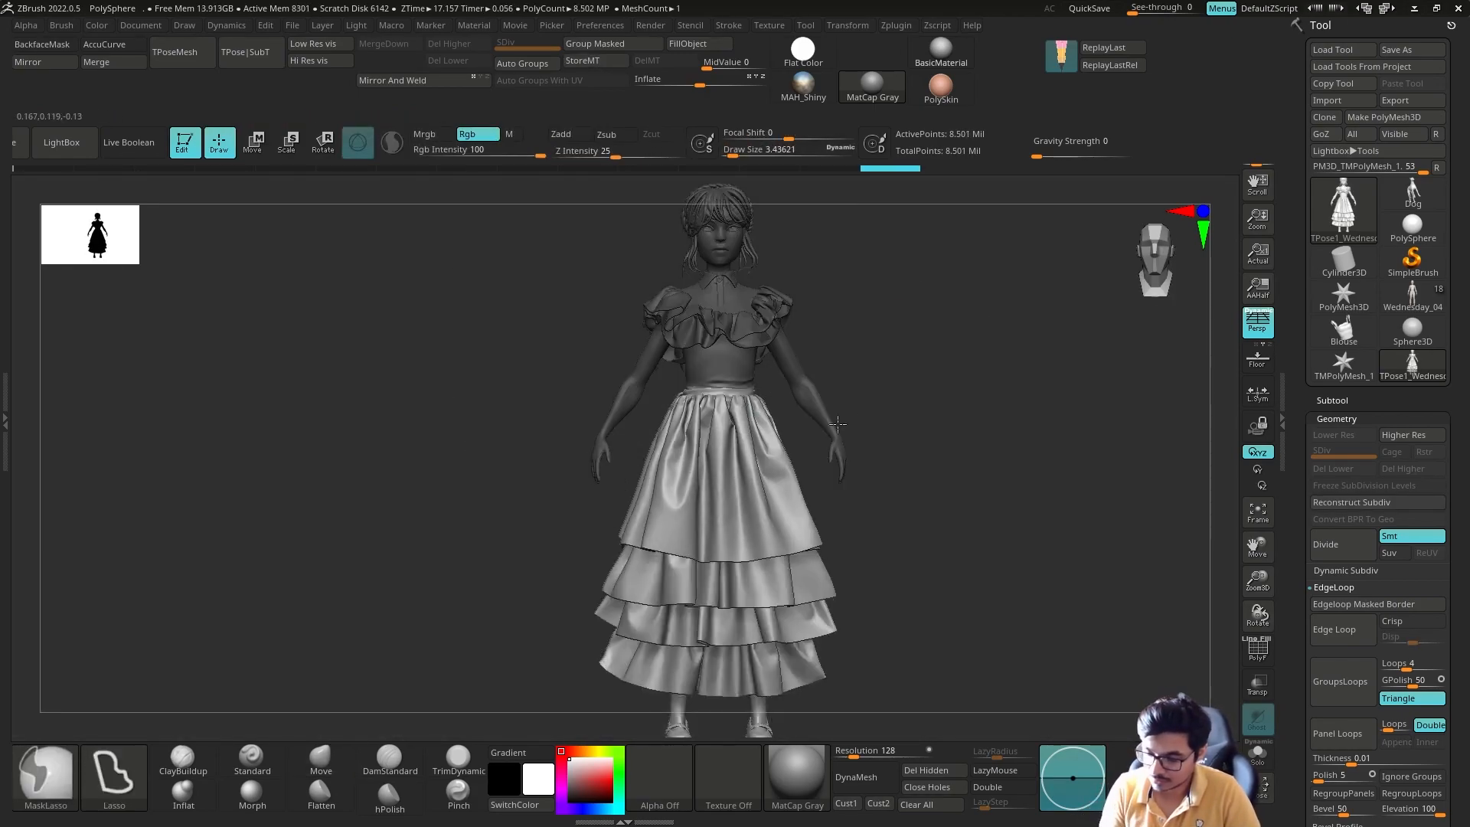
pyautogui.keyDown('ctrl'); pyautogui.click(888, 454); pyautogui.keyUp('ctrl')
pyautogui.keyDown('ctrl'); pyautogui.click(785, 468); pyautogui.keyUp('ctrl')
pyautogui.keyDown('ctrl'); pyautogui.click(785, 468); pyautogui.keyUp('ctrl')
pyautogui.keyDown('ctrl'); pyautogui.click(785, 468); pyautogui.keyUp('ctrl')
# Place the gizmo pivot at the character's right shoulder and rotate the unmasked arm forward across the waist.
pyautogui.keyDown('alt'); pyautogui.moveTo(829, 282); pyautogui.dragTo(827, 307); pyautogui.keyUp('alt')
pyautogui.keyDown('alt'); pyautogui.moveTo(716, 266); pyautogui.dragTo(716, 316); pyautogui.keyUp('alt')
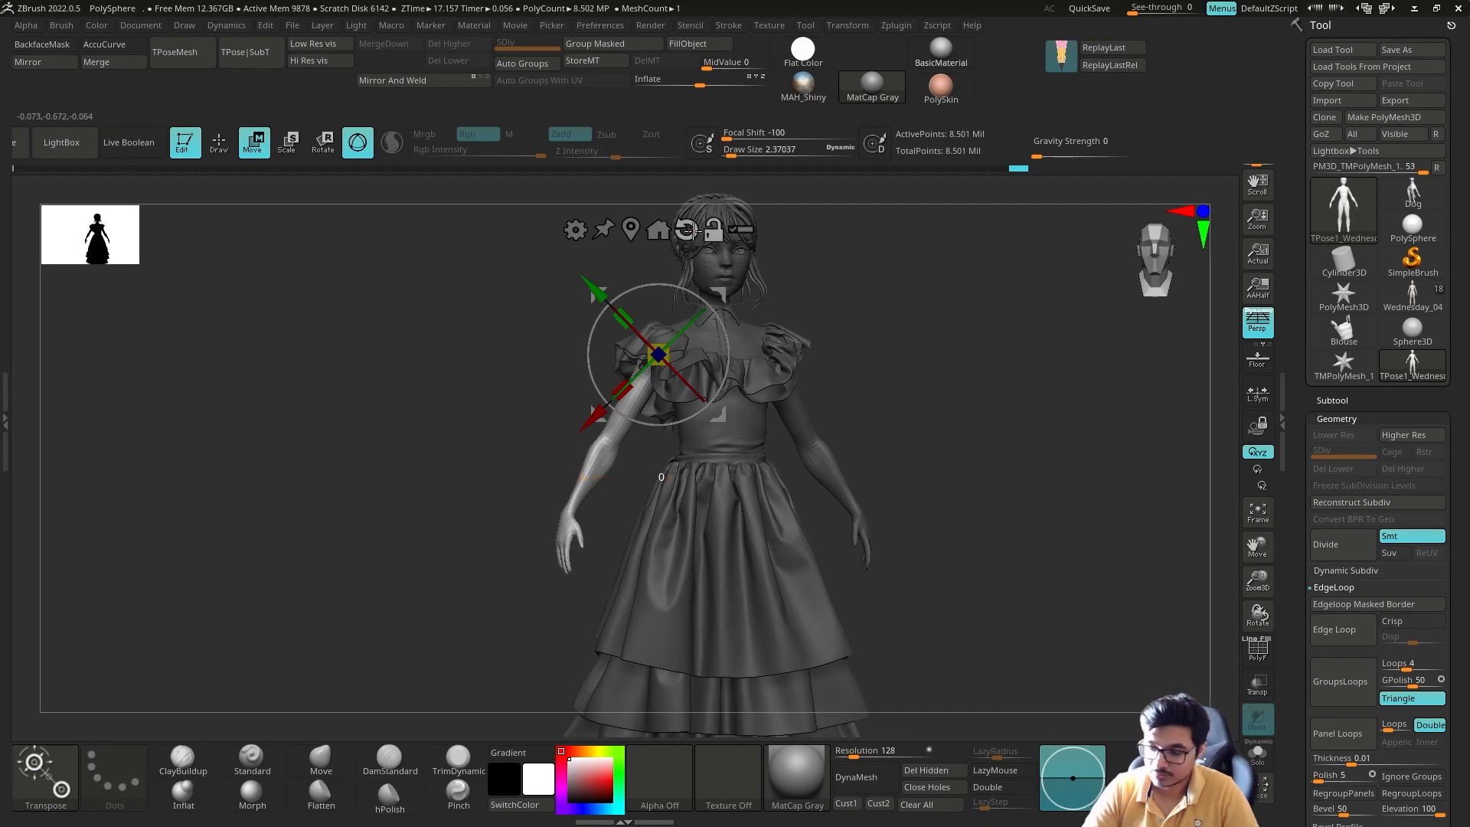
pyautogui.keyDown('alt'); pyautogui.click(693, 229); pyautogui.keyUp('alt')
pyautogui.moveTo(796, 249); pyautogui.dragTo(886, 266)
pyautogui.moveTo(701, 337); pyautogui.dragTo(677, 300)
pyautogui.moveTo(957, 306); pyautogui.dragTo(827, 306)
pyautogui.moveTo(673, 409); pyautogui.dragTo(690, 393)
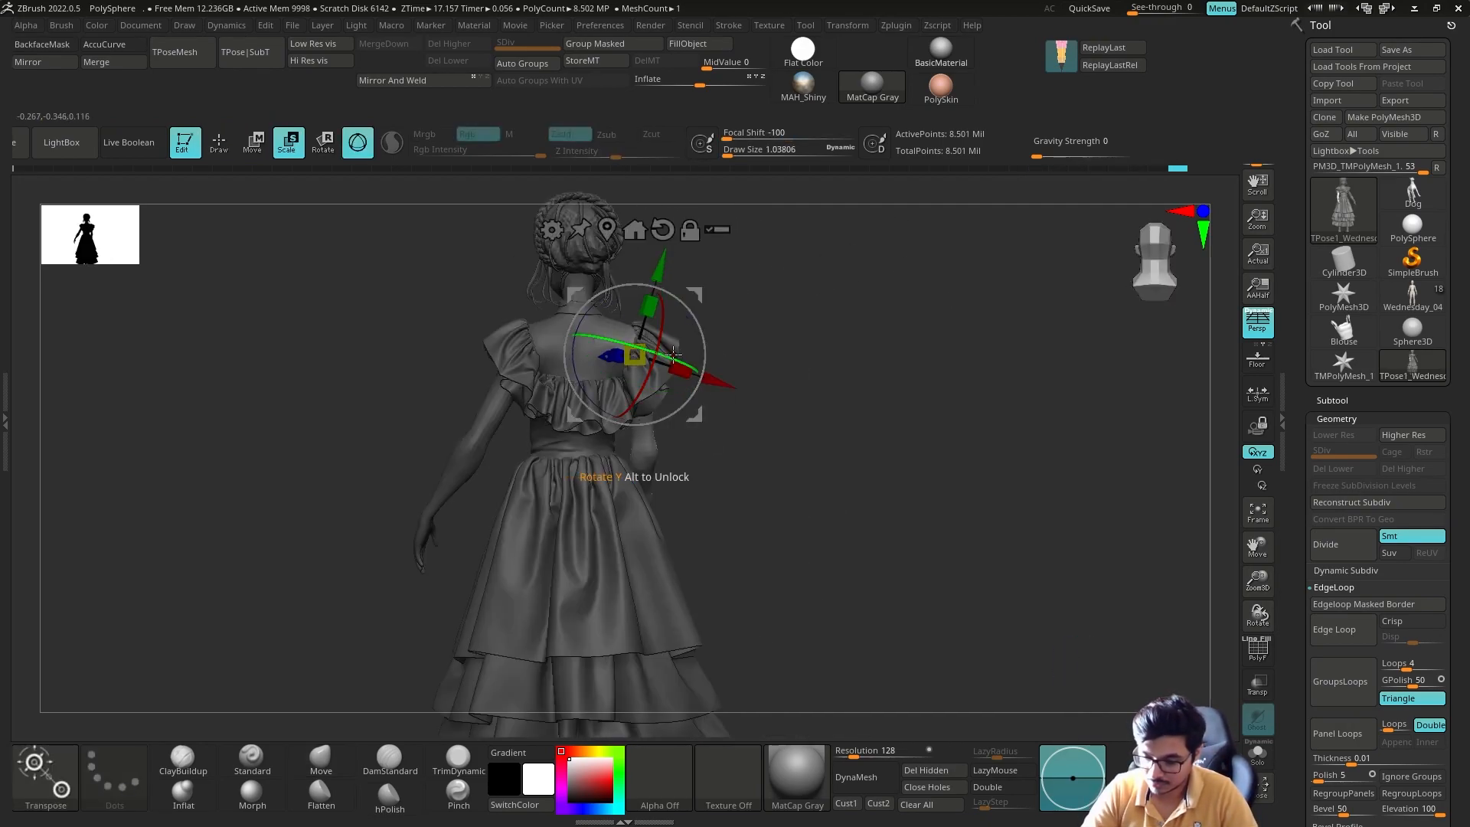
pyautogui.click(690, 230)
pyautogui.moveTo(995, 321); pyautogui.dragTo(829, 317)
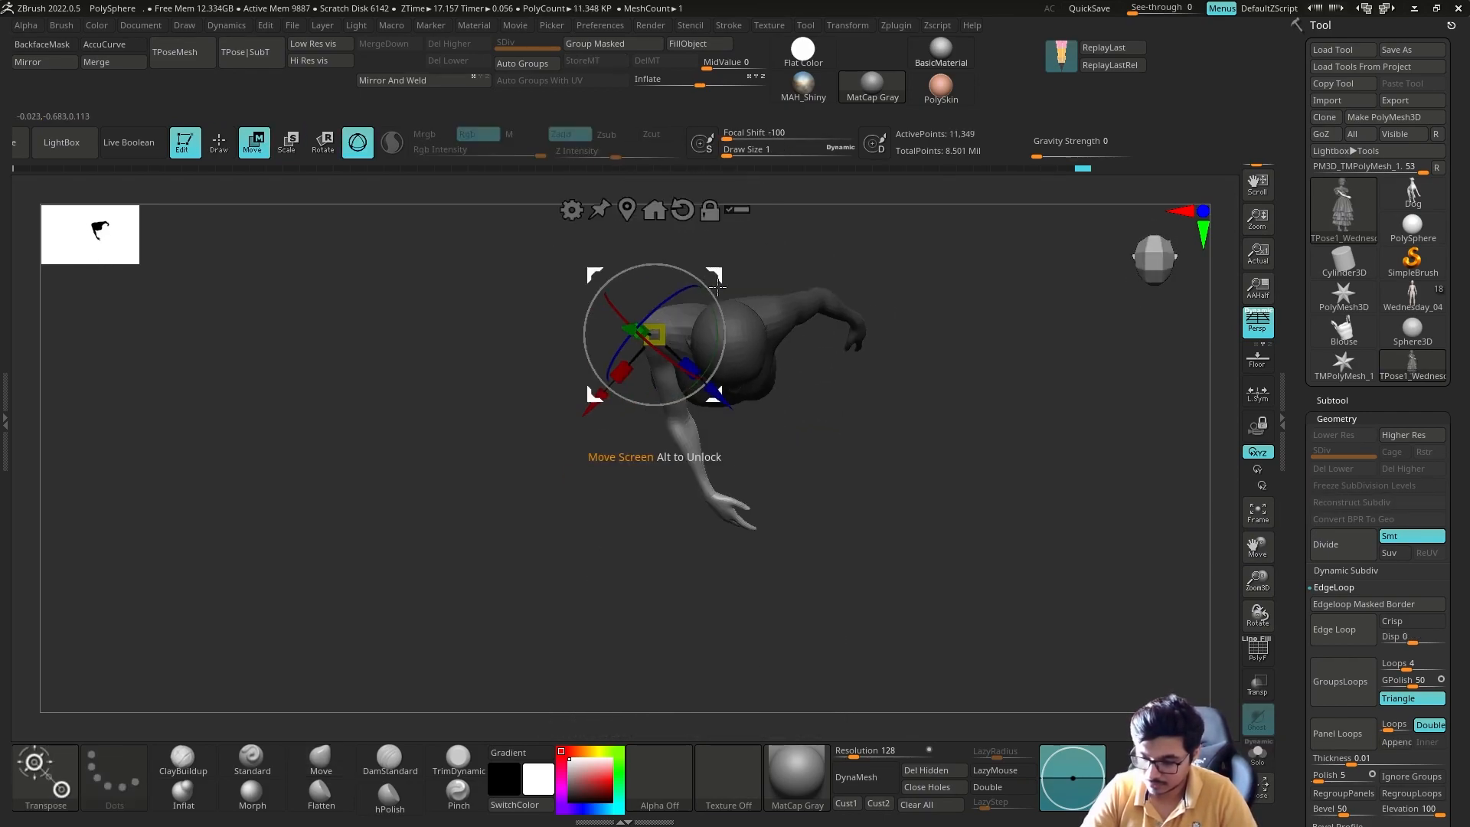
# Rotate the character's right arm at the shoulder farther across the front of the body.
pyautogui.press('q')
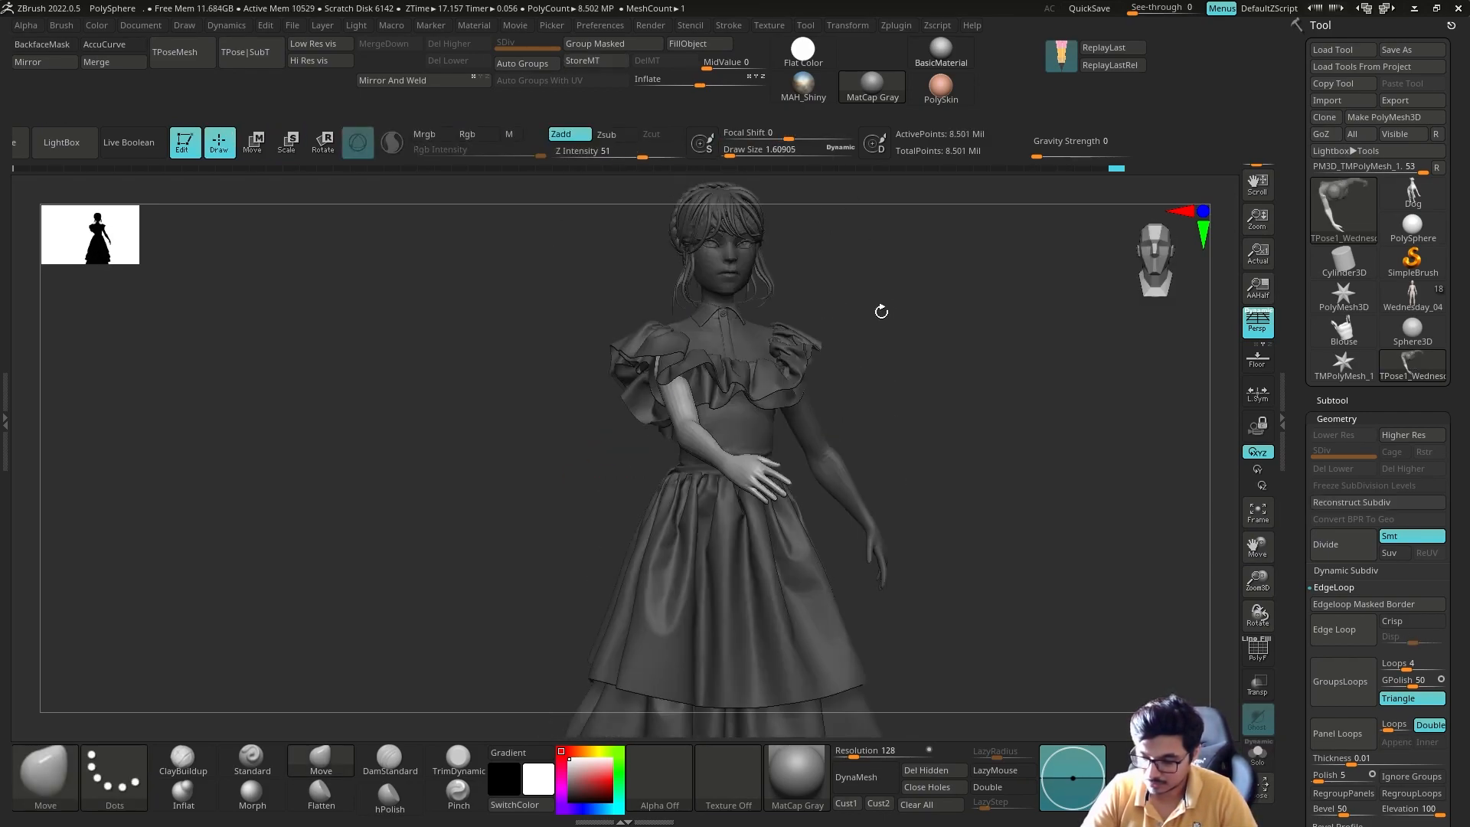
pyautogui.press('w')
pyautogui.moveTo(852, 289); pyautogui.dragTo(718, 371)
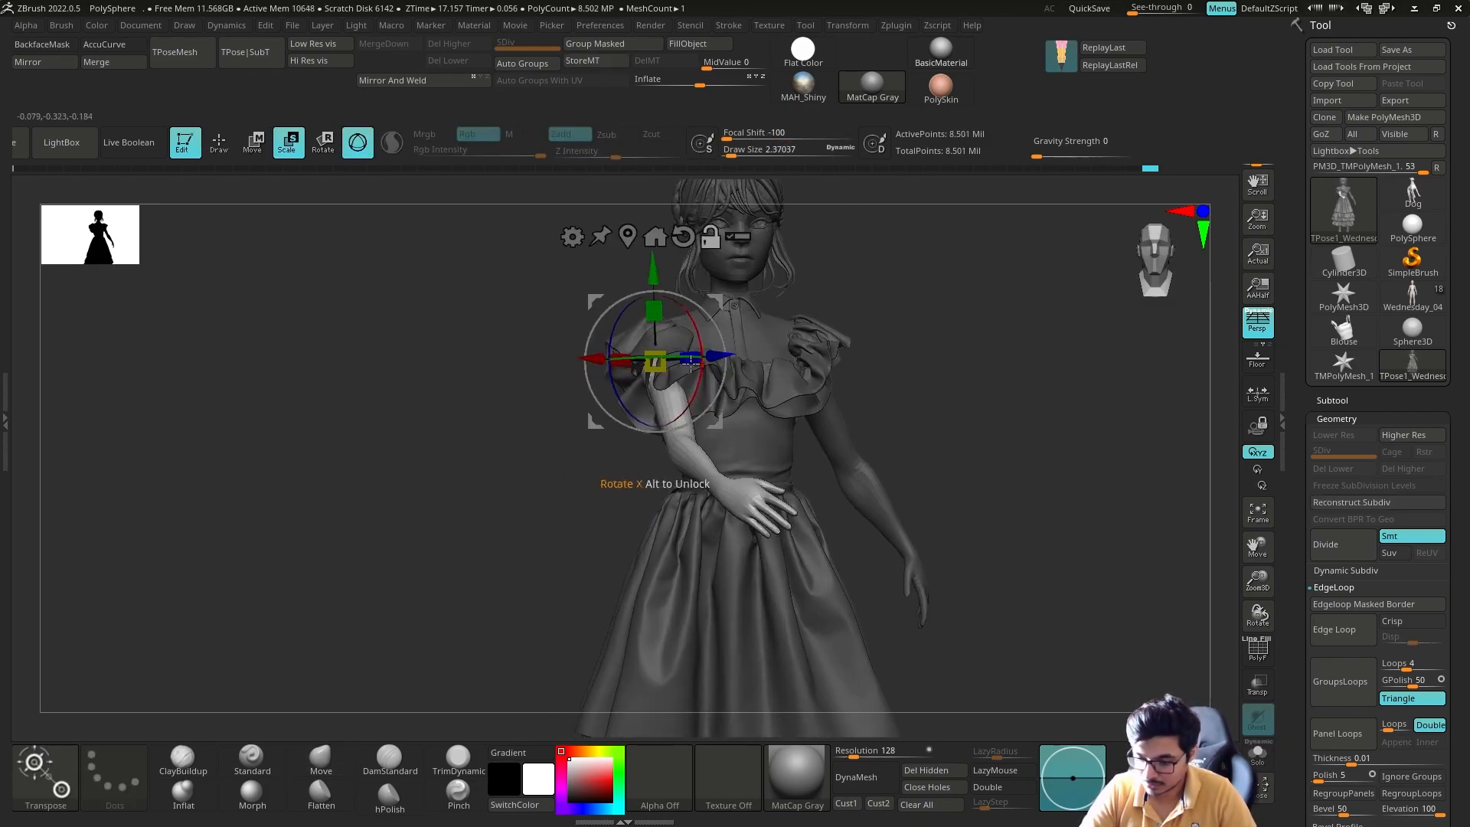
pyautogui.press('q')
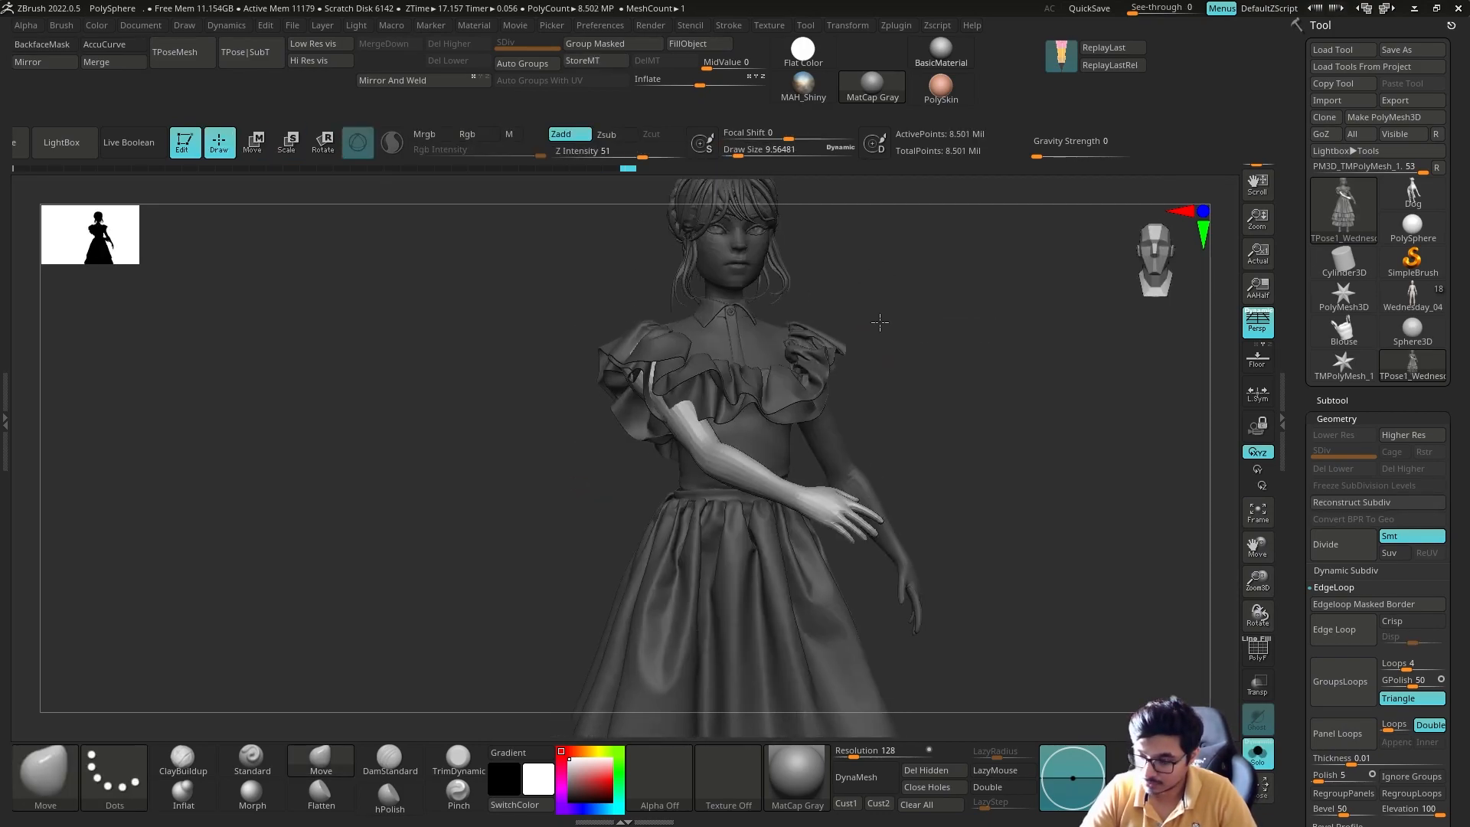
# Bend the character's right forearm at the elbow up across the torso.
pyautogui.press('w')
pyautogui.moveTo(907, 335)
pyautogui.mouseDown()
pyautogui.moveTo(842, 398)
pyautogui.moveTo(907, 335)
pyautogui.mouseUp()
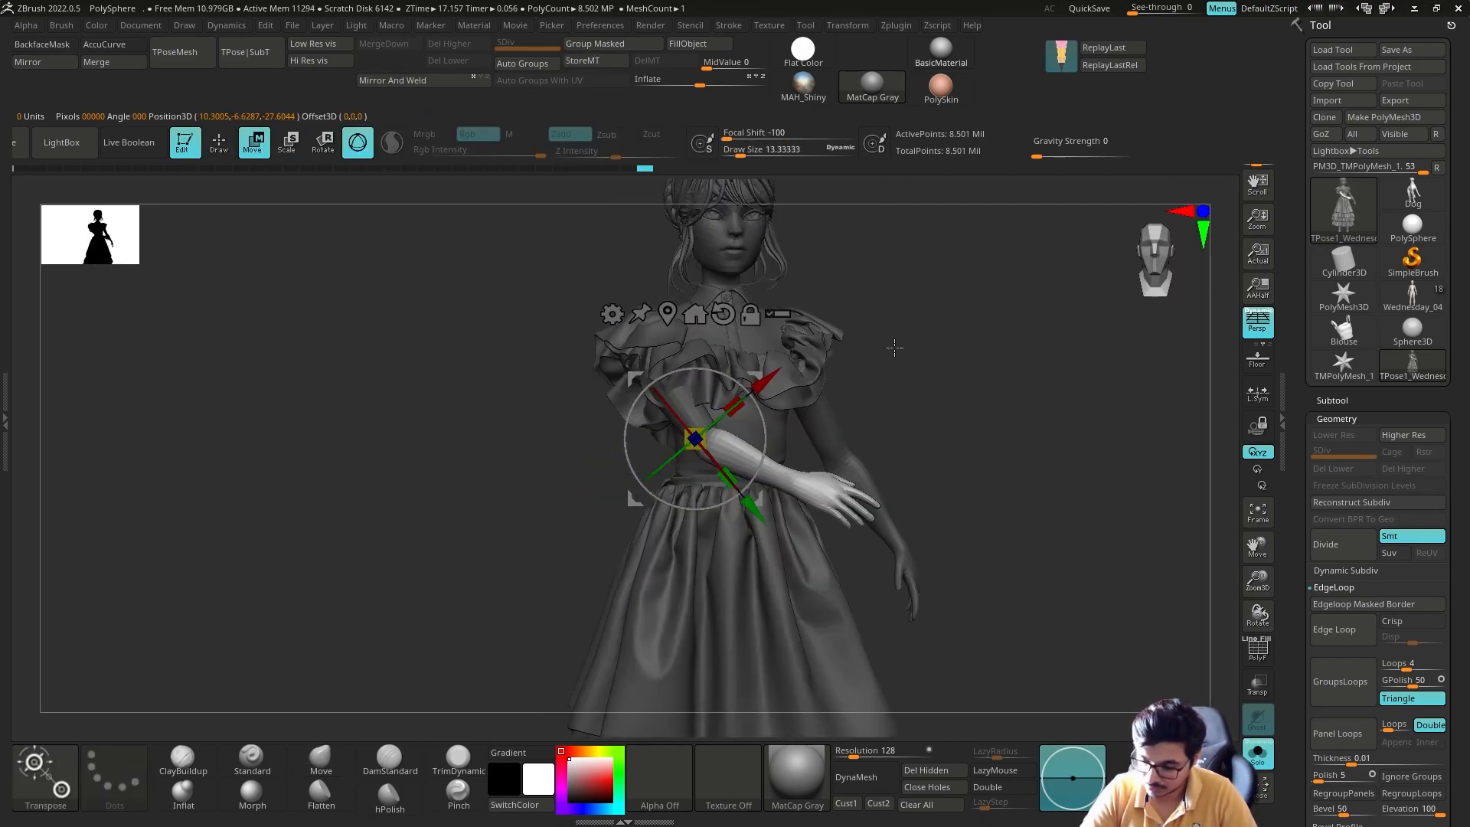
pyautogui.press('w')
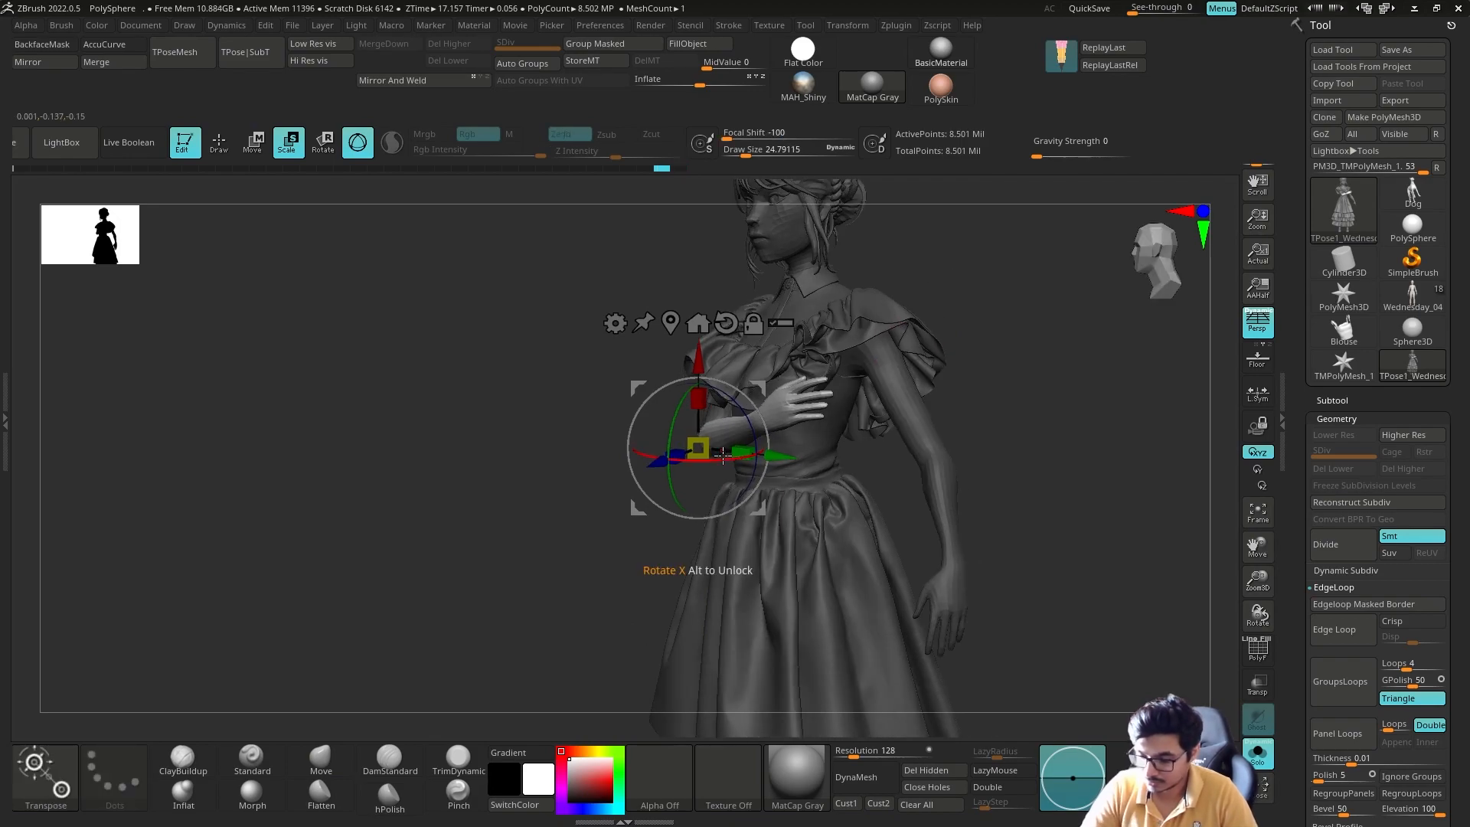
pyautogui.press('q')
pyautogui.moveTo(916, 321)
pyautogui.mouseDown()
pyautogui.moveTo(906, 355)
pyautogui.moveTo(949, 319)
pyautogui.mouseUp()
# Mask everything except the character's left arm and place the gizmo at the left shoulder.
pyautogui.keyDown('ctrl'); pyautogui.moveTo(938, 306); pyautogui.dragTo(948, 318); pyautogui.keyUp('ctrl')
pyautogui.press('w')
pyautogui.moveTo(911, 413); pyautogui.dragTo(880, 413)
pyautogui.keyDown('ctrl'); pyautogui.keyDown('shift'); pyautogui.click(831, 438); pyautogui.keyUp('shift'); pyautogui.keyUp('ctrl')
pyautogui.keyDown('ctrl'); pyautogui.moveTo(798, 367); pyautogui.dragTo(809, 385); pyautogui.keyUp('ctrl')
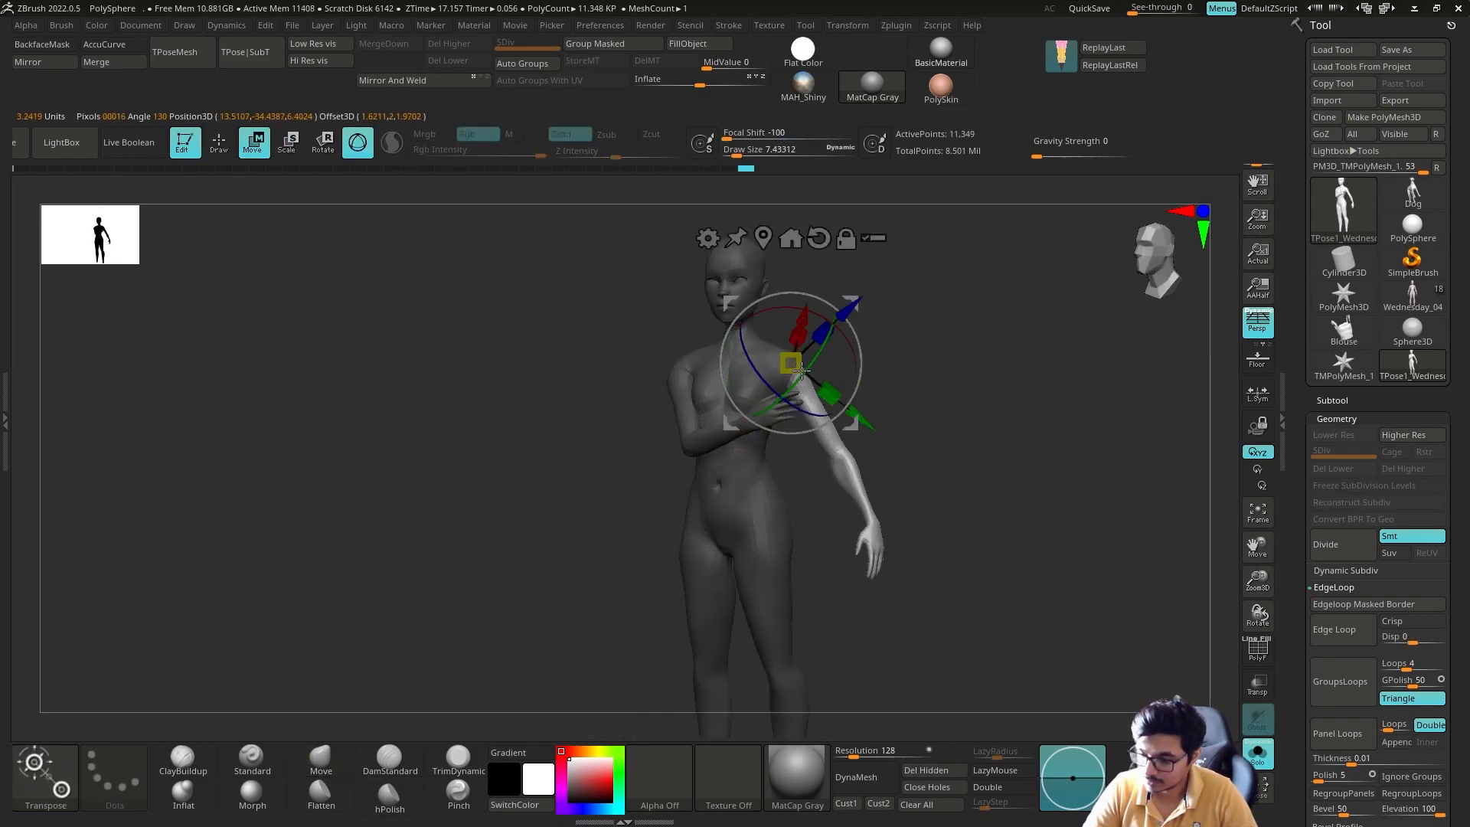
pyautogui.press('q')
pyautogui.press('w')
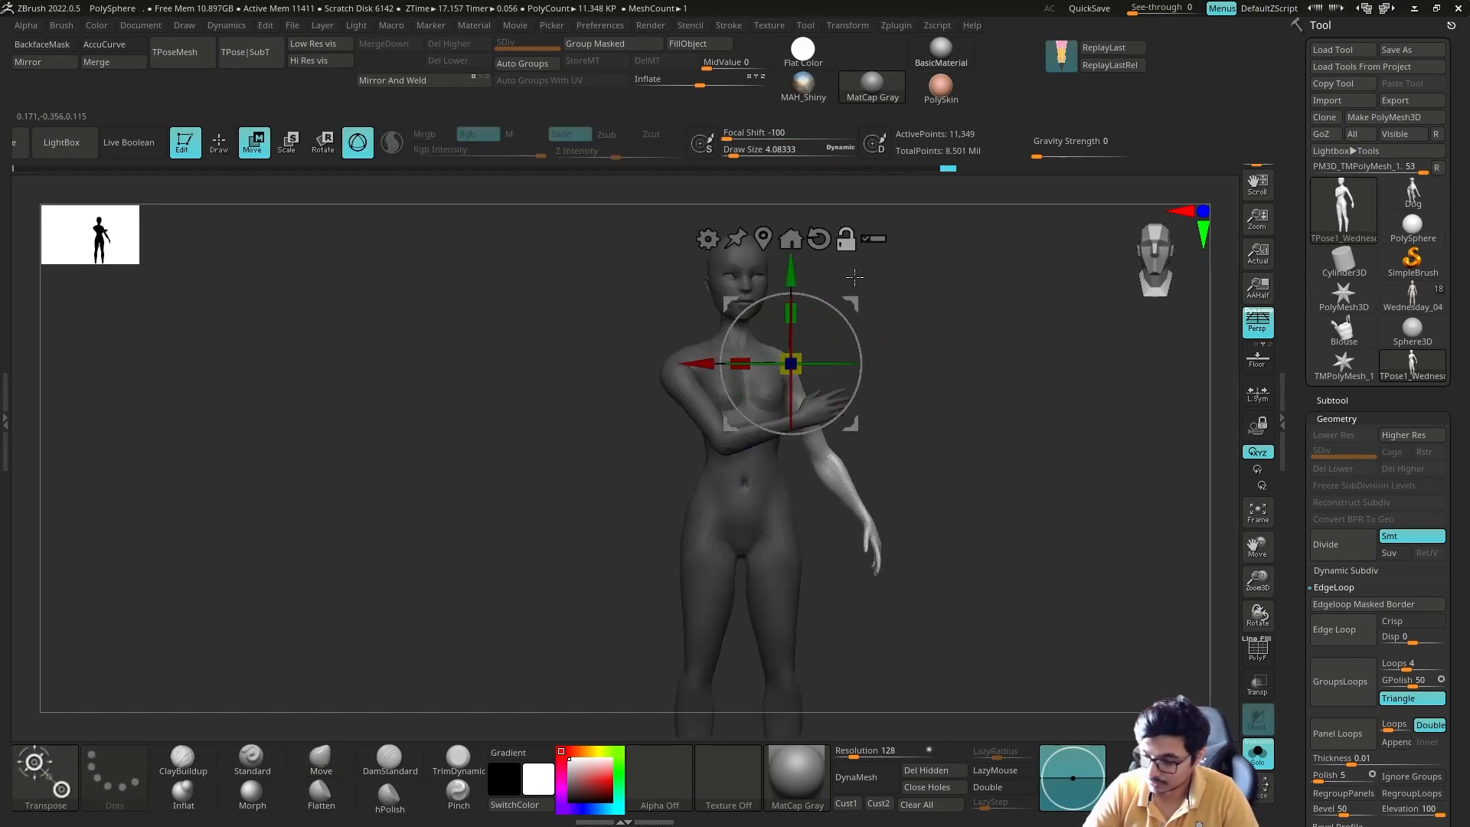
# Try raising the character's left arm diagonally above the shoulder.
pyautogui.keyDown('ctrl'); pyautogui.keyDown('shift'); pyautogui.click(947, 297); pyautogui.keyUp('shift'); pyautogui.keyUp('ctrl')
pyautogui.moveTo(956, 296); pyautogui.dragTo(859, 363)
pyautogui.moveTo(923, 295); pyautogui.dragTo(1006, 274)
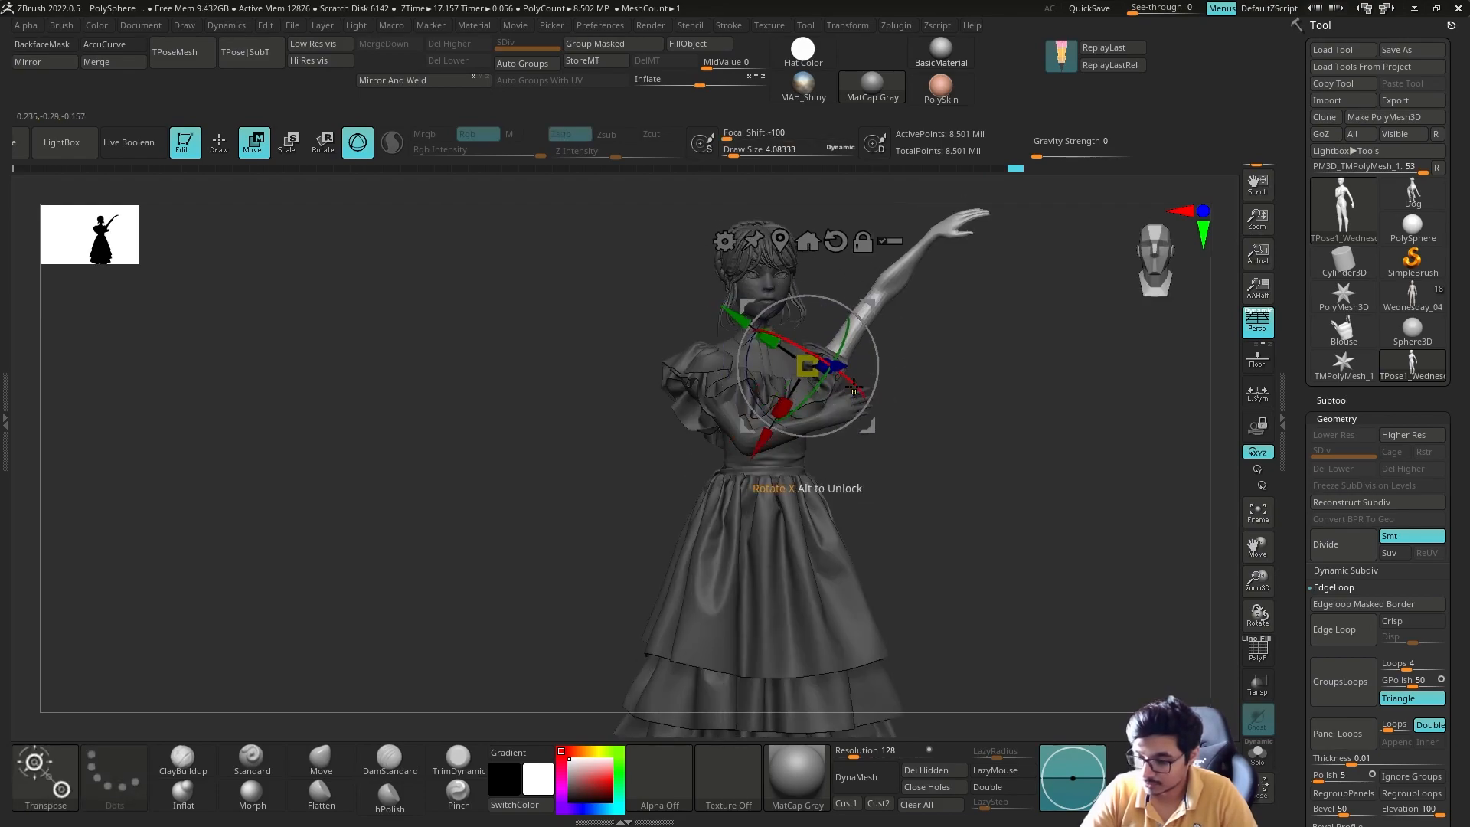
pyautogui.moveTo(846, 297); pyautogui.dragTo(842, 296)
pyautogui.moveTo(946, 295)
pyautogui.mouseDown()
pyautogui.moveTo(886, 300)
pyautogui.moveTo(893, 368)
pyautogui.moveTo(851, 335)
pyautogui.mouseUp()
# Try posing the character's left arm stretched out horizontally to the side.
pyautogui.press('q')
pyautogui.press('e')
pyautogui.press('q')
pyautogui.press('e')
pyautogui.press('q')
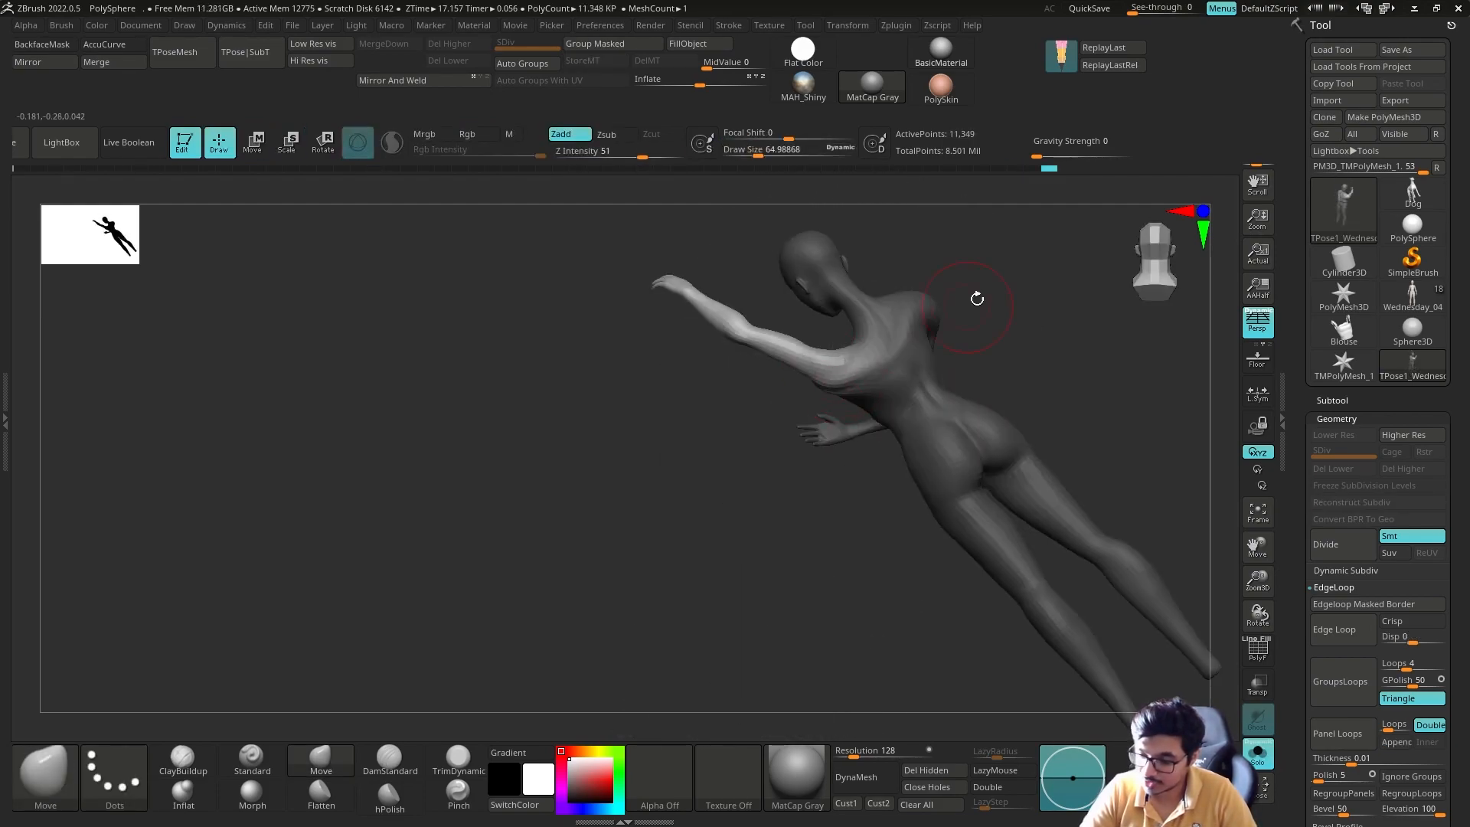
pyautogui.moveTo(975, 299); pyautogui.dragTo(964, 217)
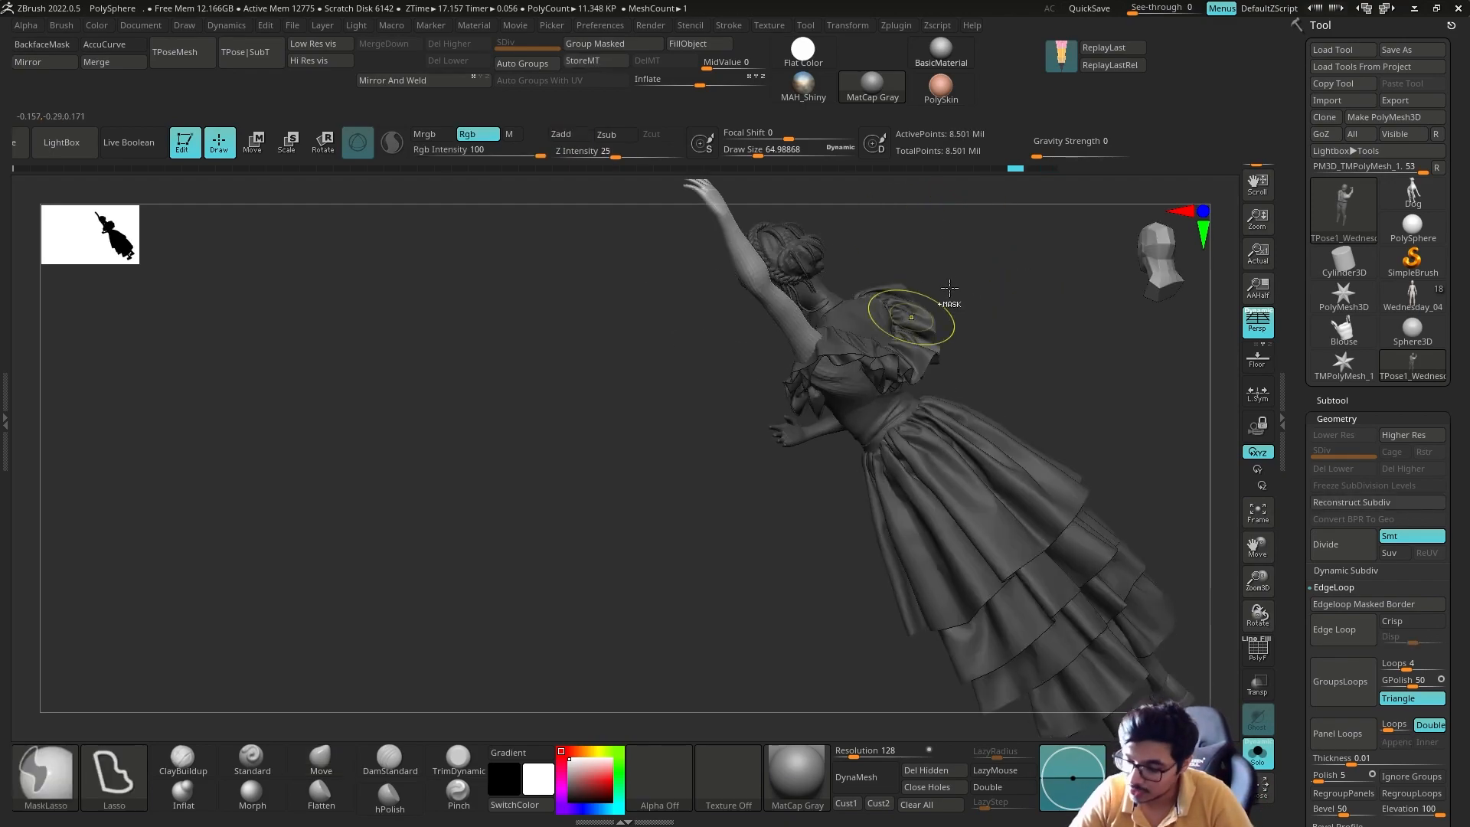
pyautogui.moveTo(987, 322); pyautogui.dragTo(1005, 420)
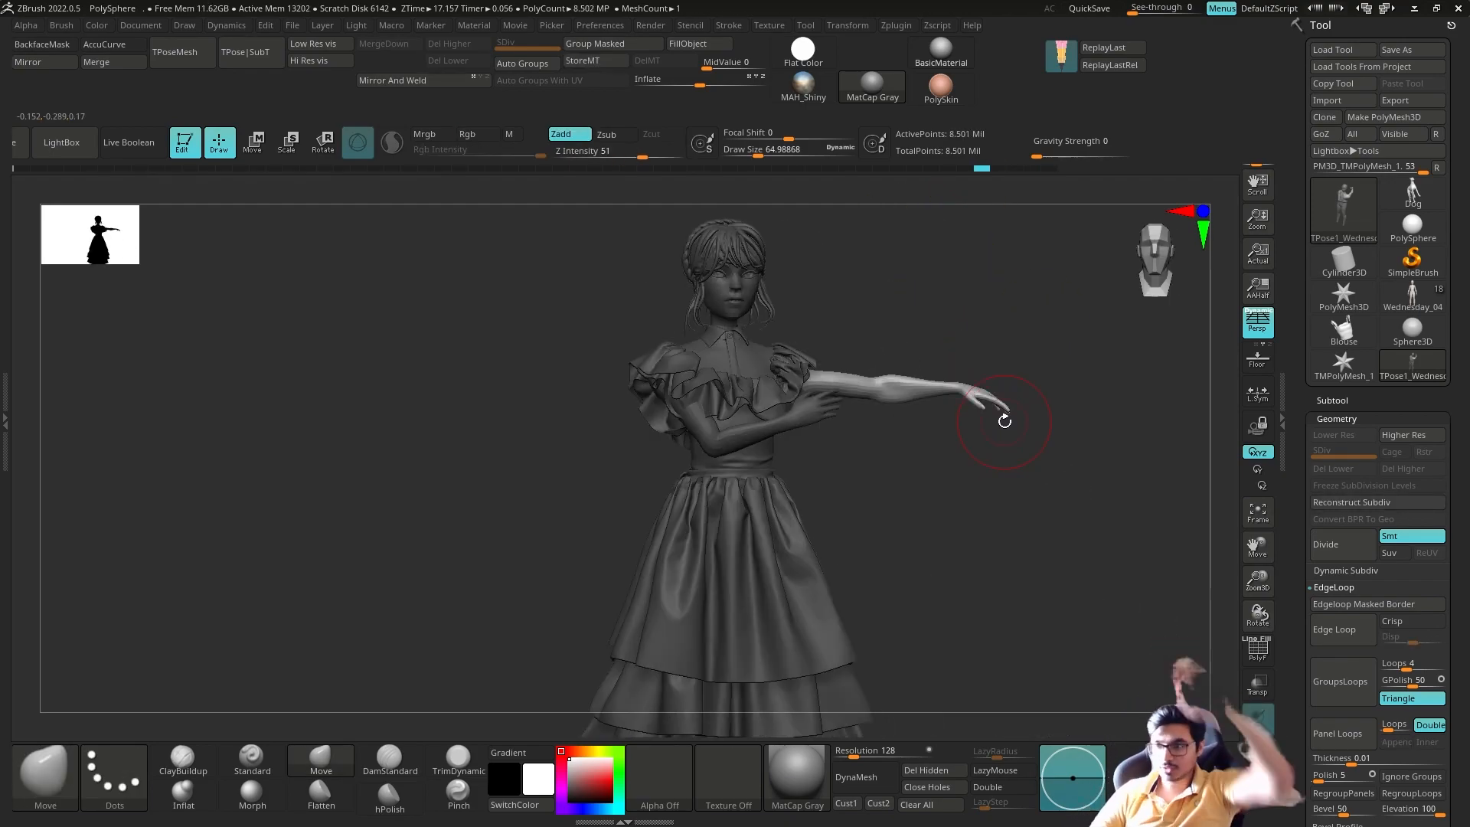
pyautogui.moveTo(931, 367); pyautogui.dragTo(998, 312)
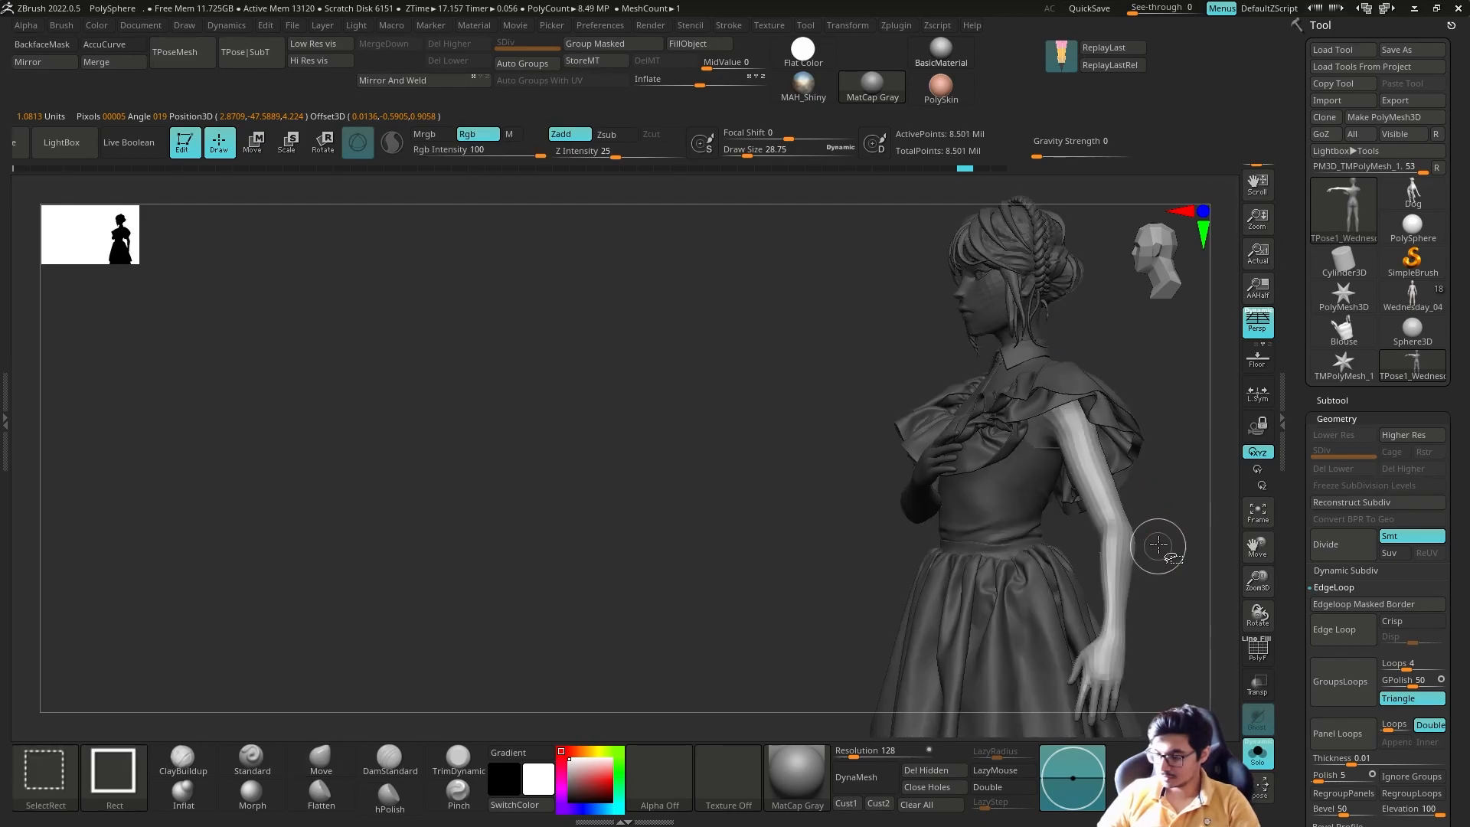
# Rotate the character's left arm outward at the shoulder and bend the forearm upright beside the head.
pyautogui.press('w')
pyautogui.moveTo(1156, 545); pyautogui.dragTo(1032, 523)
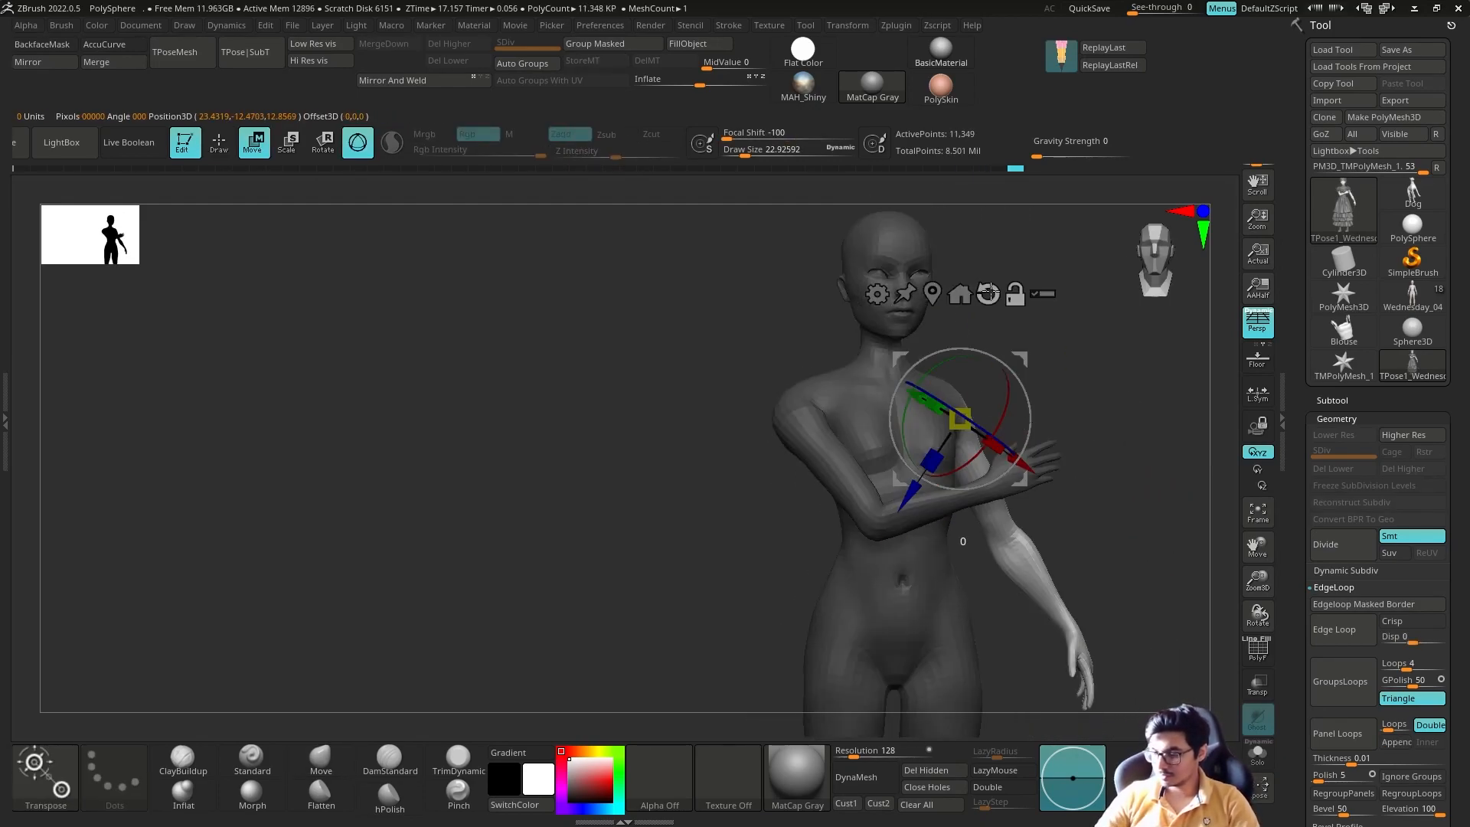
pyautogui.press('q')
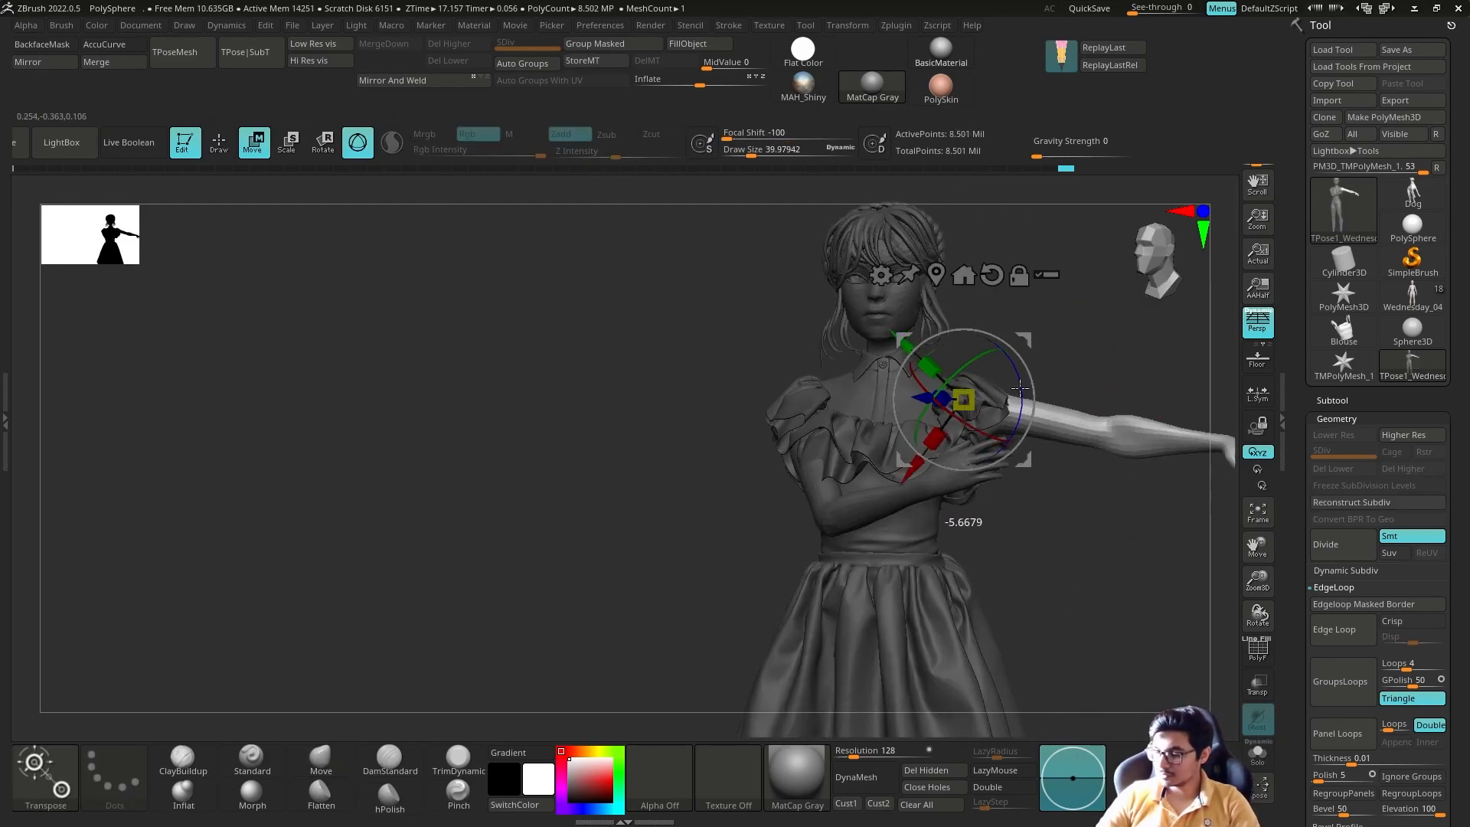
pyautogui.moveTo(1026, 337); pyautogui.dragTo(992, 302)
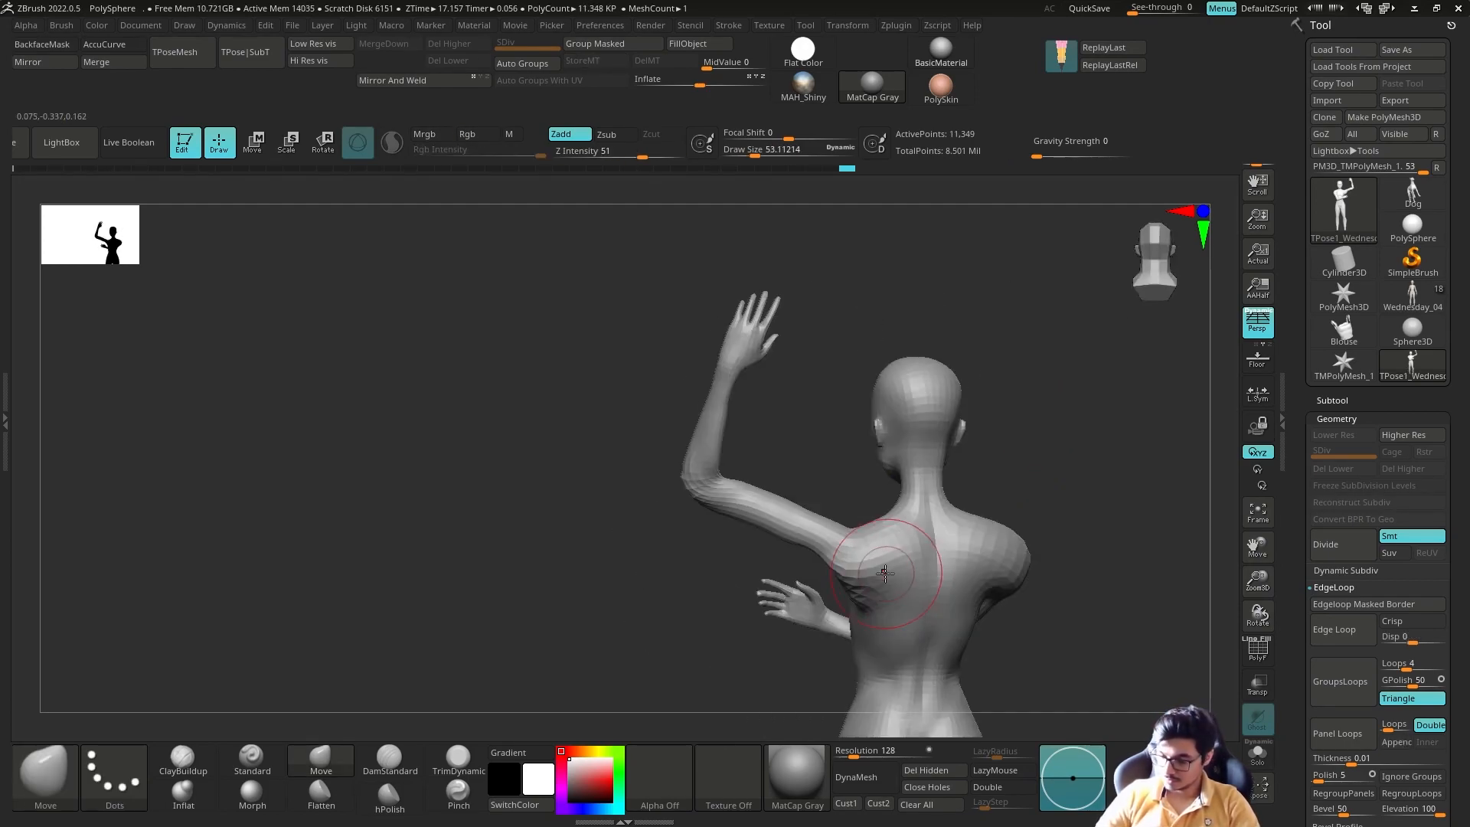
pyautogui.moveTo(885, 574)
pyautogui.mouseDown(button='right')
pyautogui.moveTo(860, 516)
pyautogui.moveTo(870, 548)
pyautogui.moveTo(830, 515)
pyautogui.moveTo(984, 399)
pyautogui.moveTo(797, 460)
pyautogui.moveTo(775, 499)
pyautogui.moveTo(854, 460)
pyautogui.moveTo(903, 469)
pyautogui.moveTo(824, 499)
pyautogui.mouseUp(button='right')
pyautogui.moveTo(846, 546)
pyautogui.mouseDown(button='right')
pyautogui.moveTo(830, 614)
pyautogui.moveTo(941, 544)
pyautogui.moveTo(823, 542)
pyautogui.mouseUp(button='right')
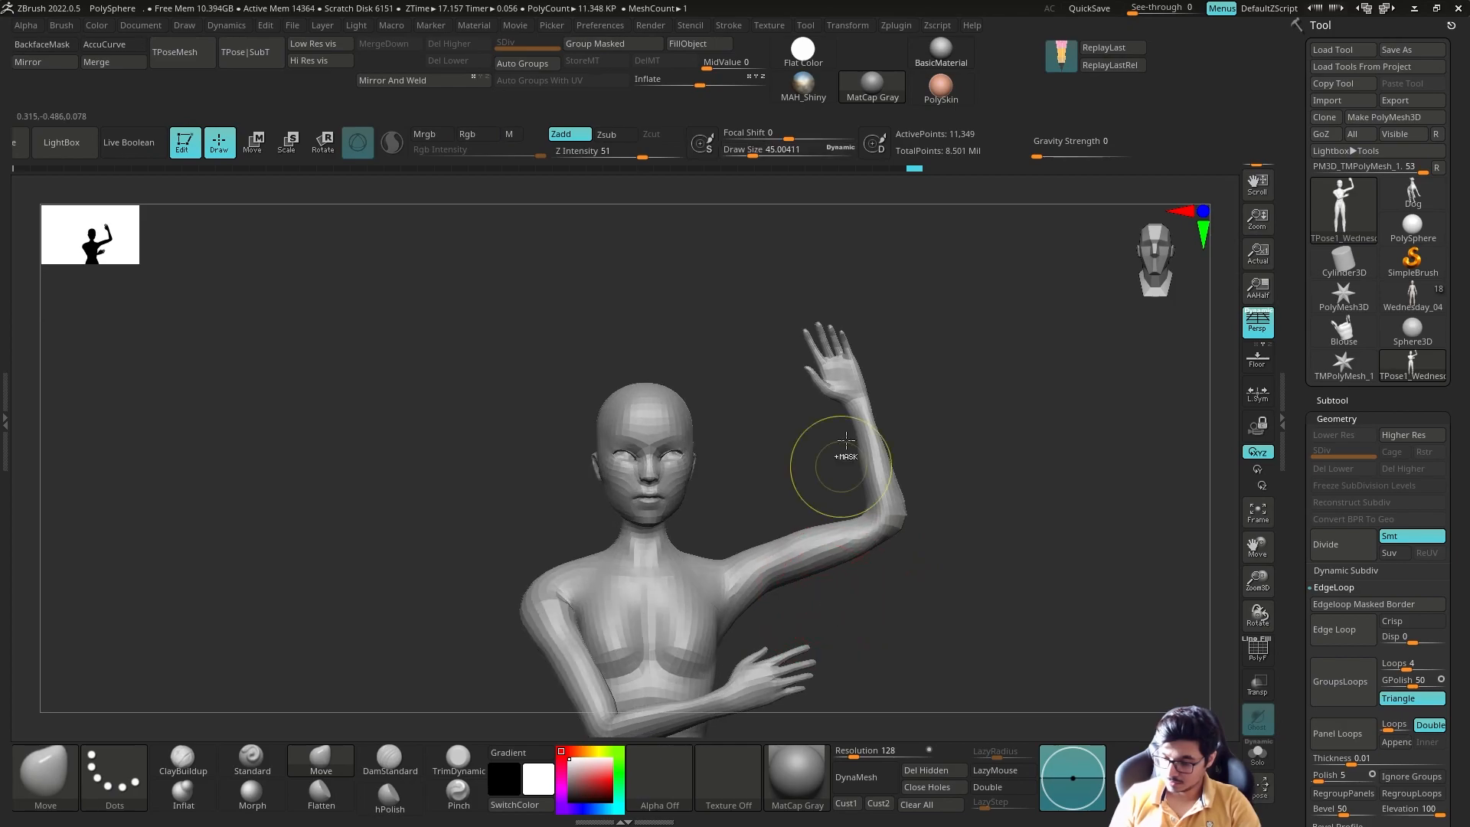
# Raise the character's left upper arm beside the head and bend the forearm in an arch over the head.
pyautogui.keyDown('ctrl'); pyautogui.click(943, 497); pyautogui.keyUp('ctrl')
pyautogui.press('w')
pyautogui.moveTo(944, 497)
pyautogui.mouseDown(button='right')
pyautogui.moveTo(835, 518)
pyautogui.moveTo(809, 628)
pyautogui.mouseUp(button='right')
pyautogui.press('e')
pyautogui.press('w')
pyautogui.keyDown('ctrl'); pyautogui.moveTo(773, 558); pyautogui.dragTo(800, 492); pyautogui.keyUp('ctrl')
pyautogui.moveTo(880, 582); pyautogui.dragTo(903, 496, button='right')
pyautogui.moveTo(872, 457); pyautogui.dragTo(872, 454)
pyautogui.keyDown('ctrl'); pyautogui.moveTo(896, 475); pyautogui.dragTo(915, 505); pyautogui.keyUp('ctrl')
pyautogui.press('q')
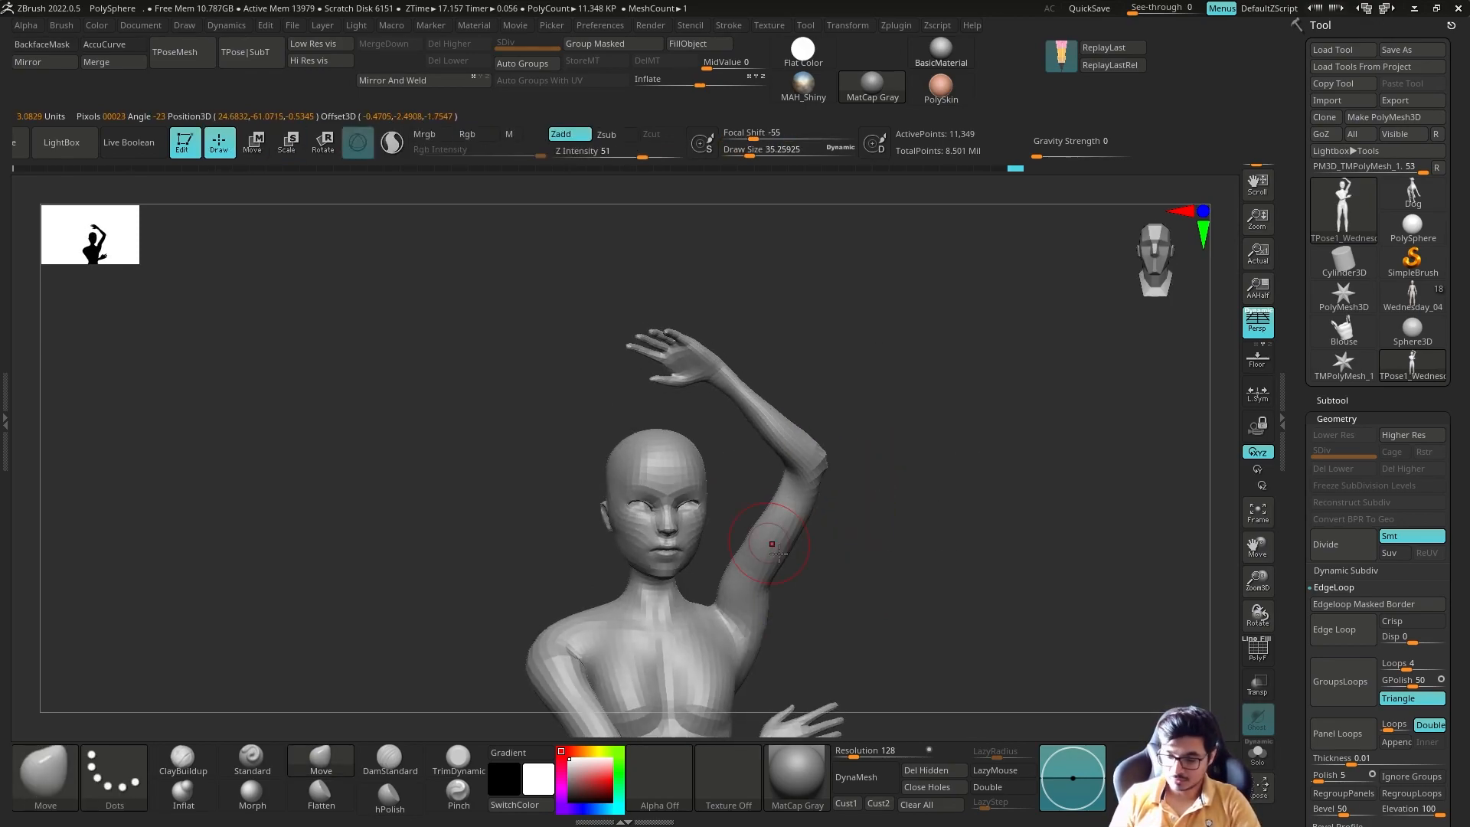
# Reshape the elbow, upper arm and shoulder of the raised left arm with the Move brush from several angles.
pyautogui.moveTo(791, 562)
pyautogui.mouseDown(button='right')
pyautogui.moveTo(774, 588)
pyautogui.moveTo(895, 520)
pyautogui.mouseUp(button='right')
pyautogui.moveTo(790, 401); pyautogui.dragTo(785, 402)
pyautogui.moveTo(796, 398); pyautogui.dragTo(801, 392)
pyautogui.moveTo(881, 383); pyautogui.dragTo(798, 365, button='right')
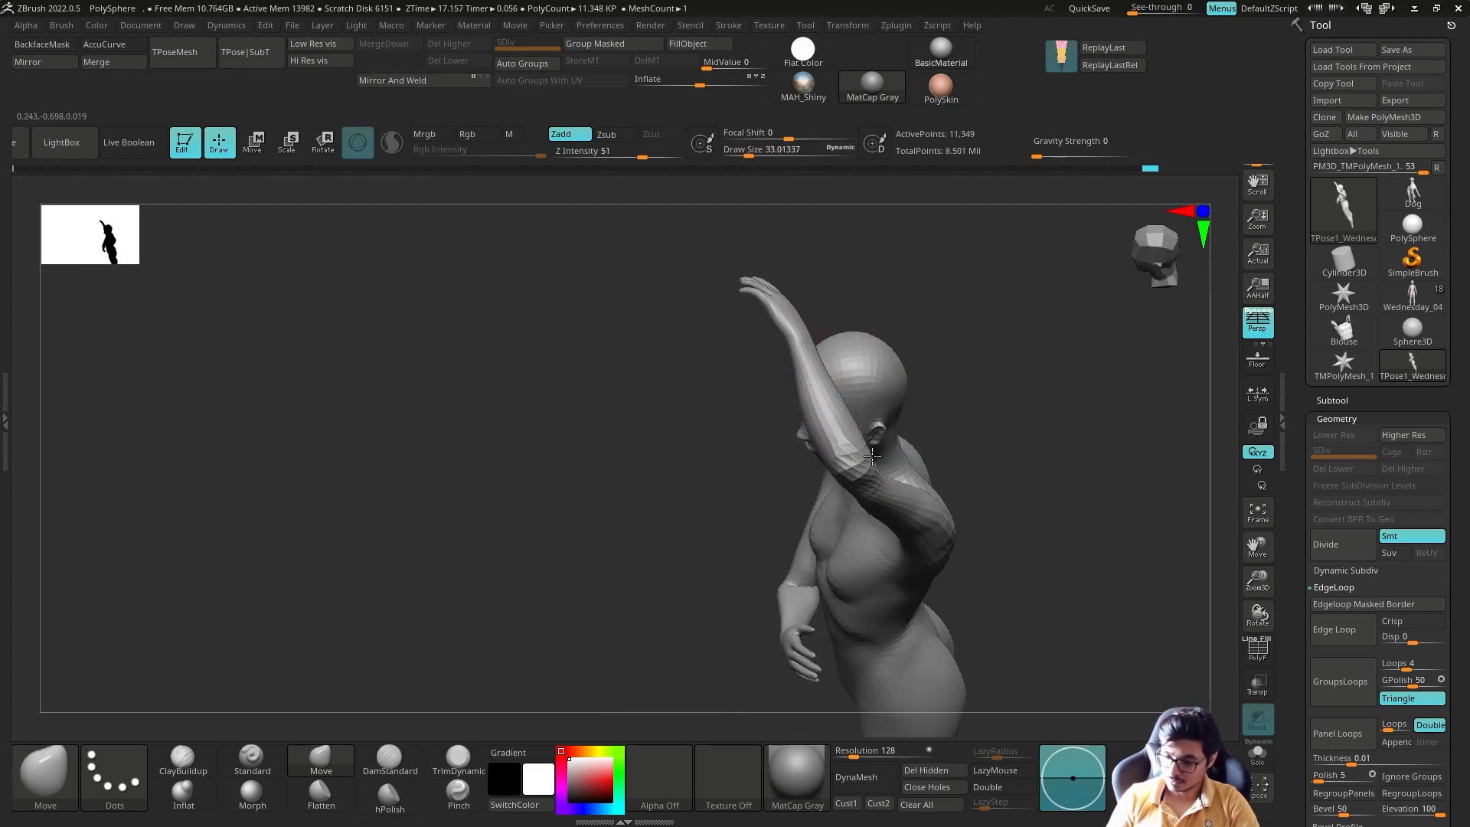
pyautogui.moveTo(873, 455); pyautogui.dragTo(894, 497, button='right')
pyautogui.moveTo(1010, 605)
pyautogui.mouseDown(button='right')
pyautogui.moveTo(1040, 590)
pyautogui.moveTo(748, 594)
pyautogui.moveTo(892, 452)
pyautogui.moveTo(841, 410)
pyautogui.moveTo(804, 563)
pyautogui.moveTo(847, 563)
pyautogui.mouseUp(button='right')
pyautogui.moveTo(911, 559)
pyautogui.mouseDown()
pyautogui.moveTo(922, 495)
pyautogui.moveTo(985, 502)
pyautogui.mouseUp()
pyautogui.press('w')
pyautogui.press('q')
pyautogui.moveTo(955, 615)
pyautogui.mouseDown()
pyautogui.moveTo(1008, 590)
pyautogui.moveTo(972, 581)
pyautogui.moveTo(926, 501)
pyautogui.moveTo(942, 502)
pyautogui.mouseUp()
# Lasso-mask the raised left arm from the hand down to the shoulder.
pyautogui.keyDown('ctrl'); pyautogui.keyDown('shift'); pyautogui.click(842, 467); pyautogui.keyUp('shift'); pyautogui.keyUp('ctrl')
pyautogui.press('s')
pyautogui.moveTo(1033, 536)
pyautogui.mouseDown()
pyautogui.moveTo(991, 482)
pyautogui.moveTo(873, 505)
pyautogui.moveTo(1042, 453)
pyautogui.moveTo(942, 459)
pyautogui.mouseUp()
pyautogui.keyDown('ctrl'); pyautogui.moveTo(1061, 329); pyautogui.dragTo(728, 229); pyautogui.keyUp('ctrl')
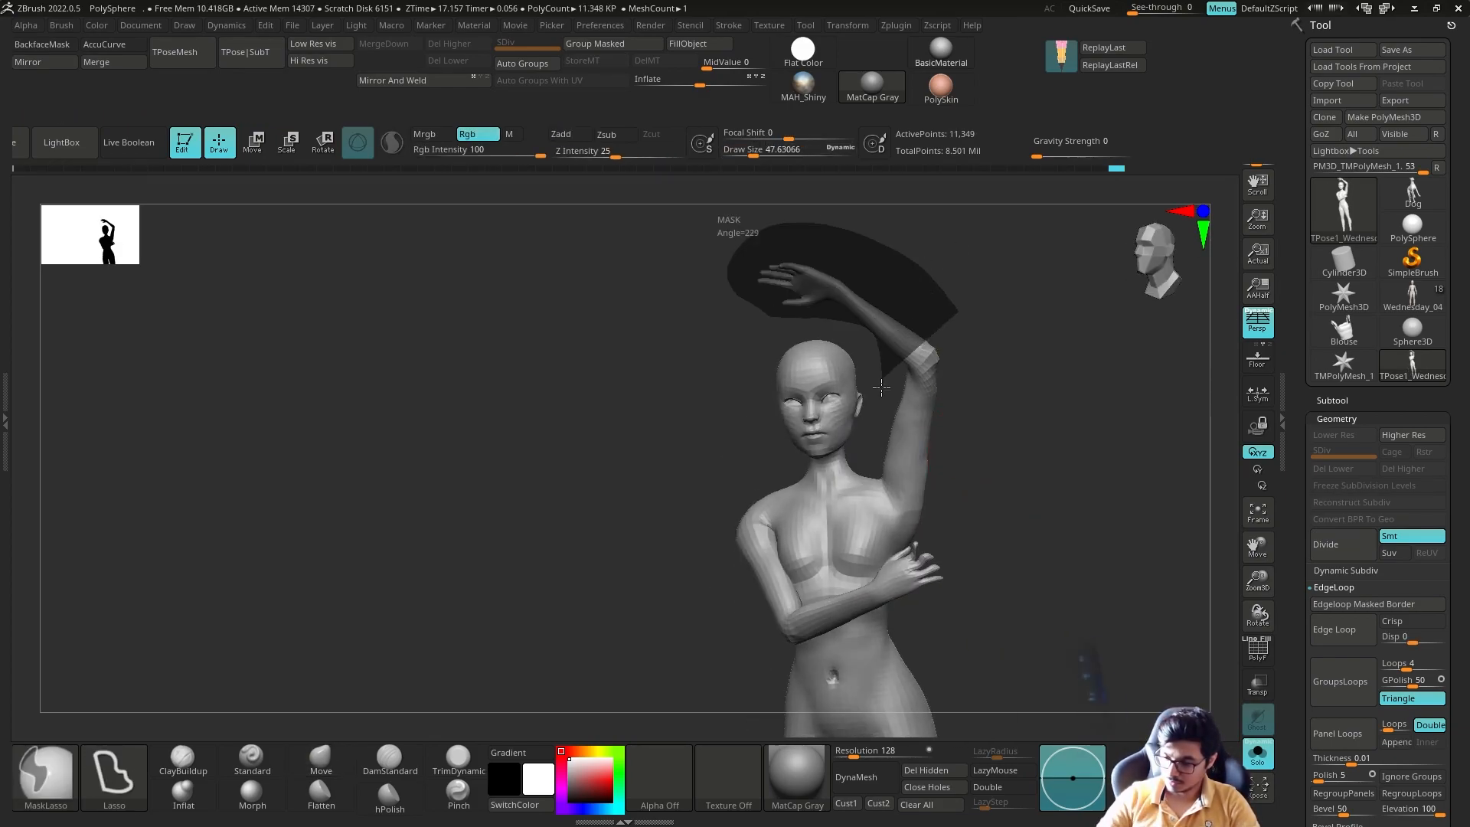
pyautogui.moveTo(1072, 521); pyautogui.dragTo(1056, 564)
pyautogui.keyDown('ctrl'); pyautogui.keyDown('shift'); pyautogui.click(1026, 672); pyautogui.keyUp('shift'); pyautogui.keyUp('ctrl')
pyautogui.moveTo(1025, 168)
pyautogui.mouseDown()
pyautogui.moveTo(932, 170)
pyautogui.moveTo(965, 169)
pyautogui.moveTo(950, 169)
pyautogui.mouseUp()
pyautogui.click(932, 532)
pyautogui.moveTo(1061, 444); pyautogui.dragTo(1057, 359)
pyautogui.moveTo(922, 284)
pyautogui.keyDown('ctrl'); pyautogui.mouseDown()
pyautogui.moveTo(874, 401)
pyautogui.moveTo(922, 285)
pyautogui.mouseUp(); pyautogui.keyUp('ctrl')
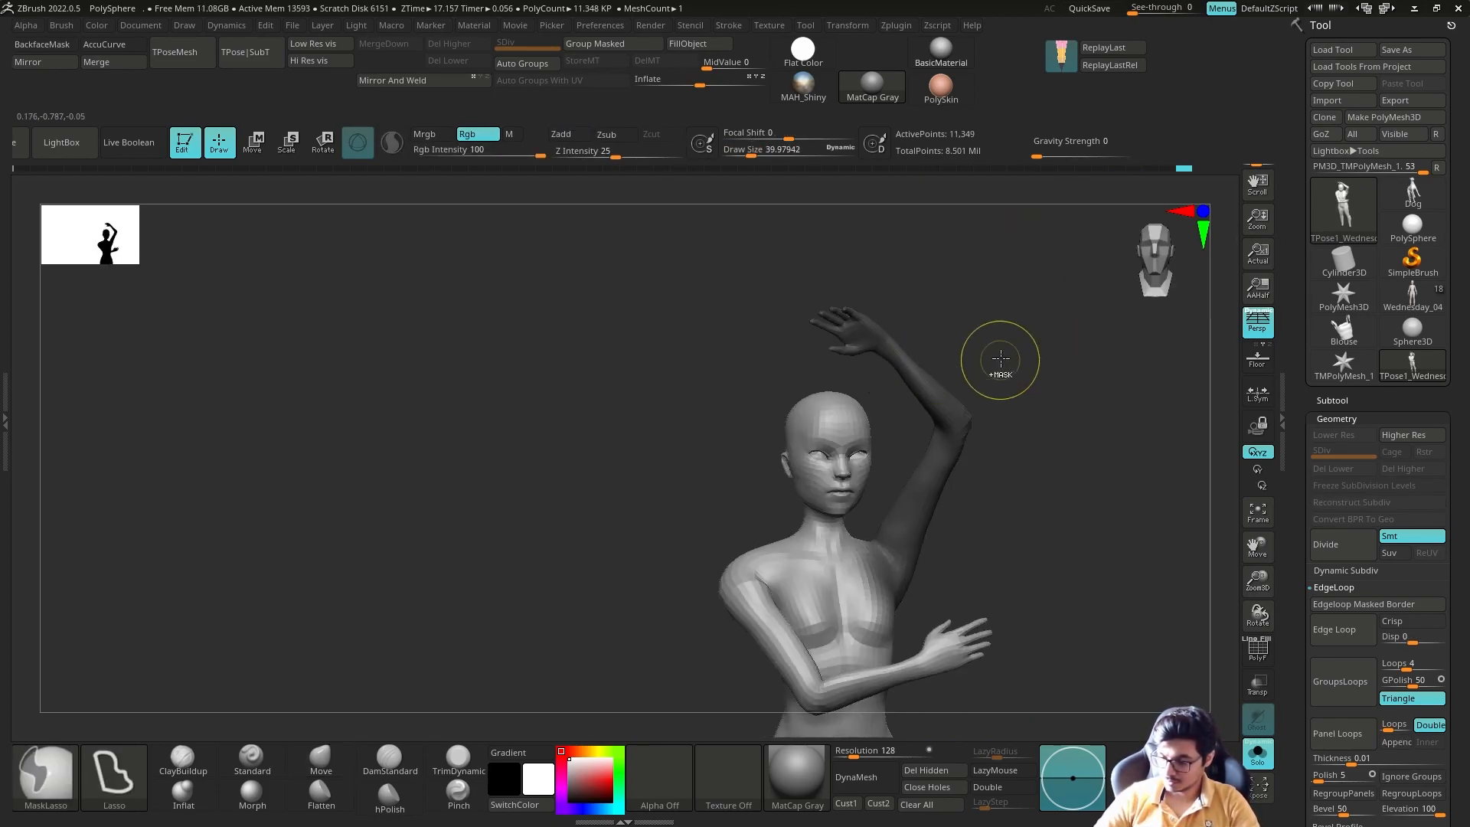
# Adjust where the raised left arm meets the torso using the arm mask, and reshape the shoulder with the Move brush.
pyautogui.moveTo(1056, 390); pyautogui.dragTo(981, 452)
pyautogui.keyDown('ctrl'); pyautogui.click(1099, 440); pyautogui.keyUp('ctrl')
pyautogui.moveTo(1099, 439)
pyautogui.mouseDown()
pyautogui.moveTo(960, 653)
pyautogui.moveTo(994, 555)
pyautogui.mouseUp()
pyautogui.moveTo(990, 605); pyautogui.dragTo(854, 523)
pyautogui.moveTo(747, 505); pyautogui.dragTo(804, 494)
pyautogui.moveTo(735, 502)
pyautogui.mouseDown()
pyautogui.moveTo(833, 515)
pyautogui.moveTo(788, 504)
pyautogui.mouseUp()
pyautogui.moveTo(911, 479)
pyautogui.mouseDown()
pyautogui.moveTo(860, 472)
pyautogui.moveTo(915, 479)
pyautogui.mouseUp()
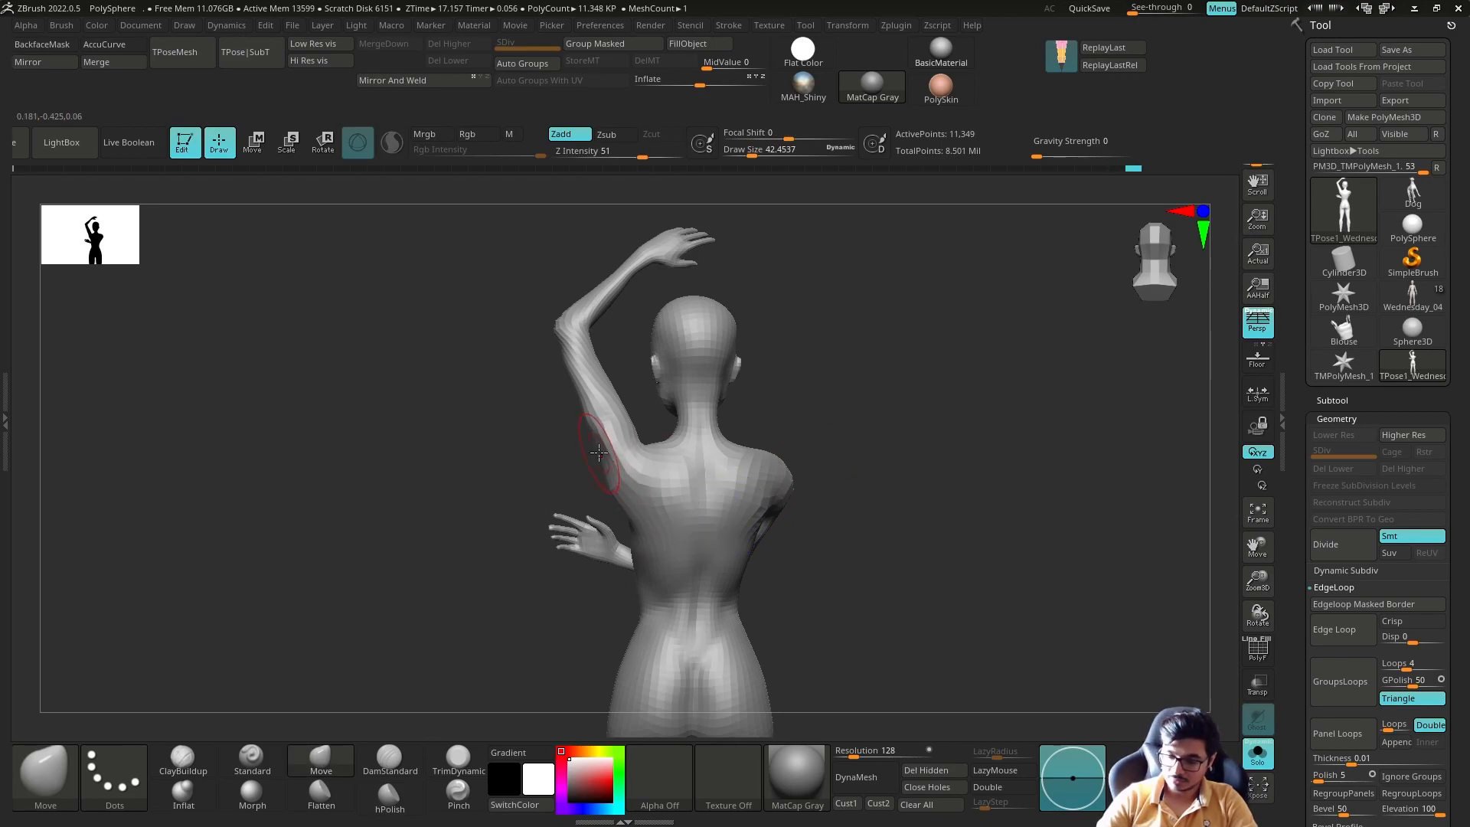
# Smooth and reshape the back of the left shoulder and the raised upper arm.
pyautogui.moveTo(637, 523); pyautogui.dragTo(651, 429)
pyautogui.moveTo(558, 505)
pyautogui.keyDown('shift'); pyautogui.mouseDown()
pyautogui.moveTo(540, 552)
pyautogui.moveTo(532, 536)
pyautogui.mouseUp(); pyautogui.keyUp('shift')
pyautogui.moveTo(651, 459)
pyautogui.mouseDown()
pyautogui.moveTo(554, 391)
pyautogui.moveTo(600, 386)
pyautogui.moveTo(531, 449)
pyautogui.moveTo(613, 333)
pyautogui.moveTo(495, 447)
pyautogui.moveTo(532, 485)
pyautogui.moveTo(506, 467)
pyautogui.moveTo(582, 398)
pyautogui.mouseUp()
pyautogui.moveTo(352, 386); pyautogui.dragTo(380, 391)
pyautogui.moveTo(567, 368); pyautogui.dragTo(597, 337)
pyautogui.keyDown('shift'); pyautogui.moveTo(360, 383); pyautogui.dragTo(421, 402); pyautogui.keyUp('shift')
pyautogui.moveTo(605, 299)
pyautogui.mouseDown()
pyautogui.moveTo(564, 245)
pyautogui.moveTo(640, 420)
pyautogui.moveTo(597, 429)
pyautogui.mouseUp()
# Build up the left armpit and side of the chest with the ClayBuildup brush and smooth the area.
pyautogui.click(183, 760)
pyautogui.press('s')
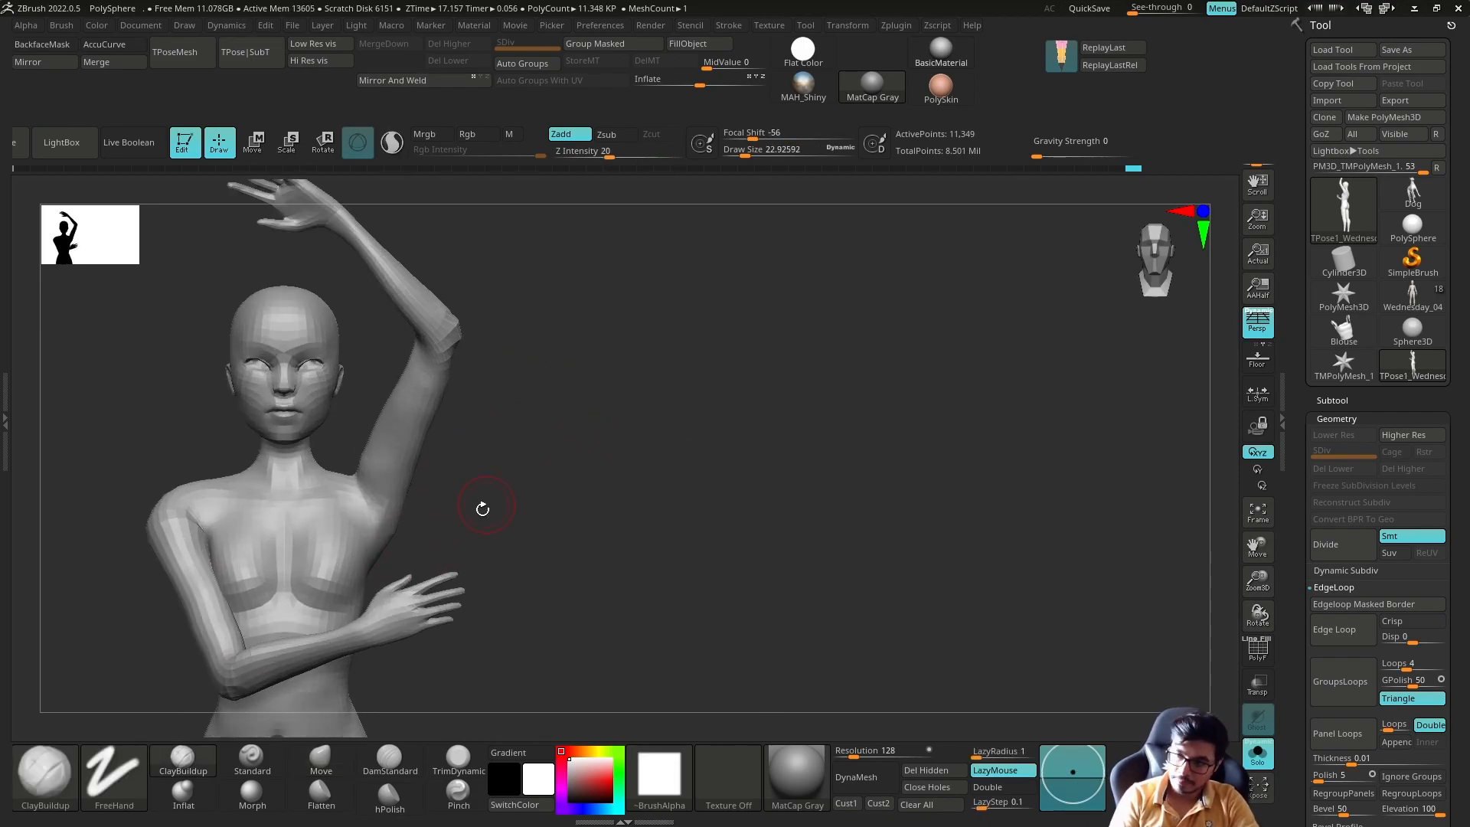
pyautogui.keyDown('shift'); pyautogui.moveTo(380, 514); pyautogui.dragTo(364, 490); pyautogui.keyUp('shift')
pyautogui.moveTo(497, 448); pyautogui.dragTo(429, 460)
pyautogui.keyDown('shift'); pyautogui.moveTo(377, 509); pyautogui.dragTo(388, 552); pyautogui.keyUp('shift')
pyautogui.moveTo(467, 490)
pyautogui.keyDown('shift'); pyautogui.mouseDown()
pyautogui.moveTo(652, 532)
pyautogui.moveTo(605, 460)
pyautogui.mouseUp(); pyautogui.keyUp('shift')
# Bring back the hair and clothing and mask the skin and hair, leaving the dress free for editing.
pyautogui.click(321, 760)
pyautogui.keyDown('ctrl'); pyautogui.keyDown('shift'); pyautogui.click(702, 538); pyautogui.keyUp('shift'); pyautogui.keyUp('ctrl')
pyautogui.moveTo(703, 538); pyautogui.dragTo(613, 475)
pyautogui.keyDown('alt'); pyautogui.moveTo(613, 474); pyautogui.dragTo(700, 490); pyautogui.keyUp('alt')
pyautogui.keyDown('ctrl'); pyautogui.keyDown('shift'); pyautogui.click(643, 375); pyautogui.keyUp('shift'); pyautogui.keyUp('ctrl')
pyautogui.keyDown('ctrl'); pyautogui.click(709, 417); pyautogui.keyUp('ctrl')
pyautogui.keyDown('ctrl'); pyautogui.keyDown('shift'); pyautogui.click(709, 417); pyautogui.keyUp('shift'); pyautogui.keyUp('ctrl')
pyautogui.keyDown('ctrl'); pyautogui.click(709, 420); pyautogui.keyUp('ctrl')
pyautogui.keyDown('alt'); pyautogui.moveTo(658, 441); pyautogui.dragTo(747, 440); pyautogui.keyUp('alt')
pyautogui.keyDown('ctrl'); pyautogui.click(766, 444); pyautogui.keyUp('ctrl')
pyautogui.keyDown('ctrl'); pyautogui.moveTo(429, 347); pyautogui.dragTo(639, 387); pyautogui.keyUp('ctrl')
pyautogui.hotkey('ctrl', 'shift', 'a')
pyautogui.keyDown('ctrl'); pyautogui.click(888, 435); pyautogui.keyUp('ctrl')
pyautogui.keyDown('ctrl'); pyautogui.keyDown('shift'); pyautogui.click(909, 432); pyautogui.keyUp('shift'); pyautogui.keyUp('ctrl')
# Reshape the blouse around the posed shoulders with the Move brush.
pyautogui.keyDown('alt'); pyautogui.moveTo(850, 491); pyautogui.dragTo(793, 429); pyautogui.keyUp('alt')
pyautogui.moveTo(793, 429)
pyautogui.mouseDown()
pyautogui.moveTo(763, 429)
pyautogui.moveTo(774, 490)
pyautogui.mouseUp()
pyautogui.moveTo(735, 428); pyautogui.dragTo(689, 433)
pyautogui.press('s')
pyautogui.moveTo(542, 436); pyautogui.dragTo(536, 436)
pyautogui.moveTo(727, 460)
pyautogui.mouseDown()
pyautogui.moveTo(666, 490)
pyautogui.moveTo(812, 429)
pyautogui.mouseUp()
pyautogui.moveTo(842, 368); pyautogui.dragTo(834, 414)
pyautogui.keyDown('alt'); pyautogui.moveTo(835, 414); pyautogui.dragTo(812, 528); pyautogui.keyUp('alt')
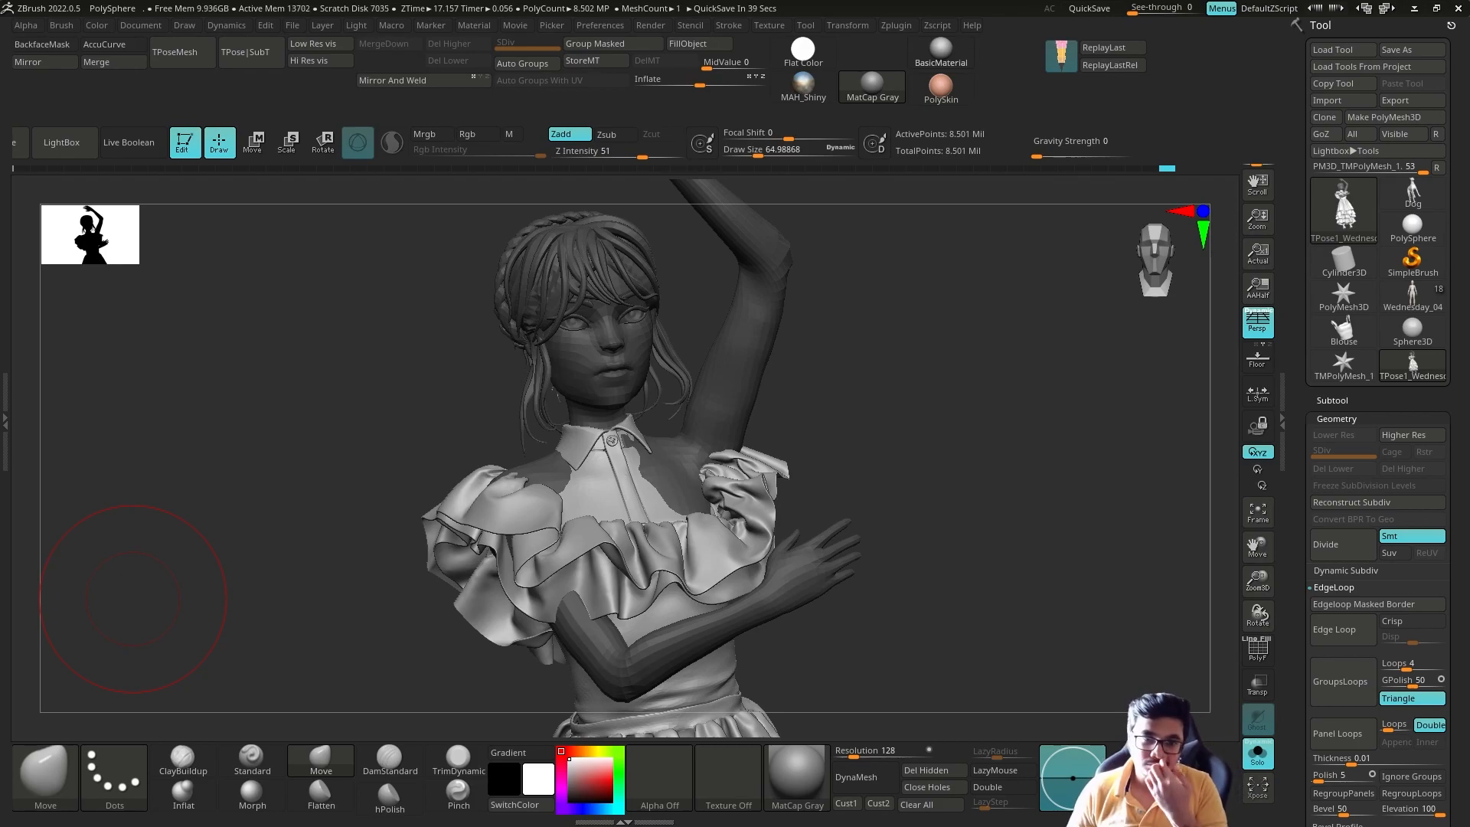
# Pull the character's right puff sleeve and its ruffles into shape around the bent arm with the Move brush.
pyautogui.moveTo(837, 402)
pyautogui.mouseDown()
pyautogui.moveTo(896, 429)
pyautogui.moveTo(996, 436)
pyautogui.mouseUp()
pyautogui.moveTo(881, 436)
pyautogui.mouseDown()
pyautogui.moveTo(766, 460)
pyautogui.moveTo(896, 452)
pyautogui.mouseUp()
pyautogui.moveTo(541, 540); pyautogui.dragTo(528, 530)
pyautogui.moveTo(812, 459)
pyautogui.mouseDown()
pyautogui.moveTo(865, 460)
pyautogui.moveTo(842, 582)
pyautogui.moveTo(796, 360)
pyautogui.mouseUp()
pyautogui.moveTo(517, 520); pyautogui.dragTo(501, 511)
pyautogui.moveTo(766, 459)
pyautogui.mouseDown()
pyautogui.moveTo(827, 455)
pyautogui.moveTo(843, 536)
pyautogui.mouseUp()
pyautogui.moveTo(461, 564); pyautogui.dragTo(476, 582)
pyautogui.moveTo(490, 352); pyautogui.dragTo(480, 397)
# Adjust the sleeves and ruffles at the back of the dress with the Move brush.
pyautogui.moveTo(573, 287)
pyautogui.mouseDown()
pyautogui.moveTo(612, 317)
pyautogui.moveTo(623, 391)
pyautogui.mouseUp()
pyautogui.keyDown('ctrl'); pyautogui.moveTo(623, 390); pyautogui.dragTo(567, 429, button='right'); pyautogui.keyUp('ctrl')
pyautogui.press('s')
pyautogui.keyDown('ctrl'); pyautogui.moveTo(605, 475); pyautogui.dragTo(630, 429, button='right'); pyautogui.keyUp('ctrl')
pyautogui.moveTo(630, 429); pyautogui.dragTo(547, 394)
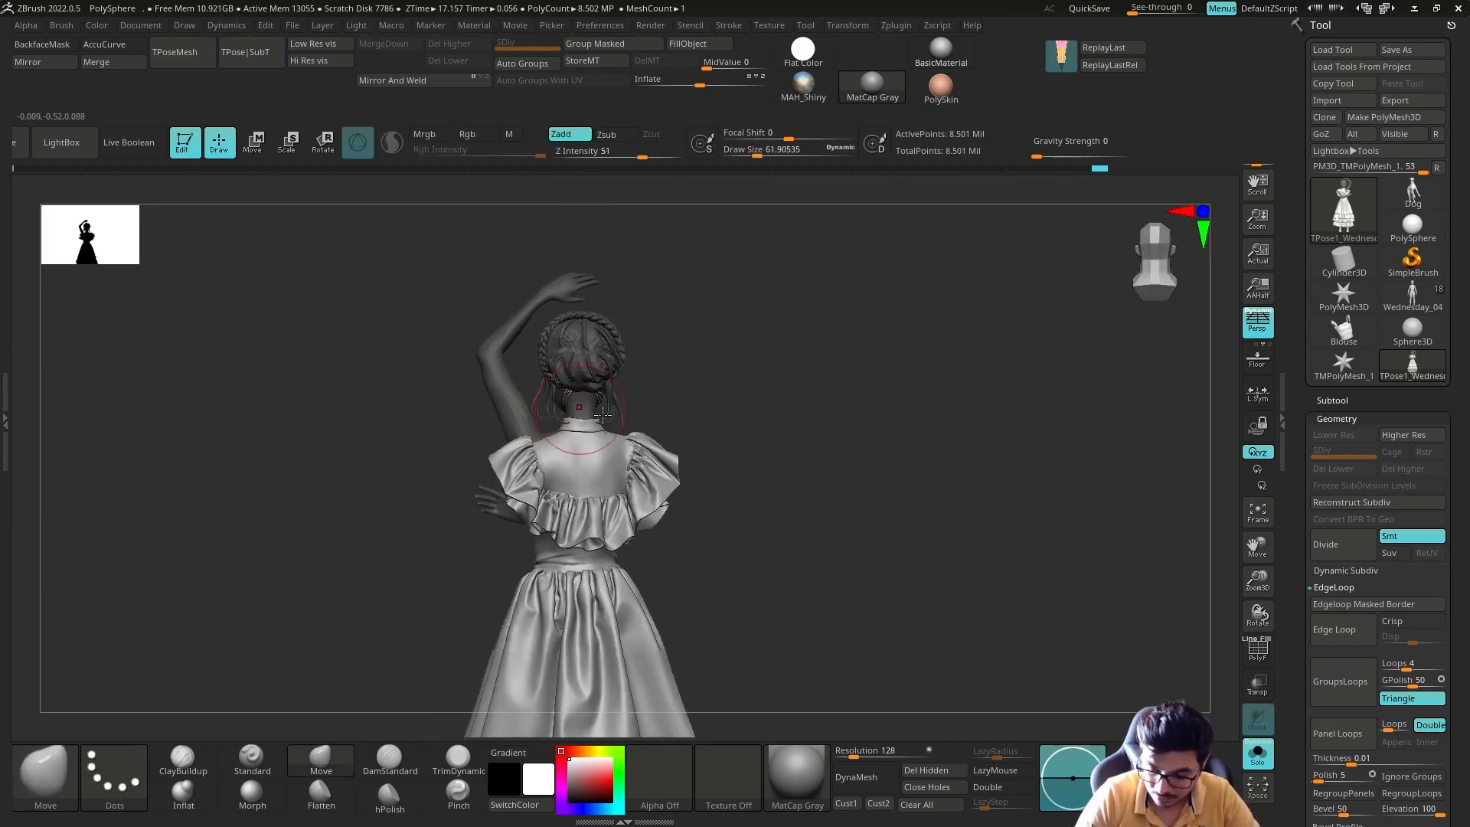
pyautogui.keyDown('ctrl'); pyautogui.moveTo(547, 394); pyautogui.dragTo(559, 429, button='right'); pyautogui.keyUp('ctrl')
pyautogui.moveTo(558, 429); pyautogui.dragTo(730, 399, button='right')
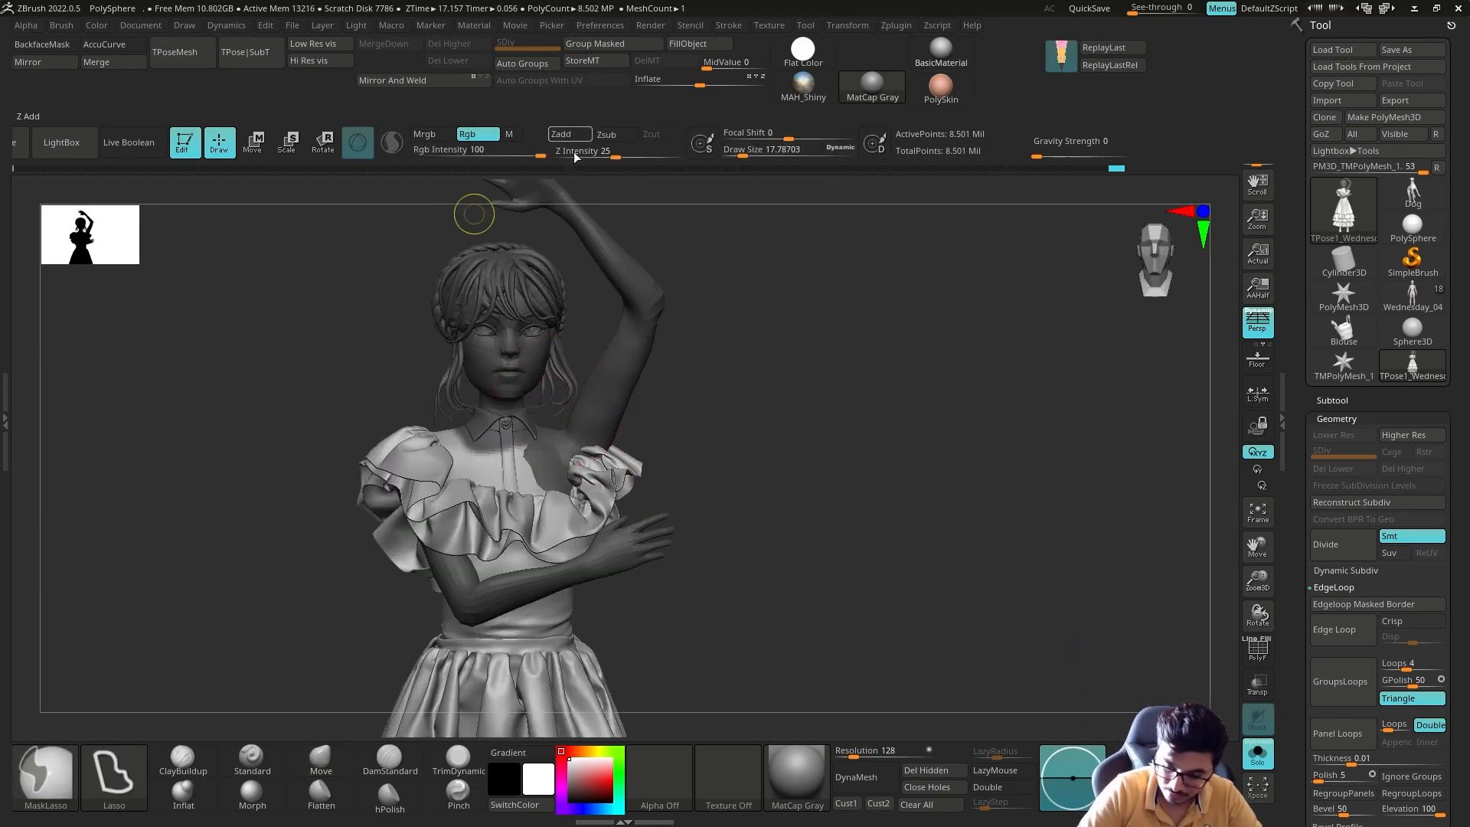
# Extend the mask around the head and reshape the left sleeve beneath the raised arm with the Move brush.
pyautogui.keyDown('ctrl'); pyautogui.moveTo(517, 151); pyautogui.dragTo(433, 245); pyautogui.keyUp('ctrl')
pyautogui.moveTo(735, 428); pyautogui.dragTo(712, 443)
pyautogui.moveTo(621, 435)
pyautogui.mouseDown(button='right')
pyautogui.moveTo(606, 513)
pyautogui.moveTo(705, 509)
pyautogui.moveTo(837, 394)
pyautogui.moveTo(715, 391)
pyautogui.mouseUp(button='right')
pyautogui.moveTo(663, 454); pyautogui.dragTo(658, 455)
pyautogui.moveTo(735, 454)
pyautogui.mouseDown(button='right')
pyautogui.moveTo(623, 449)
pyautogui.moveTo(745, 420)
pyautogui.moveTo(773, 459)
pyautogui.mouseUp(button='right')
pyautogui.press('s')
pyautogui.moveTo(589, 419)
pyautogui.mouseDown(button='right')
pyautogui.moveTo(689, 452)
pyautogui.moveTo(601, 429)
pyautogui.moveTo(584, 448)
pyautogui.moveTo(622, 463)
pyautogui.moveTo(630, 442)
pyautogui.mouseUp(button='right')
# Pull the left sleeve's ruffles up along the raised arm using the Move Topological brush.
pyautogui.keyDown('ctrl'); pyautogui.keyDown('shift'); pyautogui.click(588, 503); pyautogui.keyUp('shift'); pyautogui.keyUp('ctrl')
pyautogui.press('b')
pyautogui.press('m')
pyautogui.press('t')
pyautogui.keyDown('ctrl'); pyautogui.keyDown('shift'); pyautogui.click(523, 501); pyautogui.keyUp('shift'); pyautogui.keyUp('ctrl')
pyautogui.moveTo(523, 501); pyautogui.dragTo(362, 713, button='right')
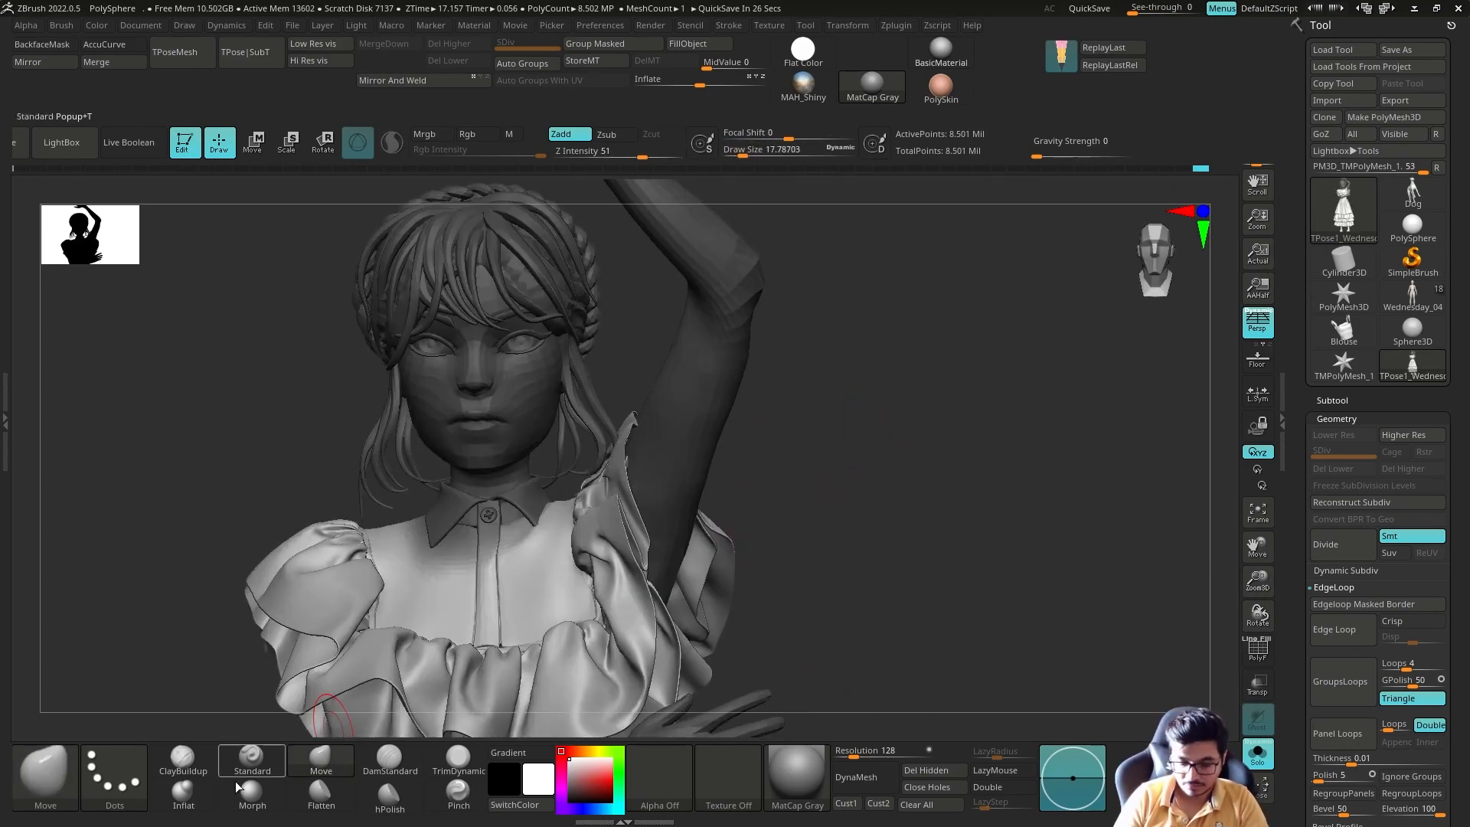
pyautogui.moveTo(641, 519); pyautogui.dragTo(559, 637, button='right')
pyautogui.moveTo(716, 514)
pyautogui.mouseDown(button='right')
pyautogui.moveTo(773, 459)
pyautogui.moveTo(689, 536)
pyautogui.mouseUp(button='right')
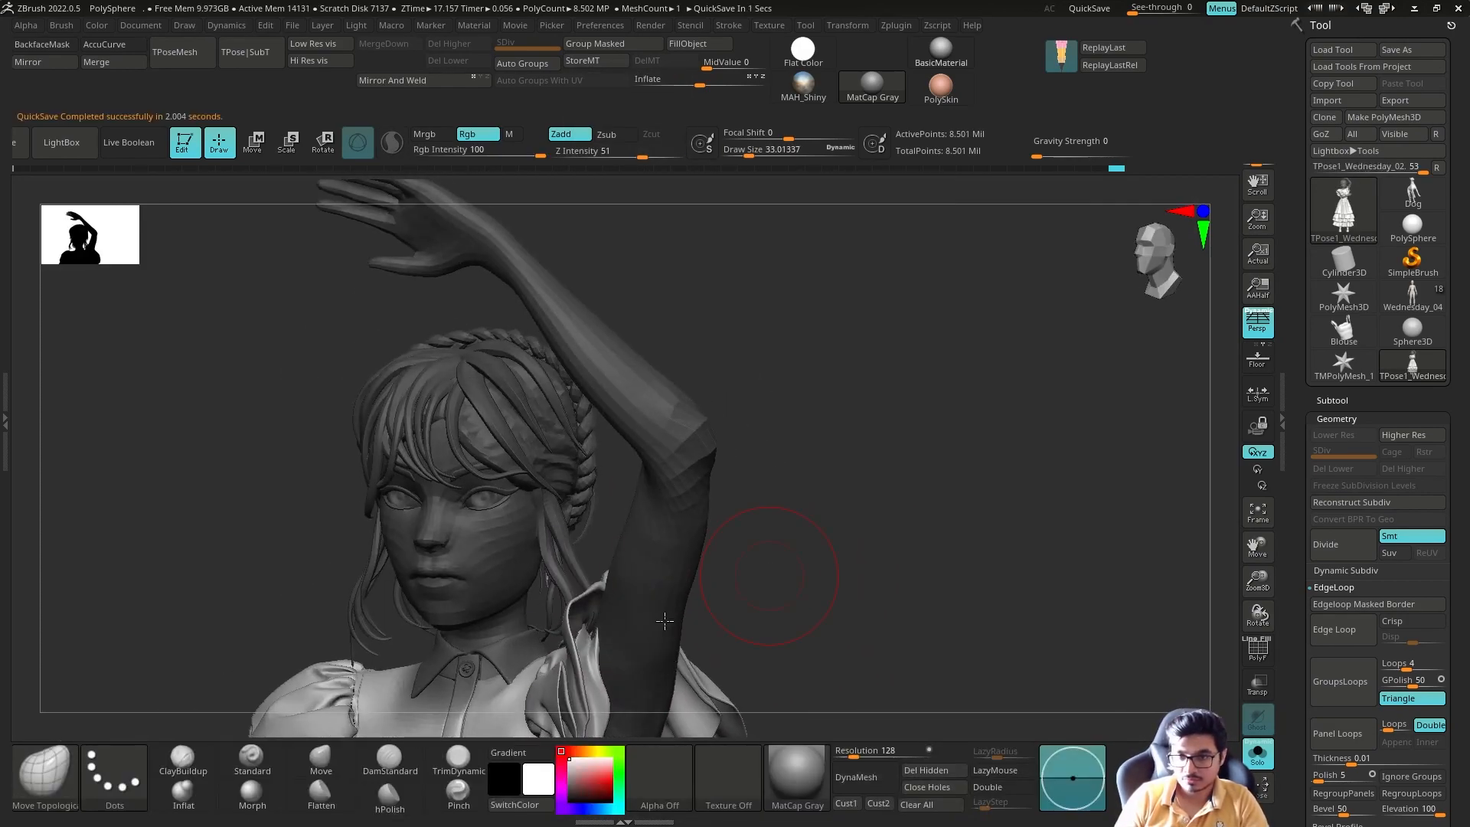
# Refine the left sleeve's folds around the raised arm with the Move and Standard brushes.
pyautogui.moveTo(764, 558); pyautogui.dragTo(581, 497, button='right')
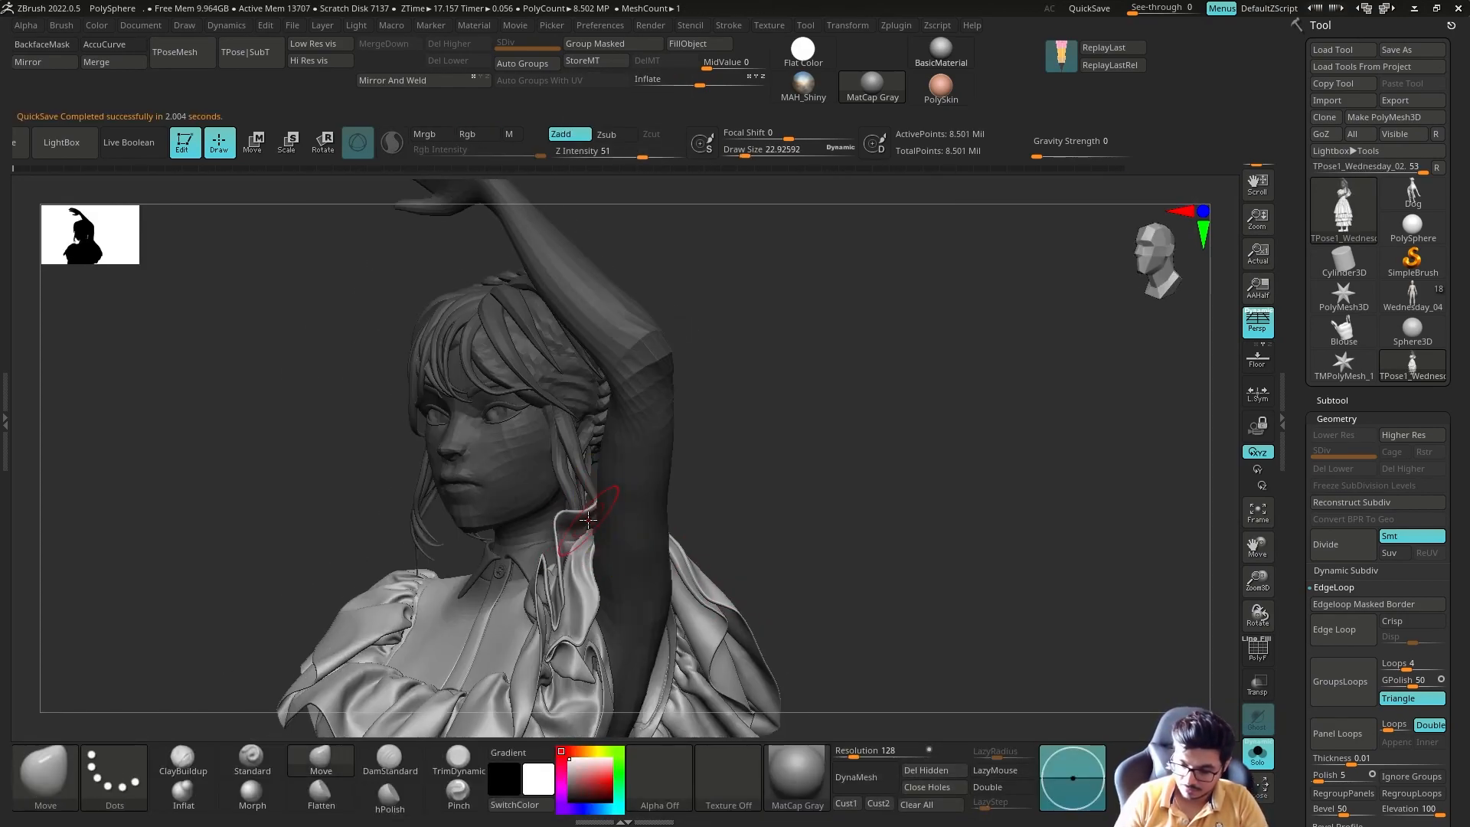
pyautogui.moveTo(545, 557)
pyautogui.mouseDown(button='right')
pyautogui.moveTo(705, 551)
pyautogui.moveTo(689, 582)
pyautogui.moveTo(656, 463)
pyautogui.moveTo(656, 377)
pyautogui.moveTo(442, 534)
pyautogui.mouseUp(button='right')
pyautogui.click(183, 793)
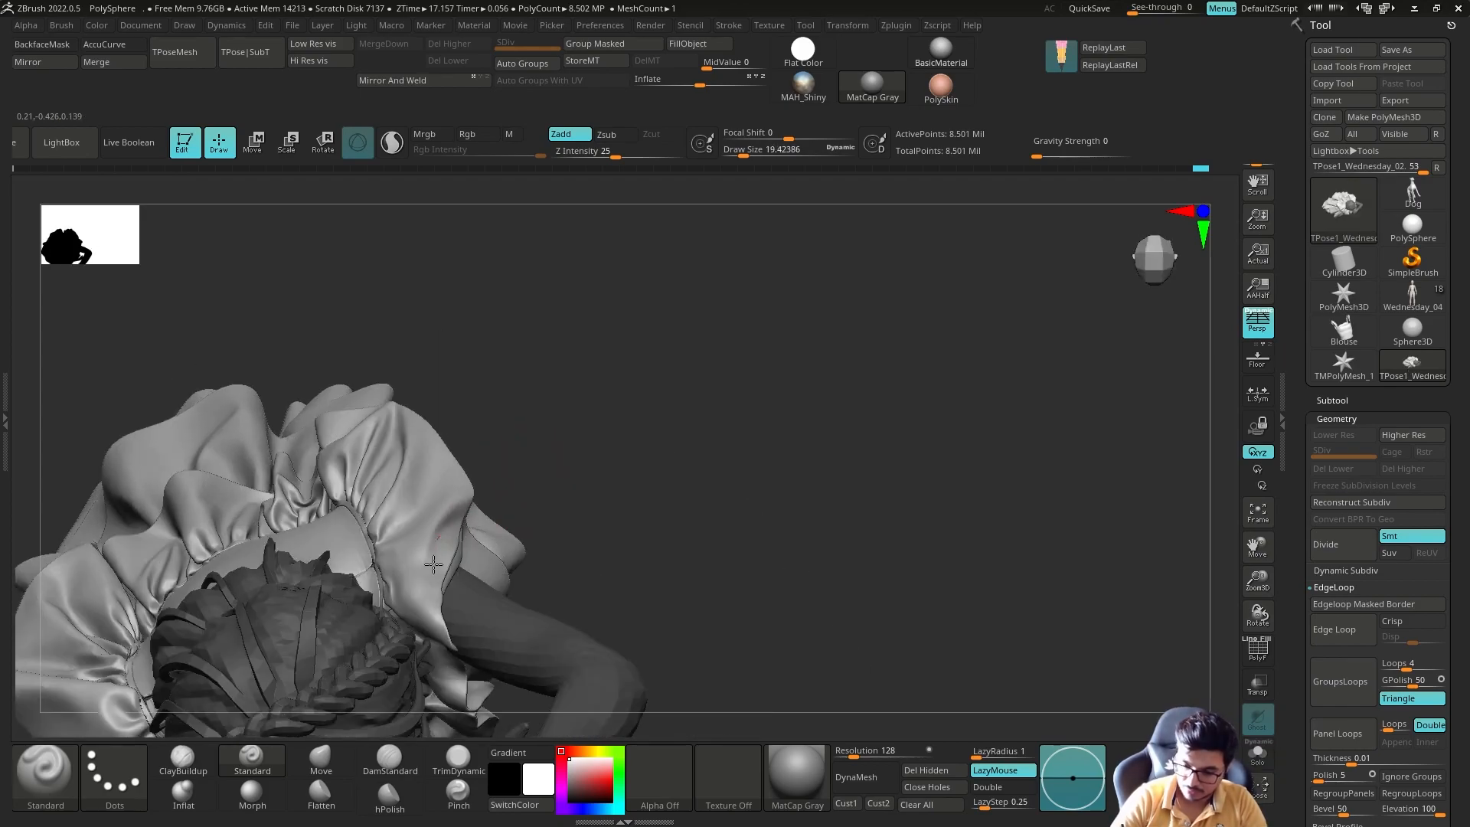
pyautogui.moveTo(445, 614); pyautogui.dragTo(748, 498, button='right')
pyautogui.press('s')
pyautogui.moveTo(722, 480); pyautogui.dragTo(735, 480)
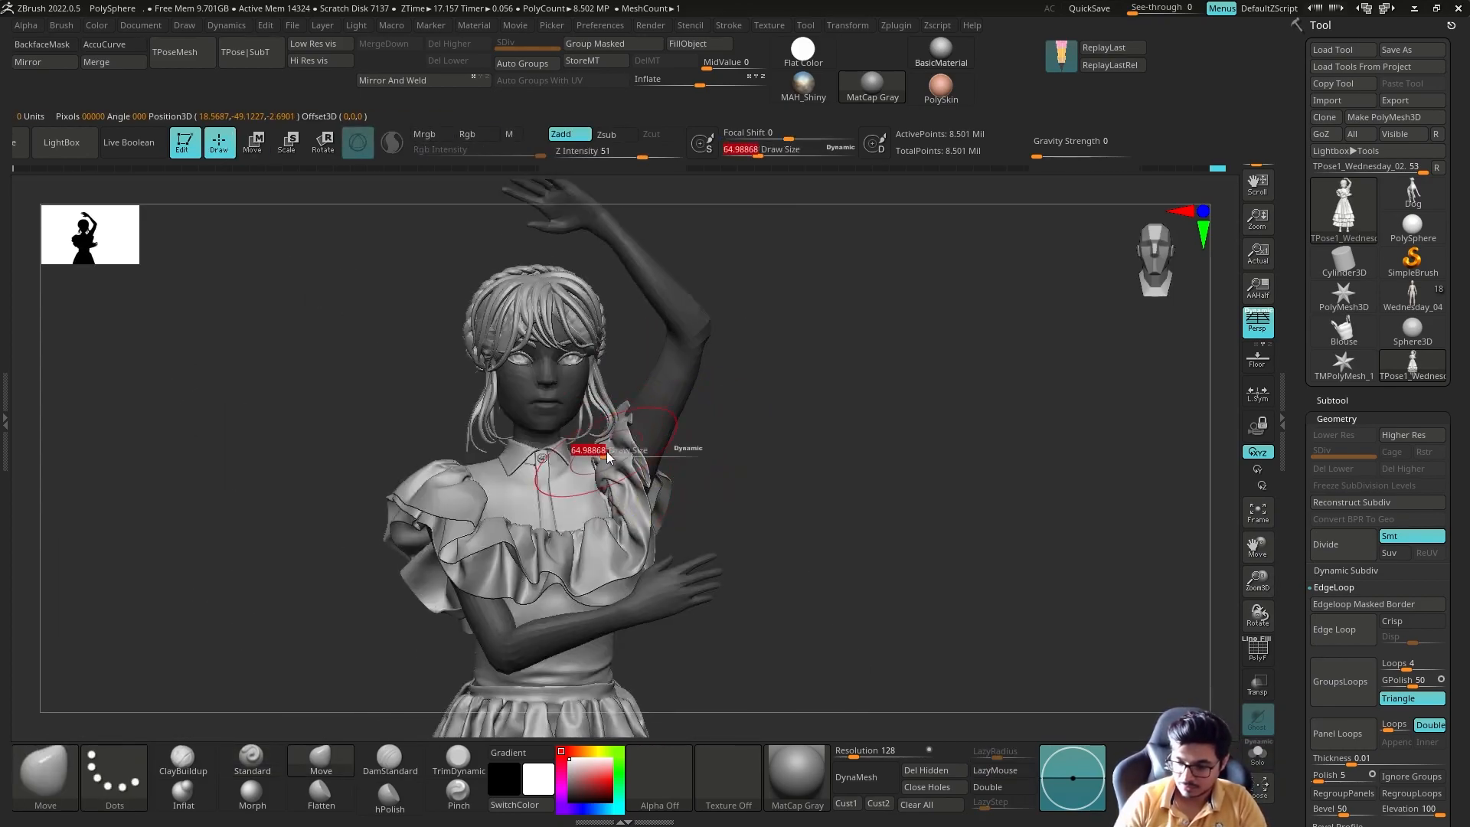
# Adjust the overall shape of the left sleeve and chest ruffle with the Move brush at varied sizes.
pyautogui.moveTo(641, 471)
pyautogui.mouseDown(button='right')
pyautogui.moveTo(738, 490)
pyautogui.moveTo(629, 553)
pyautogui.moveTo(689, 515)
pyautogui.moveTo(637, 529)
pyautogui.mouseUp(button='right')
pyautogui.press('s')
pyautogui.moveTo(638, 529); pyautogui.dragTo(624, 528)
pyautogui.moveTo(624, 528)
pyautogui.mouseDown(button='right')
pyautogui.moveTo(702, 449)
pyautogui.moveTo(639, 498)
pyautogui.moveTo(709, 452)
pyautogui.moveTo(712, 535)
pyautogui.moveTo(650, 559)
pyautogui.moveTo(649, 533)
pyautogui.moveTo(635, 562)
pyautogui.mouseUp(button='right')
pyautogui.moveTo(767, 482); pyautogui.dragTo(742, 494, button='right')
pyautogui.moveTo(646, 552)
pyautogui.mouseDown(button='right')
pyautogui.moveTo(725, 479)
pyautogui.moveTo(768, 485)
pyautogui.moveTo(801, 522)
pyautogui.moveTo(793, 585)
pyautogui.mouseUp(button='right')
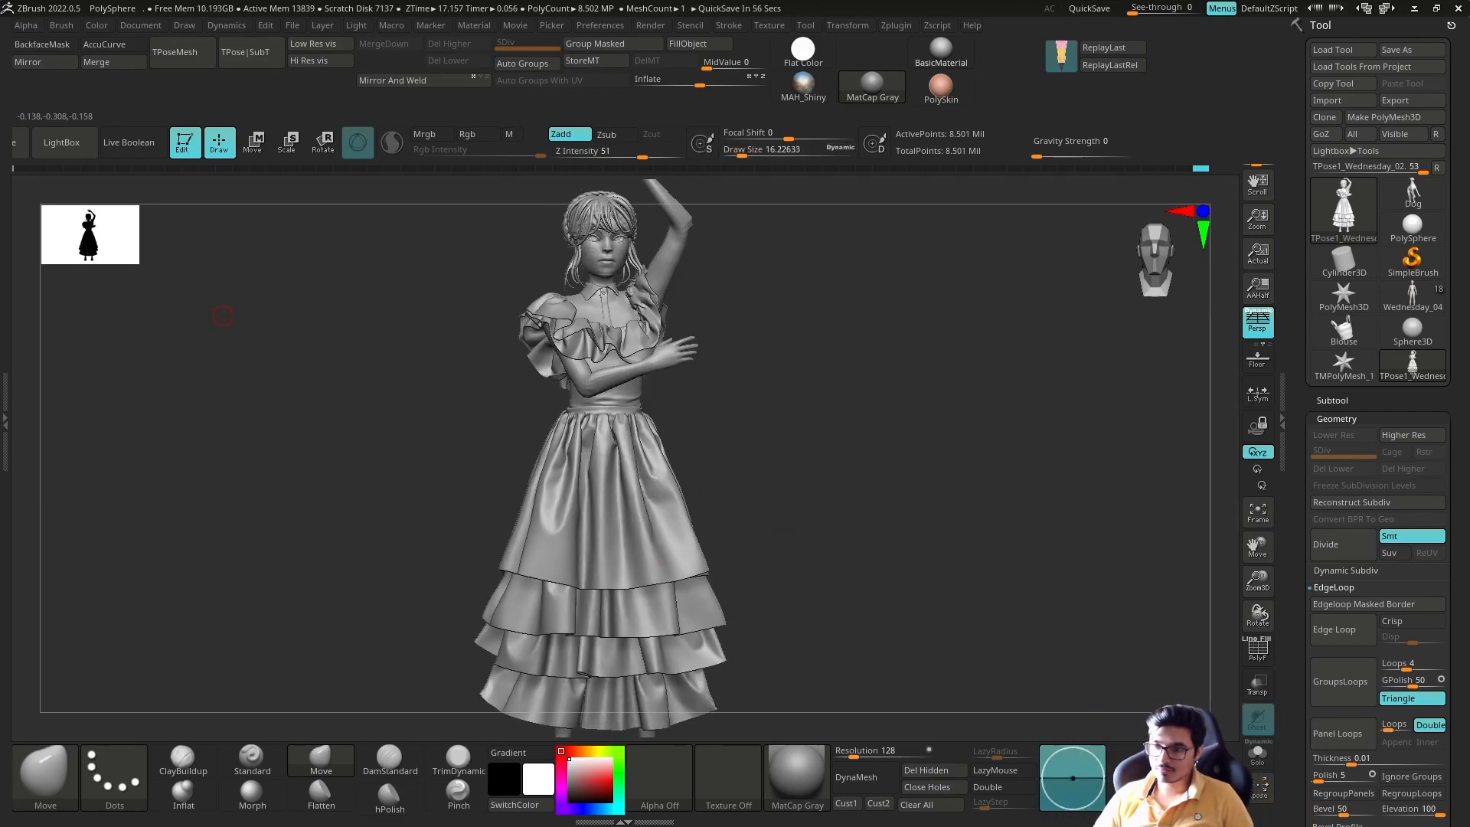
# Mask the figure around the waist, adjust the pose with the gizmo and Move brush, and clear the mask.
pyautogui.moveTo(801, 551)
pyautogui.keyDown('alt'); pyautogui.mouseDown(button='right')
pyautogui.moveTo(837, 397)
pyautogui.moveTo(836, 452)
pyautogui.mouseUp(button='right'); pyautogui.keyUp('alt')
pyautogui.press('s')
pyautogui.click(837, 397)
pyautogui.moveTo(552, 555)
pyautogui.keyDown('ctrl'); pyautogui.mouseDown()
pyautogui.moveTo(651, 222)
pyautogui.moveTo(723, 536)
pyautogui.mouseUp(); pyautogui.keyUp('ctrl')
pyautogui.moveTo(850, 452)
pyautogui.mouseDown(button='right')
pyautogui.moveTo(812, 441)
pyautogui.moveTo(843, 425)
pyautogui.mouseUp(button='right')
pyautogui.keyDown('ctrl'); pyautogui.click(814, 429); pyautogui.keyUp('ctrl')
pyautogui.press('w')
pyautogui.moveTo(769, 312)
pyautogui.mouseDown(button='right')
pyautogui.moveTo(865, 382)
pyautogui.moveTo(812, 413)
pyautogui.mouseUp(button='right')
pyautogui.press('q')
pyautogui.press('s')
pyautogui.click(727, 455)
pyautogui.keyDown('ctrl'); pyautogui.moveTo(846, 414); pyautogui.dragTo(874, 438); pyautogui.keyUp('ctrl')
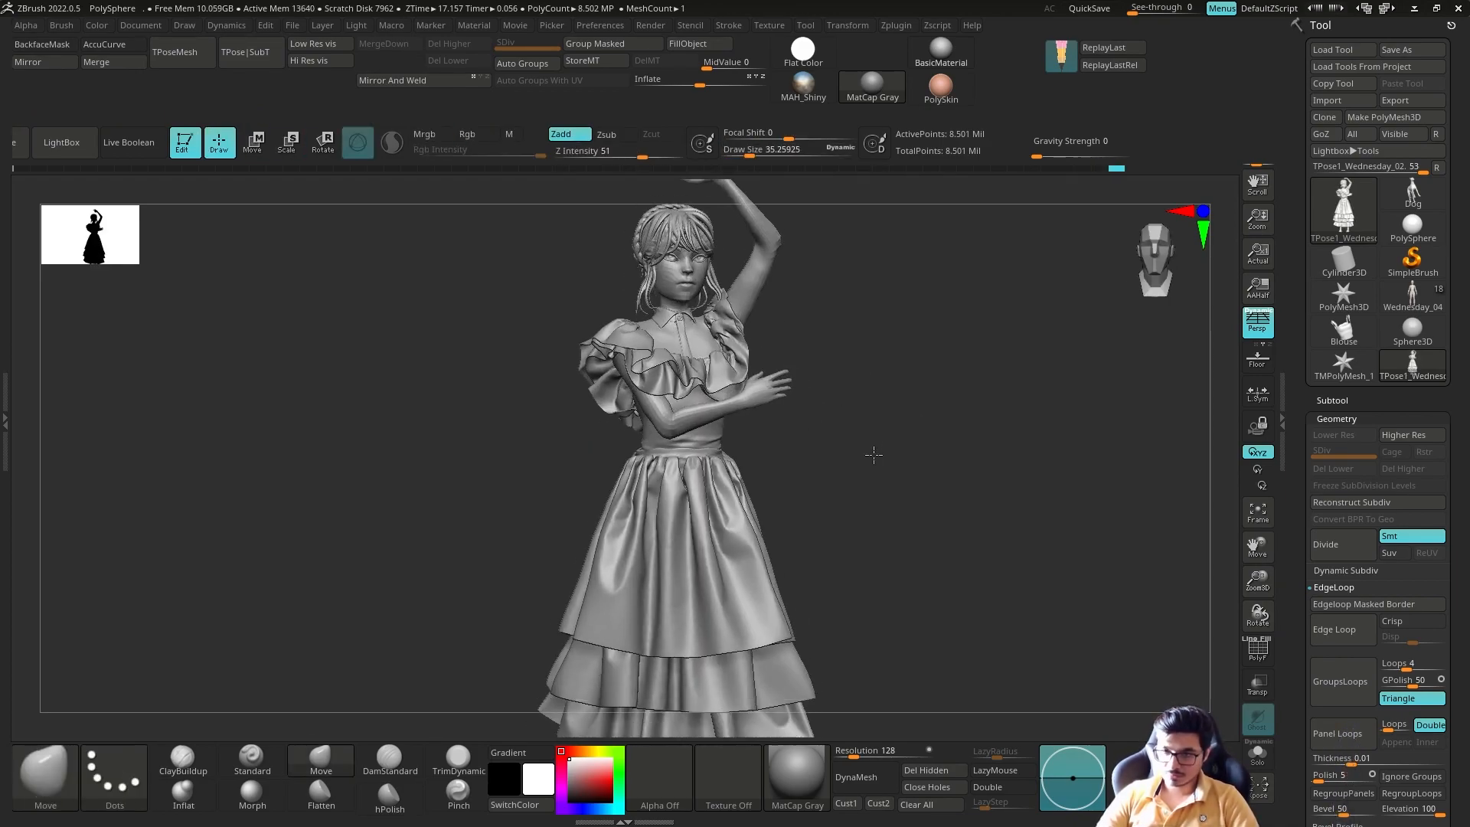
# Mask the upper body, adjust the skirt and legs with the gizmo, and clear the mask.
pyautogui.keyDown('alt'); pyautogui.moveTo(874, 438); pyautogui.dragTo(867, 277, button='right'); pyautogui.keyUp('alt')
pyautogui.keyDown('ctrl'); pyautogui.moveTo(804, 387); pyautogui.dragTo(830, 203); pyautogui.keyUp('ctrl')
pyautogui.keyDown('alt'); pyautogui.moveTo(831, 306); pyautogui.dragTo(811, 460, button='right'); pyautogui.keyUp('alt')
pyautogui.keyDown('ctrl'); pyautogui.moveTo(812, 459); pyautogui.dragTo(798, 505, button='right'); pyautogui.keyUp('ctrl')
pyautogui.moveTo(796, 502)
pyautogui.keyDown('ctrl'); pyautogui.mouseDown()
pyautogui.moveTo(899, 214)
pyautogui.moveTo(881, 329)
pyautogui.mouseUp(); pyautogui.keyUp('ctrl')
pyautogui.keyDown('ctrl'); pyautogui.moveTo(845, 481); pyautogui.dragTo(860, 443, button='right'); pyautogui.keyUp('ctrl')
pyautogui.keyDown('ctrl'); pyautogui.click(860, 444); pyautogui.keyUp('ctrl')
pyautogui.press('w')
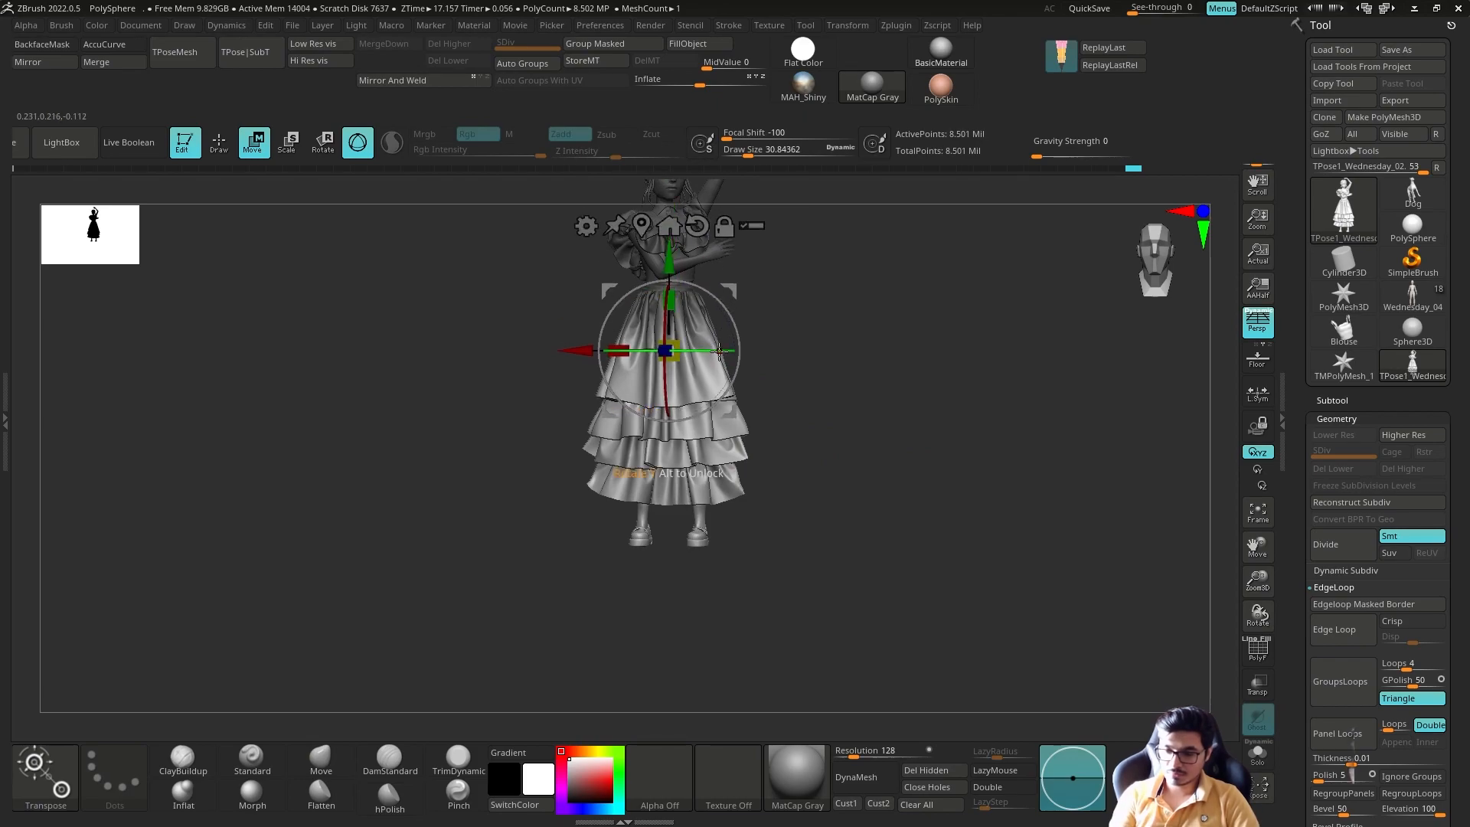
pyautogui.press('q')
pyautogui.keyDown('ctrl'); pyautogui.moveTo(773, 306); pyautogui.dragTo(787, 325); pyautogui.keyUp('ctrl')
# Mask the skirt and lower body to adjust the upper body, and clear the mask.
pyautogui.keyDown('alt'); pyautogui.moveTo(783, 315); pyautogui.dragTo(753, 496, button='right'); pyautogui.keyUp('alt')
pyautogui.moveTo(753, 496)
pyautogui.keyDown('ctrl'); pyautogui.mouseDown(button='right')
pyautogui.moveTo(863, 498)
pyautogui.moveTo(775, 322)
pyautogui.mouseUp(button='right'); pyautogui.keyUp('ctrl')
pyautogui.keyDown('ctrl'); pyautogui.moveTo(735, 316); pyautogui.dragTo(758, 370); pyautogui.keyUp('ctrl')
pyautogui.keyDown('ctrl'); pyautogui.moveTo(758, 371); pyautogui.dragTo(793, 478, button='right'); pyautogui.keyUp('ctrl')
pyautogui.keyDown('ctrl'); pyautogui.click(765, 488); pyautogui.keyUp('ctrl')
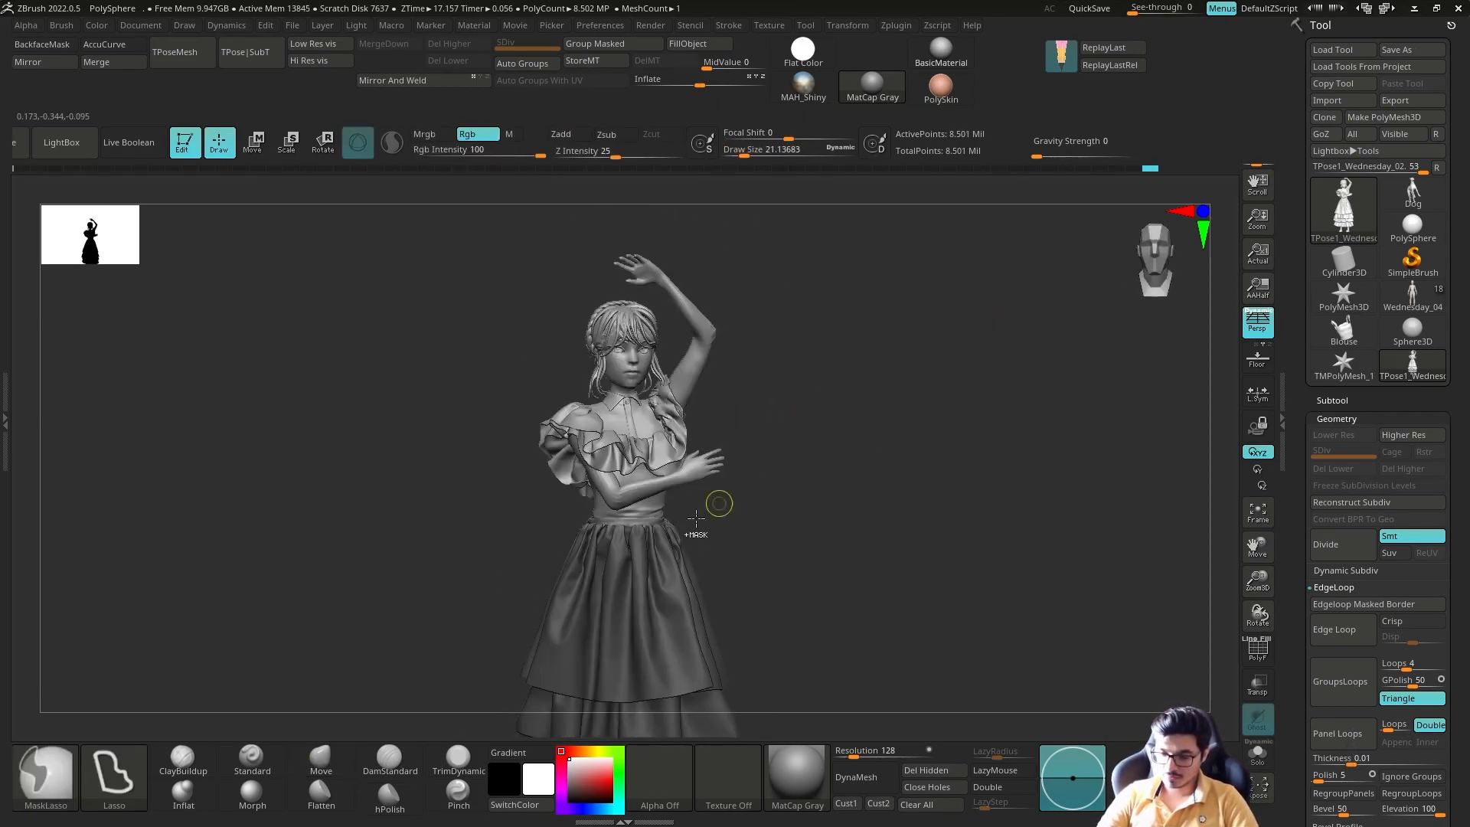
pyautogui.press('q')
pyautogui.keyDown('ctrl'); pyautogui.moveTo(796, 467); pyautogui.dragTo(823, 488); pyautogui.keyUp('ctrl')
# Isolate the body and hair by hiding the dress, and mask the visible parts.
pyautogui.moveTo(823, 488)
pyautogui.keyDown('alt'); pyautogui.mouseDown(button='right')
pyautogui.moveTo(876, 437)
pyautogui.moveTo(916, 429)
pyautogui.moveTo(832, 462)
pyautogui.mouseUp(button='right'); pyautogui.keyUp('alt')
pyautogui.keyDown('ctrl'); pyautogui.keyDown('shift'); pyautogui.moveTo(702, 453); pyautogui.dragTo(703, 453); pyautogui.keyUp('shift'); pyautogui.keyUp('ctrl')
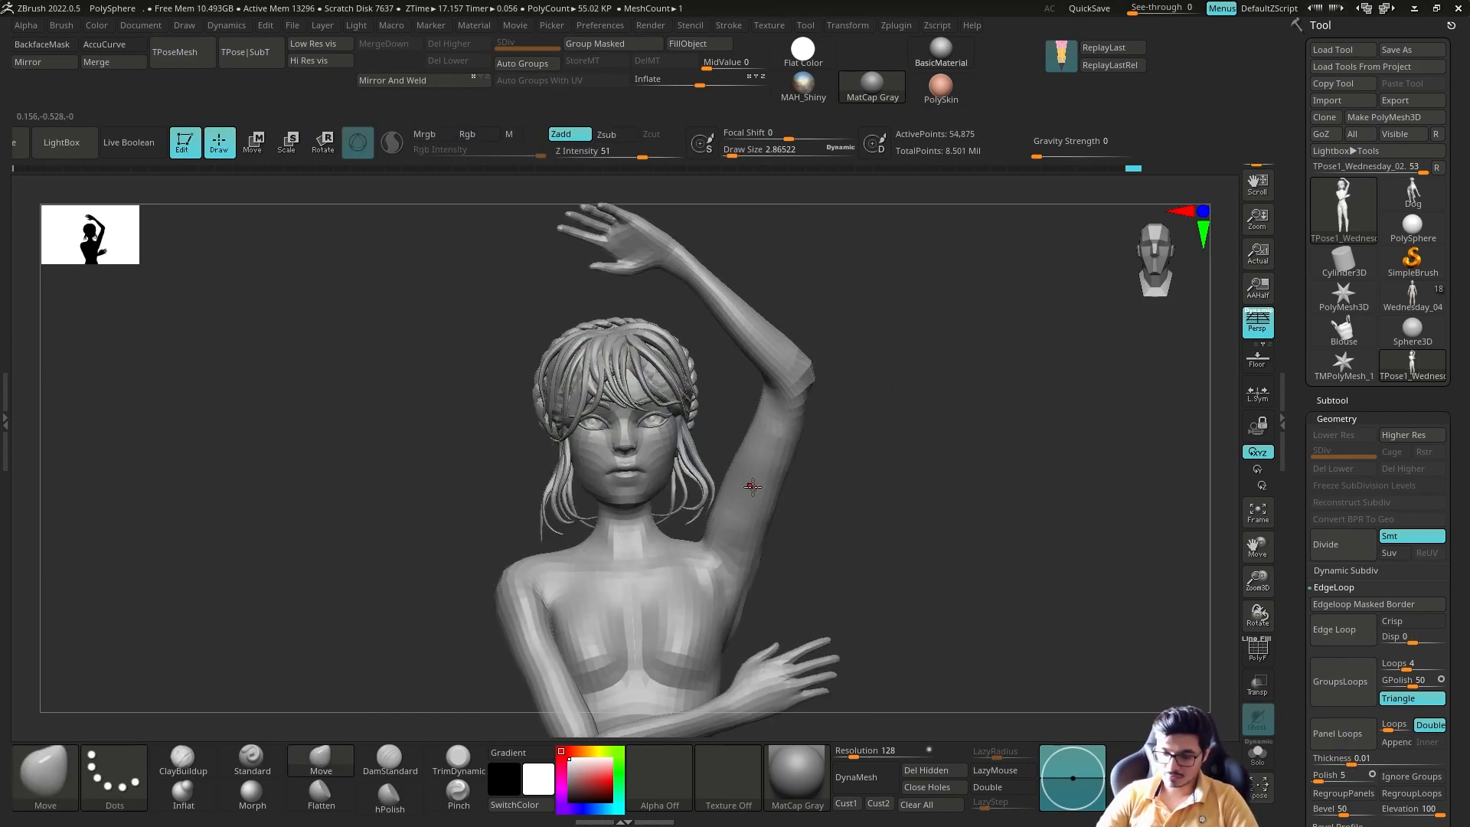
pyautogui.keyDown('ctrl'); pyautogui.click(827, 490); pyautogui.keyUp('ctrl')
pyautogui.press('w')
pyautogui.moveTo(889, 467); pyautogui.dragTo(879, 417, button='right')
# Isolate the dress, mask part of it and invert the mask, and bring the whole figure back into view.
pyautogui.keyDown('ctrl'); pyautogui.keyDown('shift'); pyautogui.click(879, 417); pyautogui.keyUp('shift'); pyautogui.keyUp('ctrl')
pyautogui.keyDown('ctrl'); pyautogui.keyDown('shift'); pyautogui.moveTo(853, 364); pyautogui.dragTo(888, 455); pyautogui.keyUp('shift'); pyautogui.keyUp('ctrl')
pyautogui.keyDown('ctrl'); pyautogui.click(875, 419); pyautogui.keyUp('ctrl')
pyautogui.press('q')
pyautogui.keyDown('ctrl'); pyautogui.moveTo(565, 418); pyautogui.dragTo(533, 503); pyautogui.keyUp('ctrl')
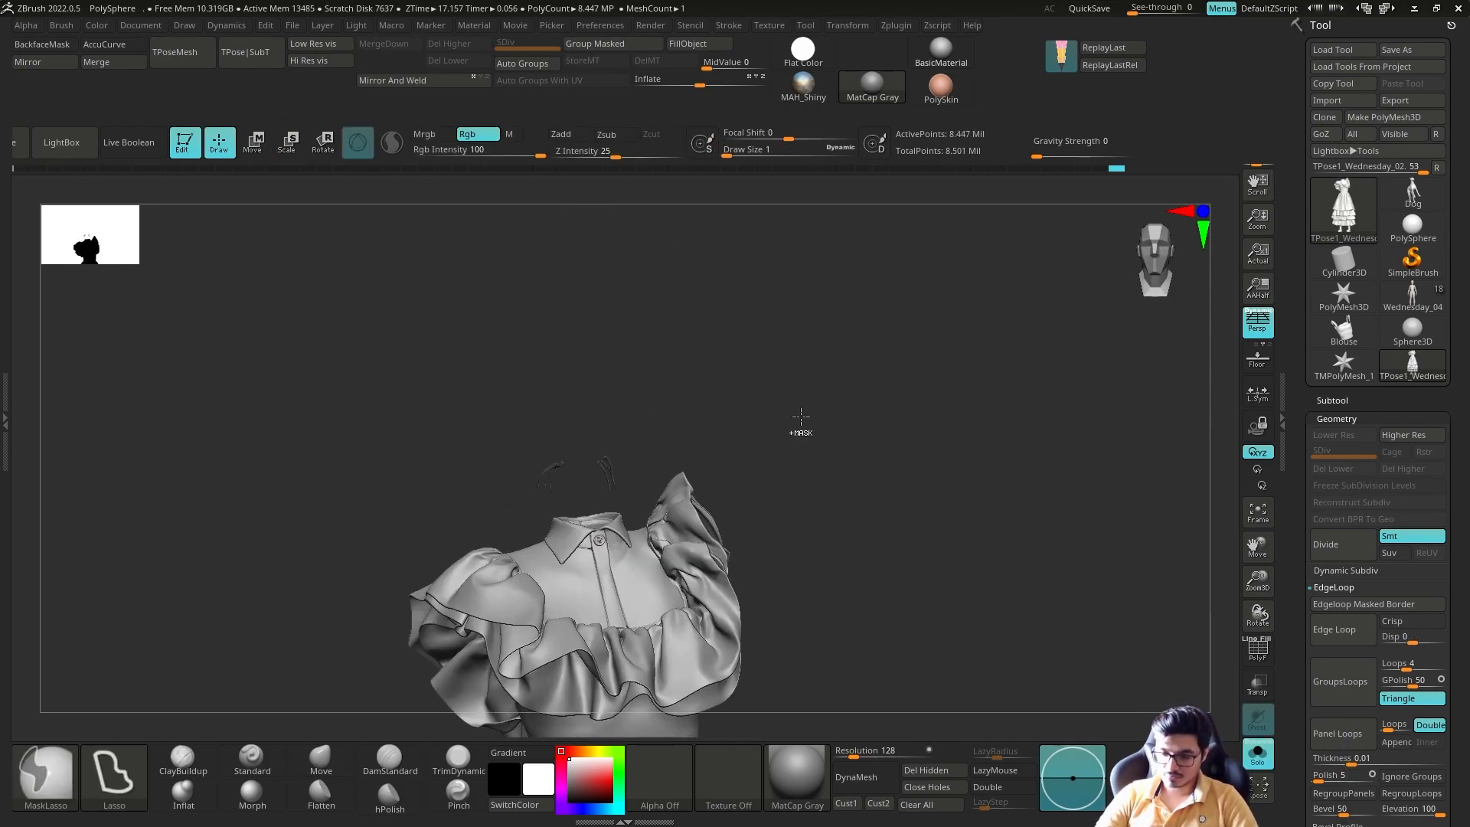
pyautogui.keyDown('ctrl'); pyautogui.click(800, 418); pyautogui.keyUp('ctrl')
pyautogui.keyDown('ctrl'); pyautogui.keyDown('shift'); pyautogui.click(824, 408); pyautogui.keyUp('shift'); pyautogui.keyUp('ctrl')
# Adjust the unmasked part of the figure with the gizmo and clear the mask.
pyautogui.press('w')
pyautogui.press('q')
pyautogui.press('q')
pyautogui.press('e')
pyautogui.moveTo(660, 490); pyautogui.dragTo(666, 511)
pyautogui.press('q')
pyautogui.keyDown('alt'); pyautogui.moveTo(785, 465); pyautogui.dragTo(789, 392); pyautogui.keyUp('alt')
pyautogui.keyDown('ctrl'); pyautogui.moveTo(828, 371); pyautogui.dragTo(825, 448); pyautogui.keyUp('ctrl')
pyautogui.keyDown('alt'); pyautogui.moveTo(827, 482); pyautogui.dragTo(823, 426); pyautogui.keyUp('alt')
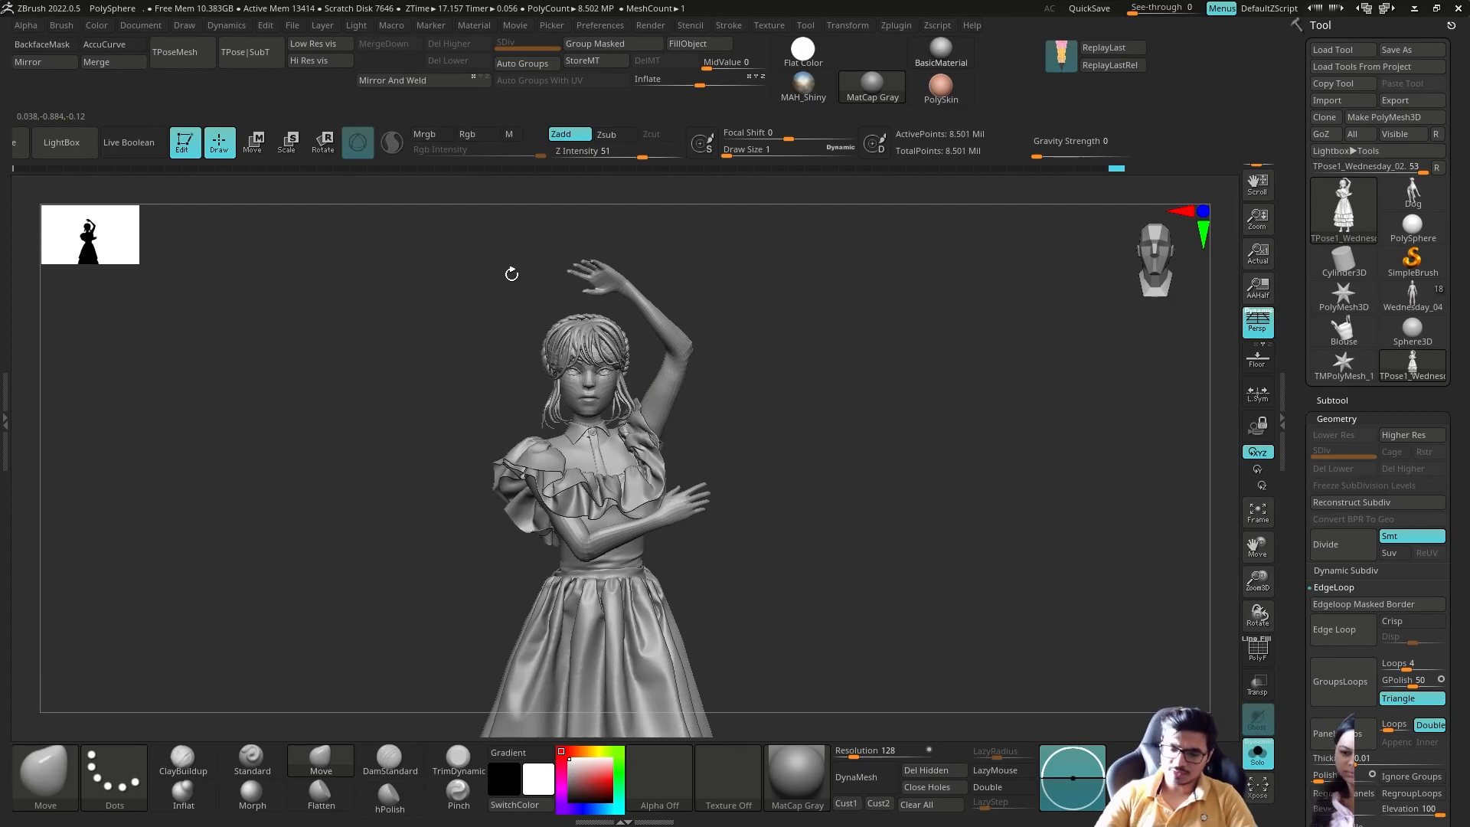
# Check the pose from the front and side, isolating the body, and show the whole figure again.
pyautogui.keyDown('alt'); pyautogui.moveTo(848, 414); pyautogui.dragTo(846, 443); pyautogui.keyUp('alt')
pyautogui.moveTo(766, 366)
pyautogui.keyDown('alt'); pyautogui.mouseDown()
pyautogui.moveTo(788, 458)
pyautogui.moveTo(916, 490)
pyautogui.moveTo(861, 469)
pyautogui.moveTo(836, 394)
pyautogui.moveTo(866, 406)
pyautogui.moveTo(774, 424)
pyautogui.moveTo(763, 342)
pyautogui.mouseUp(); pyautogui.keyUp('alt')
pyautogui.moveTo(771, 281); pyautogui.dragTo(704, 285)
pyautogui.keyDown('alt'); pyautogui.moveTo(796, 291); pyautogui.dragTo(831, 464); pyautogui.keyUp('alt')
pyautogui.keyDown('ctrl'); pyautogui.keyDown('shift'); pyautogui.click(663, 253); pyautogui.keyUp('shift'); pyautogui.keyUp('ctrl')
pyautogui.keyDown('alt'); pyautogui.moveTo(831, 464); pyautogui.dragTo(850, 413); pyautogui.keyUp('alt')
pyautogui.keyDown('ctrl'); pyautogui.keyDown('shift'); pyautogui.moveTo(812, 383); pyautogui.dragTo(791, 418); pyautogui.keyUp('shift'); pyautogui.keyUp('ctrl')
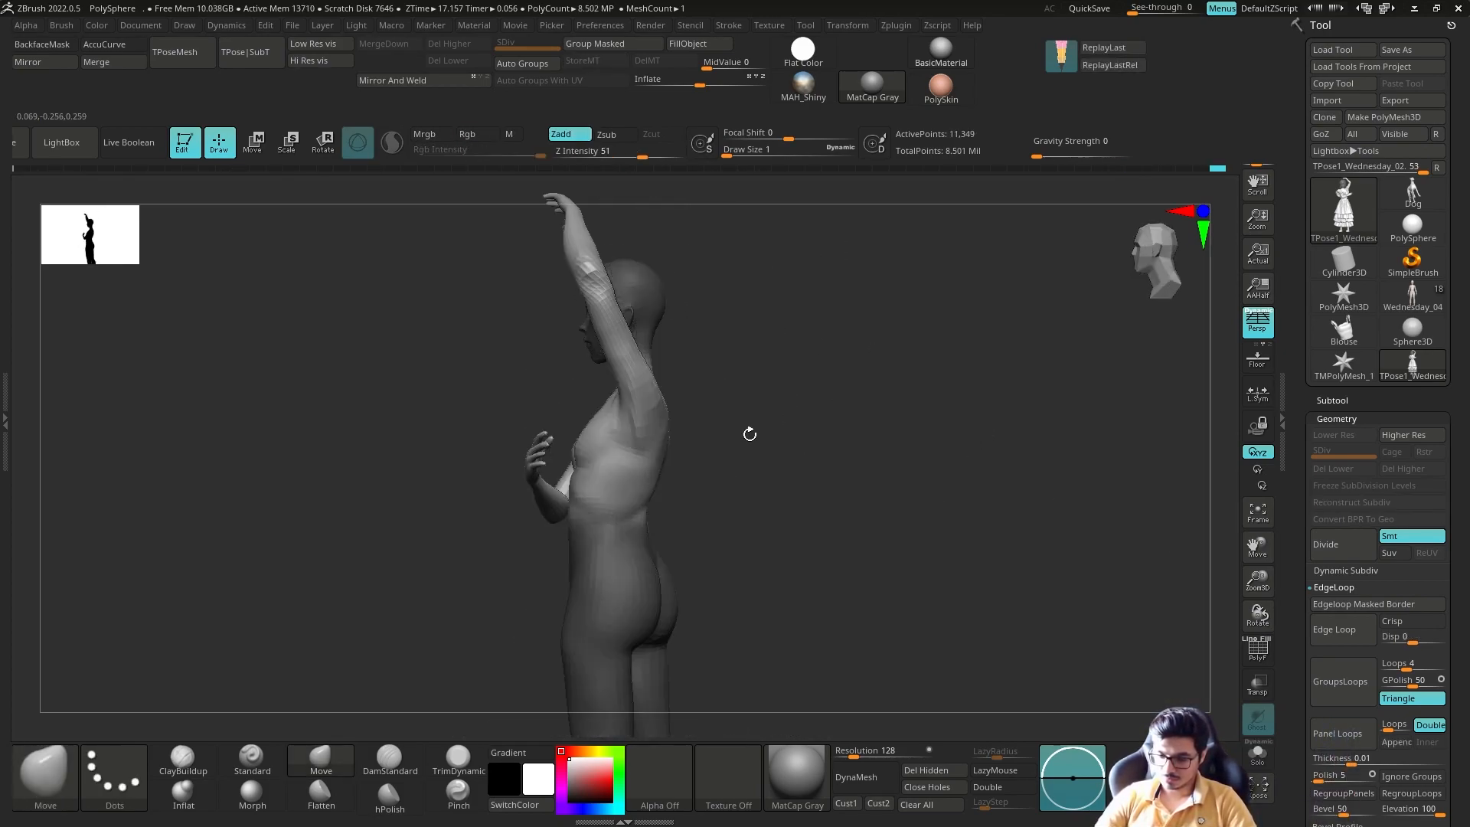
pyautogui.moveTo(653, 517); pyautogui.dragTo(827, 429)
pyautogui.keyDown('ctrl'); pyautogui.keyDown('shift'); pyautogui.click(902, 371); pyautogui.keyUp('shift'); pyautogui.keyUp('ctrl')
# Adjust the unmasked upper body and arms with the gizmo, keeping the head and skirt masked.
pyautogui.press('w')
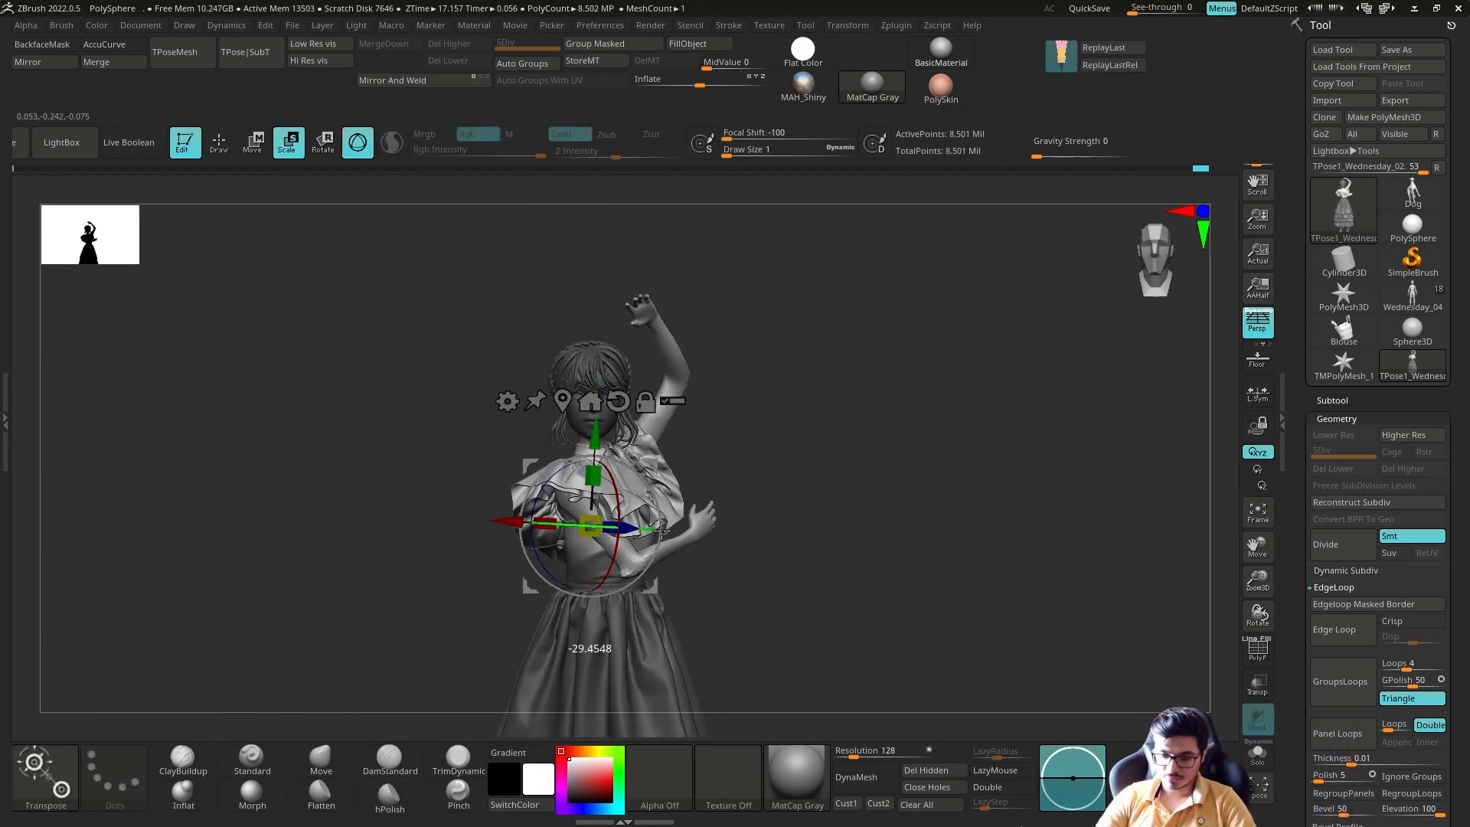
pyautogui.press('q')
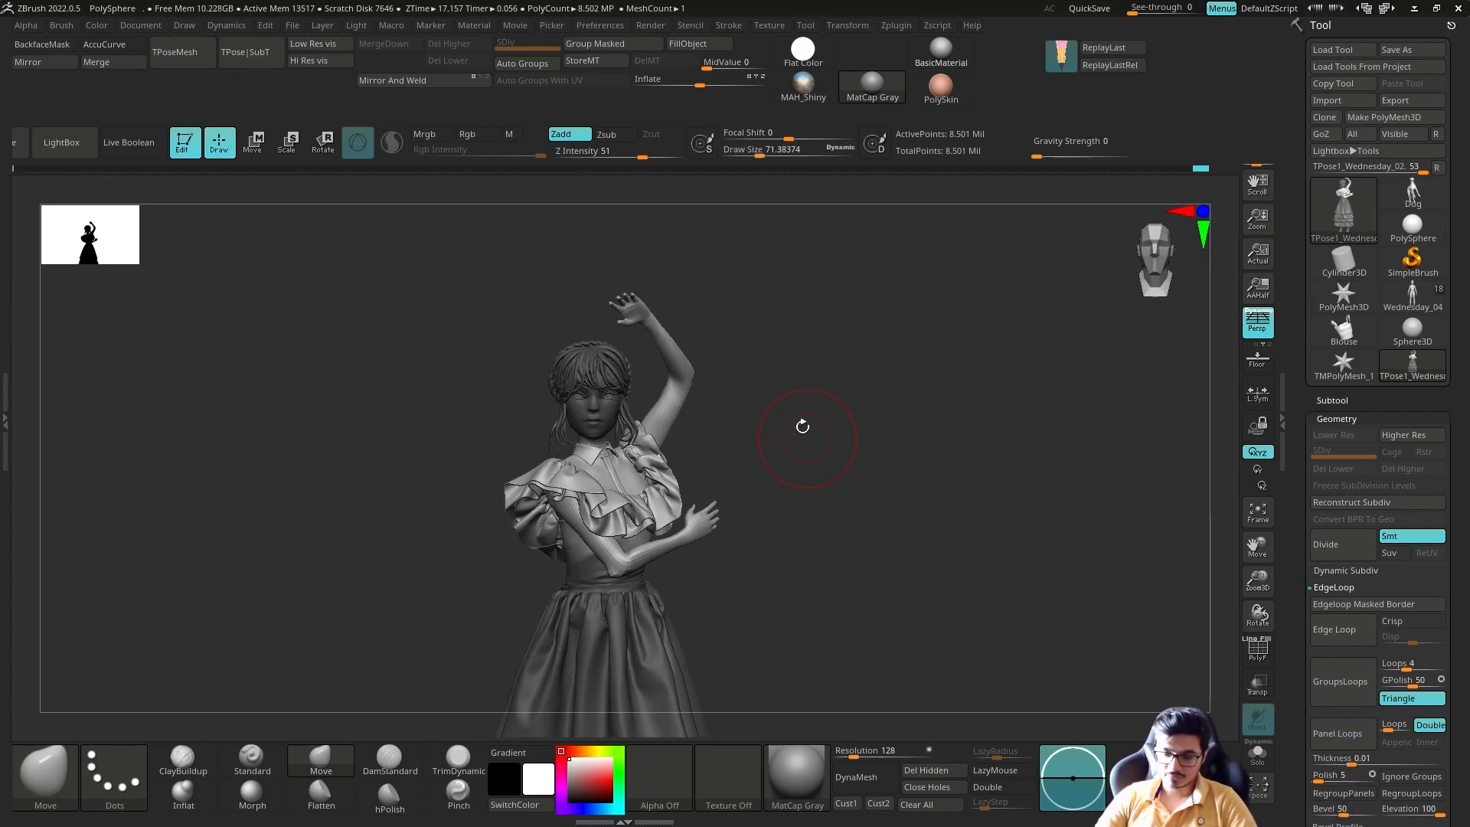
pyautogui.moveTo(780, 498); pyautogui.dragTo(773, 498)
pyautogui.moveTo(880, 452)
pyautogui.mouseDown()
pyautogui.moveTo(732, 493)
pyautogui.moveTo(1002, 400)
pyautogui.mouseUp()
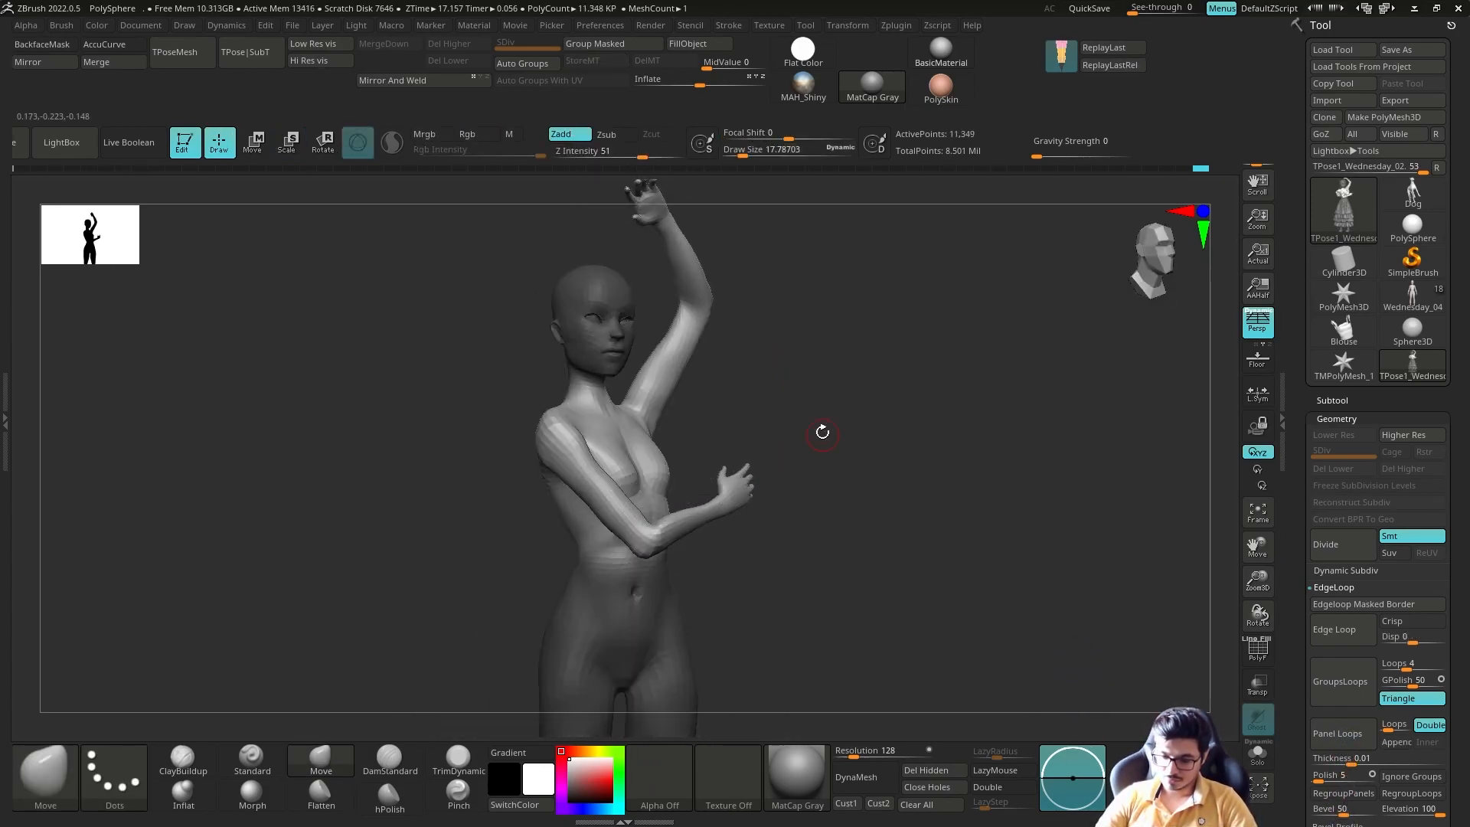
pyautogui.moveTo(821, 430); pyautogui.dragTo(767, 473)
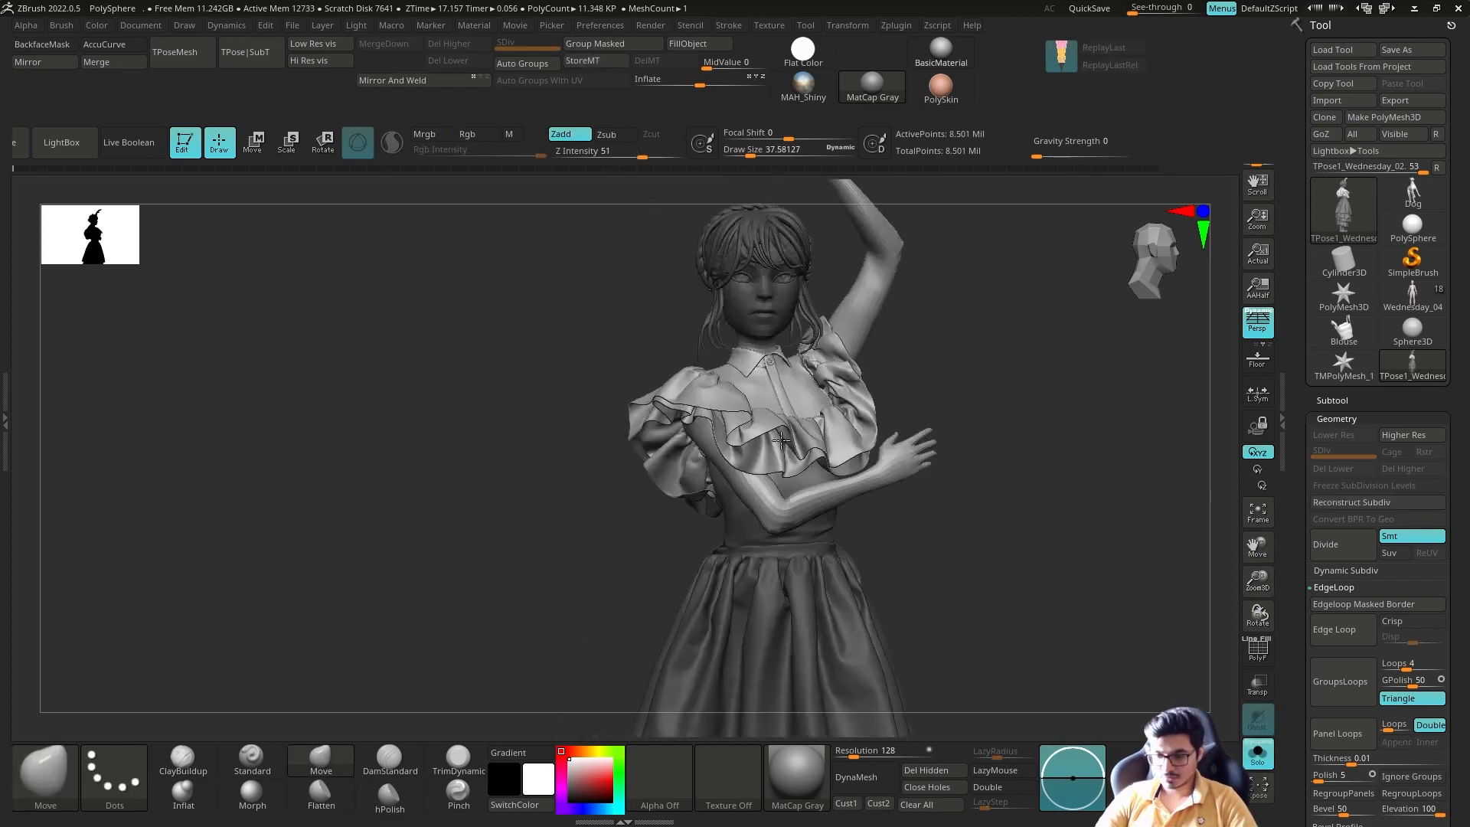
pyautogui.press('e')
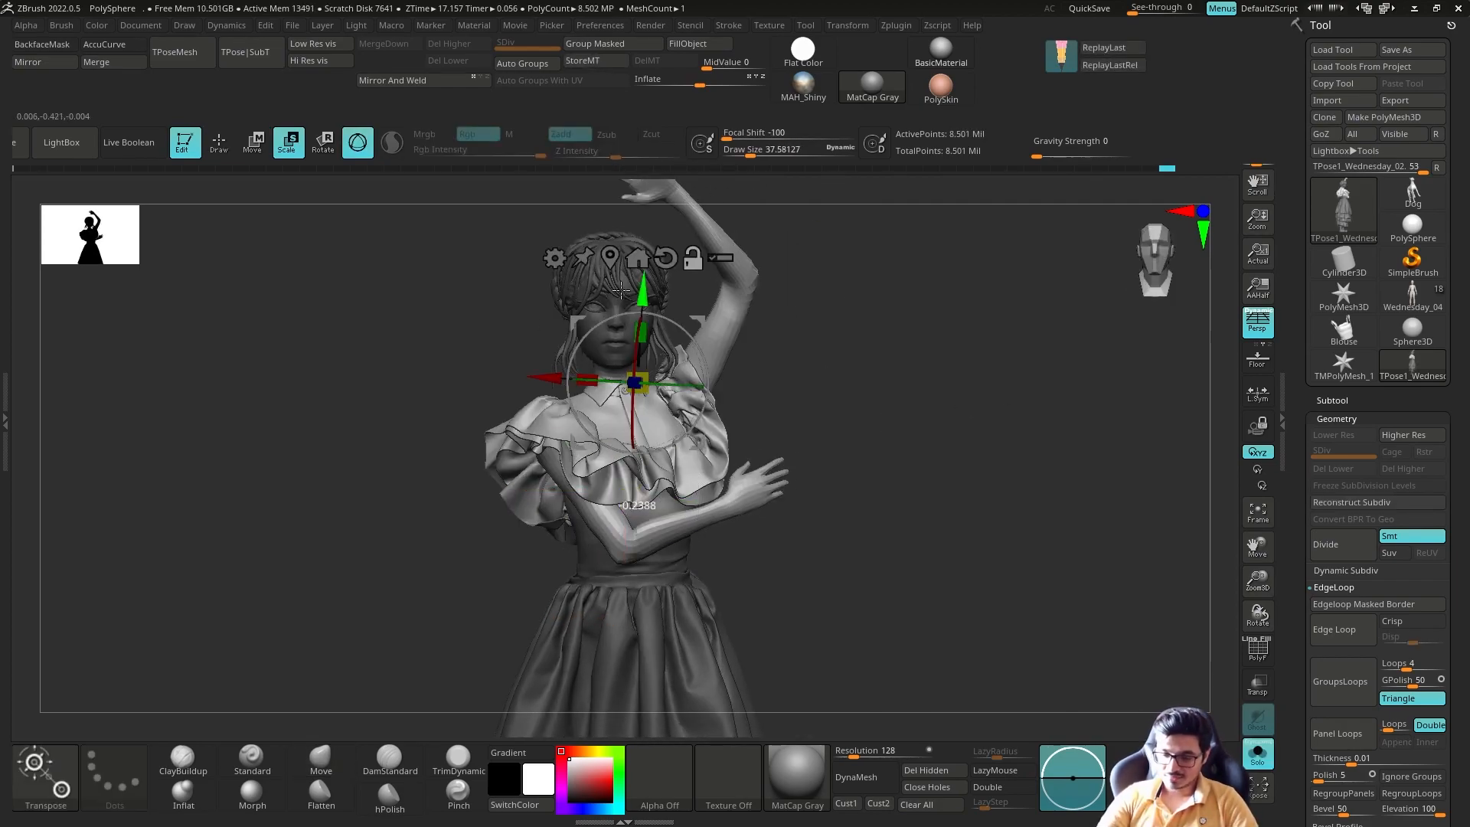
pyautogui.moveTo(665, 322); pyautogui.dragTo(722, 359)
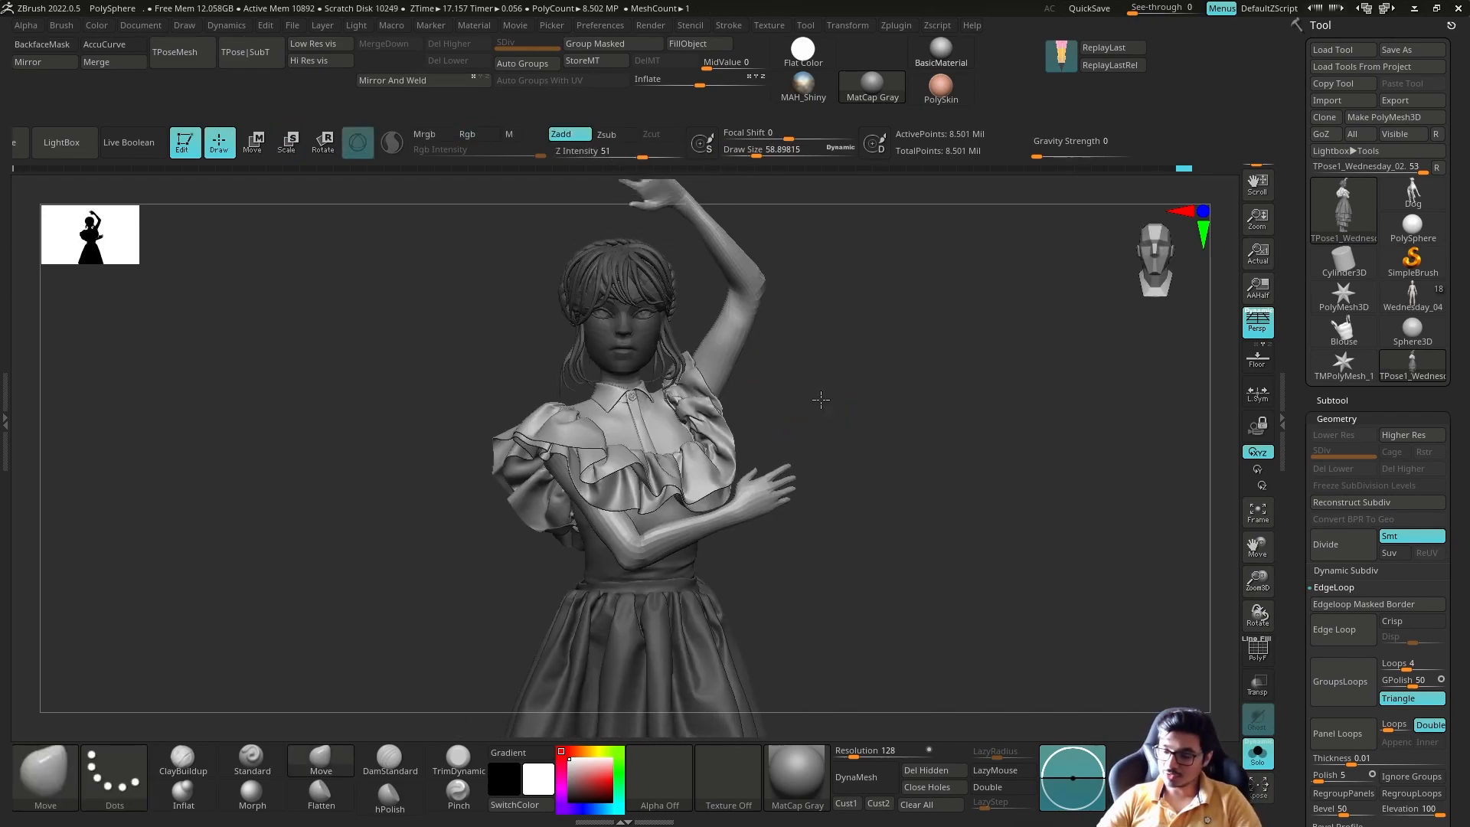
# Refine the unmasked upper body with the Move brush and the gizmo.
pyautogui.moveTo(817, 401)
pyautogui.mouseDown()
pyautogui.moveTo(691, 288)
pyautogui.moveTo(642, 307)
pyautogui.mouseUp()
pyautogui.press('q')
pyautogui.press('s')
pyautogui.moveTo(754, 356)
pyautogui.mouseDown()
pyautogui.moveTo(705, 360)
pyautogui.moveTo(804, 354)
pyautogui.moveTo(678, 388)
pyautogui.moveTo(811, 485)
pyautogui.moveTo(810, 404)
pyautogui.mouseUp()
pyautogui.press('w')
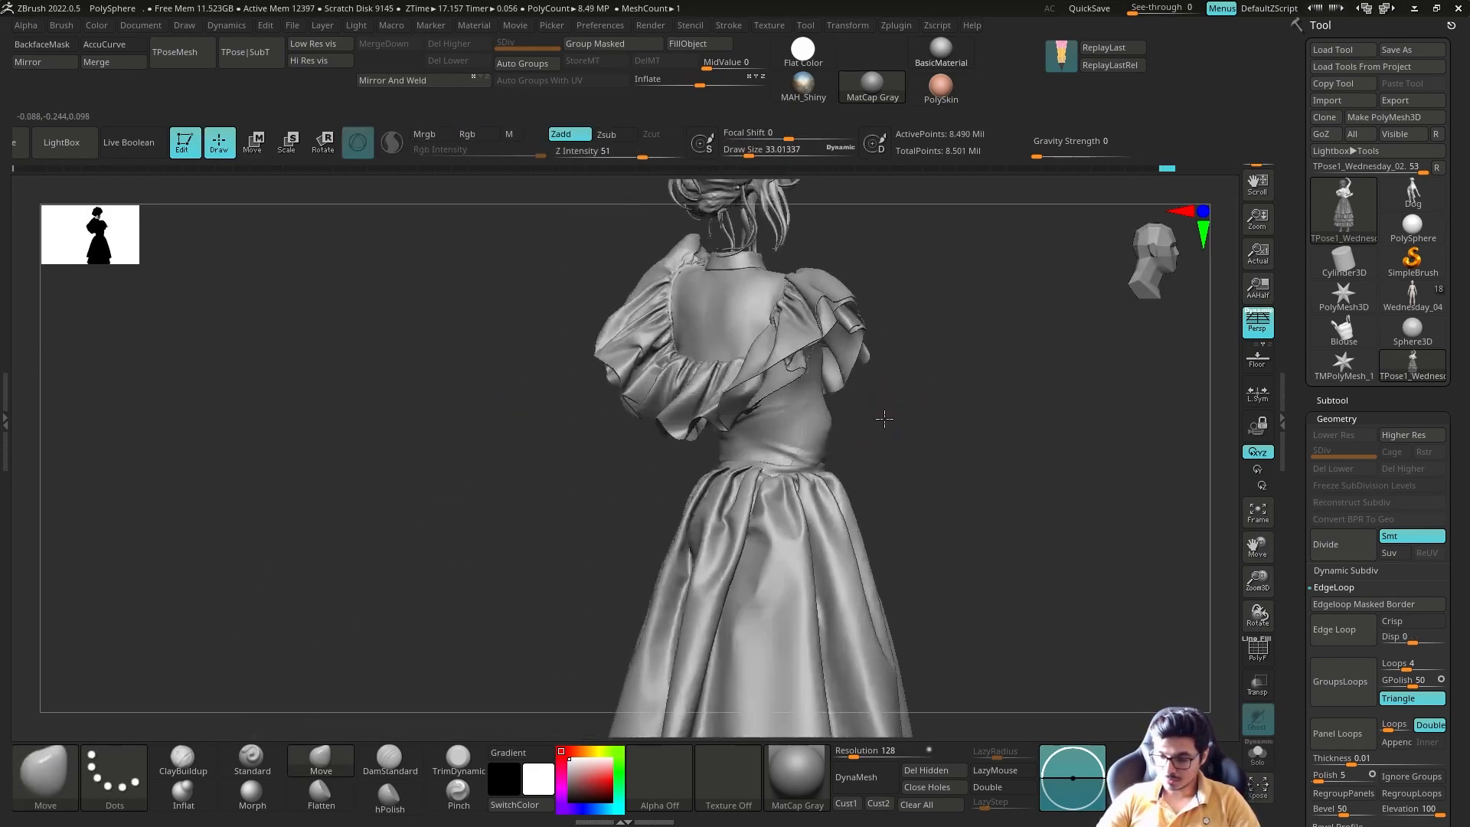
# Reshape the dress from behind with the Move brush and mask the dress.
pyautogui.moveTo(879, 420)
pyautogui.mouseDown()
pyautogui.moveTo(856, 421)
pyautogui.moveTo(857, 460)
pyautogui.moveTo(1210, 387)
pyautogui.moveTo(918, 454)
pyautogui.moveTo(968, 456)
pyautogui.moveTo(870, 453)
pyautogui.moveTo(853, 436)
pyautogui.moveTo(919, 413)
pyautogui.moveTo(828, 408)
pyautogui.moveTo(1077, 345)
pyautogui.moveTo(1023, 433)
pyautogui.moveTo(995, 419)
pyautogui.moveTo(879, 488)
pyautogui.mouseUp()
pyautogui.moveTo(878, 489)
pyautogui.mouseDown(button='right')
pyautogui.moveTo(853, 552)
pyautogui.moveTo(994, 410)
pyautogui.moveTo(1100, 429)
pyautogui.moveTo(861, 517)
pyautogui.mouseUp(button='right')
pyautogui.keyDown('ctrl'); pyautogui.keyDown('shift'); pyautogui.click(994, 410); pyautogui.keyUp('shift'); pyautogui.keyUp('ctrl')
pyautogui.keyDown('ctrl'); pyautogui.click(1100, 429); pyautogui.keyUp('ctrl')
pyautogui.press('s')
pyautogui.press('s')
pyautogui.moveTo(861, 517); pyautogui.dragTo(852, 517)
pyautogui.moveTo(868, 522); pyautogui.dragTo(880, 542, button='right')
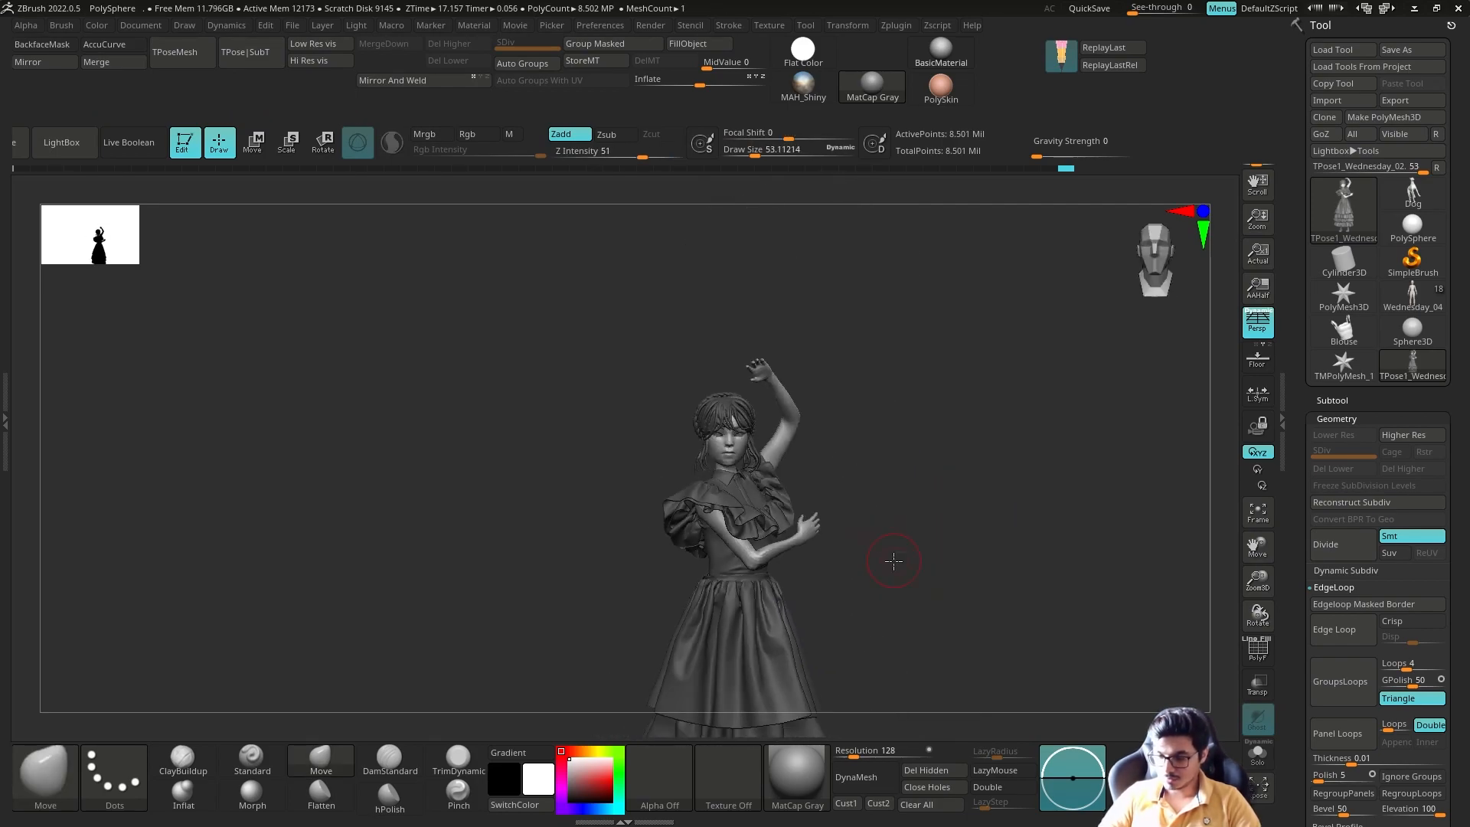
# Isolate the body and refine its waist and back with the ClayBuildup and Move brushes.
pyautogui.keyDown('ctrl'); pyautogui.moveTo(1053, 512); pyautogui.dragTo(1048, 563, button='right'); pyautogui.keyUp('ctrl')
pyautogui.keyDown('ctrl'); pyautogui.keyDown('shift'); pyautogui.click(809, 367); pyautogui.keyUp('shift'); pyautogui.keyUp('ctrl')
pyautogui.press('s')
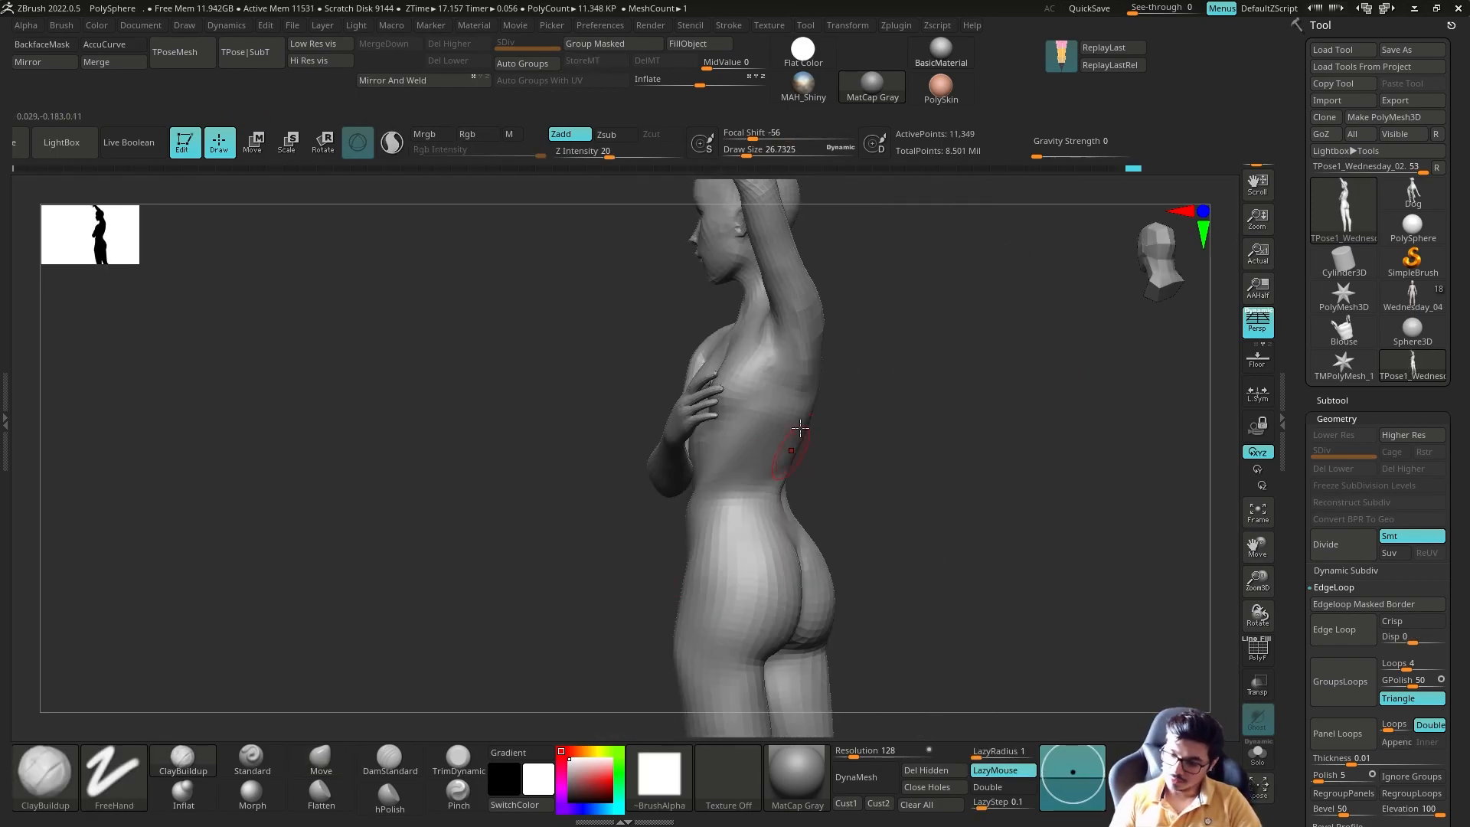
pyautogui.moveTo(764, 452); pyautogui.dragTo(685, 521, button='right')
pyautogui.moveTo(515, 649); pyautogui.dragTo(429, 647, button='right')
pyautogui.press('b')
pyautogui.press('m')
pyautogui.press('v')
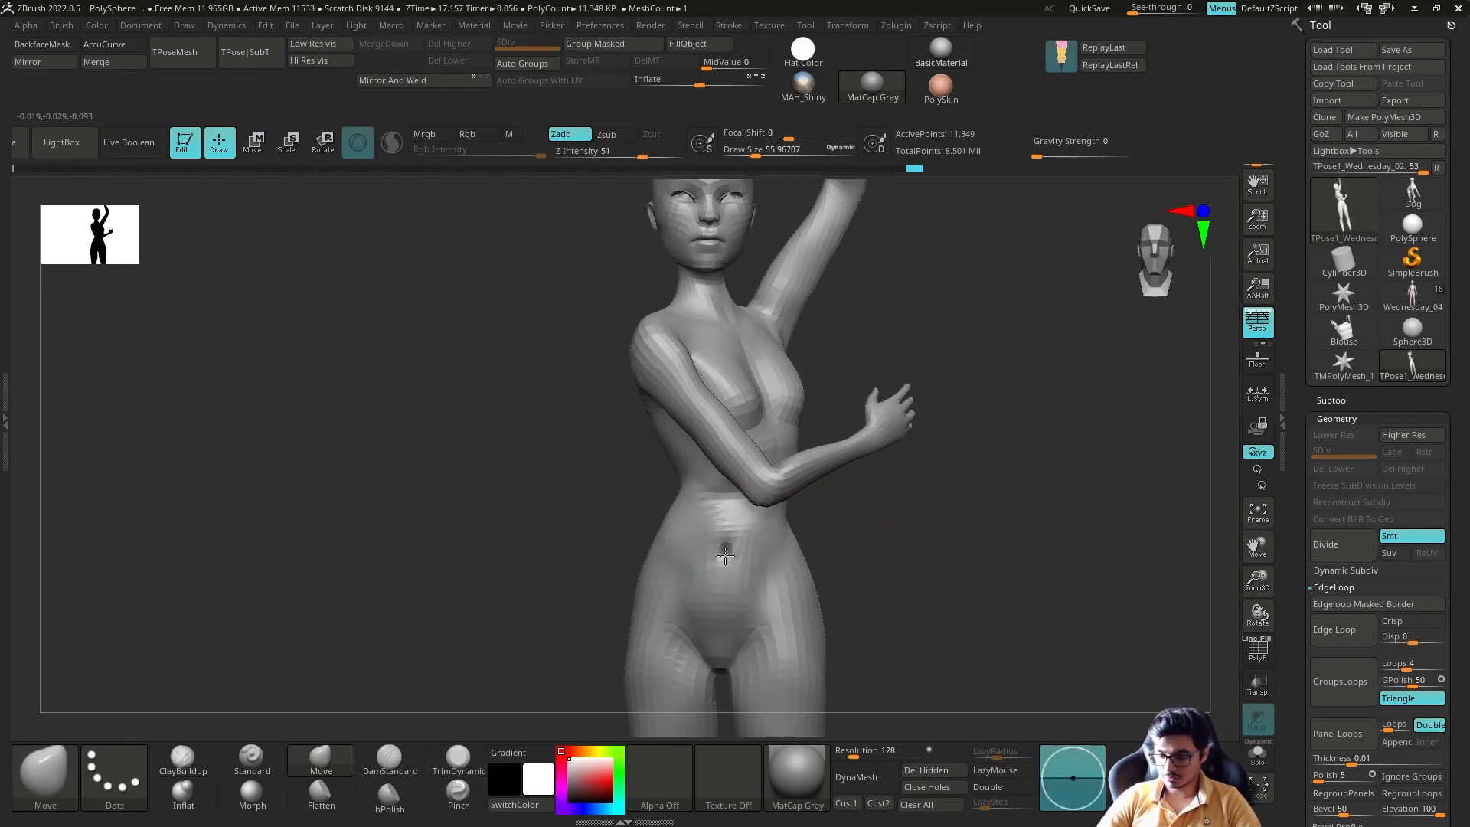
# Mask the body except the lower waist, adjust that area with the gizmo, and return to the unmasked full figure.
pyautogui.keyDown('ctrl'); pyautogui.moveTo(837, 566); pyautogui.dragTo(837, 522, button='right'); pyautogui.keyUp('ctrl')
pyautogui.keyDown('ctrl'); pyautogui.moveTo(837, 521); pyautogui.dragTo(811, 581); pyautogui.keyUp('ctrl')
pyautogui.moveTo(811, 552)
pyautogui.mouseDown(button='right')
pyautogui.moveTo(876, 496)
pyautogui.moveTo(806, 542)
pyautogui.moveTo(859, 358)
pyautogui.mouseUp(button='right')
pyautogui.press('w')
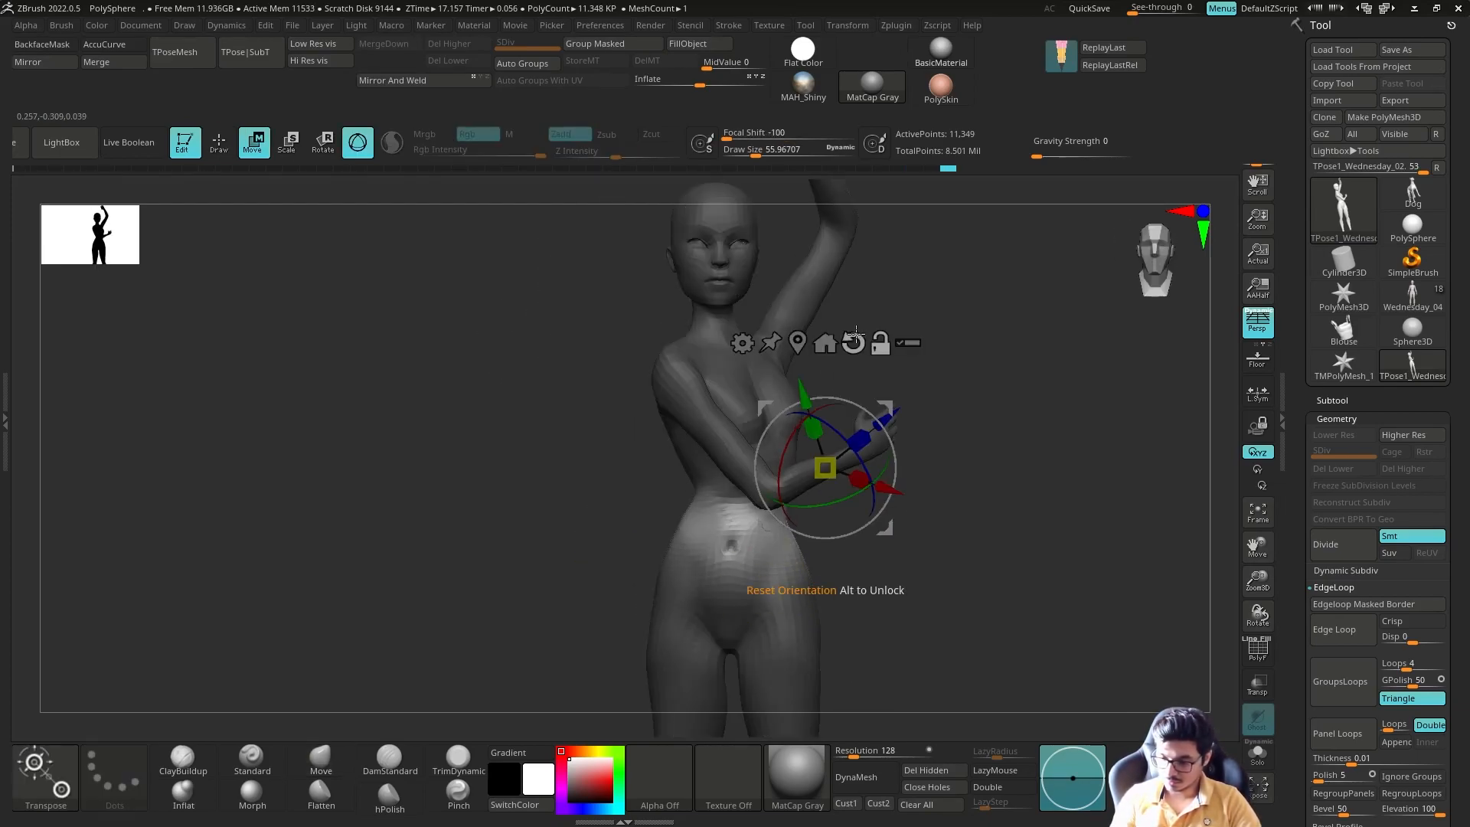
pyautogui.moveTo(825, 509); pyautogui.dragTo(802, 572, button='right')
pyautogui.moveTo(785, 490); pyautogui.dragTo(906, 554, button='right')
pyautogui.moveTo(906, 554); pyautogui.dragTo(893, 558)
pyautogui.moveTo(892, 558); pyautogui.dragTo(781, 567, button='right')
pyautogui.moveTo(781, 568); pyautogui.dragTo(772, 572)
pyautogui.moveTo(772, 572)
pyautogui.mouseDown(button='right')
pyautogui.moveTo(764, 603)
pyautogui.moveTo(814, 562)
pyautogui.mouseUp(button='right')
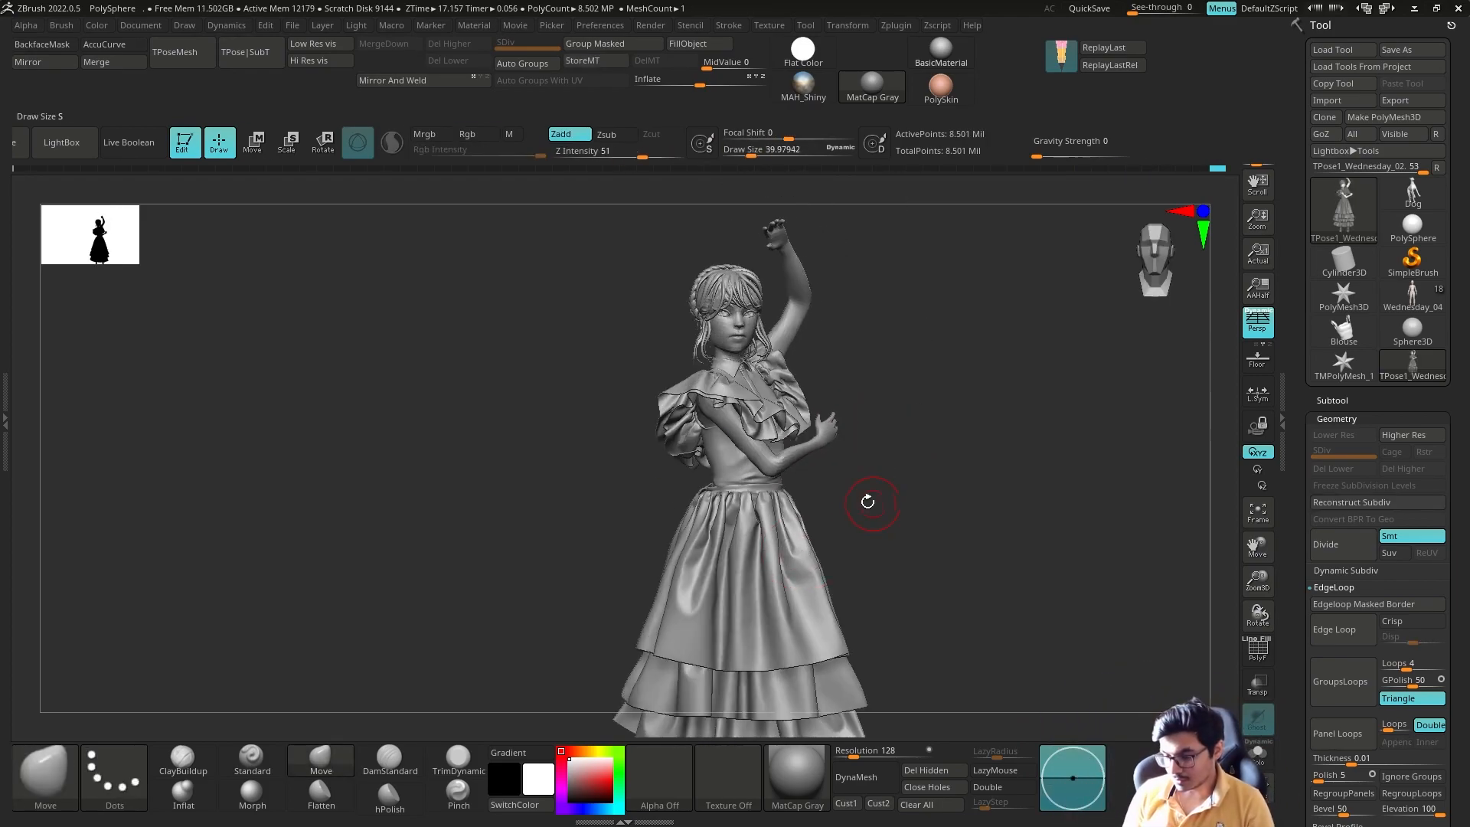
# Mask the body and reshape the back of the dress around the waist with the Move brush.
pyautogui.moveTo(880, 485)
pyautogui.mouseDown(button='right')
pyautogui.moveTo(929, 393)
pyautogui.moveTo(848, 493)
pyautogui.mouseUp(button='right')
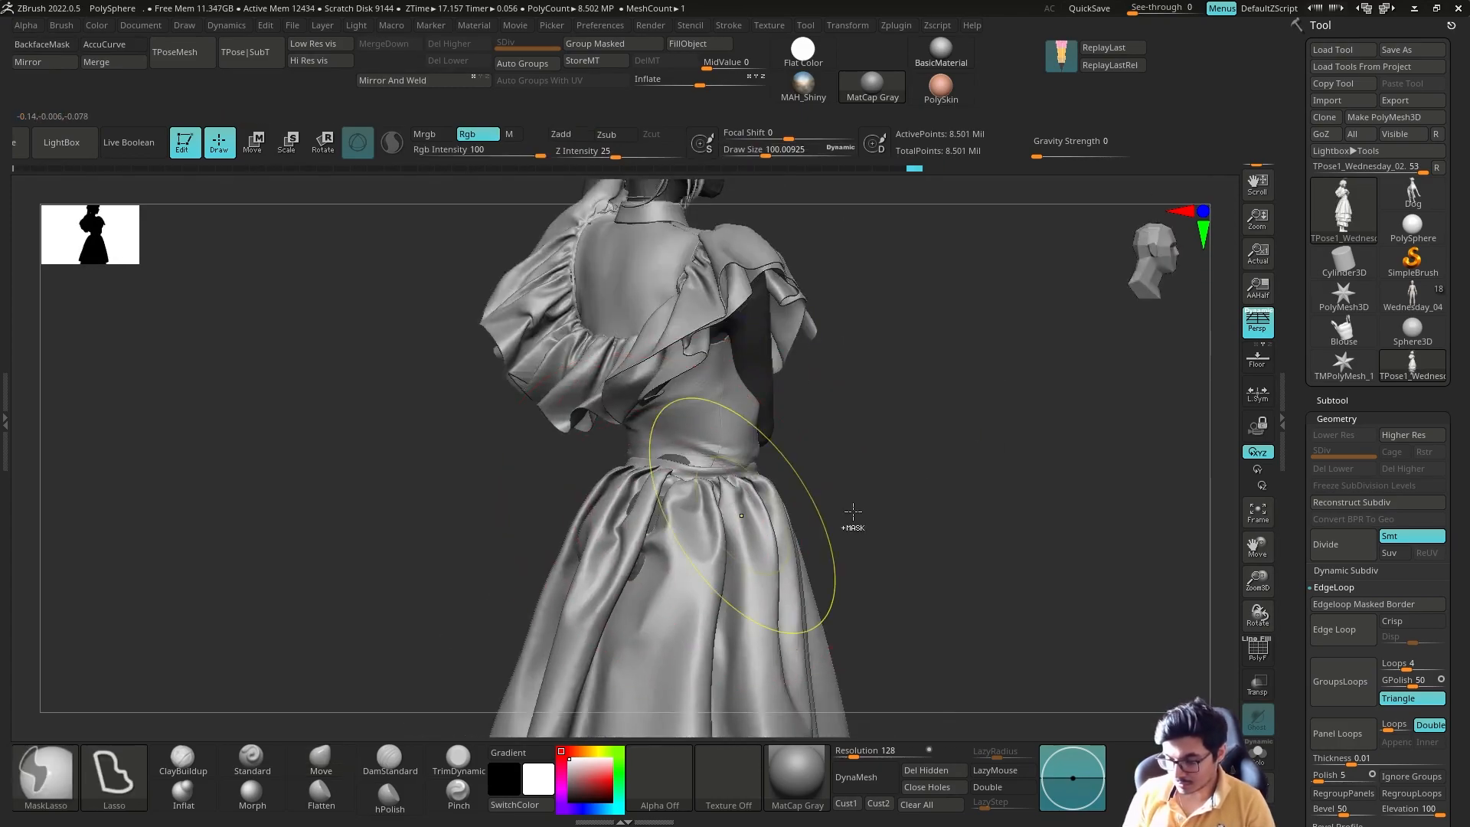
pyautogui.press('s')
pyautogui.press('s')
pyautogui.click(804, 485)
pyautogui.moveTo(734, 446)
pyautogui.mouseDown(button='right')
pyautogui.moveTo(886, 487)
pyautogui.moveTo(1122, 422)
pyautogui.moveTo(796, 539)
pyautogui.mouseUp(button='right')
pyautogui.press('b')
pyautogui.press('m')
pyautogui.press('t')
pyautogui.moveTo(972, 408)
pyautogui.mouseDown()
pyautogui.moveTo(1008, 536)
pyautogui.moveTo(820, 551)
pyautogui.moveTo(752, 512)
pyautogui.mouseUp()
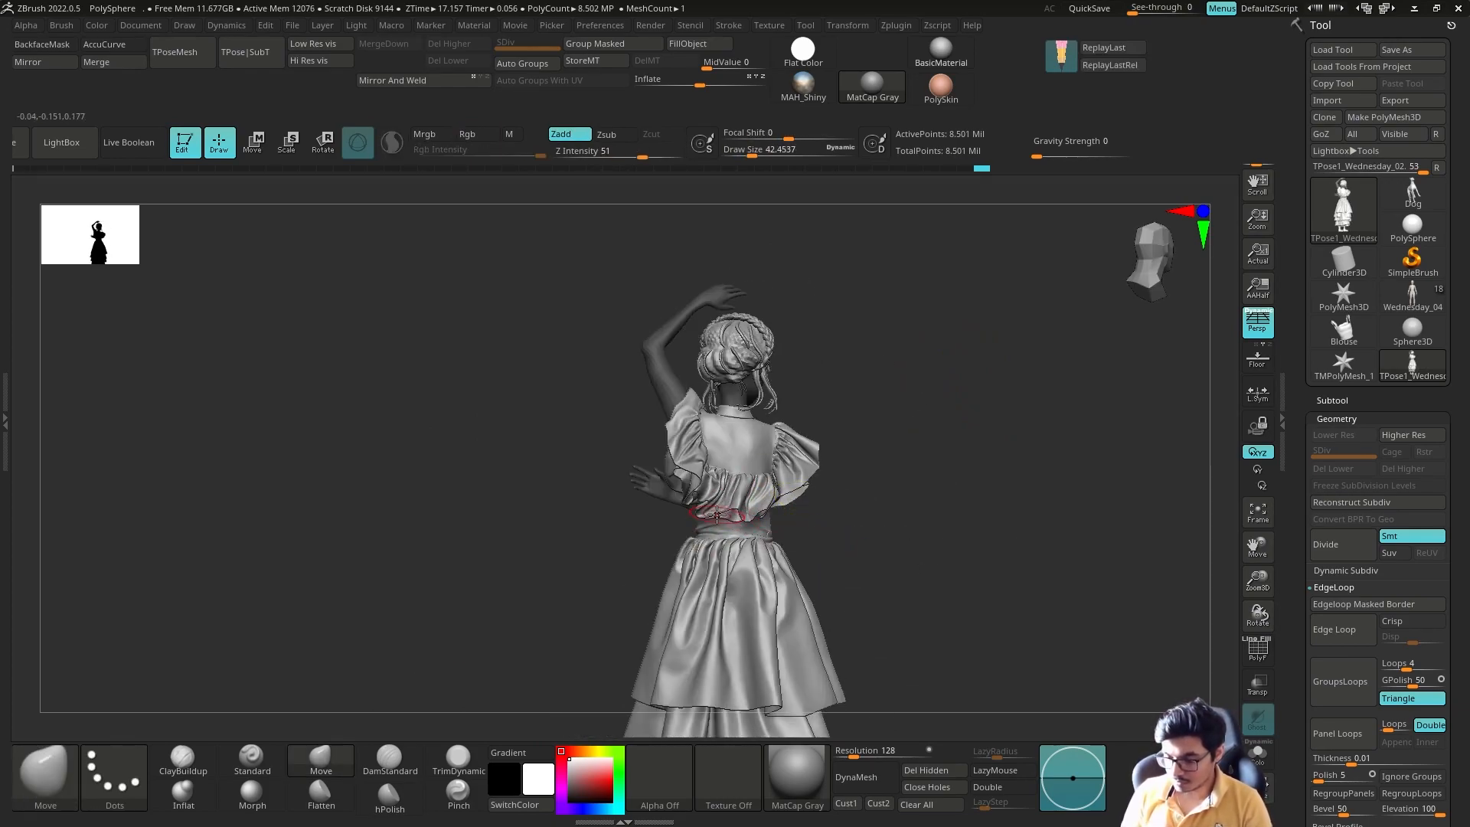
pyautogui.moveTo(909, 499); pyautogui.dragTo(741, 441)
pyautogui.moveTo(884, 475); pyautogui.dragTo(858, 515)
# Fit the bodice closely around the waist and under the ruffles with the Move Topological brush.
pyautogui.moveTo(675, 503); pyautogui.dragTo(796, 566, button='right')
pyautogui.moveTo(571, 605)
pyautogui.mouseDown(button='right')
pyautogui.moveTo(720, 593)
pyautogui.moveTo(479, 581)
pyautogui.mouseUp(button='right')
pyautogui.press('s')
pyautogui.moveTo(487, 581); pyautogui.dragTo(469, 580)
pyautogui.moveTo(469, 581)
pyautogui.mouseDown(button='right')
pyautogui.moveTo(611, 545)
pyautogui.moveTo(542, 626)
pyautogui.mouseUp(button='right')
pyautogui.press('b')
pyautogui.press('m')
pyautogui.press('t')
pyautogui.moveTo(641, 616); pyautogui.dragTo(489, 569, button='right')
pyautogui.moveTo(662, 522)
pyautogui.mouseDown(button='right')
pyautogui.moveTo(758, 513)
pyautogui.moveTo(693, 536)
pyautogui.moveTo(778, 506)
pyautogui.mouseUp(button='right')
# Inflate the bodice near the waist with the Inflat brush and turn on double-sided display.
pyautogui.click(183, 795)
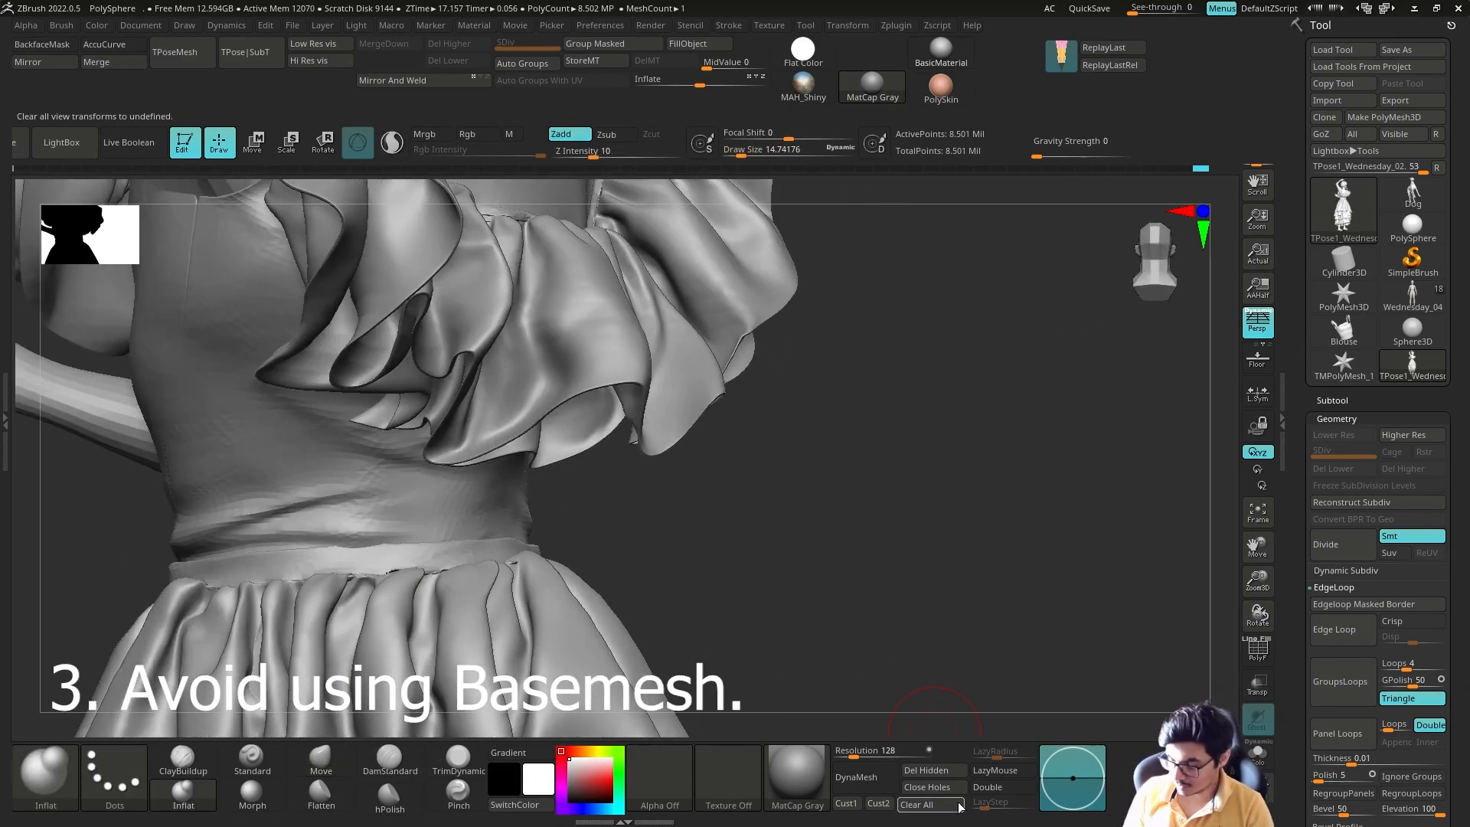
pyautogui.click(988, 788)
pyautogui.press('w')
pyautogui.keyDown('alt'); pyautogui.click(337, 460); pyautogui.keyUp('alt')
pyautogui.press('q')
# Reshape the bodice and waistband with the Move brush.
pyautogui.click(320, 761)
pyautogui.moveTo(689, 536)
pyautogui.mouseDown(button='right')
pyautogui.moveTo(621, 545)
pyautogui.moveTo(716, 536)
pyautogui.moveTo(758, 449)
pyautogui.moveTo(735, 467)
pyautogui.mouseUp(button='right')
pyautogui.keyDown('ctrl'); pyautogui.click(620, 545); pyautogui.keyUp('ctrl')
pyautogui.moveTo(402, 582); pyautogui.dragTo(426, 574, button='right')
pyautogui.moveTo(659, 571)
pyautogui.keyDown('ctrl'); pyautogui.mouseDown(button='right')
pyautogui.moveTo(653, 456)
pyautogui.moveTo(541, 489)
pyautogui.moveTo(551, 536)
pyautogui.mouseUp(button='right'); pyautogui.keyUp('ctrl')
pyautogui.moveTo(560, 399)
pyautogui.mouseDown(button='right')
pyautogui.moveTo(518, 536)
pyautogui.moveTo(440, 478)
pyautogui.mouseUp(button='right')
pyautogui.press('s')
pyautogui.moveTo(440, 478); pyautogui.dragTo(429, 478)
pyautogui.moveTo(429, 479)
pyautogui.keyDown('ctrl'); pyautogui.mouseDown(button='right')
pyautogui.moveTo(445, 536)
pyautogui.moveTo(509, 530)
pyautogui.moveTo(429, 502)
pyautogui.mouseUp(button='right'); pyautogui.keyUp('ctrl')
# Refine the dress surface around the waist with the ClayBuildup and Standard brushes.
pyautogui.click(183, 760)
pyautogui.click(252, 760)
pyautogui.keyDown('ctrl'); pyautogui.moveTo(674, 566); pyautogui.dragTo(667, 490, button='right'); pyautogui.keyUp('ctrl')
pyautogui.moveTo(666, 490); pyautogui.dragTo(700, 483, button='right')
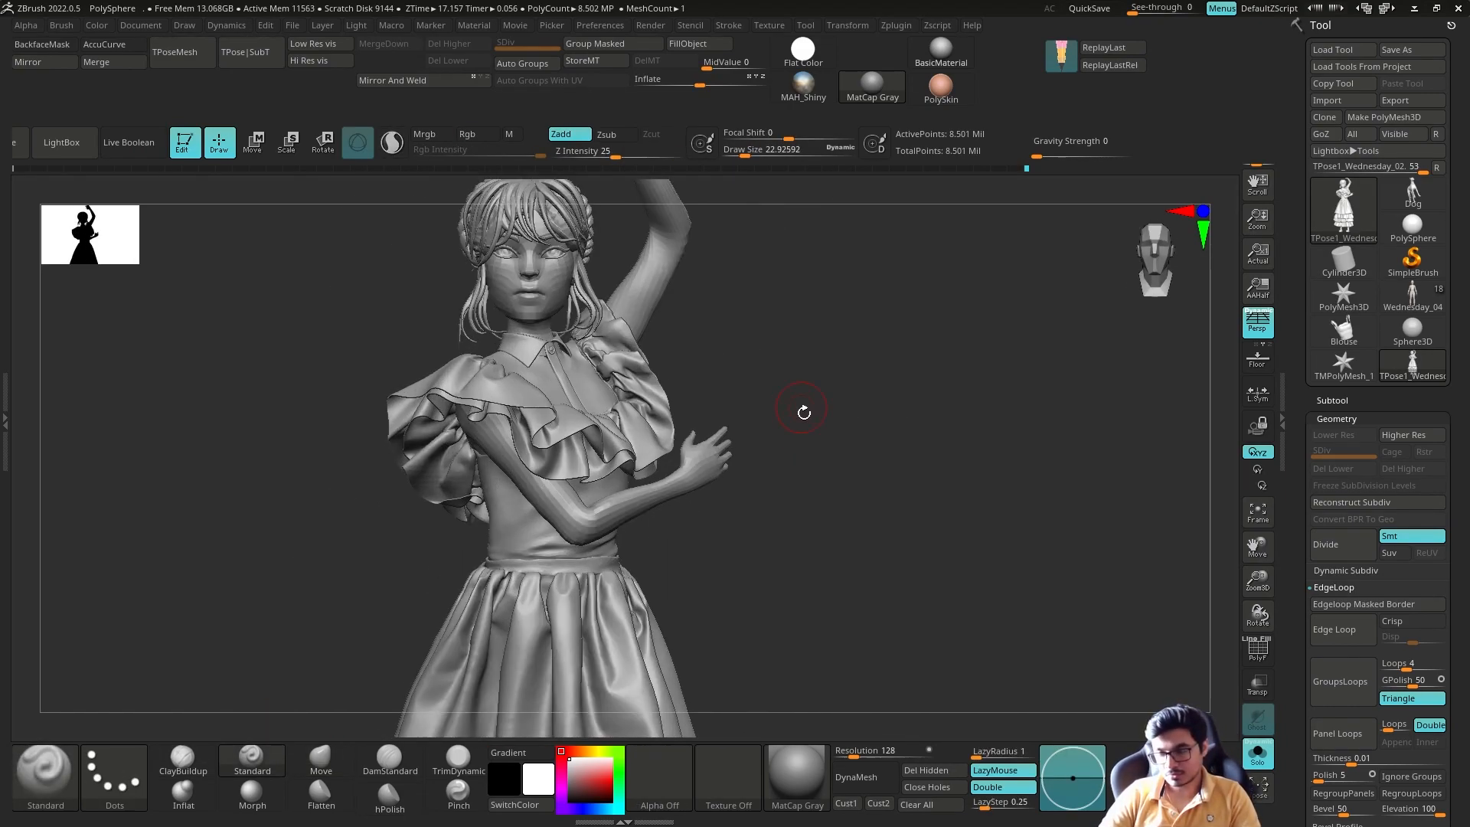
# Mask everything except the arm crossing the chest and adjust that arm from the shoulder with the gizmo.
pyautogui.moveTo(721, 426); pyautogui.dragTo(717, 427)
pyautogui.keyDown('ctrl'); pyautogui.keyDown('shift'); pyautogui.click(689, 442); pyautogui.keyUp('shift'); pyautogui.keyUp('ctrl')
pyautogui.press('w')
pyautogui.moveTo(738, 368)
pyautogui.mouseDown(button='right')
pyautogui.moveTo(600, 430)
pyautogui.moveTo(506, 385)
pyautogui.moveTo(444, 425)
pyautogui.mouseUp(button='right')
pyautogui.moveTo(511, 345); pyautogui.dragTo(528, 360)
pyautogui.press('q')
pyautogui.moveTo(735, 429)
pyautogui.mouseDown(button='right')
pyautogui.moveTo(827, 424)
pyautogui.moveTo(808, 412)
pyautogui.mouseUp(button='right')
pyautogui.moveTo(667, 526); pyautogui.dragTo(689, 525)
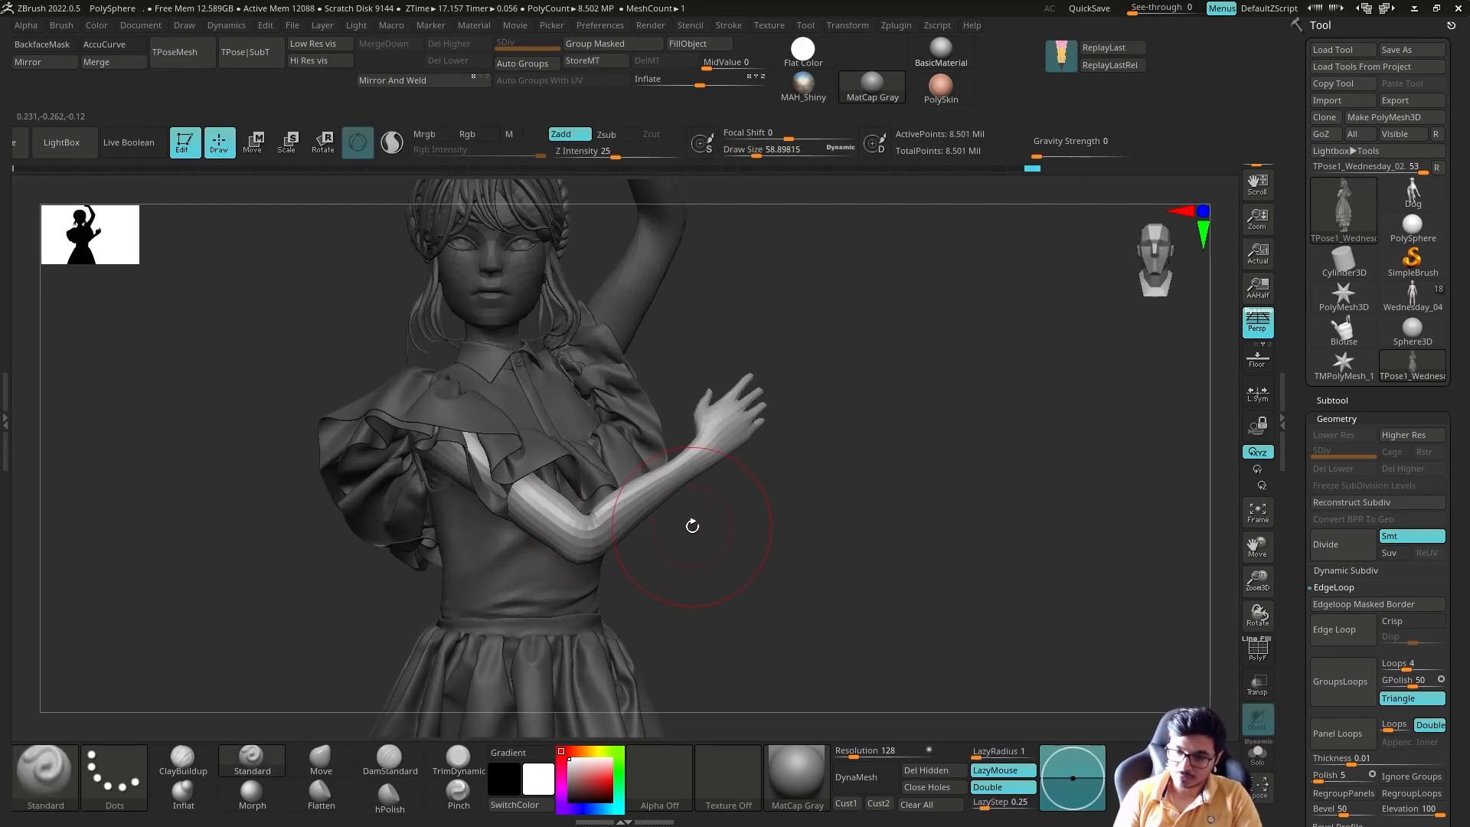
pyautogui.press('e')
pyautogui.moveTo(481, 401); pyautogui.dragTo(480, 416)
# Mask all but the front arm's forearm, adjust it from the elbow with the gizmo, and clear the mask.
pyautogui.keyDown('alt'); pyautogui.moveTo(564, 578); pyautogui.dragTo(549, 599, button='right'); pyautogui.keyUp('alt')
pyautogui.press('w')
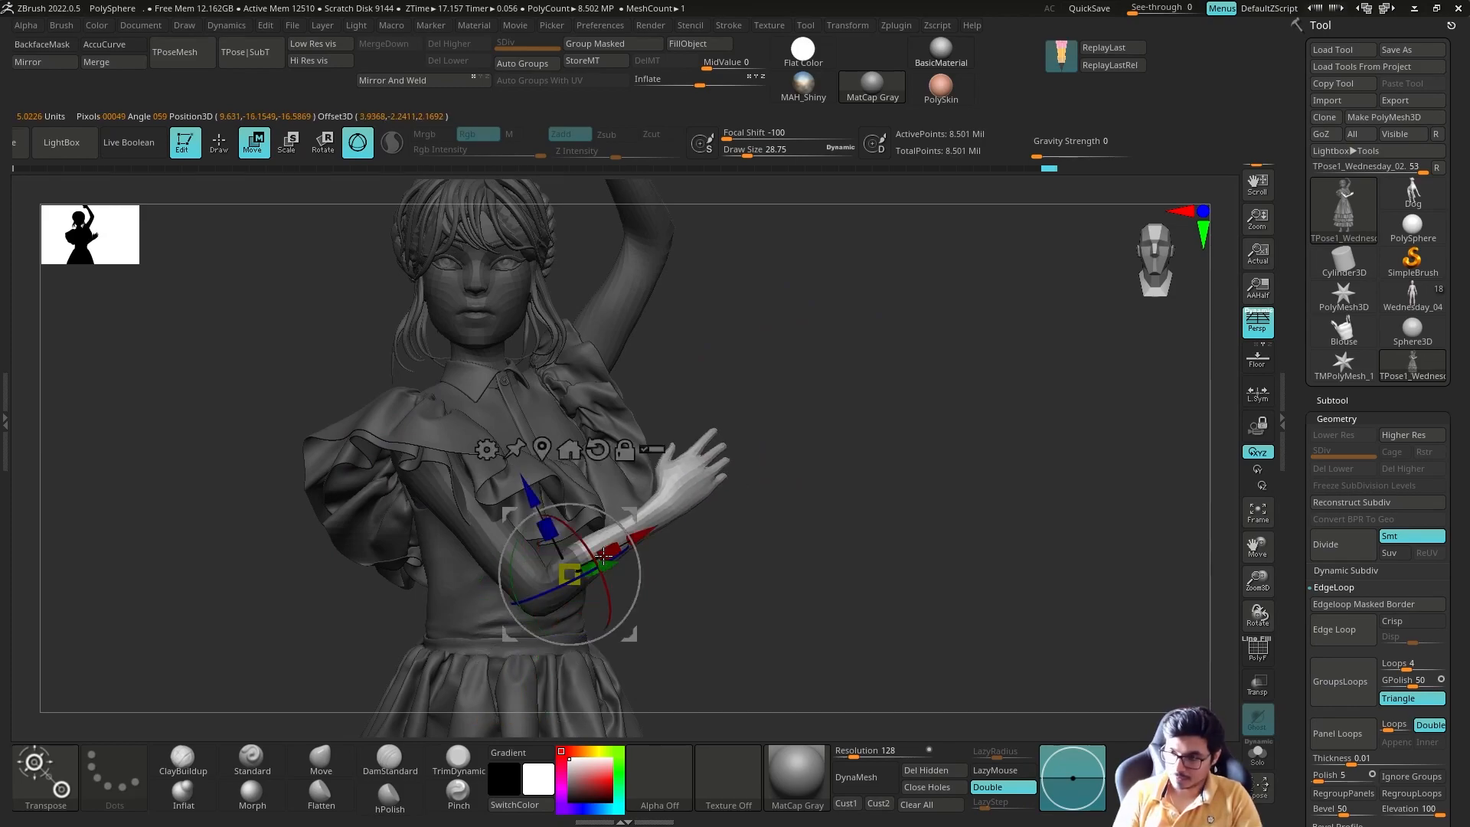
pyautogui.keyDown('alt'); pyautogui.moveTo(759, 547); pyautogui.dragTo(775, 543, button='right'); pyautogui.keyUp('alt')
pyautogui.moveTo(592, 579); pyautogui.dragTo(595, 586)
pyautogui.moveTo(654, 543); pyautogui.dragTo(654, 545)
pyautogui.press('q')
pyautogui.keyDown('ctrl'); pyautogui.moveTo(773, 536); pyautogui.dragTo(803, 567); pyautogui.keyUp('ctrl')
# Reshape and smooth the elbow and forearm of the front arm.
pyautogui.moveTo(659, 571)
pyautogui.mouseDown(button='right')
pyautogui.moveTo(716, 584)
pyautogui.moveTo(728, 635)
pyautogui.mouseUp(button='right')
pyautogui.moveTo(712, 536); pyautogui.dragTo(723, 559, button='right')
pyautogui.press('s')
pyautogui.moveTo(626, 530); pyautogui.dragTo(633, 530)
pyautogui.moveTo(796, 474); pyautogui.dragTo(912, 446, button='right')
pyautogui.moveTo(858, 490); pyautogui.dragTo(904, 490, button='right')
pyautogui.keyDown('shift'); pyautogui.moveTo(706, 574); pyautogui.dragTo(683, 579); pyautogui.keyUp('shift')
# Isolate the body, smooth the raised arm and shoulder from behind, and bring the dress and hair back.
pyautogui.moveTo(827, 490)
pyautogui.mouseDown(button='right')
pyautogui.moveTo(999, 466)
pyautogui.moveTo(922, 444)
pyautogui.mouseUp(button='right')
pyautogui.press('s')
pyautogui.moveTo(911, 490); pyautogui.dragTo(919, 490)
pyautogui.moveTo(921, 444)
pyautogui.mouseDown(button='right')
pyautogui.moveTo(896, 420)
pyautogui.moveTo(950, 444)
pyautogui.moveTo(904, 490)
pyautogui.moveTo(820, 485)
pyautogui.moveTo(788, 361)
pyautogui.moveTo(892, 459)
pyautogui.mouseUp(button='right')
pyautogui.press('r')
pyautogui.press('q')
pyautogui.moveTo(957, 337)
pyautogui.mouseDown(button='right')
pyautogui.moveTo(1006, 317)
pyautogui.moveTo(804, 479)
pyautogui.moveTo(842, 429)
pyautogui.moveTo(804, 399)
pyautogui.mouseUp(button='right')
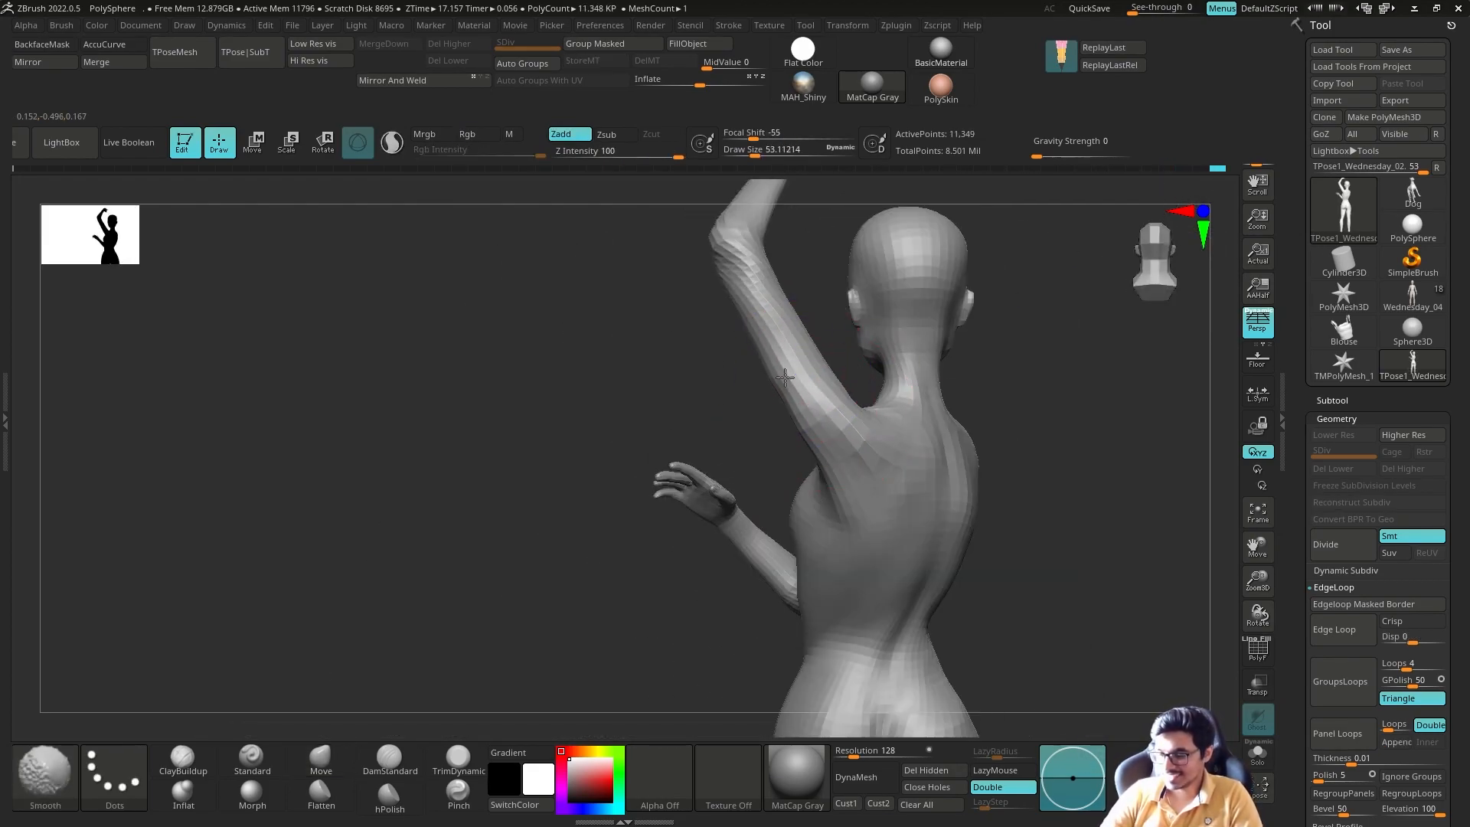
pyautogui.moveTo(849, 401); pyautogui.dragTo(852, 400)
pyautogui.moveTo(942, 375); pyautogui.dragTo(832, 353, button='right')
pyautogui.moveTo(874, 422); pyautogui.dragTo(949, 502, button='right')
pyautogui.moveTo(950, 502); pyautogui.dragTo(1083, 475, button='right')
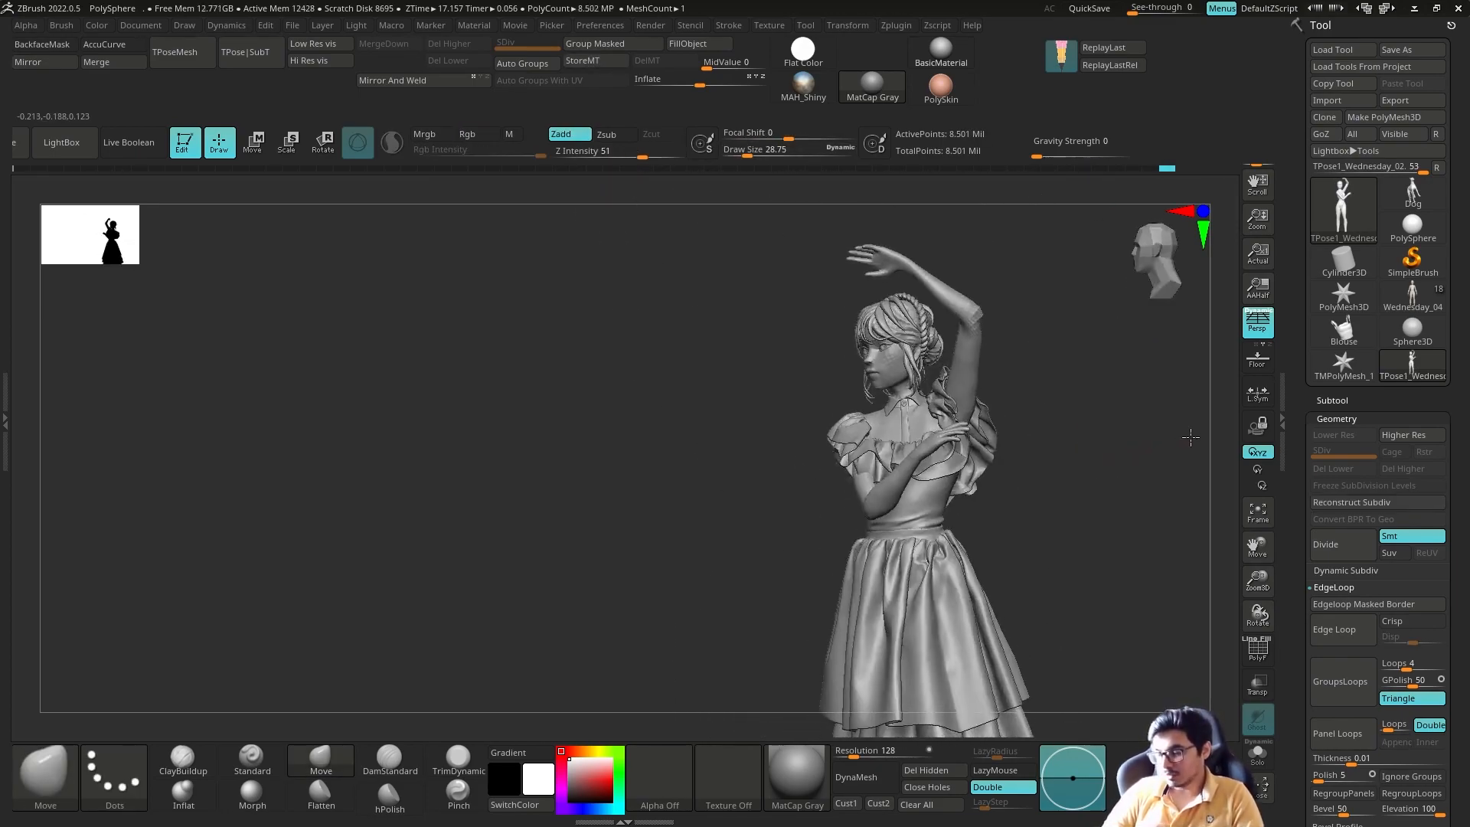
# Isolate the bodice, reshape it with the Move brush and smooth its surface.
pyautogui.keyDown('ctrl'); pyautogui.moveTo(1191, 437); pyautogui.dragTo(1093, 466, button='right'); pyautogui.keyUp('ctrl')
pyautogui.keyDown('ctrl'); pyautogui.keyDown('shift'); pyautogui.click(850, 467); pyautogui.keyUp('shift'); pyautogui.keyUp('ctrl')
pyautogui.moveTo(1018, 319); pyautogui.dragTo(1055, 426, button='right')
pyautogui.press('s')
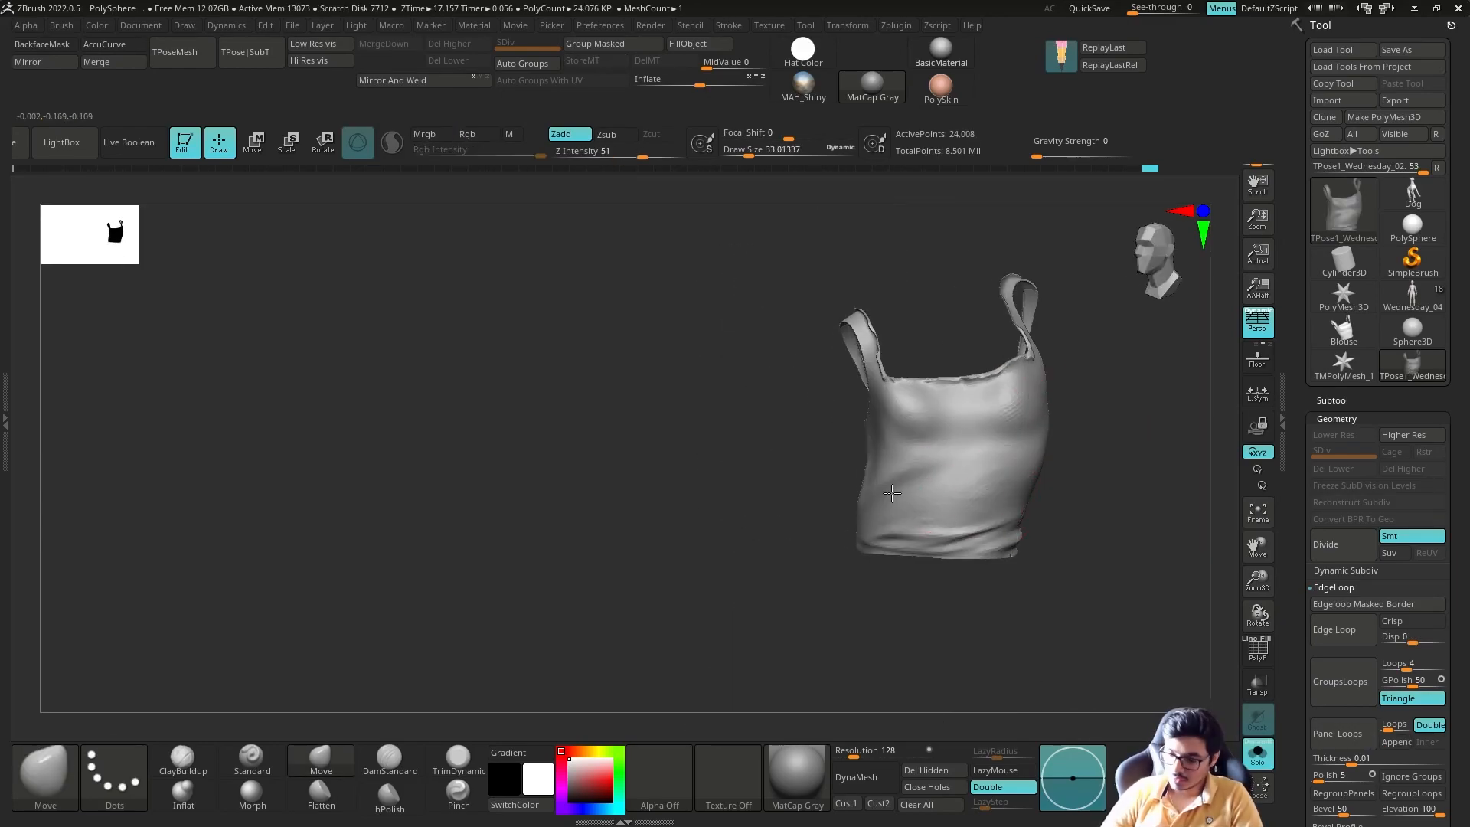
pyautogui.moveTo(856, 531); pyautogui.dragTo(873, 496, button='right')
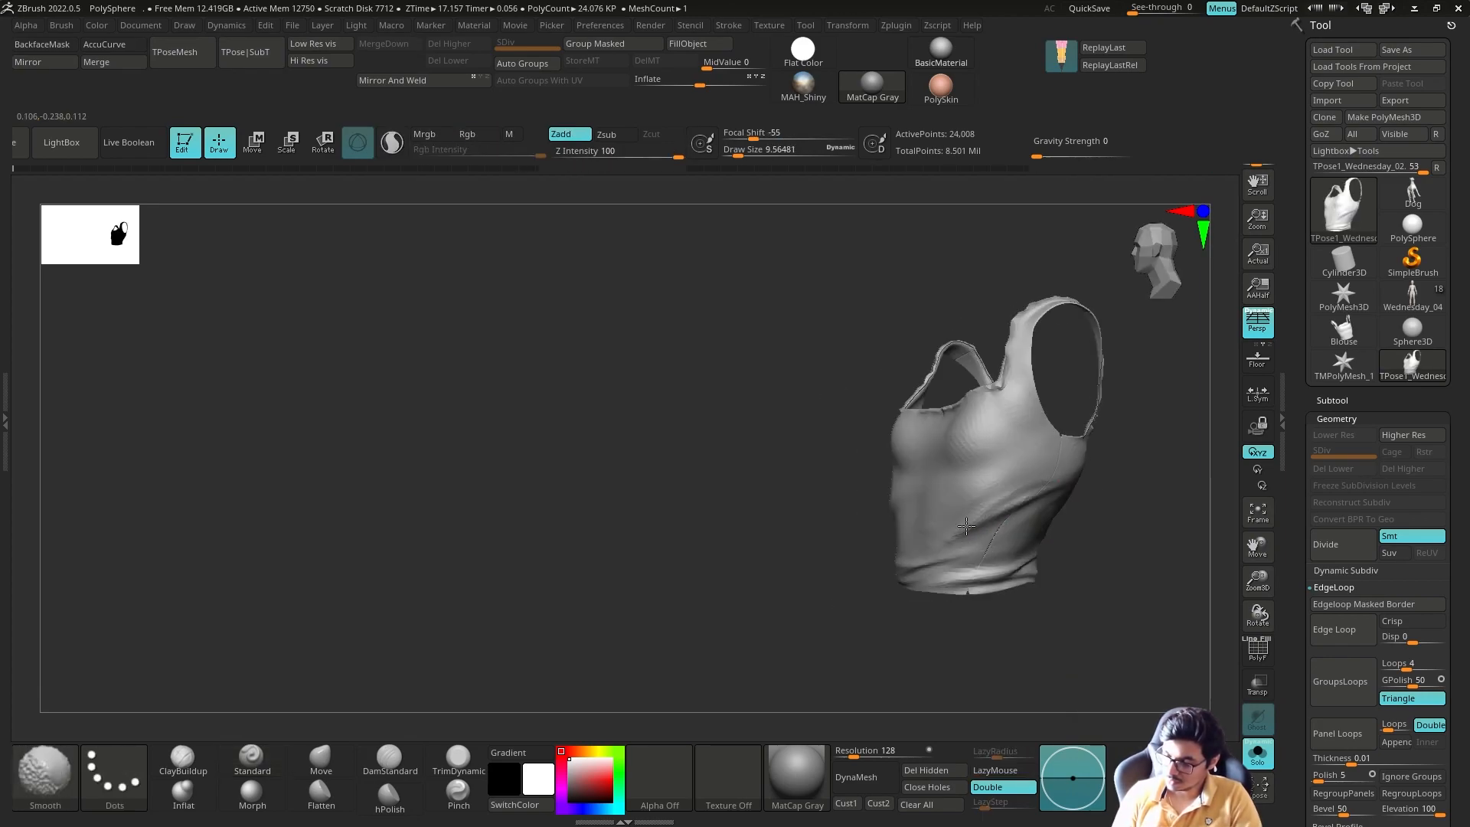
pyautogui.keyDown('ctrl'); pyautogui.keyDown('shift'); pyautogui.click(1134, 512); pyautogui.keyUp('shift'); pyautogui.keyUp('ctrl')
pyautogui.moveTo(1148, 497); pyautogui.dragTo(1125, 534, button='right')
# Show the whole figure with everything masked except the bodice, and select the Move brush.
pyautogui.keyDown('ctrl'); pyautogui.keyDown('shift'); pyautogui.click(1124, 535); pyautogui.keyUp('shift'); pyautogui.keyUp('ctrl')
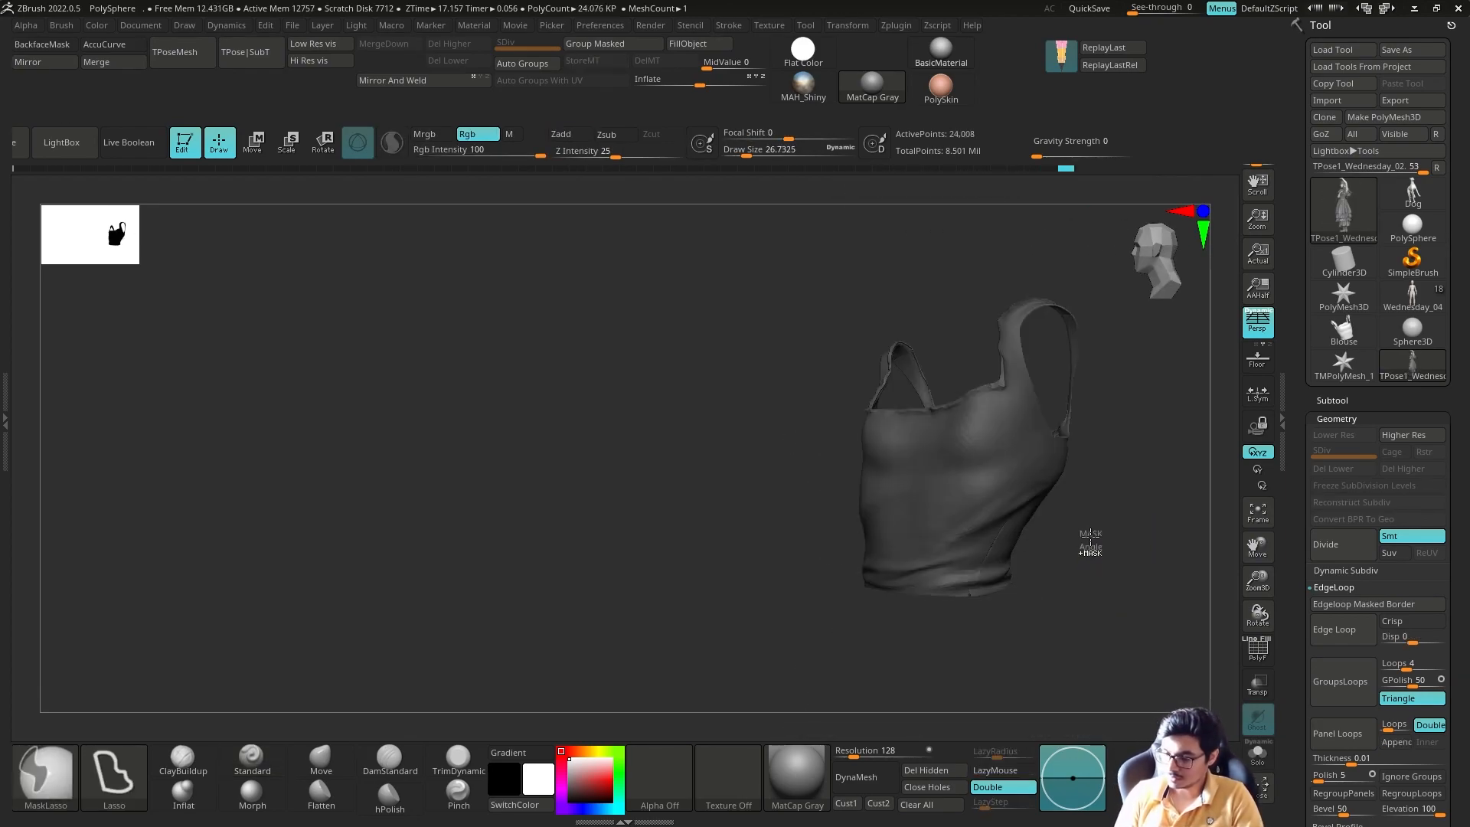
pyautogui.keyDown('ctrl'); pyautogui.keyDown('shift'); pyautogui.click(1089, 537); pyautogui.keyUp('shift'); pyautogui.keyUp('ctrl')
pyautogui.keyDown('ctrl'); pyautogui.click(1090, 537); pyautogui.keyUp('ctrl')
pyautogui.click(321, 760)
pyautogui.press('w')
pyautogui.press('q')
pyautogui.moveTo(1116, 345); pyautogui.dragTo(1094, 337, button='right')
pyautogui.keyDown('ctrl'); pyautogui.keyDown('shift'); pyautogui.click(1011, 329); pyautogui.keyUp('shift'); pyautogui.keyUp('ctrl')
pyautogui.keyDown('ctrl'); pyautogui.keyDown('shift'); pyautogui.click(1116, 335); pyautogui.keyUp('shift'); pyautogui.keyUp('ctrl')
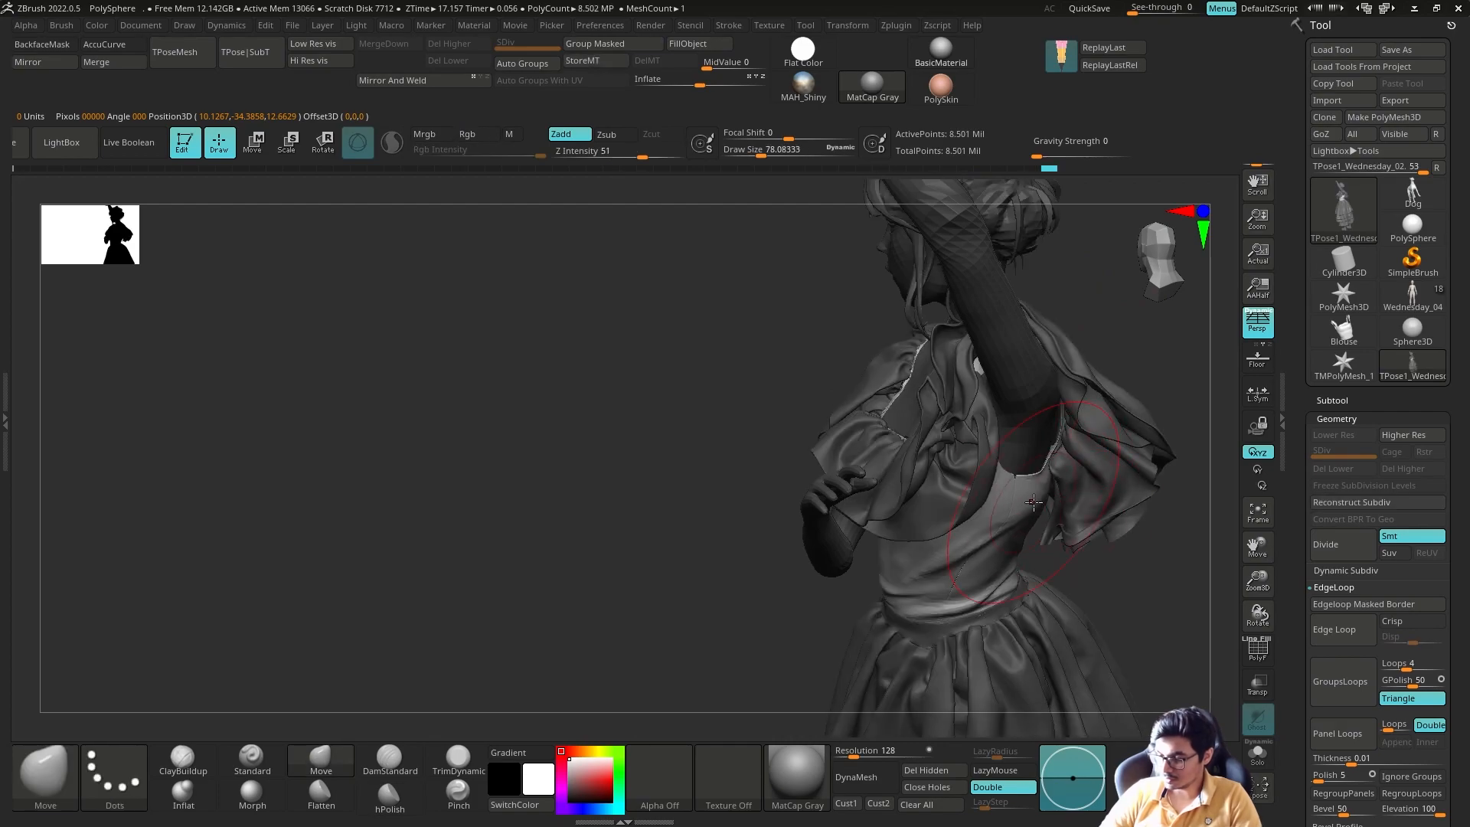
# Reshape the bodice beneath the raised arm with the Move brush and touch up its surface with the Standard brush.
pyautogui.moveTo(1030, 501); pyautogui.dragTo(1103, 410, button='right')
pyautogui.moveTo(1102, 410); pyautogui.dragTo(1088, 417)
pyautogui.moveTo(1088, 417)
pyautogui.mouseDown(button='right')
pyautogui.moveTo(985, 509)
pyautogui.moveTo(1011, 519)
pyautogui.mouseUp(button='right')
pyautogui.click(251, 758)
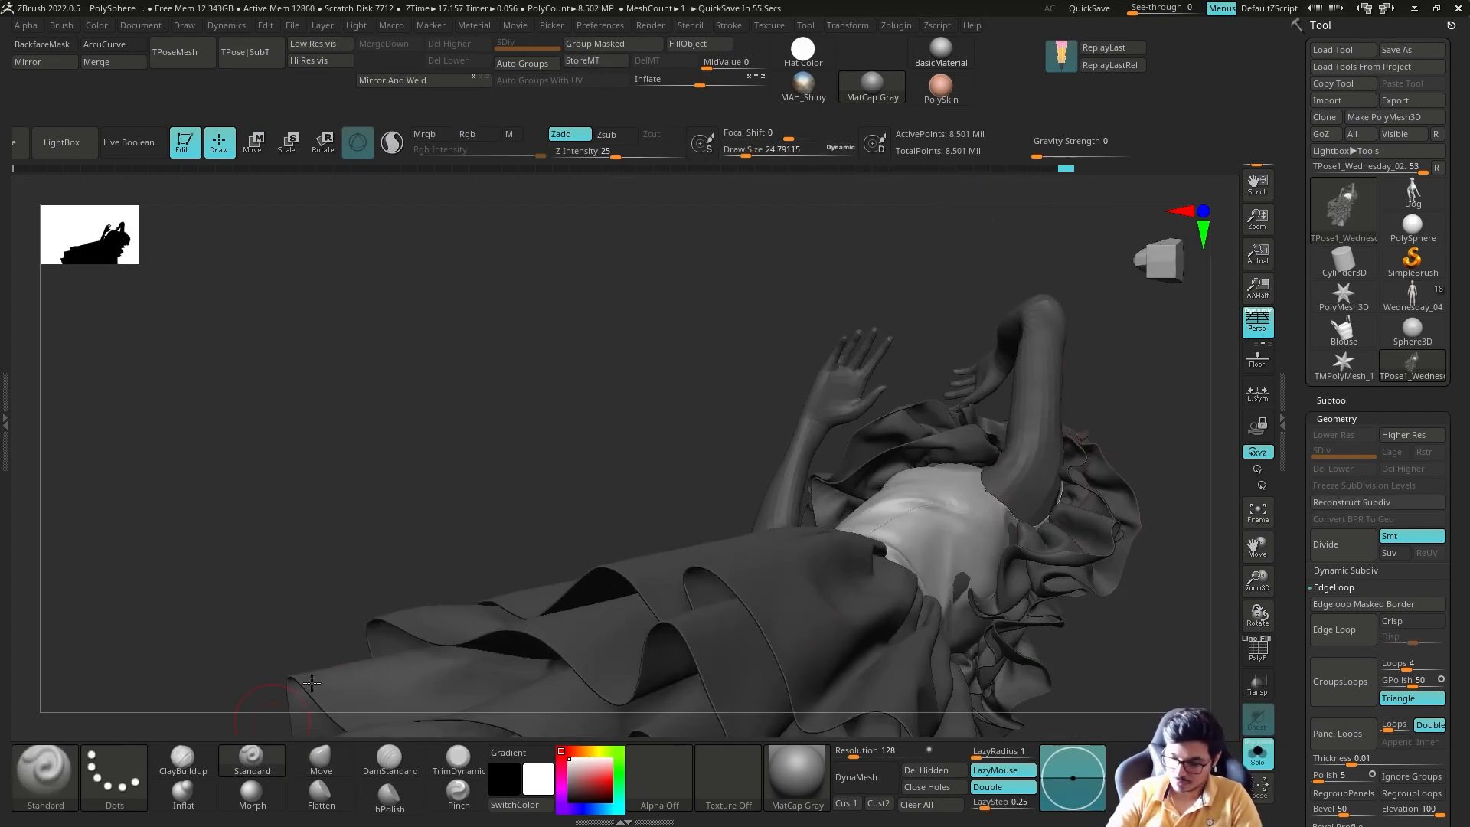
pyautogui.moveTo(957, 428); pyautogui.dragTo(945, 497, button='right')
pyautogui.moveTo(946, 498); pyautogui.dragTo(964, 490)
pyautogui.moveTo(965, 459); pyautogui.dragTo(962, 426, button='right')
# Isolate the bodice and refine its surface with the ClayBuildup brush.
pyautogui.click(321, 760)
pyautogui.moveTo(957, 490); pyautogui.dragTo(959, 569, button='right')
pyautogui.moveTo(719, 492); pyautogui.dragTo(774, 521, button='right')
pyautogui.keyDown('ctrl'); pyautogui.keyDown('shift'); pyautogui.click(888, 559); pyautogui.keyUp('shift'); pyautogui.keyUp('ctrl')
pyautogui.moveTo(842, 639); pyautogui.dragTo(839, 651)
pyautogui.moveTo(986, 590); pyautogui.dragTo(941, 577, button='right')
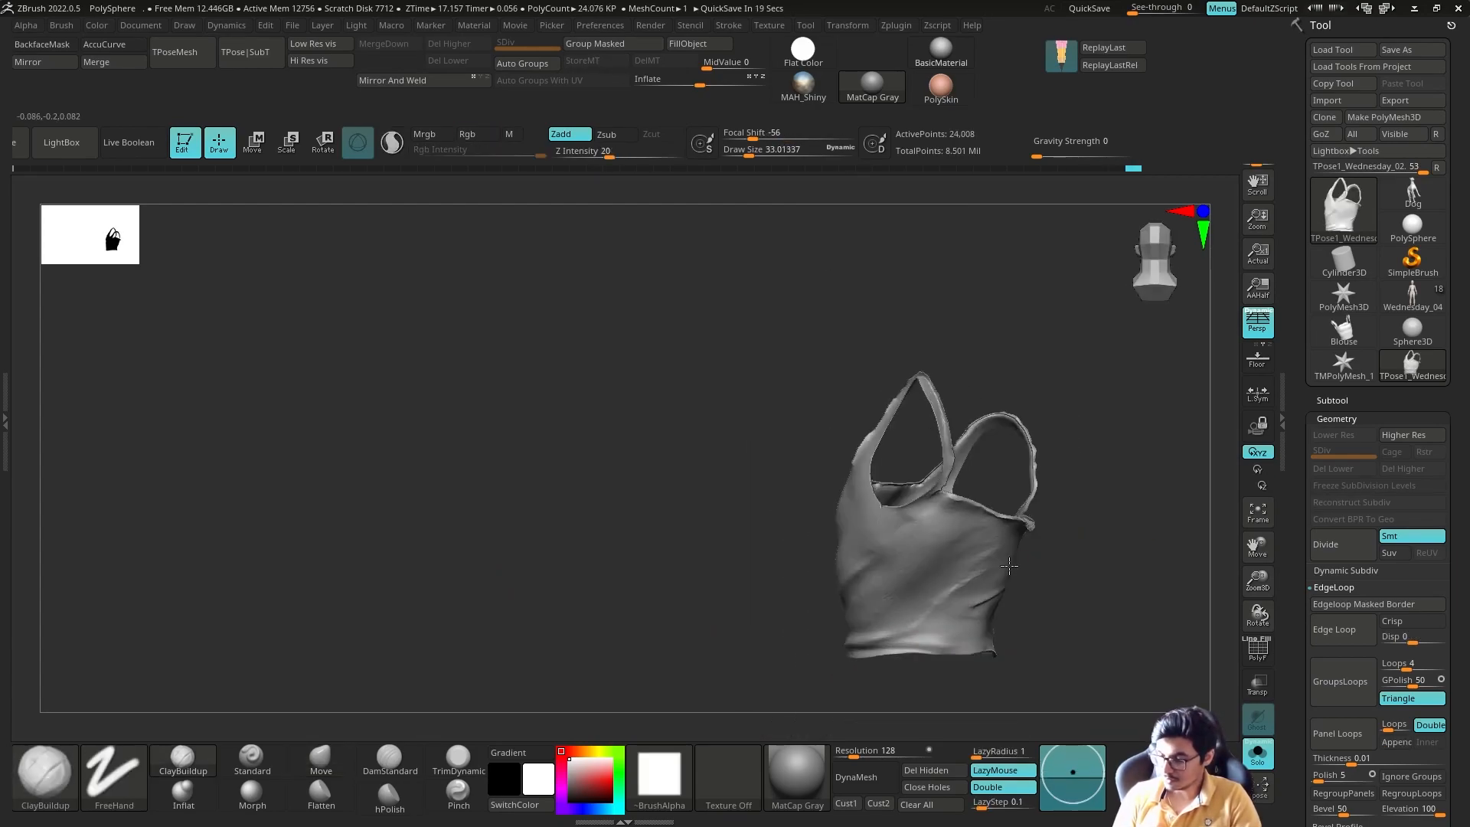
pyautogui.moveTo(1042, 556); pyautogui.dragTo(973, 589, button='right')
# Show the whole figure with only the body unmasked, ready to adjust beneath the raised arm.
pyautogui.click(321, 760)
pyautogui.keyDown('ctrl'); pyautogui.keyDown('shift'); pyautogui.click(766, 597); pyautogui.keyUp('shift'); pyautogui.keyUp('ctrl')
pyautogui.keyDown('ctrl'); pyautogui.click(750, 582); pyautogui.keyUp('ctrl')
pyautogui.moveTo(935, 536)
pyautogui.mouseDown(button='right')
pyautogui.moveTo(965, 597)
pyautogui.moveTo(1013, 581)
pyautogui.mouseUp(button='right')
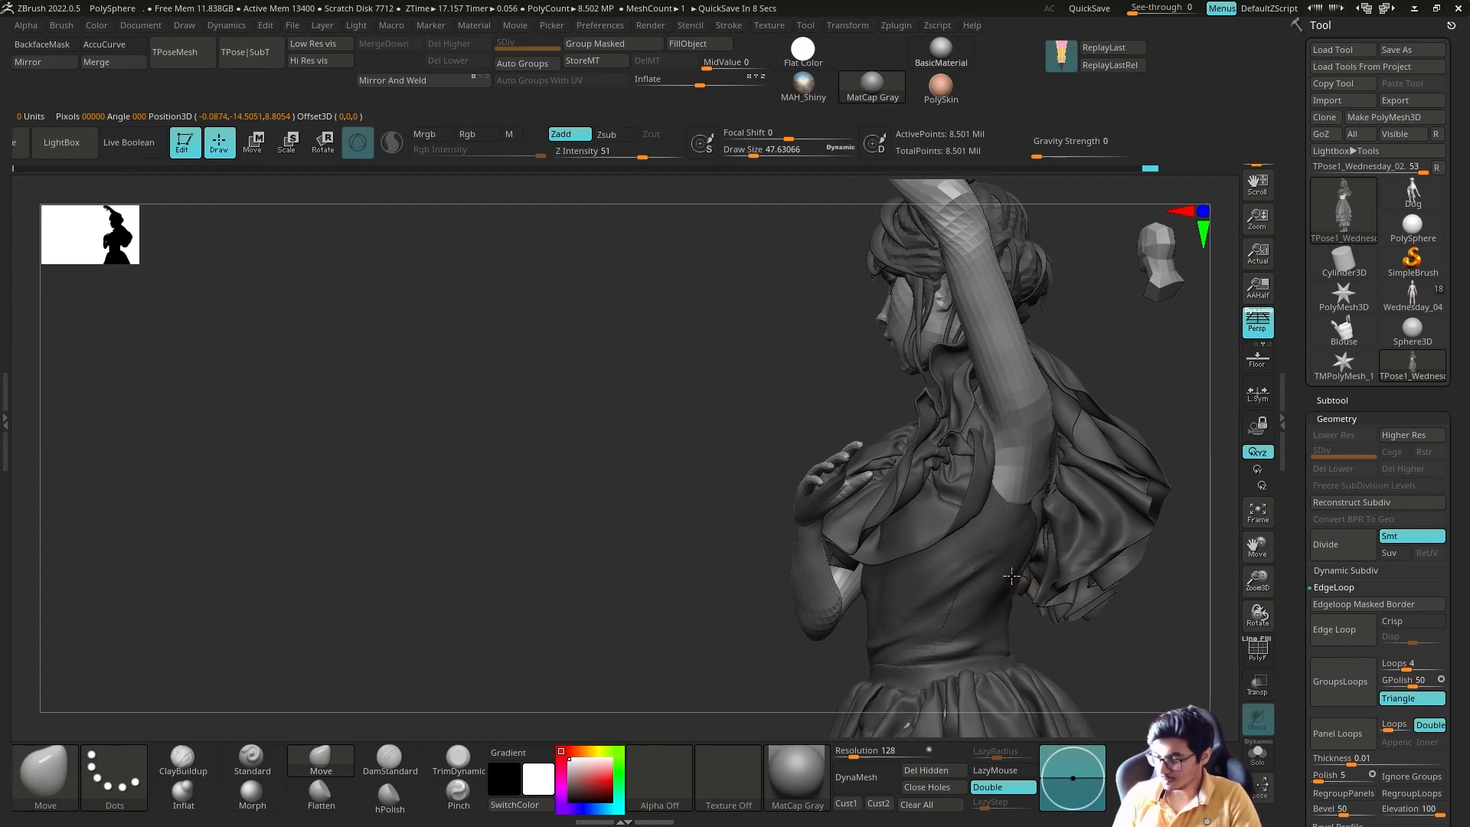
pyautogui.moveTo(1050, 466)
pyautogui.mouseDown(button='right')
pyautogui.moveTo(985, 584)
pyautogui.moveTo(1072, 566)
pyautogui.moveTo(1031, 545)
pyautogui.mouseUp(button='right')
pyautogui.press('w')
pyautogui.keyDown('ctrl'); pyautogui.click(1049, 536); pyautogui.keyUp('ctrl')
pyautogui.press('q')
# Mask everything except the dress and shape the ruffle behind the raised arm with the Move brush.
pyautogui.press('b')
pyautogui.press('m')
pyautogui.press('v')
pyautogui.moveTo(1181, 601); pyautogui.dragTo(972, 629, button='right')
pyautogui.moveTo(869, 602)
pyautogui.keyDown('alt'); pyautogui.mouseDown(button='right')
pyautogui.moveTo(633, 643)
pyautogui.moveTo(789, 558)
pyautogui.mouseUp(button='right'); pyautogui.keyUp('alt')
pyautogui.keyDown('ctrl'); pyautogui.click(540, 581); pyautogui.keyUp('ctrl')
pyautogui.moveTo(540, 578)
pyautogui.mouseDown(button='right')
pyautogui.moveTo(814, 446)
pyautogui.moveTo(973, 451)
pyautogui.mouseUp(button='right')
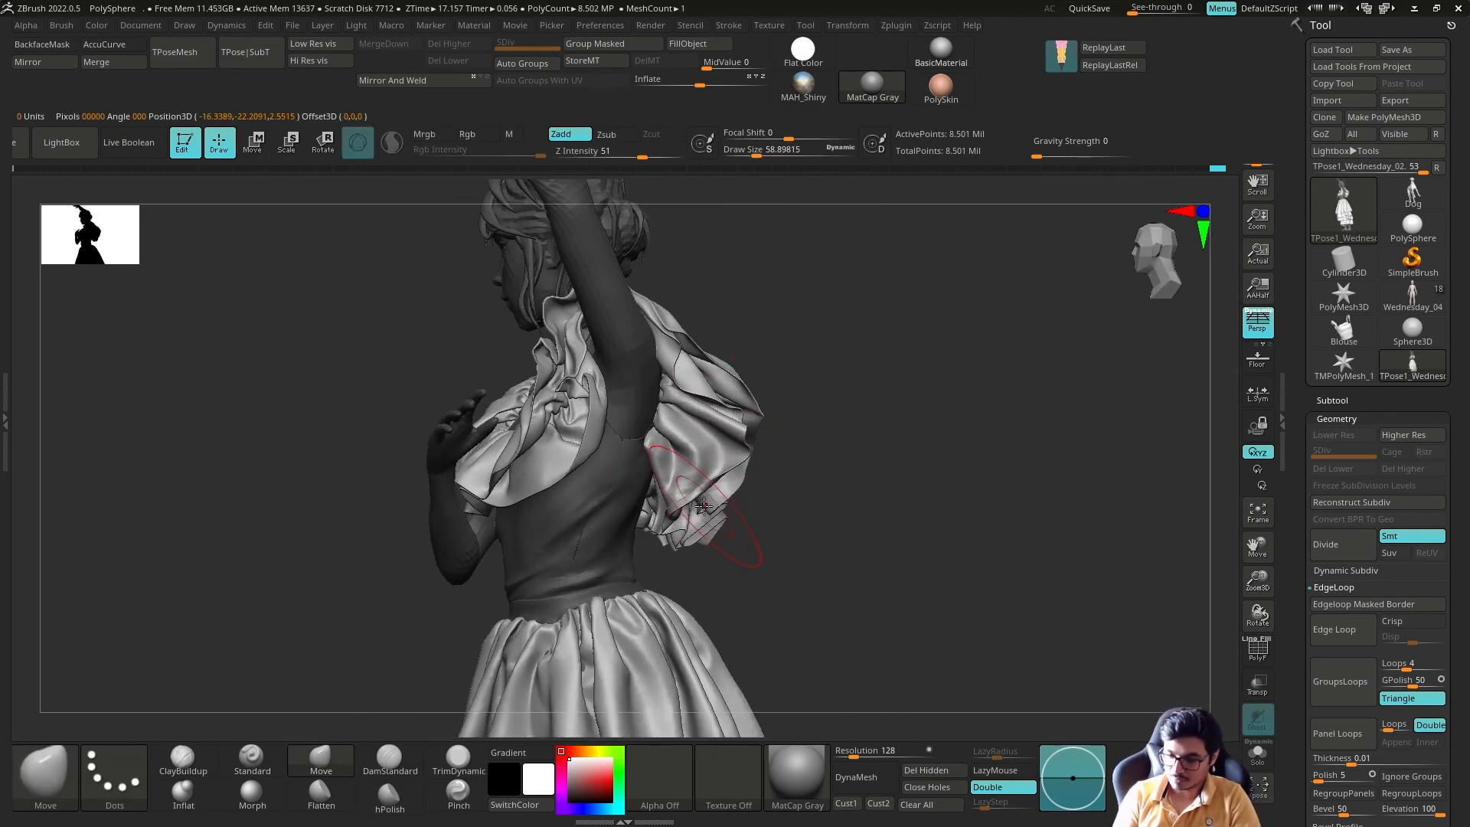
pyautogui.moveTo(708, 504); pyautogui.dragTo(893, 440, button='right')
# Clear the mask and adjust the bodice's armhole edge with the Move Topological brush.
pyautogui.keyDown('ctrl'); pyautogui.moveTo(903, 434); pyautogui.dragTo(945, 475); pyautogui.keyUp('ctrl')
pyautogui.keyDown('ctrl'); pyautogui.moveTo(904, 459); pyautogui.dragTo(827, 628, button='right'); pyautogui.keyUp('ctrl')
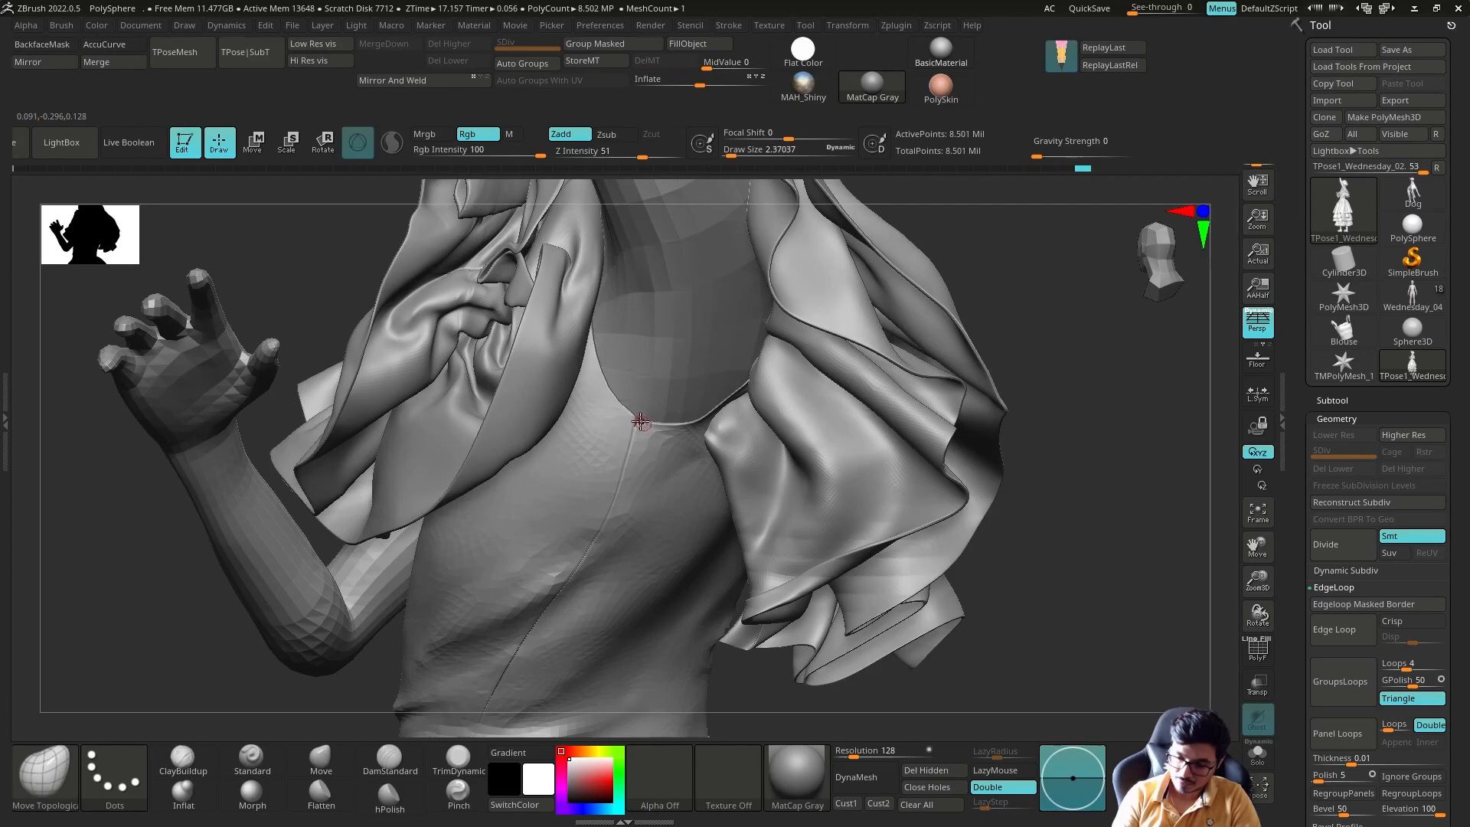
pyautogui.moveTo(642, 422); pyautogui.dragTo(674, 433, button='right')
pyautogui.keyDown('ctrl'); pyautogui.moveTo(765, 582); pyautogui.dragTo(758, 475, button='right'); pyautogui.keyUp('ctrl')
pyautogui.moveTo(758, 475)
pyautogui.mouseDown(button='right')
pyautogui.moveTo(817, 515)
pyautogui.moveTo(942, 451)
pyautogui.mouseUp(button='right')
pyautogui.moveTo(942, 451)
pyautogui.keyDown('ctrl'); pyautogui.mouseDown(button='right')
pyautogui.moveTo(945, 502)
pyautogui.moveTo(811, 536)
pyautogui.mouseUp(button='right'); pyautogui.keyUp('ctrl')
pyautogui.click(321, 759)
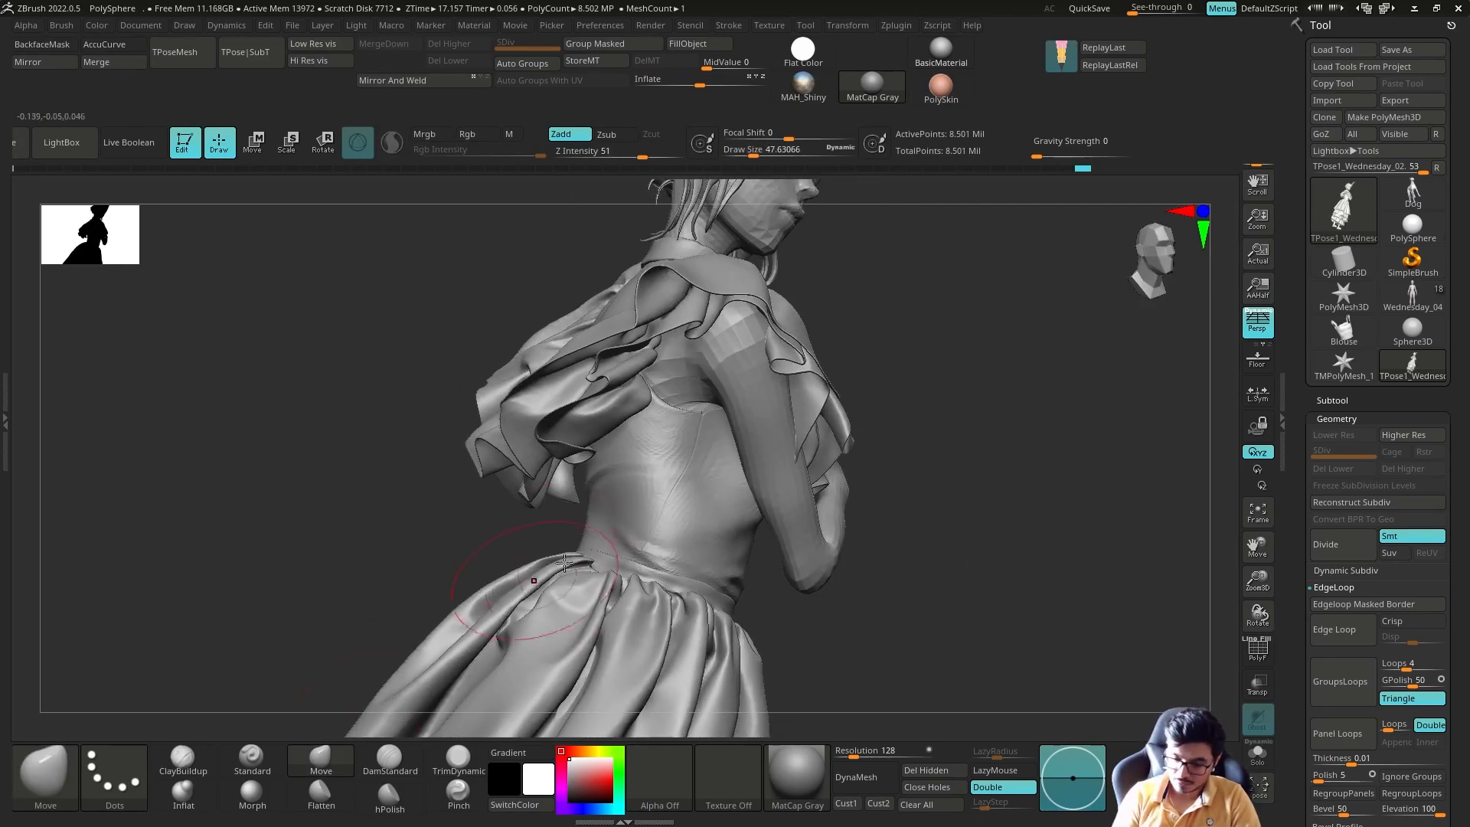
# Hide the dress so that the body, legs and shoes can be posed.
pyautogui.moveTo(592, 595)
pyautogui.mouseDown(button='right')
pyautogui.moveTo(630, 515)
pyautogui.moveTo(545, 558)
pyautogui.moveTo(834, 525)
pyautogui.moveTo(572, 539)
pyautogui.moveTo(778, 401)
pyautogui.moveTo(863, 427)
pyautogui.moveTo(866, 354)
pyautogui.mouseUp(button='right')
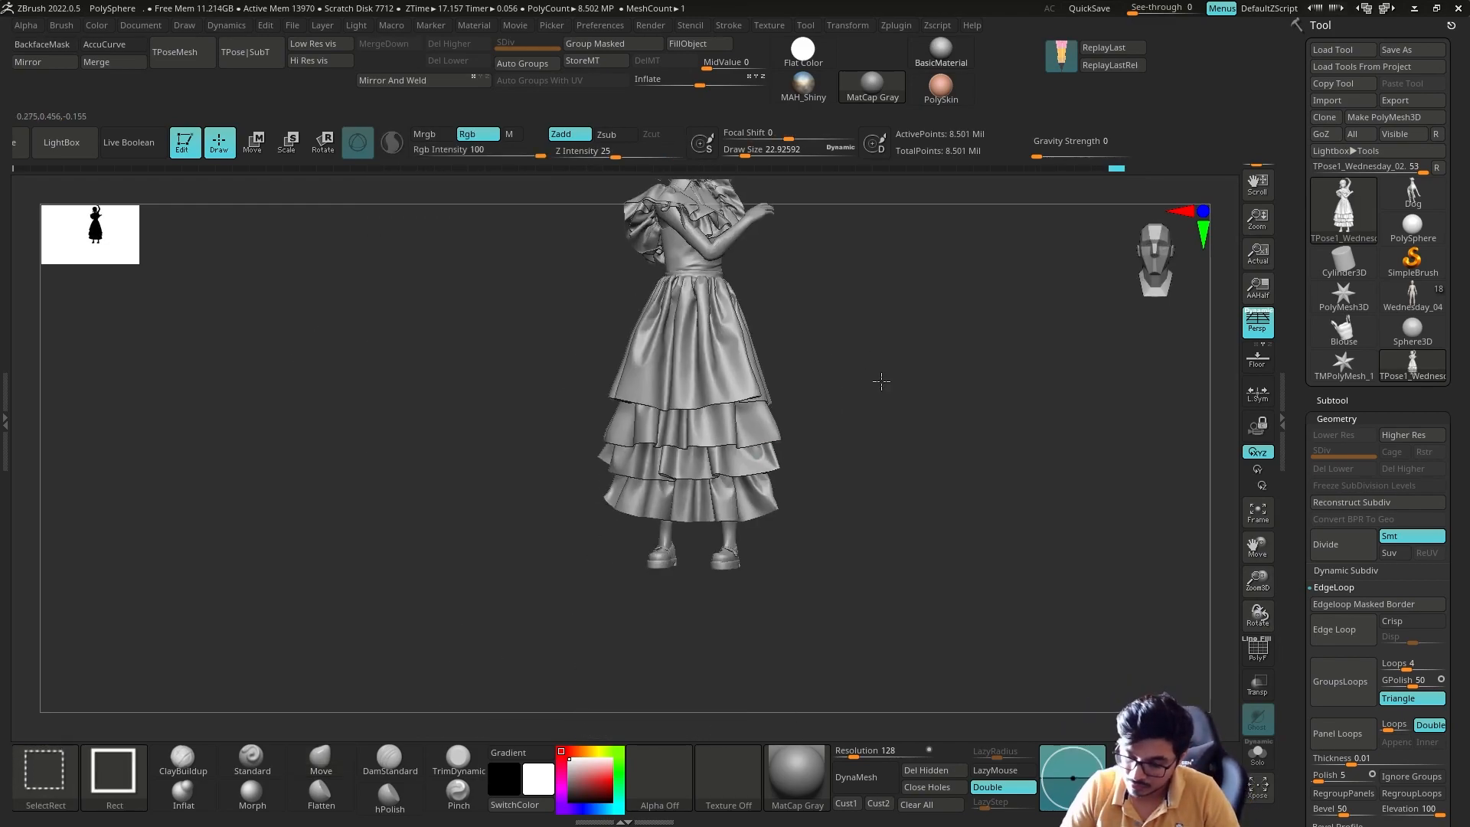
pyautogui.keyDown('ctrl'); pyautogui.keyDown('shift'); pyautogui.moveTo(866, 354); pyautogui.dragTo(880, 375); pyautogui.keyUp('shift'); pyautogui.keyUp('ctrl')
pyautogui.keyDown('alt'); pyautogui.moveTo(880, 375); pyautogui.dragTo(953, 309, button='right'); pyautogui.keyUp('alt')
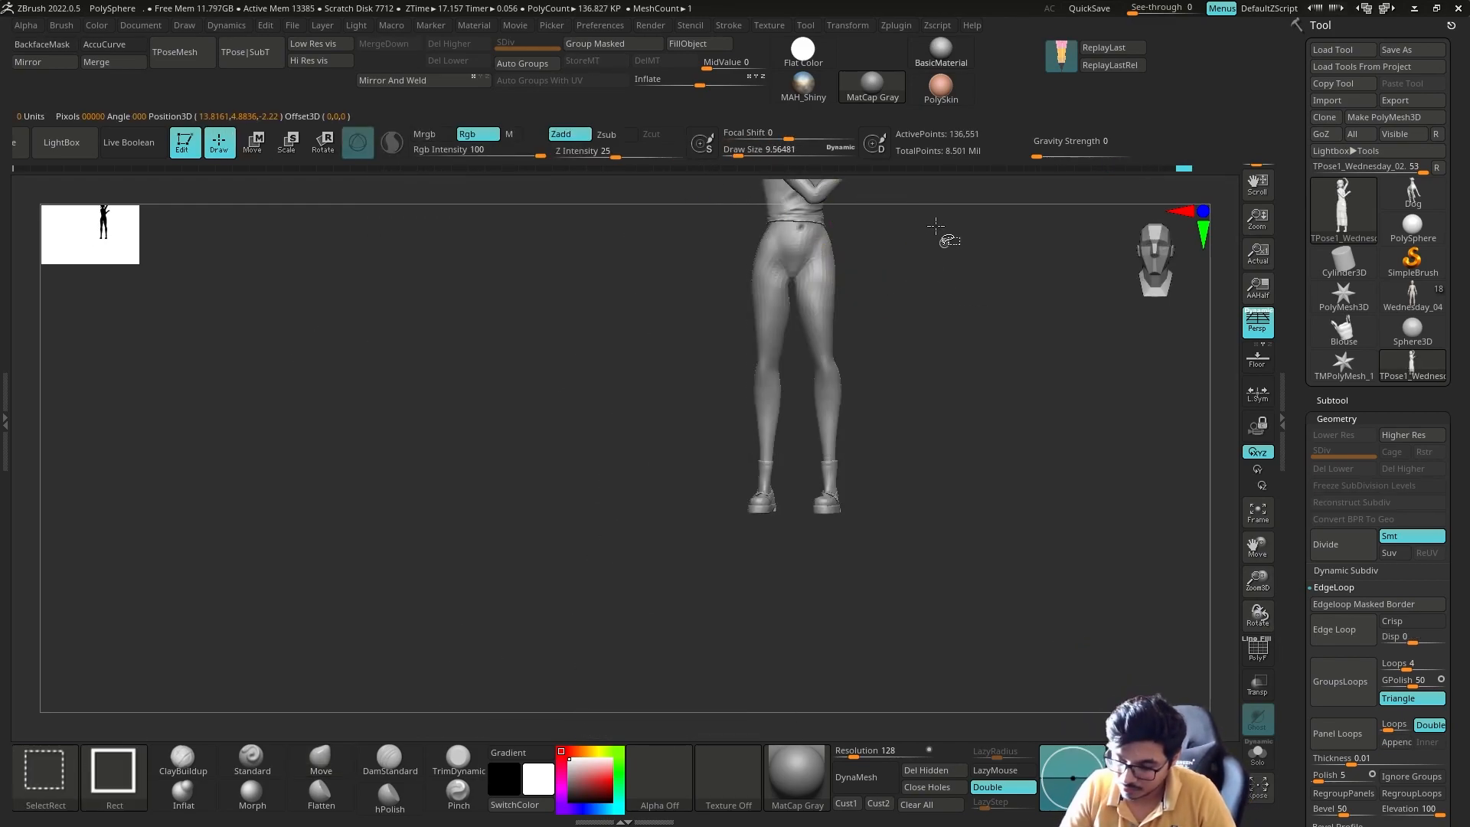
pyautogui.keyDown('ctrl'); pyautogui.moveTo(948, 408); pyautogui.dragTo(987, 375, button='right'); pyautogui.keyUp('ctrl')
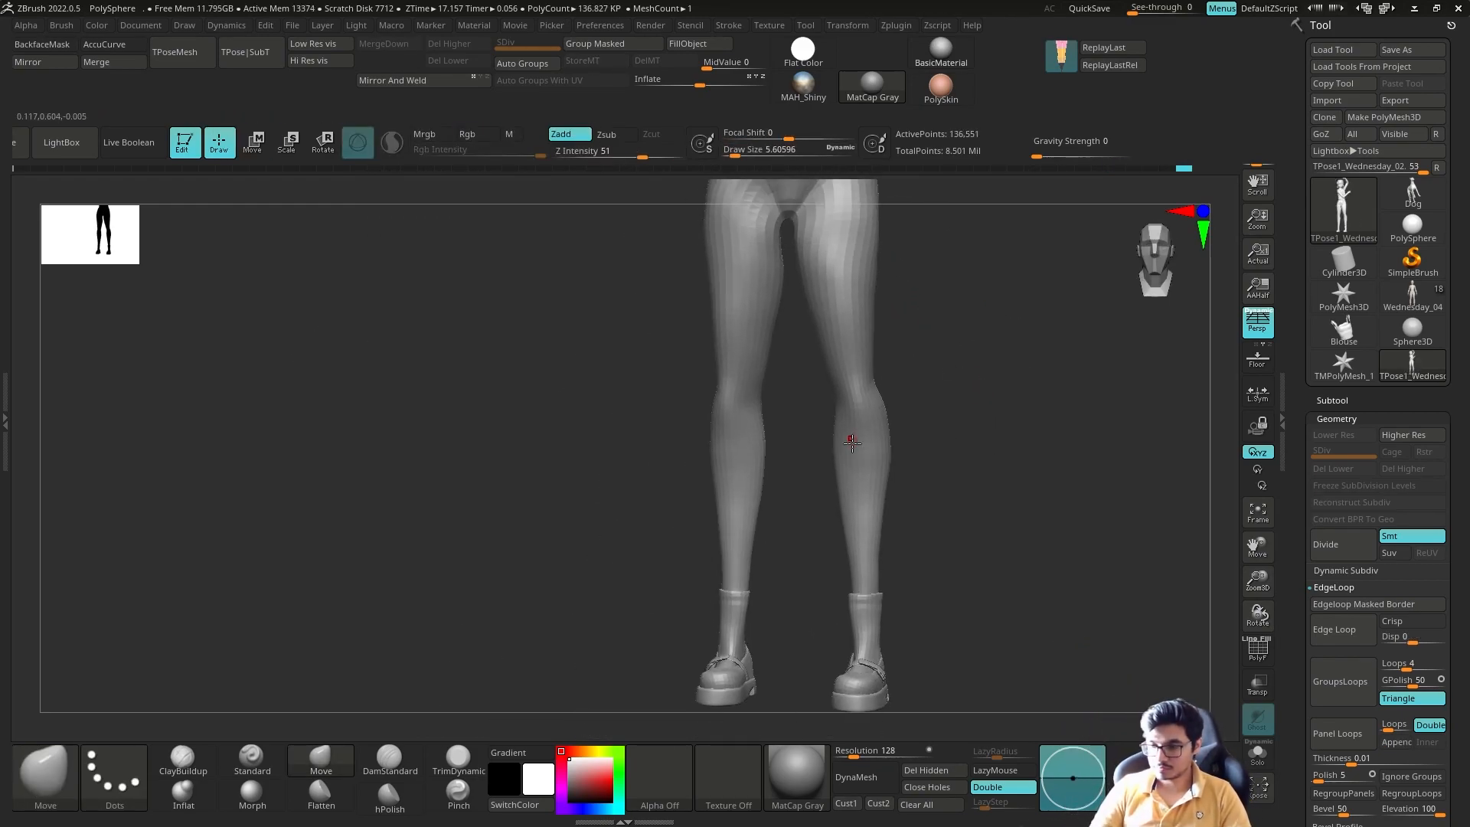
# Mask everything except the front leg and rotate it inward from the hip.
pyautogui.press('w')
pyautogui.moveTo(855, 308); pyautogui.dragTo(996, 274, button='right')
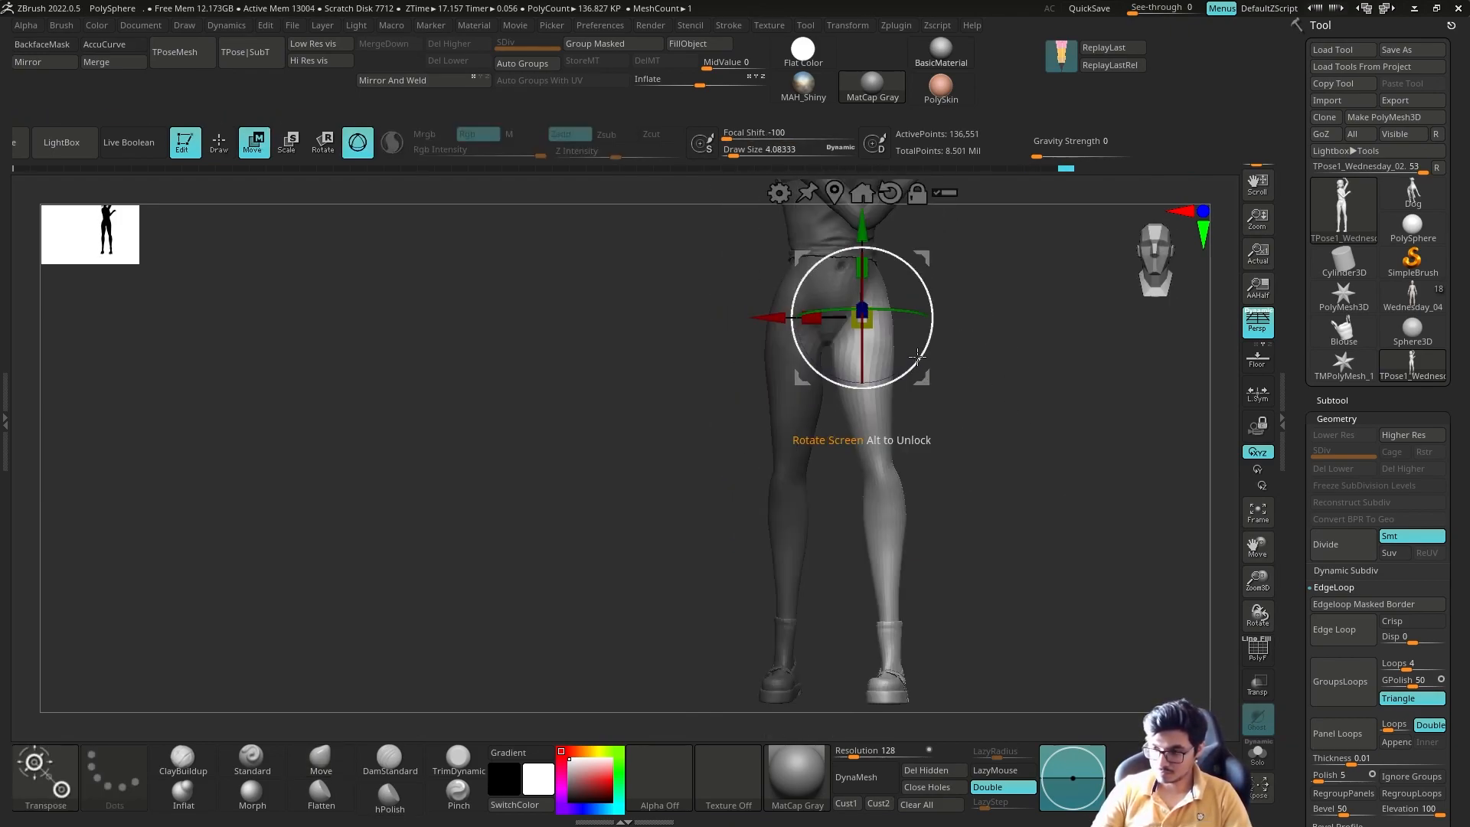
pyautogui.press('q')
pyautogui.moveTo(902, 366); pyautogui.dragTo(958, 395, button='right')
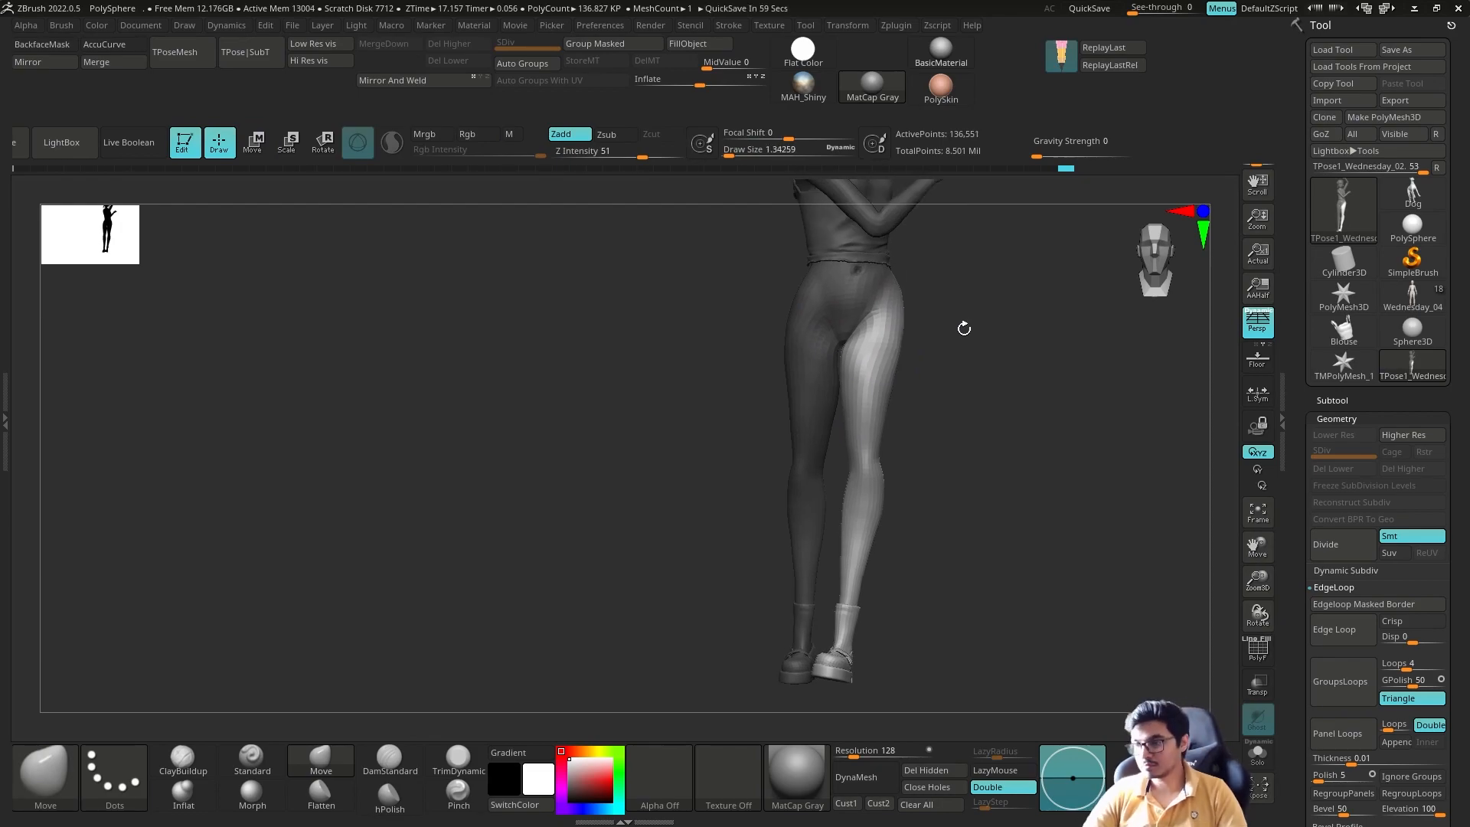
pyautogui.moveTo(960, 327); pyautogui.dragTo(971, 376, button='right')
# Clear the mask, isolate the other leg with a lasso mask and swing it backward from the hip.
pyautogui.keyDown('ctrl'); pyautogui.moveTo(968, 393); pyautogui.dragTo(988, 418); pyautogui.keyUp('ctrl')
pyautogui.press('w')
pyautogui.keyDown('ctrl'); pyautogui.moveTo(899, 327); pyautogui.dragTo(883, 320); pyautogui.keyUp('ctrl')
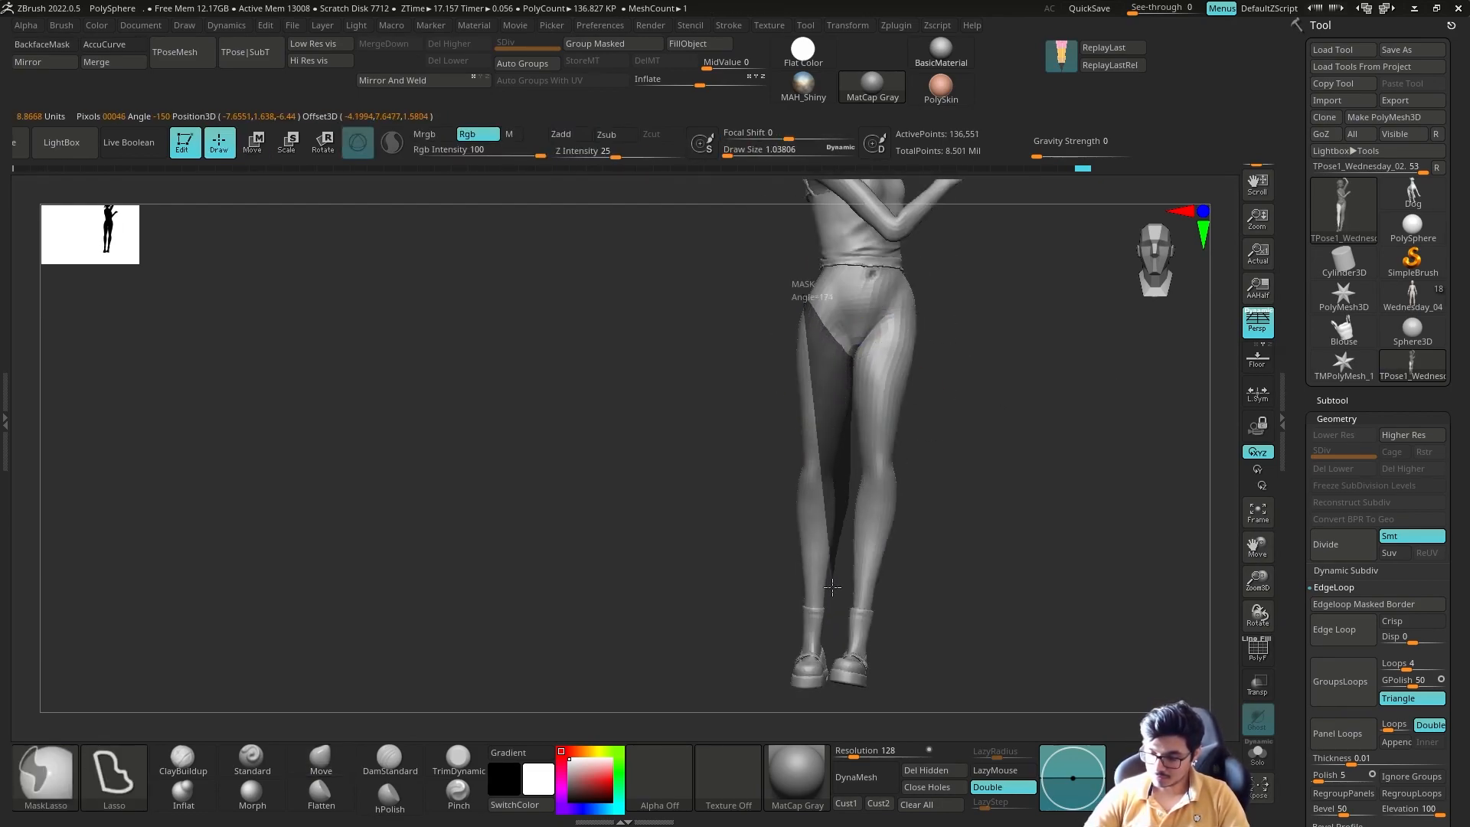
pyautogui.keyDown('ctrl'); pyautogui.click(842, 393); pyautogui.keyUp('ctrl')
pyautogui.keyDown('ctrl'); pyautogui.moveTo(848, 352); pyautogui.dragTo(893, 384, button='right'); pyautogui.keyUp('ctrl')
pyautogui.keyDown('ctrl'); pyautogui.moveTo(893, 384); pyautogui.dragTo(1116, 452); pyautogui.keyUp('ctrl')
pyautogui.press('w')
pyautogui.moveTo(1135, 375); pyautogui.dragTo(1210, 367, button='right')
pyautogui.keyDown('ctrl'); pyautogui.moveTo(1194, 367); pyautogui.dragTo(1172, 321, button='right'); pyautogui.keyUp('ctrl')
pyautogui.moveTo(909, 380); pyautogui.dragTo(906, 379)
pyautogui.moveTo(906, 381); pyautogui.dragTo(961, 342, button='right')
# Bend the rear leg backward at the knee by rotating the unmasked lower leg.
pyautogui.press('q')
pyautogui.press('s')
pyautogui.moveTo(962, 341)
pyautogui.keyDown('alt'); pyautogui.mouseDown(button='right')
pyautogui.moveTo(960, 380)
pyautogui.moveTo(847, 466)
pyautogui.mouseUp(button='right'); pyautogui.keyUp('alt')
pyautogui.moveTo(794, 397); pyautogui.dragTo(840, 416)
pyautogui.press('q')
pyautogui.press('s')
pyautogui.moveTo(973, 427); pyautogui.dragTo(1049, 427, button='right')
pyautogui.press('w')
pyautogui.moveTo(852, 403); pyautogui.dragTo(851, 406)
pyautogui.press('q')
pyautogui.moveTo(887, 414)
pyautogui.mouseDown(button='right')
pyautogui.moveTo(906, 493)
pyautogui.moveTo(954, 467)
pyautogui.mouseUp(button='right')
# Rotate the rear foot at the ankle into a raised dance step.
pyautogui.press('w')
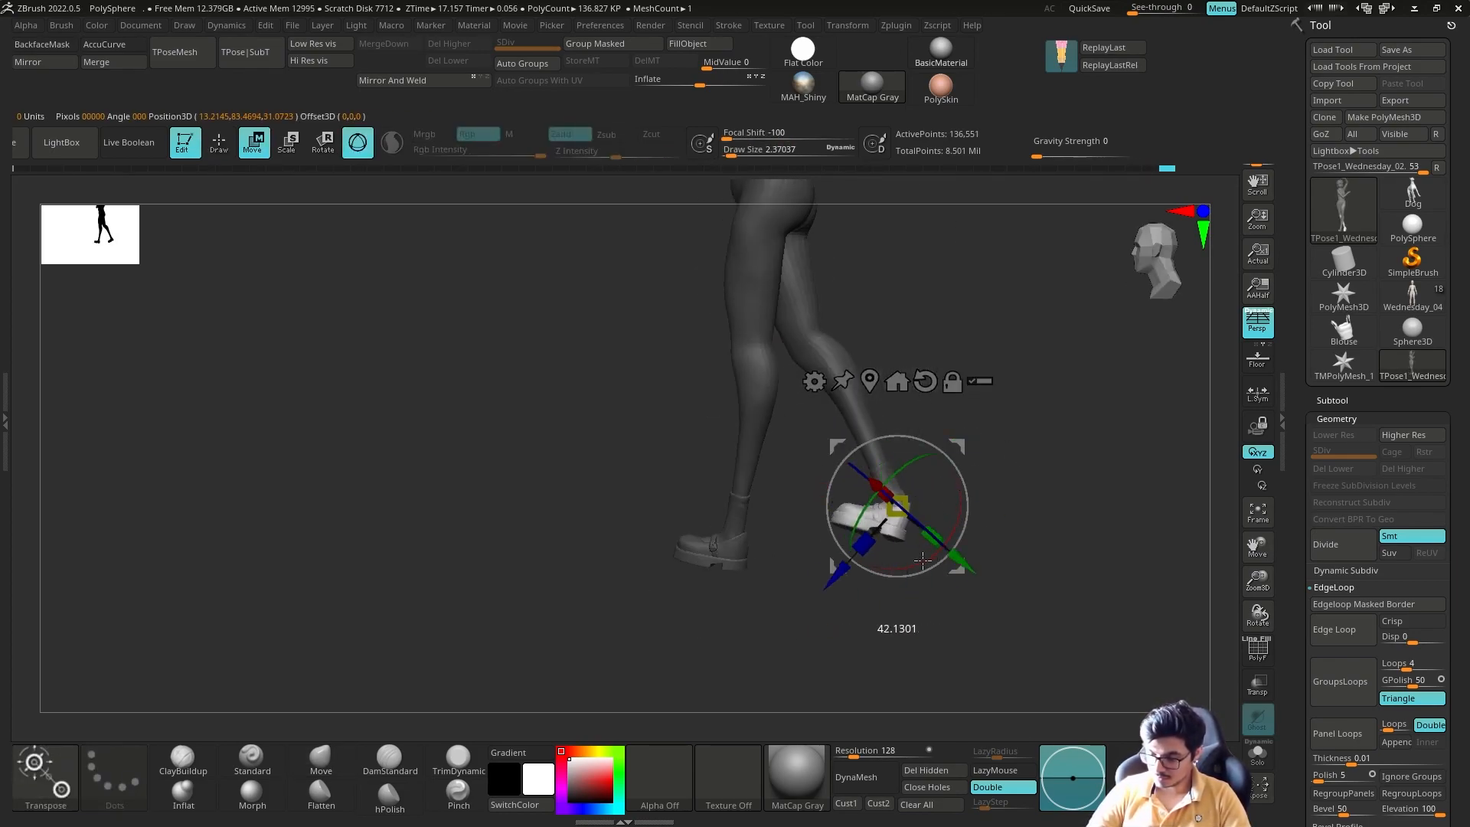
pyautogui.moveTo(936, 551); pyautogui.dragTo(958, 515)
pyautogui.press('q')
pyautogui.keyDown('ctrl'); pyautogui.moveTo(1010, 464); pyautogui.dragTo(1044, 502, button='right'); pyautogui.keyUp('ctrl')
pyautogui.press('w')
pyautogui.moveTo(948, 546); pyautogui.dragTo(962, 494)
pyautogui.press('q')
pyautogui.moveTo(1011, 429); pyautogui.dragTo(1100, 406, button='right')
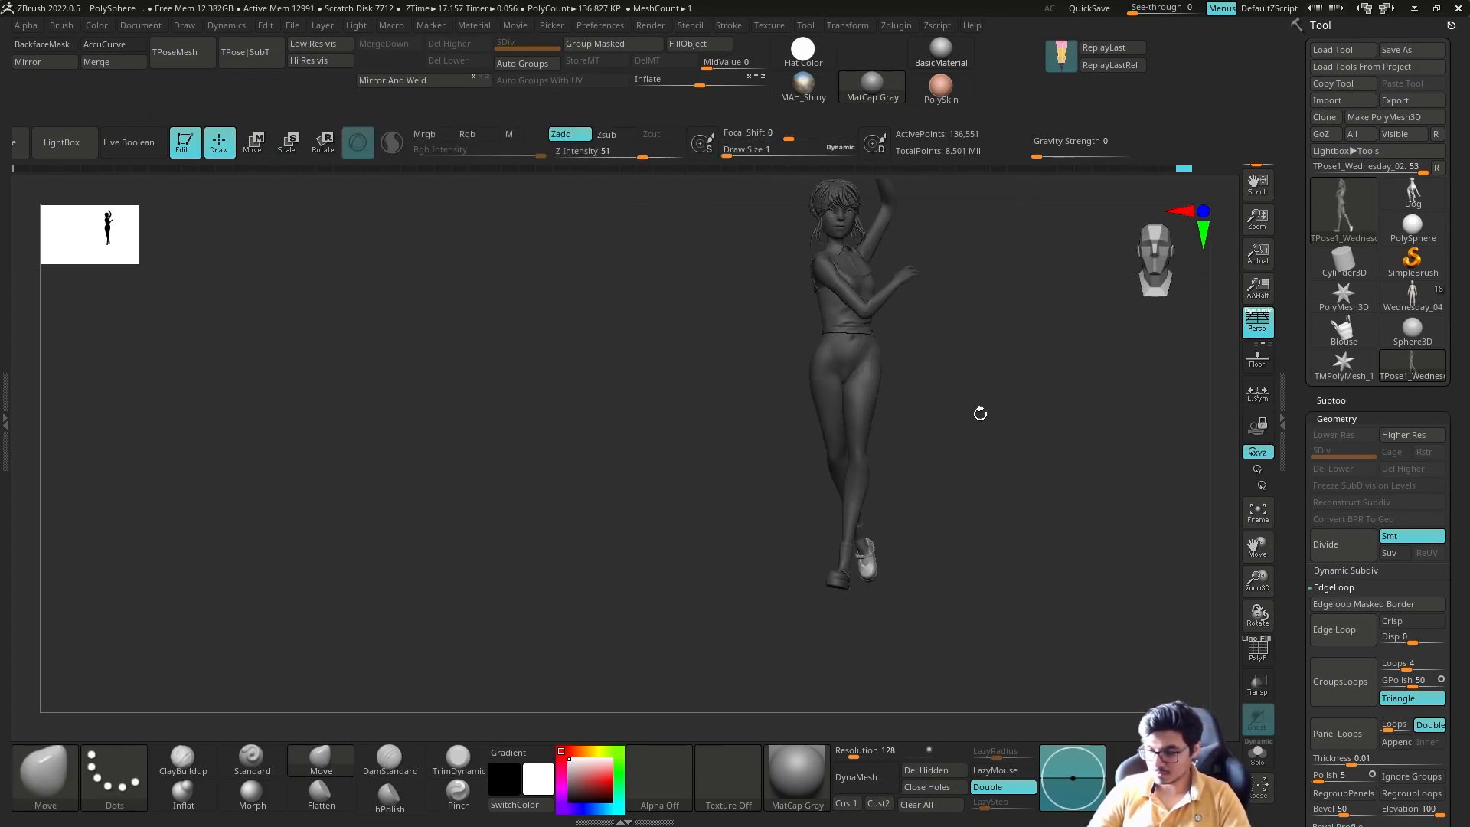
# Show the whole figure with the dress and append a cube as a new subtool.
pyautogui.click(1353, 392)
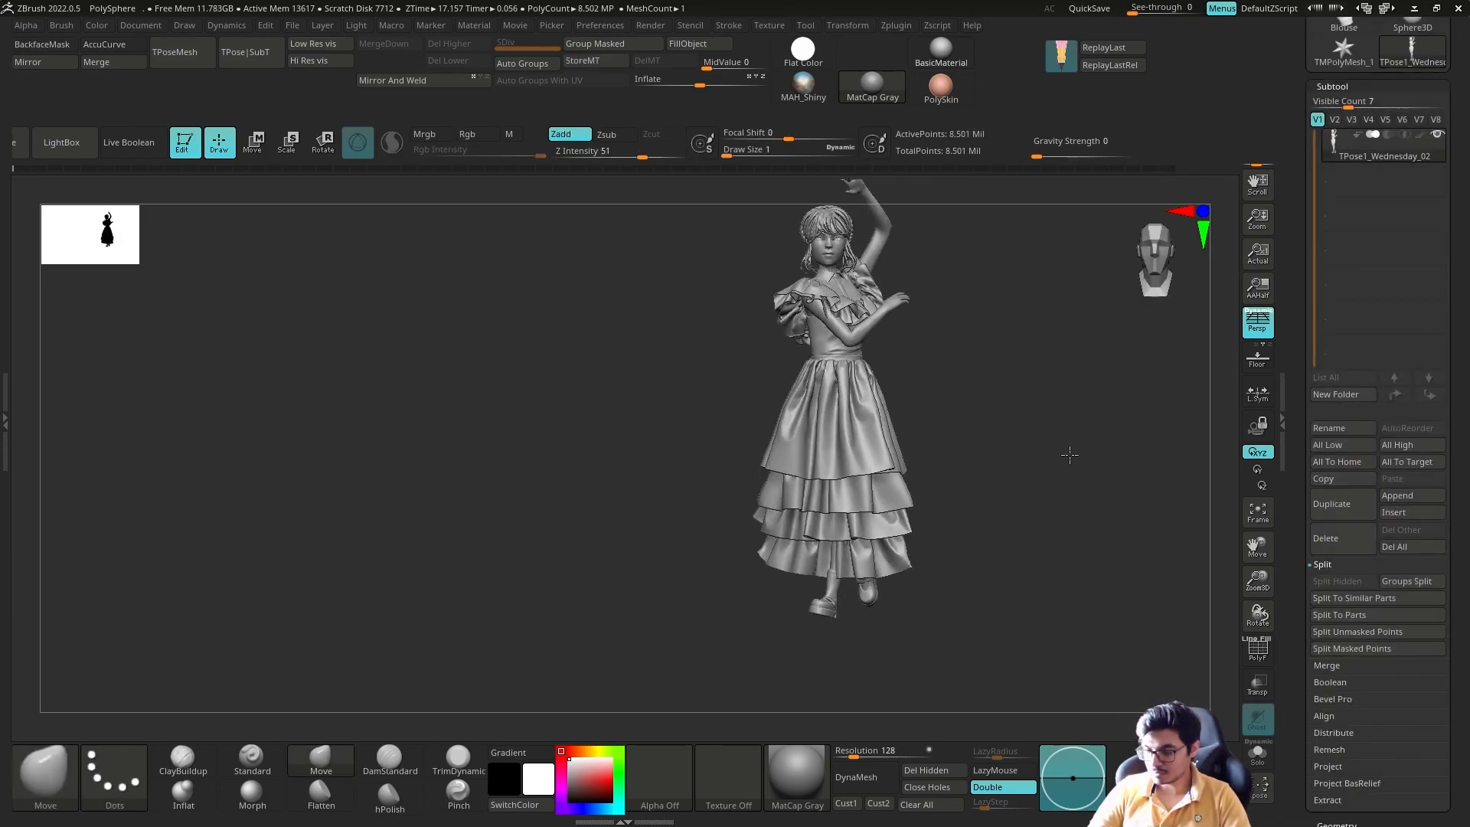
pyautogui.moveTo(1071, 480); pyautogui.dragTo(969, 524, button='right')
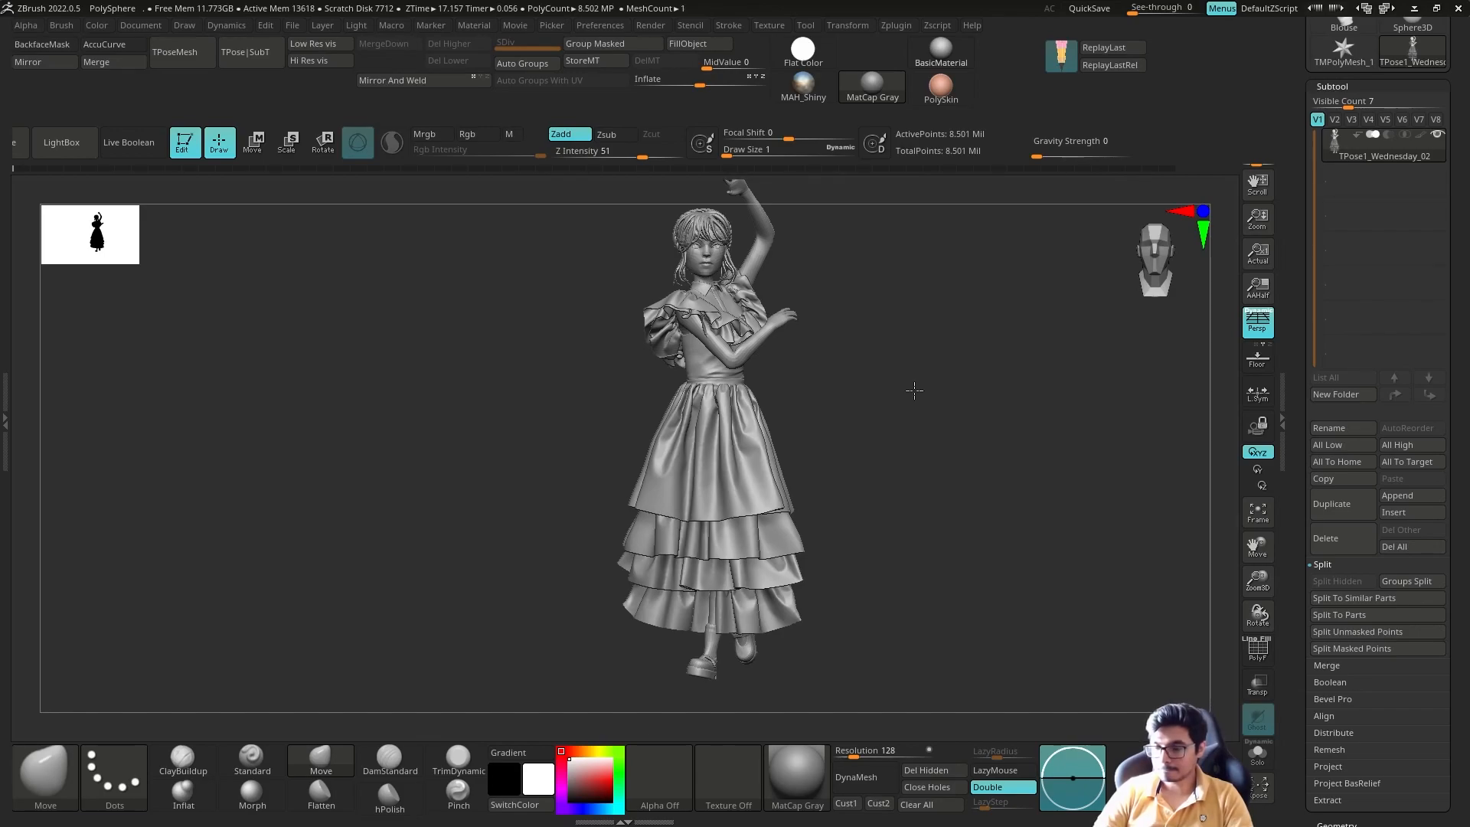
pyautogui.keyDown('alt'); pyautogui.moveTo(919, 385); pyautogui.dragTo(919, 295, button='right'); pyautogui.keyUp('alt')
pyautogui.click(1398, 453)
pyautogui.click(984, 459)
pyautogui.keyDown('alt'); pyautogui.click(988, 421); pyautogui.keyUp('alt')
# Scale the cube into a flat ground slab beneath the figure's feet.
pyautogui.keyDown('ctrl'); pyautogui.moveTo(1083, 410); pyautogui.dragTo(1057, 337, button='right'); pyautogui.keyUp('ctrl')
pyautogui.press('r')
pyautogui.moveTo(731, 408); pyautogui.dragTo(732, 451)
pyautogui.moveTo(732, 366); pyautogui.dragTo(732, 536)
pyautogui.press('q')
# Turn off perspective, select the figure's subtool and isolate the front shoe with an inverted lasso mask.
pyautogui.moveTo(1018, 414)
pyautogui.keyDown('ctrl'); pyautogui.mouseDown(button='right')
pyautogui.moveTo(1037, 463)
pyautogui.moveTo(977, 460)
pyautogui.moveTo(1014, 391)
pyautogui.moveTo(947, 450)
pyautogui.moveTo(827, 490)
pyautogui.moveTo(788, 483)
pyautogui.moveTo(712, 528)
pyautogui.mouseUp(button='right'); pyautogui.keyUp('ctrl')
pyautogui.press('p')
pyautogui.press('w')
pyautogui.press('q')
pyautogui.keyDown('alt'); pyautogui.click(820, 525); pyautogui.keyUp('alt')
pyautogui.hotkey('alt', 's')
pyautogui.keyDown('ctrl'); pyautogui.moveTo(702, 545); pyautogui.dragTo(563, 582); pyautogui.keyUp('ctrl')
pyautogui.moveTo(651, 582); pyautogui.dragTo(612, 555, button='right')
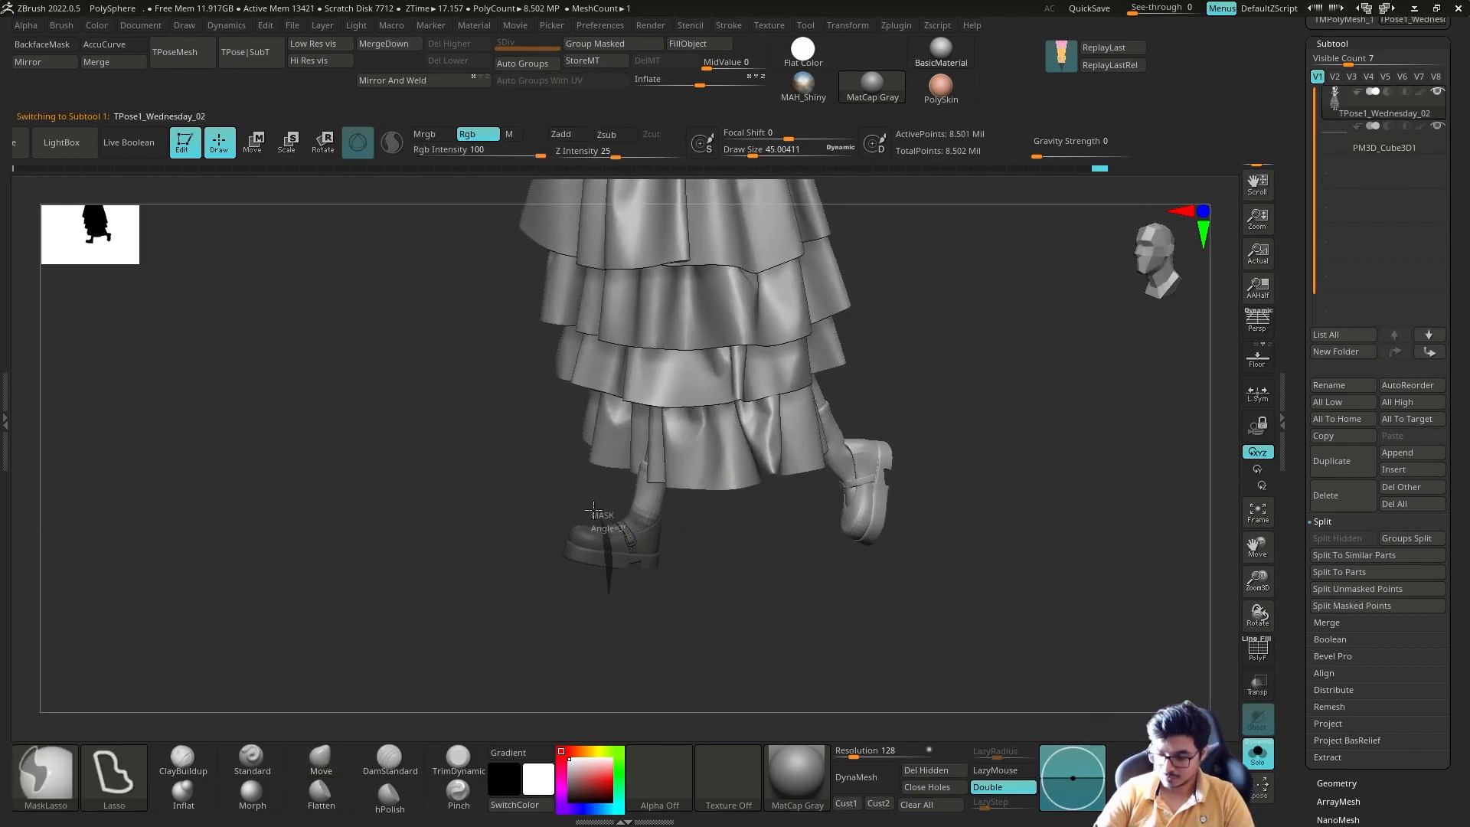
pyautogui.keyDown('ctrl'); pyautogui.click(748, 574); pyautogui.keyUp('ctrl')
# Place the gizmo pivot on the front foot and rotate the shoe to sit level on the ground.
pyautogui.press('w')
pyautogui.moveTo(748, 578)
pyautogui.mouseDown(button='right')
pyautogui.moveTo(835, 578)
pyautogui.moveTo(754, 582)
pyautogui.mouseUp(button='right')
pyautogui.keyDown('alt'); pyautogui.click(744, 555); pyautogui.keyUp('alt')
pyautogui.keyDown('alt'); pyautogui.click(842, 539); pyautogui.keyUp('alt')
pyautogui.moveTo(897, 556); pyautogui.dragTo(902, 545)
pyautogui.press('q')
# Adjust the foot area with the Move brush and clear the mask.
pyautogui.moveTo(995, 452)
pyautogui.mouseDown(button='right')
pyautogui.moveTo(1092, 426)
pyautogui.moveTo(1080, 443)
pyautogui.moveTo(1123, 443)
pyautogui.moveTo(1103, 474)
pyautogui.mouseUp(button='right')
pyautogui.hotkey('alt', 's')
pyautogui.moveTo(1102, 475)
pyautogui.keyDown('ctrl'); pyautogui.mouseDown(button='right')
pyautogui.moveTo(983, 425)
pyautogui.moveTo(1018, 528)
pyautogui.mouseUp(button='right'); pyautogui.keyUp('ctrl')
pyautogui.press('s')
pyautogui.moveTo(769, 521); pyautogui.dragTo(761, 521)
pyautogui.keyDown('ctrl'); pyautogui.moveTo(1049, 460); pyautogui.dragTo(1080, 490); pyautogui.keyUp('ctrl')
pyautogui.moveTo(1095, 497)
pyautogui.mouseDown(button='right')
pyautogui.moveTo(1072, 540)
pyautogui.moveTo(995, 555)
pyautogui.moveTo(1017, 469)
pyautogui.moveTo(1072, 428)
pyautogui.moveTo(1092, 528)
pyautogui.moveTo(1057, 468)
pyautogui.mouseUp(button='right')
pyautogui.moveTo(949, 501); pyautogui.dragTo(935, 502)
pyautogui.keyDown('ctrl'); pyautogui.moveTo(383, 490); pyautogui.dragTo(325, 447, button='right'); pyautogui.keyUp('ctrl')
pyautogui.moveTo(1126, 437); pyautogui.dragTo(1003, 506, button='right')
# Turn perspective back on, isolate the body, mask all but the front leg and rotate it slightly at the hip.
pyautogui.press('p')
pyautogui.keyDown('alt'); pyautogui.moveTo(1110, 528); pyautogui.dragTo(976, 564, button='right'); pyautogui.keyUp('alt')
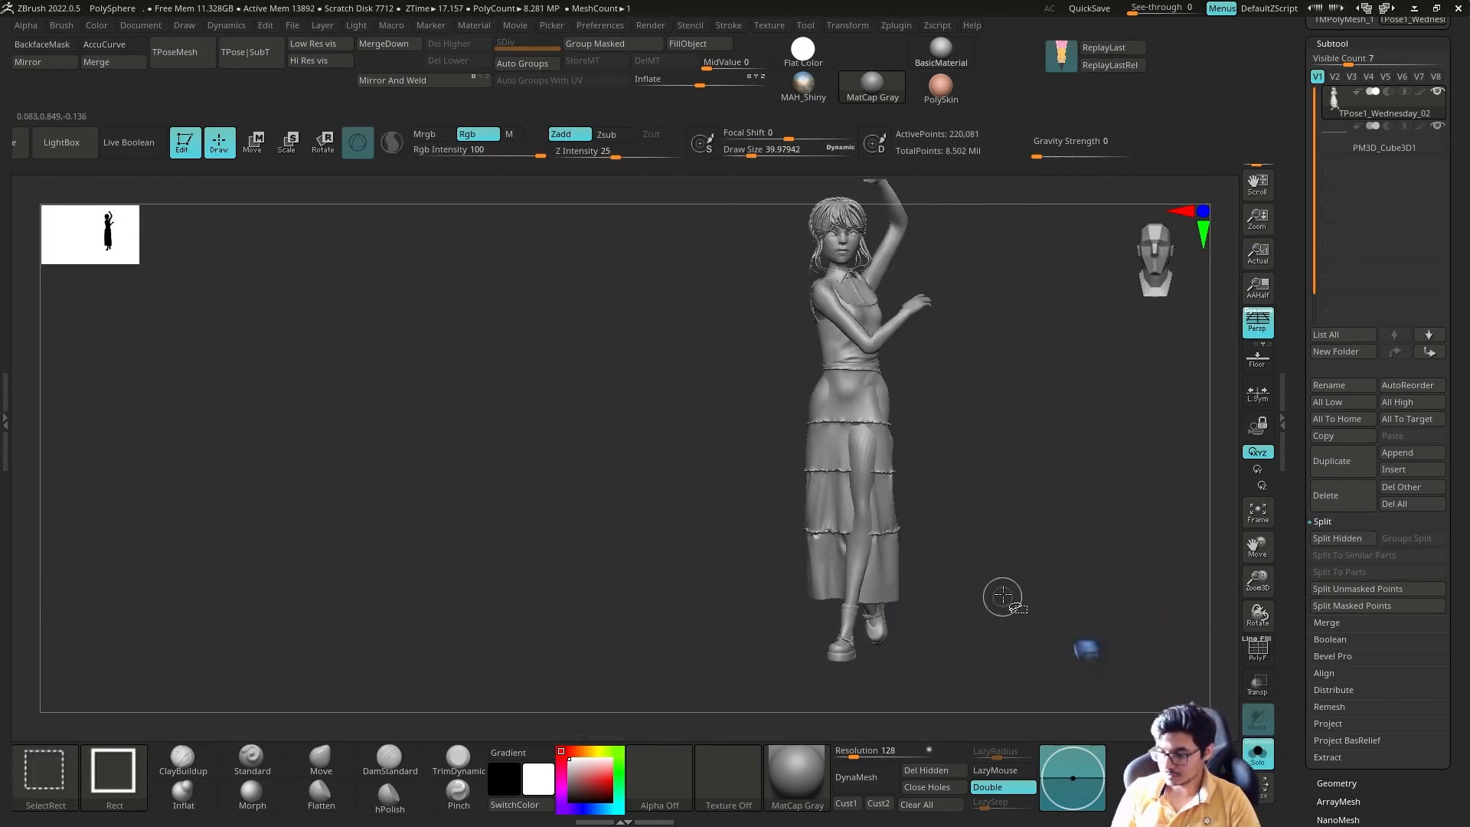
pyautogui.keyDown('ctrl'); pyautogui.moveTo(886, 406); pyautogui.dragTo(880, 429); pyautogui.keyUp('ctrl')
pyautogui.keyDown('ctrl'); pyautogui.click(988, 475); pyautogui.keyUp('ctrl')
pyautogui.press('q')
pyautogui.moveTo(1003, 498); pyautogui.dragTo(926, 501, button='right')
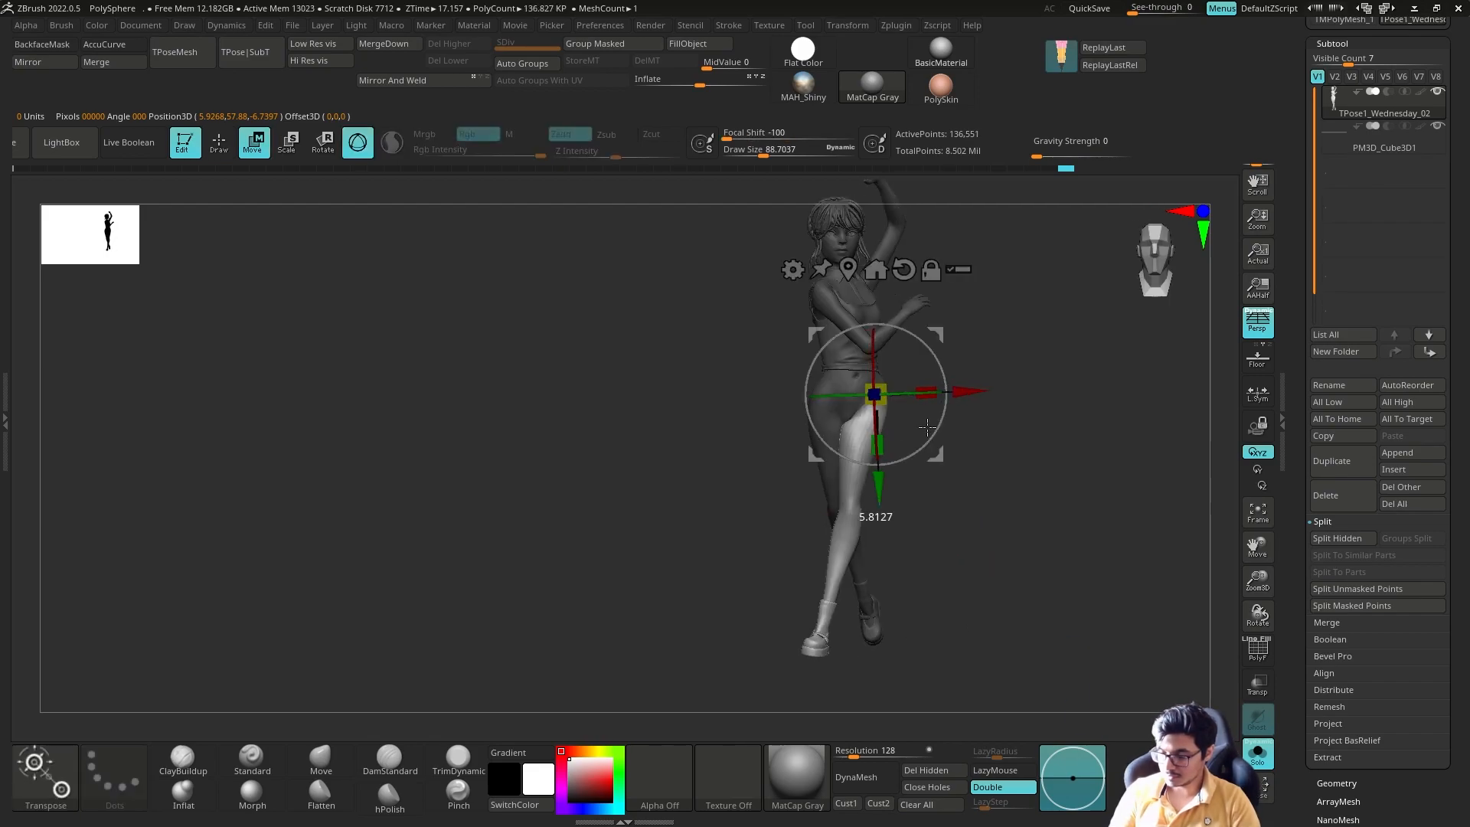
pyautogui.moveTo(971, 448); pyautogui.dragTo(1072, 463, button='right')
pyautogui.keyDown('ctrl'); pyautogui.moveTo(1072, 463); pyautogui.dragTo(967, 567, button='right'); pyautogui.keyUp('ctrl')
# Delete the ground cube subtool.
pyautogui.moveTo(1303, 322); pyautogui.dragTo(1302, 503)
pyautogui.click(1384, 328)
pyautogui.click(1343, 676)
pyautogui.click(1264, 718)
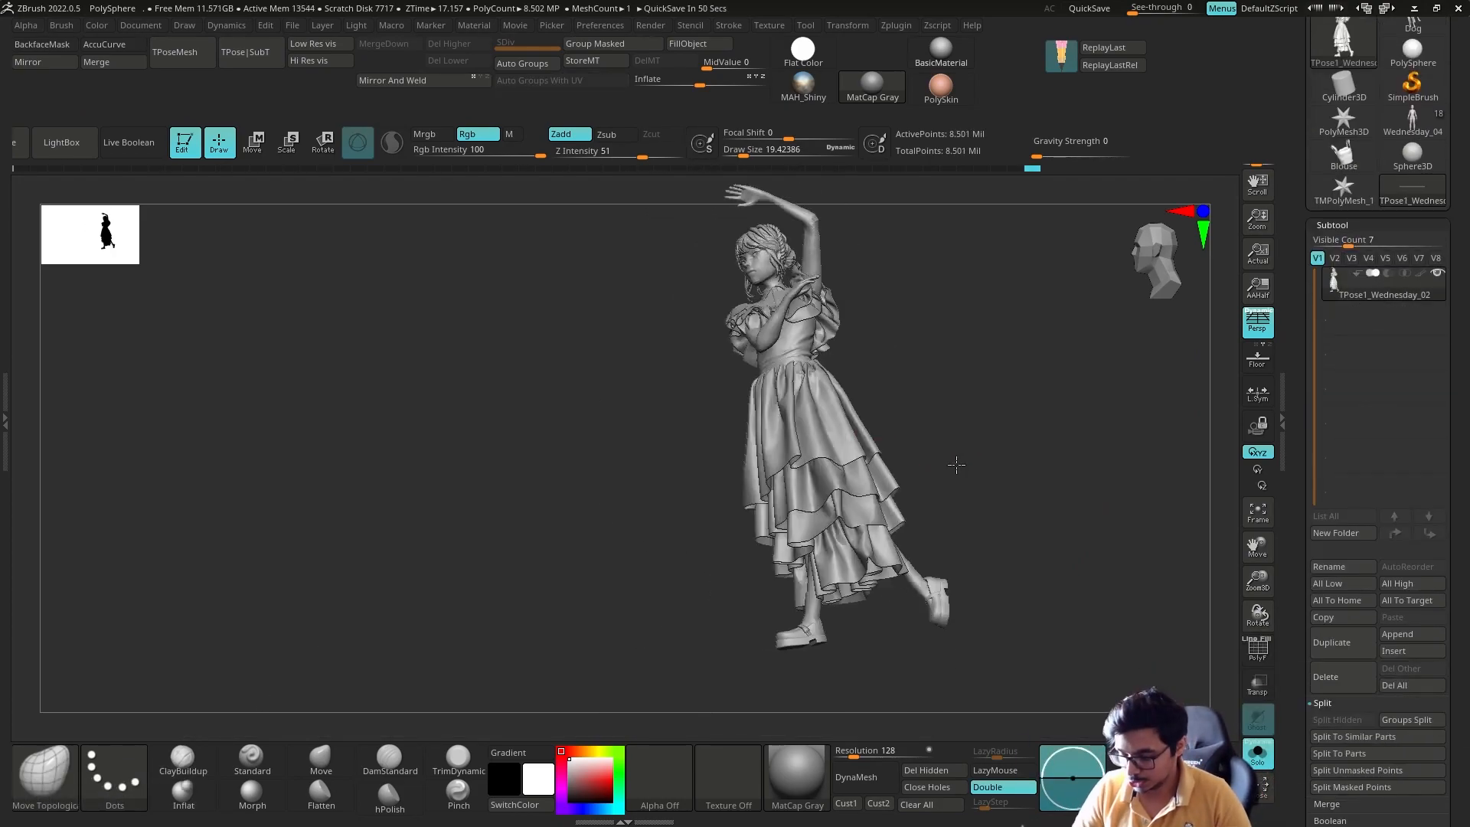
# Isolate parts of the skirt and lasso-mask the area to protect while reshaping it.
pyautogui.moveTo(955, 462)
pyautogui.mouseDown(button='right')
pyautogui.moveTo(1031, 444)
pyautogui.moveTo(1050, 409)
pyautogui.mouseUp(button='right')
pyautogui.keyDown('ctrl'); pyautogui.keyDown('shift'); pyautogui.click(845, 421); pyautogui.keyUp('shift'); pyautogui.keyUp('ctrl')
pyautogui.moveTo(995, 421)
pyautogui.keyDown('ctrl'); pyautogui.keyDown('shift'); pyautogui.mouseDown()
pyautogui.moveTo(968, 449)
pyautogui.moveTo(1017, 423)
pyautogui.mouseUp(); pyautogui.keyUp('shift'); pyautogui.keyUp('ctrl')
pyautogui.press('s')
pyautogui.moveTo(1017, 424); pyautogui.dragTo(1019, 469, button='right')
pyautogui.keyDown('ctrl'); pyautogui.keyDown('shift'); pyautogui.click(1026, 422); pyautogui.keyUp('shift'); pyautogui.keyUp('ctrl')
pyautogui.keyDown('ctrl'); pyautogui.moveTo(886, 378); pyautogui.dragTo(787, 237); pyautogui.keyUp('ctrl')
pyautogui.keyDown('ctrl'); pyautogui.moveTo(788, 236); pyautogui.dragTo(787, 318, button='right'); pyautogui.keyUp('ctrl')
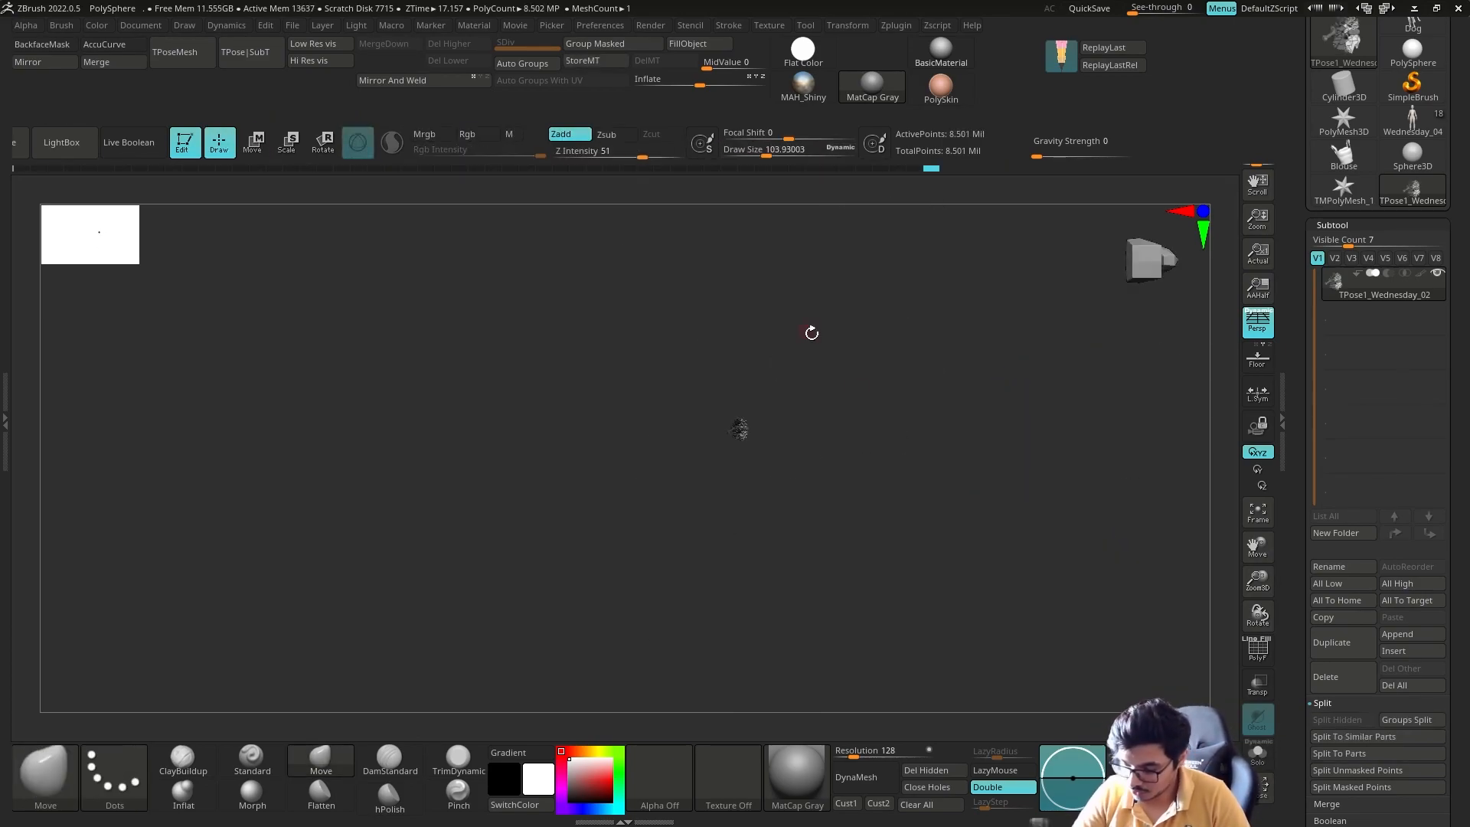
pyautogui.moveTo(732, 479)
pyautogui.mouseDown(button='right')
pyautogui.moveTo(860, 443)
pyautogui.moveTo(932, 315)
pyautogui.moveTo(978, 315)
pyautogui.moveTo(1024, 266)
pyautogui.moveTo(983, 345)
pyautogui.moveTo(867, 413)
pyautogui.mouseUp(button='right')
pyautogui.keyDown('ctrl'); pyautogui.keyDown('shift'); pyautogui.click(932, 315); pyautogui.keyUp('shift'); pyautogui.keyUp('ctrl')
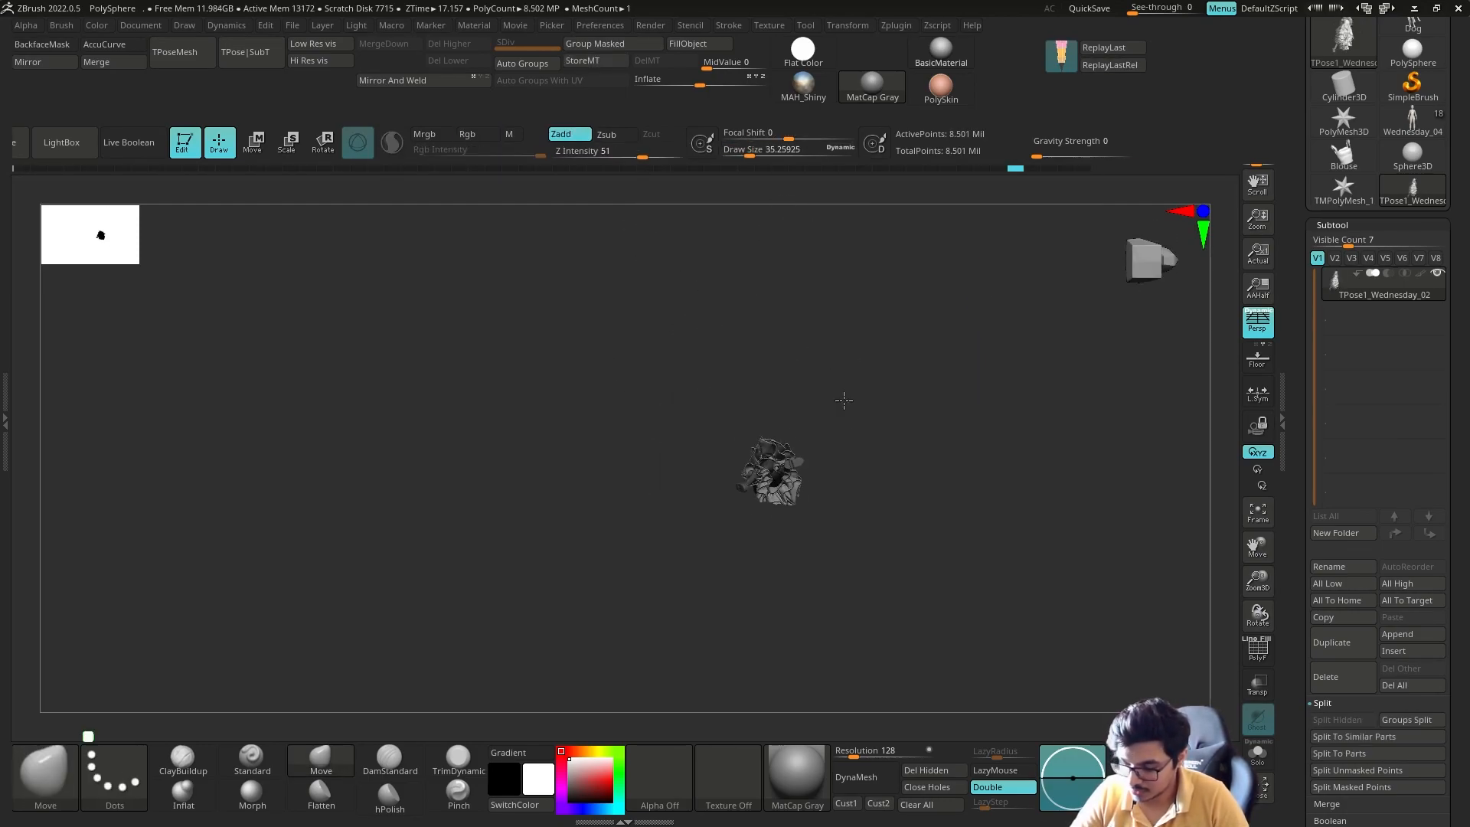
# Mask part of the skirt from below and pull its layers with the Move brush to follow the legs.
pyautogui.keyDown('ctrl'); pyautogui.moveTo(780, 532); pyautogui.dragTo(772, 490); pyautogui.keyUp('ctrl')
pyautogui.moveTo(858, 429); pyautogui.dragTo(903, 350, button='right')
pyautogui.press('s')
pyautogui.moveTo(903, 351); pyautogui.dragTo(935, 351)
pyautogui.moveTo(936, 351); pyautogui.dragTo(807, 322, button='right')
pyautogui.moveTo(807, 322); pyautogui.dragTo(755, 344)
pyautogui.moveTo(857, 402)
pyautogui.mouseDown(button='right')
pyautogui.moveTo(875, 372)
pyautogui.moveTo(800, 388)
pyautogui.mouseUp(button='right')
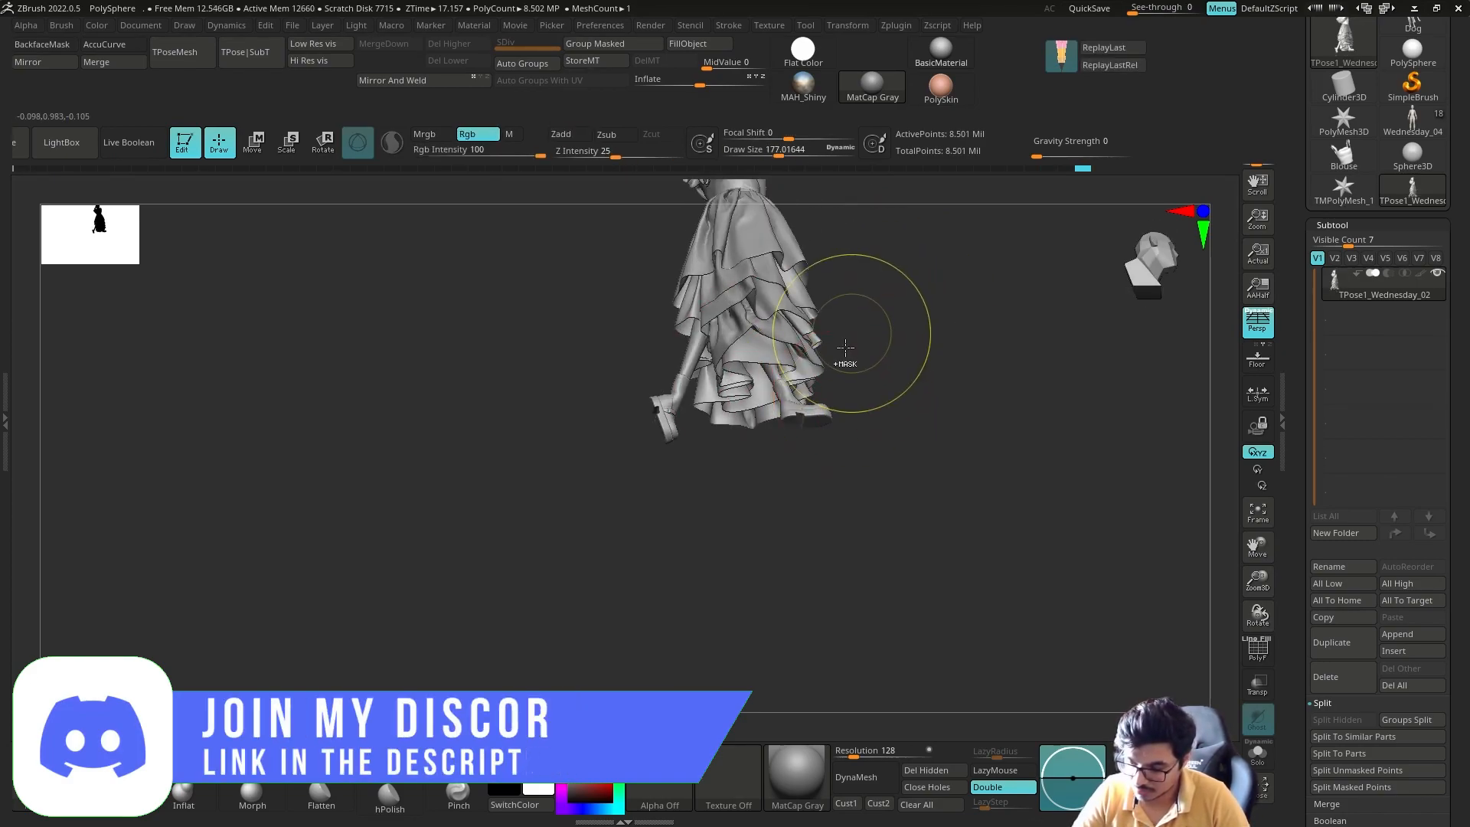
# Isolate another skirt layer, mask part of it from below and move its folds to fit the pose.
pyautogui.press('s')
pyautogui.keyDown('ctrl'); pyautogui.keyDown('shift'); pyautogui.click(765, 268); pyautogui.keyUp('shift'); pyautogui.keyUp('ctrl')
pyautogui.keyDown('ctrl'); pyautogui.keyDown('shift'); pyautogui.click(739, 239); pyautogui.keyUp('shift'); pyautogui.keyUp('ctrl')
pyautogui.keyDown('ctrl'); pyautogui.keyDown('shift'); pyautogui.moveTo(904, 276); pyautogui.dragTo(913, 352); pyautogui.keyUp('shift'); pyautogui.keyUp('ctrl')
pyautogui.moveTo(913, 352); pyautogui.dragTo(884, 278, button='right')
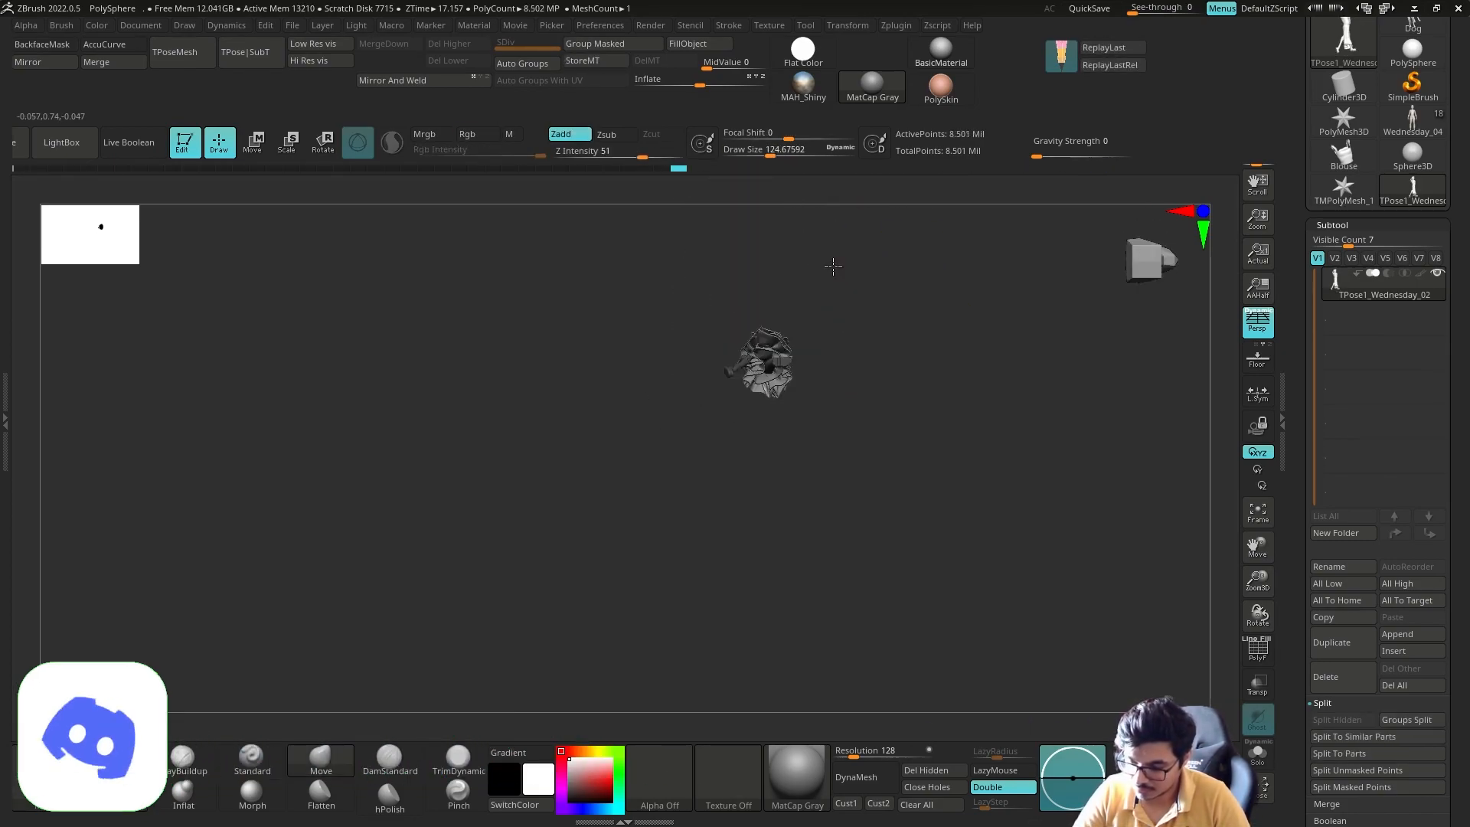
pyautogui.keyDown('ctrl'); pyautogui.moveTo(808, 295); pyautogui.dragTo(765, 432); pyautogui.keyUp('ctrl')
pyautogui.moveTo(826, 368)
pyautogui.mouseDown(button='right')
pyautogui.moveTo(871, 310)
pyautogui.moveTo(895, 334)
pyautogui.moveTo(872, 349)
pyautogui.mouseUp(button='right')
pyautogui.press('s')
pyautogui.moveTo(747, 430); pyautogui.dragTo(724, 414)
# Adjust the lower skirt ruffles around the legs with the Move brush and show the whole figure.
pyautogui.moveTo(825, 368); pyautogui.dragTo(766, 475, button='right')
pyautogui.keyDown('ctrl'); pyautogui.moveTo(765, 475); pyautogui.dragTo(715, 432, button='right'); pyautogui.keyUp('ctrl')
pyautogui.moveTo(801, 405); pyautogui.dragTo(773, 337, button='right')
pyautogui.press('s')
pyautogui.moveTo(749, 458); pyautogui.dragTo(757, 457)
pyautogui.moveTo(802, 412); pyautogui.dragTo(831, 482, button='right')
pyautogui.keyDown('ctrl'); pyautogui.keyDown('shift'); pyautogui.click(728, 440); pyautogui.keyUp('shift'); pyautogui.keyUp('ctrl')
pyautogui.keyDown('ctrl'); pyautogui.keyDown('shift'); pyautogui.click(839, 399); pyautogui.keyUp('shift'); pyautogui.keyUp('ctrl')
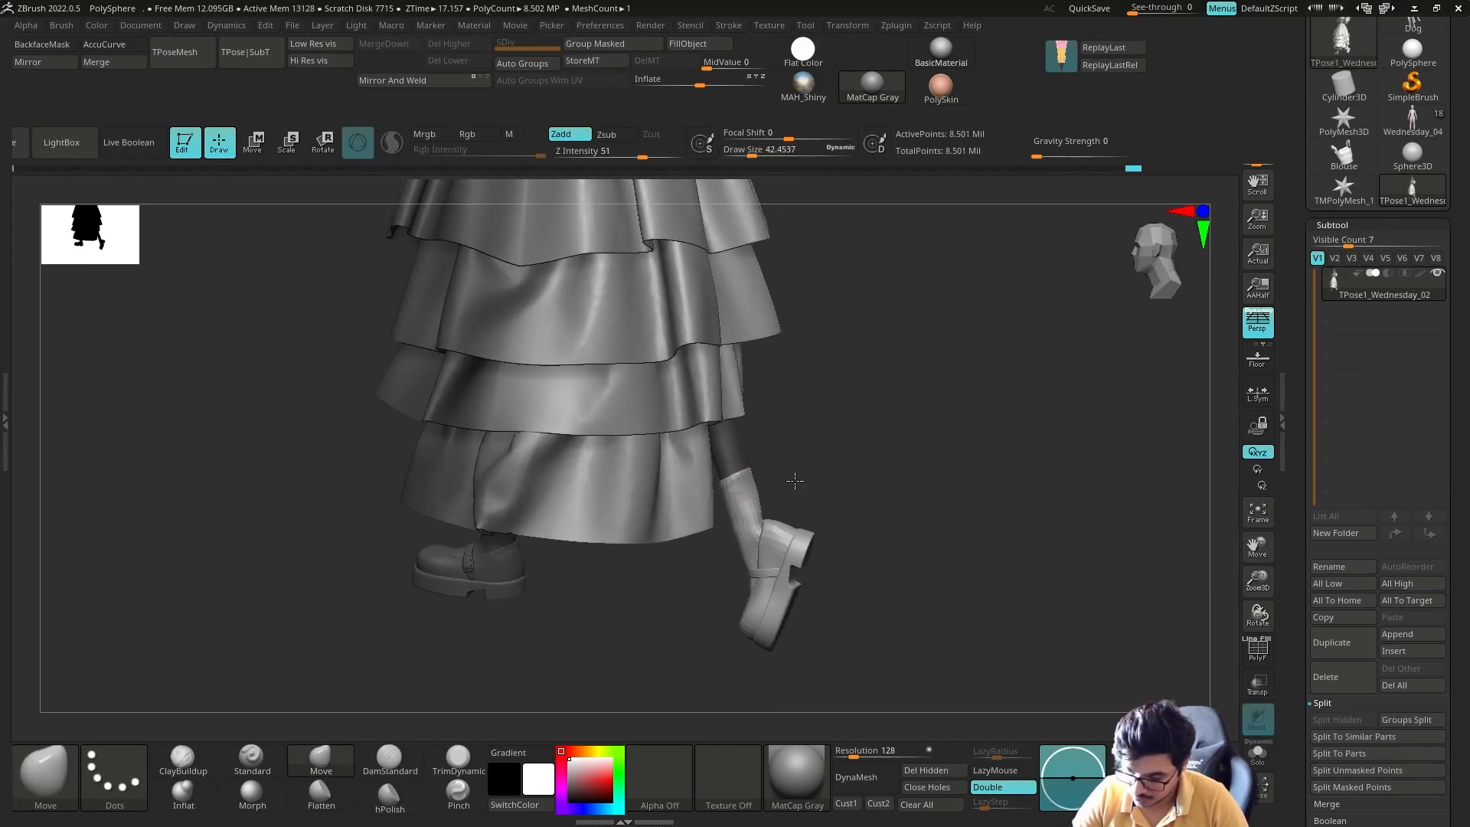
# Reshape the lower skirt layers around the raised rear leg with the Move brush.
pyautogui.moveTo(722, 626); pyautogui.dragTo(829, 383, button='right')
pyautogui.moveTo(829, 383); pyautogui.dragTo(819, 459, button='right')
pyautogui.moveTo(812, 409)
pyautogui.mouseDown(button='right')
pyautogui.moveTo(758, 383)
pyautogui.moveTo(768, 470)
pyautogui.moveTo(797, 399)
pyautogui.moveTo(835, 457)
pyautogui.mouseUp(button='right')
pyautogui.press('s')
pyautogui.moveTo(834, 461); pyautogui.dragTo(817, 461)
pyautogui.moveTo(817, 461)
pyautogui.mouseDown(button='right')
pyautogui.moveTo(863, 486)
pyautogui.moveTo(893, 472)
pyautogui.moveTo(931, 396)
pyautogui.moveTo(996, 421)
pyautogui.mouseUp(button='right')
pyautogui.keyDown('ctrl'); pyautogui.moveTo(995, 421); pyautogui.dragTo(980, 481, button='right'); pyautogui.keyUp('ctrl')
pyautogui.moveTo(801, 459)
pyautogui.keyDown('ctrl'); pyautogui.mouseDown(button='right')
pyautogui.moveTo(931, 440)
pyautogui.moveTo(888, 375)
pyautogui.mouseUp(button='right'); pyautogui.keyUp('ctrl')
pyautogui.press('s')
pyautogui.moveTo(814, 511); pyautogui.dragTo(825, 510)
pyautogui.moveTo(858, 449); pyautogui.dragTo(841, 528, button='right')
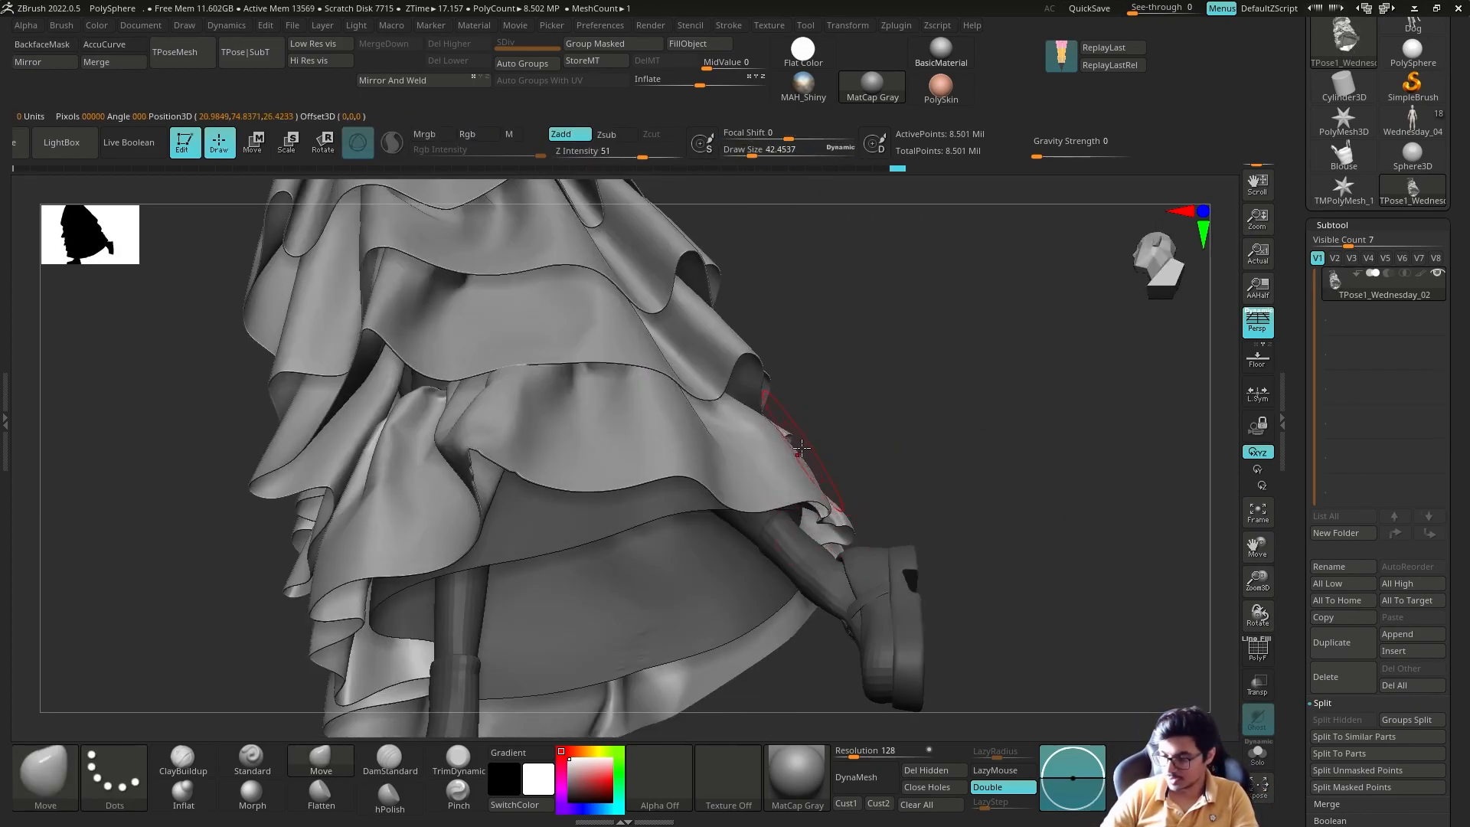
# Mask off parts around the raised leg, refine the lower skirt area with the Move brush and clear the mask.
pyautogui.moveTo(515, 669); pyautogui.dragTo(475, 699, button='right')
pyautogui.moveTo(810, 488)
pyautogui.mouseDown(button='right')
pyautogui.moveTo(883, 452)
pyautogui.moveTo(876, 365)
pyautogui.moveTo(860, 499)
pyautogui.moveTo(841, 491)
pyautogui.moveTo(850, 429)
pyautogui.moveTo(872, 406)
pyautogui.moveTo(968, 485)
pyautogui.moveTo(947, 535)
pyautogui.moveTo(1149, 545)
pyautogui.mouseUp(button='right')
pyautogui.press('s')
pyautogui.press('b')
pyautogui.press('s')
pyautogui.press('t')
pyautogui.click(784, 600)
pyautogui.moveTo(931, 537); pyautogui.dragTo(881, 640, button='right')
pyautogui.moveTo(907, 511)
pyautogui.mouseDown(button='right')
pyautogui.moveTo(934, 525)
pyautogui.moveTo(919, 490)
pyautogui.moveTo(1018, 383)
pyautogui.moveTo(898, 434)
pyautogui.moveTo(859, 404)
pyautogui.moveTo(771, 554)
pyautogui.moveTo(681, 399)
pyautogui.mouseUp(button='right')
pyautogui.keyDown('alt'); pyautogui.moveTo(682, 398); pyautogui.dragTo(765, 536, button='right'); pyautogui.keyUp('alt')
pyautogui.press('w')
pyautogui.keyDown('ctrl'); pyautogui.click(731, 483); pyautogui.keyUp('ctrl')
pyautogui.press('q')
pyautogui.press('b')
pyautogui.press('m')
pyautogui.press('v')
pyautogui.keyDown('ctrl'); pyautogui.moveTo(931, 536); pyautogui.dragTo(972, 581); pyautogui.keyUp('ctrl')
# Adjust the raised arm's contour near the elbow with the Move brush from behind.
pyautogui.keyDown('ctrl'); pyautogui.moveTo(934, 582); pyautogui.dragTo(888, 428, button='right'); pyautogui.keyUp('ctrl')
pyautogui.moveTo(996, 394)
pyautogui.mouseDown()
pyautogui.moveTo(870, 388)
pyautogui.moveTo(789, 302)
pyautogui.mouseUp()
pyautogui.moveTo(988, 307)
pyautogui.mouseDown()
pyautogui.moveTo(870, 280)
pyautogui.moveTo(849, 316)
pyautogui.mouseUp()
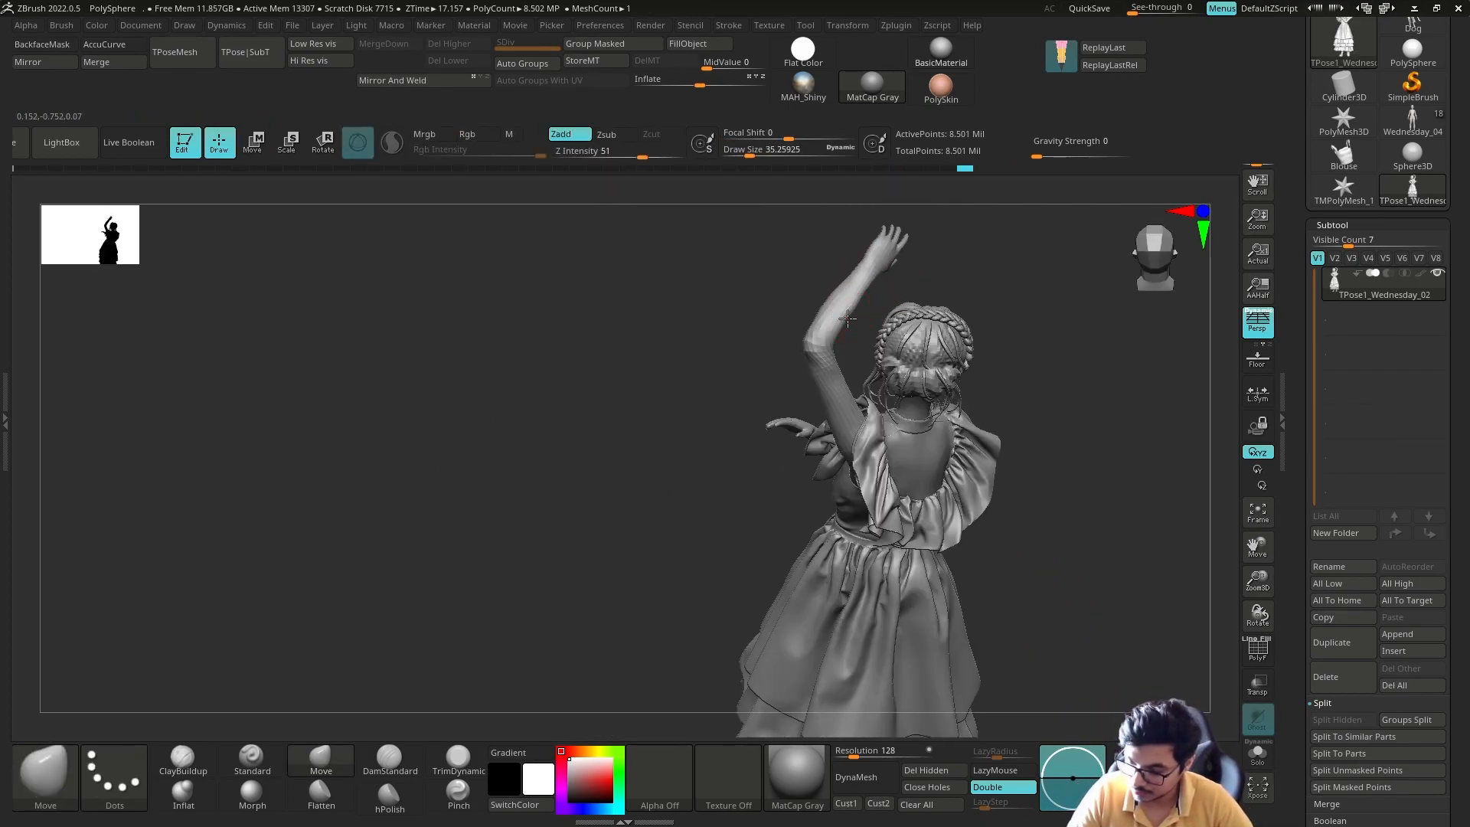
pyautogui.moveTo(858, 265)
pyautogui.mouseDown()
pyautogui.moveTo(876, 289)
pyautogui.moveTo(801, 338)
pyautogui.mouseUp()
pyautogui.moveTo(582, 567)
pyautogui.mouseDown()
pyautogui.moveTo(515, 607)
pyautogui.moveTo(659, 605)
pyautogui.mouseUp()
pyautogui.moveTo(804, 318); pyautogui.dragTo(820, 341)
pyautogui.moveTo(988, 367); pyautogui.dragTo(1088, 375)
pyautogui.moveTo(950, 421)
pyautogui.mouseDown()
pyautogui.moveTo(895, 388)
pyautogui.moveTo(873, 472)
pyautogui.moveTo(810, 449)
pyautogui.mouseUp()
# Mask everything except the body, adjust the bent arm and torso with the Move brush and clear the mask.
pyautogui.press('w')
pyautogui.keyDown('ctrl'); pyautogui.click(678, 391); pyautogui.keyUp('ctrl')
pyautogui.press('q')
pyautogui.keyDown('shift'); pyautogui.moveTo(660, 402); pyautogui.dragTo(657, 428); pyautogui.keyUp('shift')
pyautogui.moveTo(812, 429)
pyautogui.mouseDown()
pyautogui.moveTo(873, 410)
pyautogui.moveTo(659, 490)
pyautogui.mouseUp()
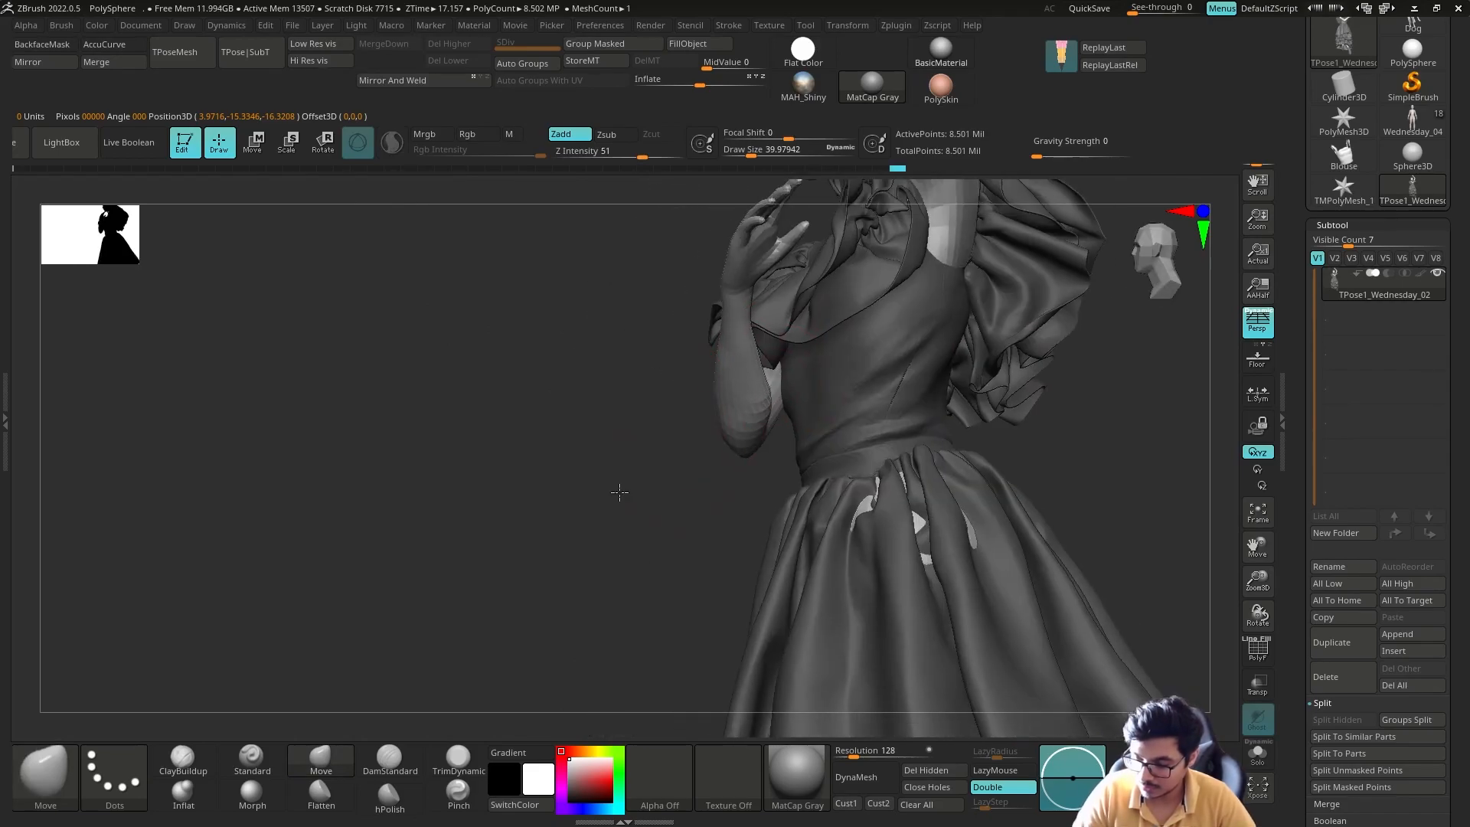
pyautogui.keyDown('alt'); pyautogui.moveTo(919, 460); pyautogui.dragTo(945, 332); pyautogui.keyUp('alt')
pyautogui.moveTo(857, 345); pyautogui.dragTo(922, 363)
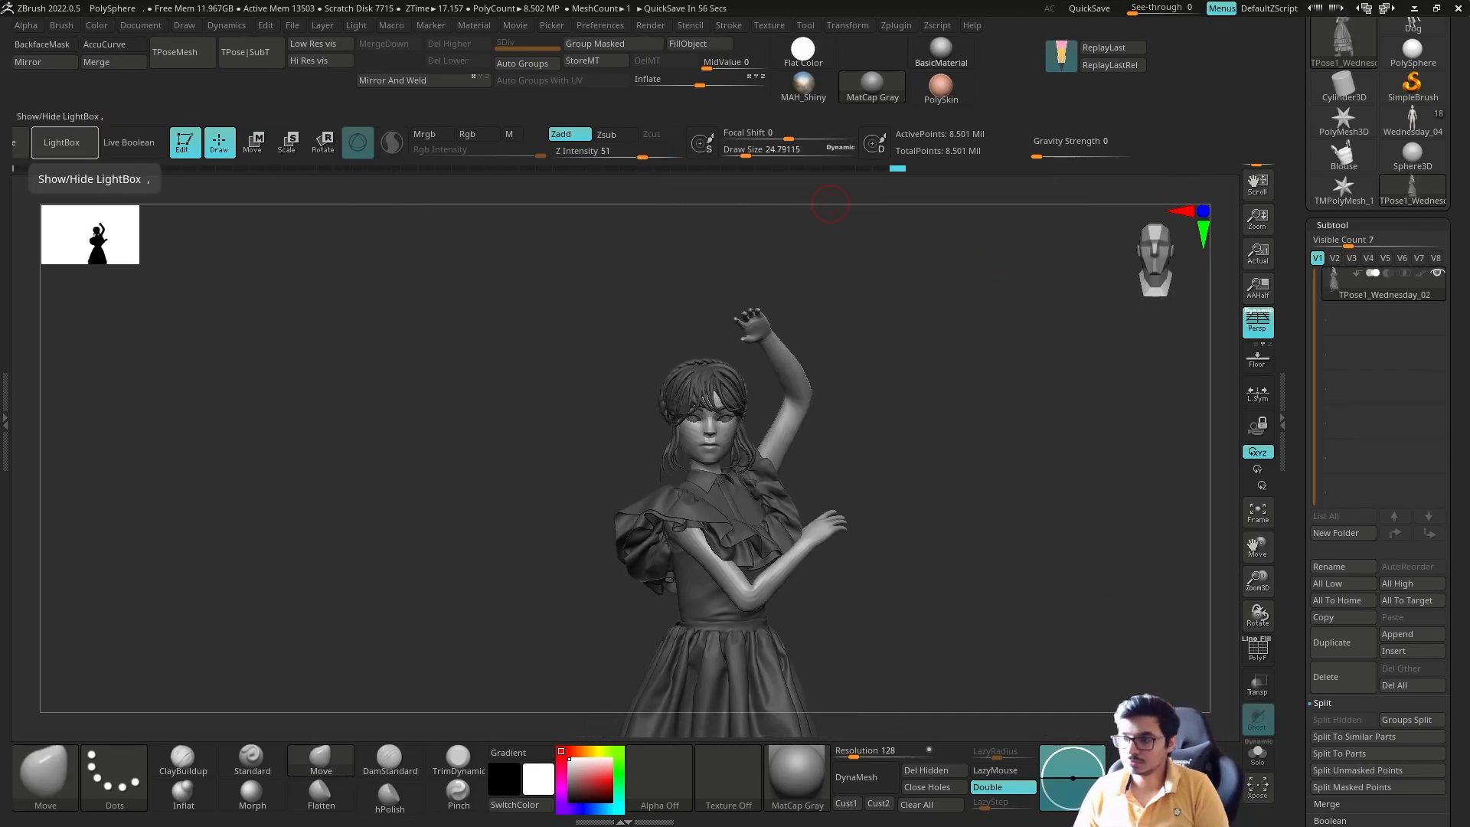
pyautogui.keyDown('ctrl'); pyautogui.moveTo(831, 204); pyautogui.dragTo(903, 291); pyautogui.keyUp('ctrl')
# Transfer the full-figure TPose mesh pose back to all subtools and check the result on the detailed model.
pyautogui.moveTo(949, 460); pyautogui.dragTo(949, 399)
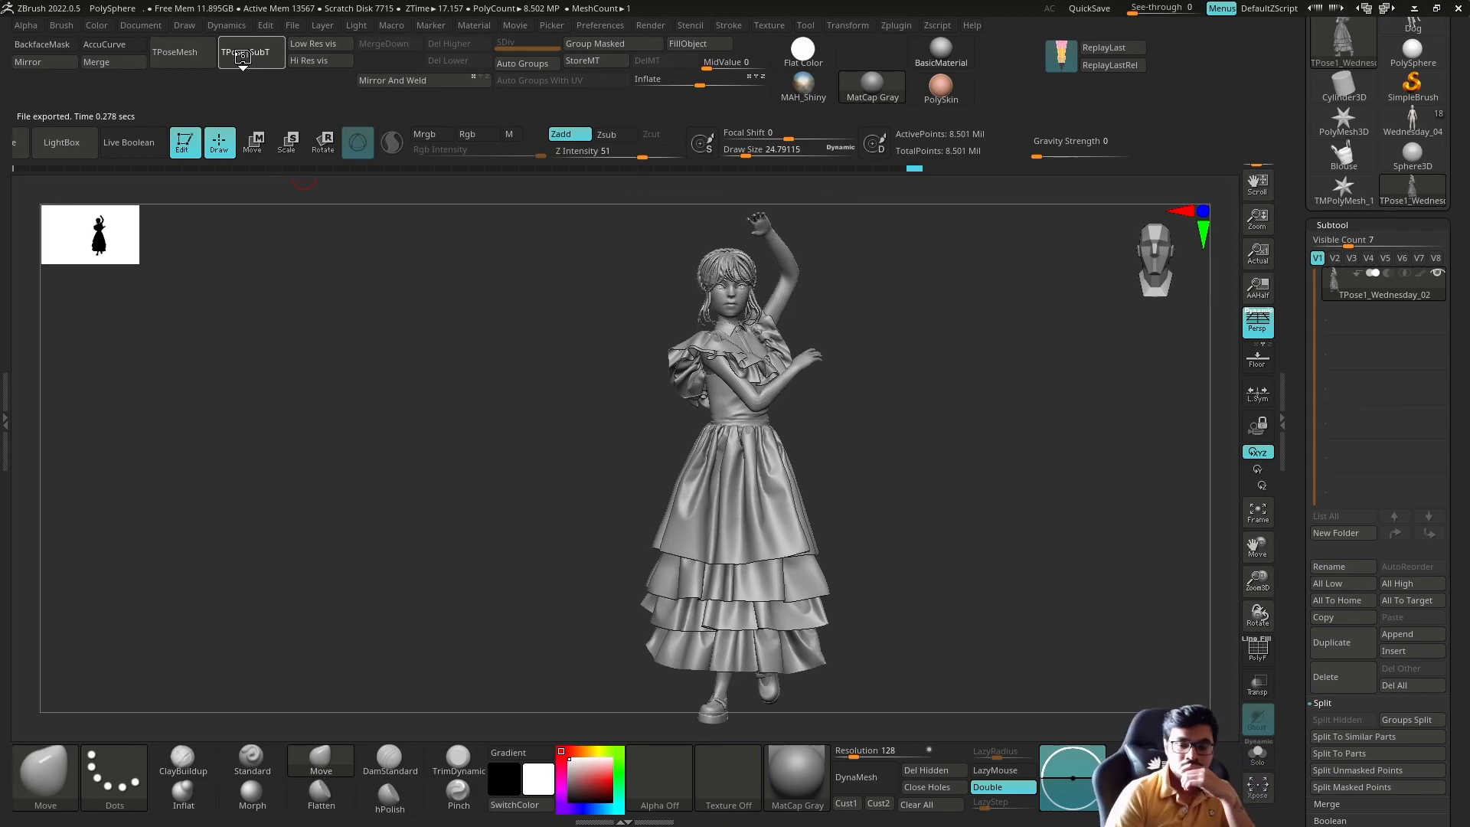
pyautogui.click(243, 54)
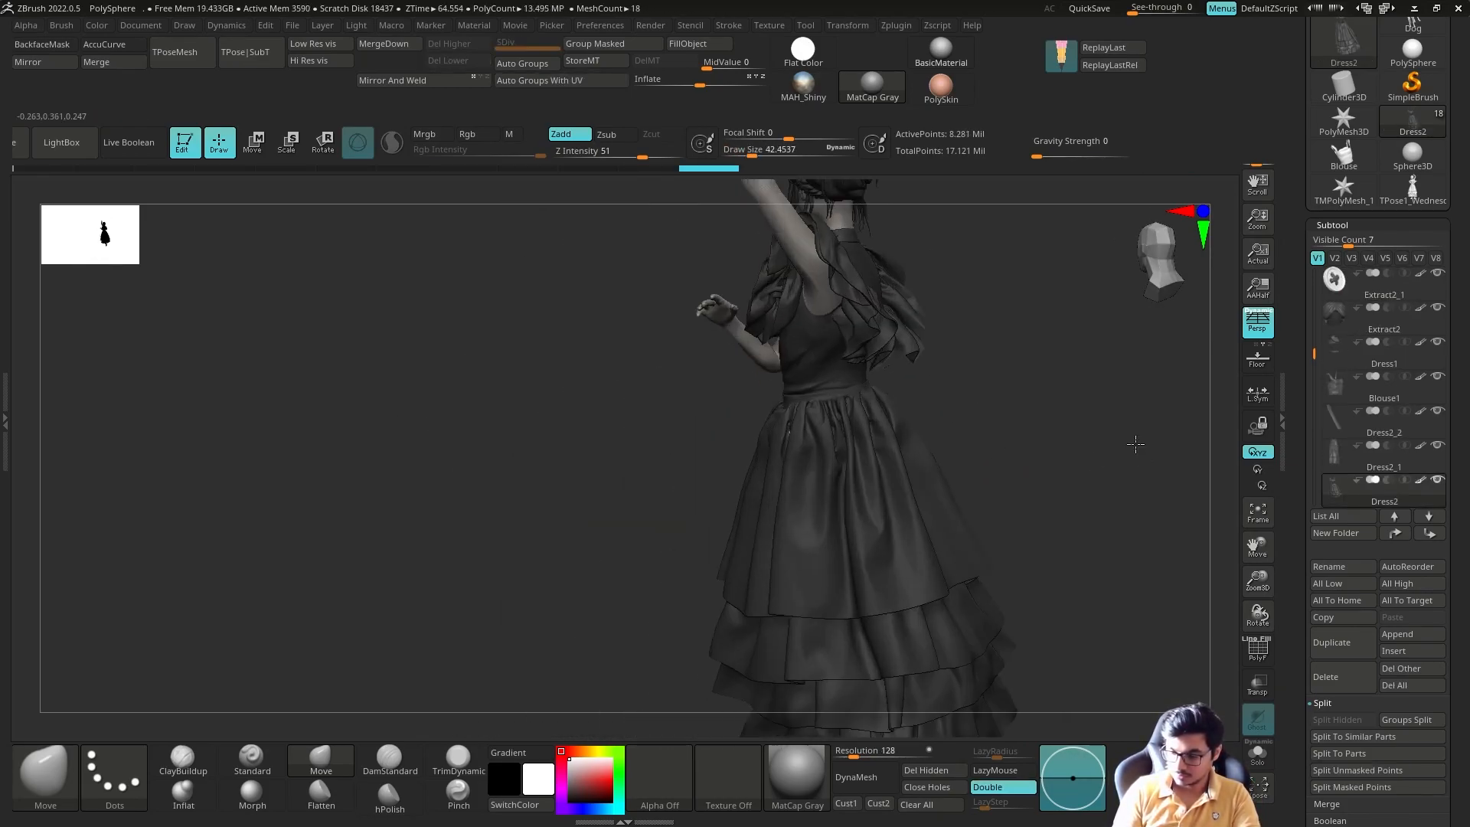
pyautogui.moveTo(1141, 459); pyautogui.dragTo(220, 777)
pyautogui.moveTo(367, 658); pyautogui.dragTo(759, 600)
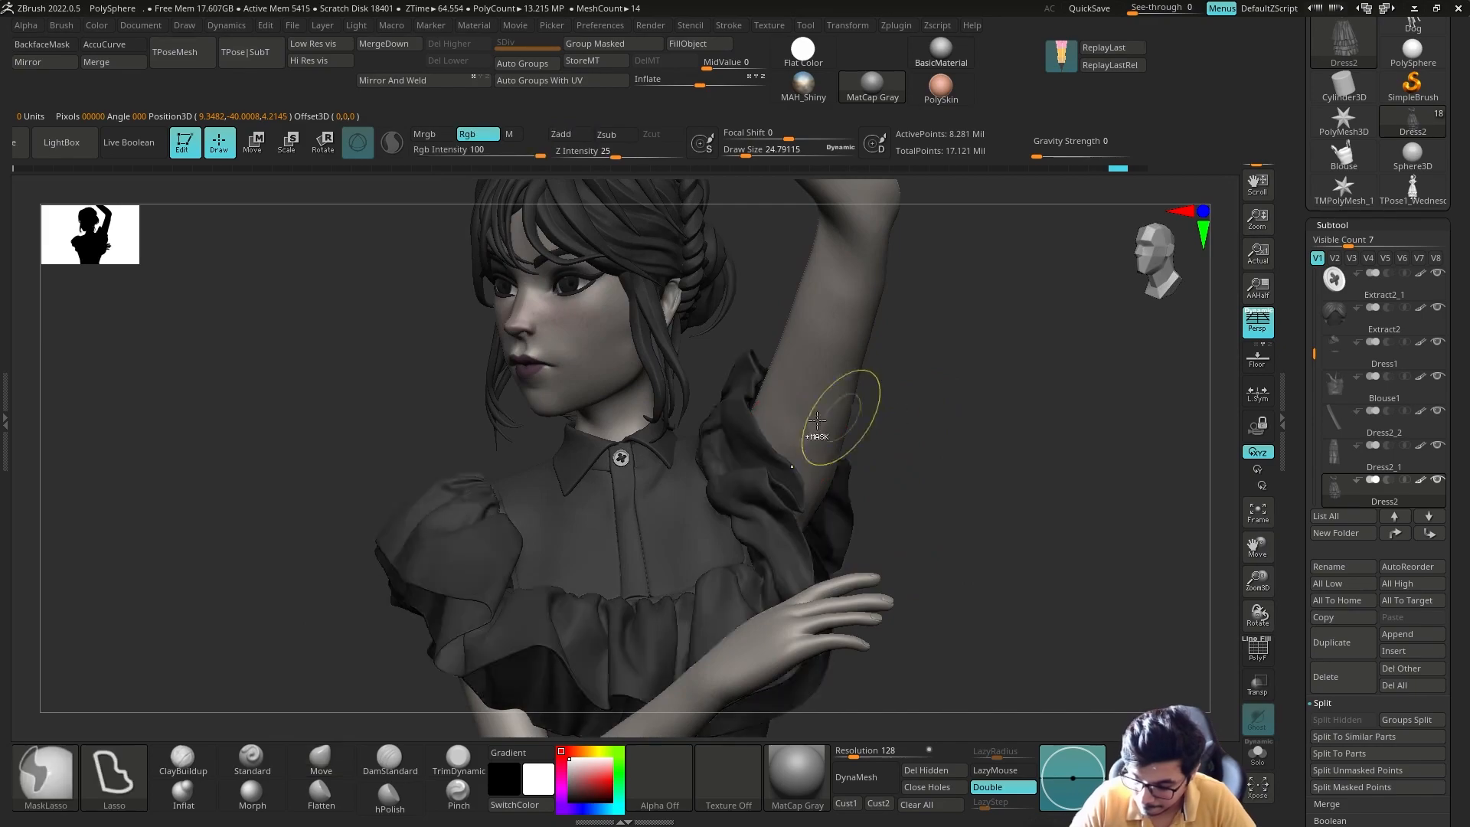
pyautogui.press('s')
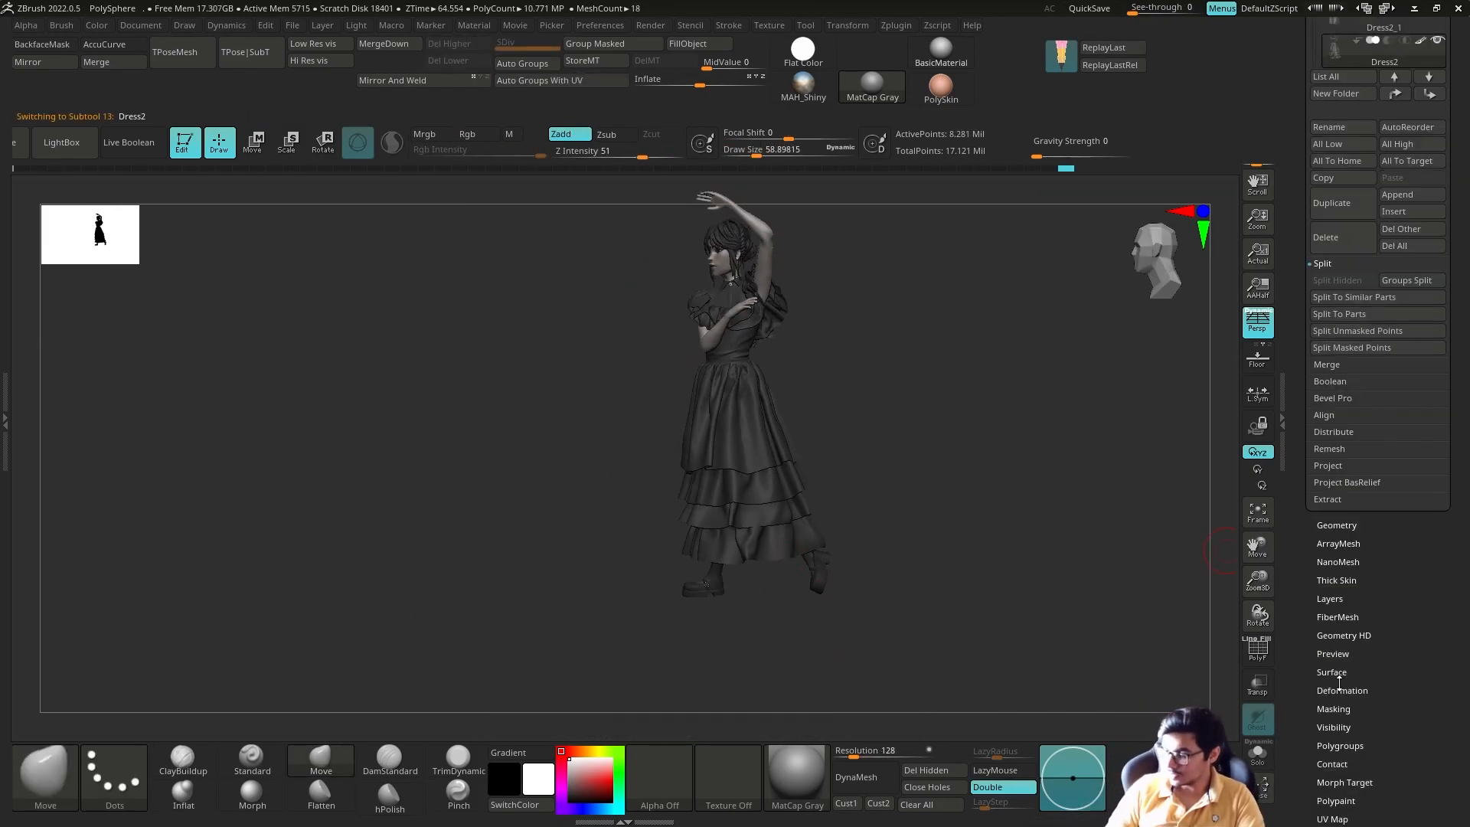
pyautogui.click(1395, 126)
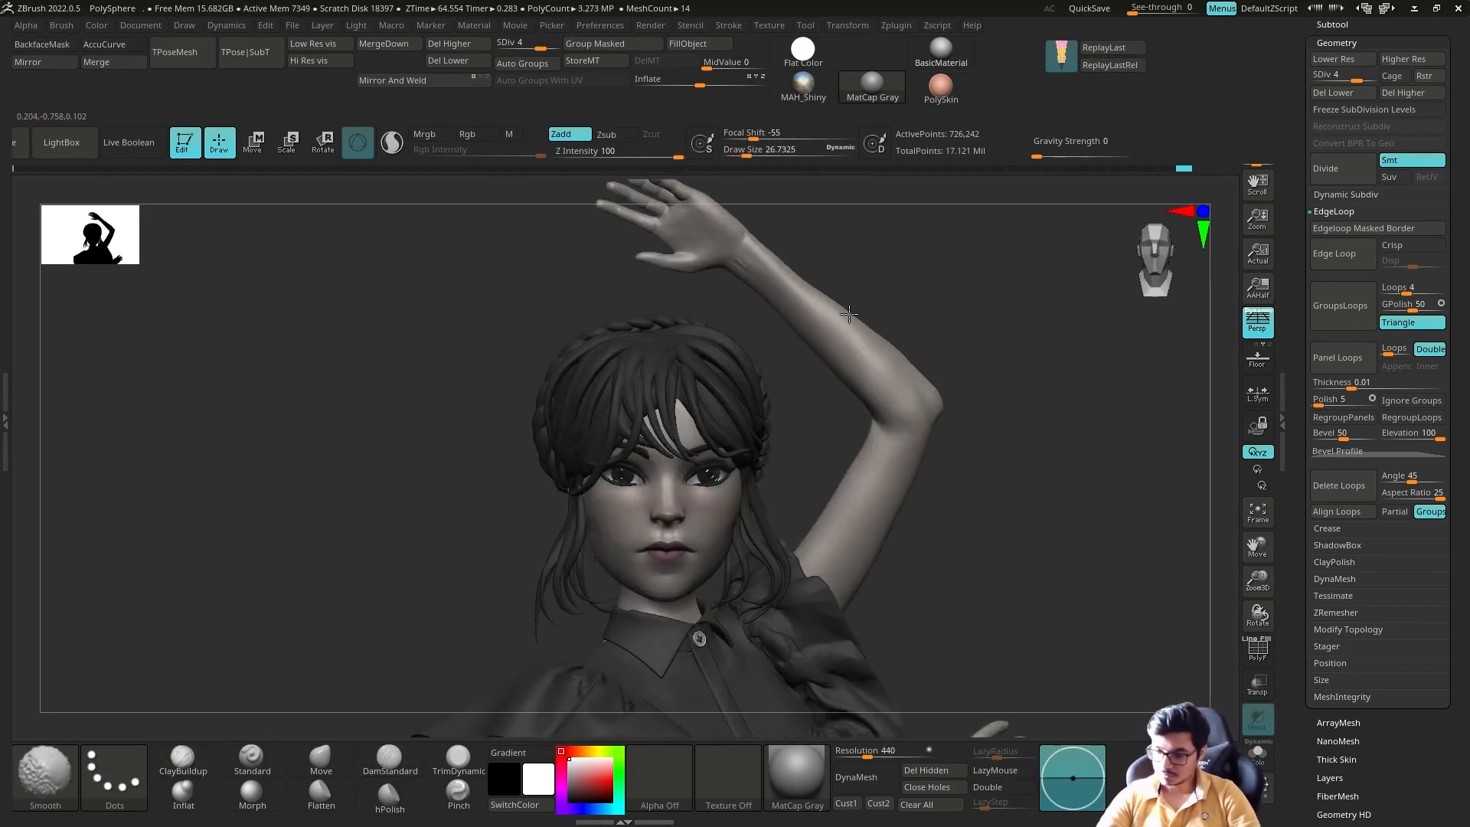
# Return to the subtool list, show the extract1_copy1 hair and hide the Blouse1 shirt.
pyautogui.click(1420, 61)
pyautogui.moveTo(1455, 84); pyautogui.dragTo(1455, 460)
pyautogui.click(1411, 50)
pyautogui.click(589, 521)
pyautogui.click(742, 421)
pyautogui.click(728, 602)
pyautogui.click(1106, 657)
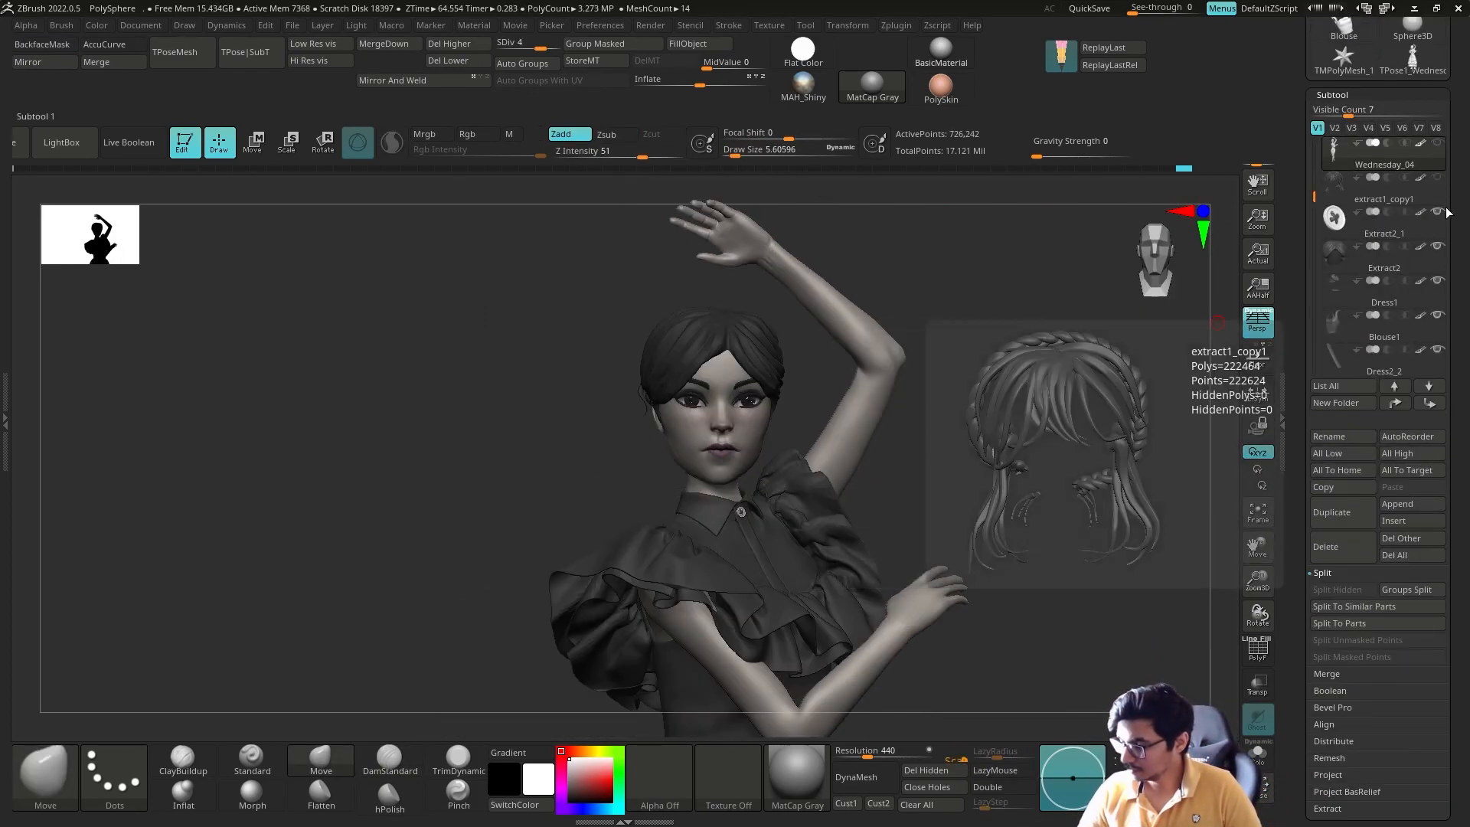
pyautogui.click(1437, 177)
pyautogui.click(1438, 281)
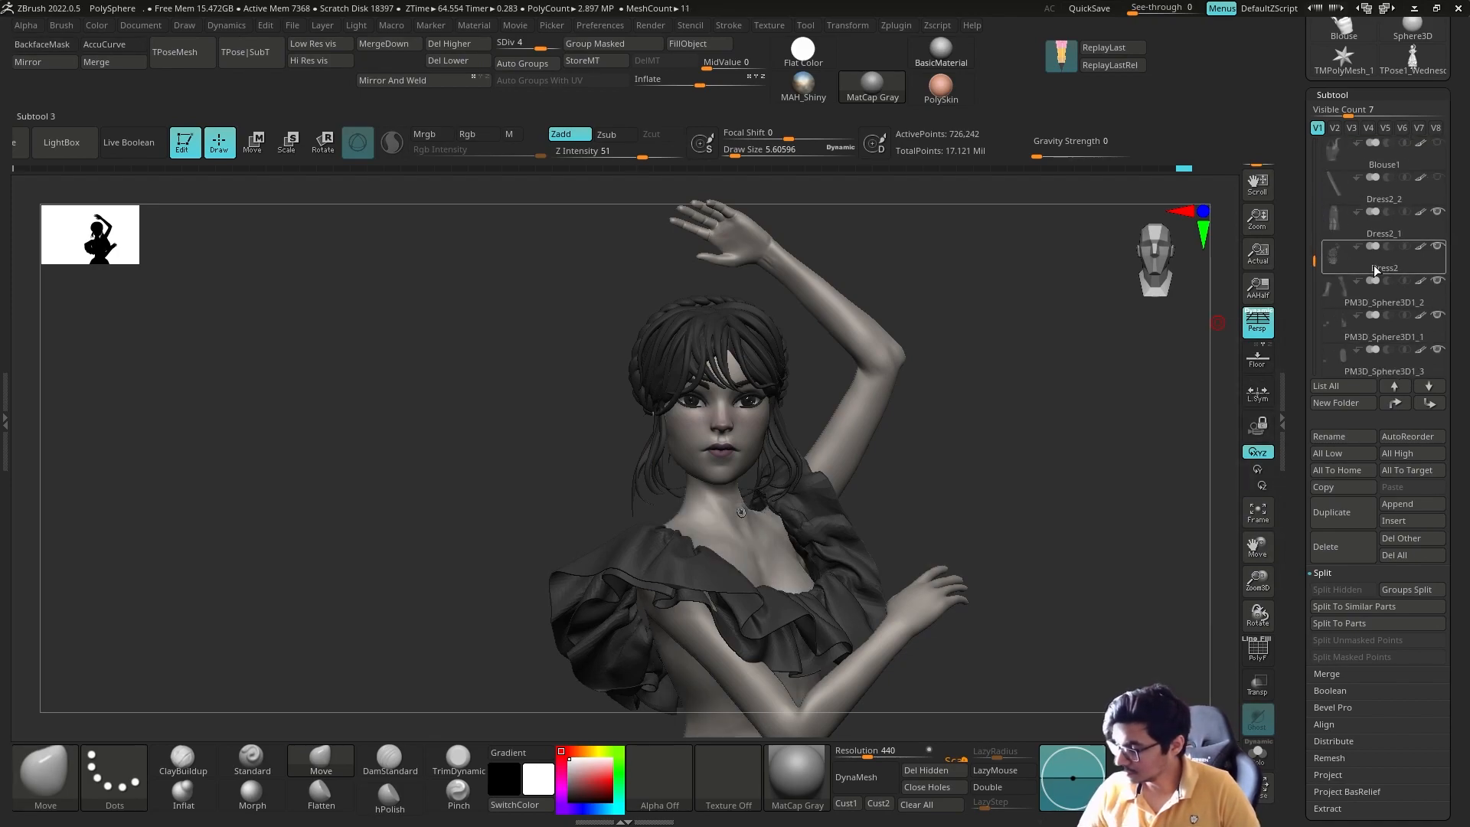
# Hide the dress layers and remaining clothing subtools, leaving the bare body, face and hair shown.
pyautogui.click(1437, 247)
pyautogui.scroll(-3, 1438, 288)
pyautogui.click(1437, 178)
pyautogui.click(1437, 213)
pyautogui.click(1437, 247)
# Move the Extract2_2 subtool in the list to sit directly after extract1_copy1.
pyautogui.click(1412, 330)
pyautogui.click(1395, 409)
pyautogui.click(1429, 409)
pyautogui.moveTo(1110, 428)
pyautogui.mouseDown()
pyautogui.moveTo(781, 441)
pyautogui.moveTo(1081, 429)
pyautogui.moveTo(1036, 444)
pyautogui.mouseUp()
pyautogui.press('s')
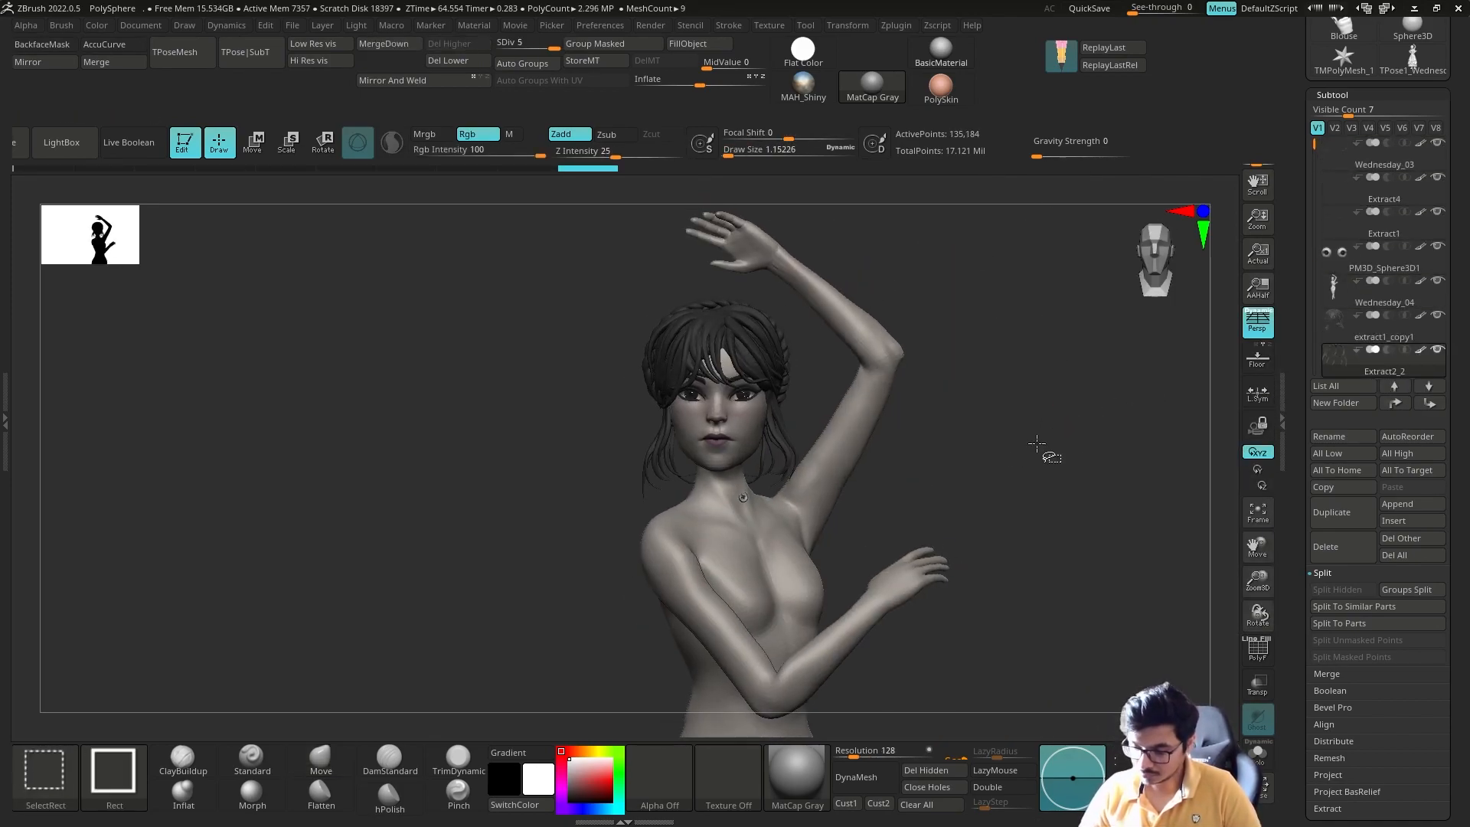
# Create a TPose mesh from the visible subtools and mask the body, leaving the head and hair free.
pyautogui.click(182, 52)
pyautogui.keyDown('alt'); pyautogui.moveTo(980, 322); pyautogui.dragTo(899, 383); pyautogui.keyUp('alt')
pyautogui.keyDown('ctrl'); pyautogui.click(714, 462); pyautogui.keyUp('ctrl')
pyautogui.moveTo(714, 462)
pyautogui.mouseDown()
pyautogui.moveTo(699, 305)
pyautogui.moveTo(471, 254)
pyautogui.mouseUp()
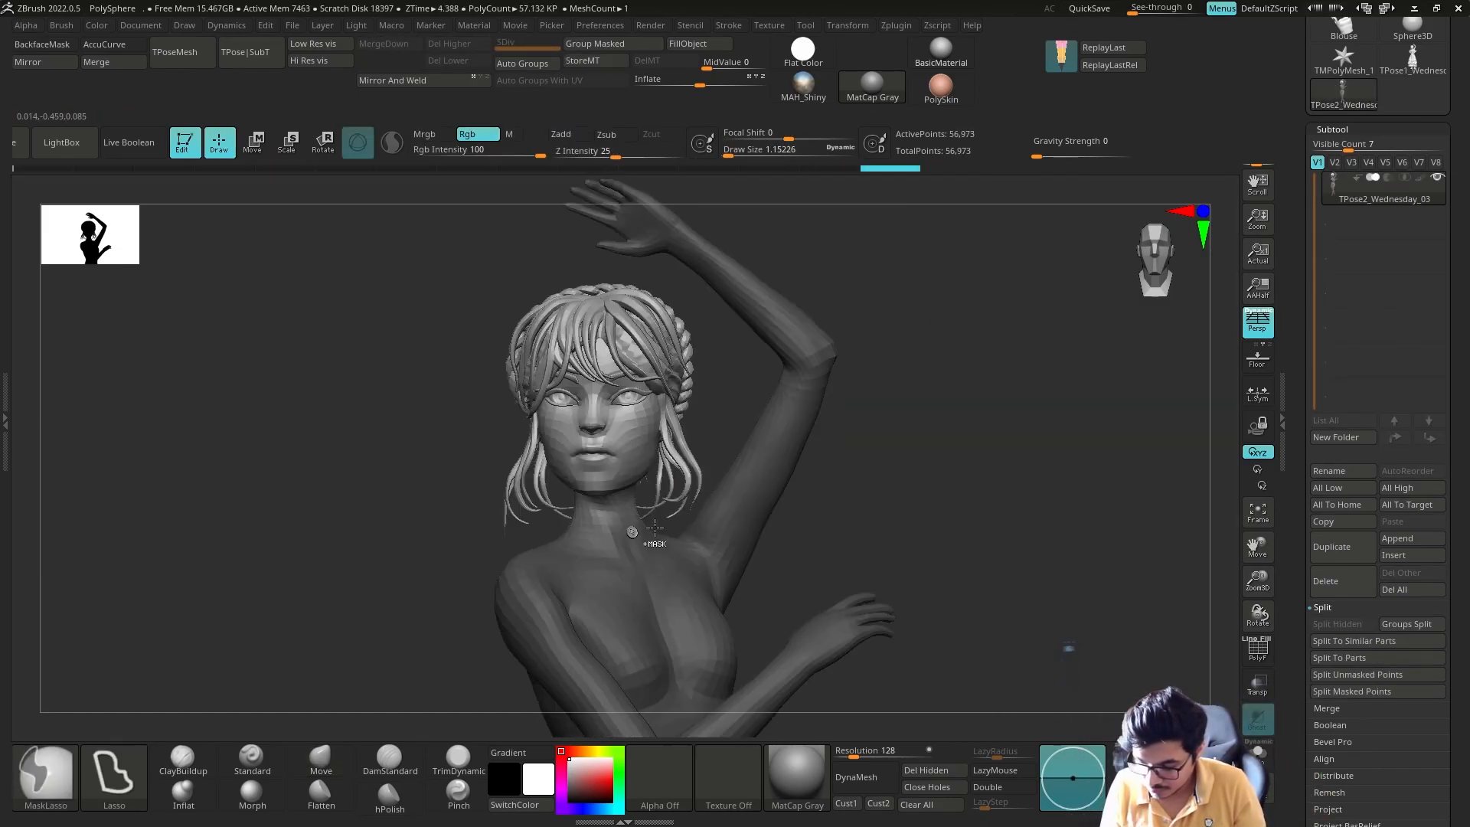
# Rework the mask border at the neck, blur it and invert it so only the head and hair can move.
pyautogui.keyDown('ctrl'); pyautogui.click(866, 502); pyautogui.keyUp('ctrl')
pyautogui.hotkey('ctrl', 'z')
pyautogui.moveTo(866, 506)
pyautogui.keyDown('alt'); pyautogui.mouseDown()
pyautogui.moveTo(715, 490)
pyautogui.moveTo(679, 291)
pyautogui.mouseUp(); pyautogui.keyUp('alt')
pyautogui.keyDown('ctrl'); pyautogui.click(842, 443); pyautogui.keyUp('ctrl')
pyautogui.press('s')
pyautogui.keyDown('alt'); pyautogui.moveTo(843, 444); pyautogui.dragTo(758, 536); pyautogui.keyUp('alt')
pyautogui.keyDown('ctrl'); pyautogui.moveTo(337, 663); pyautogui.dragTo(360, 670); pyautogui.keyUp('ctrl')
pyautogui.moveTo(758, 628)
pyautogui.keyDown('alt'); pyautogui.mouseDown()
pyautogui.moveTo(772, 545)
pyautogui.moveTo(965, 528)
pyautogui.mouseUp(); pyautogui.keyUp('alt')
pyautogui.hotkey('ctrl', 'a')
pyautogui.moveTo(574, 568)
pyautogui.keyDown('ctrl'); pyautogui.keyDown('alt'); pyautogui.mouseDown()
pyautogui.moveTo(524, 236)
pyautogui.moveTo(659, 505)
pyautogui.mouseUp(); pyautogui.keyUp('alt'); pyautogui.keyUp('ctrl')
pyautogui.keyDown('ctrl'); pyautogui.click(693, 513); pyautogui.keyUp('ctrl')
pyautogui.keyDown('ctrl'); pyautogui.click(553, 593); pyautogui.keyUp('ctrl')
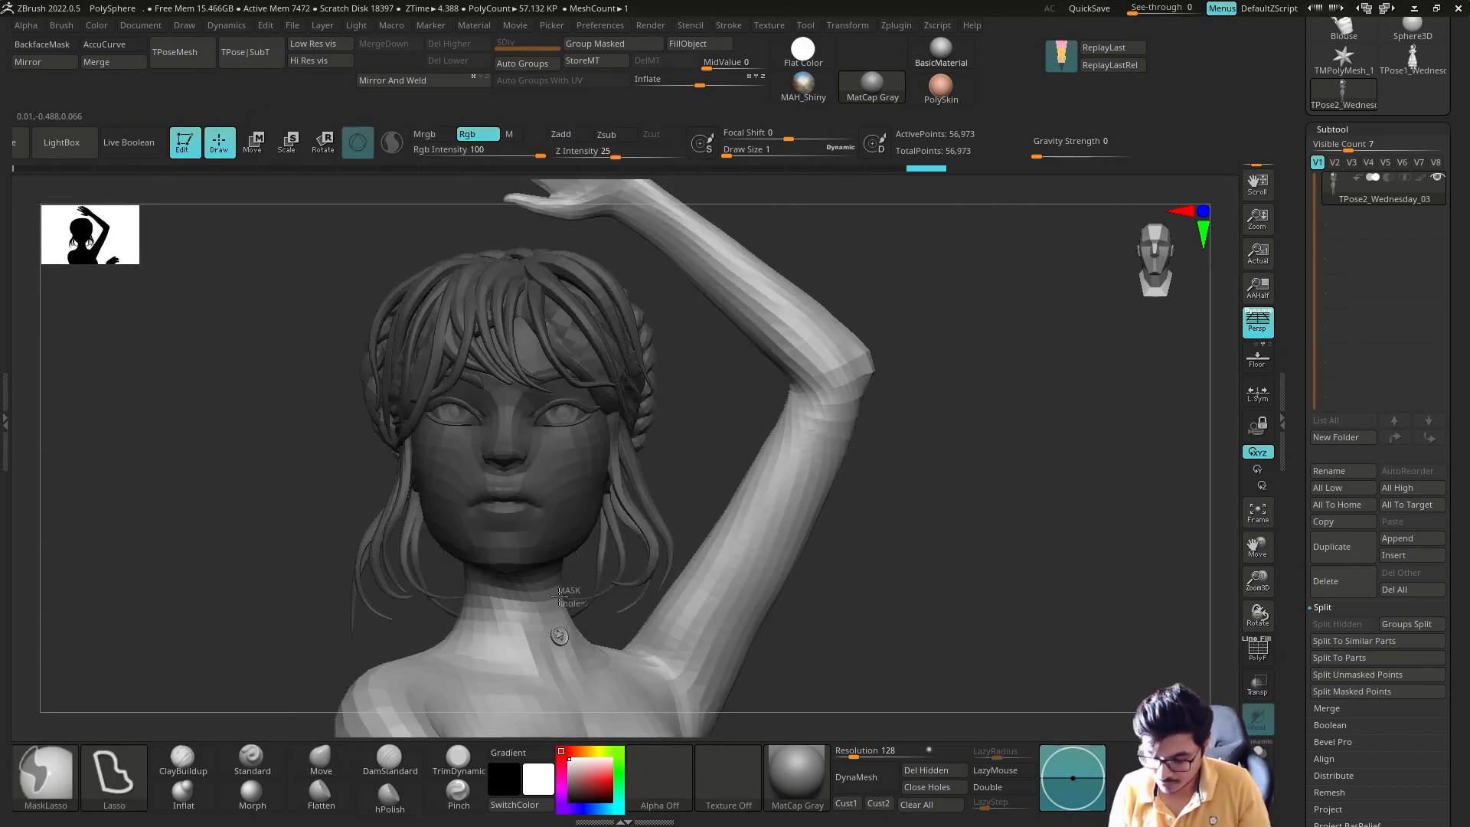
pyautogui.keyDown('ctrl'); pyautogui.click(873, 487); pyautogui.keyUp('ctrl')
# Tilt the head and hair with the transform gizmo and transfer the pose back to the subtools.
pyautogui.press('w')
pyautogui.click(759, 381)
pyautogui.keyDown('shift'); pyautogui.moveTo(911, 414); pyautogui.dragTo(720, 406); pyautogui.keyUp('shift')
pyautogui.keyDown('shift'); pyautogui.moveTo(798, 489); pyautogui.dragTo(911, 494); pyautogui.keyUp('shift')
pyautogui.press('q')
pyautogui.moveTo(804, 531); pyautogui.dragTo(811, 612)
pyautogui.press('w')
pyautogui.keyDown('ctrl'); pyautogui.click(628, 323); pyautogui.keyUp('ctrl')
pyautogui.keyDown('ctrl'); pyautogui.click(494, 334); pyautogui.keyUp('ctrl')
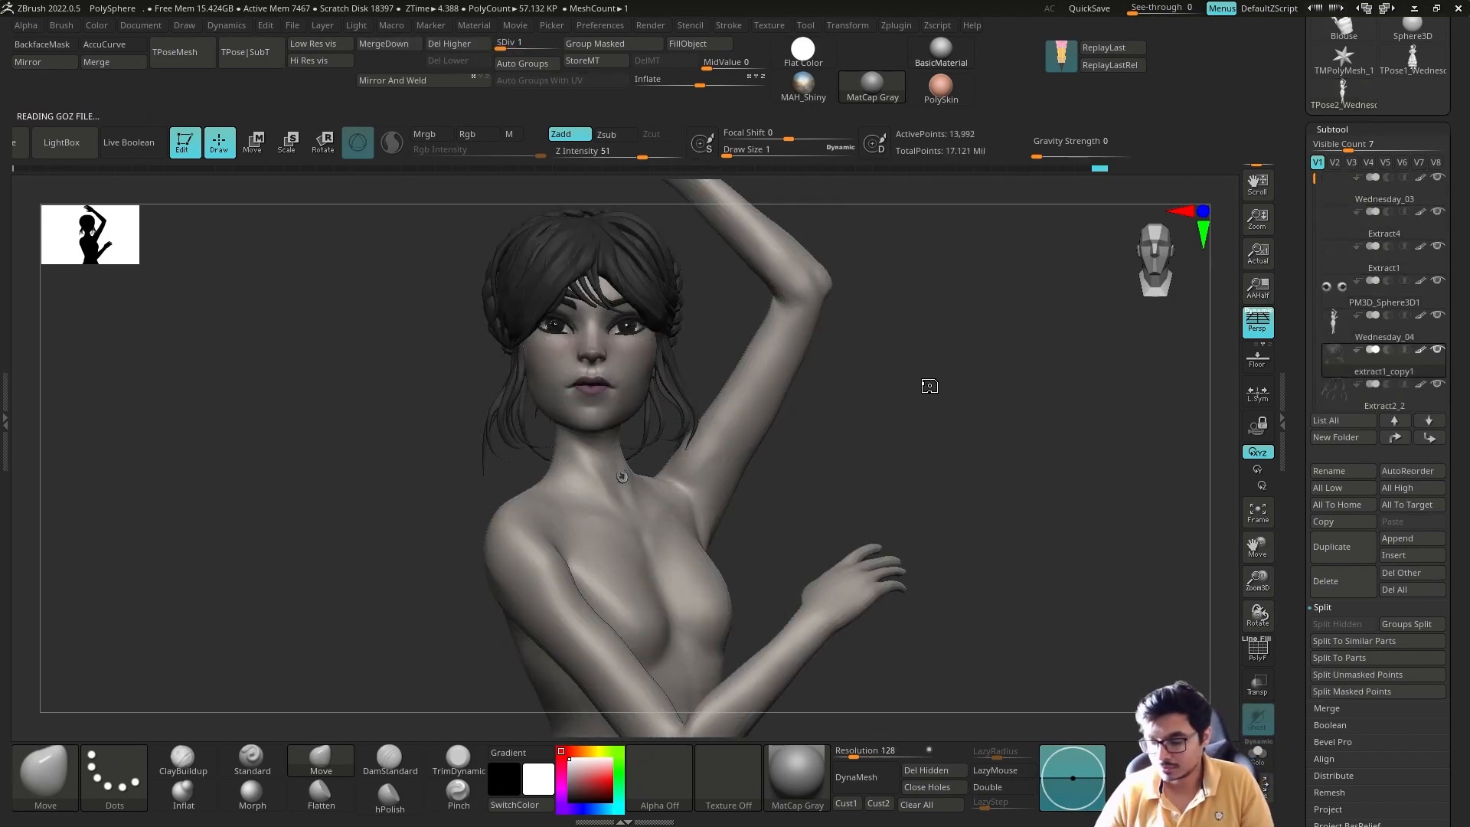
# Adjust the hair strand beside the neck with the Move brush and show the clothing again.
pyautogui.moveTo(909, 425); pyautogui.dragTo(752, 387)
pyautogui.keyDown('alt'); pyautogui.click(674, 450); pyautogui.keyUp('alt')
pyautogui.moveTo(857, 429)
pyautogui.mouseDown()
pyautogui.moveTo(950, 429)
pyautogui.moveTo(857, 452)
pyautogui.mouseUp()
pyautogui.keyDown('ctrl'); pyautogui.moveTo(598, 526); pyautogui.dragTo(658, 452, button='right'); pyautogui.keyUp('ctrl')
pyautogui.moveTo(680, 419); pyautogui.dragTo(692, 433)
pyautogui.keyDown('ctrl'); pyautogui.moveTo(752, 446); pyautogui.dragTo(370, 522, button='right'); pyautogui.keyUp('ctrl')
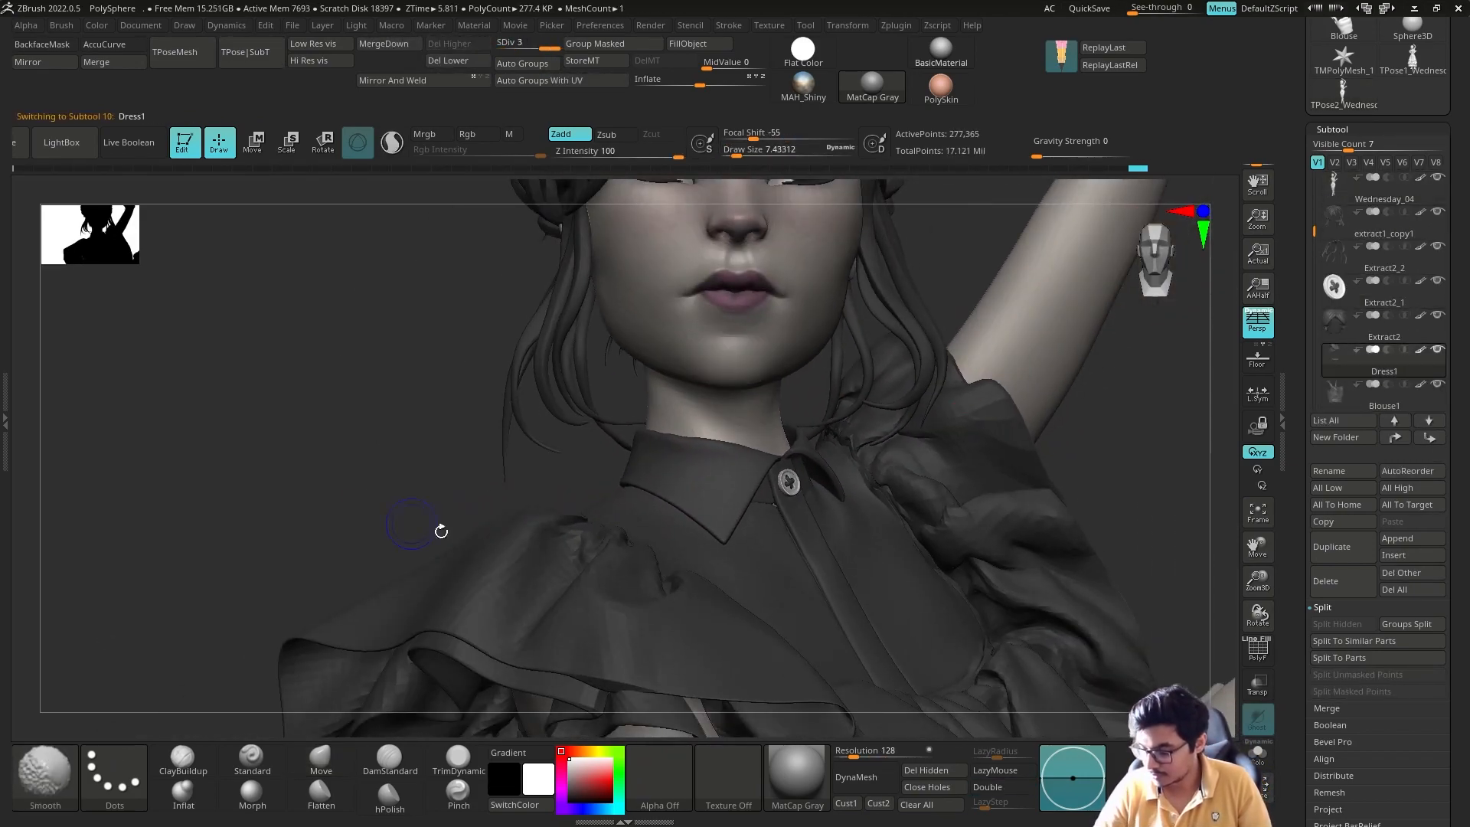
# Select the PM3D_Sphere3D1 eyeballs, mask all but one of them and adjust its position with the gizmo.
pyautogui.keyDown('ctrl'); pyautogui.moveTo(996, 367); pyautogui.dragTo(965, 226, button='right'); pyautogui.keyUp('ctrl')
pyautogui.keyDown('alt'); pyautogui.moveTo(976, 536); pyautogui.dragTo(972, 582); pyautogui.keyUp('alt')
pyautogui.keyDown('alt'); pyautogui.click(765, 451); pyautogui.keyUp('alt')
pyautogui.keyDown('ctrl'); pyautogui.moveTo(869, 402); pyautogui.dragTo(885, 377, button='right'); pyautogui.keyUp('ctrl')
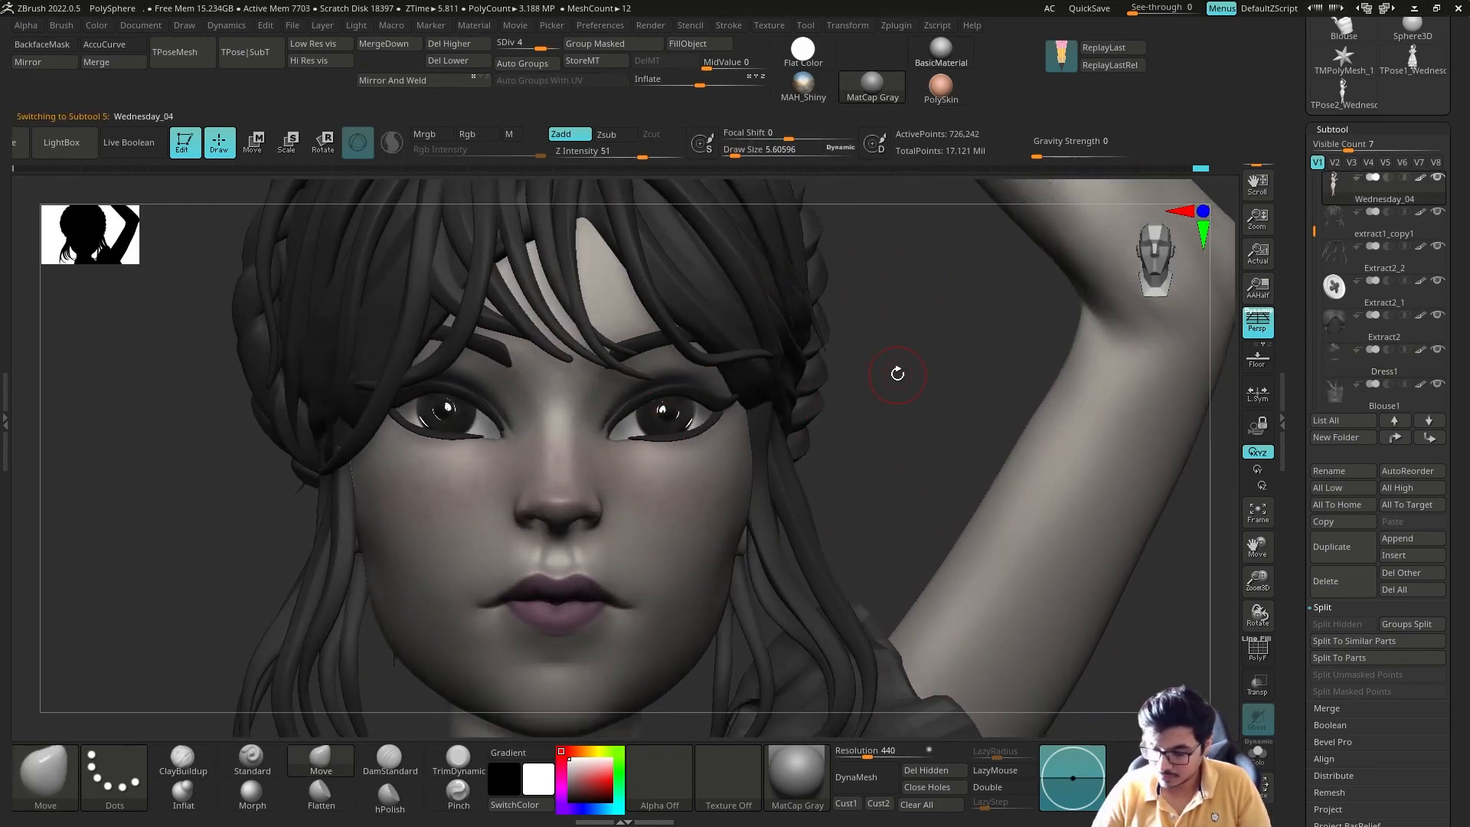
pyautogui.keyDown('alt'); pyautogui.click(665, 414); pyautogui.keyUp('alt')
pyautogui.press('w')
pyautogui.press('q')
pyautogui.hotkey('alt', 's')
pyautogui.hotkey('shift', 'f')
pyautogui.press('w')
pyautogui.keyDown('ctrl'); pyautogui.click(716, 439); pyautogui.keyUp('ctrl')
pyautogui.hotkey('alt', 's')
pyautogui.press('q')
pyautogui.press('s')
# Isolate the other eyeball with a mask and adjust it in its socket with the gizmo.
pyautogui.keyDown('ctrl'); pyautogui.moveTo(804, 395); pyautogui.dragTo(796, 444, button='right'); pyautogui.keyUp('ctrl')
pyautogui.press('w')
pyautogui.keyDown('ctrl'); pyautogui.click(490, 420); pyautogui.keyUp('ctrl')
pyautogui.press('q')
pyautogui.keyDown('ctrl'); pyautogui.click(832, 334); pyautogui.keyUp('ctrl')
pyautogui.hotkey('shift', 'f')
pyautogui.keyDown('ctrl'); pyautogui.moveTo(832, 334); pyautogui.dragTo(857, 375, button='right'); pyautogui.keyUp('ctrl')
pyautogui.press('w')
pyautogui.moveTo(537, 468); pyautogui.dragTo(521, 463, button='right')
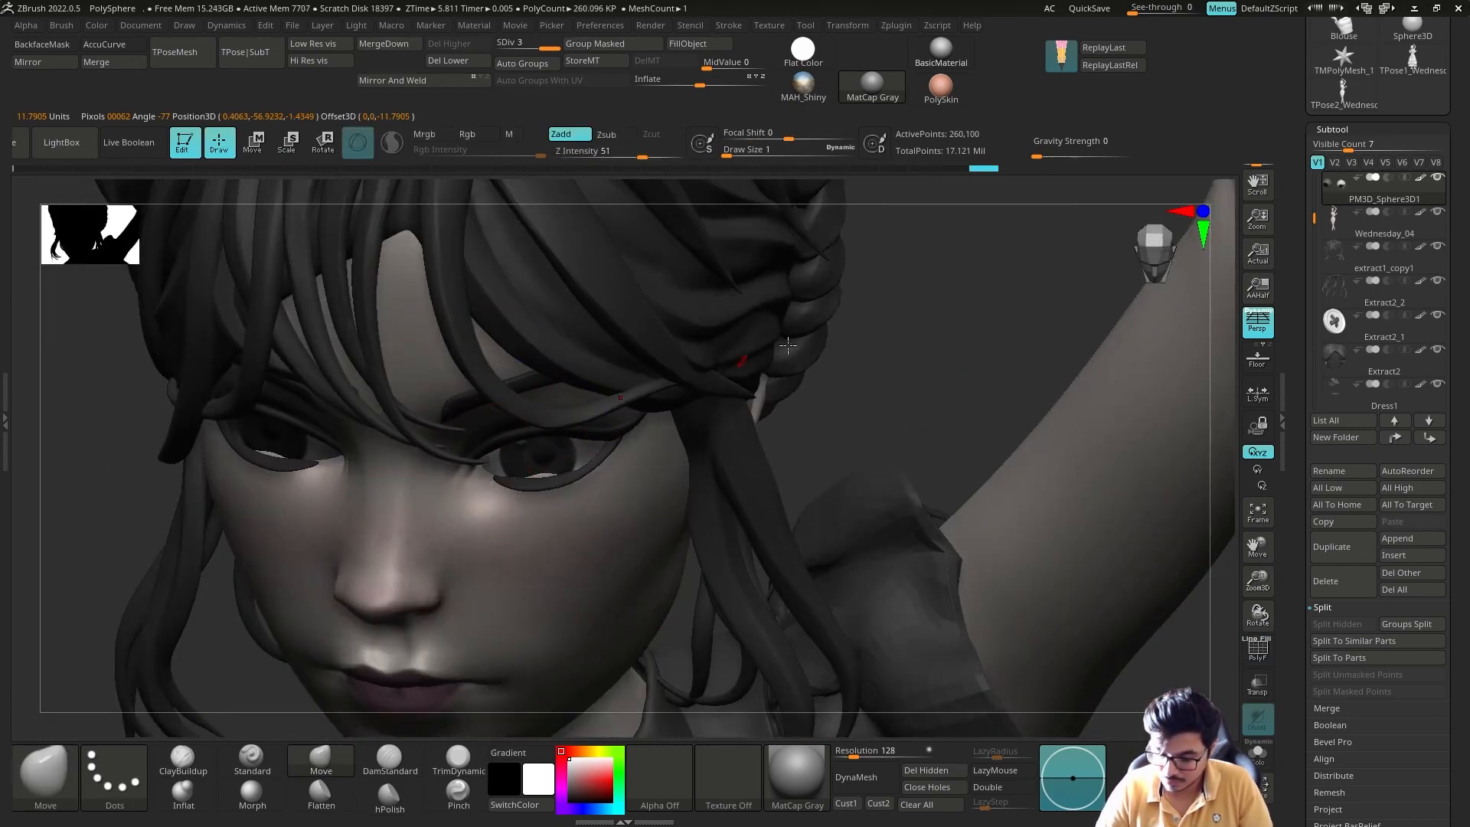
# Clear the eyeball mask and fit the eyes into their sockets, checking them from several angles.
pyautogui.moveTo(669, 394); pyautogui.dragTo(843, 344, button='right')
pyautogui.press('w')
pyautogui.press('q')
pyautogui.keyDown('ctrl'); pyautogui.moveTo(794, 378); pyautogui.dragTo(827, 402); pyautogui.keyUp('ctrl')
pyautogui.moveTo(360, 418); pyautogui.dragTo(356, 494, button='right')
pyautogui.press('w')
pyautogui.moveTo(357, 534); pyautogui.dragTo(325, 490)
pyautogui.moveTo(840, 436)
pyautogui.mouseDown(button='right')
pyautogui.moveTo(847, 371)
pyautogui.moveTo(903, 372)
pyautogui.mouseUp(button='right')
pyautogui.moveTo(346, 434); pyautogui.dragTo(342, 430)
pyautogui.press('q')
pyautogui.moveTo(356, 450)
pyautogui.mouseDown(button='right')
pyautogui.moveTo(302, 451)
pyautogui.moveTo(309, 490)
pyautogui.mouseUp(button='right')
# Select the Wednesday_03 eyelash subtool and prepare the Move brush at a draw size of about 4 for the lower lash line.
pyautogui.keyDown('alt'); pyautogui.click(643, 406); pyautogui.keyUp('alt')
pyautogui.press('b')
pyautogui.press('c')
pyautogui.press('b')
pyautogui.moveTo(643, 406)
pyautogui.mouseDown(button='right')
pyautogui.moveTo(712, 388)
pyautogui.moveTo(599, 430)
pyautogui.mouseUp(button='right')
pyautogui.moveTo(299, 391)
pyautogui.mouseDown(button='right')
pyautogui.moveTo(289, 312)
pyautogui.moveTo(276, 388)
pyautogui.mouseUp(button='right')
pyautogui.moveTo(784, 306); pyautogui.dragTo(788, 223, button='right')
pyautogui.moveTo(728, 414)
pyautogui.keyDown('alt'); pyautogui.mouseDown(button='right')
pyautogui.moveTo(1059, 440)
pyautogui.moveTo(755, 463)
pyautogui.mouseUp(button='right'); pyautogui.keyUp('alt')
pyautogui.keyDown('alt'); pyautogui.click(689, 456); pyautogui.keyUp('alt')
pyautogui.press('b')
pyautogui.press('m')
pyautogui.press('v')
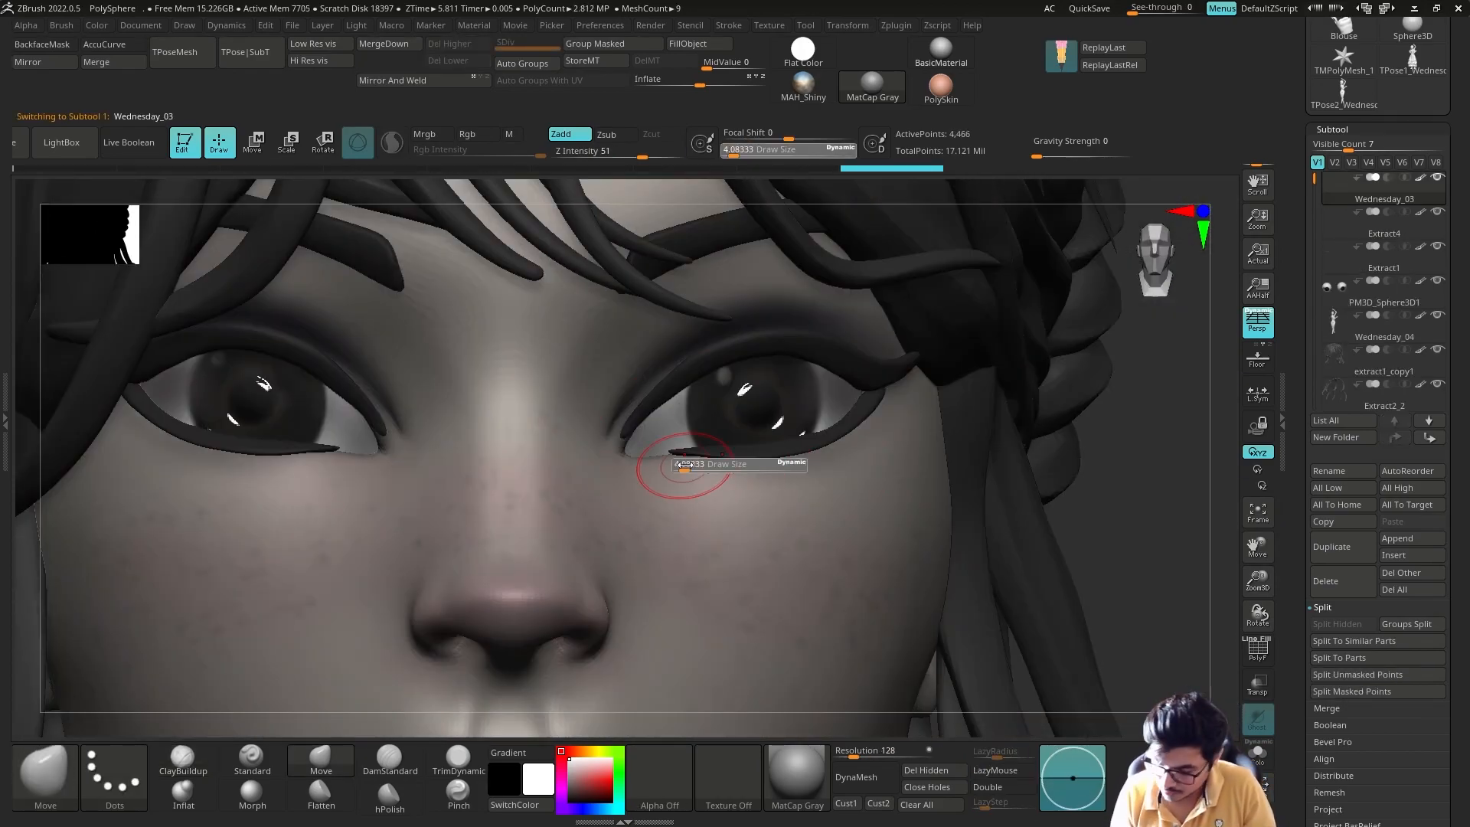
# Toggle the Extract4 subtool's visibility, isolate the Wednesday_04 body and nudge the inner brow area with the Move brush.
pyautogui.keyDown('ctrl'); pyautogui.moveTo(1091, 192); pyautogui.dragTo(924, 341, button='right'); pyautogui.keyUp('ctrl')
pyautogui.keyDown('alt'); pyautogui.click(696, 351); pyautogui.keyUp('alt')
pyautogui.click(1437, 212)
pyautogui.click(1437, 212)
pyautogui.keyDown('alt'); pyautogui.click(633, 297); pyautogui.keyUp('alt')
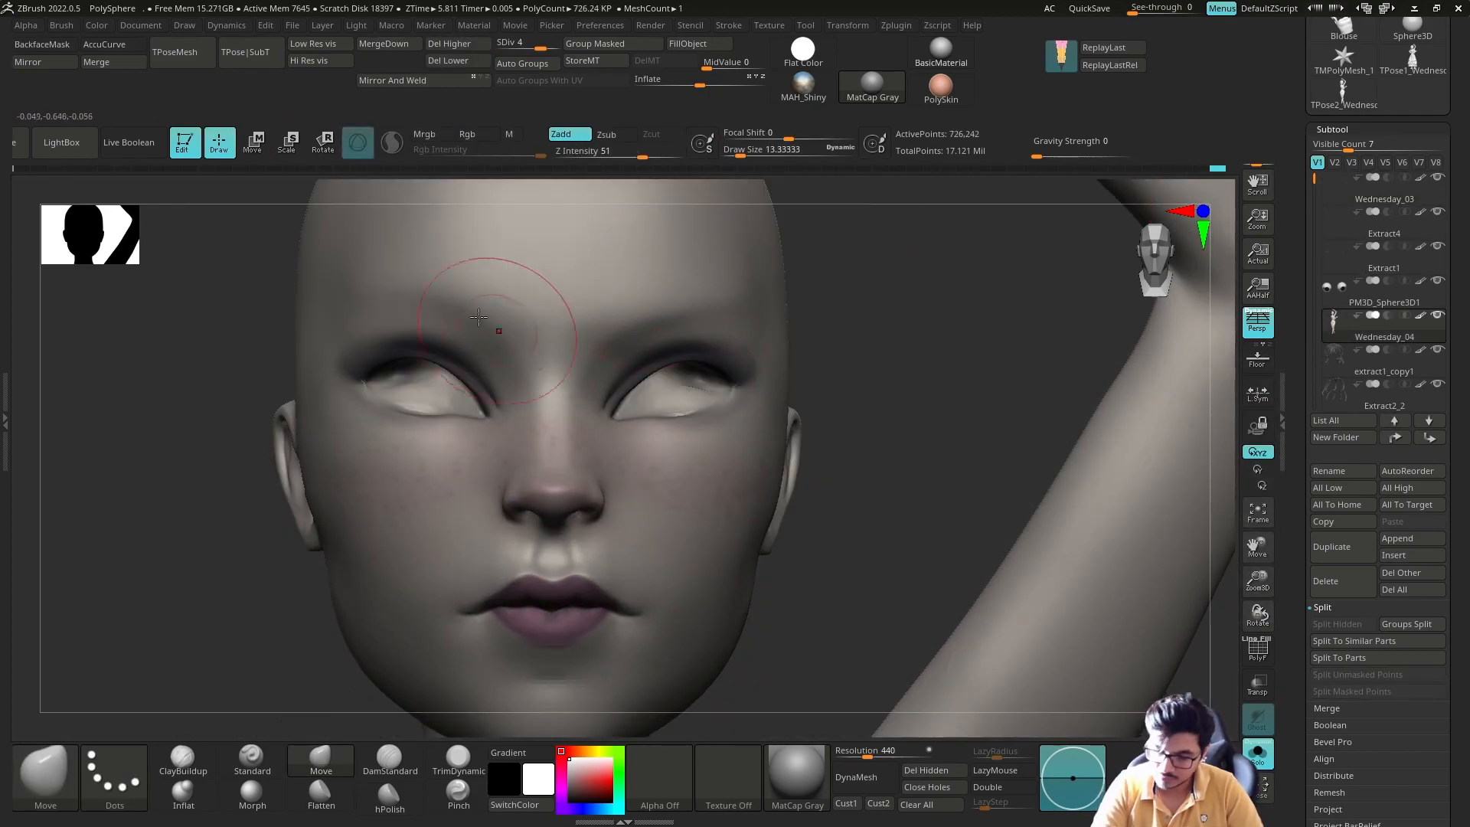
pyautogui.moveTo(473, 306); pyautogui.dragTo(475, 315)
# Bring the hidden subtools back around the Wednesday_04 head and select the extract1_copy1 hair subtool.
pyautogui.keyDown('ctrl'); pyautogui.moveTo(1077, 230); pyautogui.dragTo(1033, 356, button='right'); pyautogui.keyUp('ctrl')
pyautogui.keyDown('alt'); pyautogui.click(470, 417); pyautogui.keyUp('alt')
pyautogui.hotkey('shift', 'd')
pyautogui.keyDown('alt'); pyautogui.click(934, 368); pyautogui.keyUp('alt')
pyautogui.moveTo(700, 360); pyautogui.dragTo(951, 324)
pyautogui.moveTo(1050, 366)
pyautogui.mouseDown()
pyautogui.moveTo(1194, 369)
pyautogui.moveTo(1018, 366)
pyautogui.mouseUp()
pyautogui.keyDown('alt'); pyautogui.click(945, 345); pyautogui.keyUp('alt')
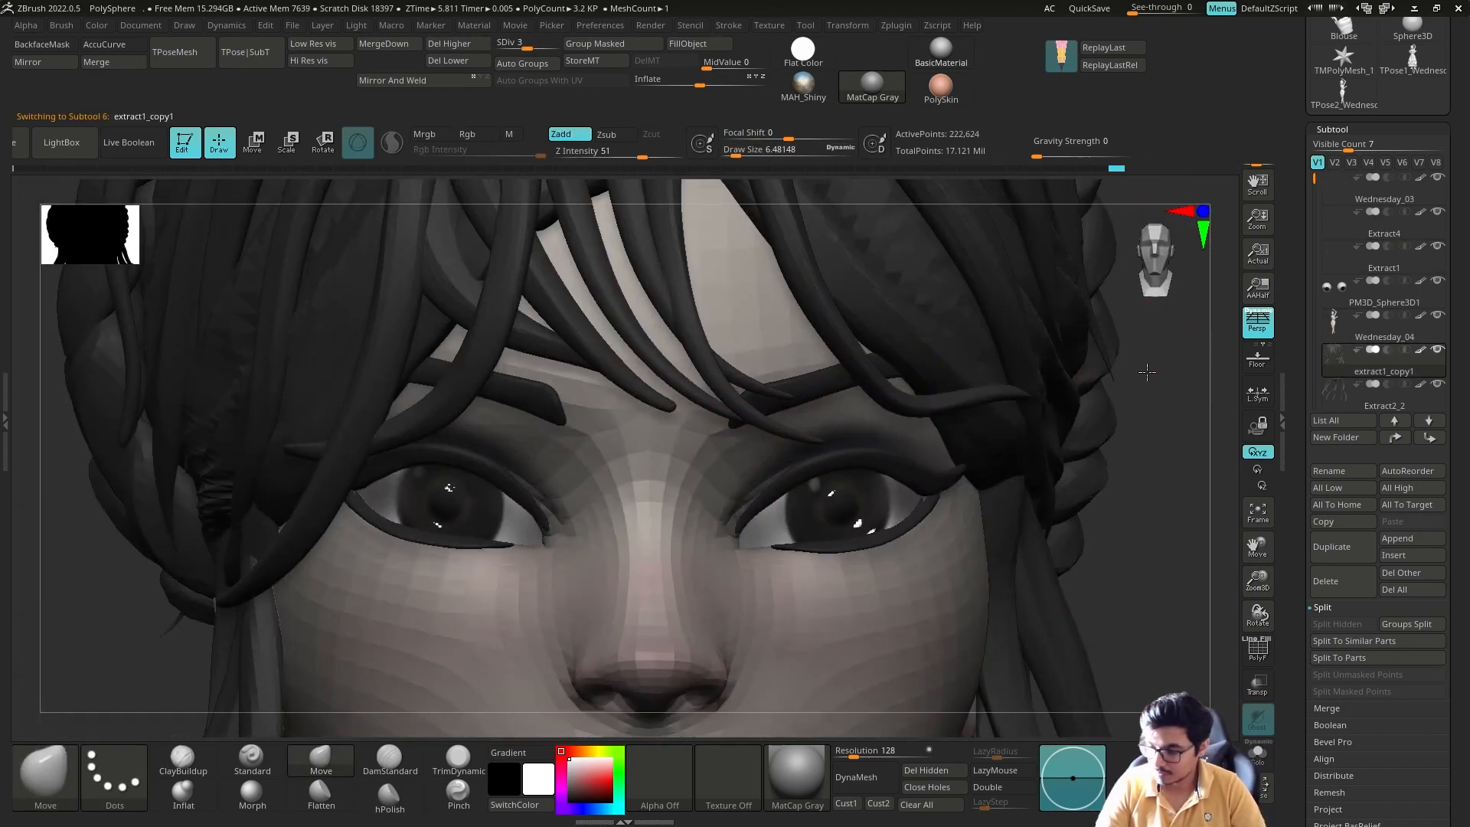
# Reselect the Wednesday_04 body, reduce the Move brush draw size and inspect the eyes up close.
pyautogui.moveTo(1151, 371); pyautogui.dragTo(1136, 375)
pyautogui.keyDown('ctrl'); pyautogui.moveTo(1136, 375); pyautogui.dragTo(1110, 429, button='right'); pyautogui.keyUp('ctrl')
pyautogui.keyDown('alt'); pyautogui.click(875, 401); pyautogui.keyUp('alt')
pyautogui.press('s')
pyautogui.moveTo(874, 400); pyautogui.dragTo(864, 401)
pyautogui.moveTo(787, 418); pyautogui.dragTo(353, 566, button='right')
pyautogui.moveTo(1038, 346)
pyautogui.keyDown('ctrl'); pyautogui.mouseDown(button='right')
pyautogui.moveTo(853, 383)
pyautogui.moveTo(676, 370)
pyautogui.mouseUp(button='right'); pyautogui.keyUp('ctrl')
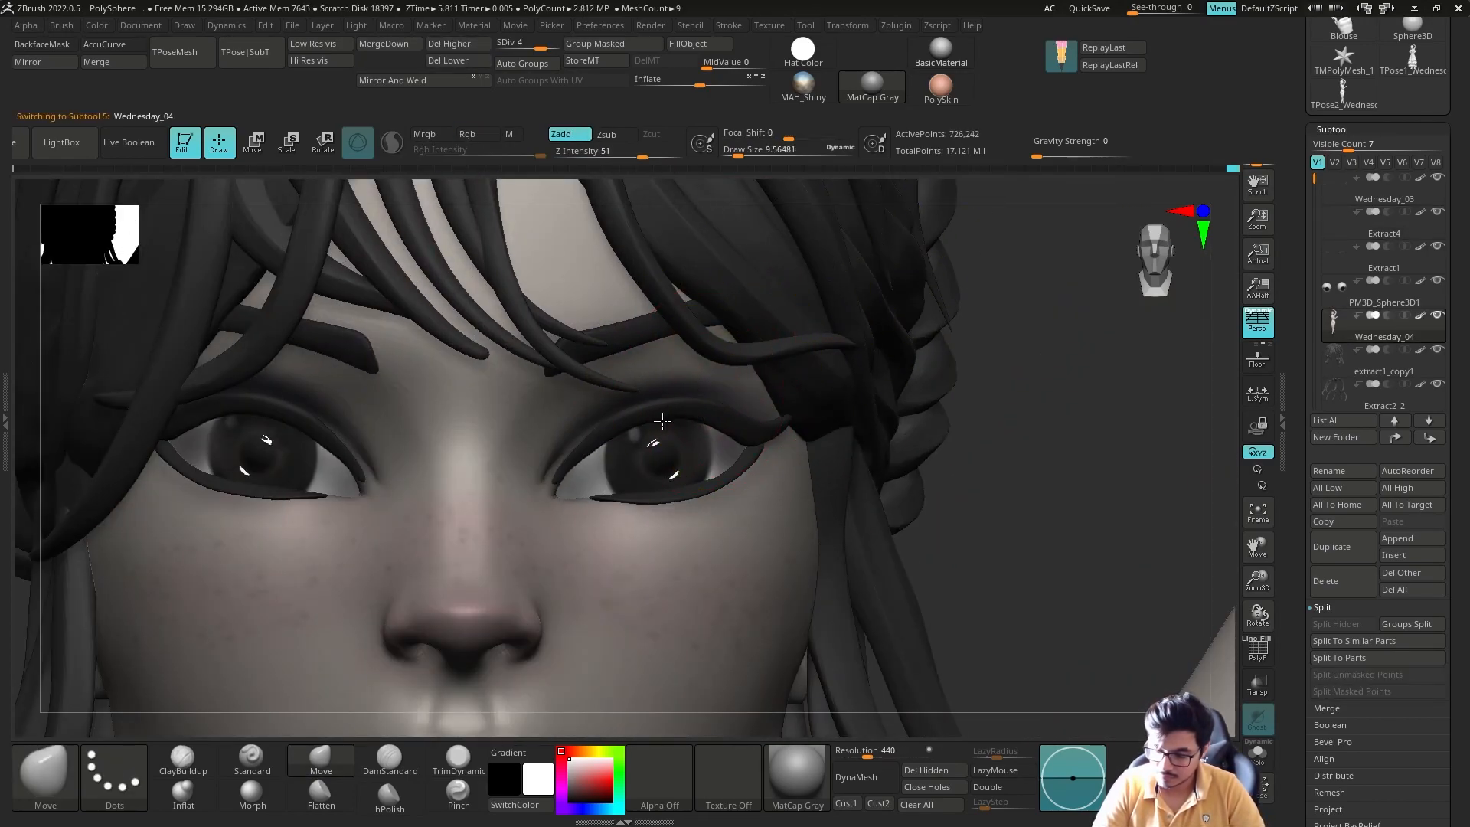
pyautogui.moveTo(673, 421); pyautogui.dragTo(576, 463, button='right')
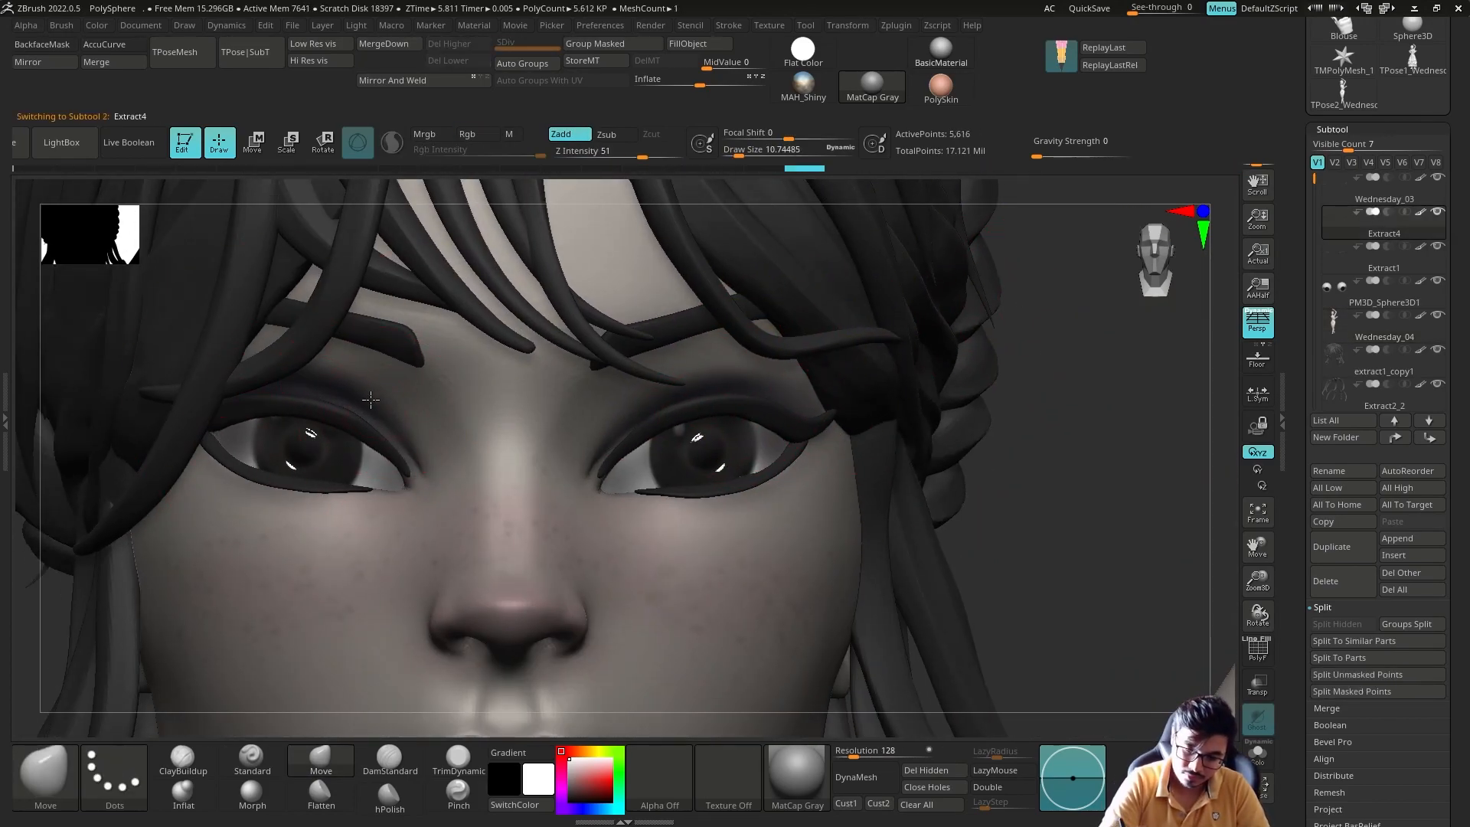
# Select the Wednesday_03 eyelash subtool and check the eyes against the whole upper body.
pyautogui.keyDown('alt'); pyautogui.click(290, 388); pyautogui.keyUp('alt')
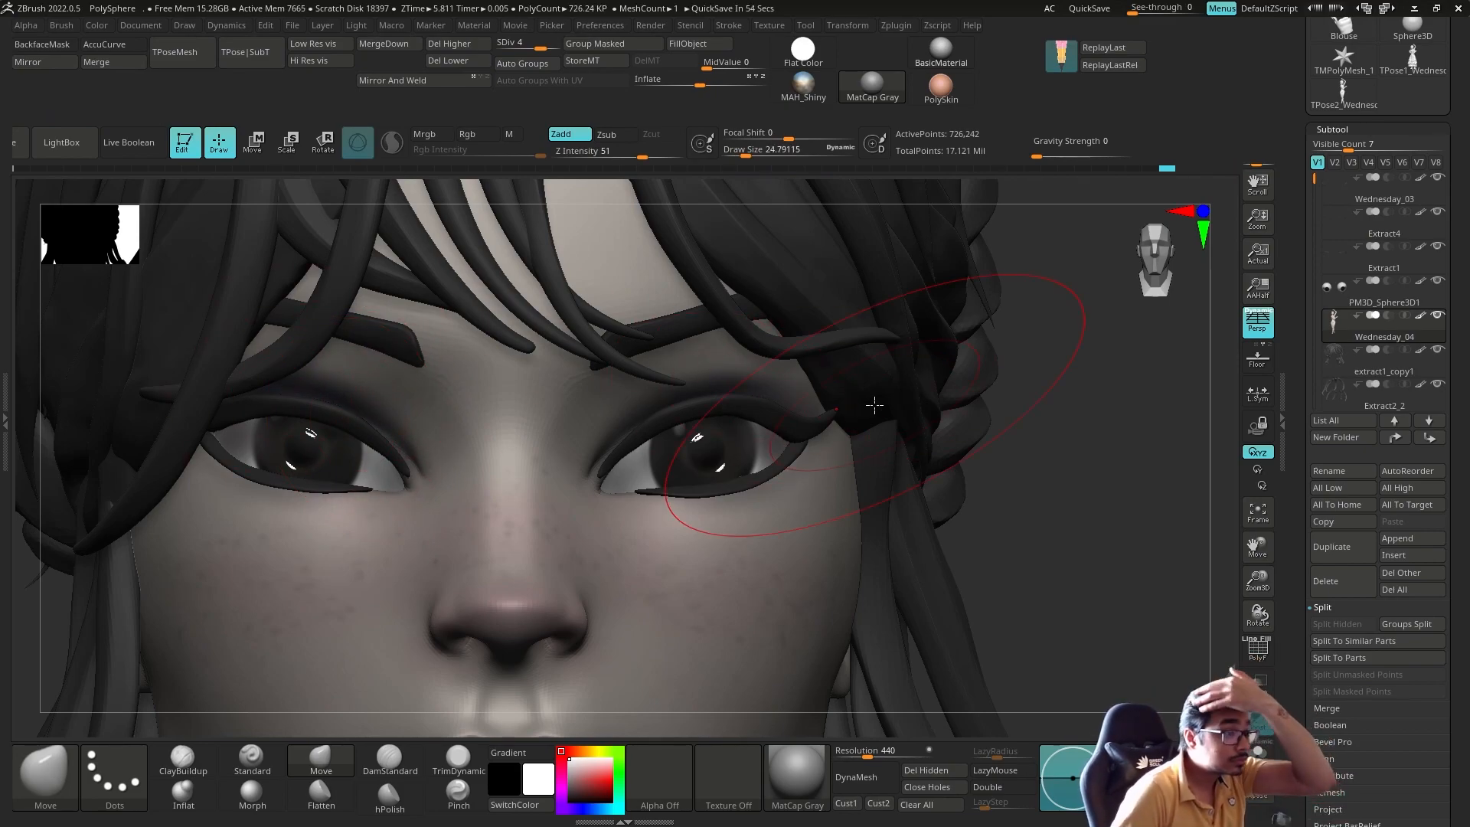
pyautogui.keyDown('alt'); pyautogui.click(311, 479); pyautogui.keyUp('alt')
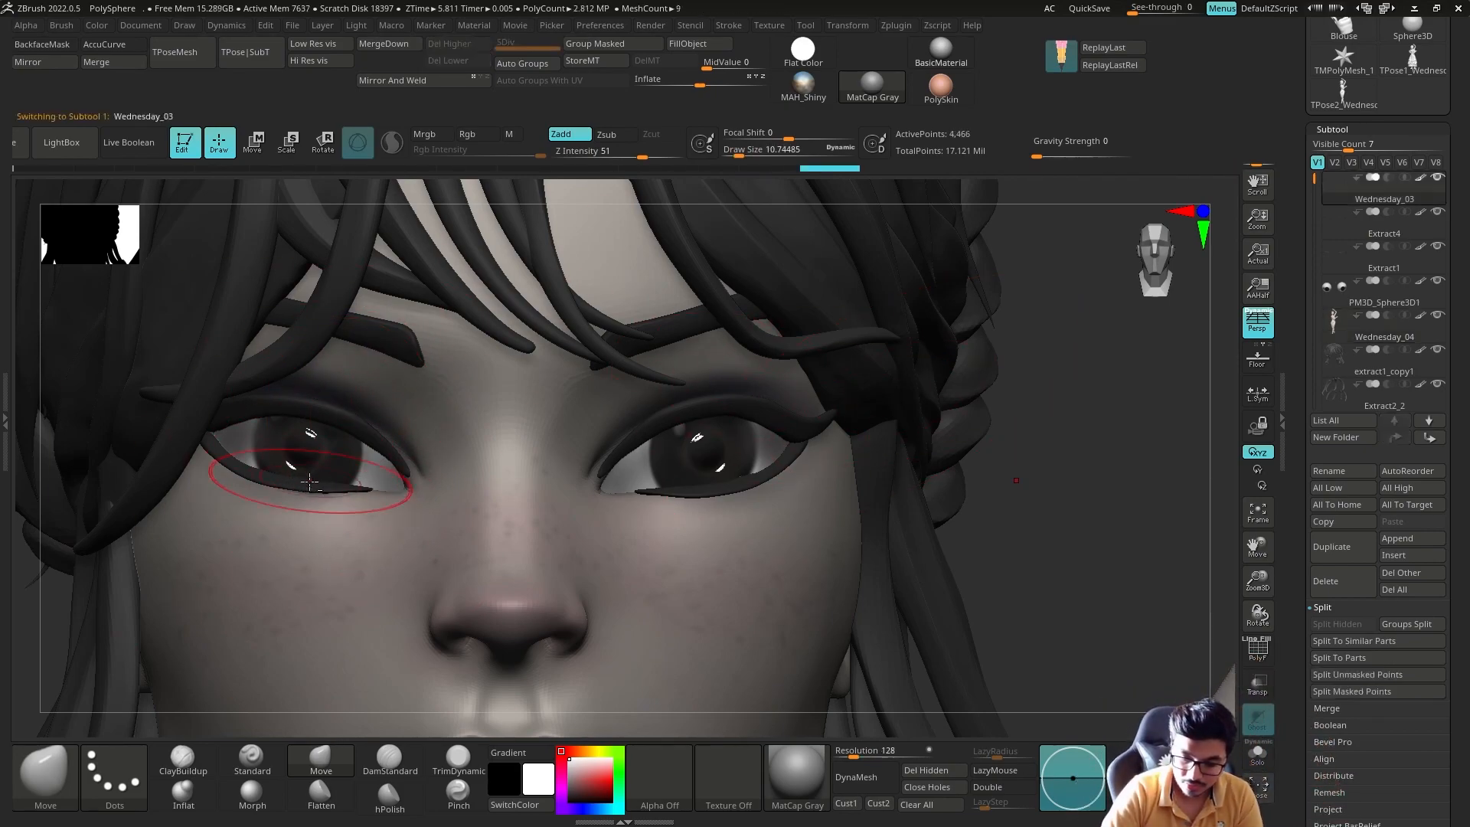
pyautogui.moveTo(653, 451)
pyautogui.keyDown('ctrl'); pyautogui.mouseDown(button='right')
pyautogui.moveTo(761, 456)
pyautogui.moveTo(536, 462)
pyautogui.moveTo(650, 460)
pyautogui.mouseUp(button='right'); pyautogui.keyUp('ctrl')
pyautogui.keyDown('ctrl'); pyautogui.moveTo(651, 460); pyautogui.dragTo(742, 462, button='right'); pyautogui.keyUp('ctrl')
pyautogui.moveTo(857, 306)
pyautogui.mouseDown(button='right')
pyautogui.moveTo(1010, 325)
pyautogui.moveTo(879, 337)
pyautogui.moveTo(945, 375)
pyautogui.moveTo(938, 444)
pyautogui.moveTo(995, 396)
pyautogui.moveTo(929, 349)
pyautogui.moveTo(899, 398)
pyautogui.moveTo(982, 351)
pyautogui.moveTo(988, 480)
pyautogui.mouseUp(button='right')
pyautogui.press('s')
pyautogui.moveTo(872, 543); pyautogui.dragTo(905, 554, button='right')
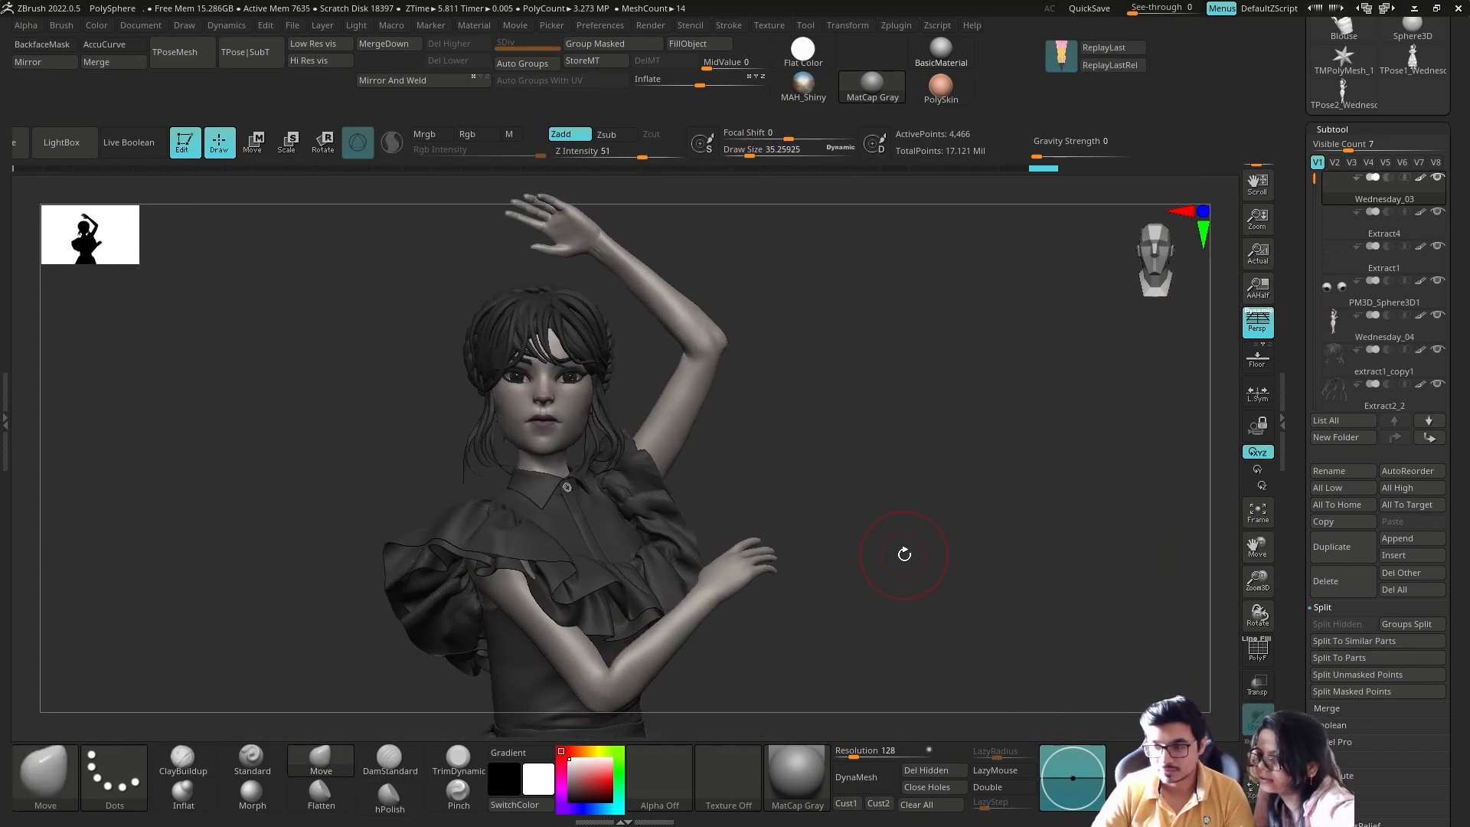
# Select the Wednesday_04 body, lower it three subdivision levels and clear its mask for posing.
pyautogui.keyDown('alt'); pyautogui.click(674, 636); pyautogui.keyUp('alt')
pyautogui.press('s')
pyautogui.moveTo(690, 635)
pyautogui.mouseDown()
pyautogui.moveTo(708, 636)
pyautogui.moveTo(651, 647)
pyautogui.mouseUp()
pyautogui.hotkey('shift', 'd')
pyautogui.hotkey('shift', 'd')
pyautogui.hotkey('shift', 'd')
pyautogui.press('w')
pyautogui.moveTo(811, 605); pyautogui.dragTo(880, 612, button='right')
pyautogui.keyDown('ctrl'); pyautogui.moveTo(461, 588); pyautogui.dragTo(484, 611); pyautogui.keyUp('ctrl')
pyautogui.moveTo(911, 486)
pyautogui.mouseDown(button='right')
pyautogui.moveTo(830, 474)
pyautogui.moveTo(865, 364)
pyautogui.mouseUp(button='right')
pyautogui.press('q')
# Resize the brush, reselect the body at the arm and choose the Move brush.
pyautogui.press('s')
pyautogui.keyDown('alt'); pyautogui.moveTo(853, 494); pyautogui.dragTo(856, 547, button='right'); pyautogui.keyUp('alt')
pyautogui.keyDown('ctrl'); pyautogui.moveTo(850, 528); pyautogui.dragTo(873, 555); pyautogui.keyUp('ctrl')
pyautogui.press('s')
pyautogui.moveTo(581, 541); pyautogui.dragTo(561, 542)
pyautogui.moveTo(831, 453)
pyautogui.keyDown('alt'); pyautogui.mouseDown(button='right')
pyautogui.moveTo(823, 483)
pyautogui.moveTo(904, 493)
pyautogui.moveTo(804, 475)
pyautogui.moveTo(756, 520)
pyautogui.mouseUp(button='right'); pyautogui.keyUp('alt')
pyautogui.keyDown('alt'); pyautogui.click(545, 519); pyautogui.keyUp('alt')
pyautogui.keyDown('alt'); pyautogui.click(705, 565); pyautogui.keyUp('alt')
pyautogui.press('b')
pyautogui.press('m')
pyautogui.press('v')
# Raise the selected mesh three subdivision levels and resize the brush for work around the lower arm.
pyautogui.press('s')
pyautogui.moveTo(812, 628)
pyautogui.mouseDown(button='right')
pyautogui.moveTo(957, 598)
pyautogui.moveTo(950, 536)
pyautogui.moveTo(850, 481)
pyautogui.mouseUp(button='right')
pyautogui.press('d')
pyautogui.press('d')
pyautogui.press('d')
pyautogui.press('s')
pyautogui.moveTo(850, 481); pyautogui.dragTo(839, 481)
pyautogui.keyDown('alt'); pyautogui.moveTo(838, 520); pyautogui.dragTo(896, 456, button='right'); pyautogui.keyUp('alt')
pyautogui.keyDown('ctrl'); pyautogui.moveTo(895, 455); pyautogui.dragTo(896, 501, button='right'); pyautogui.keyUp('ctrl')
pyautogui.press('s')
pyautogui.moveTo(604, 623)
pyautogui.mouseDown()
pyautogui.moveTo(597, 612)
pyautogui.moveTo(672, 591)
pyautogui.moveTo(639, 617)
pyautogui.moveTo(642, 638)
pyautogui.mouseUp()
# Raise the subdivision two more levels, switch to the ClayBuildup brush and undo the last change.
pyautogui.press('d')
pyautogui.press('d')
pyautogui.press('b')
pyautogui.press('c')
pyautogui.press('b')
pyautogui.moveTo(819, 620)
pyautogui.mouseDown(button='right')
pyautogui.moveTo(863, 601)
pyautogui.moveTo(886, 518)
pyautogui.moveTo(754, 562)
pyautogui.moveTo(830, 587)
pyautogui.moveTo(784, 618)
pyautogui.moveTo(797, 653)
pyautogui.moveTo(742, 676)
pyautogui.moveTo(788, 672)
pyautogui.moveTo(833, 622)
pyautogui.mouseUp(button='right')
pyautogui.hotkey('ctrl', 'z')
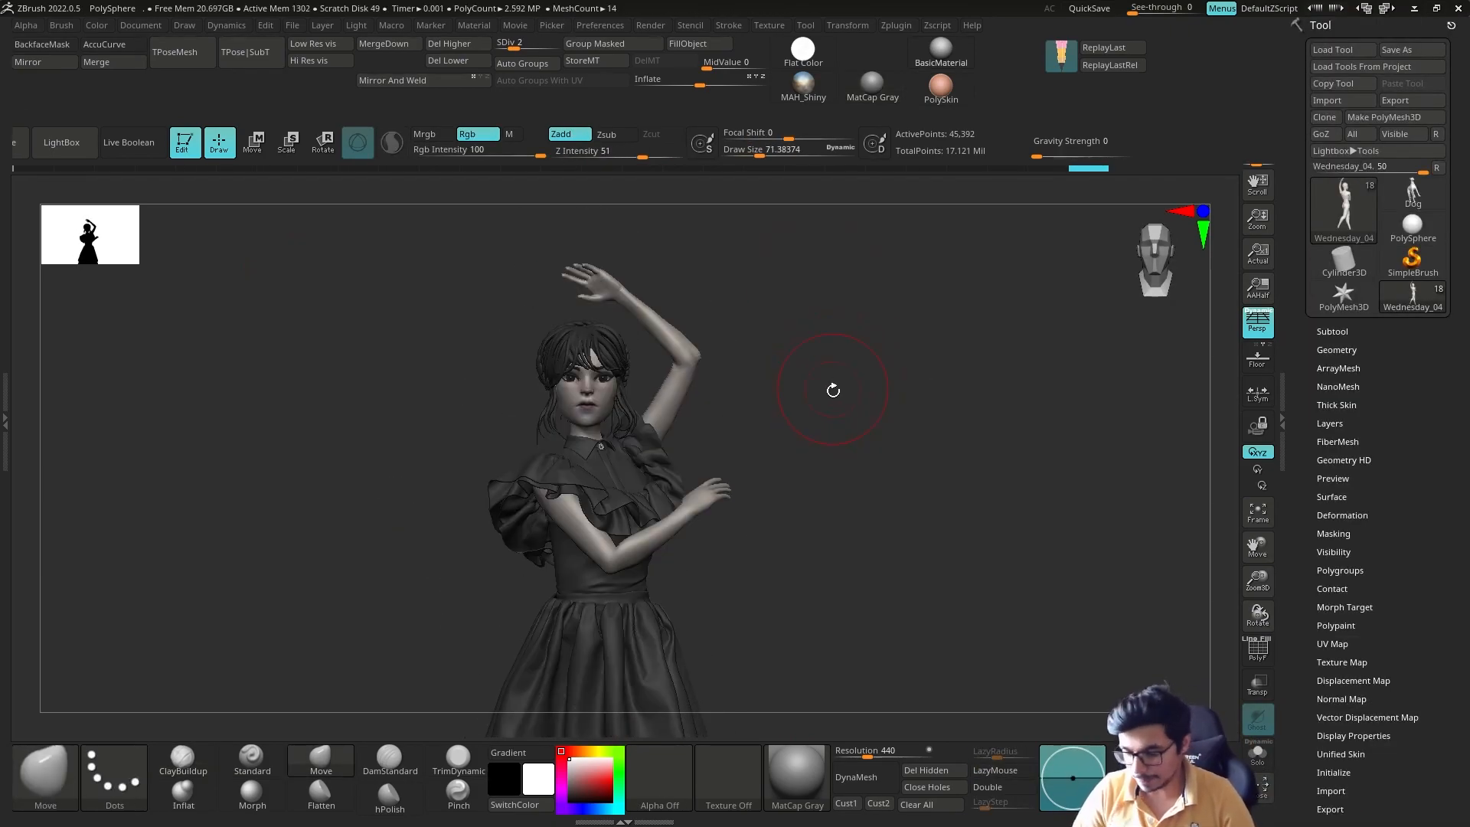
# Mask part of the Wednesday_04 body, invert the mask, adjust the free area with the gizmo and clear the mask.
pyautogui.press('s')
pyautogui.hotkey('shift', 's')
pyautogui.moveTo(819, 337)
pyautogui.keyDown('ctrl'); pyautogui.mouseDown(button='right')
pyautogui.moveTo(778, 397)
pyautogui.moveTo(820, 414)
pyautogui.moveTo(690, 405)
pyautogui.mouseUp(button='right'); pyautogui.keyUp('ctrl')
pyautogui.keyDown('ctrl'); pyautogui.moveTo(804, 408); pyautogui.dragTo(789, 416); pyautogui.keyUp('ctrl')
pyautogui.moveTo(783, 419)
pyautogui.mouseDown(button='right')
pyautogui.moveTo(817, 452)
pyautogui.moveTo(860, 398)
pyautogui.moveTo(1030, 338)
pyautogui.moveTo(847, 435)
pyautogui.moveTo(995, 407)
pyautogui.moveTo(617, 357)
pyautogui.mouseUp(button='right')
pyautogui.keyDown('ctrl'); pyautogui.click(859, 398); pyautogui.keyUp('ctrl')
pyautogui.press('w')
pyautogui.keyDown('alt'); pyautogui.moveTo(775, 492); pyautogui.dragTo(634, 430); pyautogui.keyUp('alt')
pyautogui.moveTo(644, 430); pyautogui.dragTo(570, 343, button='right')
pyautogui.press('q')
pyautogui.keyDown('ctrl'); pyautogui.moveTo(459, 367); pyautogui.dragTo(490, 398); pyautogui.keyUp('ctrl')
# Mask the upper body around the shoulders, invert the mask, reposition the unmasked part with the gizmo and clear the mask.
pyautogui.moveTo(569, 342)
pyautogui.mouseDown(button='right')
pyautogui.moveTo(578, 430)
pyautogui.moveTo(641, 490)
pyautogui.moveTo(768, 430)
pyautogui.moveTo(693, 438)
pyautogui.moveTo(786, 428)
pyautogui.moveTo(701, 440)
pyautogui.mouseUp(button='right')
pyautogui.keyDown('ctrl'); pyautogui.moveTo(702, 496); pyautogui.dragTo(676, 392); pyautogui.keyUp('ctrl')
pyautogui.keyDown('alt'); pyautogui.moveTo(796, 367); pyautogui.dragTo(796, 521, button='right'); pyautogui.keyUp('alt')
pyautogui.moveTo(804, 528)
pyautogui.keyDown('ctrl'); pyautogui.mouseDown()
pyautogui.moveTo(536, 277)
pyautogui.moveTo(812, 490)
pyautogui.mouseUp(); pyautogui.keyUp('ctrl')
pyautogui.keyDown('ctrl'); pyautogui.click(811, 563); pyautogui.keyUp('ctrl')
pyautogui.press('w')
pyautogui.moveTo(674, 460)
pyautogui.mouseDown(button='right')
pyautogui.moveTo(752, 448)
pyautogui.moveTo(752, 350)
pyautogui.mouseUp(button='right')
pyautogui.moveTo(674, 417)
pyautogui.keyDown('alt'); pyautogui.mouseDown()
pyautogui.moveTo(669, 496)
pyautogui.moveTo(738, 485)
pyautogui.mouseUp(); pyautogui.keyUp('alt')
pyautogui.press('q')
pyautogui.keyDown('ctrl'); pyautogui.moveTo(865, 414); pyautogui.dragTo(903, 452); pyautogui.keyUp('ctrl')
# Make a small Move brush correction around the neck and shoulder, and toggle the isolated display.
pyautogui.moveTo(904, 452); pyautogui.dragTo(801, 456, button='right')
pyautogui.moveTo(591, 383); pyautogui.dragTo(601, 374)
pyautogui.moveTo(712, 440); pyautogui.dragTo(938, 397, button='right')
pyautogui.click(1258, 754)
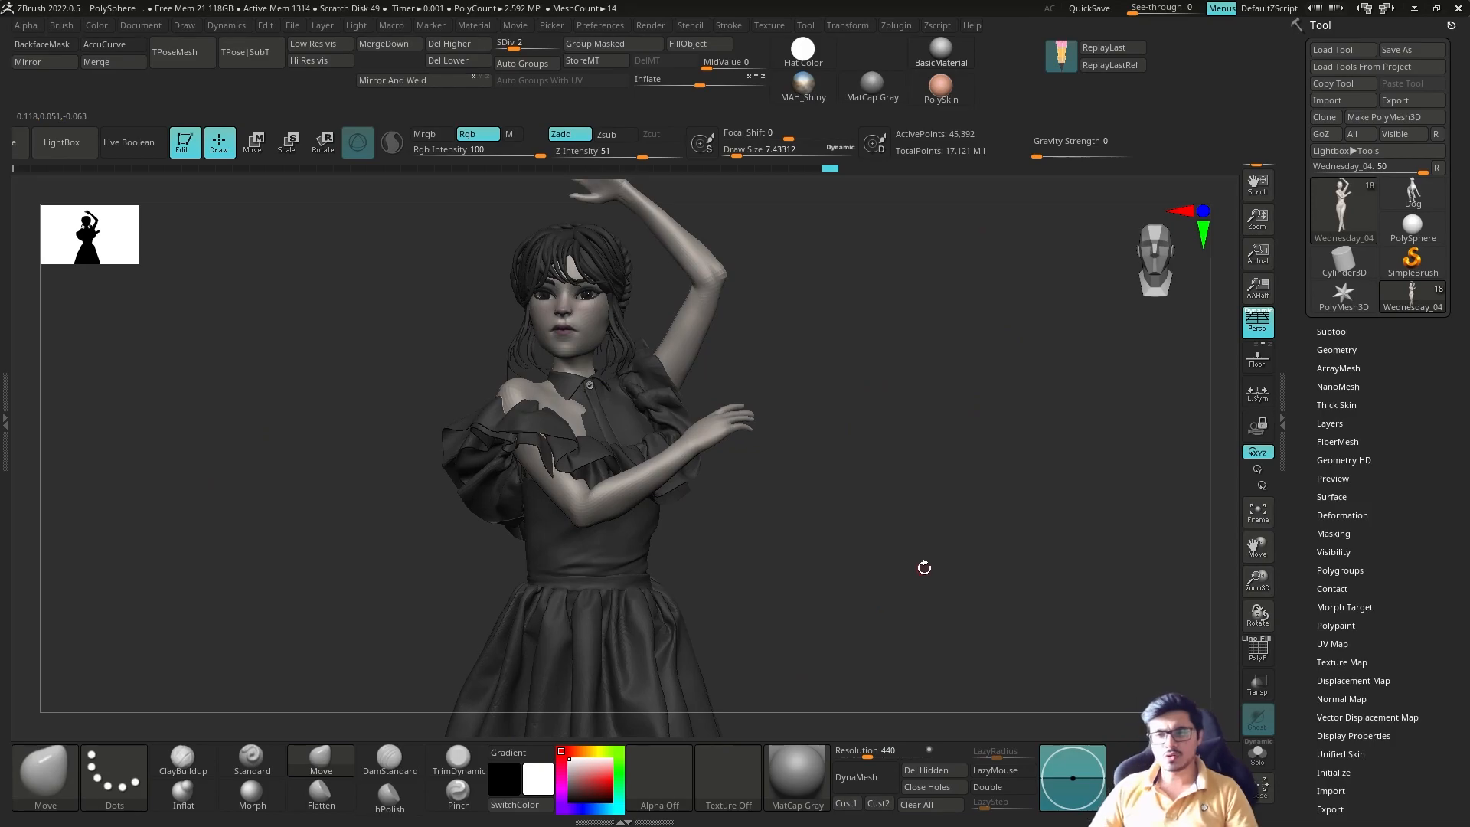
# Switch to Marvelous Designer and import an OBJ file from the Exported_files folder into the Wednesday_Dress project.
pyautogui.click(49, 16)
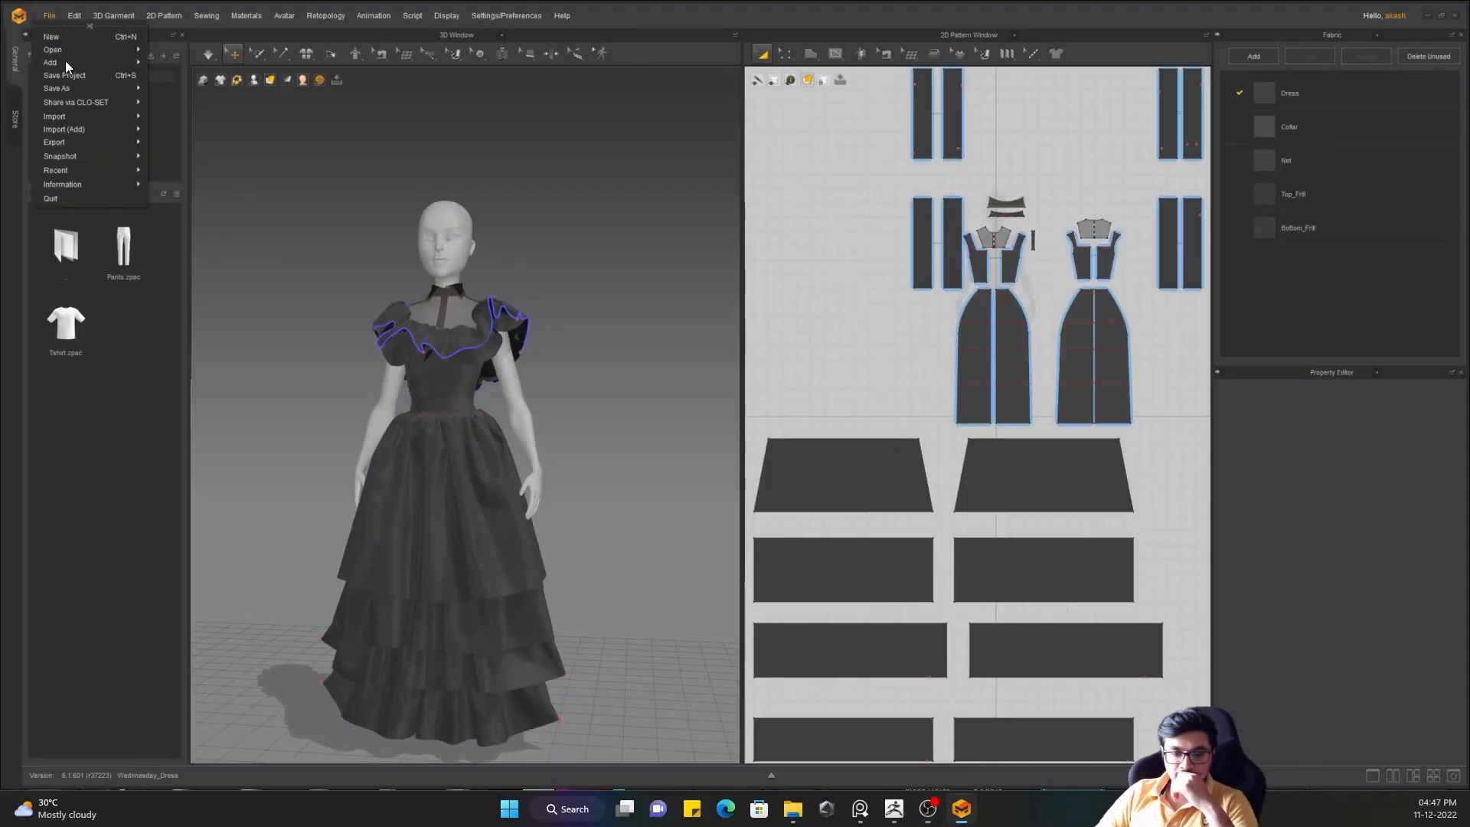
pyautogui.click(184, 164)
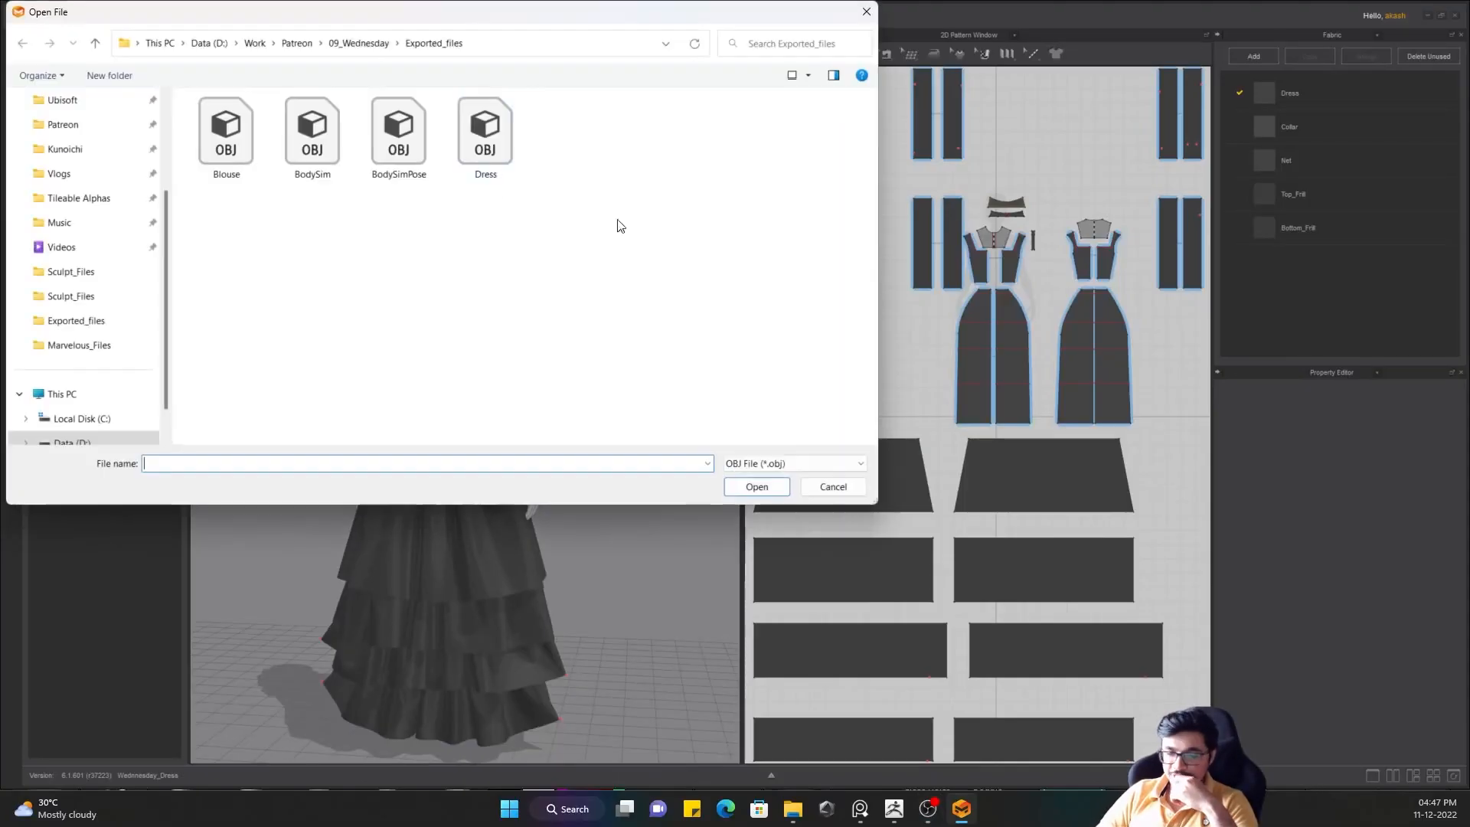
pyautogui.doubleClick(492, 187)
pyautogui.click(728, 528)
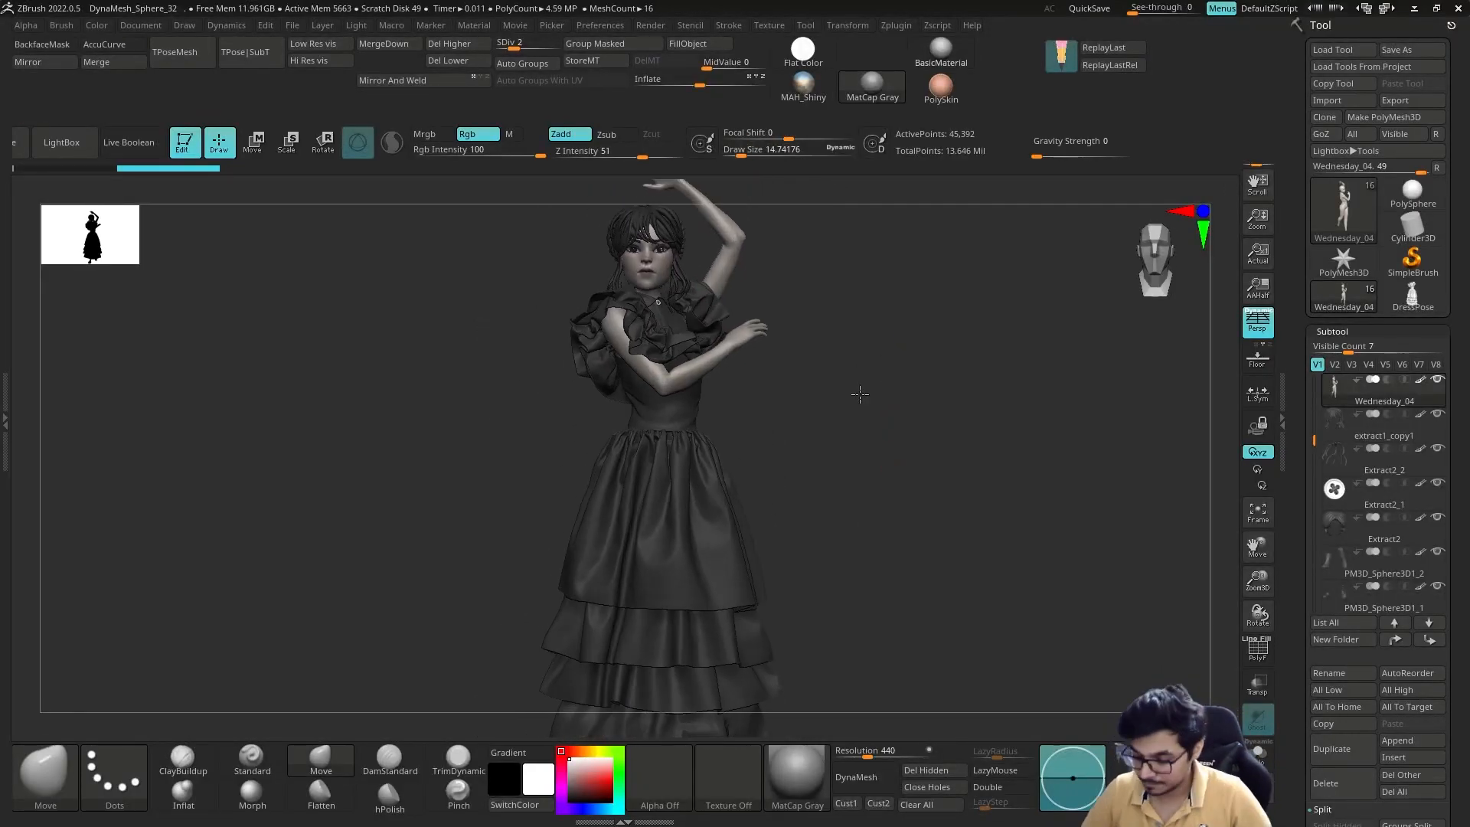
pyautogui.moveTo(980, 386)
pyautogui.mouseDown()
pyautogui.moveTo(978, 426)
pyautogui.moveTo(918, 437)
pyautogui.mouseUp()
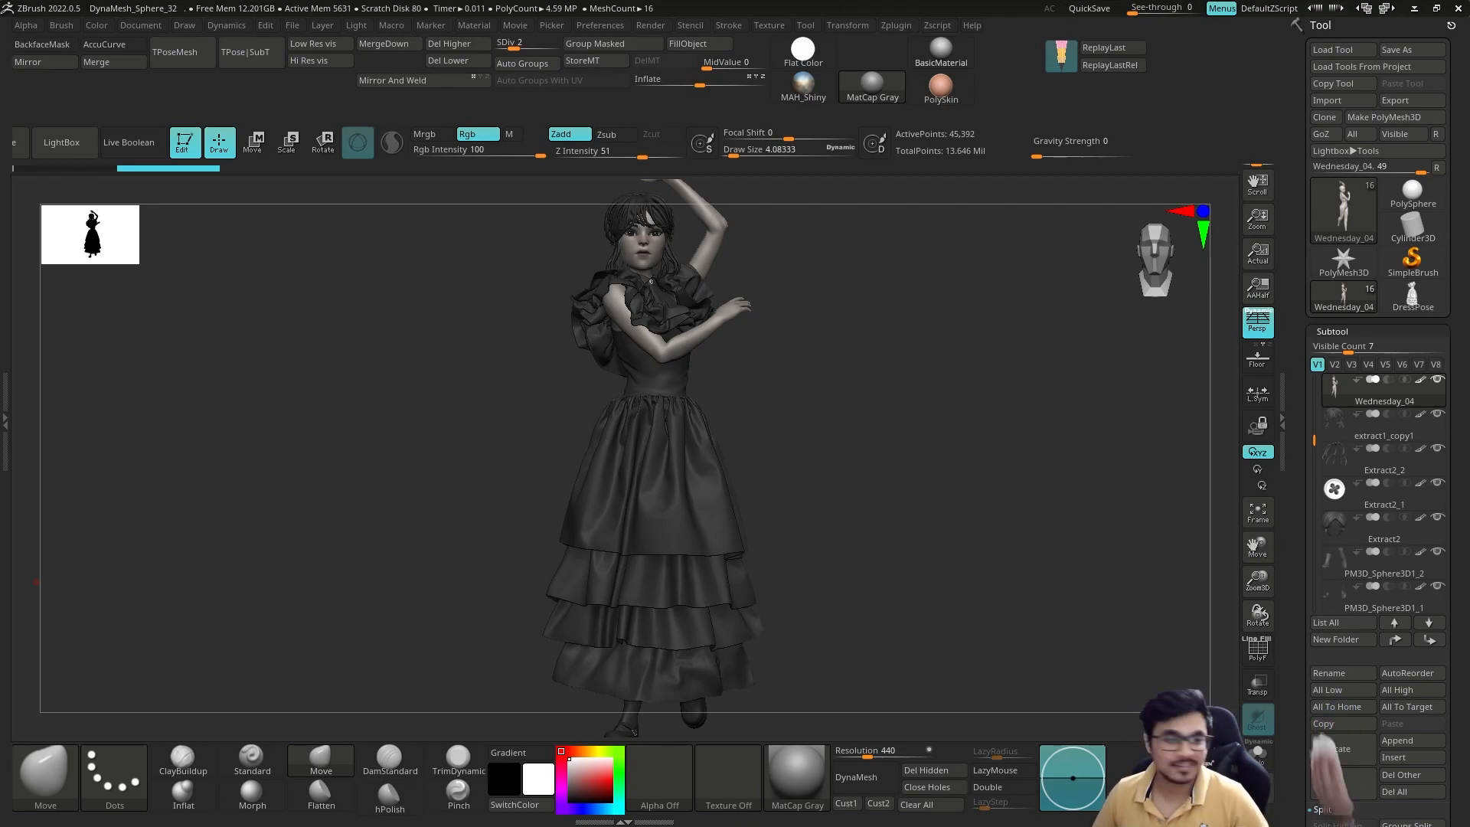
pyautogui.keyDown('alt'); pyautogui.moveTo(793, 394); pyautogui.dragTo(838, 441); pyautogui.keyUp('alt')
pyautogui.click(1398, 740)
pyautogui.click(1411, 740)
pyautogui.click(919, 555)
pyautogui.keyDown('alt'); pyautogui.click(922, 552); pyautogui.keyUp('alt')
pyautogui.click(1343, 784)
# Load the Cylinder3D primitive, open its Initialize settings and show its polyframe.
pyautogui.click(1343, 212)
pyautogui.click(846, 276)
pyautogui.moveTo(1343, 797); pyautogui.dragTo(1342, 456)
pyautogui.click(1334, 430)
pyautogui.press('f')
pyautogui.hotkey('shift', 'f')
# Set the cylinder primitive's HDivide to 70 and TaperTop to 13 in its Initialize settings.
pyautogui.moveTo(1021, 428); pyautogui.dragTo(1021, 531)
pyautogui.moveTo(1316, 348); pyautogui.dragTo(1380, 329)
pyautogui.moveTo(1426, 372); pyautogui.dragTo(1390, 369)
pyautogui.moveTo(1324, 369); pyautogui.dragTo(1336, 370)
pyautogui.moveTo(1418, 180); pyautogui.dragTo(1417, 344)
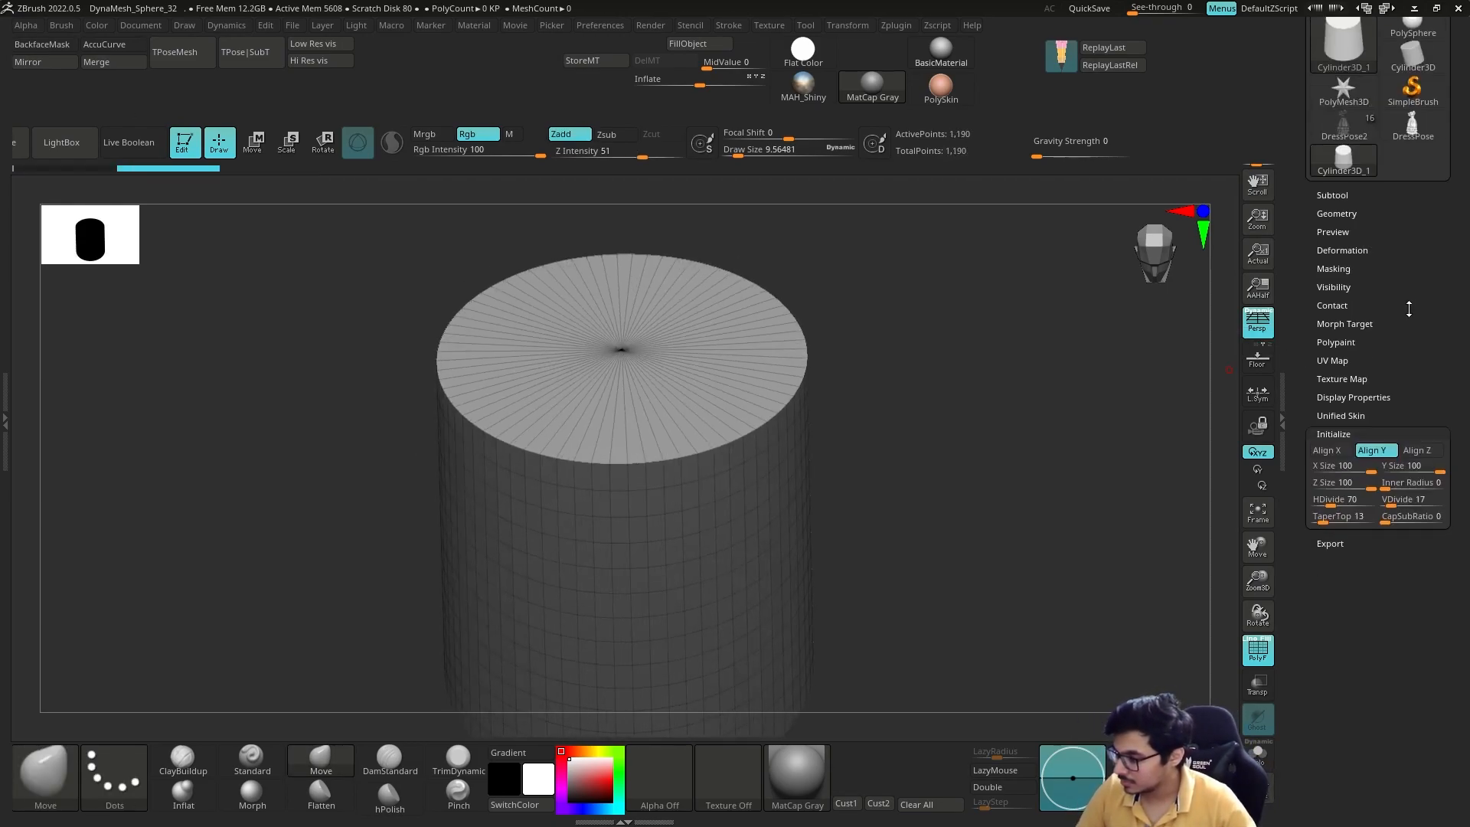
pyautogui.click(1333, 223)
pyautogui.moveTo(939, 495); pyautogui.dragTo(939, 399)
pyautogui.moveTo(1335, 250); pyautogui.dragTo(1336, 392)
# Return to the DressPose2 character tool and turn off the polyframe.
pyautogui.click(1343, 215)
pyautogui.hotkey('shift', 'f')
pyautogui.press('s')
pyautogui.moveTo(925, 503); pyautogui.dragTo(954, 503)
pyautogui.keyDown('alt'); pyautogui.moveTo(1166, 588); pyautogui.dragTo(1145, 469); pyautogui.keyUp('alt')
pyautogui.press('s')
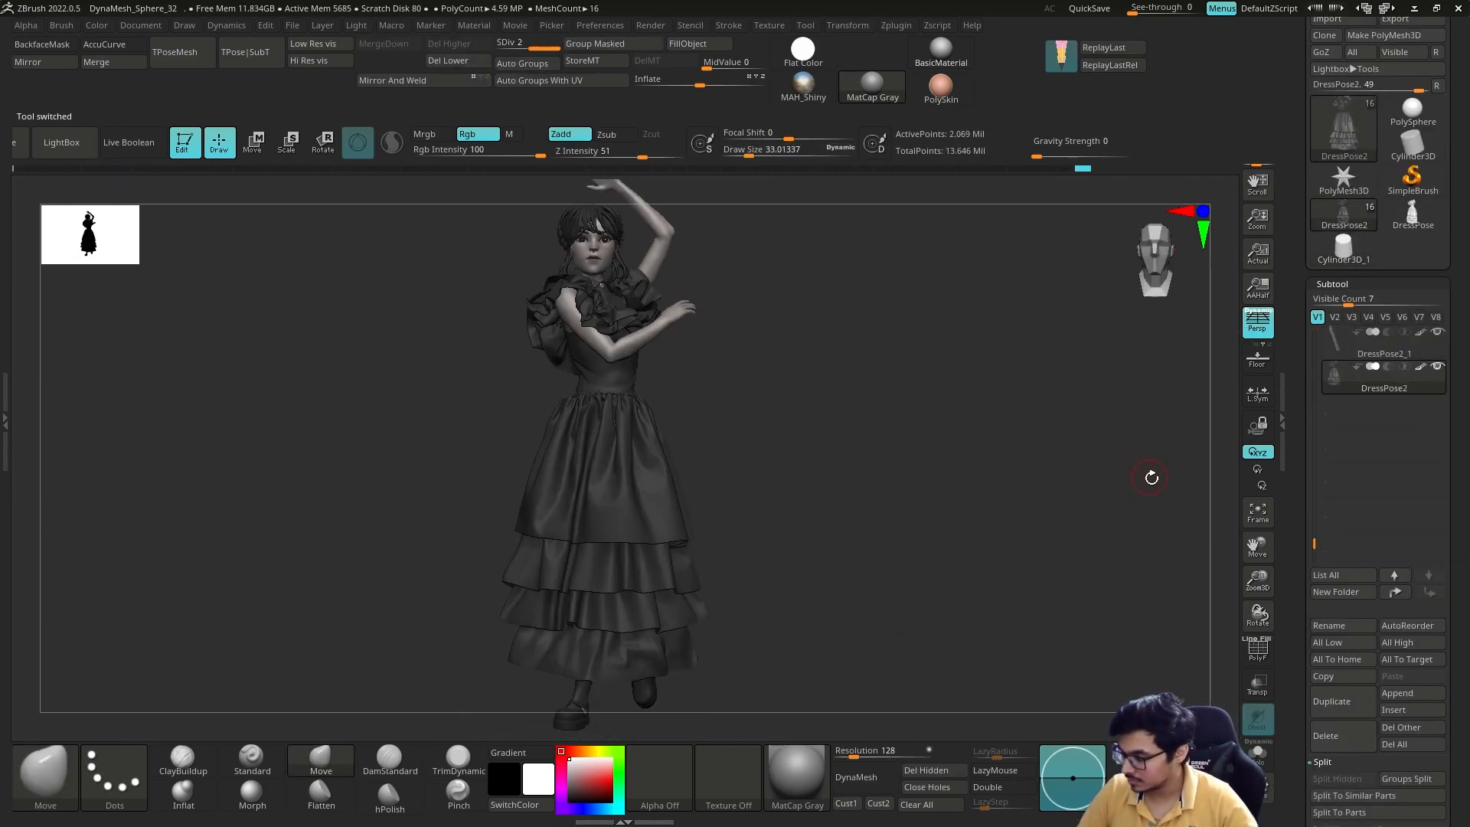
pyautogui.click(4, 420)
pyautogui.click(187, 421)
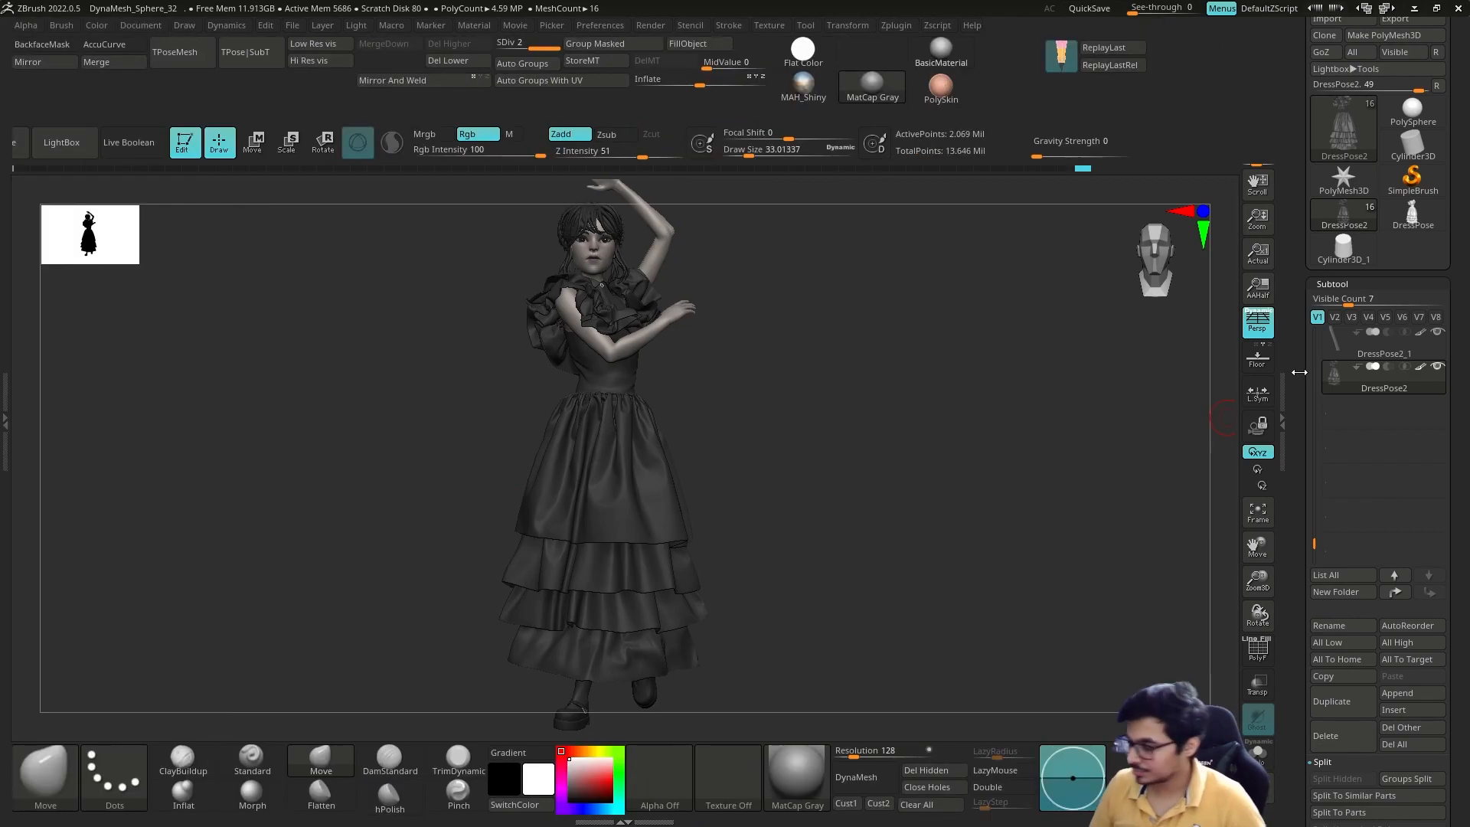
# Append a Cylinder3D primitive to the character, select it and activate the transform gizmo.
pyautogui.click(1412, 694)
pyautogui.click(1194, 504)
pyautogui.keyDown('alt'); pyautogui.moveTo(1156, 518); pyautogui.dragTo(1149, 451); pyautogui.keyUp('alt')
pyautogui.keyDown('alt'); pyautogui.click(693, 490); pyautogui.keyUp('alt')
pyautogui.press('w')
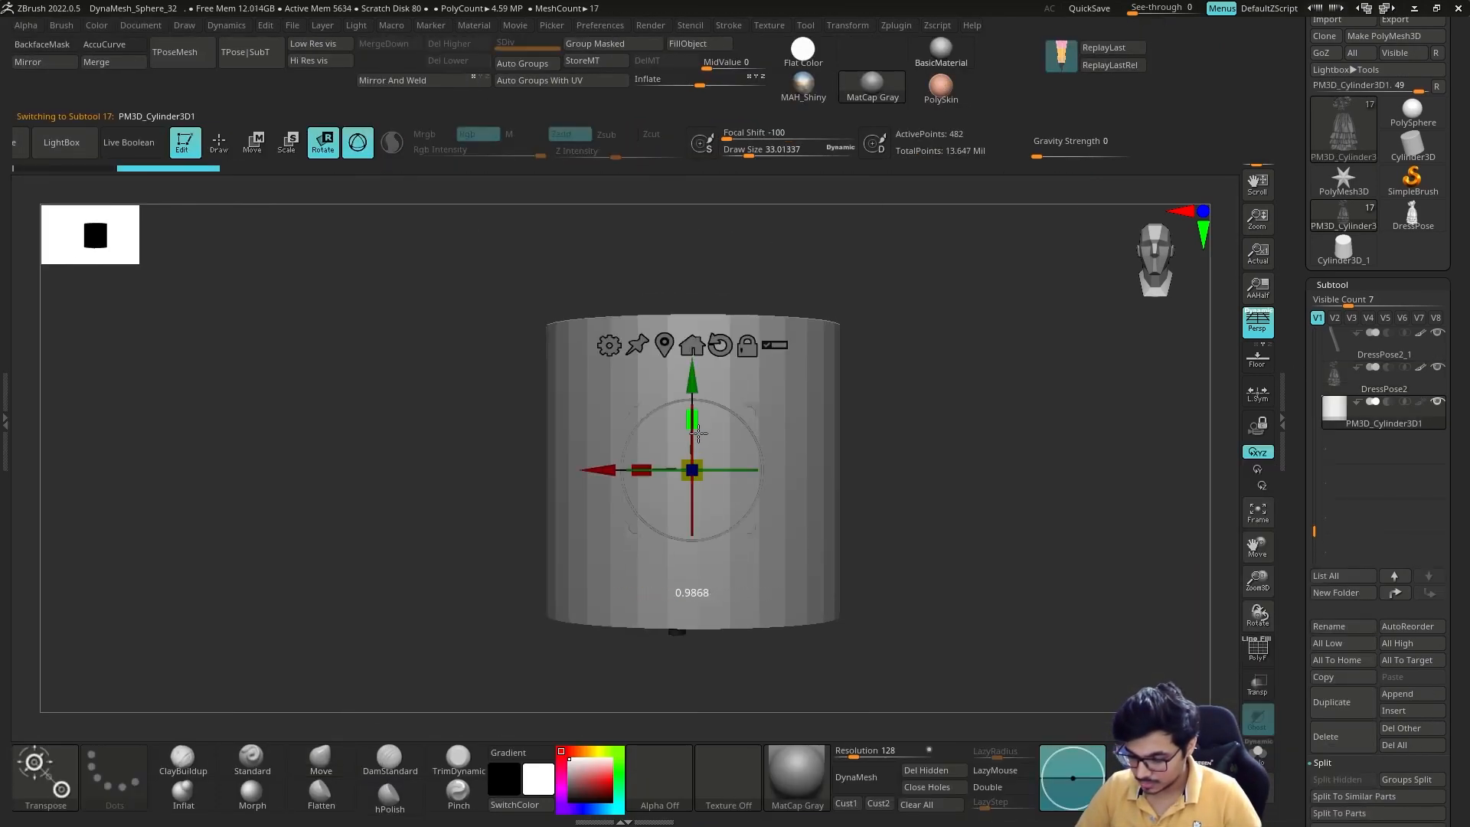
# Flatten the cylinder vertically and scale it down into a narrow band around the waist.
pyautogui.moveTo(692, 419); pyautogui.dragTo(692, 461)
pyautogui.press('q')
pyautogui.moveTo(957, 429); pyautogui.dragTo(957, 521)
pyautogui.press('w')
pyautogui.moveTo(693, 458); pyautogui.dragTo(666, 458)
pyautogui.moveTo(919, 521); pyautogui.dragTo(957, 521)
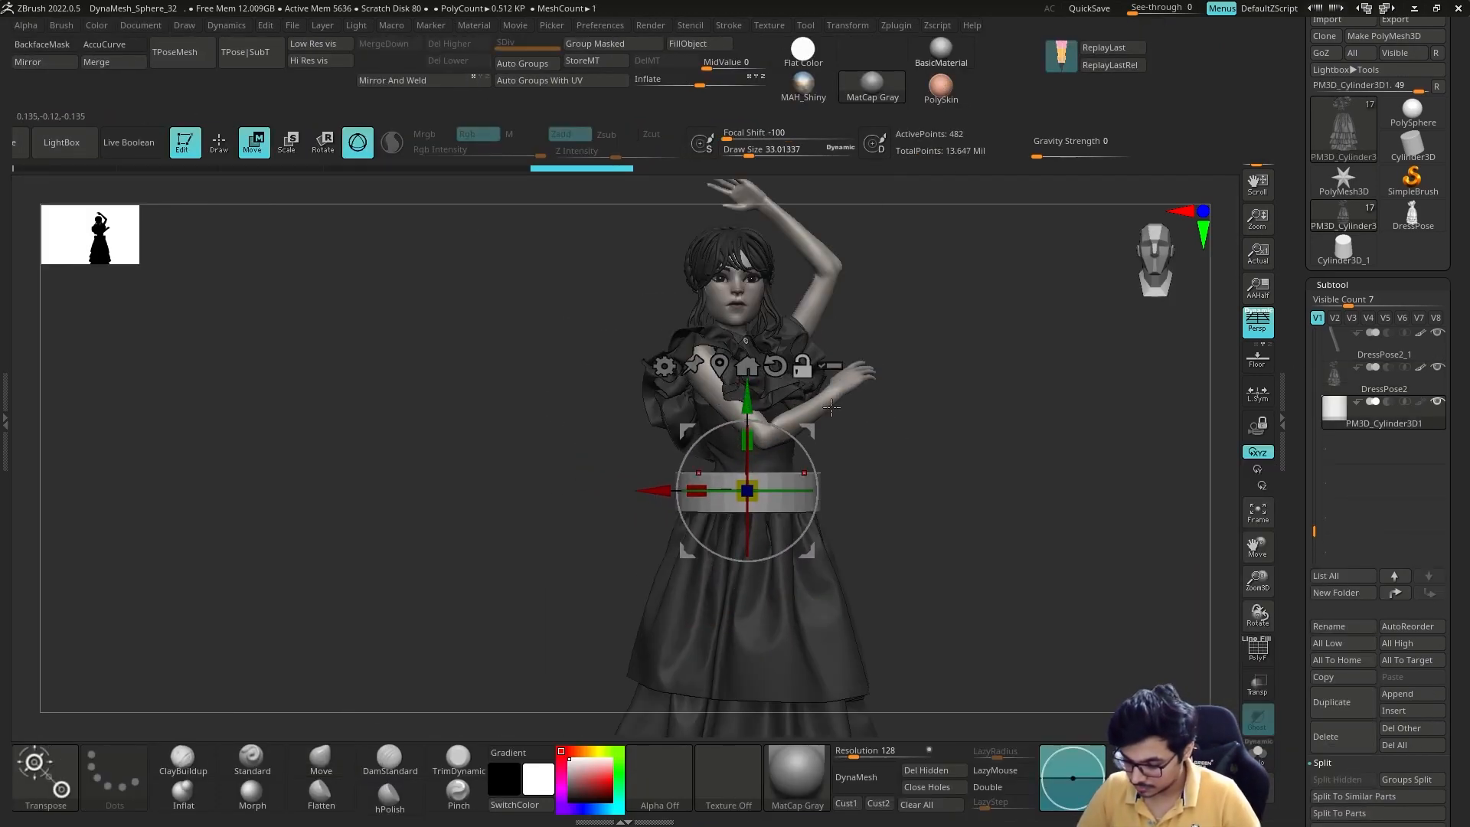
# Duplicate the waist cylinder, scale the copy slightly smaller and stretch it taller than the original.
pyautogui.moveTo(996, 428); pyautogui.dragTo(995, 498)
pyautogui.hotkey('ctrl', 'shift', 'd')
pyautogui.moveTo(745, 490); pyautogui.dragTo(731, 490)
pyautogui.moveTo(993, 521); pyautogui.dragTo(992, 479)
pyautogui.moveTo(747, 445)
pyautogui.mouseDown()
pyautogui.moveTo(747, 461)
pyautogui.moveTo(747, 427)
pyautogui.mouseUp()
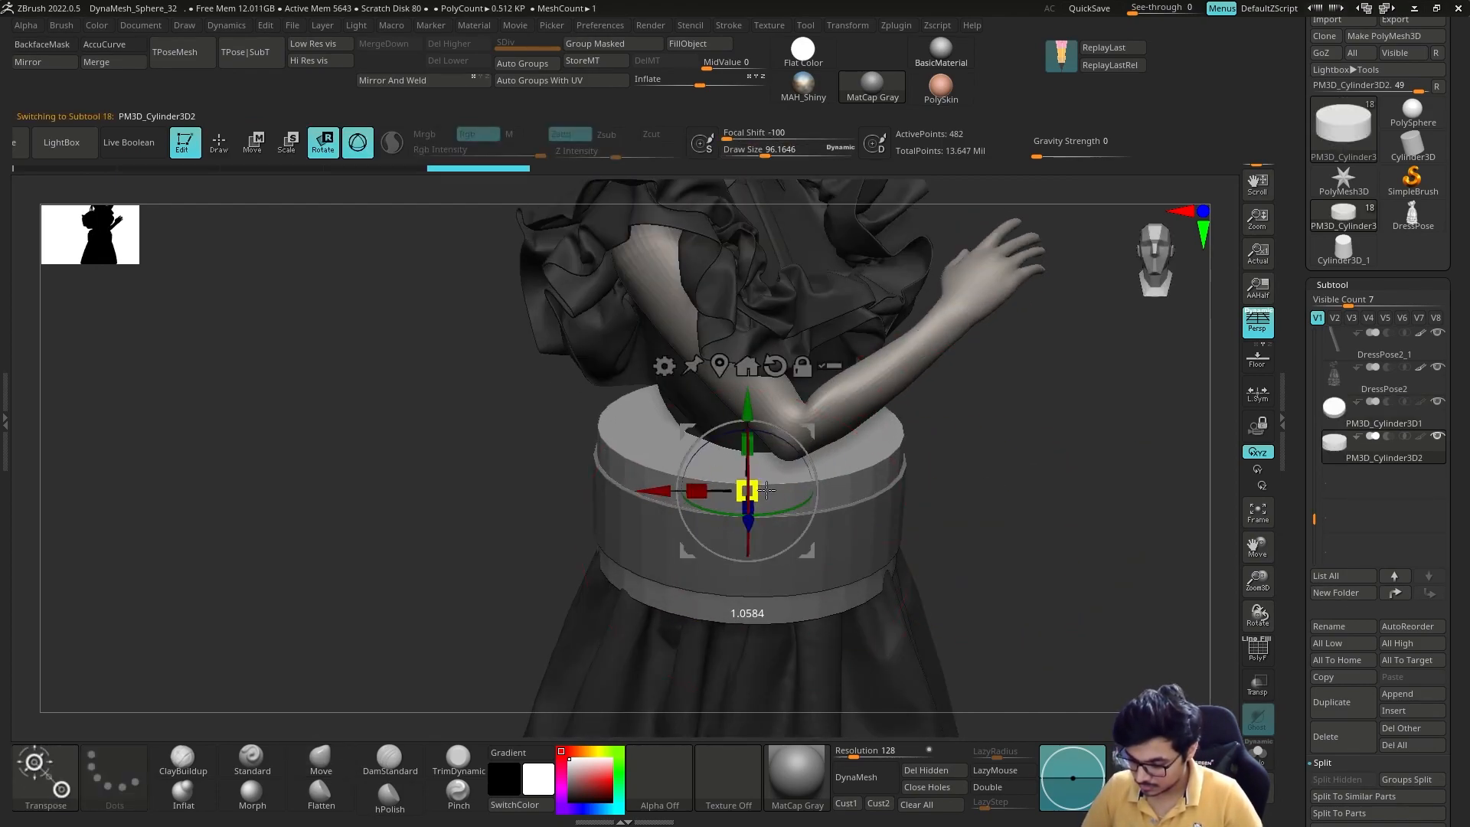
# Set PM3D_Cylinder3D2 to subtract, show only the two cylinders and enable Live Boolean.
pyautogui.press('q')
pyautogui.keyDown('alt'); pyautogui.click(850, 536); pyautogui.keyUp('alt')
pyautogui.click(1388, 436)
pyautogui.click(1437, 401)
pyautogui.click(1437, 435)
pyautogui.click(128, 142)
pyautogui.moveTo(590, 613); pyautogui.dragTo(679, 490)
# Make a boolean mesh from the two cylinders, append it to the character and select it.
pyautogui.moveTo(1354, 812); pyautogui.dragTo(1353, 655)
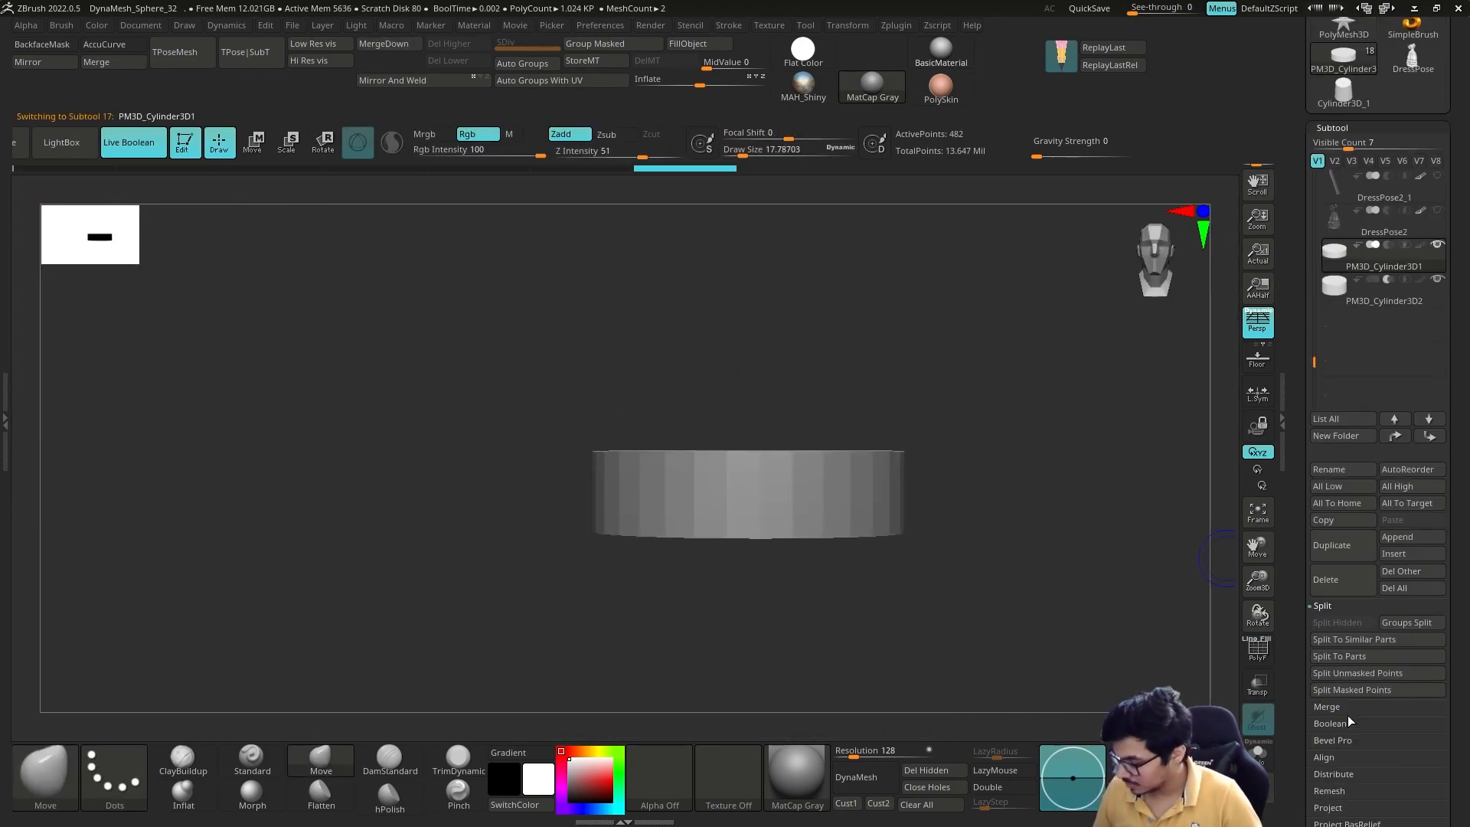
pyautogui.moveTo(957, 452); pyautogui.dragTo(957, 520)
pyautogui.hotkey('ctrl', 'd')
pyautogui.click(1336, 726)
pyautogui.moveTo(1370, 797); pyautogui.dragTo(1371, 688)
pyautogui.click(1397, 428)
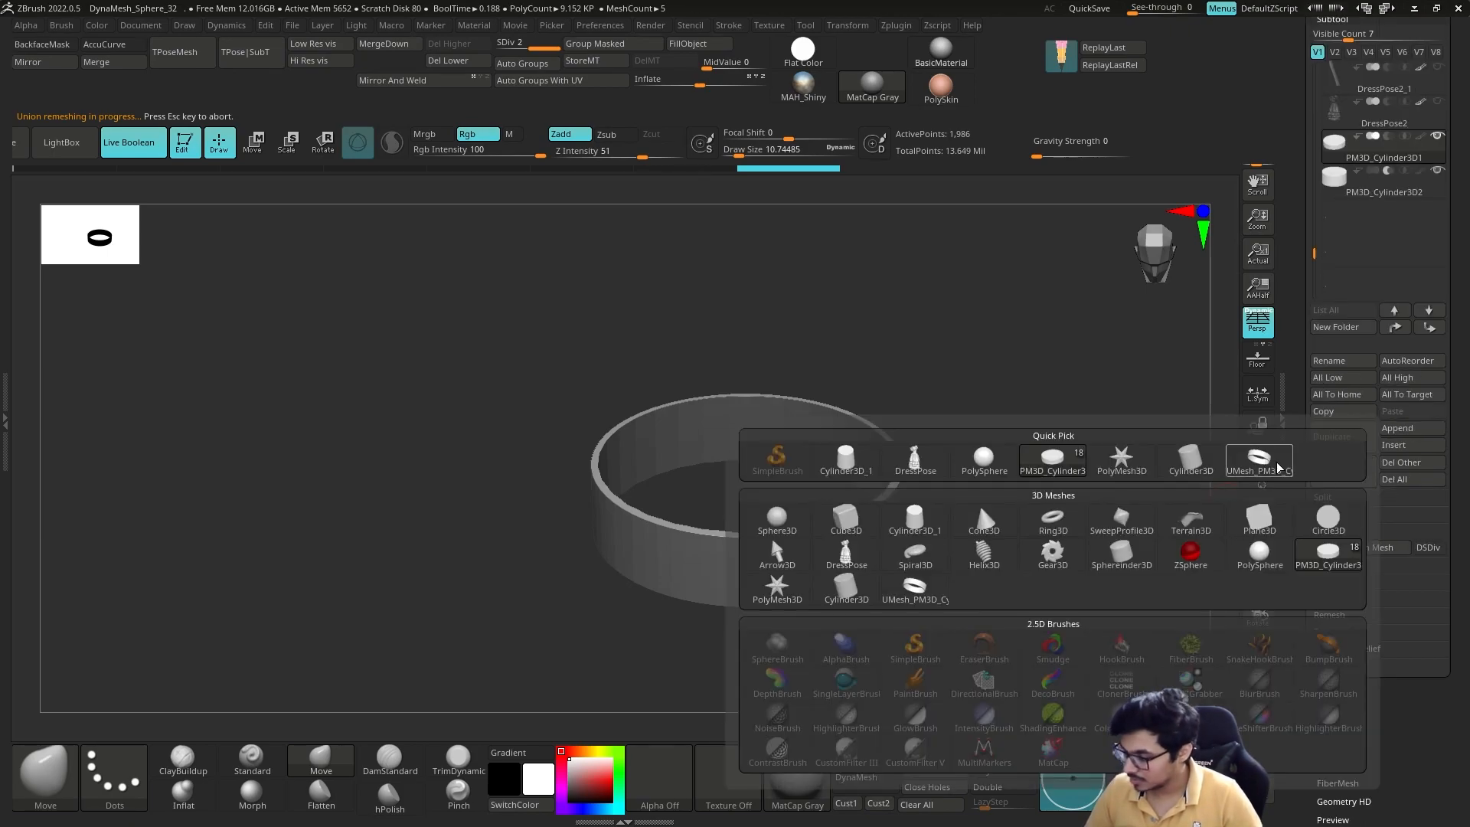
pyautogui.click(1268, 466)
pyautogui.click(1383, 217)
# Delete the two source cylinder subtools and turn off Live Boolean.
pyautogui.hotkey('shift', 'f')
pyautogui.moveTo(1015, 597); pyautogui.dragTo(1014, 530)
pyautogui.click(1335, 143)
pyautogui.click(1342, 471)
pyautogui.click(1264, 482)
pyautogui.click(1342, 471)
pyautogui.click(129, 142)
# ZRemesh the hollow waistband with the target polygon count set to Same.
pyautogui.moveTo(978, 613); pyautogui.dragTo(977, 561)
pyautogui.hotkey('shift', 'f')
pyautogui.click(847, 25)
pyautogui.hotkey('ctrl', 'z')
pyautogui.click(1337, 692)
pyautogui.click(1335, 613)
pyautogui.click(1358, 431)
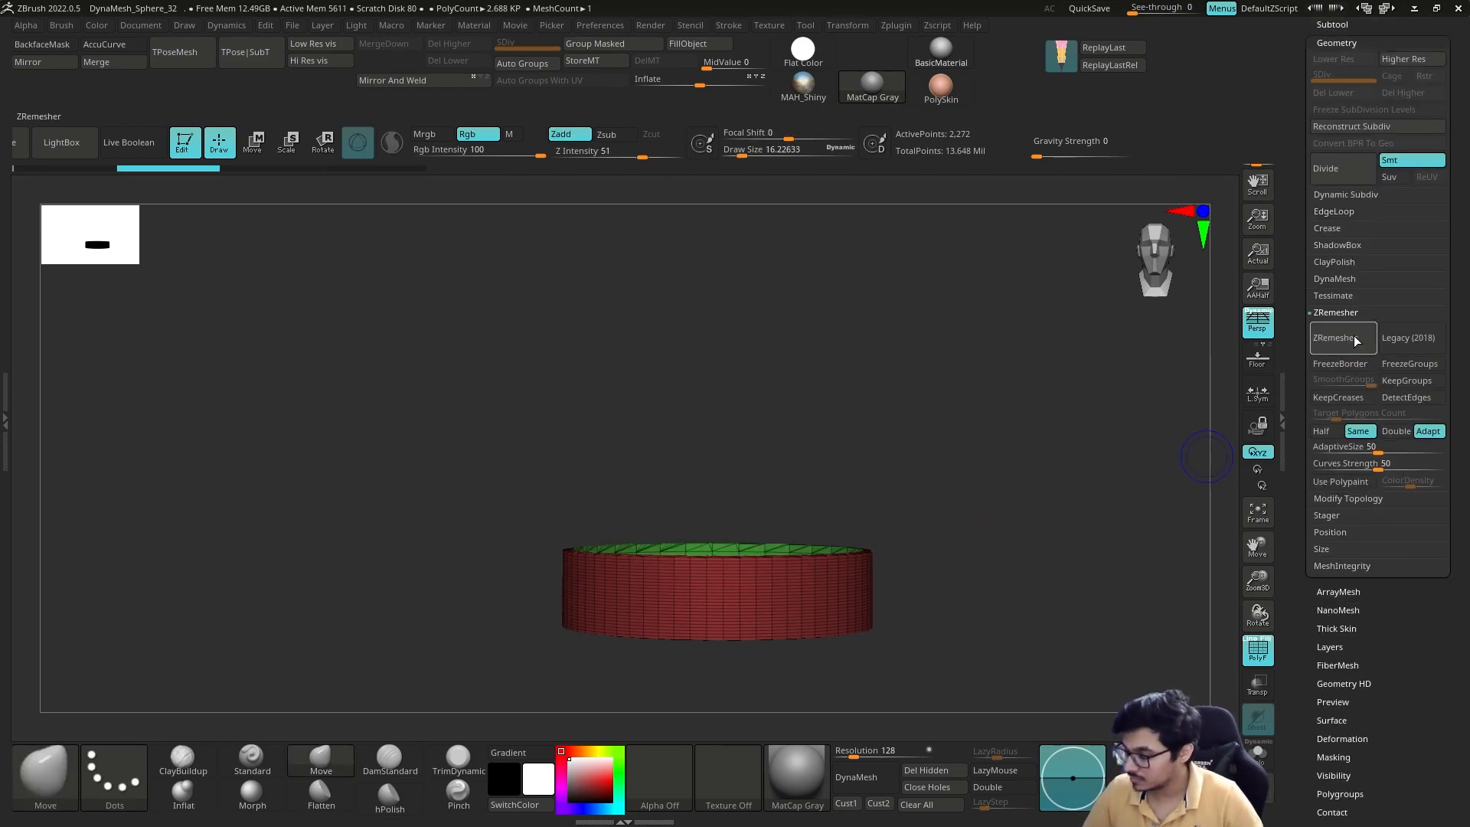
pyautogui.click(1353, 345)
# Shape the waistband's upper and lower edges into even scallops with radially symmetric Move brush strokes.
pyautogui.moveTo(1064, 429); pyautogui.dragTo(962, 444)
pyautogui.keyDown('ctrl'); pyautogui.keyDown('shift'); pyautogui.moveTo(712, 479); pyautogui.dragTo(962, 583); pyautogui.keyUp('shift'); pyautogui.keyUp('ctrl')
pyautogui.moveTo(988, 429)
pyautogui.mouseDown()
pyautogui.moveTo(987, 467)
pyautogui.moveTo(988, 429)
pyautogui.mouseUp()
pyautogui.moveTo(758, 490); pyautogui.dragTo(759, 551)
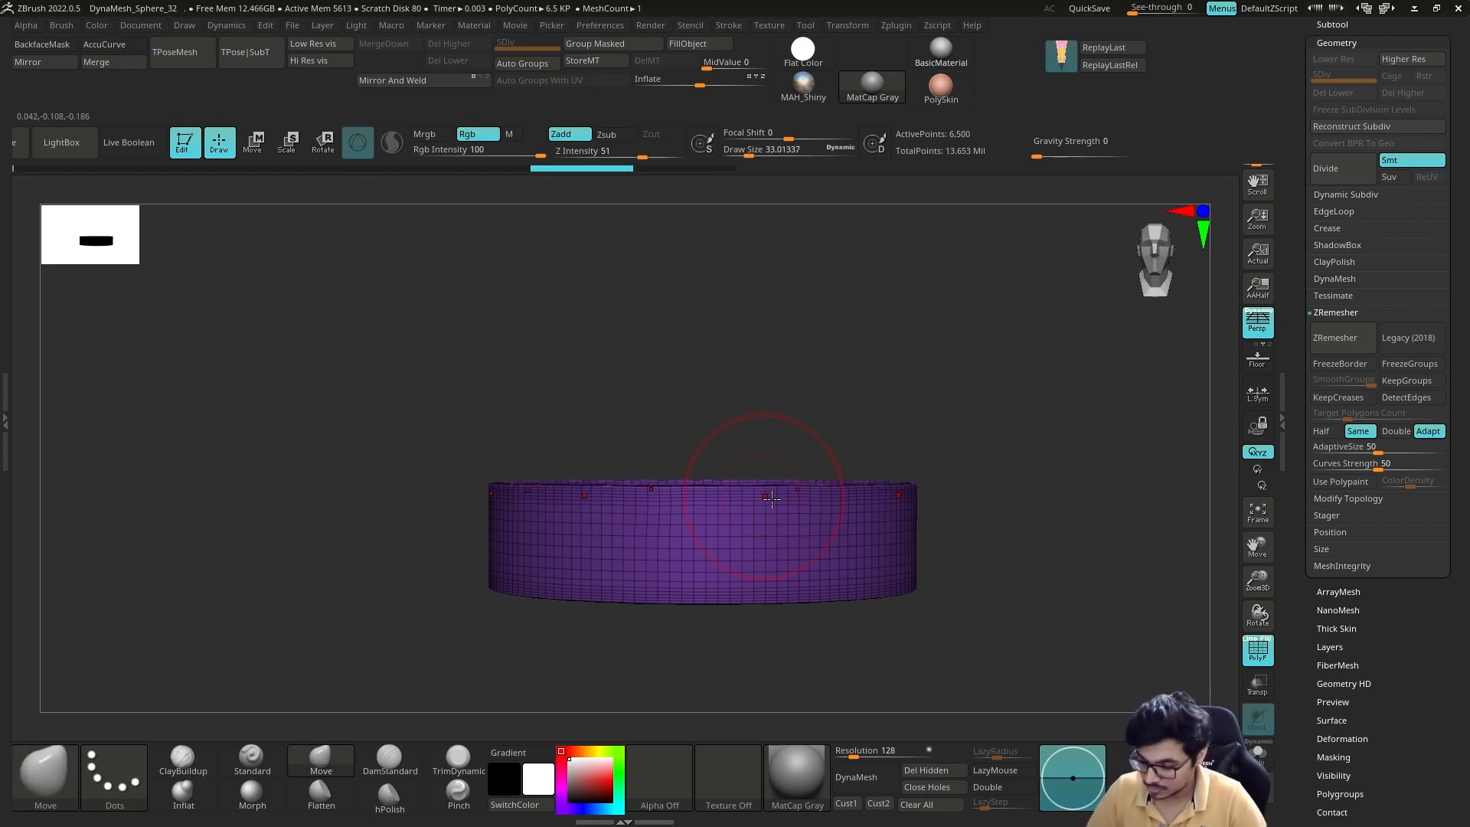
pyautogui.press('w')
pyautogui.click(1333, 24)
pyautogui.click(1437, 254)
pyautogui.moveTo(700, 614); pyautogui.dragTo(674, 615)
pyautogui.press('q')
pyautogui.moveTo(763, 520)
pyautogui.mouseDown()
pyautogui.moveTo(764, 549)
pyautogui.moveTo(786, 540)
pyautogui.mouseUp()
pyautogui.click(1258, 754)
pyautogui.hotkey('ctrl', 'z')
pyautogui.moveTo(786, 601); pyautogui.dragTo(786, 563)
pyautogui.hotkey('shift', 'f')
pyautogui.moveTo(939, 467); pyautogui.dragTo(938, 495)
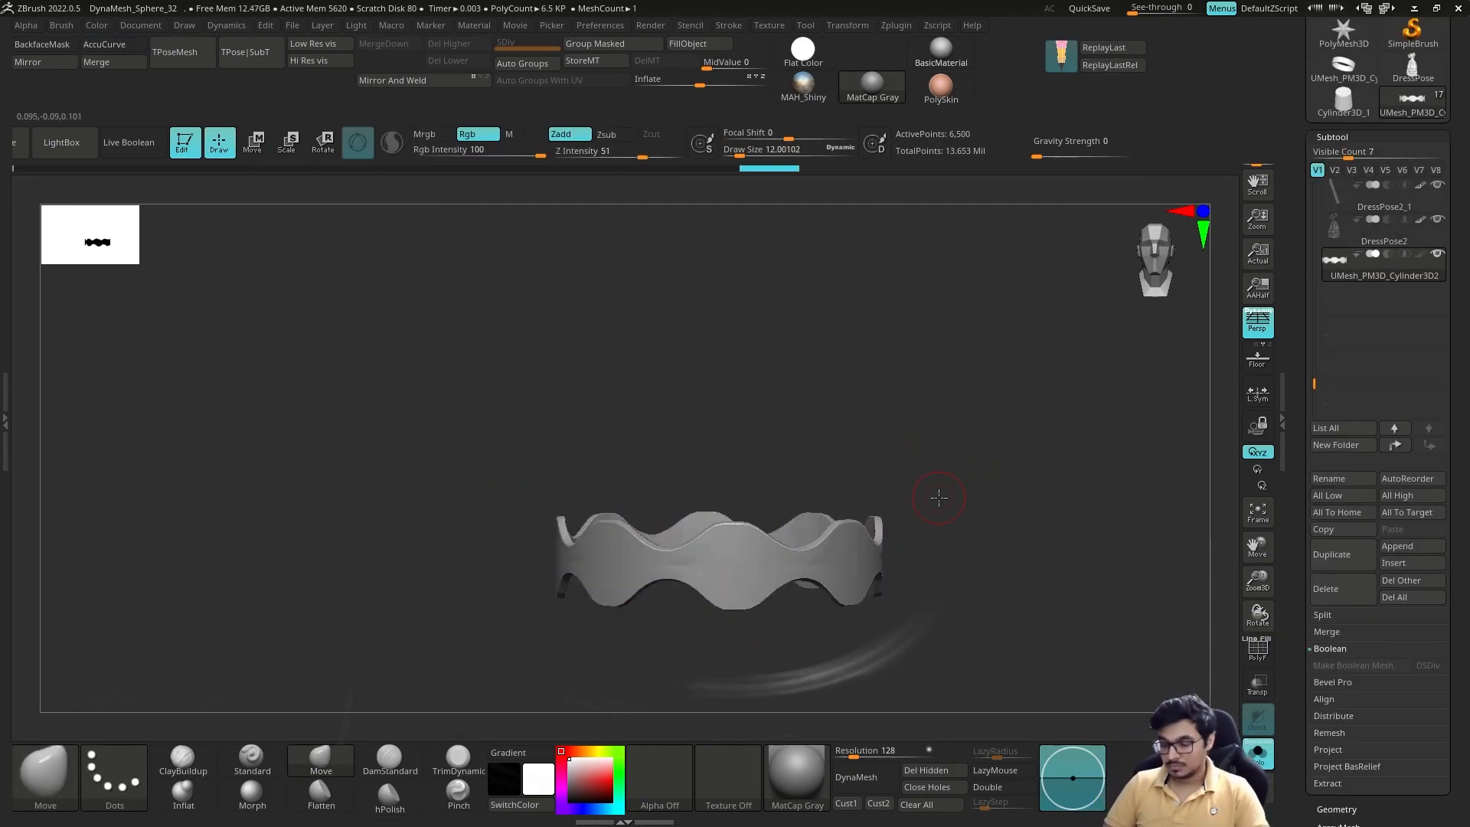
# Adjust the scalloped waistband's placement around the character's waist, then isolate it.
pyautogui.click(1258, 755)
pyautogui.press('w')
pyautogui.moveTo(751, 580); pyautogui.dragTo(744, 583)
pyautogui.press('q')
pyautogui.moveTo(919, 459)
pyautogui.mouseDown()
pyautogui.moveTo(840, 458)
pyautogui.moveTo(902, 472)
pyautogui.moveTo(886, 467)
pyautogui.mouseUp()
pyautogui.press('w')
pyautogui.hotkey('alt', 's')
# Refine the scallops with the Move brush and subdivide the waistband to level 3.
pyautogui.press('q')
pyautogui.moveTo(784, 484); pyautogui.dragTo(784, 476)
pyautogui.press('s')
pyautogui.moveTo(907, 445)
pyautogui.mouseDown()
pyautogui.moveTo(880, 445)
pyautogui.moveTo(946, 467)
pyautogui.moveTo(886, 416)
pyautogui.mouseUp()
pyautogui.hotkey('alt', 's')
pyautogui.hotkey('ctrl', 'd')
pyautogui.hotkey('alt', 's')
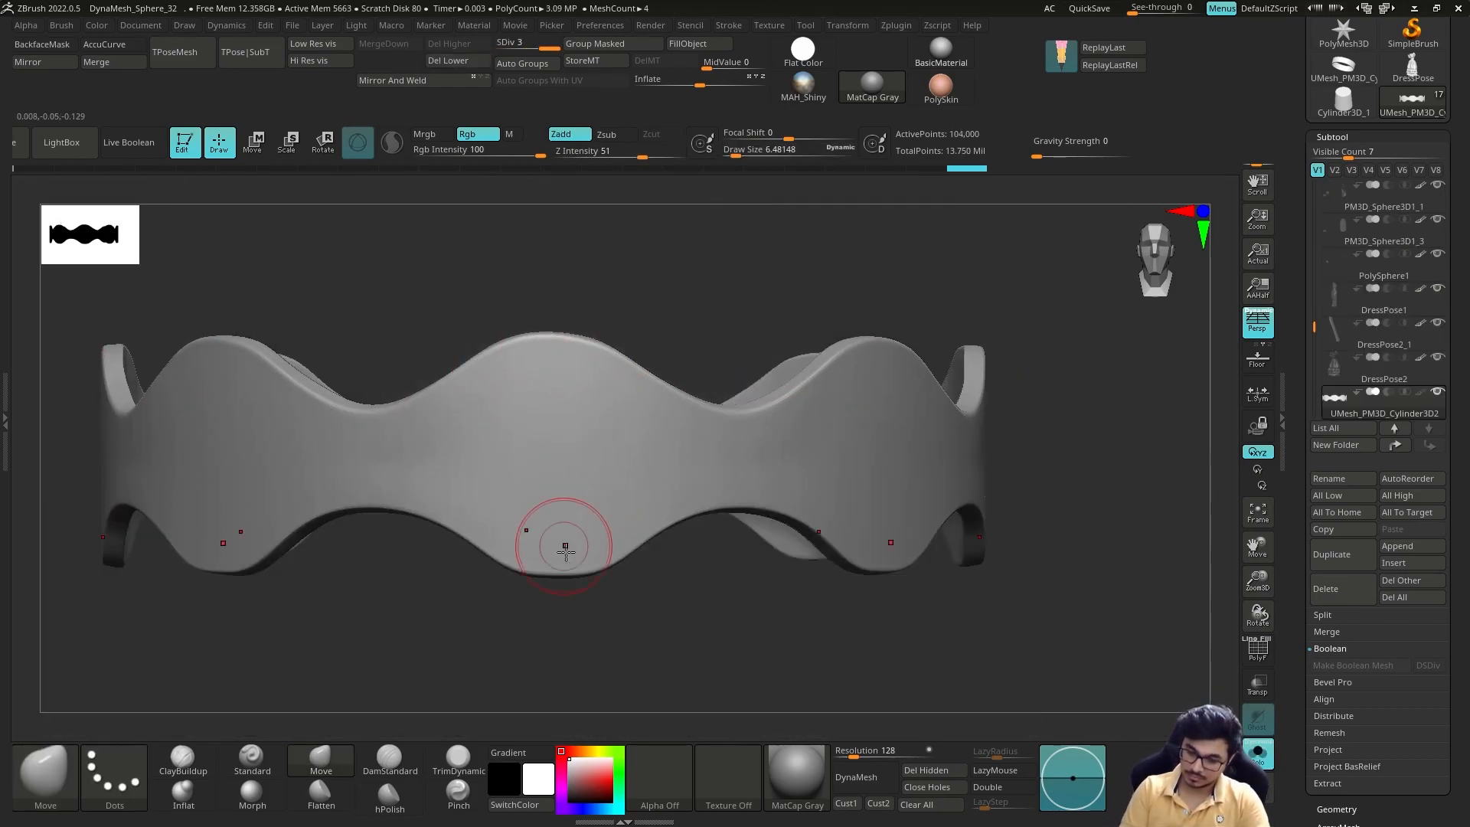
# Try sculpting raised detail on the upper and lower scallops with the ClayBuildup brush.
pyautogui.press('b')
pyautogui.press('c')
pyautogui.press('b')
pyautogui.press('s')
pyautogui.moveTo(520, 394); pyautogui.dragTo(493, 394)
pyautogui.moveTo(622, 389); pyautogui.dragTo(619, 390)
pyautogui.keyDown('alt'); pyautogui.moveTo(568, 521); pyautogui.dragTo(618, 545, button='right'); pyautogui.keyUp('alt')
pyautogui.hotkey('ctrl', 'z')
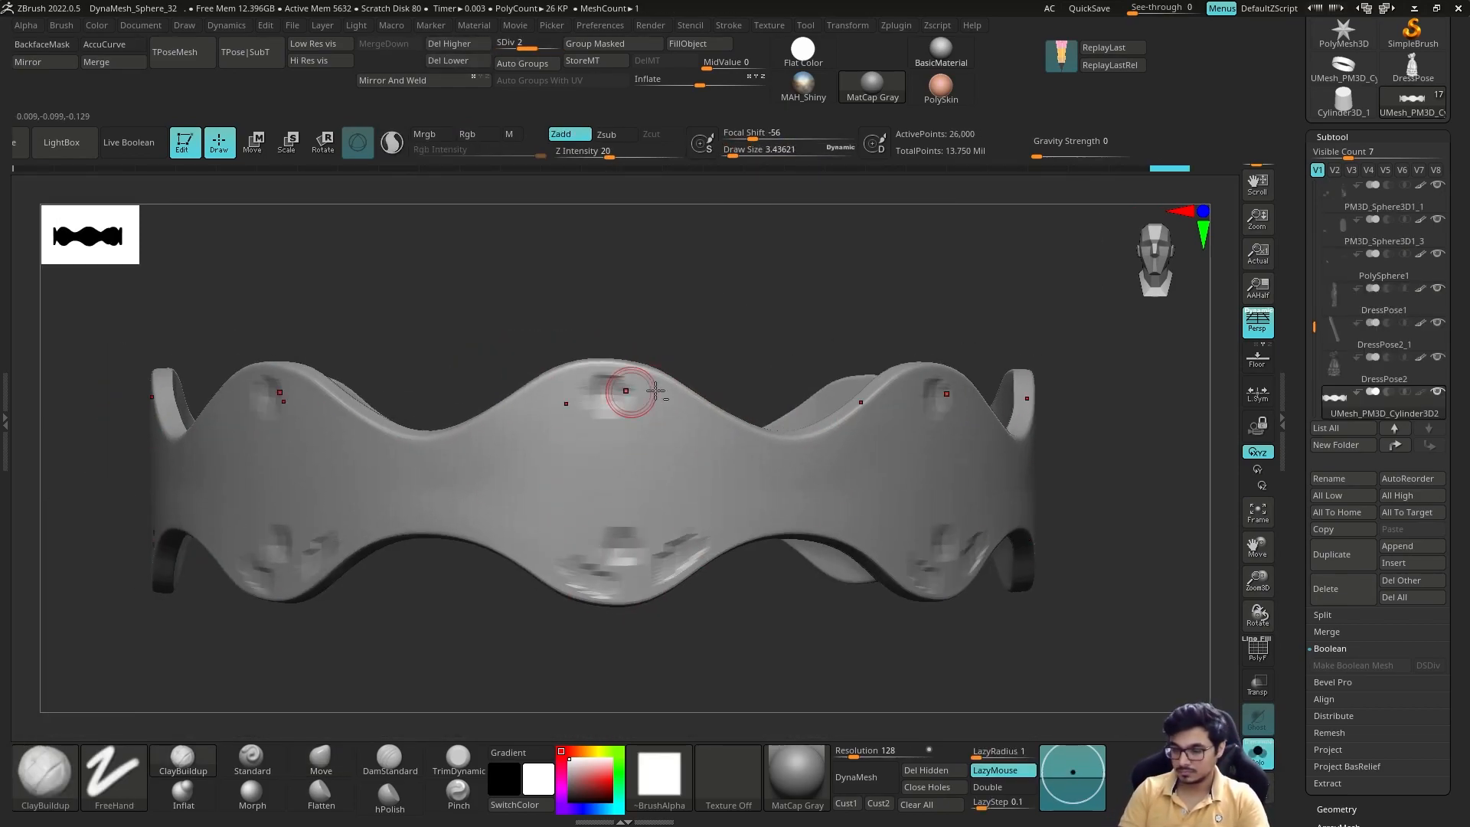
pyautogui.moveTo(505, 432); pyautogui.dragTo(557, 395)
pyautogui.moveTo(637, 385); pyautogui.dragTo(680, 415)
pyautogui.keyDown('alt'); pyautogui.moveTo(1005, 414); pyautogui.dragTo(1001, 482); pyautogui.keyUp('alt')
# Undo the ClayBuildup strokes on the waistband.
pyautogui.hotkey('ctrl', 'z')
pyautogui.hotkey('ctrl', 'z')
pyautogui.hotkey('ctrl', 'z')
pyautogui.hotkey('ctrl', 'z')
pyautogui.hotkey('ctrl', 'z')
pyautogui.hotkey('ctrl', 'z')
pyautogui.hotkey('ctrl', 'z')
pyautogui.hotkey('ctrl', 'z')
# Subdivide the waistband to level 5 and switch to a flower-shaped ornament brush.
pyautogui.hotkey('ctrl', 'd')
pyautogui.hotkey('ctrl', 'd')
pyautogui.keyDown('alt'); pyautogui.moveTo(911, 465); pyautogui.dragTo(904, 429); pyautogui.keyUp('alt')
pyautogui.moveTo(613, 492); pyautogui.dragTo(635, 502)
pyautogui.hotkey('ctrl', 'z')
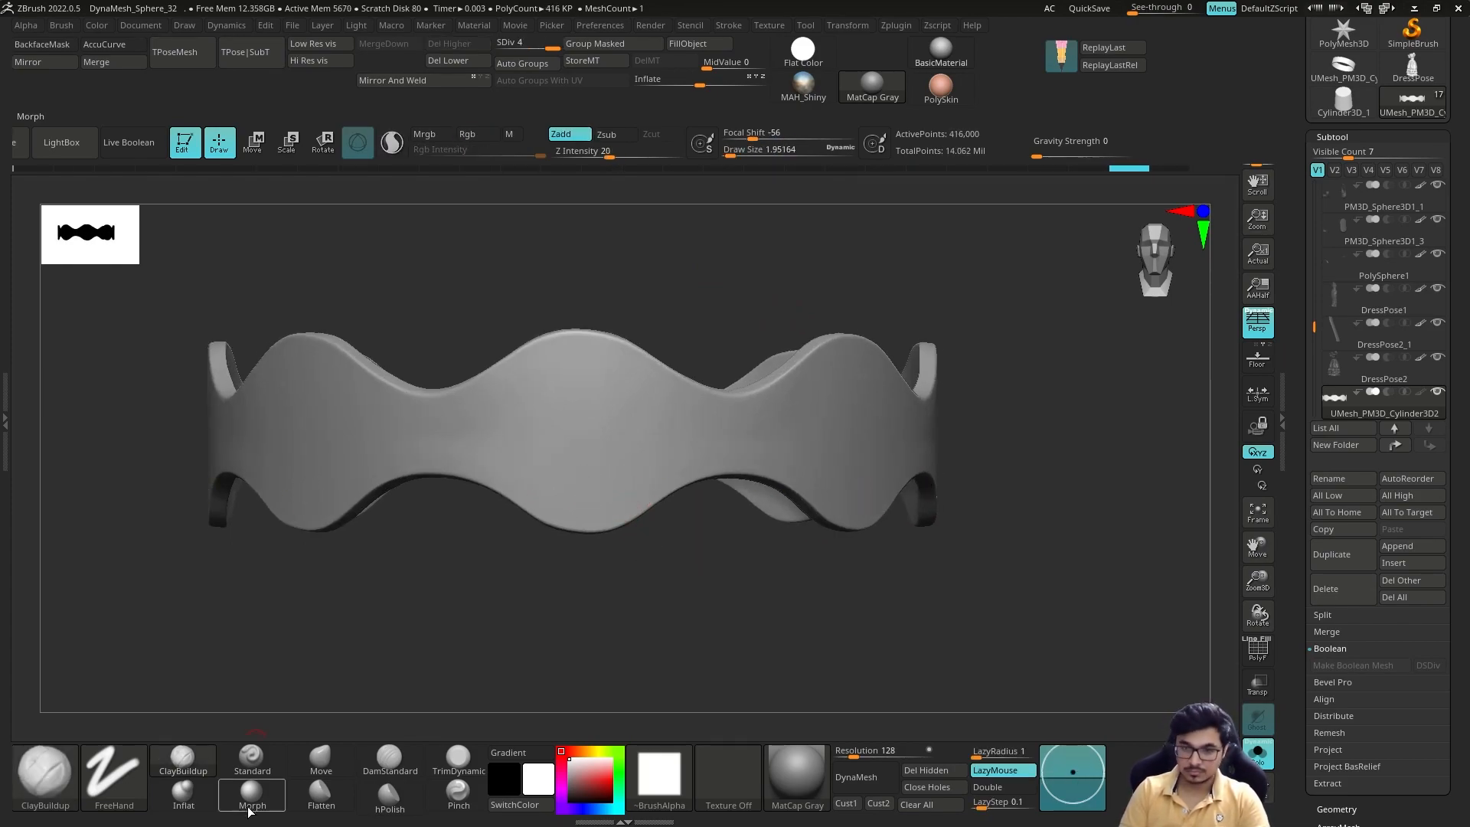
pyautogui.press('b')
pyautogui.press('s')
pyautogui.press('t')
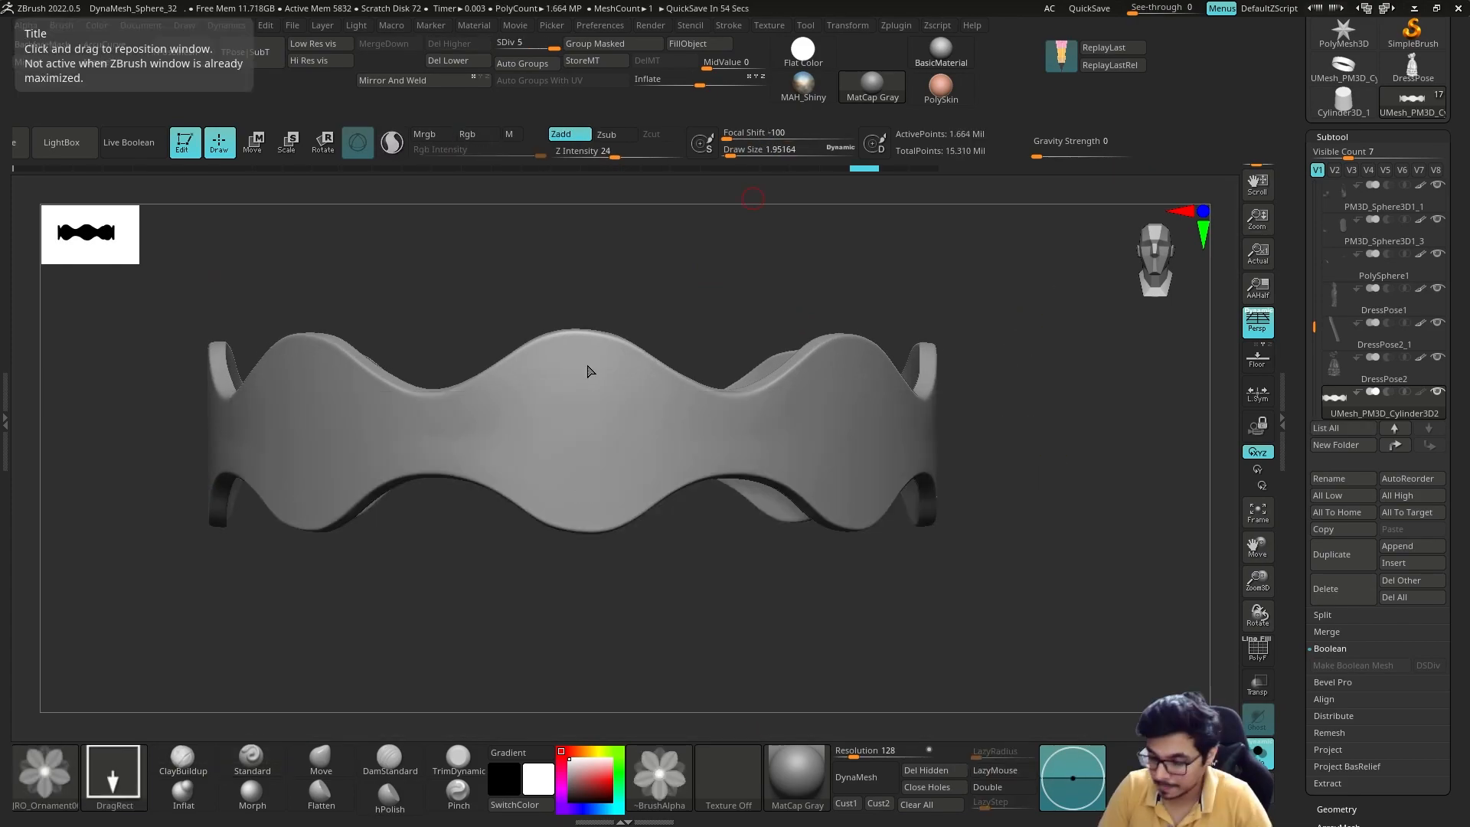
# Try stamping the flower ornament onto the waistband's scallops with radial symmetry.
pyautogui.press('space')
pyautogui.moveTo(850, 429)
pyautogui.keyDown('alt'); pyautogui.mouseDown()
pyautogui.moveTo(847, 512)
pyautogui.moveTo(823, 512)
pyautogui.mouseUp(); pyautogui.keyUp('alt')
pyautogui.hotkey('ctrl', 'z')
pyautogui.hotkey('ctrl', 'z')
pyautogui.moveTo(582, 457); pyautogui.dragTo(610, 455)
pyautogui.moveTo(674, 540)
pyautogui.mouseDown()
pyautogui.moveTo(722, 548)
pyautogui.moveTo(835, 482)
pyautogui.moveTo(852, 459)
pyautogui.moveTo(850, 383)
pyautogui.mouseUp()
pyautogui.hotkey('ctrl', 'z')
pyautogui.hotkey('ctrl', 'z')
# Load a scrollwork ornament brush from the library and stamp it onto the upper part of the scallops.
pyautogui.hotkey('alt', 's')
pyautogui.click(252, 760)
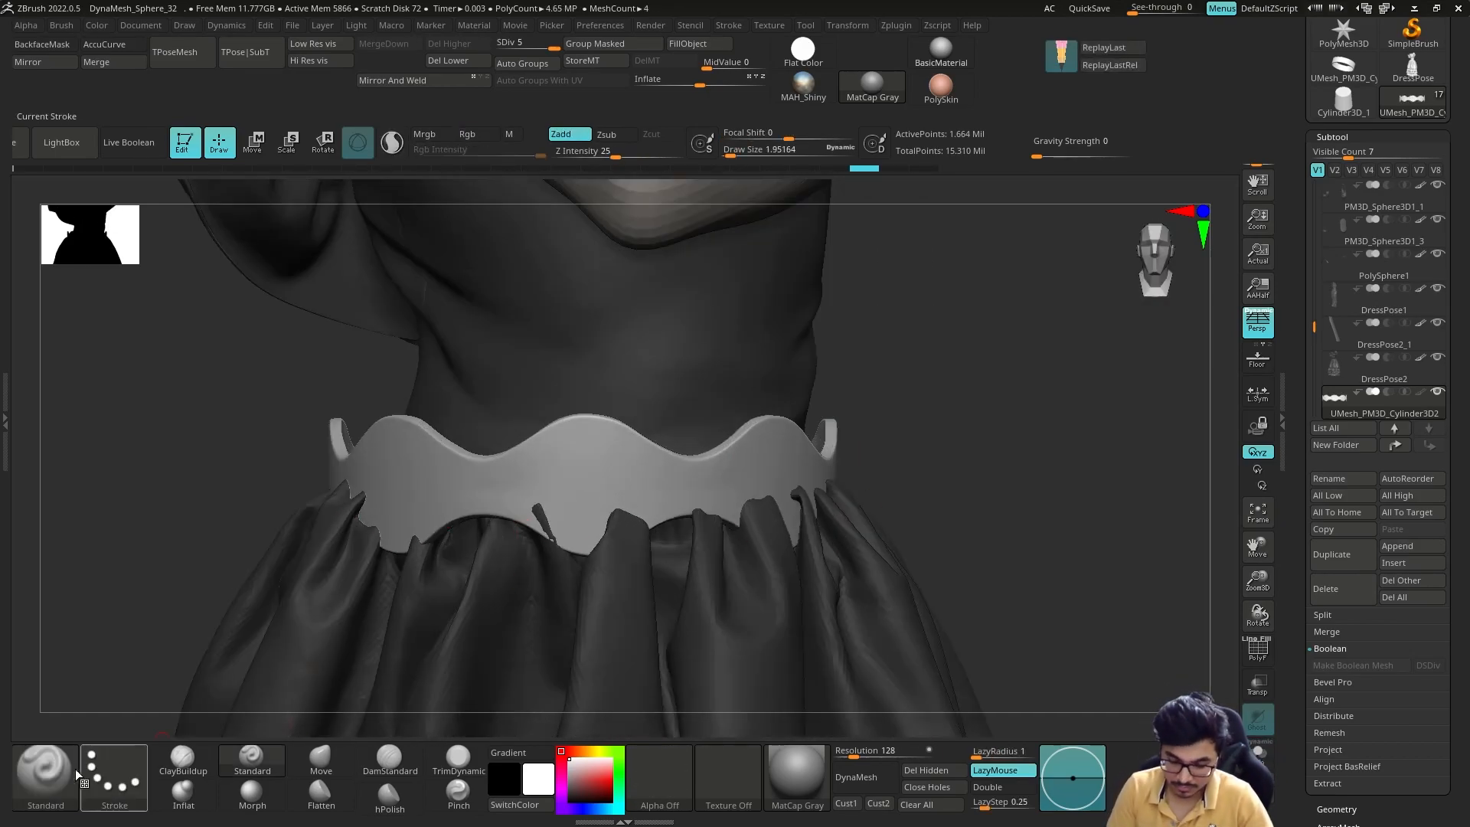
pyautogui.press(',')
pyautogui.doubleClick(580, 239)
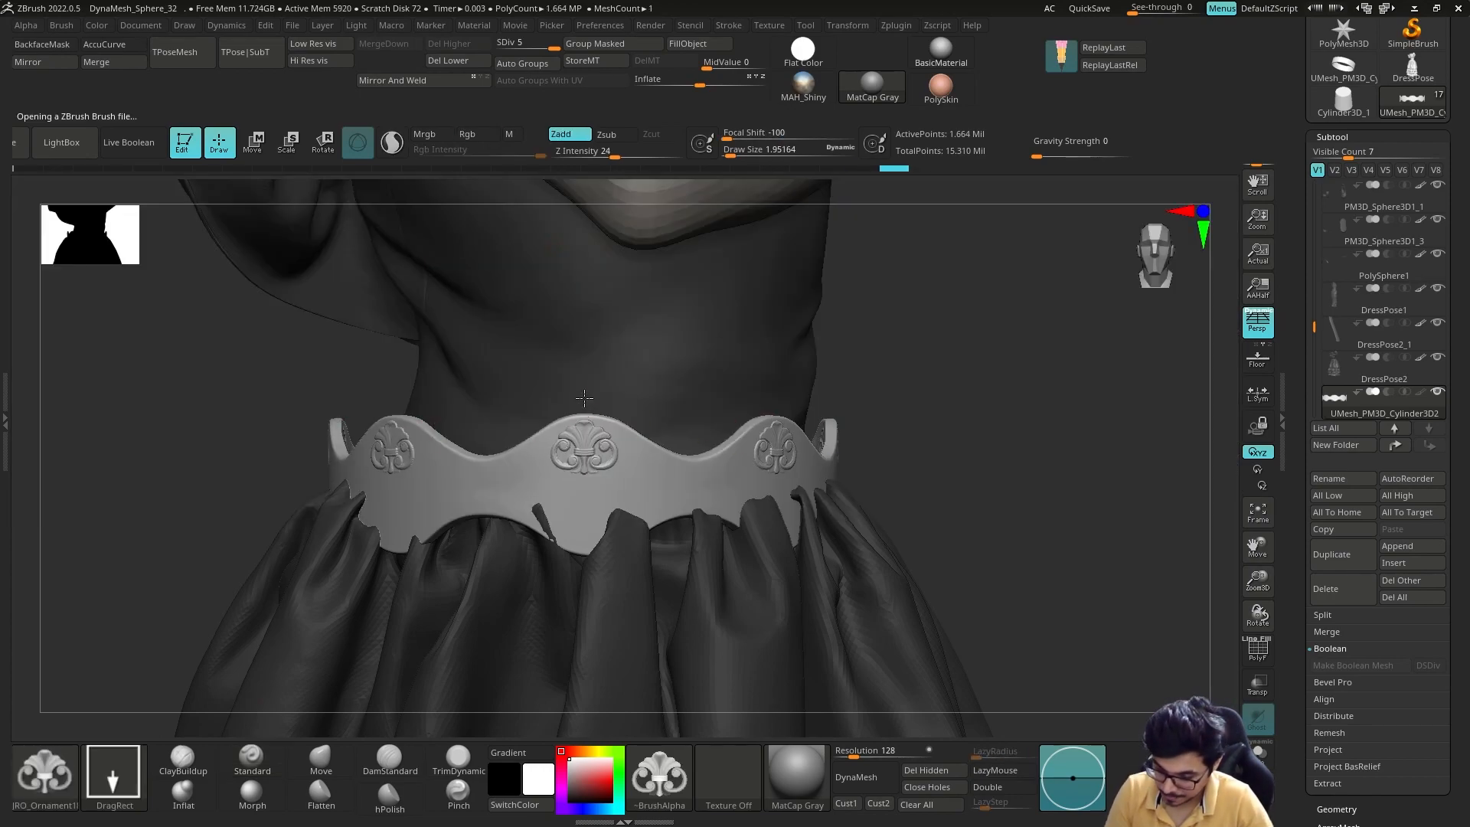
pyautogui.hotkey('alt', 's')
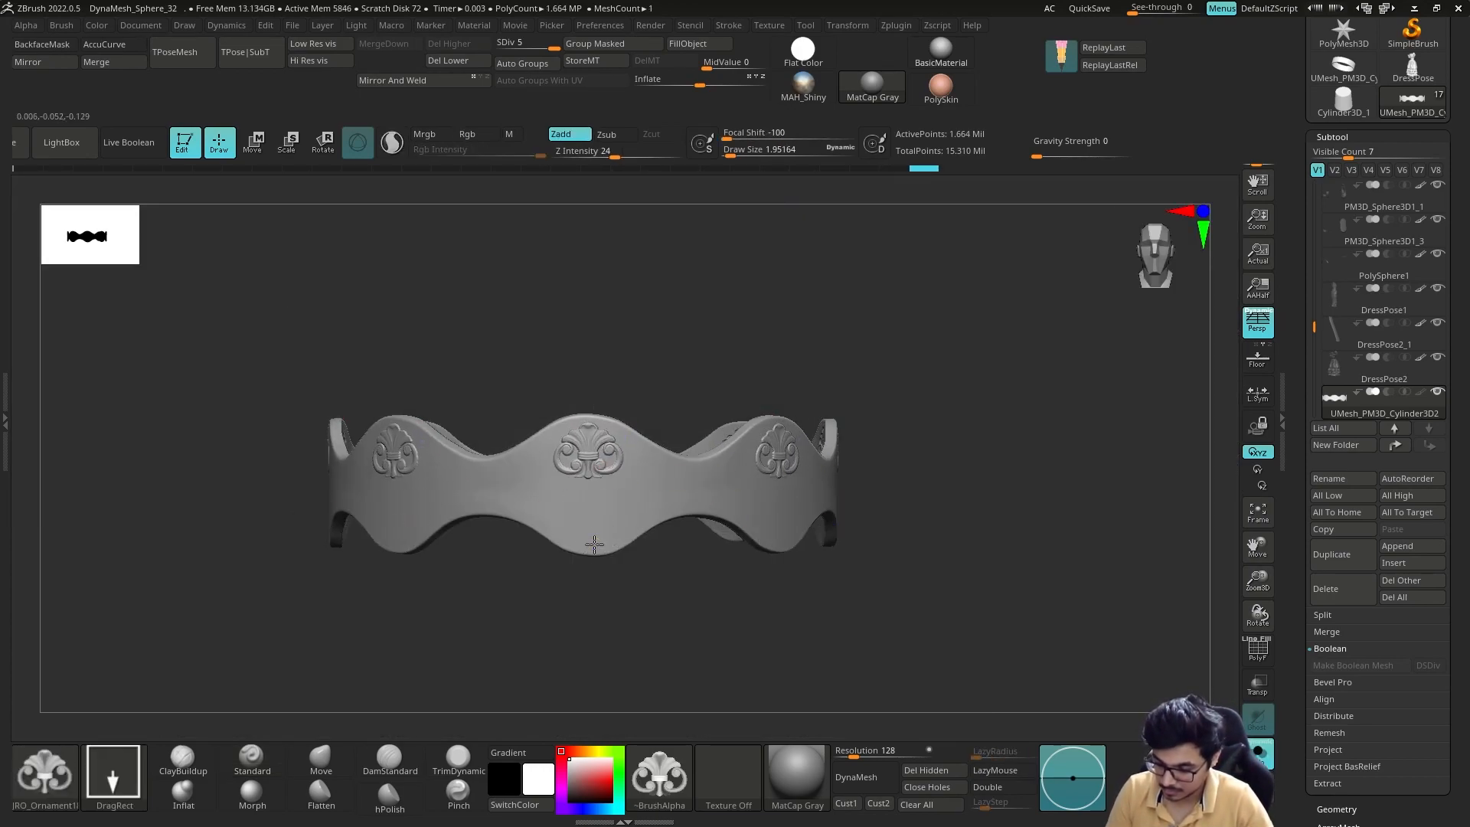
# Undo the scrollwork stamps on the waistband and load another ornament brush from the library.
pyautogui.hotkey('ctrl', 'z')
pyautogui.moveTo(584, 528)
pyautogui.mouseDown()
pyautogui.moveTo(590, 574)
pyautogui.moveTo(650, 630)
pyautogui.moveTo(913, 475)
pyautogui.mouseUp()
pyautogui.hotkey('ctrl', 'z')
pyautogui.hotkey('ctrl', 'z')
pyautogui.press(',')
pyautogui.doubleClick(594, 454)
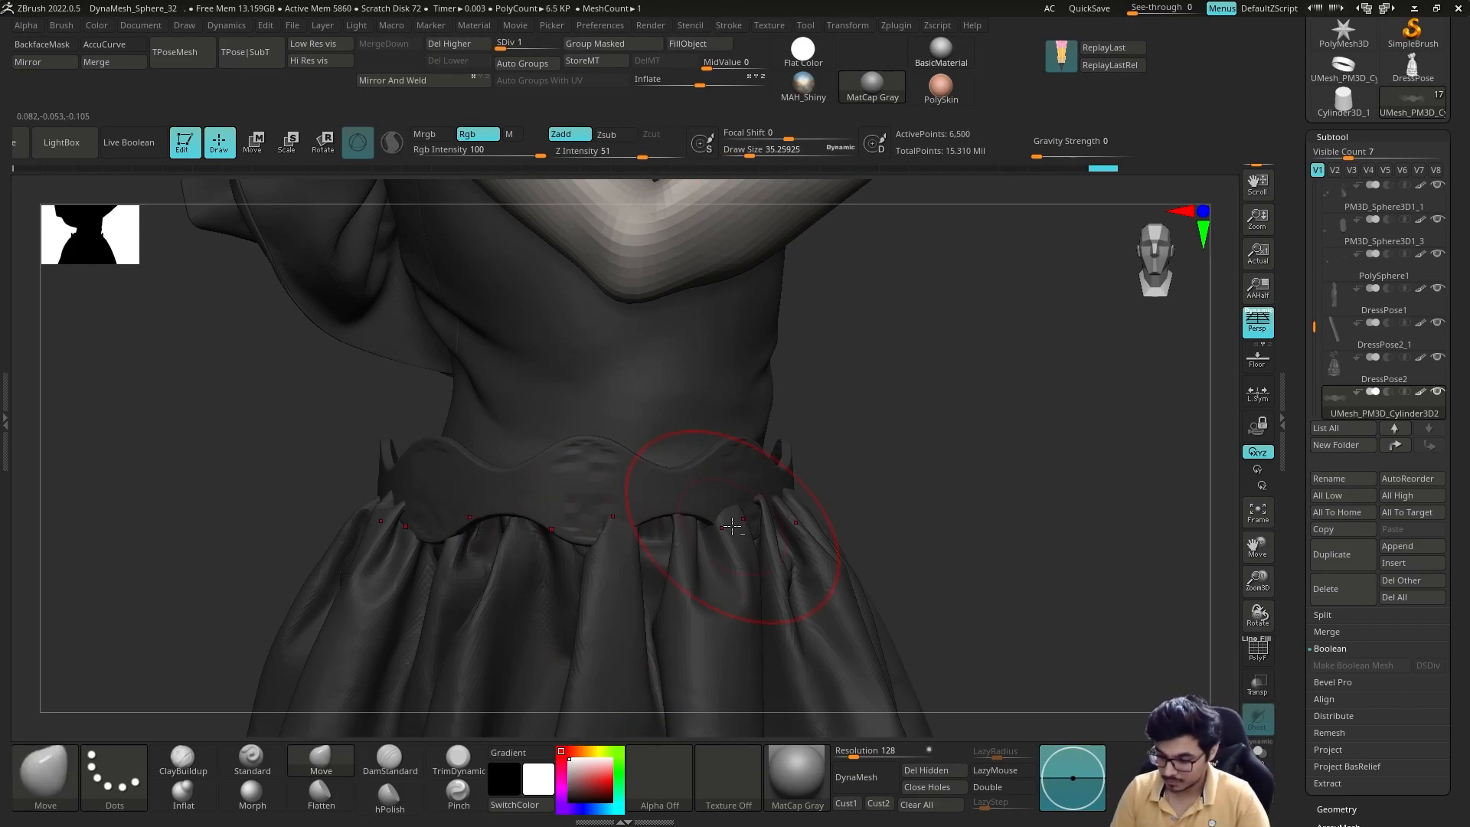
# At the lowest subdivision level, push the waistband against the waist with the Move brush and lower it slightly.
pyautogui.moveTo(732, 526); pyautogui.dragTo(745, 527)
pyautogui.moveTo(744, 527); pyautogui.dragTo(824, 515, button='right')
pyautogui.keyDown('ctrl'); pyautogui.moveTo(824, 516); pyautogui.dragTo(810, 512); pyautogui.keyUp('ctrl')
pyautogui.moveTo(810, 512)
pyautogui.mouseDown(button='right')
pyautogui.moveTo(555, 559)
pyautogui.moveTo(612, 551)
pyautogui.mouseUp(button='right')
pyautogui.press('r')
pyautogui.moveTo(878, 486); pyautogui.dragTo(879, 495)
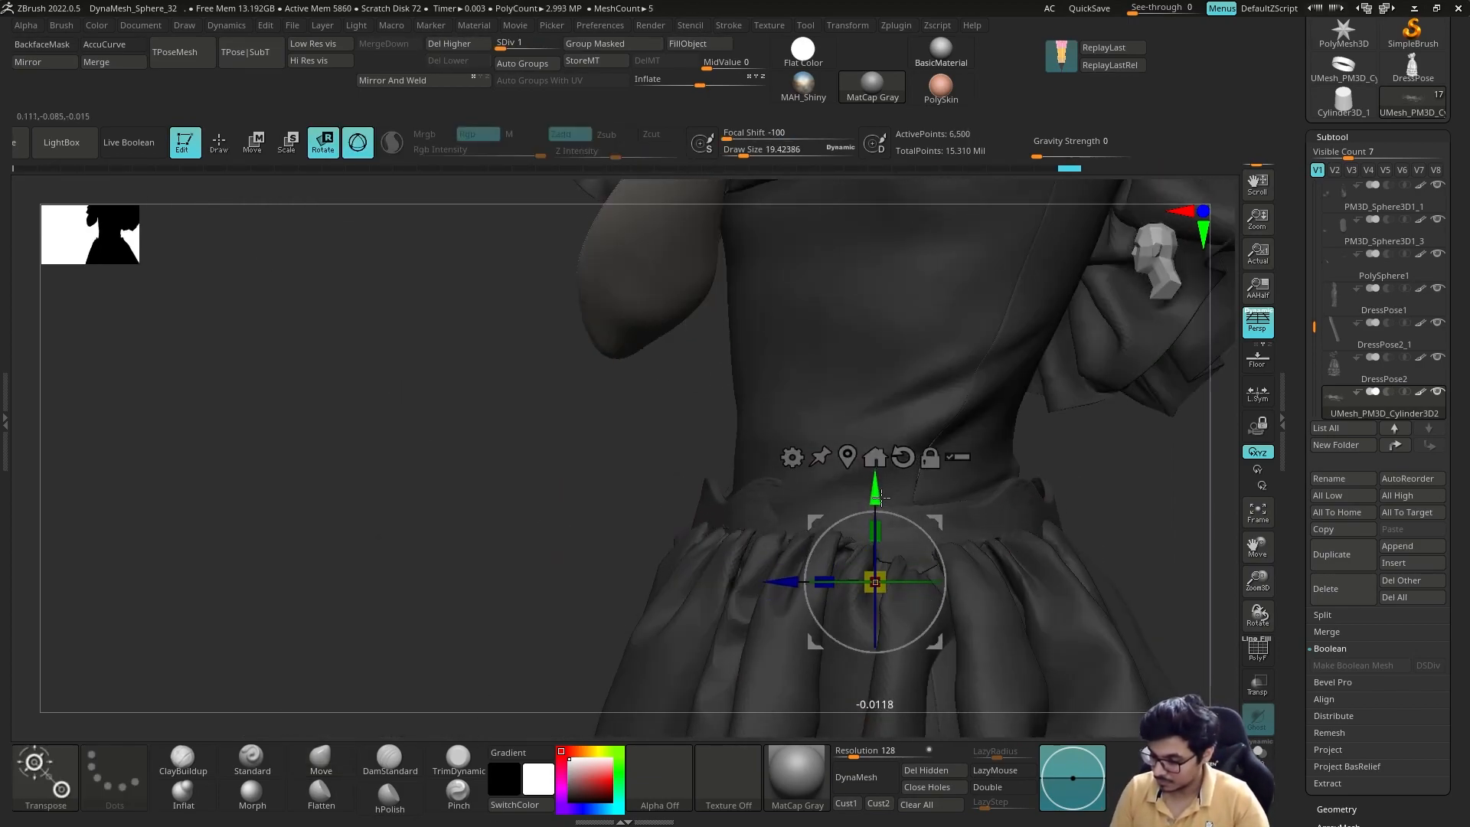
pyautogui.press('q')
pyautogui.moveTo(880, 493); pyautogui.dragTo(1007, 508, button='right')
# Fit the sides and back of the waistband to the dress with resized Move strokes and smoothing.
pyautogui.moveTo(572, 485); pyautogui.dragTo(692, 528, button='right')
pyautogui.press('r')
pyautogui.keyDown('alt'); pyautogui.click(384, 476); pyautogui.keyUp('alt')
pyautogui.press('q')
pyautogui.moveTo(601, 466)
pyautogui.mouseDown(button='right')
pyautogui.moveTo(755, 462)
pyautogui.moveTo(613, 598)
pyautogui.moveTo(348, 490)
pyautogui.moveTo(457, 575)
pyautogui.mouseUp(button='right')
pyautogui.hotkey('shift', 't')
pyautogui.press('s')
pyautogui.moveTo(410, 570); pyautogui.dragTo(412, 569)
pyautogui.moveTo(412, 570)
pyautogui.mouseDown(button='right')
pyautogui.moveTo(288, 476)
pyautogui.moveTo(474, 498)
pyautogui.moveTo(564, 467)
pyautogui.moveTo(550, 476)
pyautogui.mouseUp(button='right')
pyautogui.hotkey('shift', 't')
pyautogui.press('s')
pyautogui.press('s')
pyautogui.moveTo(550, 476); pyautogui.dragTo(545, 477)
pyautogui.moveTo(597, 490); pyautogui.dragTo(689, 512, button='right')
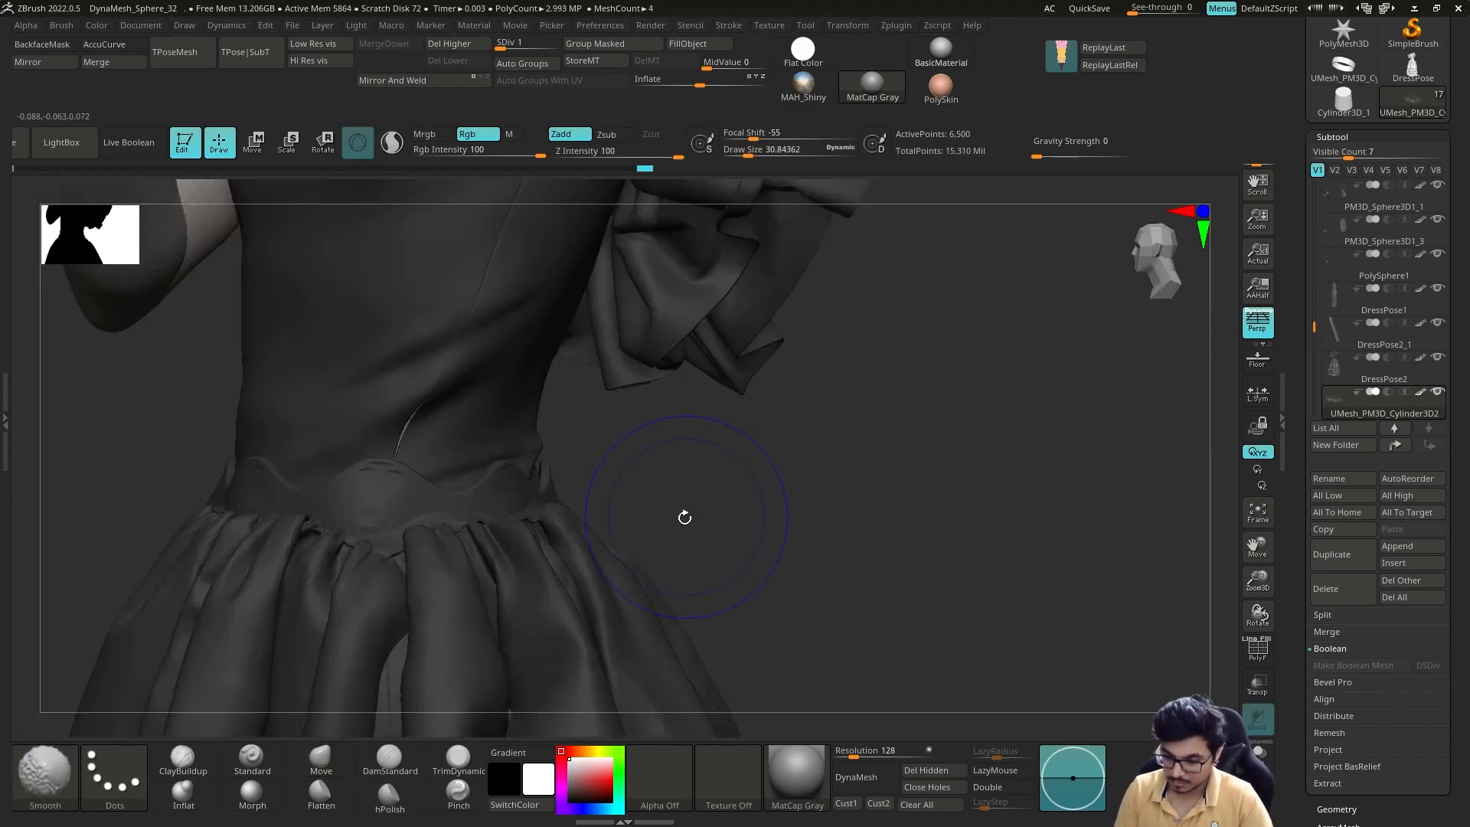
# Select the dress bodice and adjust the back seam area above the waistband with the Move Topological brush.
pyautogui.press('b')
pyautogui.press('m')
pyautogui.press('t')
pyautogui.keyDown('alt'); pyautogui.click(421, 430); pyautogui.keyUp('alt')
pyautogui.keyDown('alt'); pyautogui.click(585, 490); pyautogui.keyUp('alt')
pyautogui.moveTo(429, 437)
pyautogui.mouseDown(button='right')
pyautogui.moveTo(574, 486)
pyautogui.moveTo(508, 518)
pyautogui.moveTo(496, 484)
pyautogui.mouseUp(button='right')
pyautogui.press('s')
pyautogui.moveTo(496, 483); pyautogui.dragTo(502, 452)
pyautogui.moveTo(502, 453)
pyautogui.mouseDown(button='right')
pyautogui.moveTo(853, 417)
pyautogui.moveTo(765, 452)
pyautogui.mouseUp(button='right')
pyautogui.hotkey('shift', 's')
pyautogui.moveTo(424, 540); pyautogui.dragTo(497, 651, button='right')
pyautogui.hotkey('shift', 's')
pyautogui.hotkey('shift', 's')
pyautogui.moveTo(863, 529); pyautogui.dragTo(796, 426, button='right')
pyautogui.moveTo(396, 429); pyautogui.dragTo(390, 433)
pyautogui.moveTo(390, 433)
pyautogui.mouseDown(button='right')
pyautogui.moveTo(391, 383)
pyautogui.moveTo(597, 490)
pyautogui.moveTo(797, 469)
pyautogui.moveTo(866, 479)
pyautogui.mouseUp(button='right')
# Build up the dress at the side of the waist with the Standard brush, then reselect the waistband.
pyautogui.keyDown('alt'); pyautogui.click(402, 437); pyautogui.keyUp('alt')
pyautogui.press('b')
pyautogui.press('s')
pyautogui.press('t')
pyautogui.moveTo(538, 531); pyautogui.dragTo(568, 548)
pyautogui.moveTo(599, 553); pyautogui.dragTo(562, 533, button='right')
pyautogui.keyDown('alt'); pyautogui.click(562, 532); pyautogui.keyUp('alt')
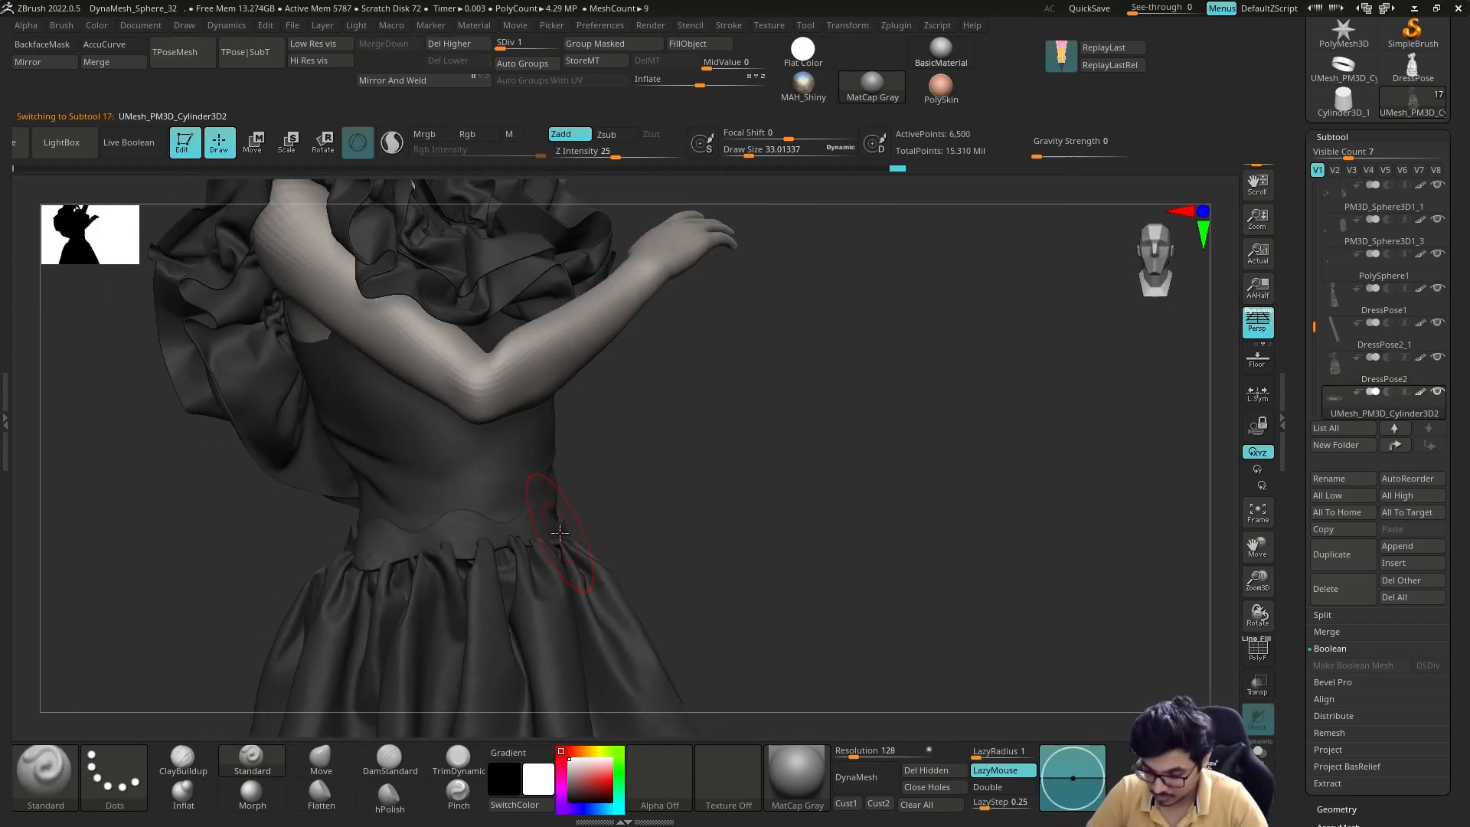
# Select the waistband and fit its side and back edges closer against the dress.
pyautogui.keyDown('alt'); pyautogui.click(565, 553); pyautogui.keyUp('alt')
pyautogui.moveTo(536, 534); pyautogui.dragTo(433, 565)
pyautogui.moveTo(433, 565)
pyautogui.mouseDown(button='right')
pyautogui.moveTo(895, 472)
pyautogui.moveTo(972, 478)
pyautogui.mouseUp(button='right')
pyautogui.moveTo(831, 530); pyautogui.dragTo(700, 560)
pyautogui.moveTo(700, 560); pyautogui.dragTo(475, 563, button='right')
pyautogui.moveTo(720, 578); pyautogui.dragTo(860, 542)
pyautogui.moveTo(860, 542); pyautogui.dragTo(1026, 475, button='right')
pyautogui.moveTo(780, 550)
pyautogui.mouseDown(button='right')
pyautogui.moveTo(683, 588)
pyautogui.moveTo(771, 510)
pyautogui.moveTo(831, 502)
pyautogui.mouseUp(button='right')
# Select the dress bodice and adjust its lower edge under the waistband with a resized Move brush.
pyautogui.keyDown('alt'); pyautogui.click(771, 511); pyautogui.keyUp('alt')
pyautogui.press('s')
pyautogui.press('s')
pyautogui.keyDown('alt'); pyautogui.click(833, 490); pyautogui.keyUp('alt')
pyautogui.press('s')
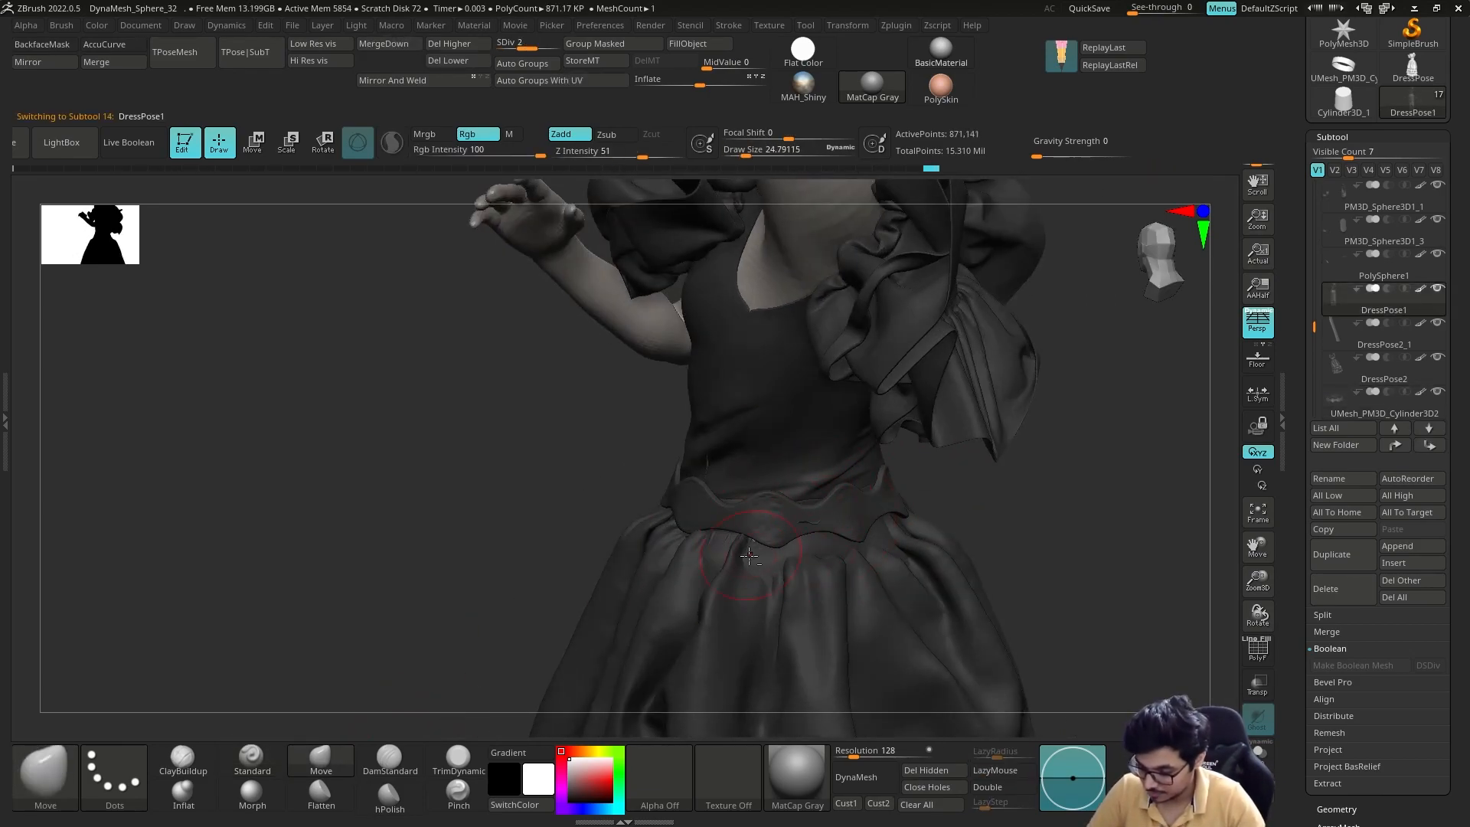
# Select the skirt and adjust its gathers beneath the back of the waistband with a resized Move brush.
pyautogui.moveTo(634, 615)
pyautogui.mouseDown(button='right')
pyautogui.moveTo(721, 563)
pyautogui.moveTo(898, 541)
pyautogui.moveTo(801, 558)
pyautogui.moveTo(798, 503)
pyautogui.mouseUp(button='right')
pyautogui.keyDown('alt'); pyautogui.click(807, 522); pyautogui.keyUp('alt')
pyautogui.press('s')
pyautogui.click(838, 558)
pyautogui.keyDown('alt'); pyautogui.click(796, 558); pyautogui.keyUp('alt')
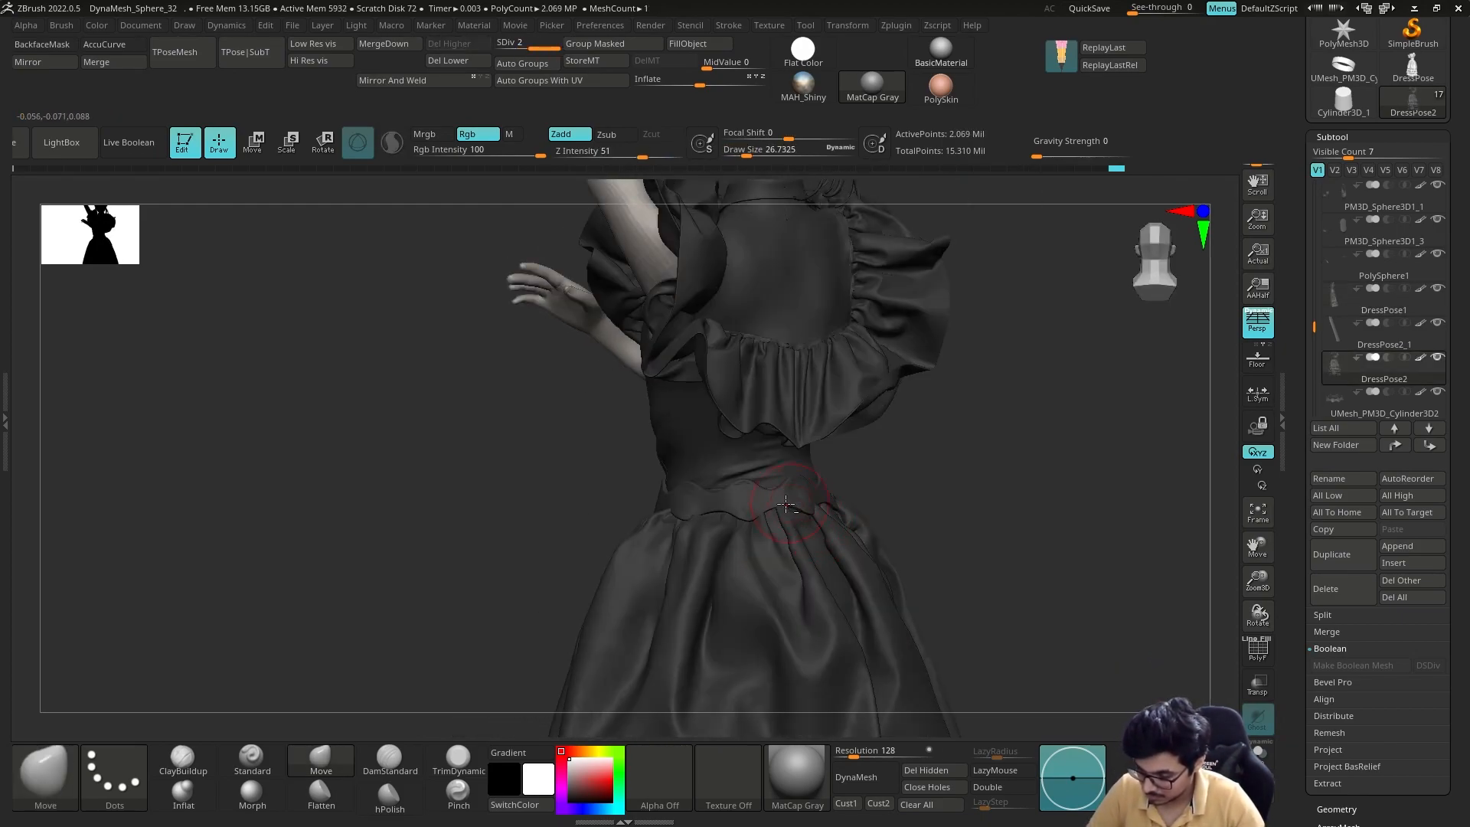
# Raise the skirt's gathers at the side of the waistband with a Move stroke.
pyautogui.click(252, 758)
pyautogui.moveTo(950, 520)
pyautogui.mouseDown(button='right')
pyautogui.moveTo(712, 485)
pyautogui.moveTo(659, 494)
pyautogui.moveTo(643, 559)
pyautogui.mouseUp(button='right')
pyautogui.keyDown('alt'); pyautogui.click(534, 531); pyautogui.keyUp('alt')
pyautogui.click(321, 758)
pyautogui.moveTo(400, 544); pyautogui.dragTo(398, 530)
pyautogui.keyDown('ctrl'); pyautogui.moveTo(635, 624); pyautogui.dragTo(614, 555, button='right'); pyautogui.keyUp('ctrl')
pyautogui.moveTo(903, 506); pyautogui.dragTo(774, 490, button='right')
pyautogui.keyDown('ctrl'); pyautogui.moveTo(850, 413); pyautogui.dragTo(937, 476, button='right'); pyautogui.keyUp('ctrl')
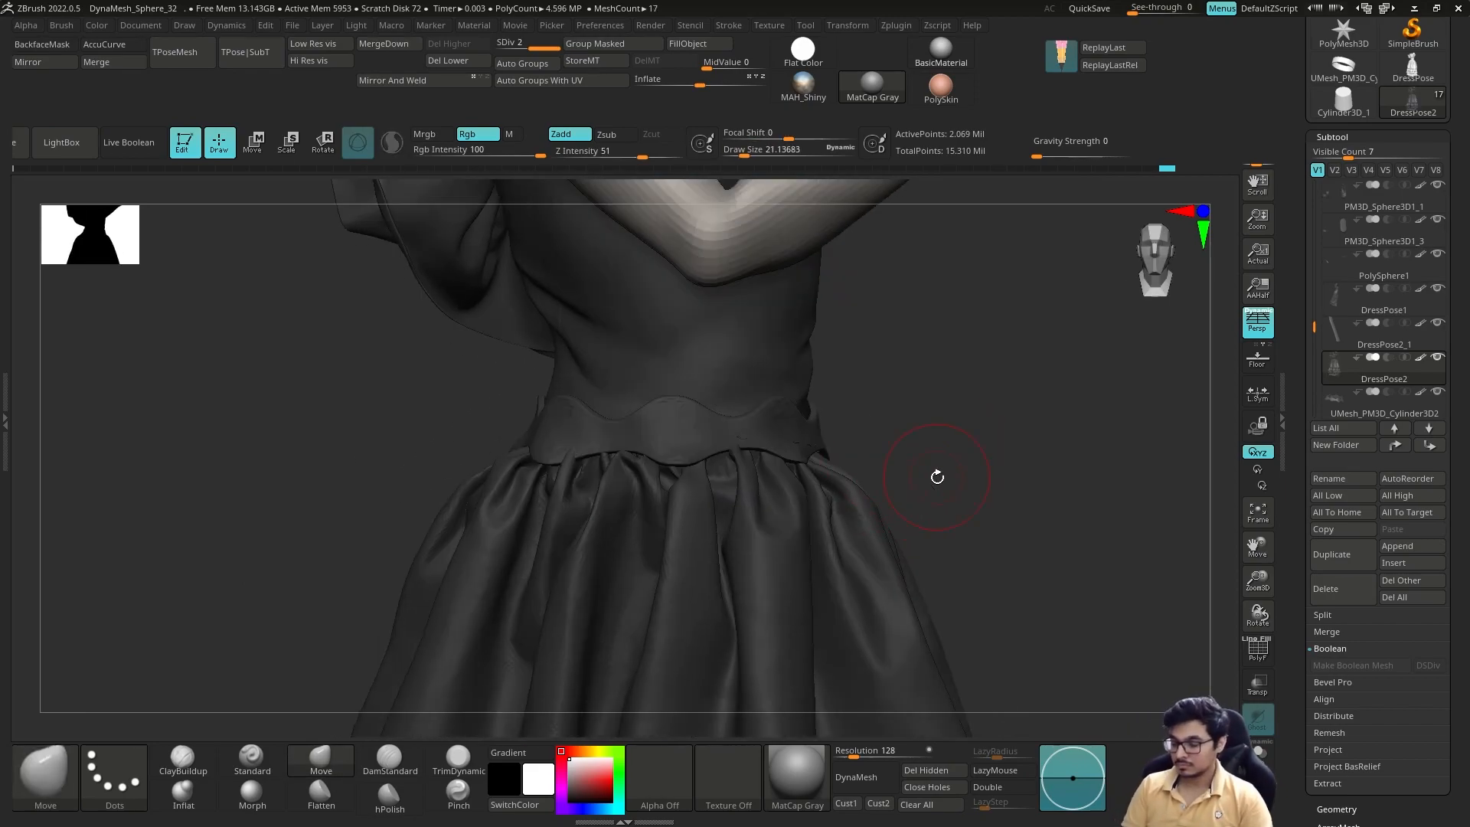
# Select the waistband and refine its front lower edge with a resized Move brush.
pyautogui.keyDown('alt'); pyautogui.click(762, 427); pyautogui.keyUp('alt')
pyautogui.press('s')
pyautogui.click(728, 471)
pyautogui.keyDown('ctrl'); pyautogui.moveTo(682, 490); pyautogui.dragTo(647, 429, button='right'); pyautogui.keyUp('ctrl')
pyautogui.moveTo(926, 418)
pyautogui.mouseDown(button='right')
pyautogui.moveTo(853, 452)
pyautogui.moveTo(880, 494)
pyautogui.mouseUp(button='right')
pyautogui.press('w')
pyautogui.press('q')
pyautogui.press('s')
# Select the skirt and reshape the folds just below the front of the waistband with the Move brush.
pyautogui.keyDown('ctrl'); pyautogui.moveTo(702, 390); pyautogui.dragTo(640, 466, button='right'); pyautogui.keyUp('ctrl')
pyautogui.press('w')
pyautogui.press('q')
pyautogui.moveTo(785, 426)
pyautogui.mouseDown(button='right')
pyautogui.moveTo(746, 482)
pyautogui.moveTo(750, 456)
pyautogui.moveTo(834, 407)
pyautogui.moveTo(852, 360)
pyautogui.moveTo(836, 333)
pyautogui.mouseUp(button='right')
pyautogui.keyDown('alt'); pyautogui.click(745, 482); pyautogui.keyUp('alt')
pyautogui.keyDown('alt'); pyautogui.click(693, 490); pyautogui.keyUp('alt')
pyautogui.keyDown('alt'); pyautogui.click(703, 360); pyautogui.keyUp('alt')
pyautogui.keyDown('alt'); pyautogui.click(835, 333); pyautogui.keyUp('alt')
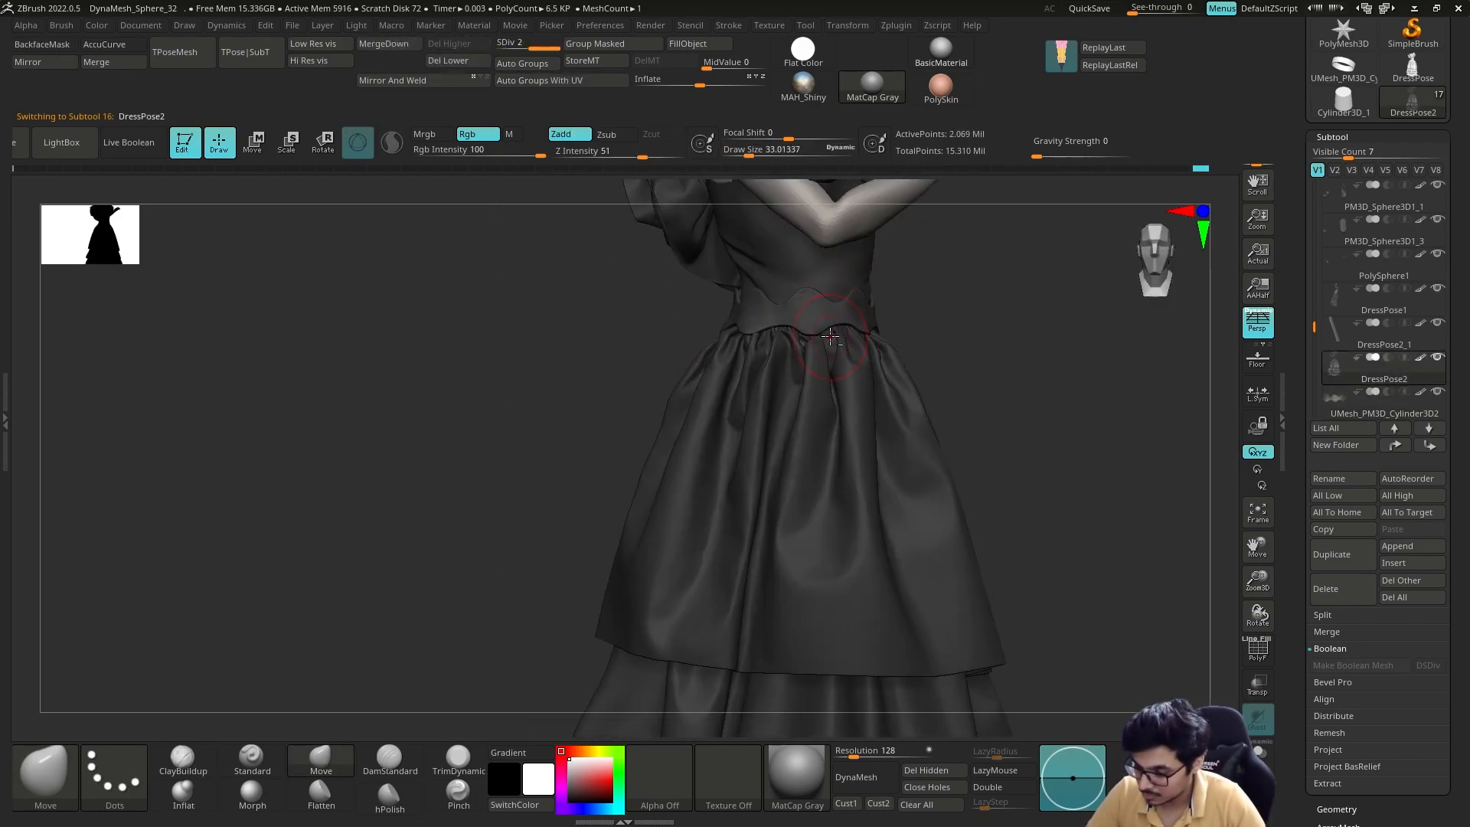
pyautogui.moveTo(704, 363)
pyautogui.mouseDown(button='right')
pyautogui.moveTo(728, 370)
pyautogui.moveTo(748, 430)
pyautogui.moveTo(679, 376)
pyautogui.mouseUp(button='right')
pyautogui.moveTo(668, 463)
pyautogui.mouseDown(button='right')
pyautogui.moveTo(659, 413)
pyautogui.moveTo(720, 427)
pyautogui.mouseUp(button='right')
pyautogui.moveTo(642, 392); pyautogui.dragTo(654, 410)
# Select the dress piece at the side of the waist and nudge it into place with the Move brush.
pyautogui.moveTo(666, 436)
pyautogui.mouseDown(button='right')
pyautogui.moveTo(714, 464)
pyautogui.moveTo(702, 378)
pyautogui.mouseUp(button='right')
pyautogui.keyDown('alt'); pyautogui.click(702, 378); pyautogui.keyUp('alt')
pyautogui.moveTo(773, 436)
pyautogui.mouseDown(button='right')
pyautogui.moveTo(837, 417)
pyautogui.moveTo(861, 429)
pyautogui.mouseUp(button='right')
pyautogui.moveTo(563, 437); pyautogui.dragTo(550, 444)
# Select the waistband and raise it to subdivision level 5 to bring back its ornaments.
pyautogui.moveTo(735, 428)
pyautogui.mouseDown(button='right')
pyautogui.moveTo(835, 383)
pyautogui.moveTo(991, 496)
pyautogui.mouseUp(button='right')
pyautogui.keyDown('alt'); pyautogui.click(571, 357); pyautogui.keyUp('alt')
pyautogui.press('d')
pyautogui.press('d')
pyautogui.press('d')
pyautogui.press('d')
# Fit the ornamented waistband around the front and side of the waist with short Move strokes.
pyautogui.keyDown('ctrl'); pyautogui.moveTo(949, 429); pyautogui.dragTo(842, 444, button='right'); pyautogui.keyUp('ctrl')
pyautogui.moveTo(842, 444)
pyautogui.mouseDown(button='right')
pyautogui.moveTo(791, 457)
pyautogui.moveTo(850, 490)
pyautogui.mouseUp(button='right')
pyautogui.moveTo(849, 490)
pyautogui.keyDown('ctrl'); pyautogui.mouseDown(button='right')
pyautogui.moveTo(903, 470)
pyautogui.moveTo(907, 490)
pyautogui.mouseUp(button='right'); pyautogui.keyUp('ctrl')
pyautogui.moveTo(631, 460); pyautogui.dragTo(621, 451)
pyautogui.moveTo(858, 475); pyautogui.dragTo(797, 471, button='right')
pyautogui.moveTo(651, 479); pyautogui.dragTo(642, 473)
pyautogui.moveTo(842, 475); pyautogui.dragTo(687, 494, button='right')
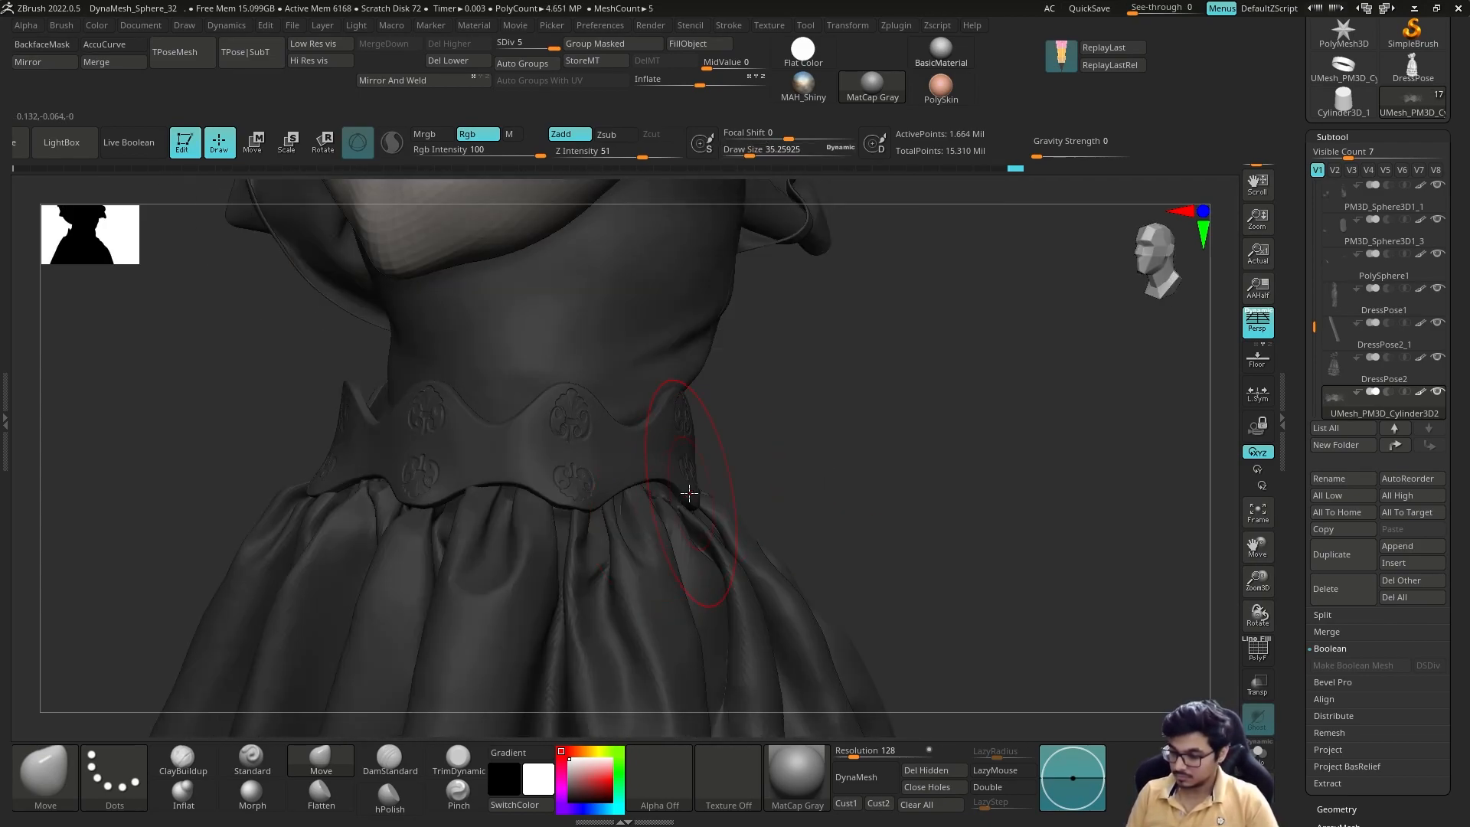
# Nudge the waist area at the side with a resized Move brush, then select the skirt.
pyautogui.keyDown('alt'); pyautogui.click(696, 374); pyautogui.keyUp('alt')
pyautogui.keyDown('ctrl'); pyautogui.moveTo(696, 383); pyautogui.dragTo(668, 471, button='right'); pyautogui.keyUp('ctrl')
pyautogui.press('s')
pyautogui.moveTo(738, 415)
pyautogui.mouseDown(button='right')
pyautogui.moveTo(656, 460)
pyautogui.moveTo(612, 463)
pyautogui.mouseUp(button='right')
pyautogui.moveTo(522, 461); pyautogui.dragTo(511, 468)
pyautogui.keyDown('alt'); pyautogui.click(452, 490); pyautogui.keyUp('alt')
# Adjust the skirt below the back of the waistband with the Move brush at a draw size of about 37.
pyautogui.moveTo(512, 468)
pyautogui.mouseDown(button='right')
pyautogui.moveTo(460, 478)
pyautogui.moveTo(414, 459)
pyautogui.mouseUp(button='right')
pyautogui.moveTo(414, 459)
pyautogui.keyDown('ctrl'); pyautogui.mouseDown(button='right')
pyautogui.moveTo(386, 483)
pyautogui.moveTo(567, 505)
pyautogui.mouseUp(button='right'); pyautogui.keyUp('ctrl')
pyautogui.moveTo(566, 505)
pyautogui.keyDown('ctrl'); pyautogui.mouseDown(button='right')
pyautogui.moveTo(660, 525)
pyautogui.moveTo(383, 477)
pyautogui.mouseUp(button='right'); pyautogui.keyUp('ctrl')
pyautogui.moveTo(323, 548); pyautogui.dragTo(413, 498, button='right')
pyautogui.moveTo(413, 497)
pyautogui.keyDown('ctrl'); pyautogui.mouseDown(button='right')
pyautogui.moveTo(450, 521)
pyautogui.moveTo(320, 550)
pyautogui.moveTo(290, 497)
pyautogui.mouseUp(button='right'); pyautogui.keyUp('ctrl')
pyautogui.press('b')
pyautogui.press('m')
pyautogui.press('v')
pyautogui.press('s')
pyautogui.moveTo(290, 497); pyautogui.dragTo(287, 497)
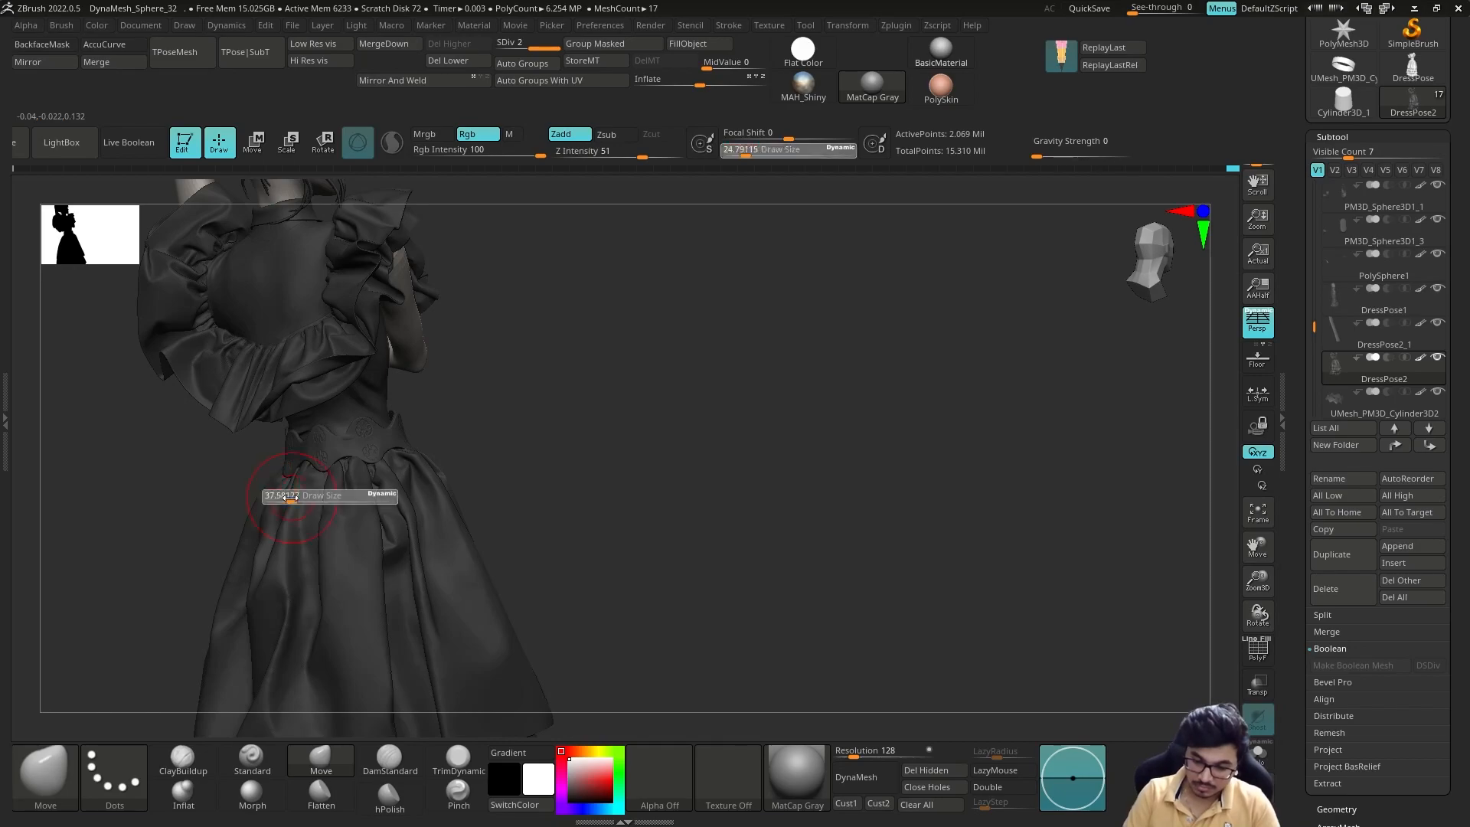
# Check the fit around the back of the waist, selecting the overlapping pieces, and save the project.
pyautogui.moveTo(291, 464); pyautogui.dragTo(406, 479, button='right')
pyautogui.keyDown('ctrl'); pyautogui.moveTo(406, 478); pyautogui.dragTo(468, 440, button='right'); pyautogui.keyUp('ctrl')
pyautogui.keyDown('alt'); pyautogui.click(387, 421); pyautogui.keyUp('alt')
pyautogui.keyDown('ctrl'); pyautogui.moveTo(467, 440); pyautogui.dragTo(371, 497, button='right'); pyautogui.keyUp('ctrl')
pyautogui.keyDown('alt'); pyautogui.click(333, 496); pyautogui.keyUp('alt')
pyautogui.keyDown('ctrl'); pyautogui.moveTo(372, 498); pyautogui.dragTo(756, 481, button='right'); pyautogui.keyUp('ctrl')
pyautogui.hotkey('ctrl', 's')
pyautogui.press('Return')
# Resize the Move brush to about 23 and select the skirt for fitting below the front of the waistband.
pyautogui.moveTo(719, 543)
pyautogui.mouseDown(button='right')
pyautogui.moveTo(728, 590)
pyautogui.moveTo(662, 490)
pyautogui.moveTo(674, 519)
pyautogui.moveTo(813, 484)
pyautogui.moveTo(763, 502)
pyautogui.mouseUp(button='right')
pyautogui.keyDown('alt'); pyautogui.click(665, 492); pyautogui.keyUp('alt')
pyautogui.press('s')
pyautogui.press('s')
pyautogui.keyDown('alt'); pyautogui.click(810, 485); pyautogui.keyUp('alt')
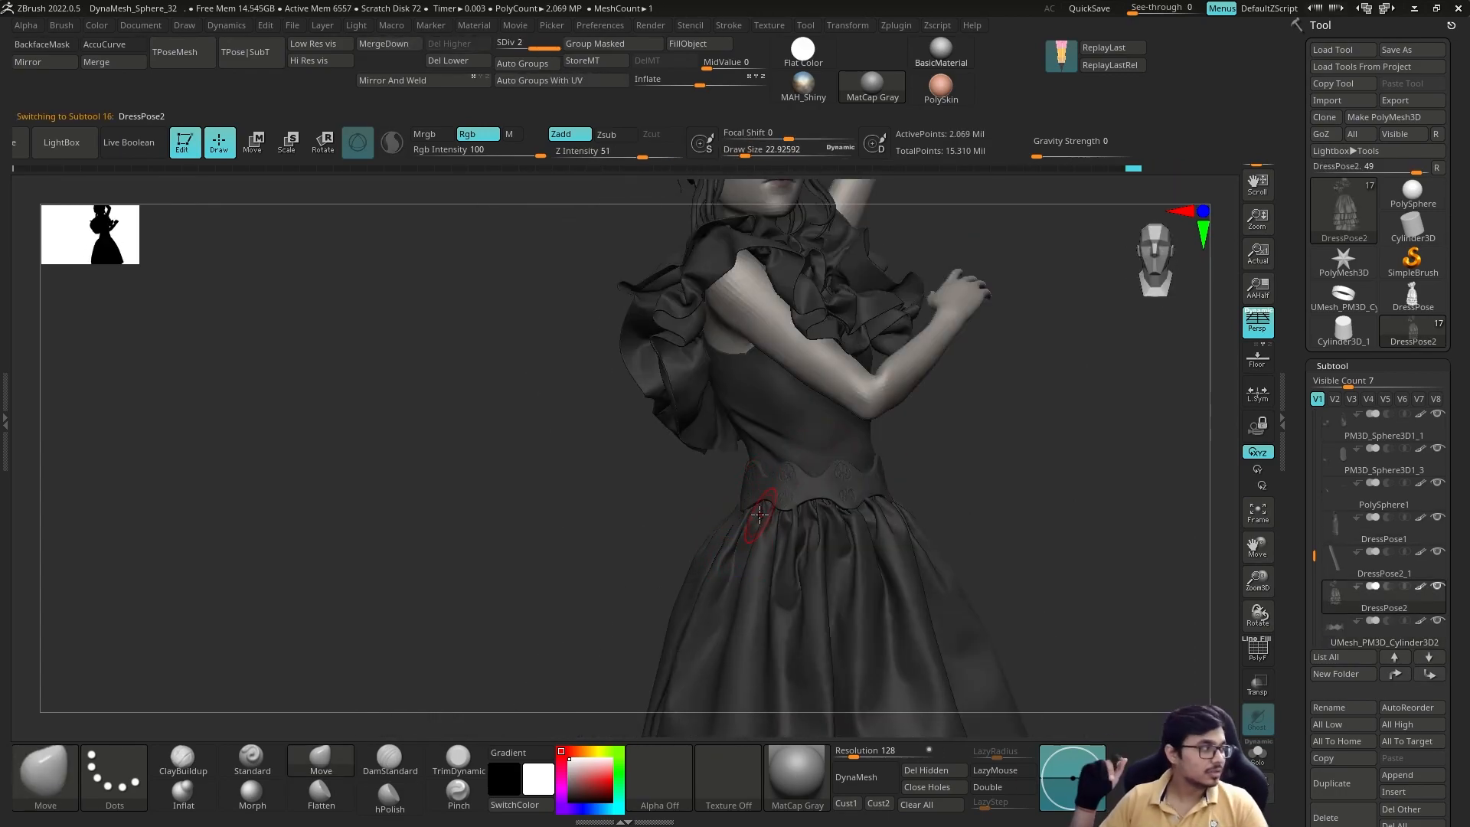
# Select the bodice and adjust where it meets the waistband at the side of the waist.
pyautogui.moveTo(951, 483)
pyautogui.mouseDown(button='right')
pyautogui.moveTo(968, 453)
pyautogui.moveTo(964, 389)
pyautogui.mouseUp(button='right')
pyautogui.moveTo(879, 469); pyautogui.dragTo(868, 434, button='right')
pyautogui.keyDown('alt'); pyautogui.click(975, 397); pyautogui.keyUp('alt')
pyautogui.keyDown('alt'); pyautogui.click(895, 417); pyautogui.keyUp('alt')
pyautogui.keyDown('alt'); pyautogui.click(881, 490); pyautogui.keyUp('alt')
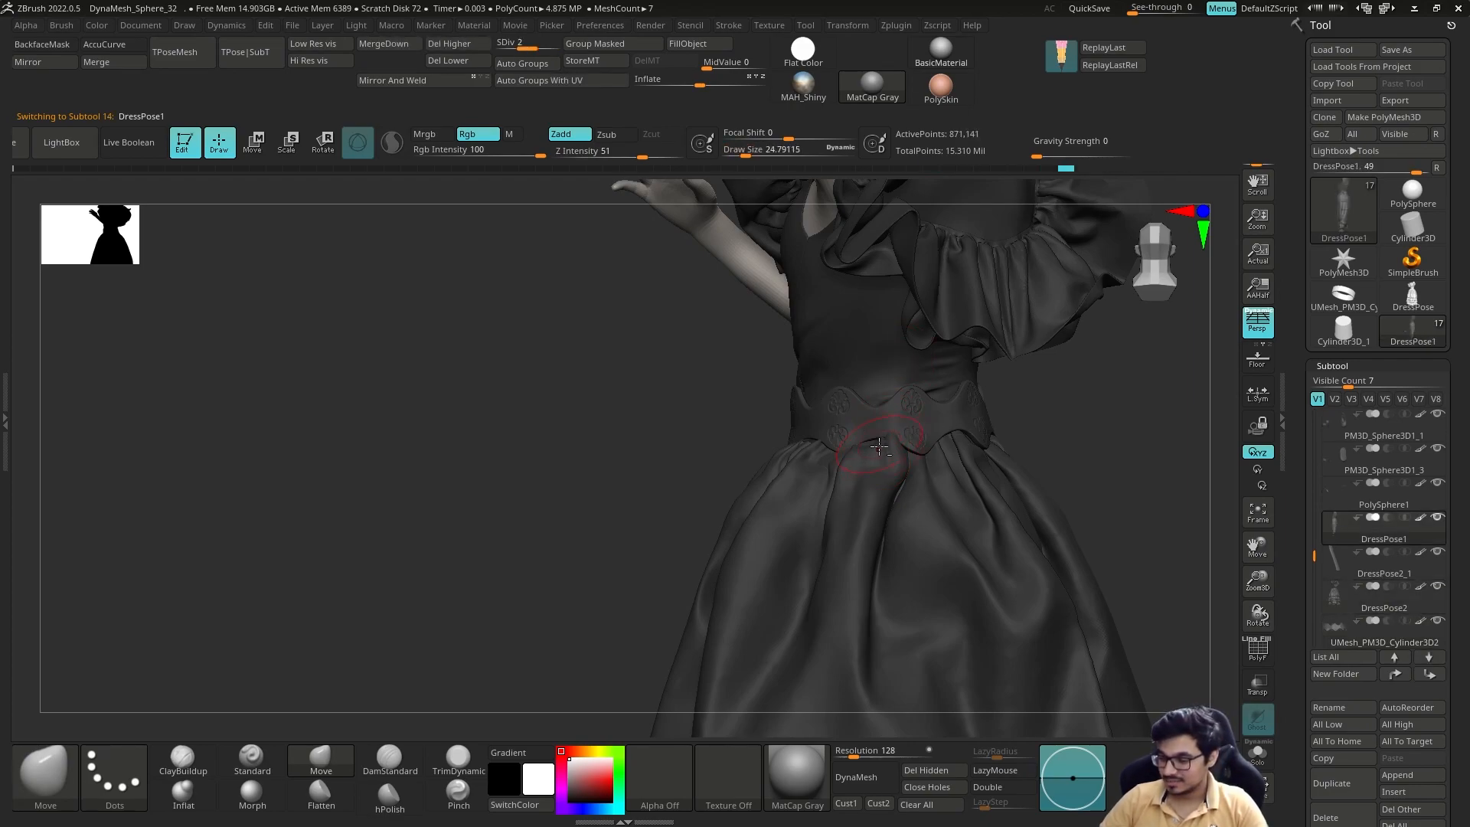
# Refine the skirt's edge at the front of the waistband with a Move brush of about 15.
pyautogui.moveTo(867, 355)
pyautogui.mouseDown(button='right')
pyautogui.moveTo(860, 436)
pyautogui.moveTo(996, 430)
pyautogui.moveTo(997, 442)
pyautogui.moveTo(1011, 407)
pyautogui.moveTo(898, 401)
pyautogui.moveTo(926, 439)
pyautogui.moveTo(789, 435)
pyautogui.mouseUp(button='right')
pyautogui.press('s')
pyautogui.press('s')
pyautogui.press('s')
pyautogui.moveTo(786, 435); pyautogui.dragTo(780, 435)
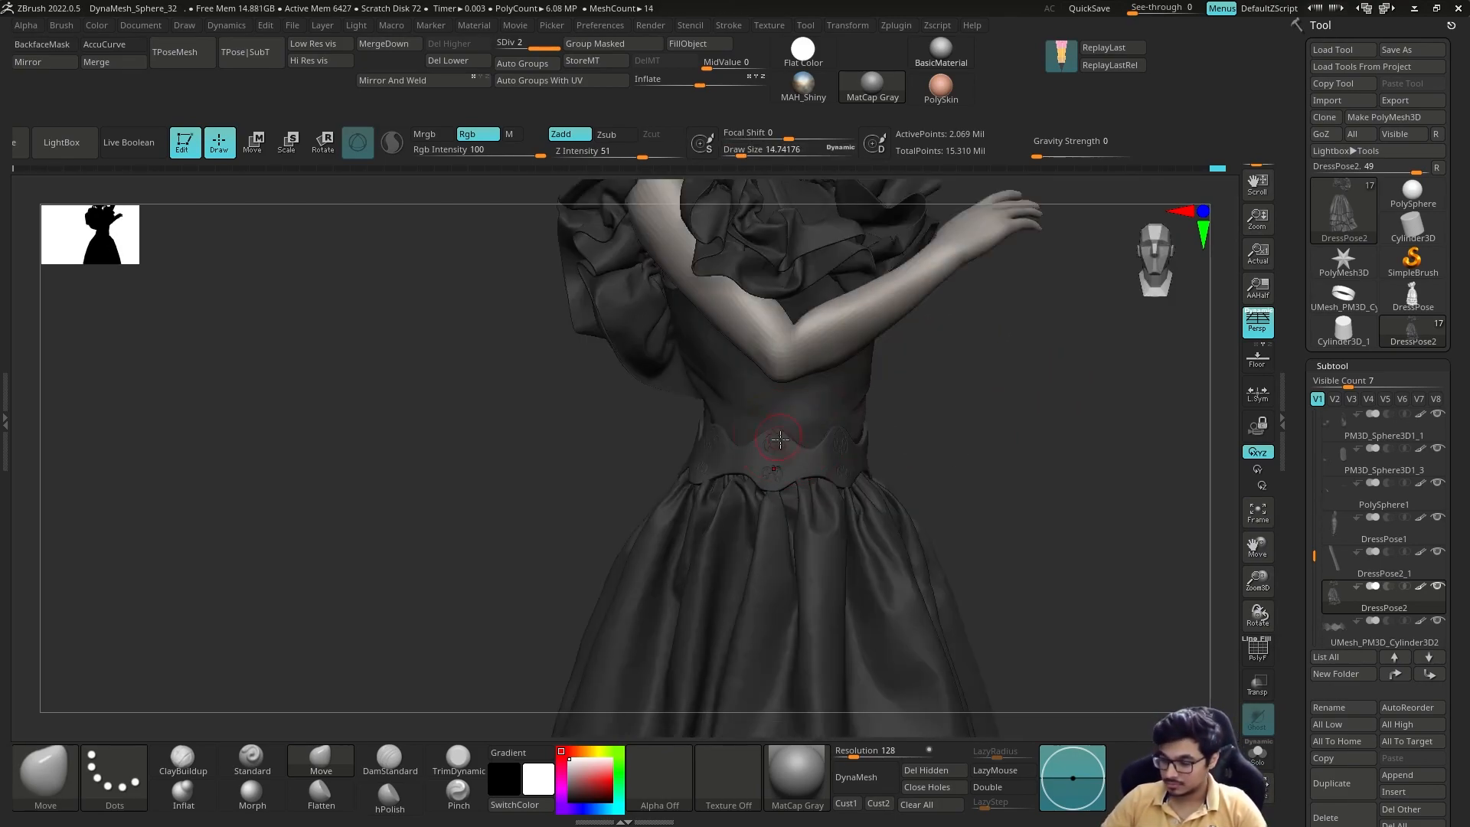
pyautogui.moveTo(761, 480)
pyautogui.mouseDown(button='right')
pyautogui.moveTo(868, 477)
pyautogui.moveTo(1027, 400)
pyautogui.moveTo(949, 389)
pyautogui.mouseUp(button='right')
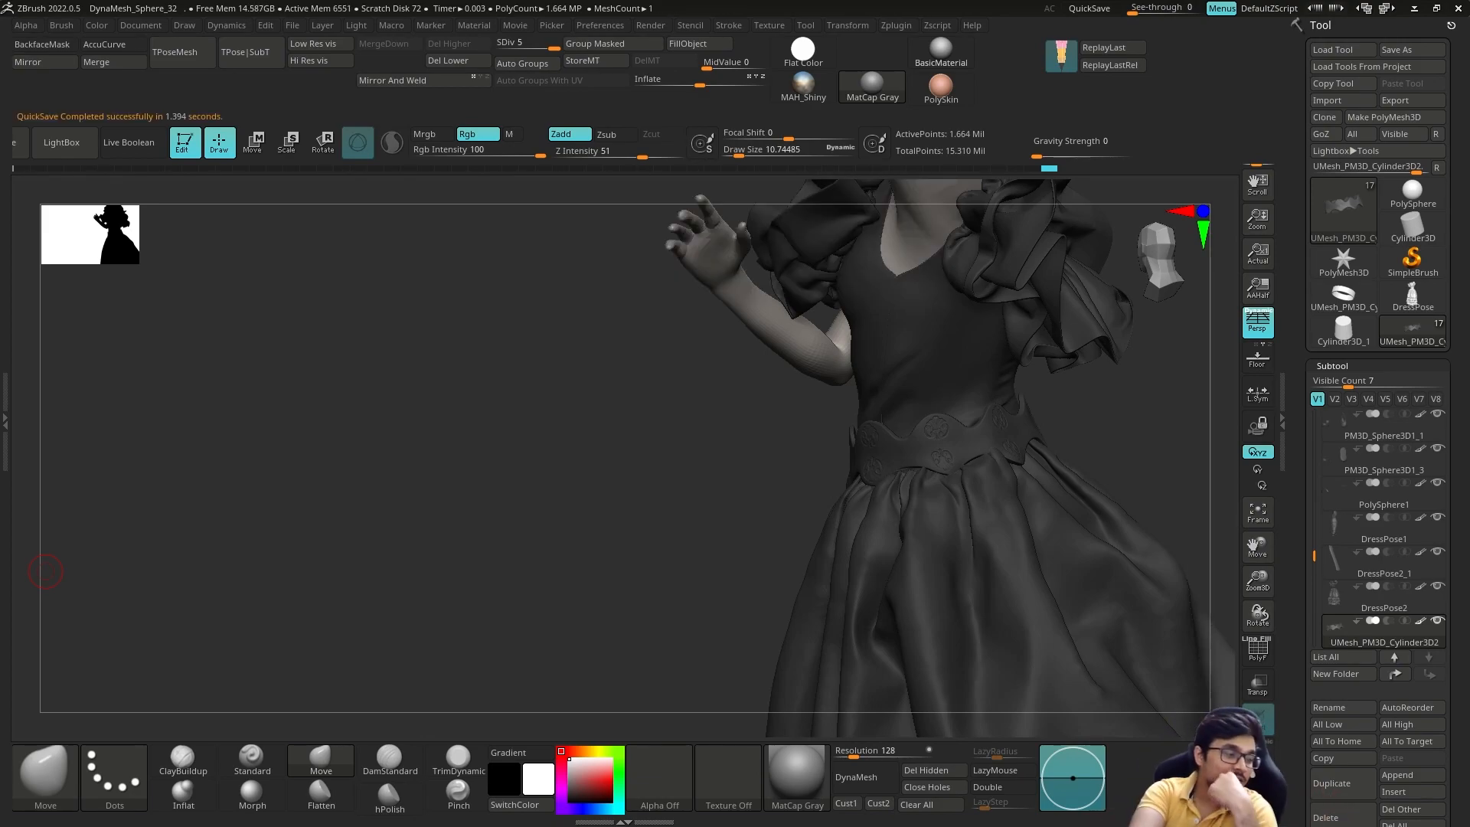
pyautogui.moveTo(720, 471)
pyautogui.keyDown('alt'); pyautogui.mouseDown()
pyautogui.moveTo(735, 444)
pyautogui.moveTo(827, 418)
pyautogui.mouseUp(); pyautogui.keyUp('alt')
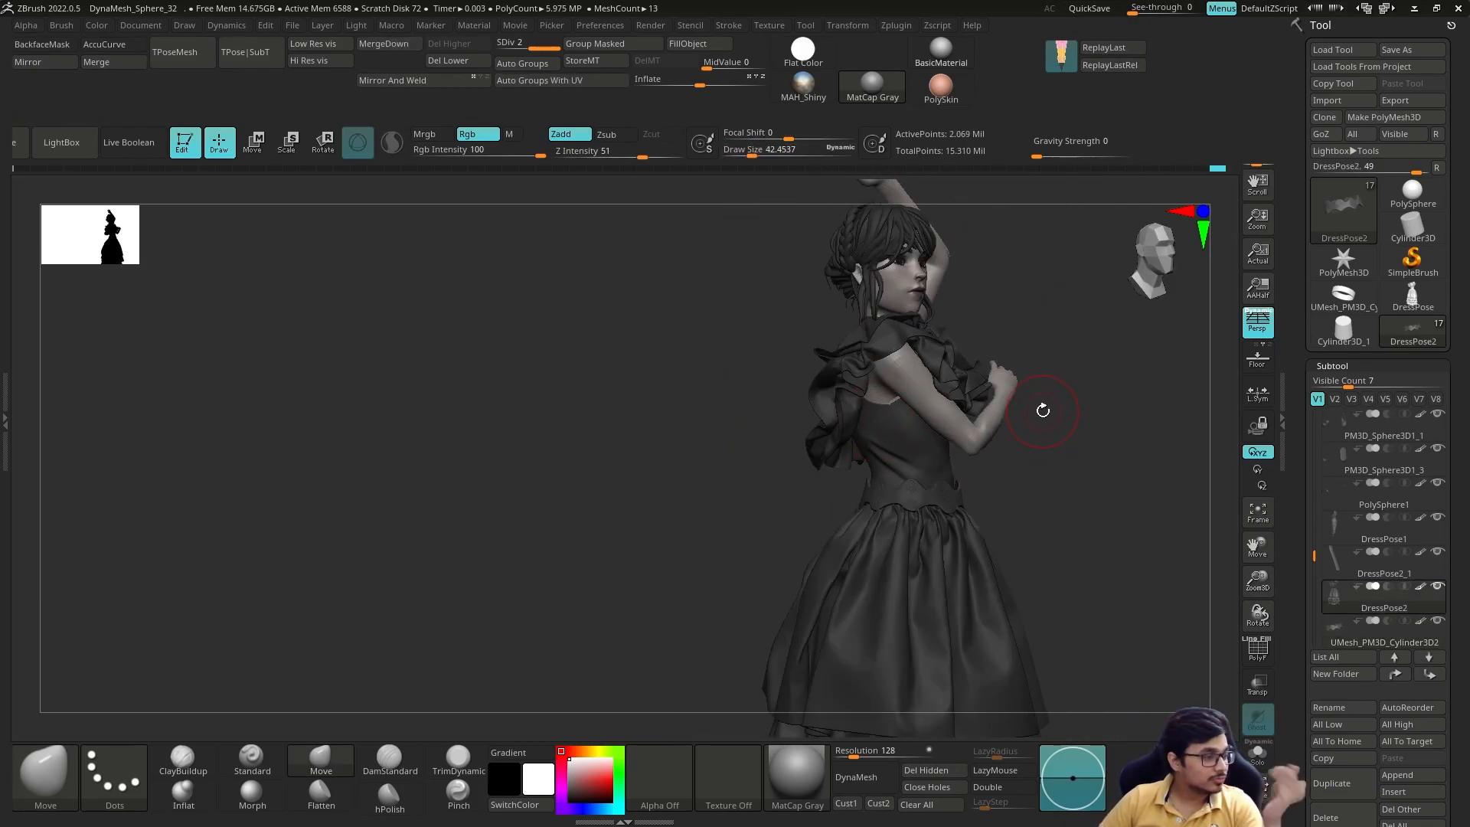
pyautogui.keyDown('alt'); pyautogui.click(1062, 438); pyautogui.keyUp('alt')
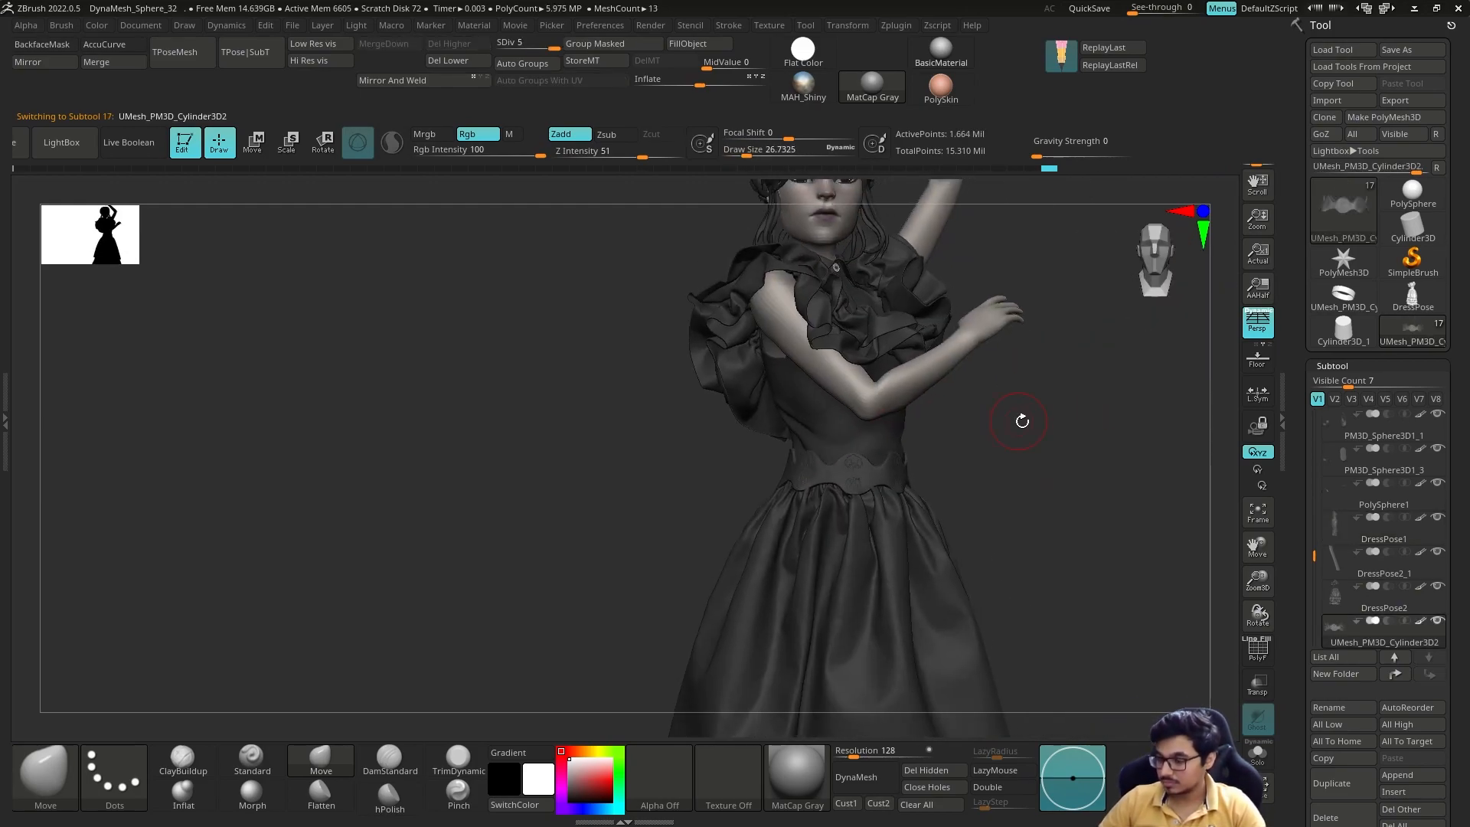
pyautogui.moveTo(1022, 420); pyautogui.dragTo(909, 318)
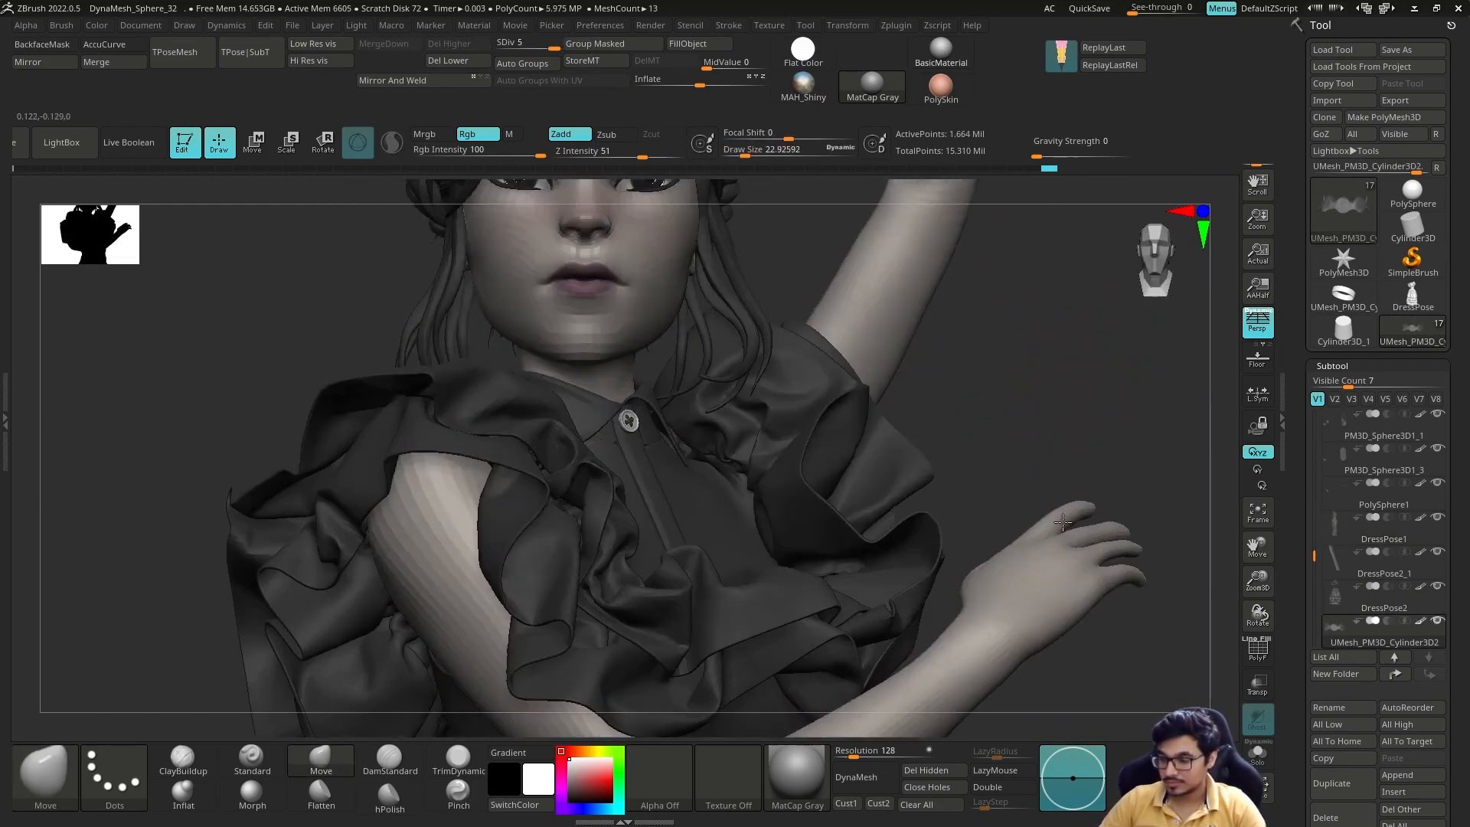
# Select the pieces around the collar and nudge one of them slightly with the transform gizmo.
pyautogui.keyDown('alt'); pyautogui.click(559, 351); pyautogui.keyUp('alt')
pyautogui.press('w')
pyautogui.keyDown('alt'); pyautogui.click(655, 328); pyautogui.keyUp('alt')
pyautogui.moveTo(650, 329); pyautogui.dragTo(660, 331)
pyautogui.press('q')
pyautogui.press('w')
pyautogui.press('q')
pyautogui.press('w')
pyautogui.keyDown('alt'); pyautogui.click(514, 320); pyautogui.keyUp('alt')
pyautogui.press('q')
pyautogui.moveTo(857, 367); pyautogui.dragTo(748, 337)
# Select the body, raise it to subdivision level 5 and refine its exposed skin areas with ClayBuildup and smoothing.
pyautogui.keyDown('alt'); pyautogui.click(608, 436); pyautogui.keyUp('alt')
pyautogui.click(183, 760)
pyautogui.press('d')
pyautogui.moveTo(904, 307); pyautogui.dragTo(880, 398)
pyautogui.moveTo(697, 381); pyautogui.dragTo(724, 389)
pyautogui.moveTo(919, 398)
pyautogui.mouseDown()
pyautogui.moveTo(904, 295)
pyautogui.moveTo(695, 676)
pyautogui.mouseUp()
pyautogui.keyDown('shift'); pyautogui.moveTo(605, 459); pyautogui.dragTo(613, 505); pyautogui.keyUp('shift')
pyautogui.keyDown('shift'); pyautogui.moveTo(268, 564); pyautogui.dragTo(318, 561); pyautogui.keyUp('shift')
pyautogui.keyDown('alt'); pyautogui.moveTo(903, 475); pyautogui.dragTo(866, 361); pyautogui.keyUp('alt')
pyautogui.moveTo(1142, 365); pyautogui.dragTo(1064, 443)
pyautogui.press('d')
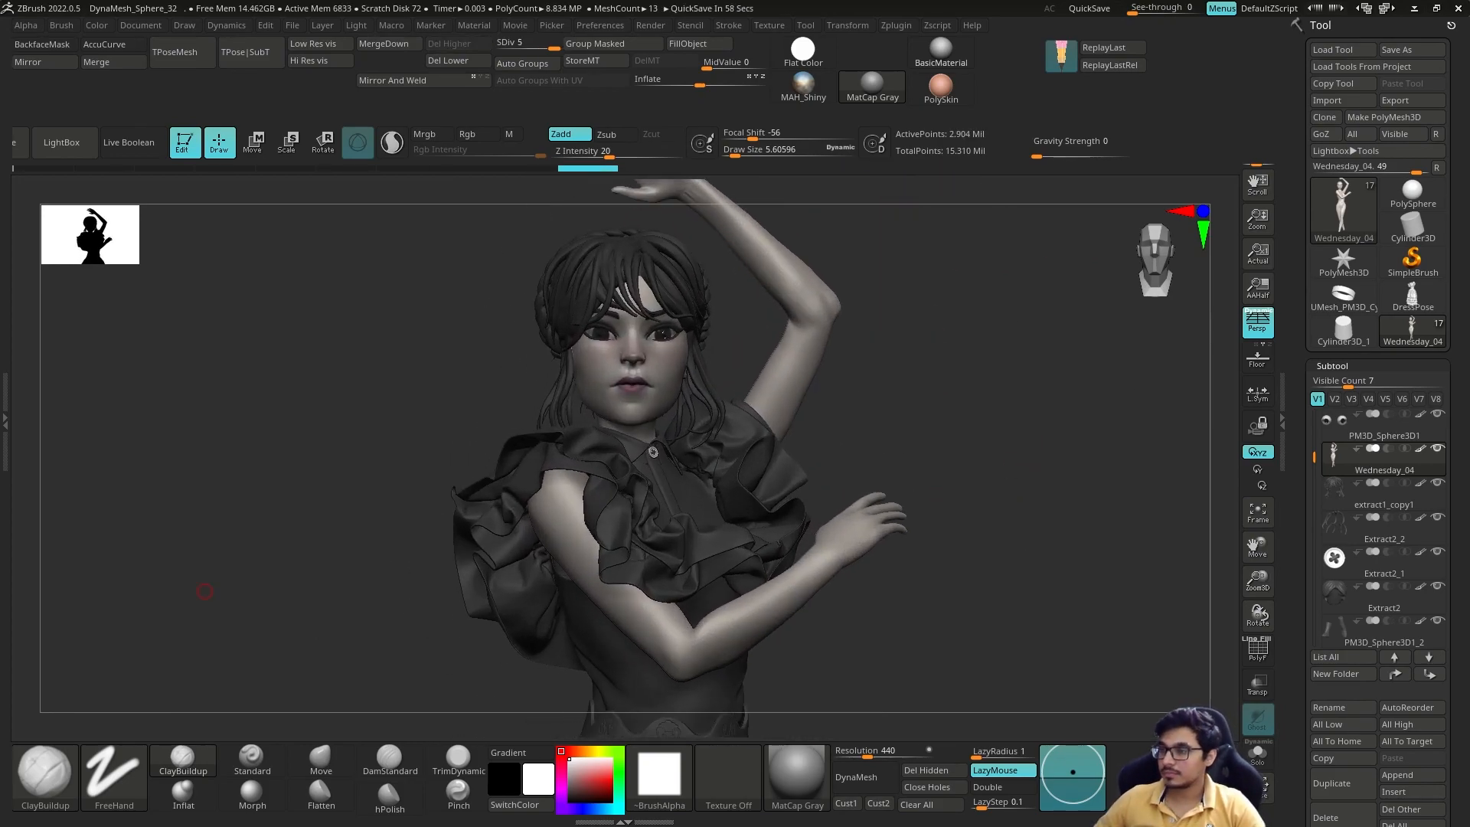
# Load the LOOP SIMPLE strap brush from the Modern-Straps-Buckles brush folder.
pyautogui.moveTo(1014, 337)
pyautogui.keyDown('alt'); pyautogui.mouseDown()
pyautogui.moveTo(971, 342)
pyautogui.moveTo(968, 437)
pyautogui.moveTo(930, 437)
pyautogui.mouseUp(); pyautogui.keyUp('alt')
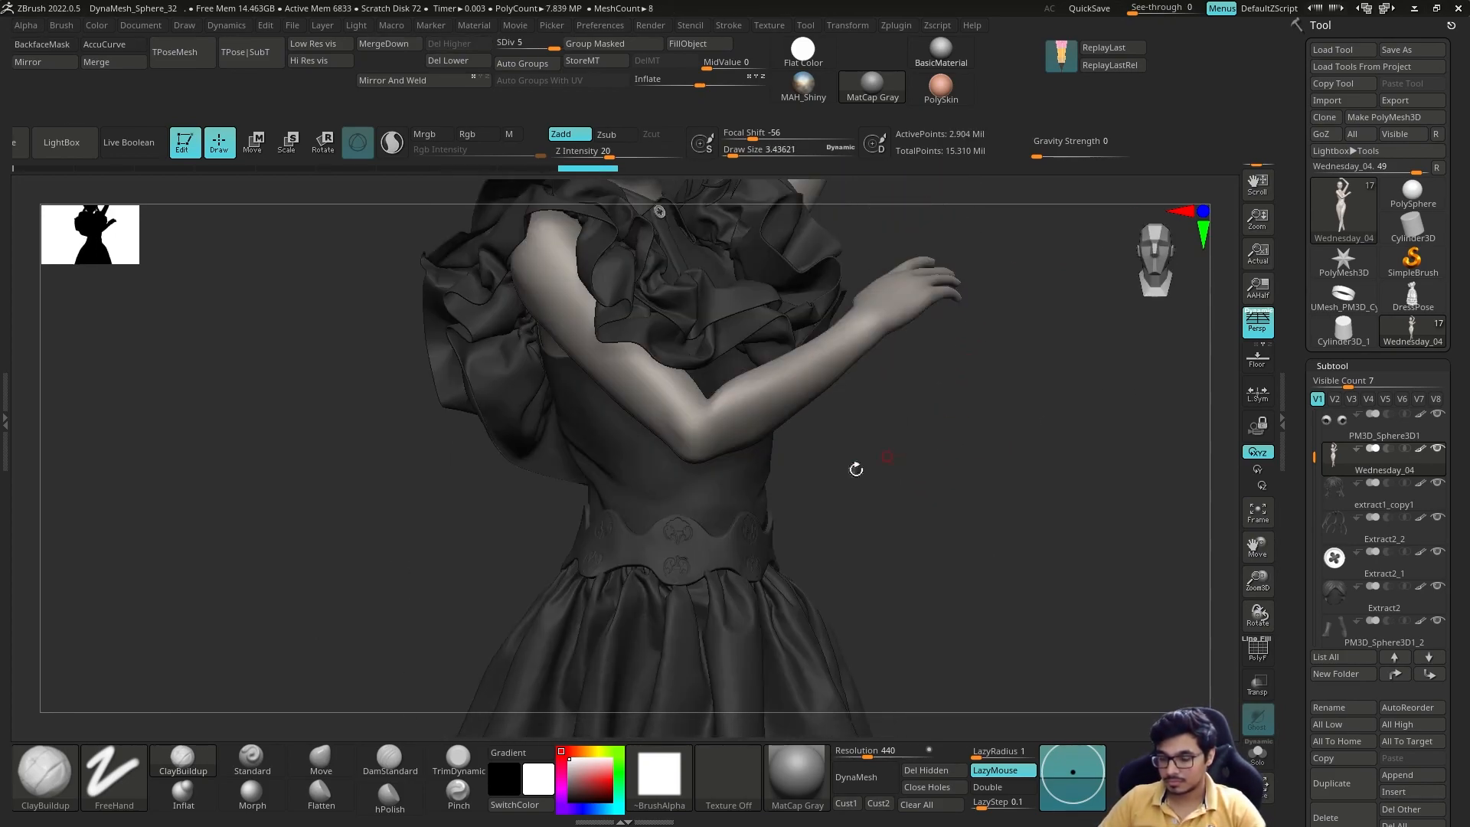
pyautogui.click(61, 142)
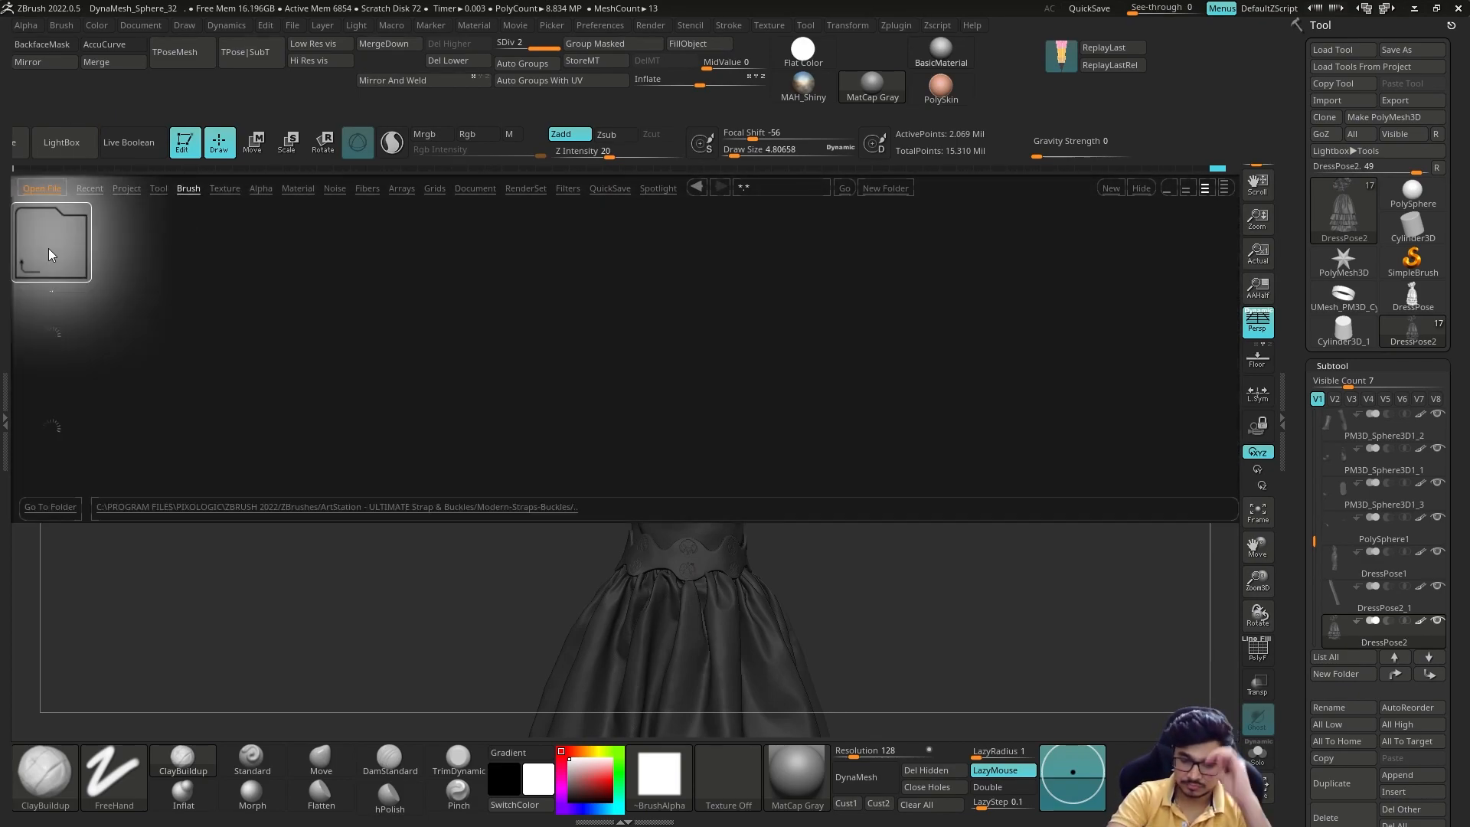
pyautogui.doubleClick(397, 244)
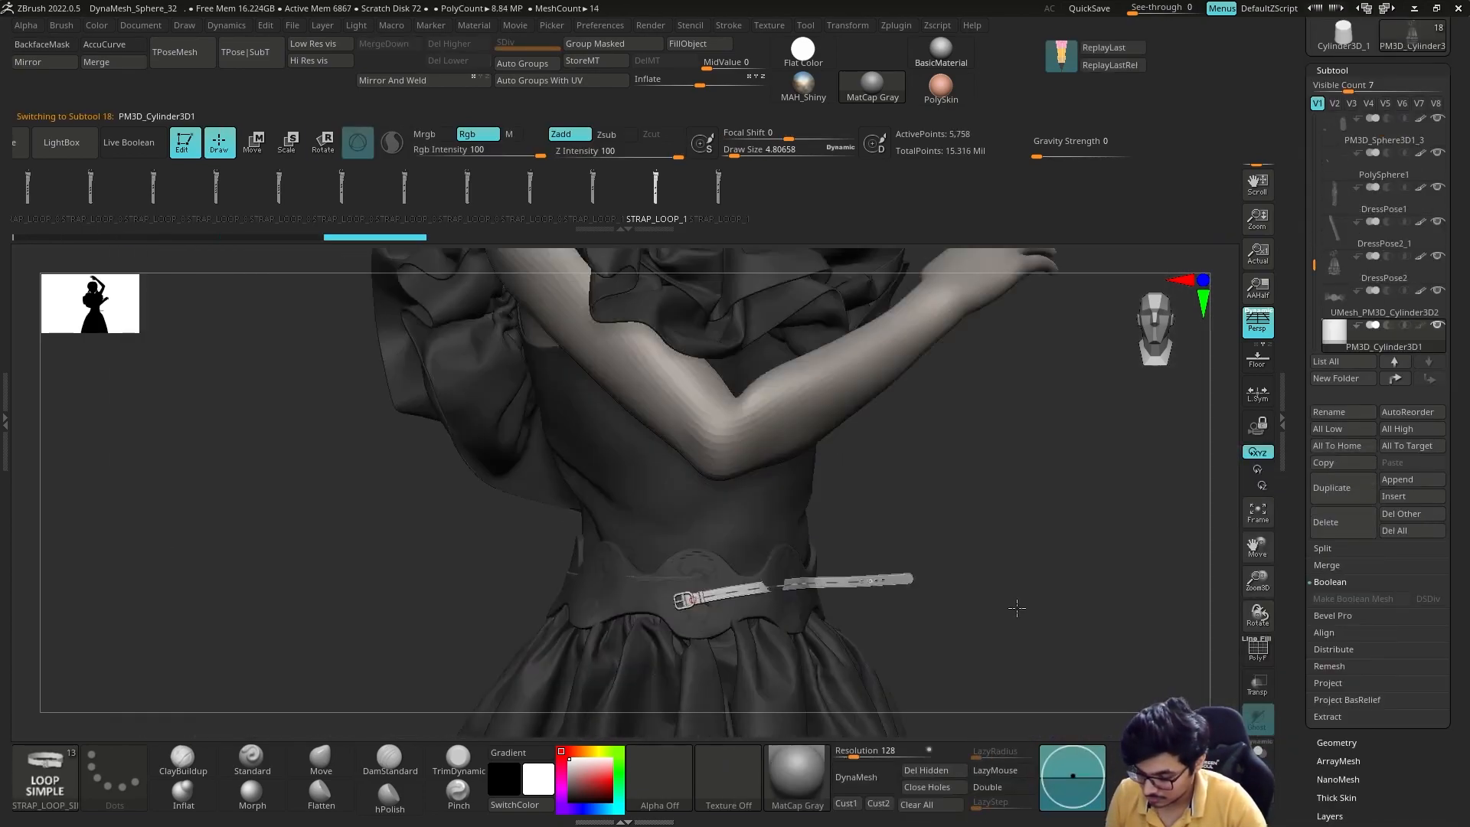
pyautogui.moveTo(582, 612); pyautogui.dragTo(940, 612)
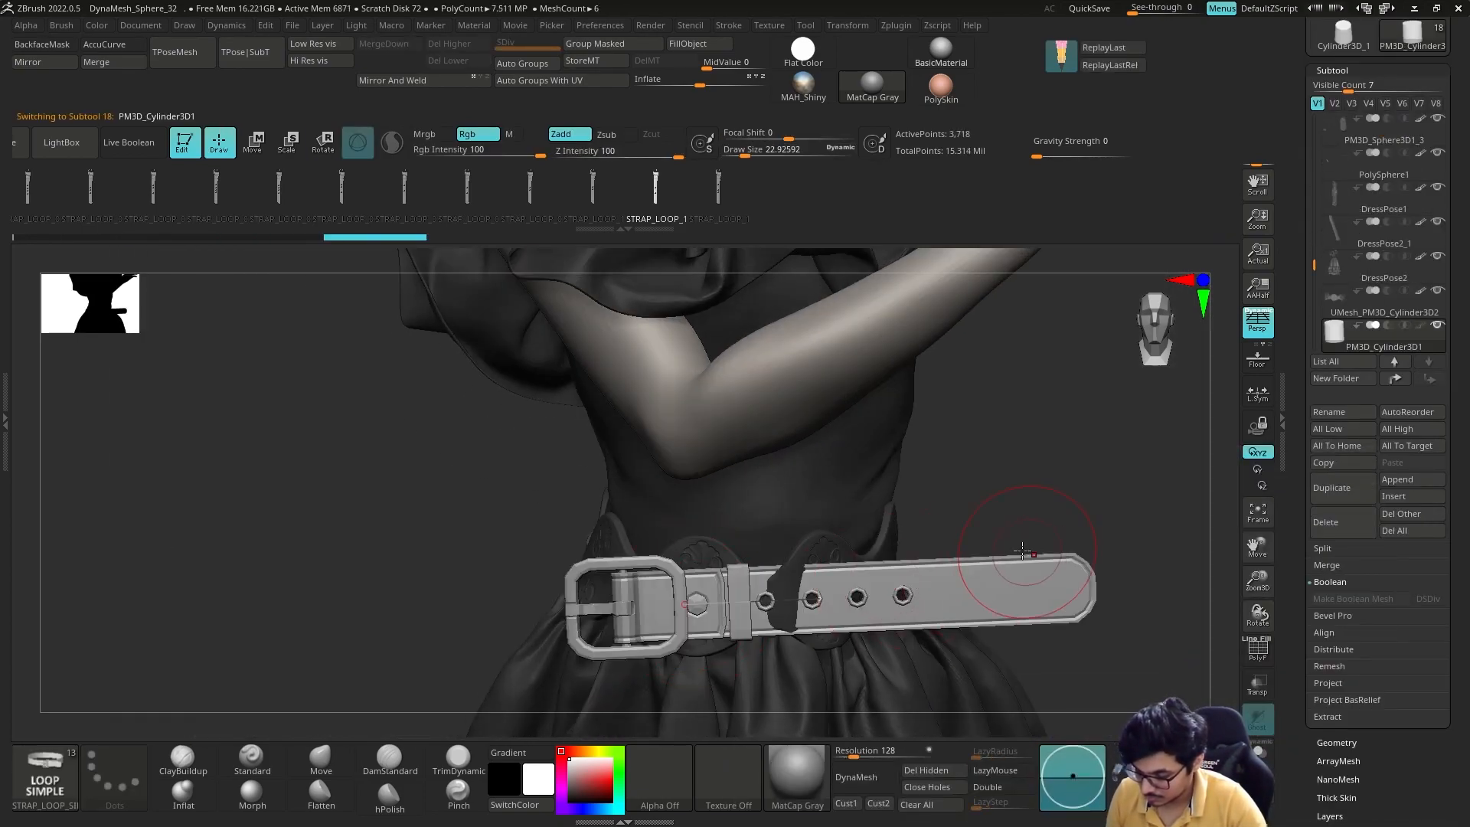
pyautogui.hotkey('ctrl', 'z')
pyautogui.moveTo(667, 604); pyautogui.dragTo(821, 610)
pyautogui.moveTo(820, 610); pyautogui.dragTo(860, 594, button='right')
pyautogui.moveTo(889, 620); pyautogui.dragTo(928, 615)
pyautogui.click(928, 615)
pyautogui.moveTo(950, 605); pyautogui.dragTo(996, 612, button='right')
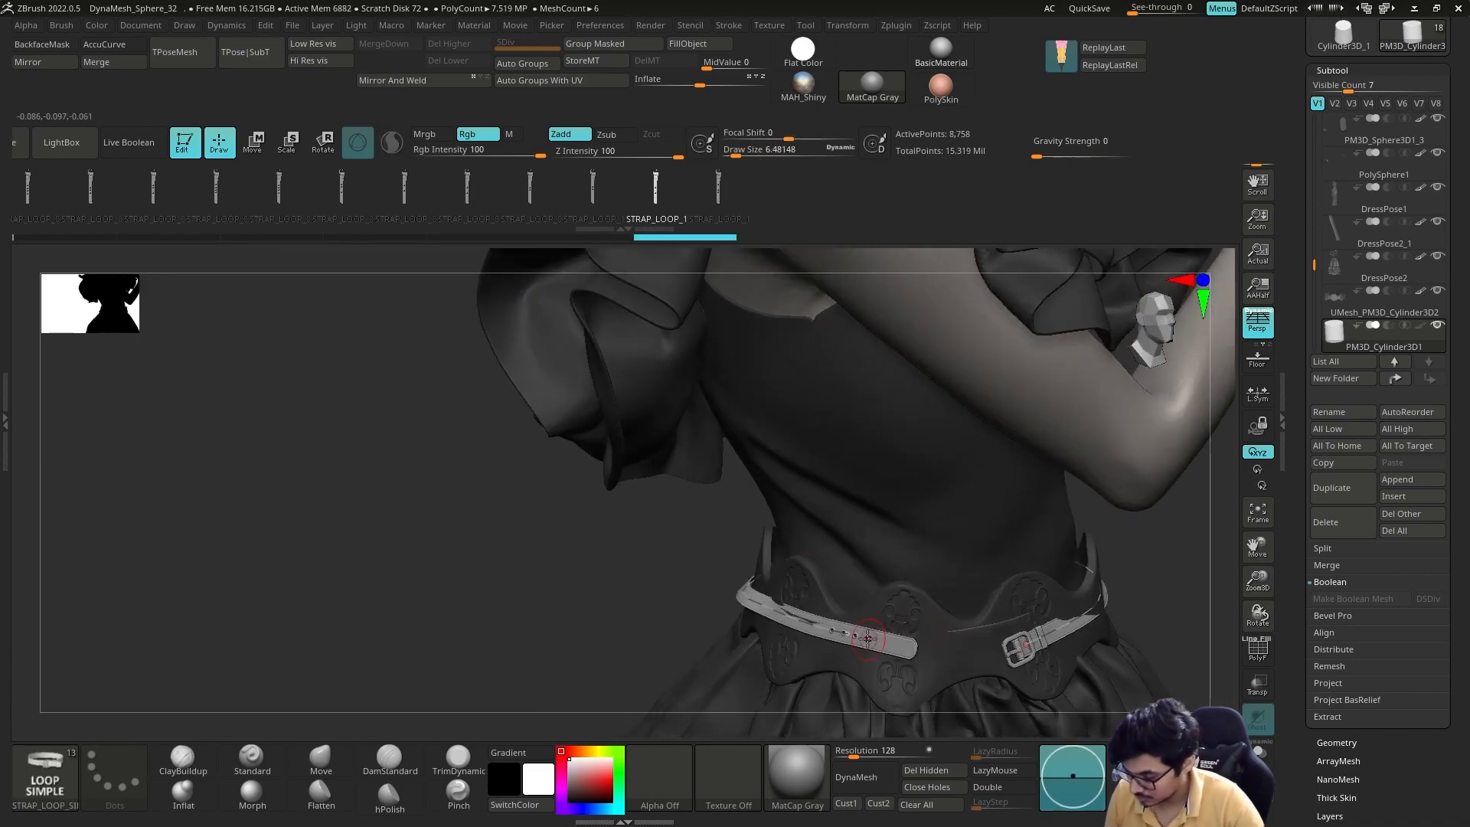
pyautogui.hotkey('ctrl', 'z')
pyautogui.moveTo(1092, 613); pyautogui.dragTo(1139, 512, button='right')
pyautogui.hotkey('ctrl', 'z')
pyautogui.hotkey('ctrl', 'z')
pyautogui.hotkey('ctrl', 'z')
pyautogui.moveTo(1233, 548); pyautogui.dragTo(1027, 558)
pyautogui.hotkey('ctrl', 'z')
pyautogui.moveTo(1027, 557)
pyautogui.mouseDown(button='right')
pyautogui.moveTo(970, 463)
pyautogui.moveTo(957, 551)
pyautogui.mouseUp(button='right')
pyautogui.keyDown('ctrl'); pyautogui.moveTo(957, 551); pyautogui.dragTo(965, 517, button='right'); pyautogui.keyUp('ctrl')
pyautogui.click(719, 526)
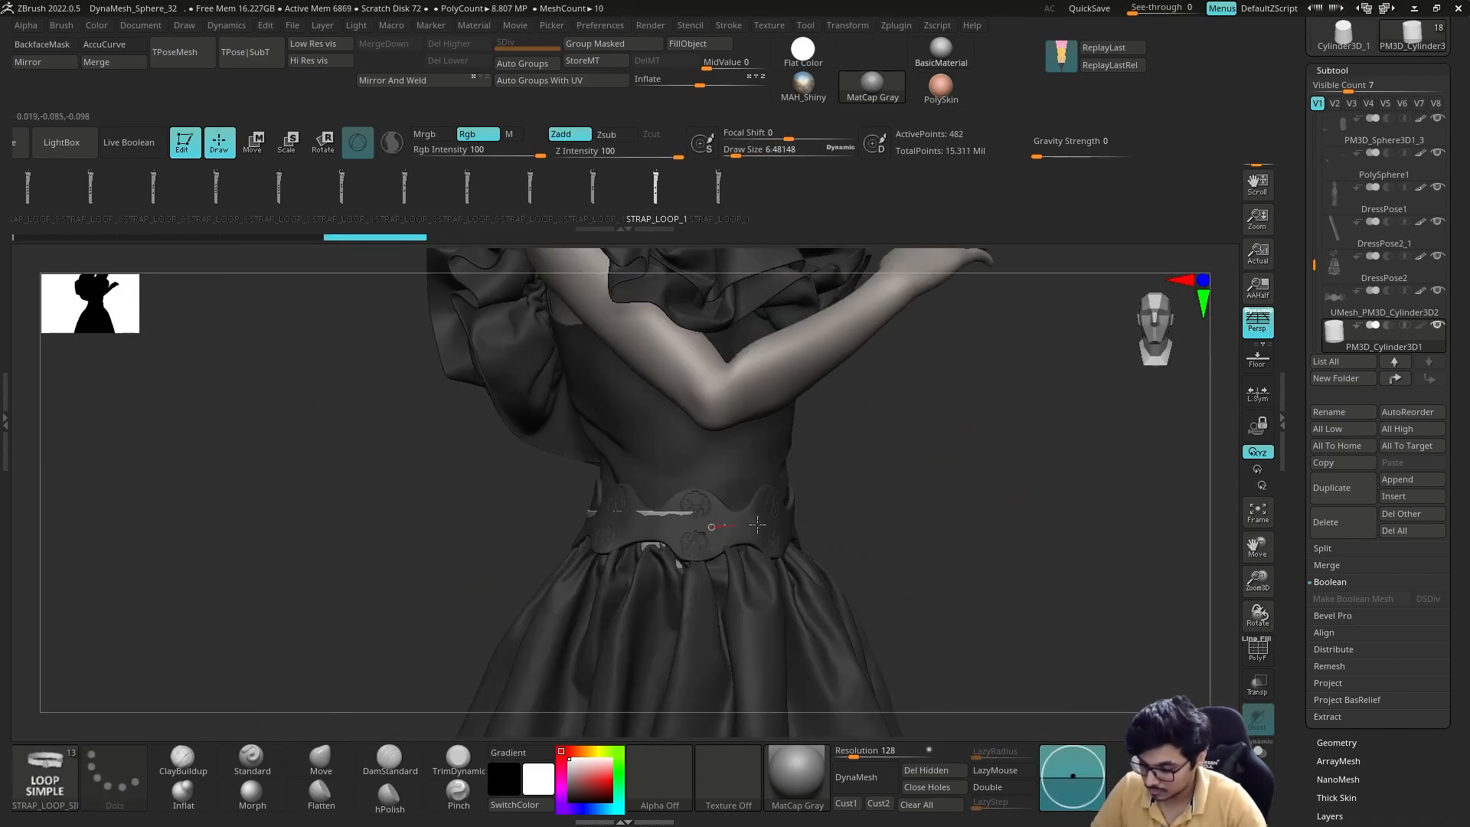
pyautogui.hotkey('ctrl', 'z')
# Wrap a STRAP_LOOP_1 buckled belt around the isolated cylinder and show the full character again.
pyautogui.click(757, 601)
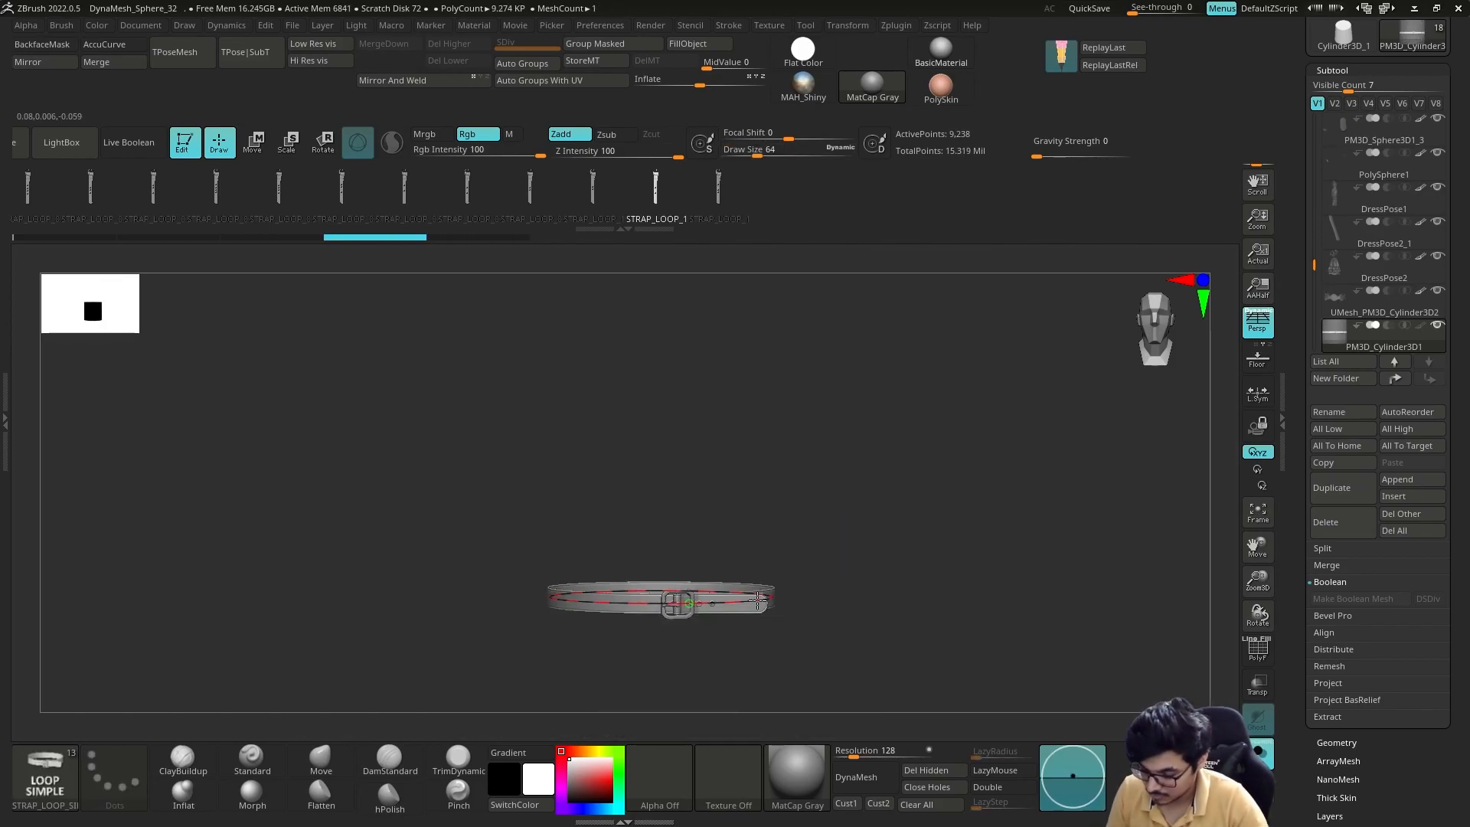
pyautogui.moveTo(827, 605); pyautogui.dragTo(857, 614, button='right')
pyautogui.click(1259, 752)
pyautogui.moveTo(959, 513); pyautogui.dragTo(900, 535, button='right')
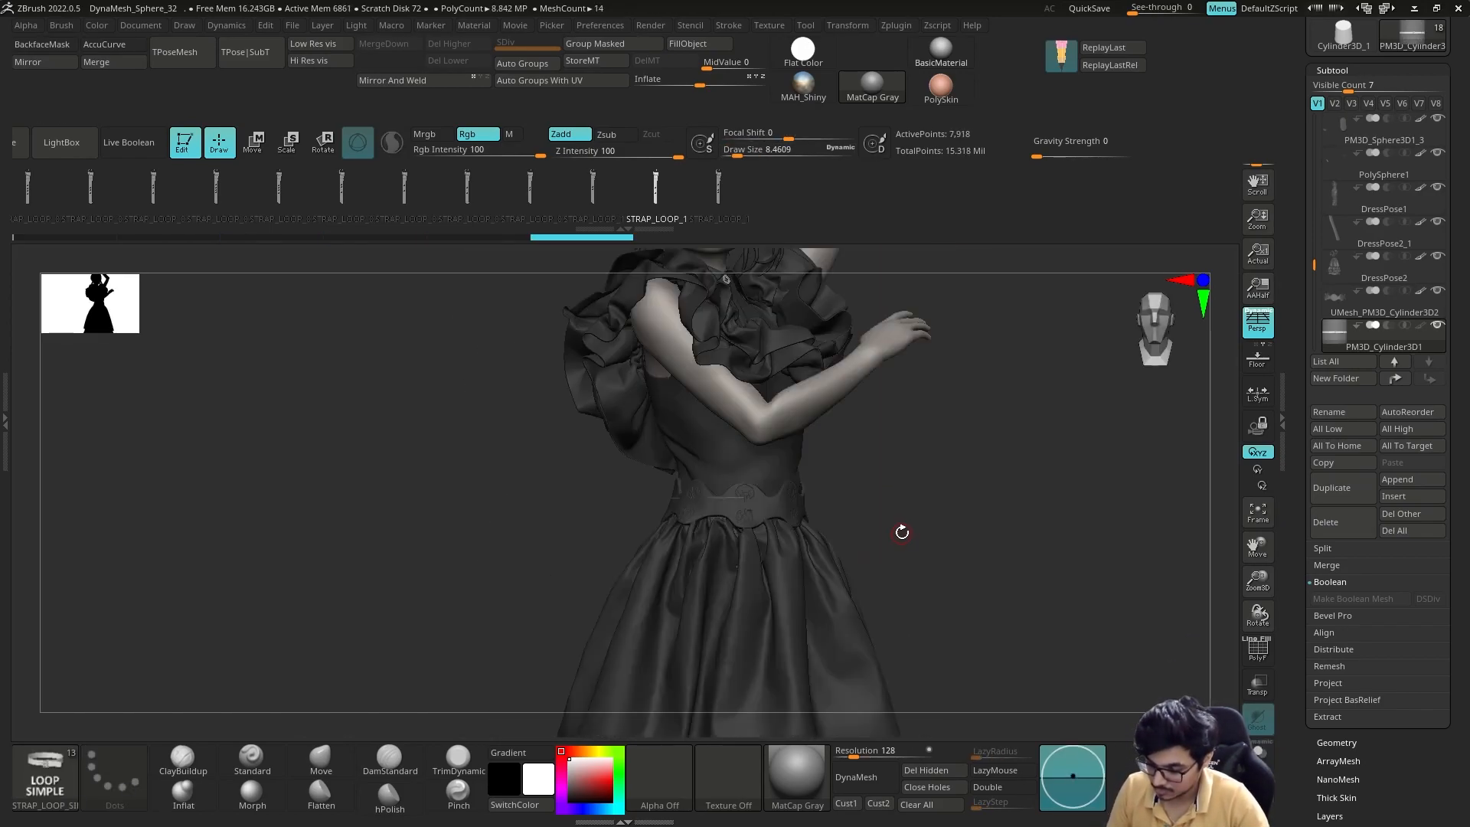
# Isolate the belt, delete its hidden geometry, and show all pieces with the Move brush active.
pyautogui.click(1259, 752)
pyautogui.click(926, 770)
pyautogui.click(321, 760)
pyautogui.click(1260, 752)
# Position the belt around her waist so it sits over the ornamented waistband, with the buckle in front.
pyautogui.press('q')
pyautogui.moveTo(893, 486)
pyautogui.mouseDown(button='right')
pyautogui.moveTo(892, 452)
pyautogui.moveTo(682, 525)
pyautogui.mouseUp(button='right')
pyautogui.press('w')
pyautogui.moveTo(846, 473); pyautogui.dragTo(773, 529, button='right')
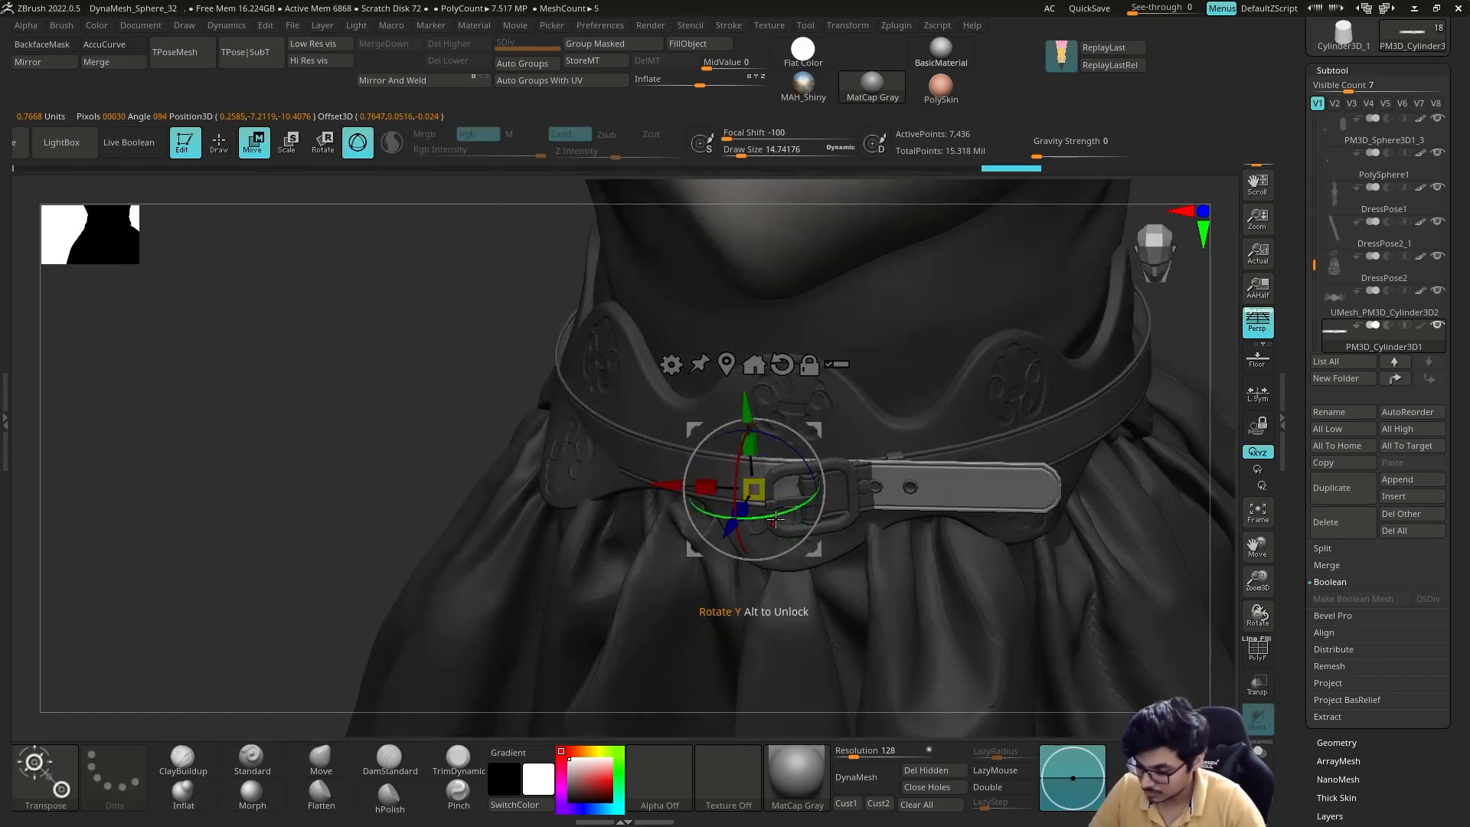
# Isolate the belt, mask everything except the loose strap end, rotate that end towards the belt, and clear the mask.
pyautogui.press('q')
pyautogui.click(1260, 752)
pyautogui.hotkey('shift', 'f')
pyautogui.moveTo(565, 588); pyautogui.dragTo(810, 722, button='right')
pyautogui.press('w')
pyautogui.keyDown('ctrl'); pyautogui.click(952, 497); pyautogui.keyUp('ctrl')
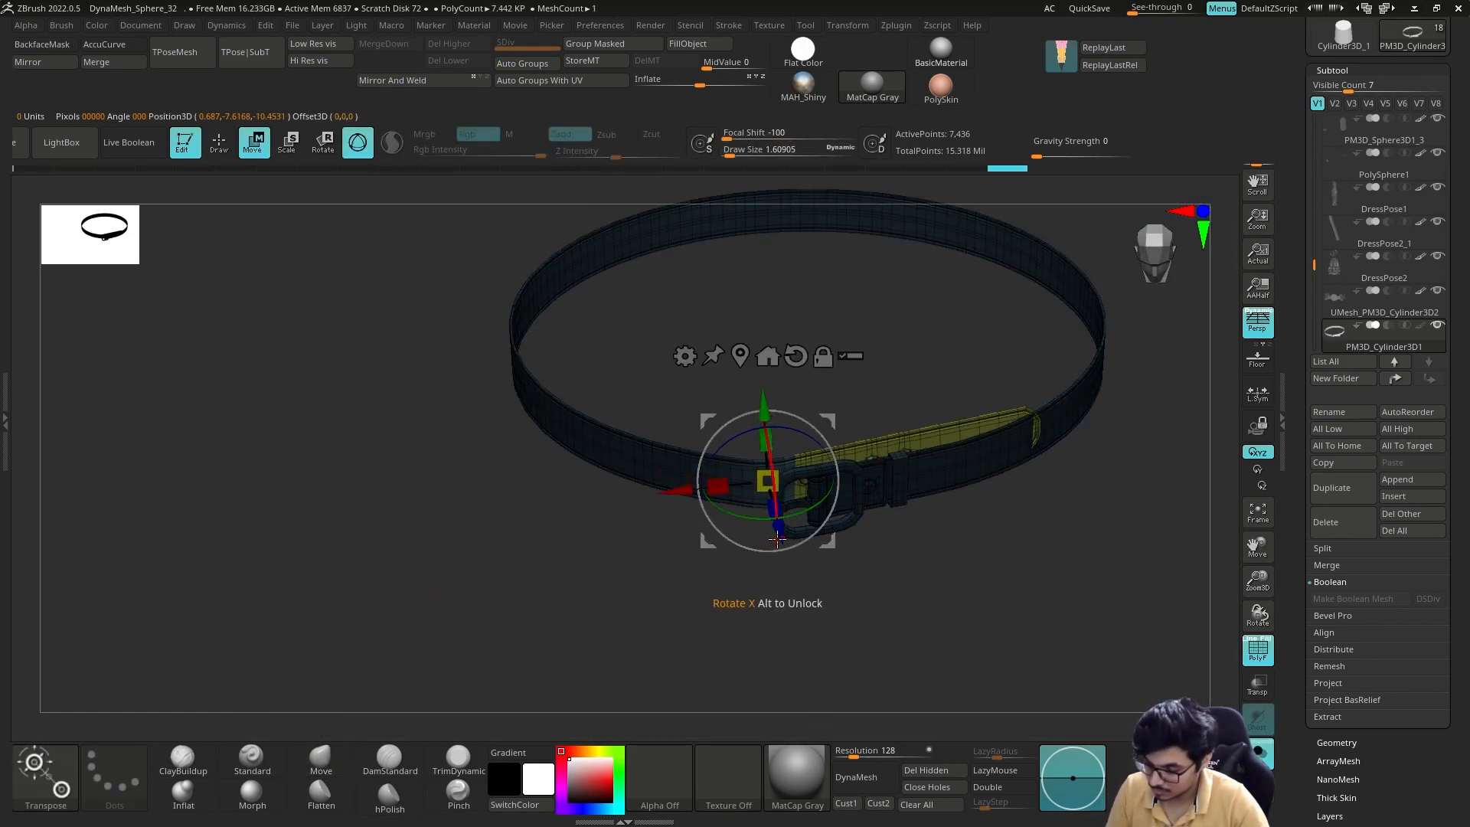
pyautogui.moveTo(776, 528); pyautogui.dragTo(784, 570)
pyautogui.press('q')
pyautogui.press('s')
pyautogui.keyDown('ctrl'); pyautogui.moveTo(919, 613); pyautogui.dragTo(965, 658); pyautogui.keyUp('ctrl')
# Check the belt against the figure, isolate it again, and assign the visible strap geometry to its own polygroup.
pyautogui.click(1260, 752)
pyautogui.press('s')
pyautogui.moveTo(1072, 552)
pyautogui.mouseDown(button='right')
pyautogui.moveTo(957, 429)
pyautogui.moveTo(1098, 481)
pyautogui.moveTo(1106, 466)
pyautogui.moveTo(1093, 420)
pyautogui.moveTo(804, 594)
pyautogui.mouseUp(button='right')
pyautogui.hotkey('shift', 'f')
pyautogui.hotkey('shift', 'f')
pyautogui.click(1260, 752)
pyautogui.press('s')
pyautogui.keyDown('ctrl'); pyautogui.keyDown('shift'); pyautogui.click(790, 485); pyautogui.keyUp('shift'); pyautogui.keyUp('ctrl')
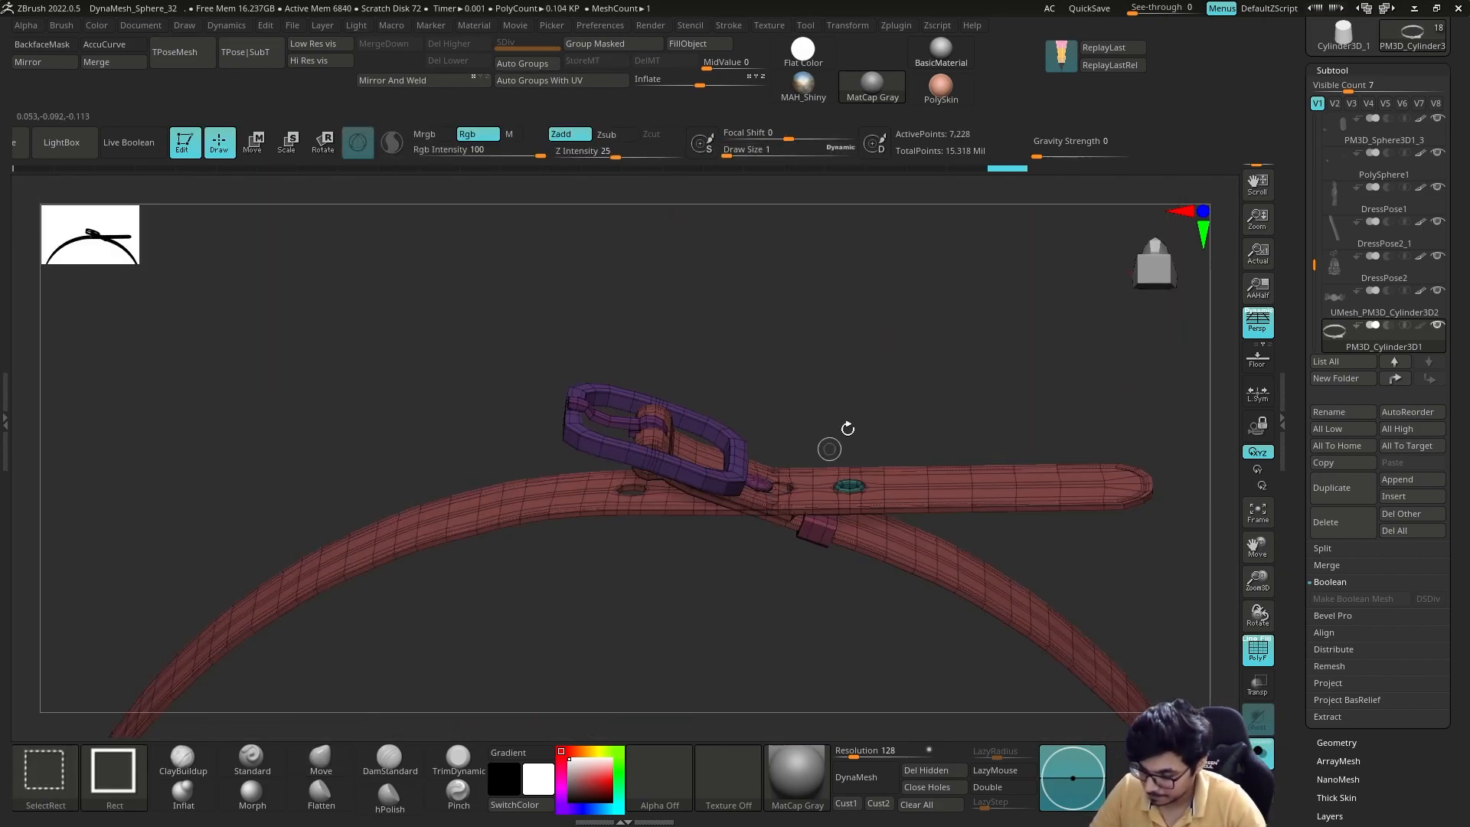
pyautogui.moveTo(866, 479); pyautogui.dragTo(928, 470, button='right')
pyautogui.hotkey('ctrl', 'w')
pyautogui.keyDown('ctrl'); pyautogui.keyDown('shift'); pyautogui.click(929, 470); pyautogui.keyUp('shift'); pyautogui.keyUp('ctrl')
pyautogui.keyDown('ctrl'); pyautogui.keyDown('shift'); pyautogui.click(949, 407); pyautogui.keyUp('shift'); pyautogui.keyUp('ctrl')
pyautogui.moveTo(949, 406)
pyautogui.mouseDown(button='right')
pyautogui.moveTo(837, 444)
pyautogui.moveTo(860, 417)
pyautogui.mouseUp(button='right')
# Reshape the loose strap end with the Move Topological brush so that it follows the belt's curve beyond the buckle.
pyautogui.press('w')
pyautogui.press('s')
pyautogui.keyDown('alt'); pyautogui.click(528, 531); pyautogui.keyUp('alt')
pyautogui.press('q')
pyautogui.moveTo(528, 613)
pyautogui.mouseDown(button='right')
pyautogui.moveTo(650, 429)
pyautogui.moveTo(735, 558)
pyautogui.mouseUp(button='right')
pyautogui.hotkey('shift', 'f')
pyautogui.press('b')
pyautogui.press('m')
pyautogui.press('t')
pyautogui.press('s')
pyautogui.moveTo(674, 502)
pyautogui.mouseDown(button='right')
pyautogui.moveTo(672, 556)
pyautogui.moveTo(612, 459)
pyautogui.mouseUp(button='right')
pyautogui.moveTo(490, 360); pyautogui.dragTo(525, 398)
pyautogui.moveTo(612, 459); pyautogui.dragTo(490, 429, button='right')
pyautogui.moveTo(467, 360); pyautogui.dragTo(459, 383)
pyautogui.moveTo(490, 429); pyautogui.dragTo(582, 398, button='right')
pyautogui.press('s')
pyautogui.moveTo(478, 414); pyautogui.dragTo(465, 421)
pyautogui.moveTo(582, 398)
pyautogui.mouseDown(button='right')
pyautogui.moveTo(529, 402)
pyautogui.moveTo(552, 414)
pyautogui.mouseUp(button='right')
pyautogui.press('s')
pyautogui.moveTo(476, 353); pyautogui.dragTo(461, 360)
pyautogui.moveTo(651, 460)
pyautogui.mouseDown(button='right')
pyautogui.moveTo(716, 490)
pyautogui.moveTo(689, 528)
pyautogui.moveTo(736, 490)
pyautogui.mouseUp(button='right')
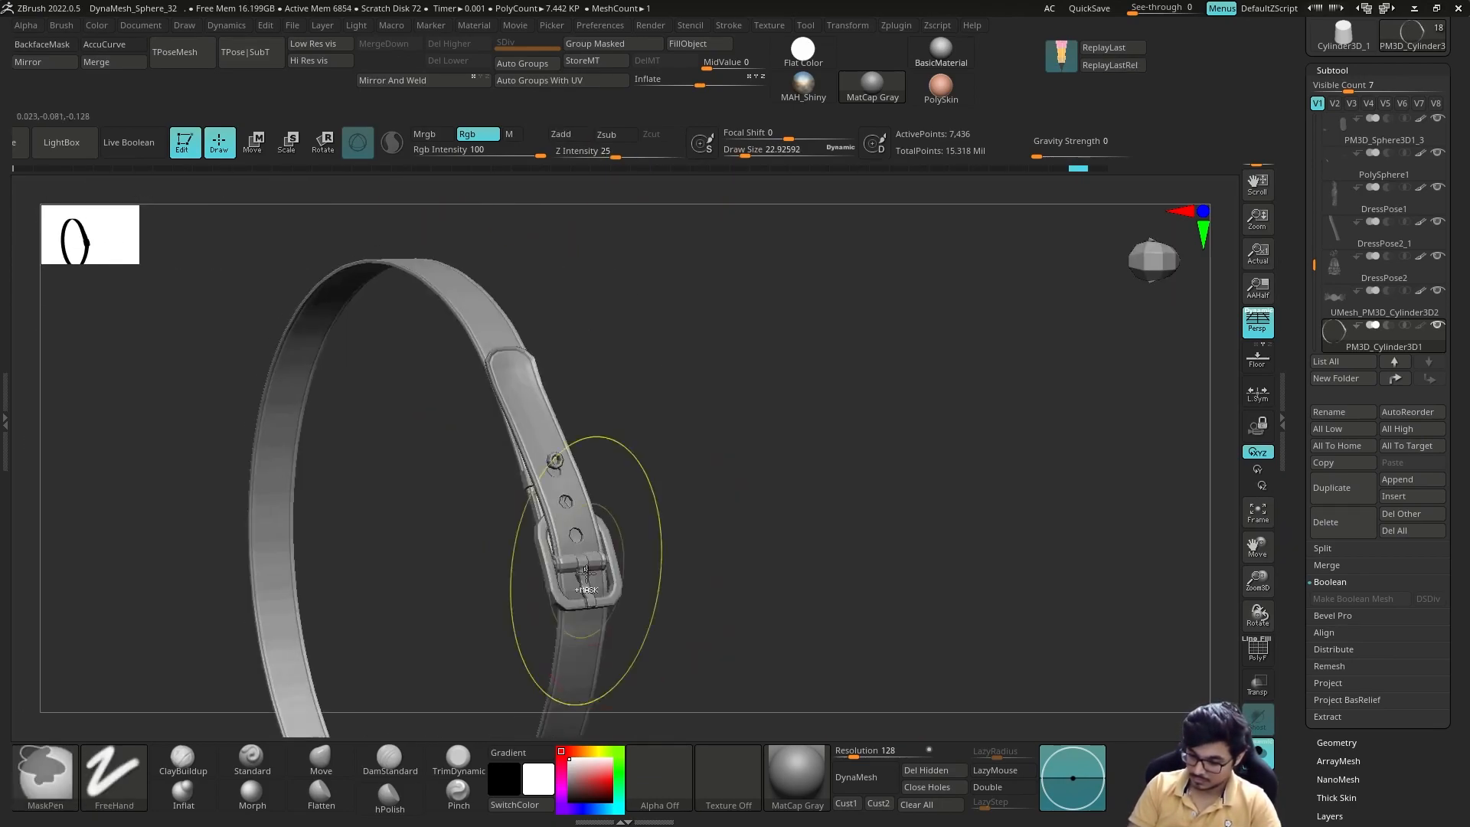
# Remove the eyelet pieces from the strap holes and subdivide the belt to level 2.
pyautogui.moveTo(689, 567)
pyautogui.mouseDown(button='right')
pyautogui.moveTo(669, 515)
pyautogui.moveTo(558, 413)
pyautogui.moveTo(558, 475)
pyautogui.moveTo(571, 442)
pyautogui.moveTo(736, 449)
pyautogui.moveTo(715, 541)
pyautogui.mouseUp(button='right')
pyautogui.press('s')
pyautogui.hotkey('shift', 'f')
pyautogui.keyDown('ctrl'); pyautogui.keyDown('shift'); pyautogui.click(715, 541); pyautogui.keyUp('shift'); pyautogui.keyUp('ctrl')
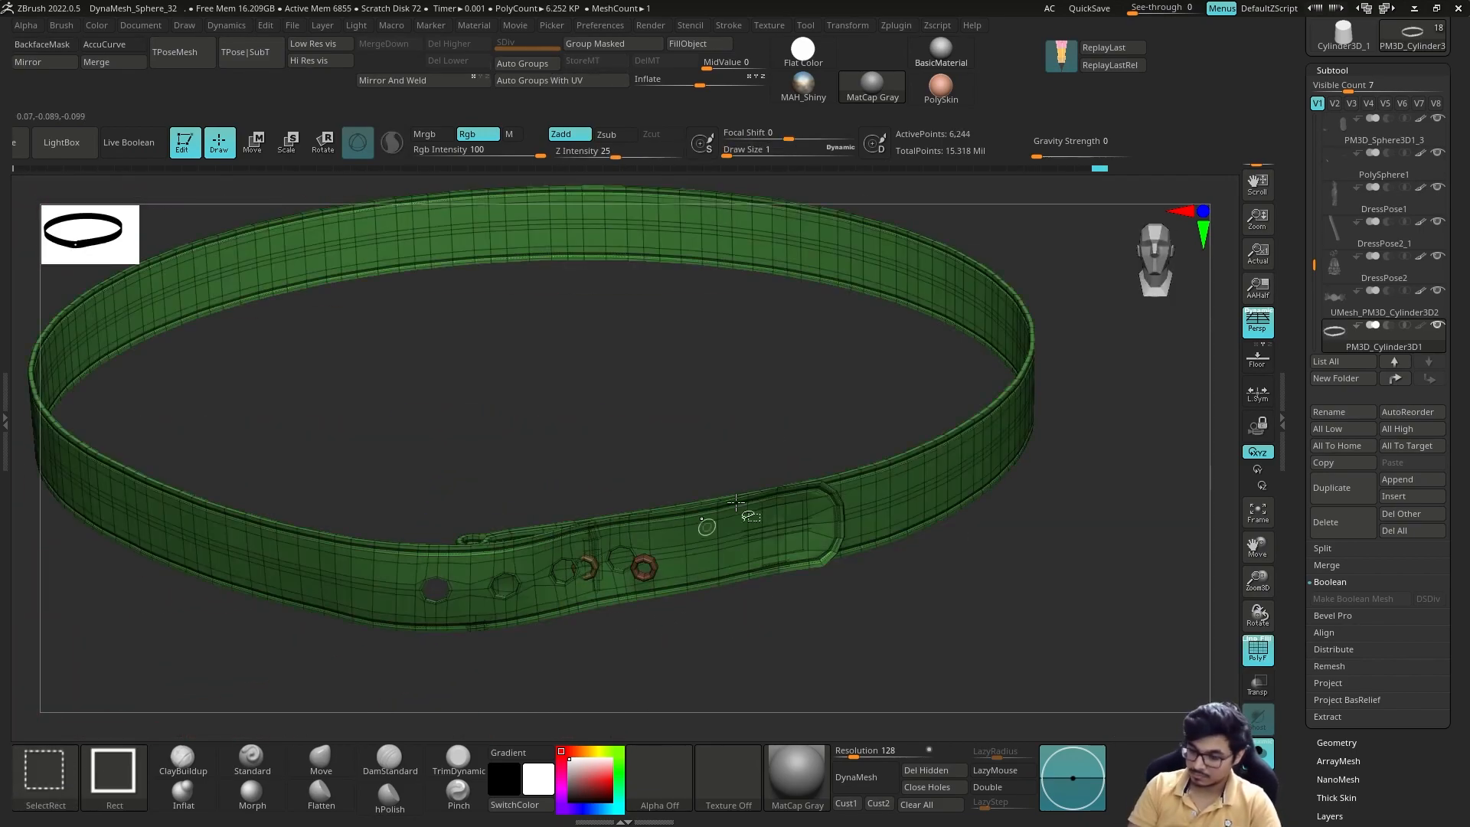
pyautogui.keyDown('ctrl'); pyautogui.keyDown('shift'); pyautogui.click(643, 570); pyautogui.keyUp('shift'); pyautogui.keyUp('ctrl')
pyautogui.hotkey('shift', 'f')
pyautogui.keyDown('shift'); pyautogui.moveTo(899, 535); pyautogui.dragTo(722, 664, button='right'); pyautogui.keyUp('shift')
pyautogui.hotkey('ctrl', 'd')
pyautogui.hotkey('ctrl', 'f')
pyautogui.press('Escape')
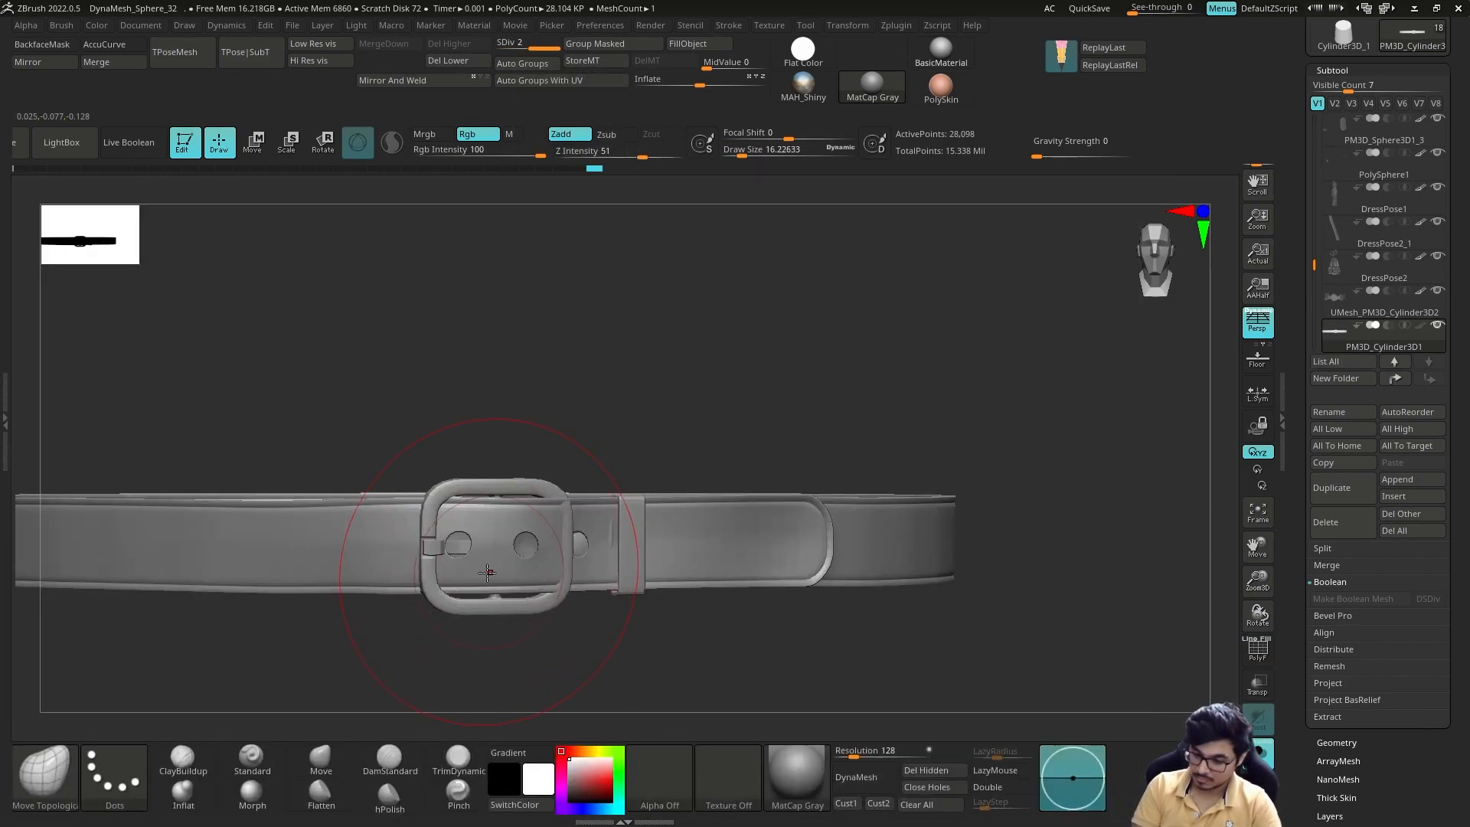
# Refine the strap around the buckle and keeper loop with the Move Topological brush.
pyautogui.moveTo(584, 521)
pyautogui.mouseDown(button='right')
pyautogui.moveTo(607, 574)
pyautogui.moveTo(577, 512)
pyautogui.mouseUp(button='right')
pyautogui.moveTo(577, 512); pyautogui.dragTo(591, 528)
pyautogui.press('s')
pyautogui.moveTo(591, 528)
pyautogui.keyDown('ctrl'); pyautogui.mouseDown(button='right')
pyautogui.moveTo(594, 498)
pyautogui.moveTo(613, 567)
pyautogui.mouseUp(button='right'); pyautogui.keyUp('ctrl')
pyautogui.moveTo(664, 476); pyautogui.dragTo(641, 476)
pyautogui.keyDown('shift'); pyautogui.moveTo(641, 476); pyautogui.dragTo(690, 429, button='right'); pyautogui.keyUp('shift')
pyautogui.keyDown('ctrl'); pyautogui.moveTo(689, 429); pyautogui.dragTo(692, 368, button='right'); pyautogui.keyUp('ctrl')
# Show the full character, fill the belt with a dark colour, and fill its isolated buckle with a light grey.
pyautogui.click(1259, 754)
pyautogui.click(568, 794)
pyautogui.click(688, 44)
pyautogui.press('w')
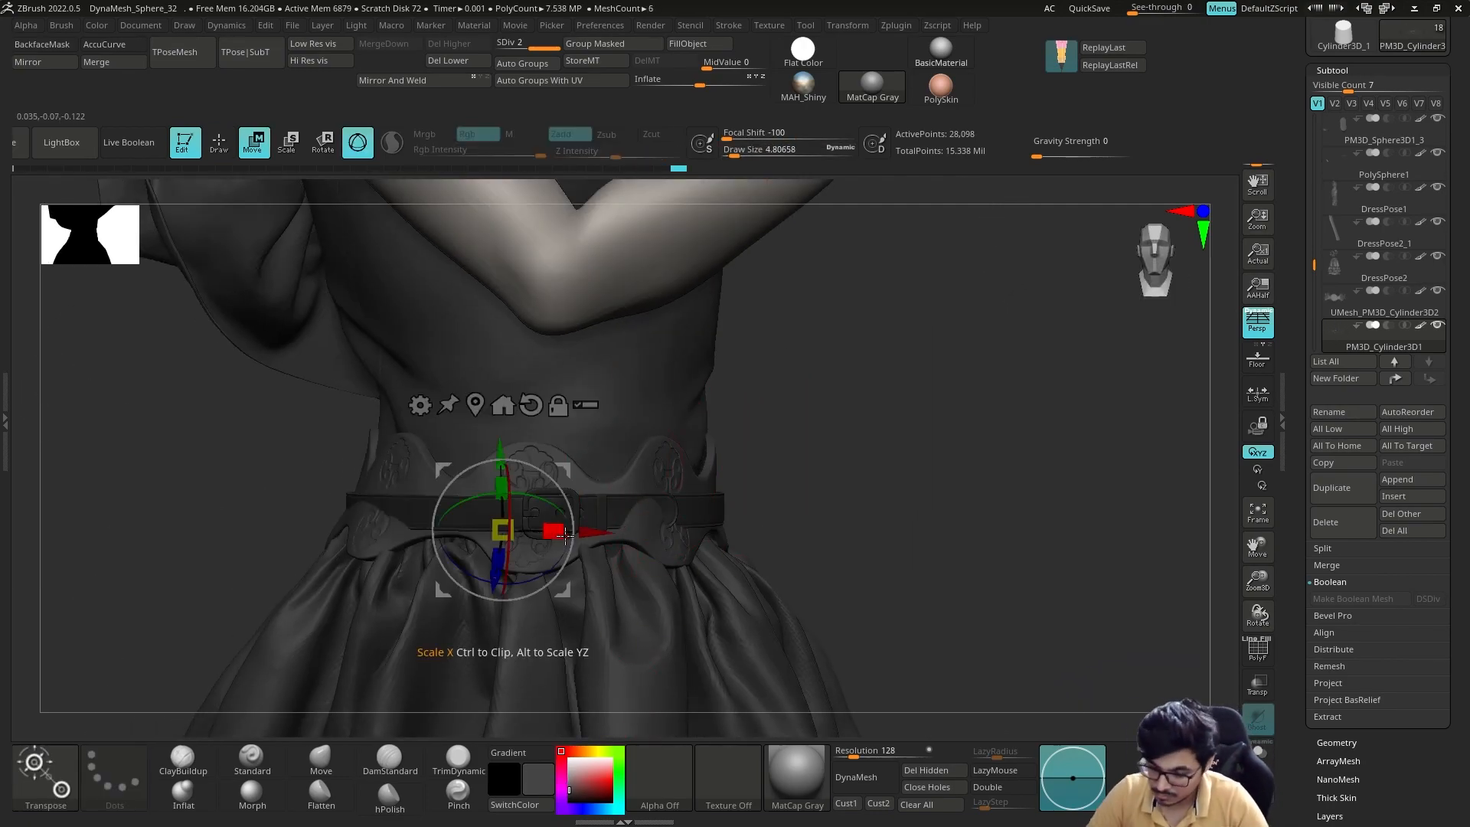
pyautogui.press('q')
pyautogui.keyDown('ctrl'); pyautogui.keyDown('shift'); pyautogui.click(600, 490); pyautogui.keyUp('shift'); pyautogui.keyUp('ctrl')
pyautogui.click(569, 765)
pyautogui.click(688, 44)
pyautogui.keyDown('ctrl'); pyautogui.keyDown('shift'); pyautogui.click(912, 326); pyautogui.keyUp('shift'); pyautogui.keyUp('ctrl')
# Fit the belt closely to the waistband around her front, sides and back with the Move brush.
pyautogui.click(321, 759)
pyautogui.moveTo(670, 498); pyautogui.dragTo(919, 475, button='right')
pyautogui.press('s')
pyautogui.moveTo(297, 484); pyautogui.dragTo(294, 429)
pyautogui.moveTo(582, 459); pyautogui.dragTo(873, 440, button='right')
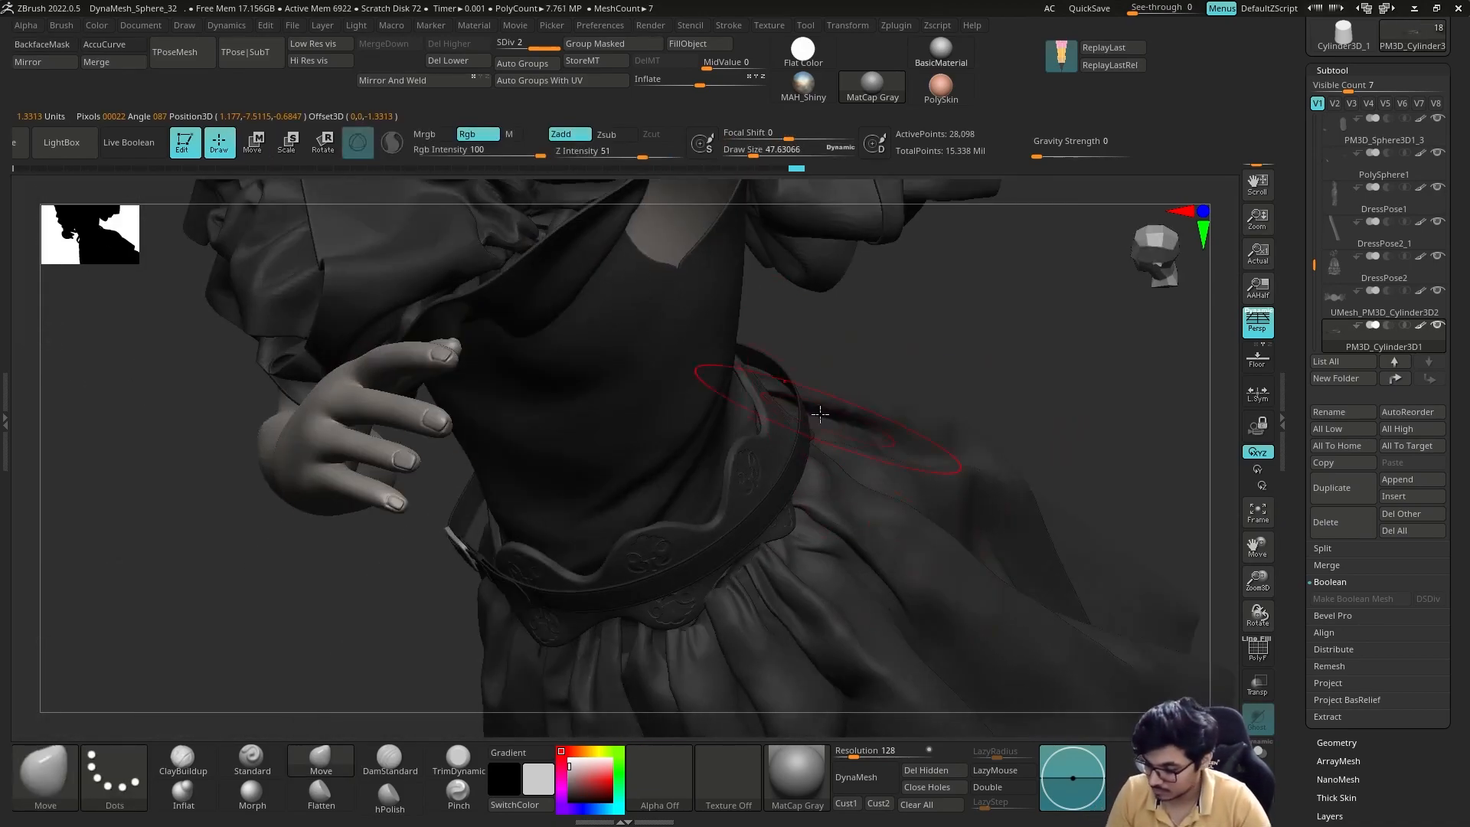
pyautogui.moveTo(810, 406); pyautogui.dragTo(793, 395)
pyautogui.moveTo(793, 284); pyautogui.dragTo(778, 327, button='right')
pyautogui.moveTo(476, 672); pyautogui.dragTo(567, 628, button='right')
pyautogui.moveTo(668, 585); pyautogui.dragTo(656, 574)
pyautogui.moveTo(865, 582)
pyautogui.mouseDown(button='right')
pyautogui.moveTo(1003, 561)
pyautogui.moveTo(988, 547)
pyautogui.mouseUp(button='right')
pyautogui.moveTo(840, 536); pyautogui.dragTo(827, 531)
pyautogui.moveTo(988, 536)
pyautogui.mouseDown(button='right')
pyautogui.moveTo(1049, 604)
pyautogui.moveTo(1102, 536)
pyautogui.mouseUp(button='right')
pyautogui.moveTo(866, 540); pyautogui.dragTo(842, 521)
pyautogui.moveTo(995, 582)
pyautogui.mouseDown(button='right')
pyautogui.moveTo(945, 548)
pyautogui.moveTo(1165, 377)
pyautogui.moveTo(995, 460)
pyautogui.mouseUp(button='right')
pyautogui.moveTo(636, 562); pyautogui.dragTo(858, 559, button='right')
pyautogui.moveTo(1018, 549); pyautogui.dragTo(1008, 543)
pyautogui.moveTo(1072, 536)
pyautogui.mouseDown(button='right')
pyautogui.moveTo(1046, 528)
pyautogui.moveTo(1164, 612)
pyautogui.mouseUp(button='right')
pyautogui.moveTo(974, 528); pyautogui.dragTo(987, 517)
pyautogui.moveTo(1072, 552); pyautogui.dragTo(1087, 468, button='right')
pyautogui.moveTo(1087, 467); pyautogui.dragTo(1078, 459)
pyautogui.moveTo(1110, 429)
pyautogui.mouseDown(button='right')
pyautogui.moveTo(1049, 490)
pyautogui.moveTo(1018, 381)
pyautogui.moveTo(1072, 432)
pyautogui.moveTo(1110, 437)
pyautogui.mouseUp(button='right')
pyautogui.keyDown('ctrl'); pyautogui.moveTo(1110, 437); pyautogui.dragTo(1094, 529, button='right'); pyautogui.keyUp('ctrl')
# Select the dress, subdivide it to level 3, and adjust its shape slightly with the Move brush.
pyautogui.moveTo(795, 469); pyautogui.dragTo(743, 505, button='right')
pyautogui.keyDown('alt'); pyautogui.click(742, 505); pyautogui.keyUp('alt')
pyautogui.moveTo(685, 549)
pyautogui.keyDown('ctrl'); pyautogui.mouseDown(button='right')
pyautogui.moveTo(870, 452)
pyautogui.moveTo(1000, 456)
pyautogui.moveTo(995, 528)
pyautogui.mouseUp(button='right'); pyautogui.keyUp('ctrl')
pyautogui.hotkey('ctrl', 'd')
pyautogui.press('s')
pyautogui.moveTo(976, 449); pyautogui.dragTo(986, 449)
pyautogui.keyDown('ctrl'); pyautogui.moveTo(986, 459); pyautogui.dragTo(966, 410, button='right'); pyautogui.keyUp('ctrl')
pyautogui.moveTo(966, 409); pyautogui.dragTo(886, 413, button='right')
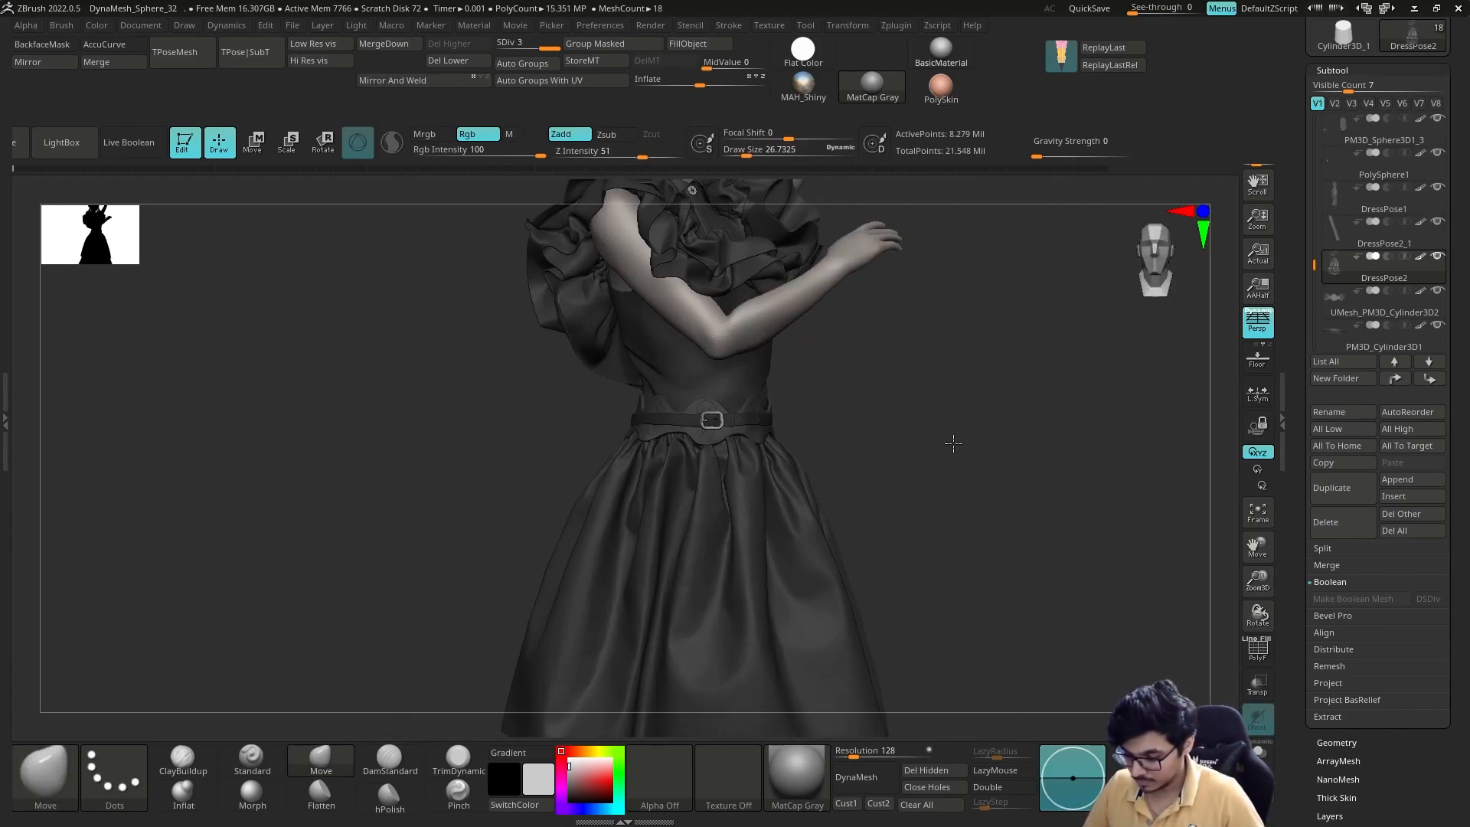
# Save the character tool to file and quick-save the project.
pyautogui.press('f')
pyautogui.press('Tab')
pyautogui.click(1397, 52)
pyautogui.press('Return')
pyautogui.keyDown('ctrl'); pyautogui.moveTo(788, 419); pyautogui.dragTo(868, 422, button='right'); pyautogui.keyUp('ctrl')
pyautogui.keyDown('ctrl'); pyautogui.moveTo(793, 492); pyautogui.dragTo(927, 460, button='right'); pyautogui.keyUp('ctrl')
pyautogui.click(1090, 9)
pyautogui.press('Tab')
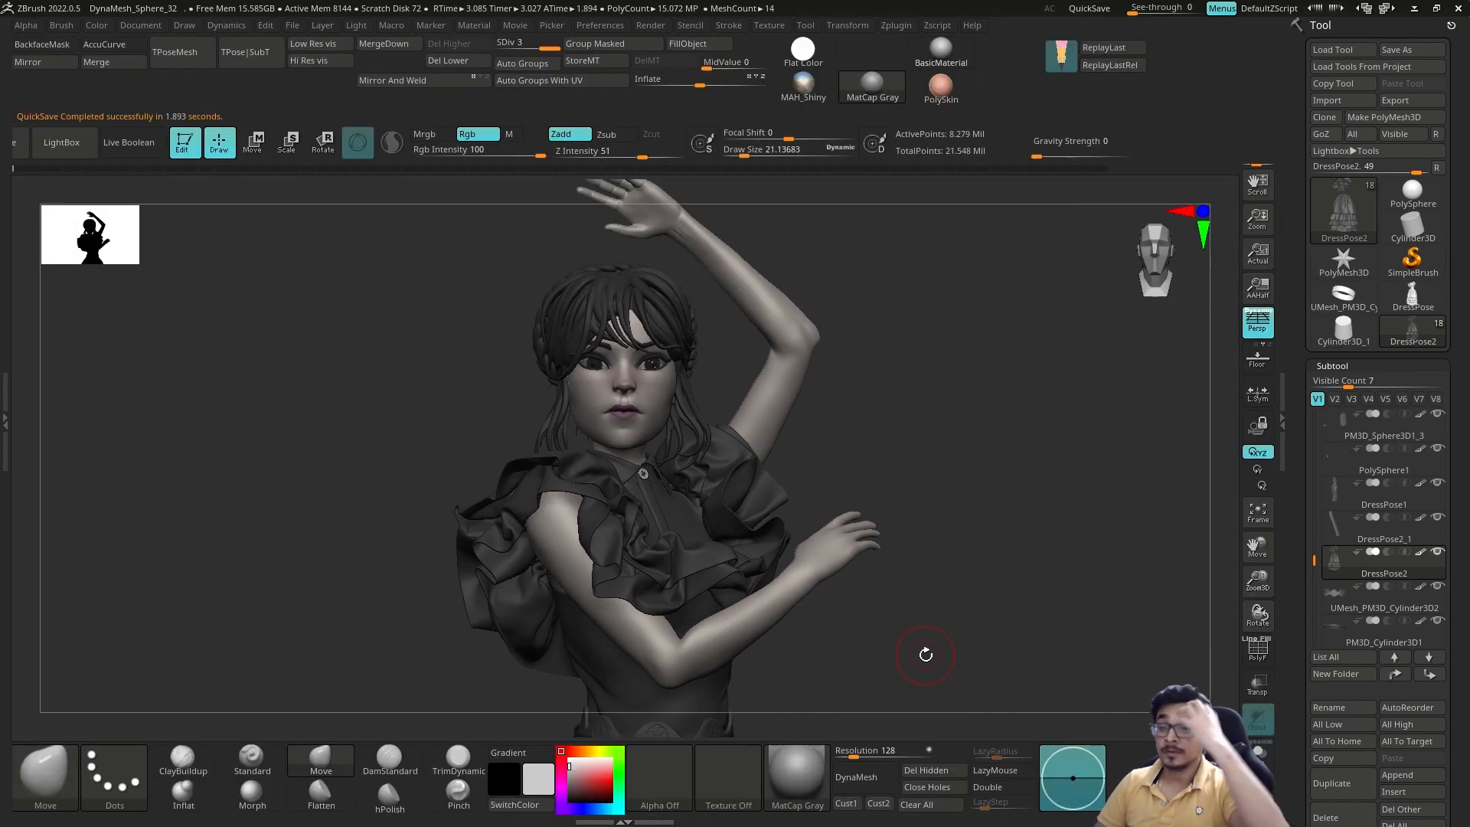
# Adjust the silhouette of the dress and its ruffles from several angles with the Move brush.
pyautogui.moveTo(914, 350); pyautogui.dragTo(866, 383, button='right')
pyautogui.keyDown('alt'); pyautogui.click(852, 375); pyautogui.keyUp('alt')
pyautogui.moveTo(963, 373)
pyautogui.mouseDown(button='right')
pyautogui.moveTo(1018, 397)
pyautogui.moveTo(957, 371)
pyautogui.mouseUp(button='right')
pyautogui.keyDown('alt'); pyautogui.click(908, 448); pyautogui.keyUp('alt')
pyautogui.keyDown('ctrl'); pyautogui.moveTo(957, 372); pyautogui.dragTo(888, 322, button='right'); pyautogui.keyUp('ctrl')
pyautogui.press('d')
pyautogui.moveTo(888, 322); pyautogui.dragTo(1045, 310, button='right')
pyautogui.keyDown('alt'); pyautogui.click(704, 417); pyautogui.keyUp('alt')
pyautogui.moveTo(703, 455); pyautogui.dragTo(684, 438, button='right')
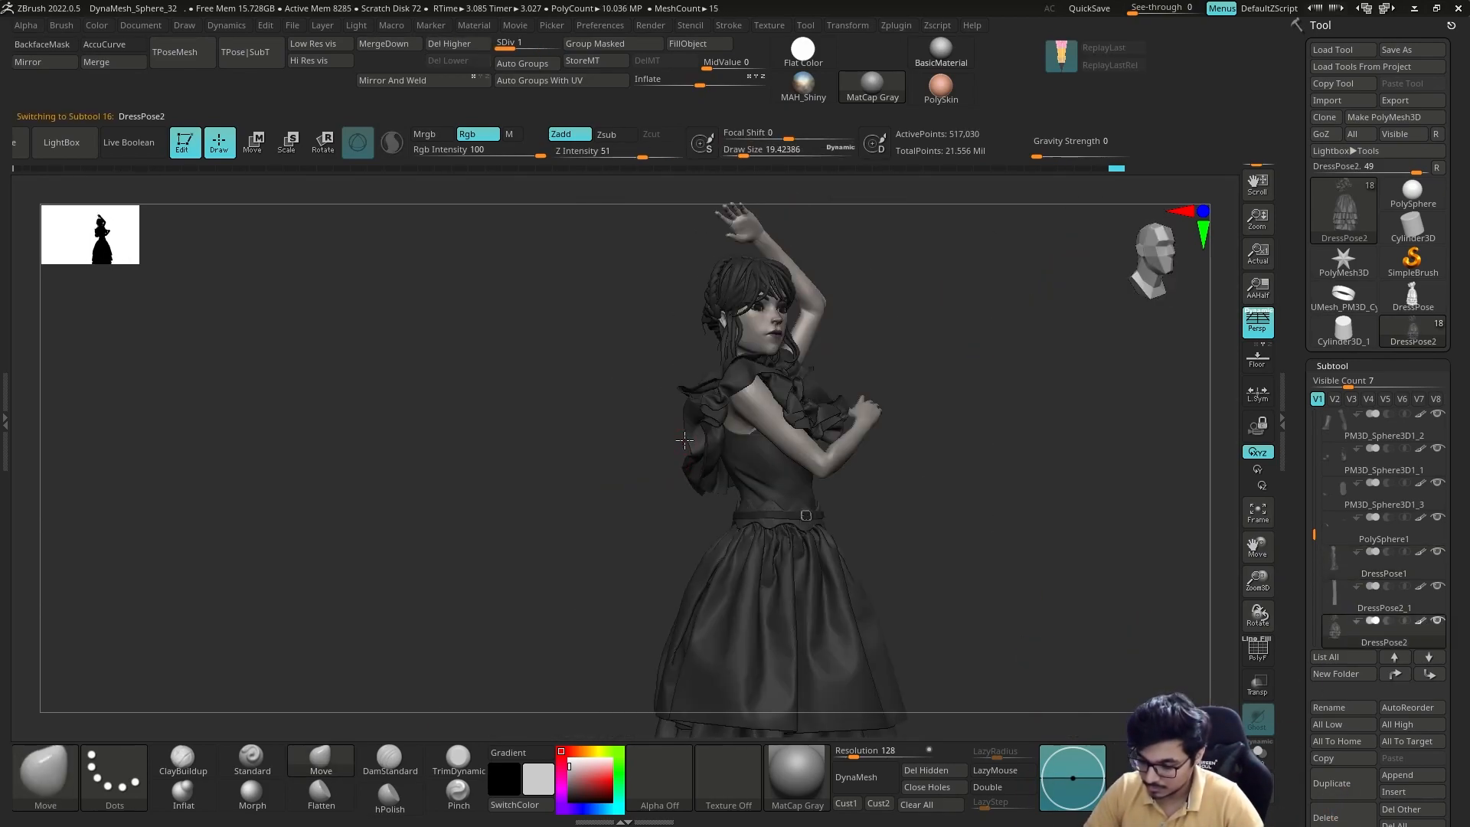
pyautogui.moveTo(684, 438); pyautogui.dragTo(695, 435)
pyautogui.moveTo(911, 375); pyautogui.dragTo(876, 375, button='right')
pyautogui.press('s')
pyautogui.moveTo(919, 407); pyautogui.dragTo(910, 407)
pyautogui.moveTo(1011, 406); pyautogui.dragTo(913, 422, button='right')
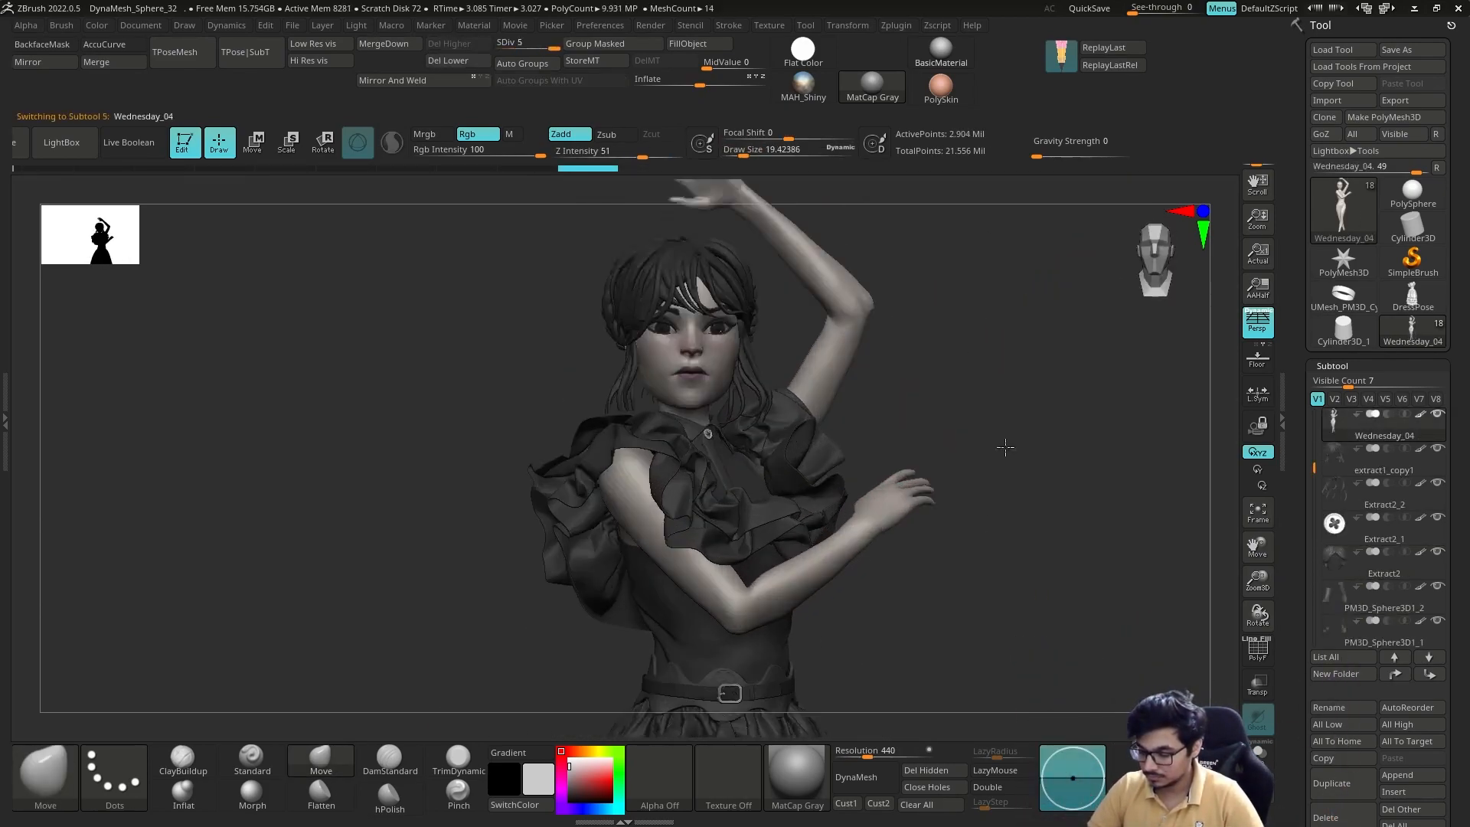
# Select the body, isolate the lower arm's hand with the lasso selection, and work at a low subdivision level.
pyautogui.keyDown('ctrl'); pyautogui.moveTo(1007, 444); pyautogui.dragTo(930, 410, button='right'); pyautogui.keyUp('ctrl')
pyautogui.press('b')
pyautogui.press('s')
pyautogui.press('l')
pyautogui.keyDown('ctrl'); pyautogui.keyDown('shift'); pyautogui.moveTo(846, 435); pyautogui.dragTo(949, 405); pyautogui.keyUp('shift'); pyautogui.keyUp('ctrl')
pyautogui.moveTo(950, 429)
pyautogui.mouseDown(button='right')
pyautogui.moveTo(978, 452)
pyautogui.moveTo(1083, 433)
pyautogui.moveTo(1026, 467)
pyautogui.mouseUp(button='right')
pyautogui.keyDown('ctrl'); pyautogui.keyDown('shift'); pyautogui.click(1084, 444); pyautogui.keyUp('shift'); pyautogui.keyUp('ctrl')
pyautogui.press('d')
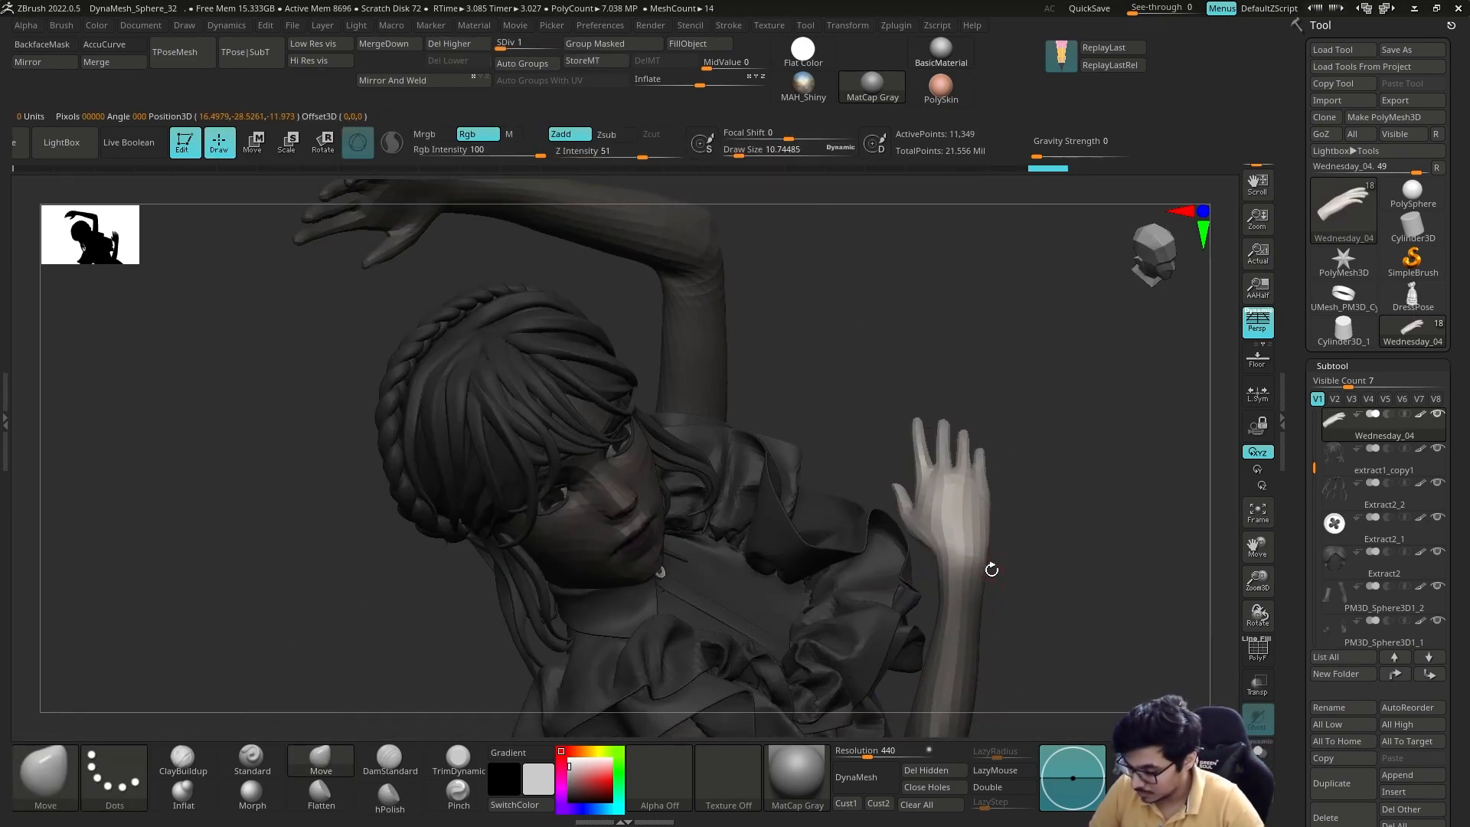
# Mask the body except for the lower arm's hand, adjust the hand from the wrist with the gizmo, and clear the mask.
pyautogui.moveTo(952, 476); pyautogui.dragTo(980, 526, button='right')
pyautogui.keyDown('ctrl'); pyautogui.moveTo(1022, 555); pyautogui.dragTo(1053, 586); pyautogui.keyUp('ctrl')
pyautogui.press('w')
pyautogui.keyDown('ctrl'); pyautogui.moveTo(967, 681); pyautogui.dragTo(963, 656); pyautogui.keyUp('ctrl')
pyautogui.moveTo(1045, 567)
pyautogui.mouseDown(button='right')
pyautogui.moveTo(1106, 453)
pyautogui.moveTo(1038, 544)
pyautogui.mouseUp(button='right')
pyautogui.moveTo(981, 502)
pyautogui.mouseDown(button='right')
pyautogui.moveTo(988, 536)
pyautogui.moveTo(1000, 522)
pyautogui.mouseUp(button='right')
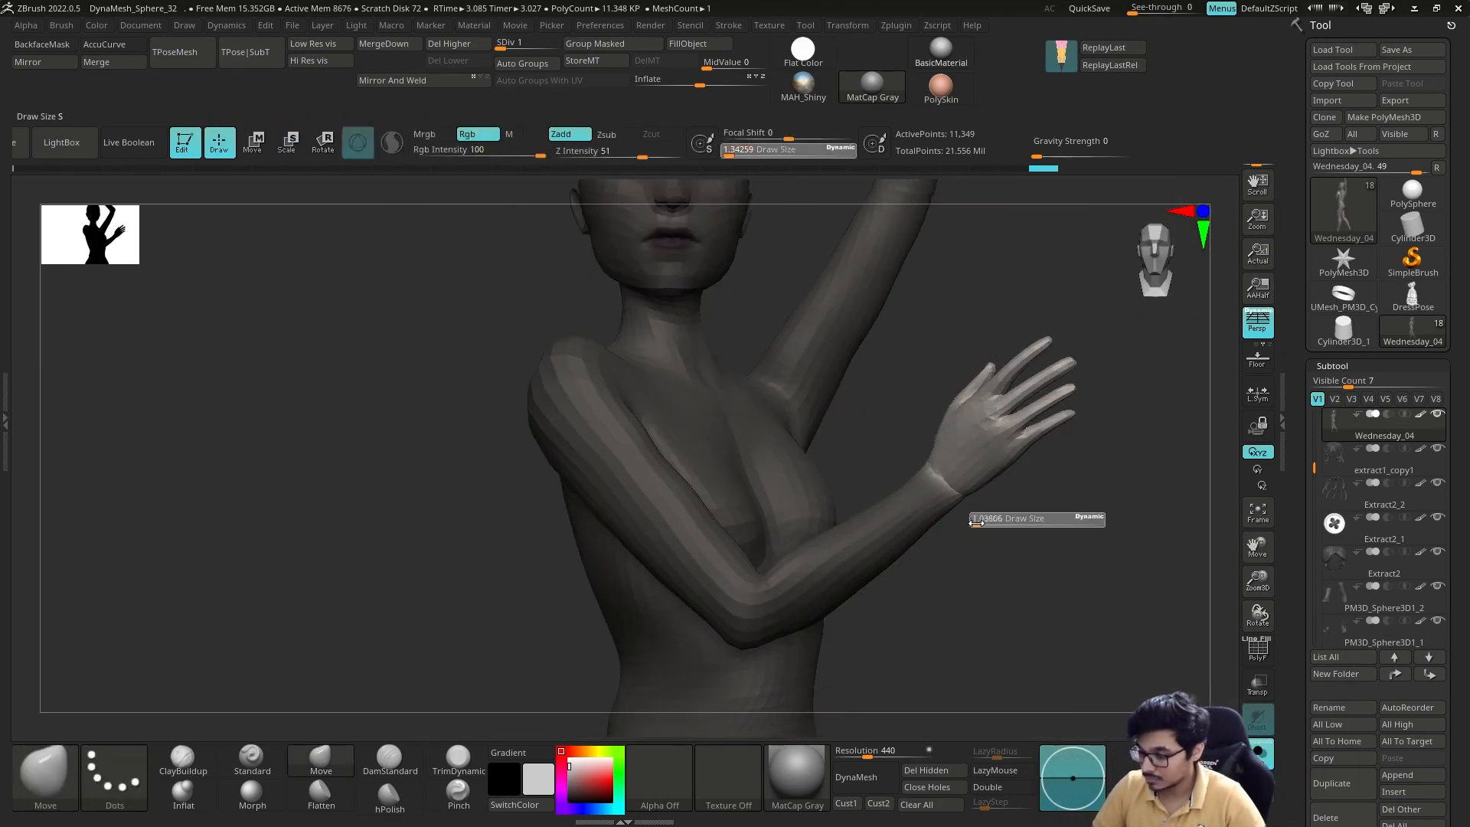
pyautogui.press('w')
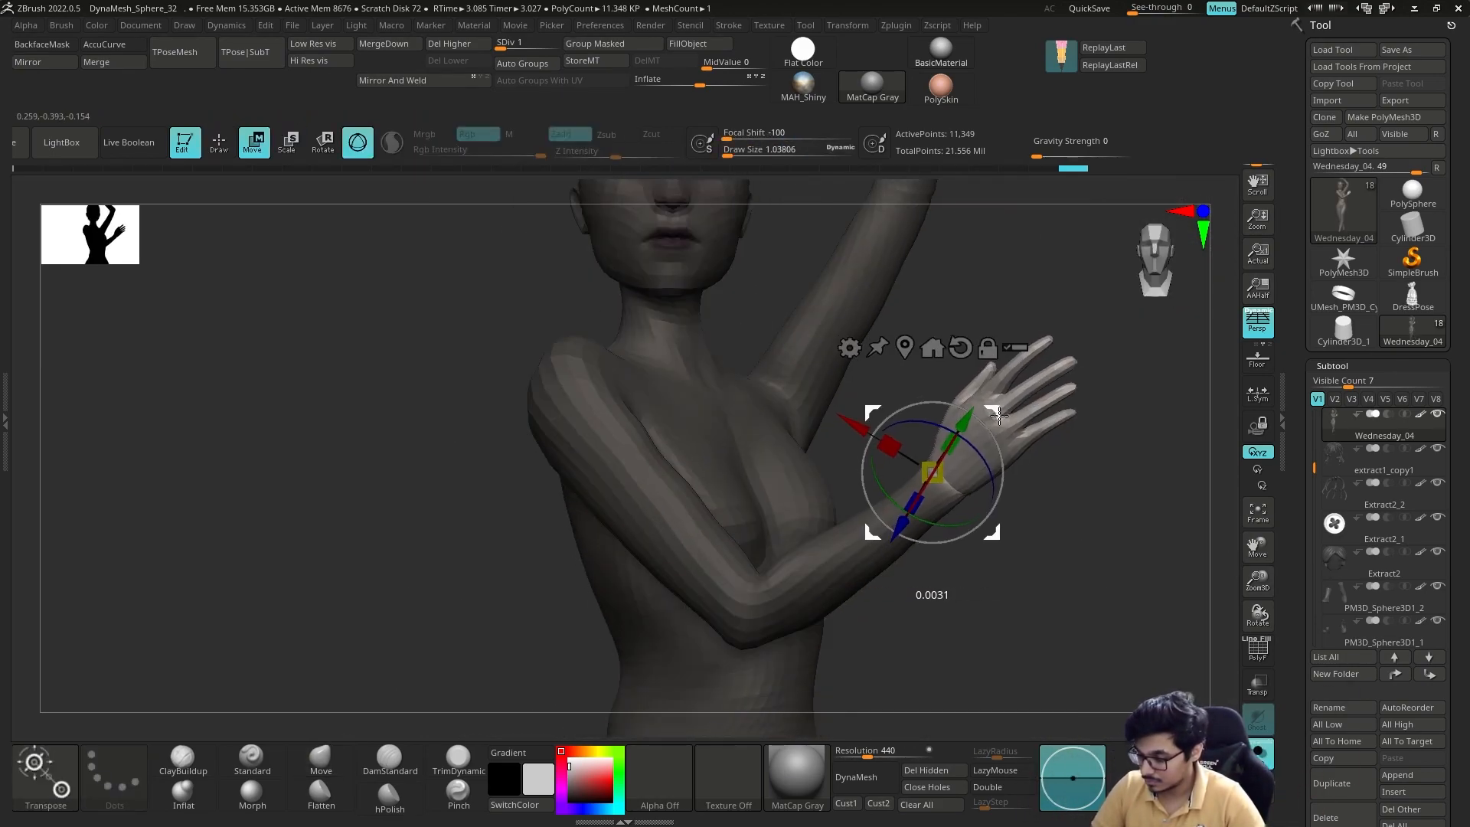
pyautogui.press('q')
pyautogui.moveTo(995, 542); pyautogui.dragTo(1010, 548, button='right')
pyautogui.keyDown('ctrl'); pyautogui.moveTo(1011, 547); pyautogui.dragTo(1021, 553); pyautogui.keyUp('ctrl')
pyautogui.keyDown('ctrl'); pyautogui.moveTo(1021, 552); pyautogui.dragTo(1022, 590, button='right'); pyautogui.keyUp('ctrl')
# Mask the body except for the lower arm hand's index finger and curl the finger with the gizmo at subdivision level 2.
pyautogui.press('w')
pyautogui.press('d')
pyautogui.keyDown('ctrl'); pyautogui.click(952, 462); pyautogui.keyUp('ctrl')
pyautogui.moveTo(1072, 428); pyautogui.dragTo(1072, 360, button='right')
pyautogui.press('w')
pyautogui.press('q')
pyautogui.press('w')
pyautogui.moveTo(1031, 497); pyautogui.dragTo(1027, 505)
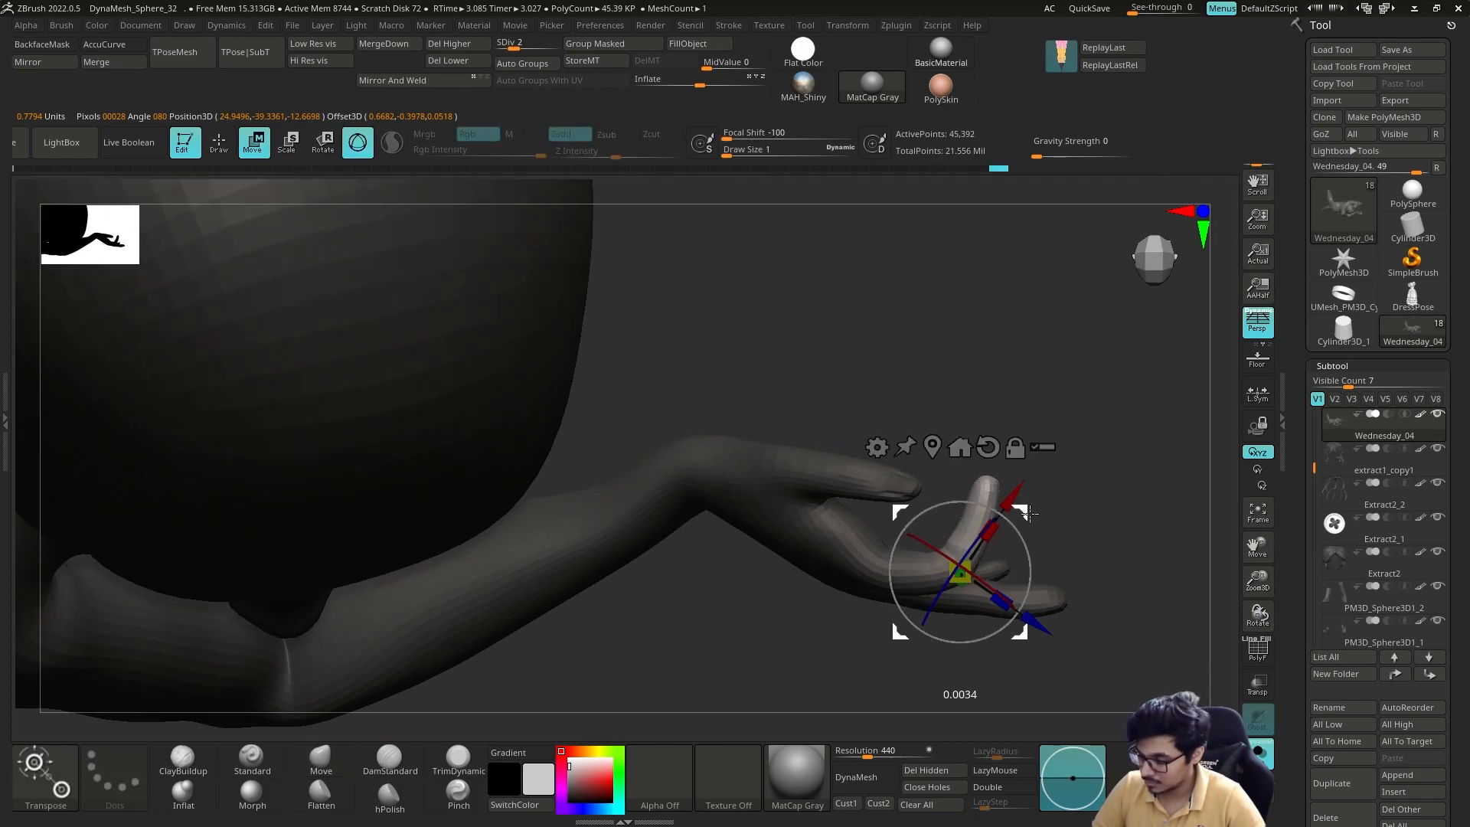
# Refine the curled index finger with the Move Topological brush and the gizmo, and clear the mask.
pyautogui.press('b')
pyautogui.press('m')
pyautogui.press('t')
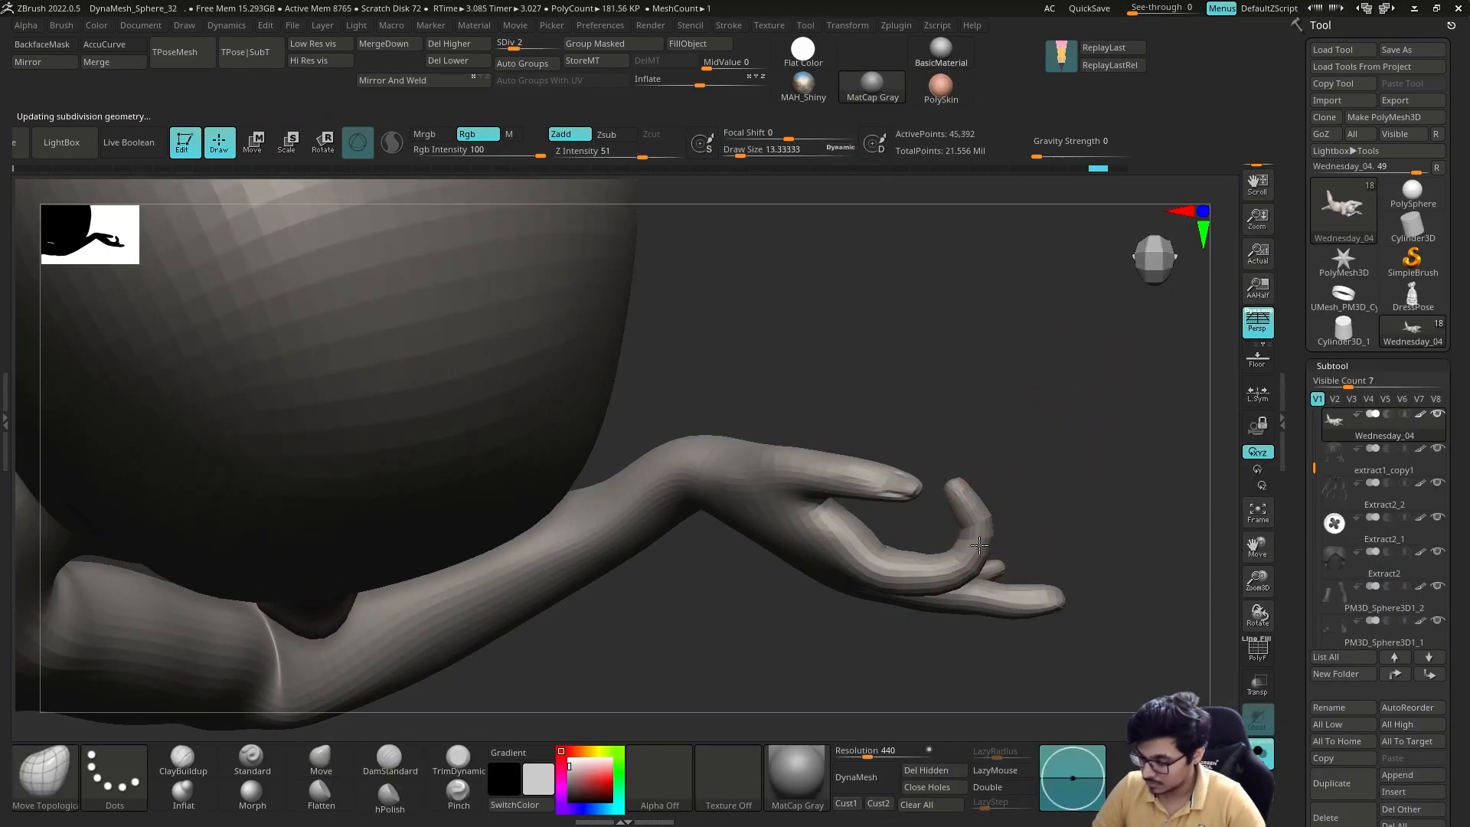
pyautogui.moveTo(956, 477); pyautogui.dragTo(941, 561, button='right')
pyautogui.moveTo(1040, 460); pyautogui.dragTo(971, 536)
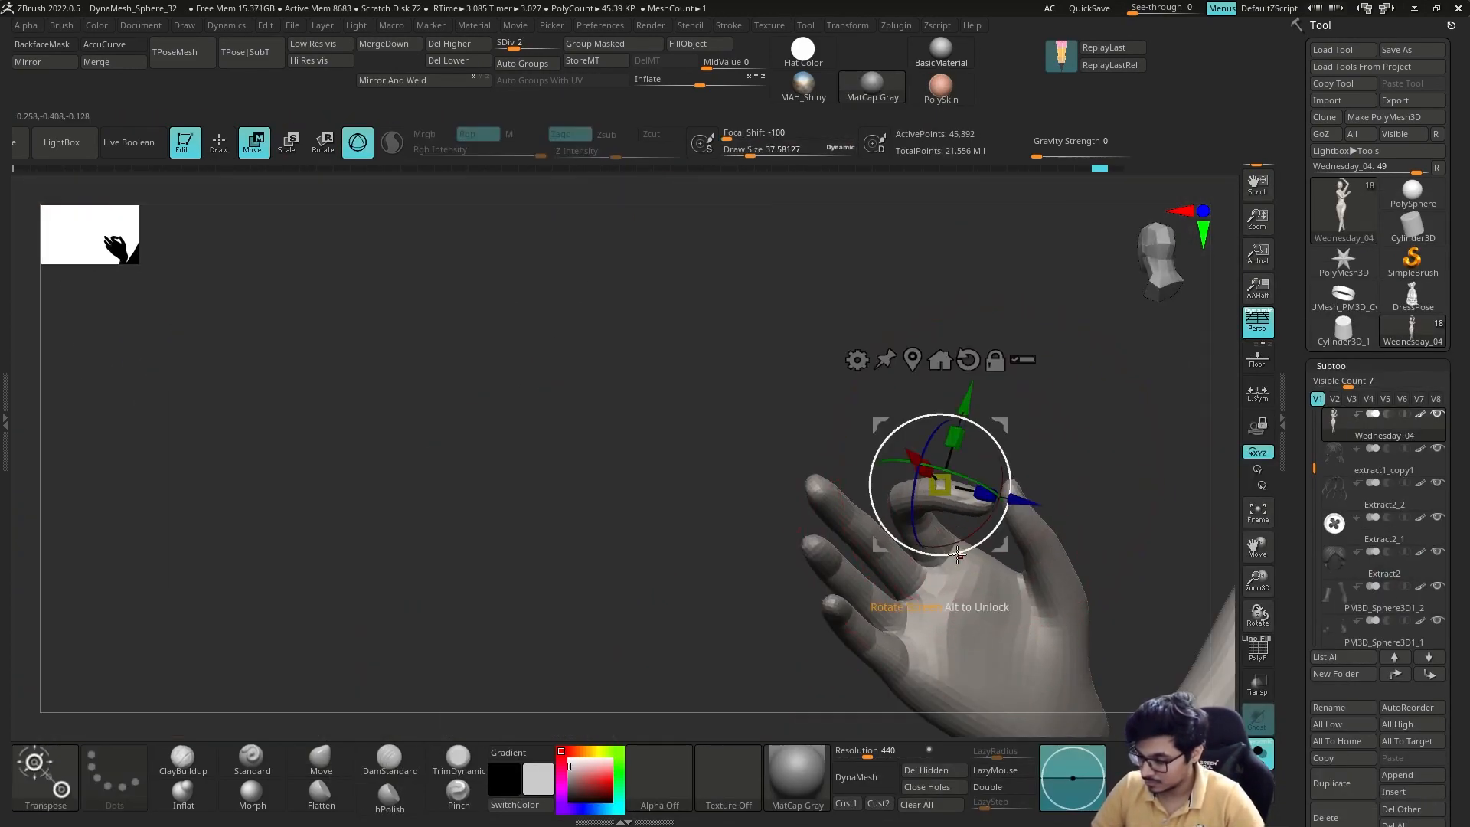
pyautogui.press('q')
pyautogui.moveTo(996, 375)
pyautogui.keyDown('ctrl'); pyautogui.mouseDown()
pyautogui.moveTo(1026, 410)
pyautogui.moveTo(1036, 508)
pyautogui.mouseUp(); pyautogui.keyUp('ctrl')
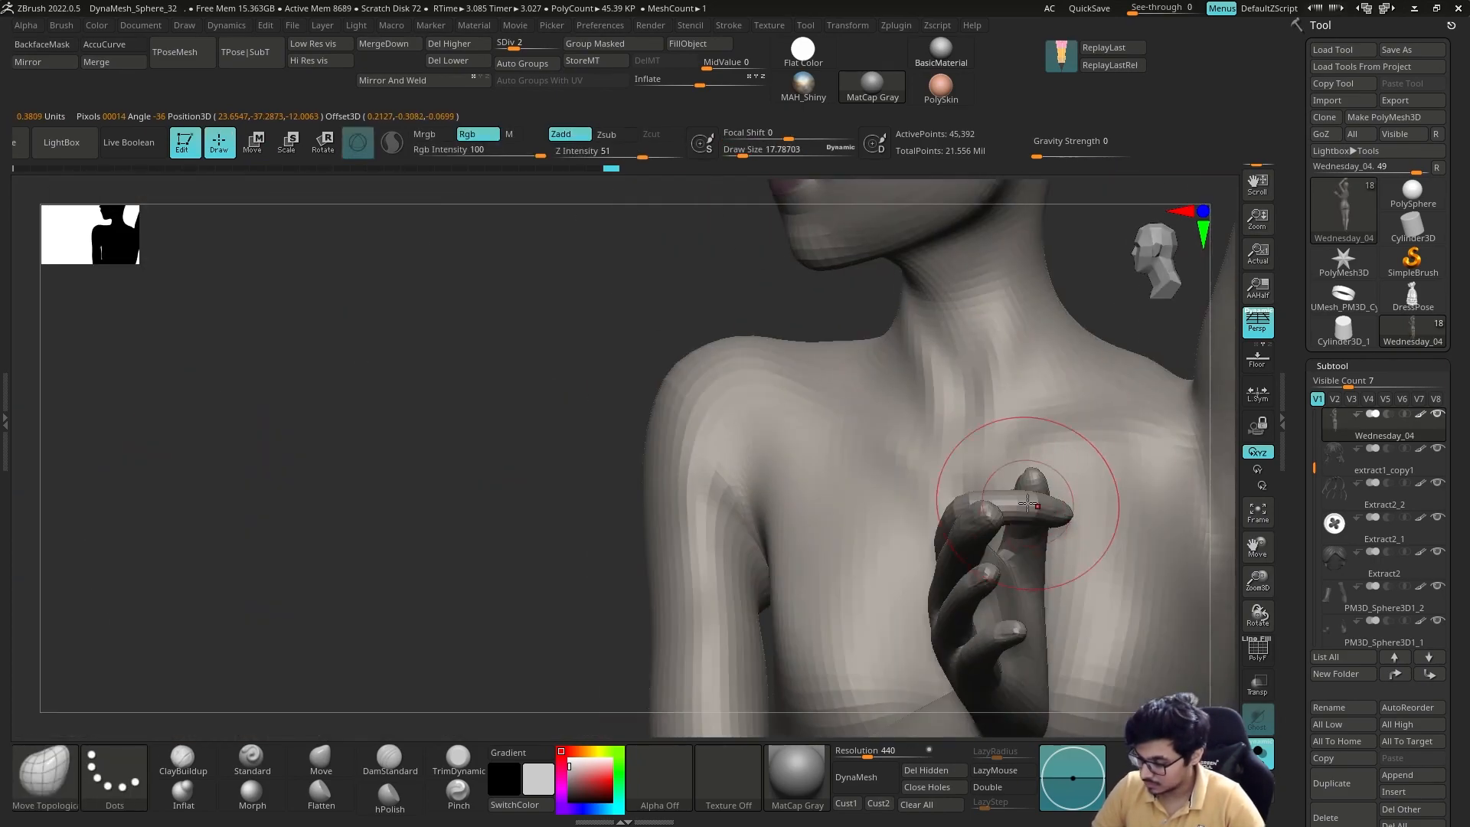
# Mask everything but the middle finger of the lower arm's hand and adjust its direction with the gizmo.
pyautogui.keyDown('alt'); pyautogui.moveTo(1159, 335); pyautogui.dragTo(1054, 505); pyautogui.keyUp('alt')
pyautogui.keyDown('ctrl'); pyautogui.moveTo(696, 604); pyautogui.dragTo(689, 658); pyautogui.keyUp('ctrl')
pyautogui.press('q')
pyautogui.moveTo(1054, 459)
pyautogui.mouseDown()
pyautogui.moveTo(1116, 456)
pyautogui.moveTo(1133, 398)
pyautogui.mouseUp()
pyautogui.press('w')
pyautogui.moveTo(1061, 470)
pyautogui.keyDown('ctrl'); pyautogui.mouseDown()
pyautogui.moveTo(1110, 428)
pyautogui.moveTo(1054, 521)
pyautogui.moveTo(1182, 345)
pyautogui.moveTo(1133, 398)
pyautogui.mouseUp(); pyautogui.keyUp('ctrl')
pyautogui.press('q')
pyautogui.hotkey('shift', 'd')
pyautogui.press('w')
pyautogui.moveTo(1164, 571)
pyautogui.mouseDown()
pyautogui.moveTo(1114, 410)
pyautogui.moveTo(1103, 528)
pyautogui.mouseUp()
pyautogui.moveTo(1103, 467)
pyautogui.mouseDown()
pyautogui.moveTo(1088, 490)
pyautogui.moveTo(1072, 368)
pyautogui.moveTo(1102, 398)
pyautogui.mouseUp()
pyautogui.press('q')
pyautogui.press('s')
pyautogui.moveTo(1110, 401); pyautogui.dragTo(1079, 401)
# Mask part of the middle finger with the MaskLasso brush, bend its free end, clear the mask and touch up the finger's shape.
pyautogui.keyDown('ctrl'); pyautogui.click(58, 775); pyautogui.keyUp('ctrl')
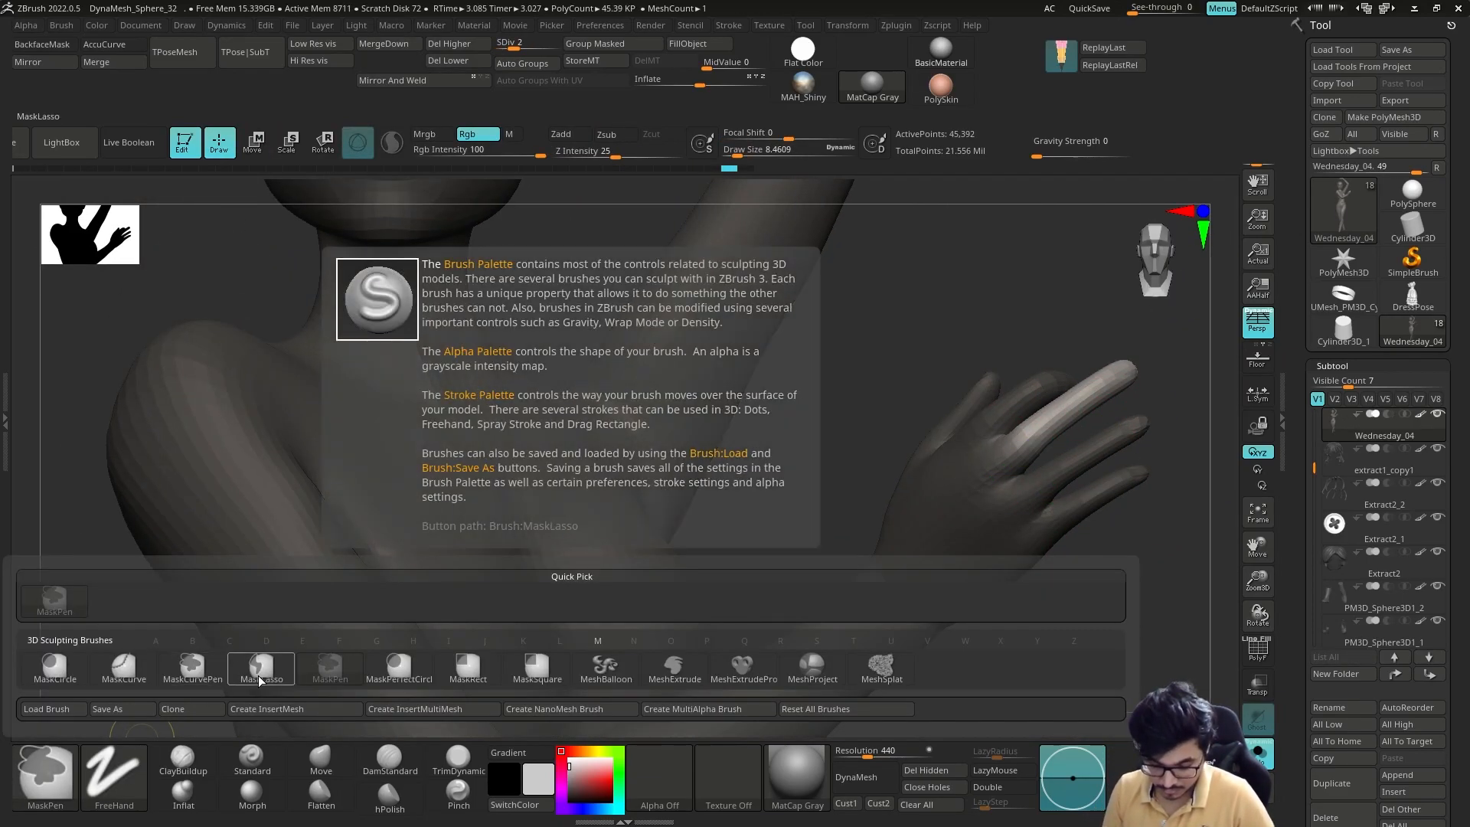
pyautogui.keyDown('ctrl'); pyautogui.click(263, 665); pyautogui.keyUp('ctrl')
pyautogui.keyDown('ctrl'); pyautogui.moveTo(1003, 455); pyautogui.dragTo(1079, 413); pyautogui.keyUp('ctrl')
pyautogui.press('w')
pyautogui.moveTo(1087, 536)
pyautogui.mouseDown()
pyautogui.moveTo(1148, 429)
pyautogui.moveTo(1137, 425)
pyautogui.mouseUp()
pyautogui.press('q')
pyautogui.press('s')
pyautogui.moveTo(1149, 490); pyautogui.dragTo(1172, 483)
pyautogui.keyDown('ctrl'); pyautogui.moveTo(1110, 329); pyautogui.dragTo(1141, 352); pyautogui.keyUp('ctrl')
pyautogui.press('s')
pyautogui.moveTo(1057, 453); pyautogui.dragTo(1053, 454)
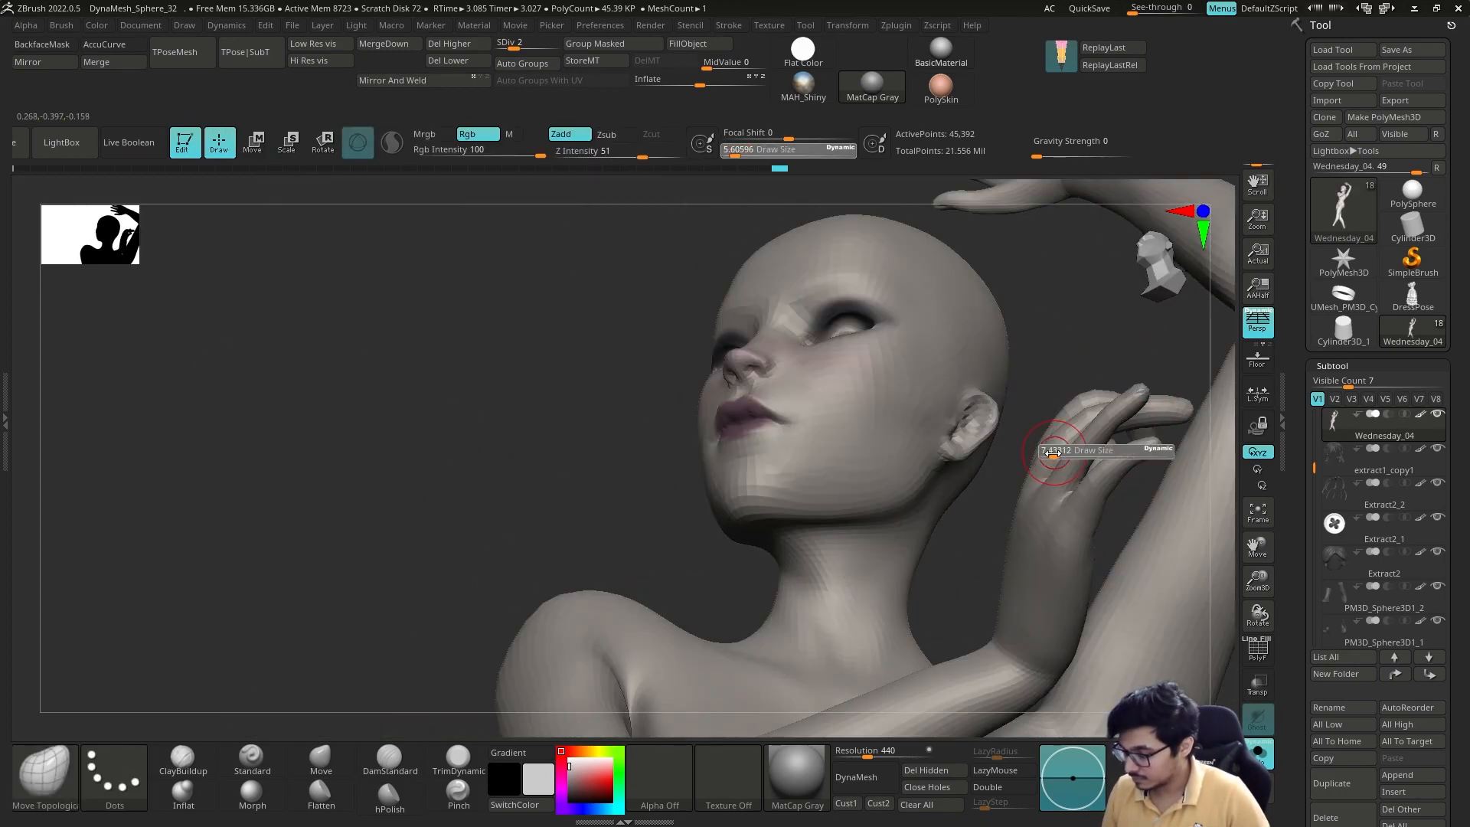
pyautogui.moveTo(1118, 490)
pyautogui.mouseDown()
pyautogui.moveTo(1151, 398)
pyautogui.moveTo(1102, 490)
pyautogui.mouseUp()
# Isolate the bent finger with a topological mask, rotate it with the gizmo, and return to the Move Topological brush.
pyautogui.press('w')
pyautogui.moveTo(536, 460); pyautogui.dragTo(582, 536)
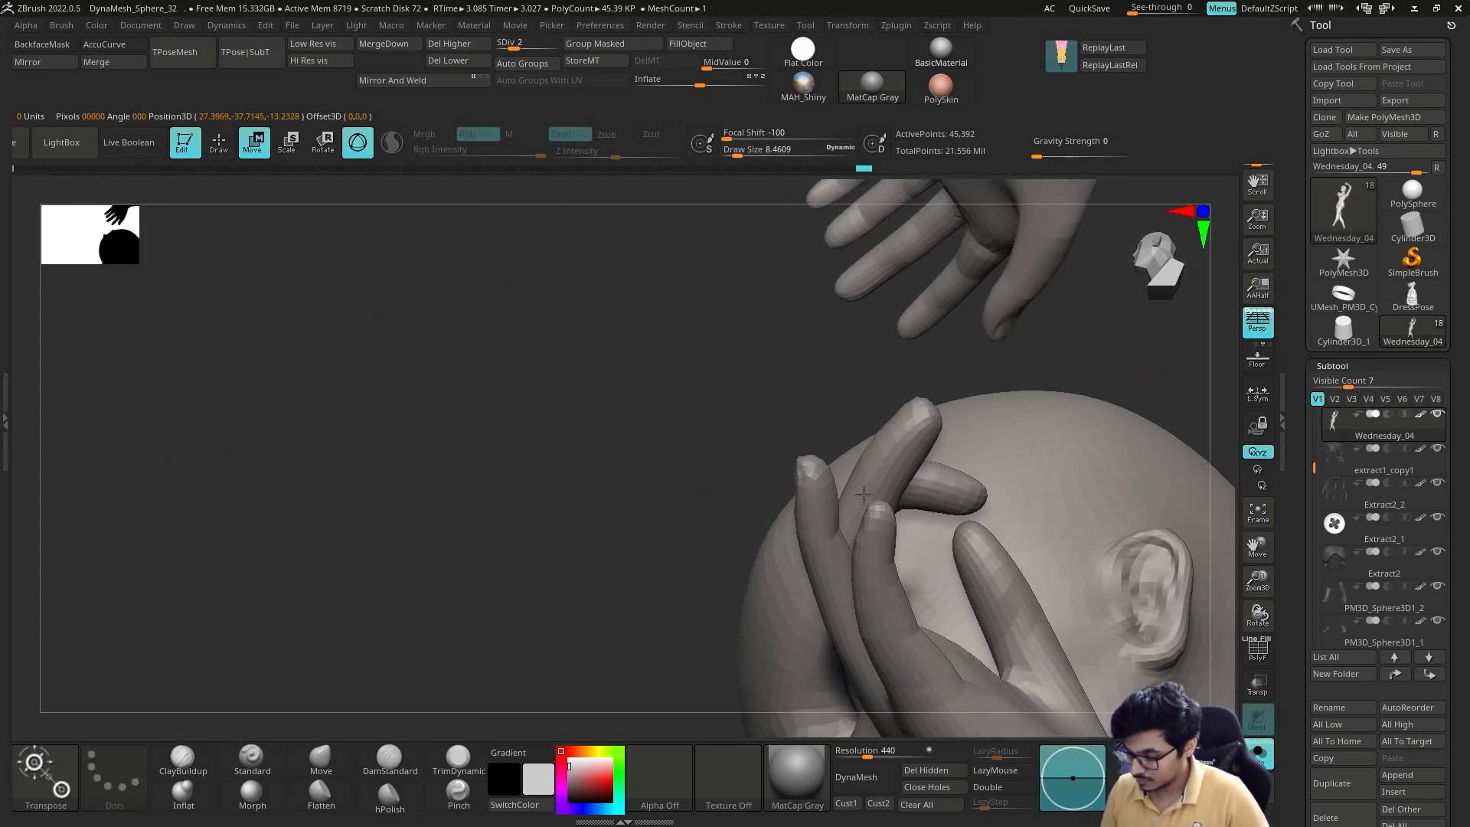
pyautogui.keyDown('ctrl'); pyautogui.moveTo(965, 505); pyautogui.dragTo(872, 498); pyautogui.keyUp('ctrl')
pyautogui.moveTo(934, 496); pyautogui.dragTo(917, 524)
pyautogui.moveTo(613, 429)
pyautogui.mouseDown()
pyautogui.moveTo(1046, 473)
pyautogui.moveTo(1072, 498)
pyautogui.mouseUp()
pyautogui.press('q')
pyautogui.moveTo(1045, 472); pyautogui.dragTo(766, 382)
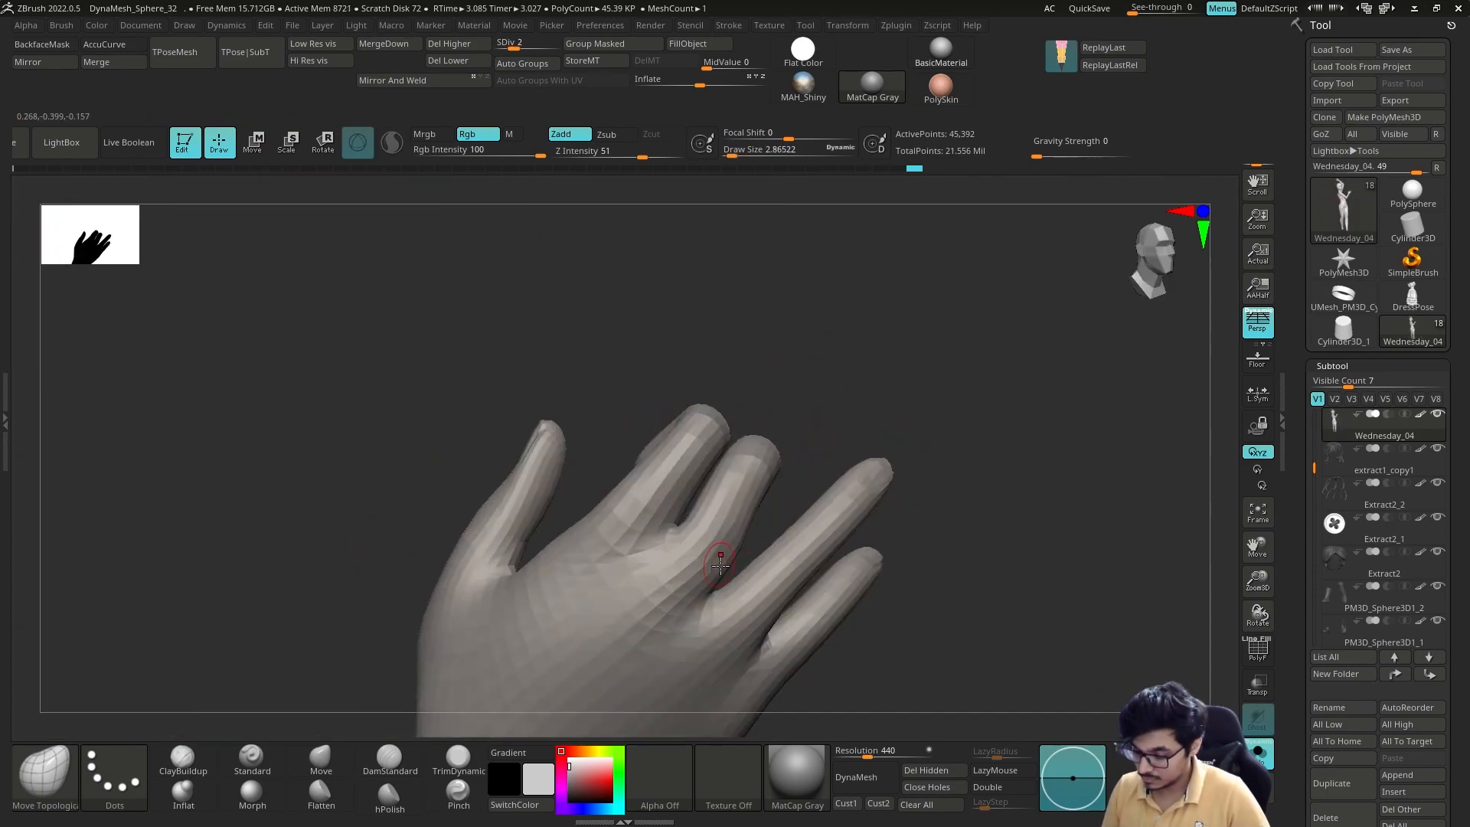
# Adjust the curled fingers with masks and the gizmo, clear the mask, reshape them with the brush, and raise the body to subdivision level 3.
pyautogui.moveTo(766, 464); pyautogui.dragTo(762, 308)
pyautogui.press('w')
pyautogui.keyDown('ctrl'); pyautogui.moveTo(572, 299); pyautogui.dragTo(656, 289); pyautogui.keyUp('ctrl')
pyautogui.moveTo(640, 279); pyautogui.dragTo(657, 276)
pyautogui.moveTo(965, 322); pyautogui.dragTo(872, 395)
pyautogui.moveTo(647, 386); pyautogui.dragTo(658, 382)
pyautogui.keyDown('ctrl'); pyautogui.moveTo(872, 396); pyautogui.dragTo(919, 444); pyautogui.keyUp('ctrl')
pyautogui.press('q')
pyautogui.moveTo(872, 396)
pyautogui.mouseDown()
pyautogui.moveTo(745, 220)
pyautogui.moveTo(774, 421)
pyautogui.mouseUp()
pyautogui.moveTo(919, 383); pyautogui.dragTo(827, 429)
pyautogui.moveTo(957, 428); pyautogui.dragTo(880, 460)
pyautogui.press('d')
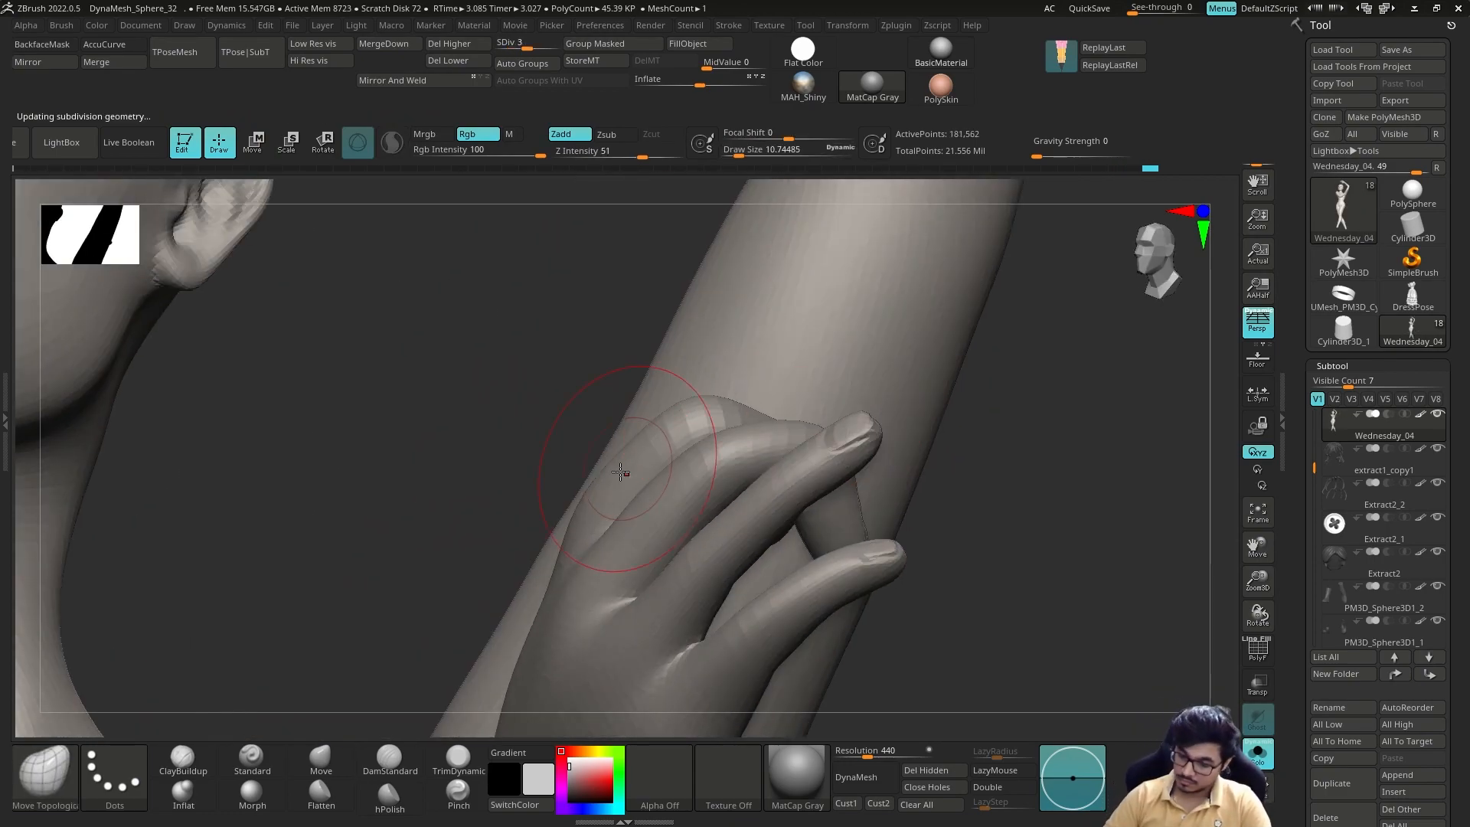
# Return to subdivision level 2, mask around the ring finger, curl it with the gizmo, and clear the mask.
pyautogui.moveTo(732, 446); pyautogui.dragTo(942, 406, button='right')
pyautogui.hotkey('shift', 'd')
pyautogui.press('w')
pyautogui.keyDown('ctrl'); pyautogui.moveTo(753, 552); pyautogui.dragTo(709, 594); pyautogui.keyUp('ctrl')
pyautogui.moveTo(827, 497)
pyautogui.mouseDown(button='right')
pyautogui.moveTo(950, 398)
pyautogui.moveTo(896, 429)
pyautogui.mouseUp(button='right')
pyautogui.press('q')
pyautogui.press('s')
pyautogui.press('w')
pyautogui.keyDown('ctrl'); pyautogui.moveTo(721, 450); pyautogui.dragTo(722, 469); pyautogui.keyUp('ctrl')
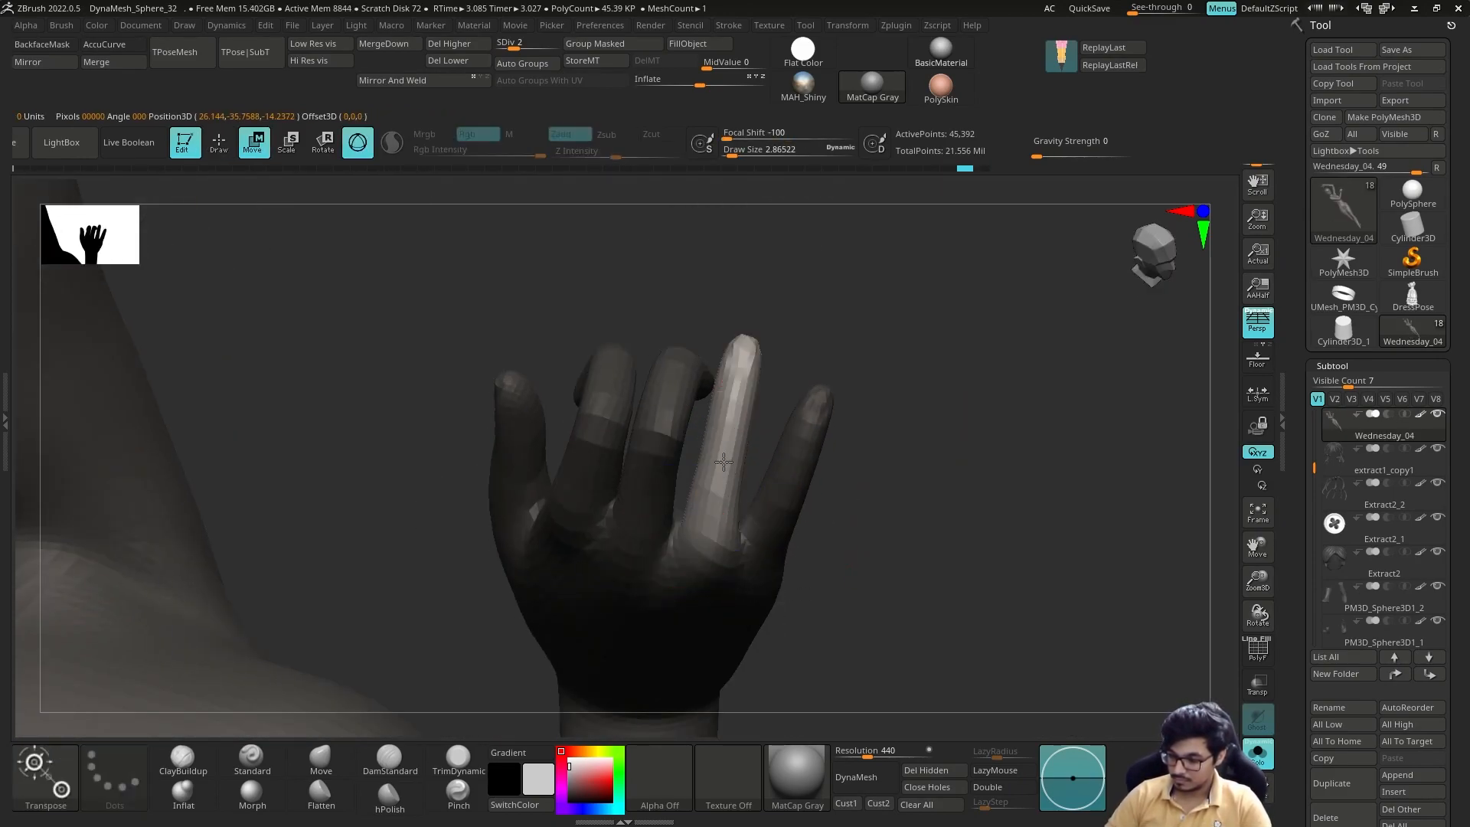
pyautogui.moveTo(904, 414); pyautogui.dragTo(842, 490, button='right')
pyautogui.moveTo(808, 447); pyautogui.dragTo(791, 502)
pyautogui.moveTo(919, 429); pyautogui.dragTo(949, 406, button='right')
pyautogui.moveTo(888, 421); pyautogui.dragTo(880, 483)
pyautogui.press('q')
pyautogui.keyDown('ctrl'); pyautogui.moveTo(991, 374); pyautogui.dragTo(1011, 406); pyautogui.keyUp('ctrl')
# Raise the body to subdivision level 3, hide all but the hand, and refine the curled fingers with the Move Topological brush.
pyautogui.press('d')
pyautogui.moveTo(1003, 398)
pyautogui.mouseDown(button='right')
pyautogui.moveTo(958, 383)
pyautogui.moveTo(954, 336)
pyautogui.mouseUp(button='right')
pyautogui.moveTo(955, 337)
pyautogui.mouseDown(button='right')
pyautogui.moveTo(981, 390)
pyautogui.moveTo(903, 383)
pyautogui.moveTo(922, 476)
pyautogui.moveTo(988, 444)
pyautogui.mouseUp(button='right')
pyautogui.keyDown('ctrl'); pyautogui.keyDown('shift'); pyautogui.click(858, 367); pyautogui.keyUp('shift'); pyautogui.keyUp('ctrl')
pyautogui.moveTo(1062, 396); pyautogui.dragTo(1018, 429, button='right')
pyautogui.moveTo(837, 492); pyautogui.dragTo(831, 497)
pyautogui.moveTo(995, 413)
pyautogui.keyDown('ctrl'); pyautogui.mouseDown(button='right')
pyautogui.moveTo(988, 367)
pyautogui.moveTo(904, 383)
pyautogui.mouseUp(button='right'); pyautogui.keyUp('ctrl')
pyautogui.moveTo(880, 575); pyautogui.dragTo(887, 583)
pyautogui.moveTo(903, 383)
pyautogui.mouseDown(button='right')
pyautogui.moveTo(971, 356)
pyautogui.moveTo(995, 452)
pyautogui.mouseUp(button='right')
pyautogui.moveTo(915, 464); pyautogui.dragTo(925, 475)
pyautogui.moveTo(995, 460)
pyautogui.mouseDown(button='right')
pyautogui.moveTo(1047, 414)
pyautogui.moveTo(957, 516)
pyautogui.moveTo(978, 587)
pyautogui.moveTo(1018, 536)
pyautogui.mouseUp(button='right')
# Turn off solo mode to show the dress, adjust the fingers beside it with the Move Topological brush, and turn solo mode back on.
pyautogui.click(1258, 755)
pyautogui.moveTo(903, 490); pyautogui.dragTo(911, 498)
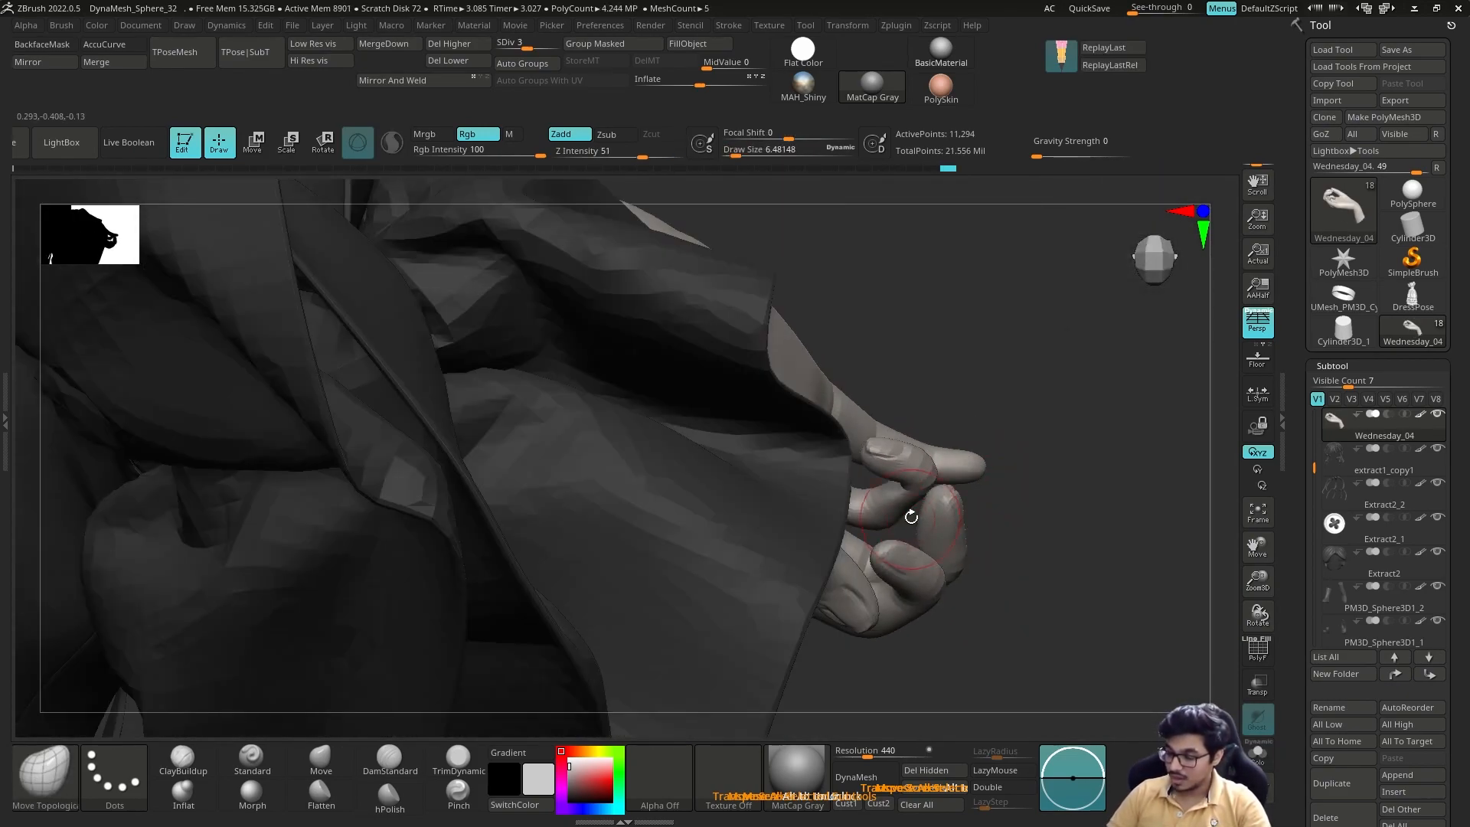
pyautogui.moveTo(1018, 536); pyautogui.dragTo(1072, 429, button='right')
pyautogui.moveTo(923, 487); pyautogui.dragTo(931, 492)
pyautogui.moveTo(932, 492); pyautogui.dragTo(1073, 508, button='right')
pyautogui.click(1258, 755)
# Lower the hand to subdivision level 2, mask all but the little finger, and rotate the finger with the gizmo.
pyautogui.moveTo(789, 480)
pyautogui.mouseDown(button='right')
pyautogui.moveTo(590, 416)
pyautogui.moveTo(567, 360)
pyautogui.mouseUp(button='right')
pyautogui.hotkey('shift', 'd')
pyautogui.press('s')
pyautogui.moveTo(547, 353); pyautogui.dragTo(555, 353)
pyautogui.moveTo(605, 429)
pyautogui.mouseDown(button='right')
pyautogui.moveTo(659, 410)
pyautogui.moveTo(946, 486)
pyautogui.moveTo(1018, 529)
pyautogui.moveTo(1011, 384)
pyautogui.moveTo(1003, 604)
pyautogui.mouseUp(button='right')
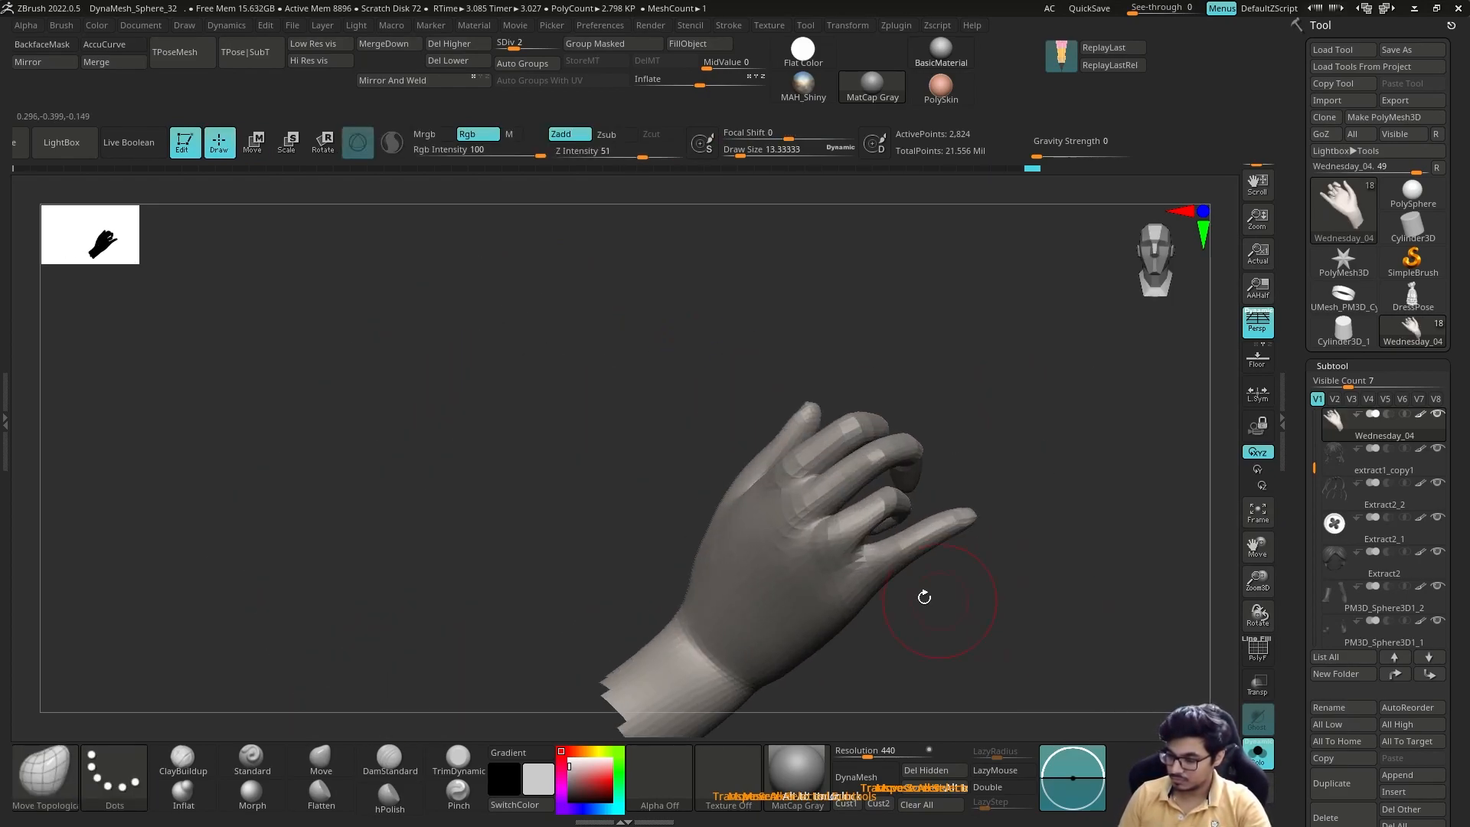
pyautogui.moveTo(989, 454); pyautogui.dragTo(821, 499, button='right')
pyautogui.press('w')
pyautogui.keyDown('ctrl'); pyautogui.moveTo(747, 560); pyautogui.dragTo(816, 494); pyautogui.keyUp('ctrl')
pyautogui.keyDown('ctrl'); pyautogui.moveTo(796, 580); pyautogui.dragTo(838, 551); pyautogui.keyUp('ctrl')
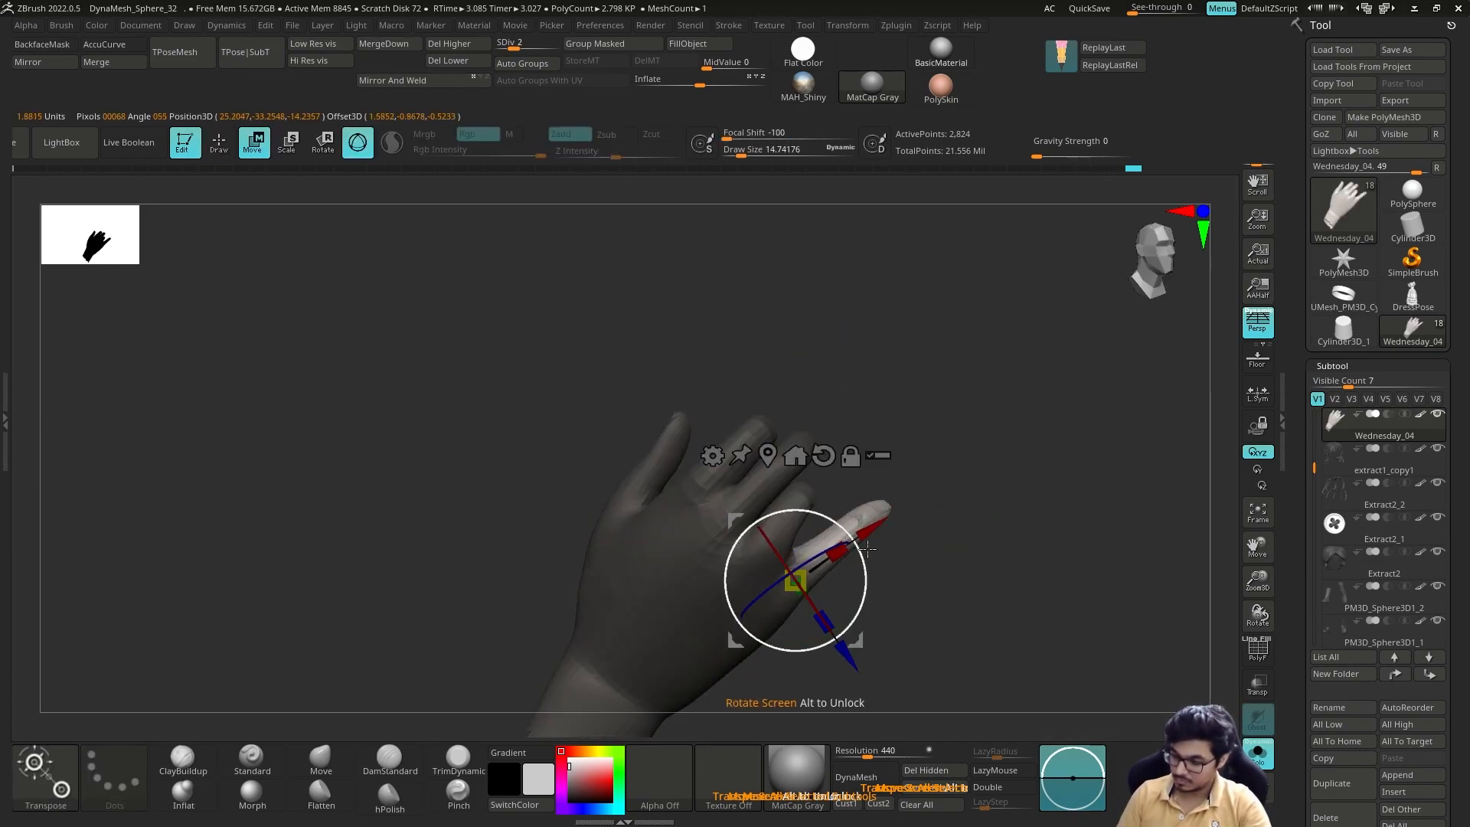
# Curl the outer part of the little finger farther inward with the gizmo.
pyautogui.press('q')
pyautogui.moveTo(886, 572)
pyautogui.mouseDown(button='right')
pyautogui.moveTo(933, 601)
pyautogui.moveTo(897, 539)
pyautogui.moveTo(903, 571)
pyautogui.moveTo(888, 574)
pyautogui.mouseUp(button='right')
pyautogui.keyDown('ctrl'); pyautogui.moveTo(794, 607); pyautogui.dragTo(815, 602); pyautogui.keyUp('ctrl')
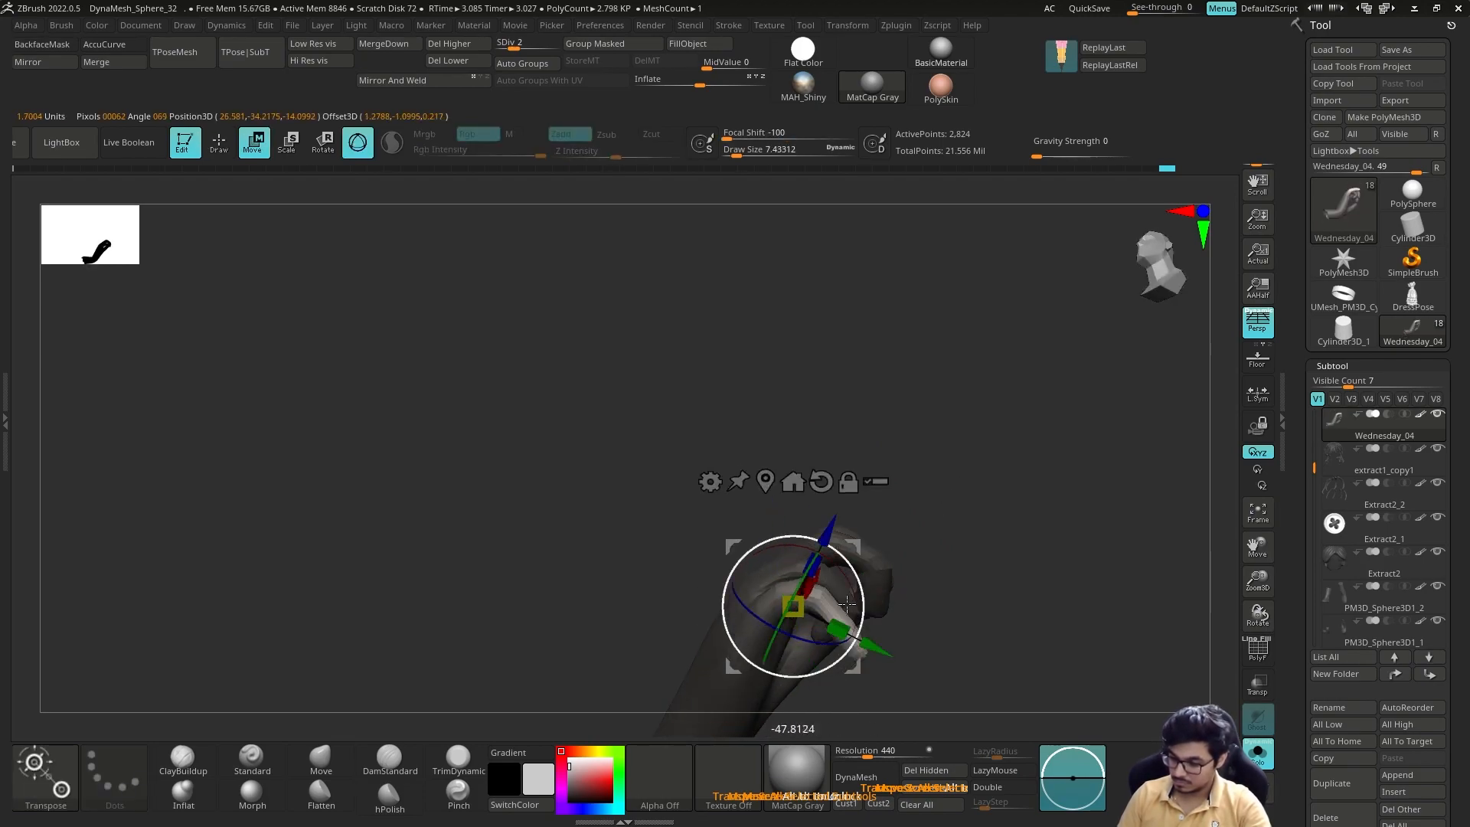
pyautogui.press('q')
pyautogui.moveTo(859, 602)
pyautogui.mouseDown(button='right')
pyautogui.moveTo(758, 570)
pyautogui.moveTo(754, 536)
pyautogui.moveTo(647, 593)
pyautogui.moveTo(705, 528)
pyautogui.moveTo(801, 320)
pyautogui.moveTo(1014, 554)
pyautogui.moveTo(957, 567)
pyautogui.mouseUp(button='right')
# Raise the hand's subdivision level and refine the curled fingers with the Move Topological brush at a smaller size.
pyautogui.press('d')
pyautogui.moveTo(863, 536)
pyautogui.mouseDown(button='right')
pyautogui.moveTo(889, 544)
pyautogui.moveTo(860, 525)
pyautogui.moveTo(884, 533)
pyautogui.mouseUp(button='right')
pyautogui.moveTo(744, 581); pyautogui.dragTo(959, 502, button='right')
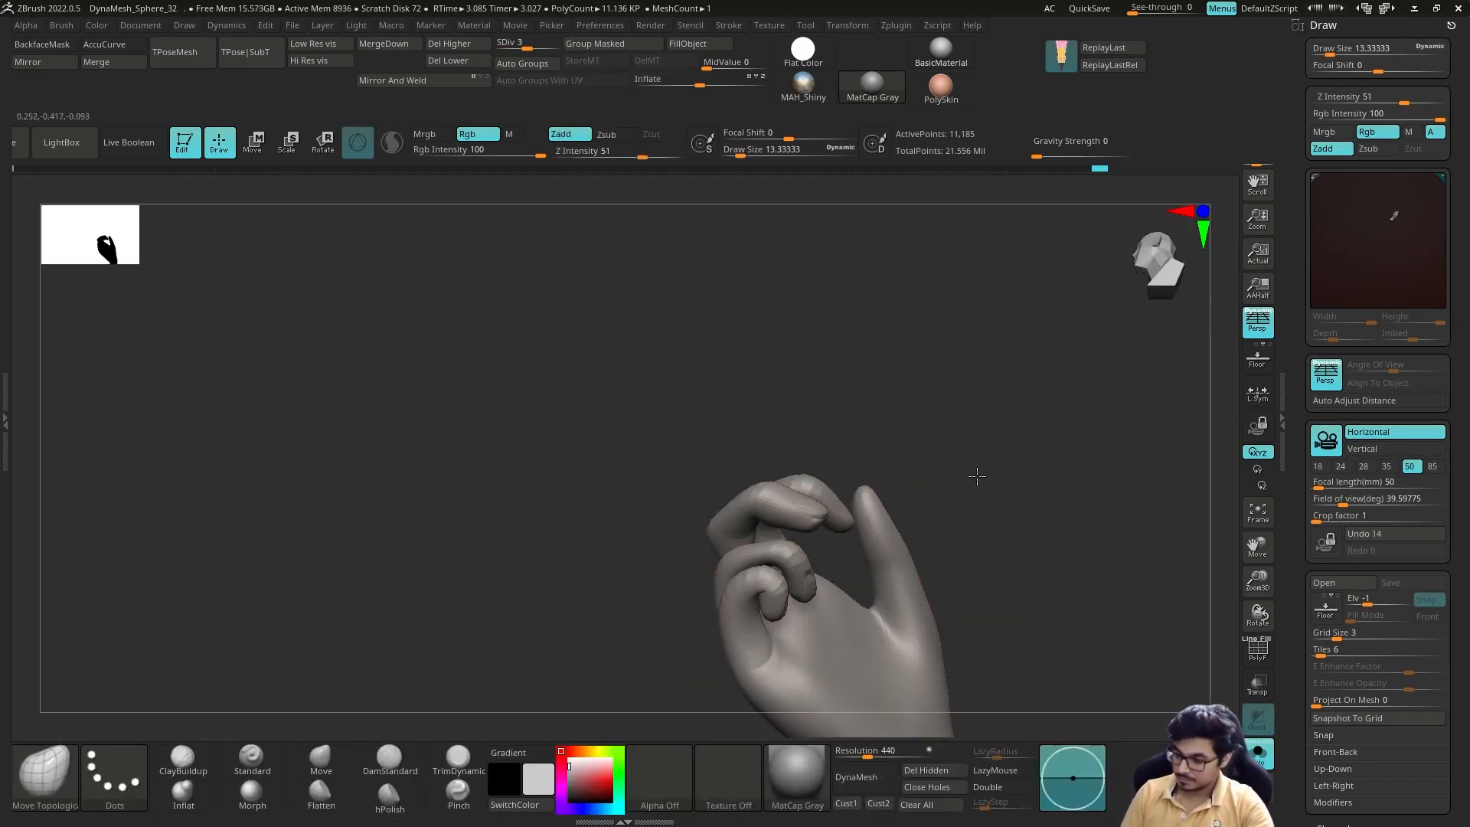
pyautogui.moveTo(764, 618); pyautogui.dragTo(870, 580, button='right')
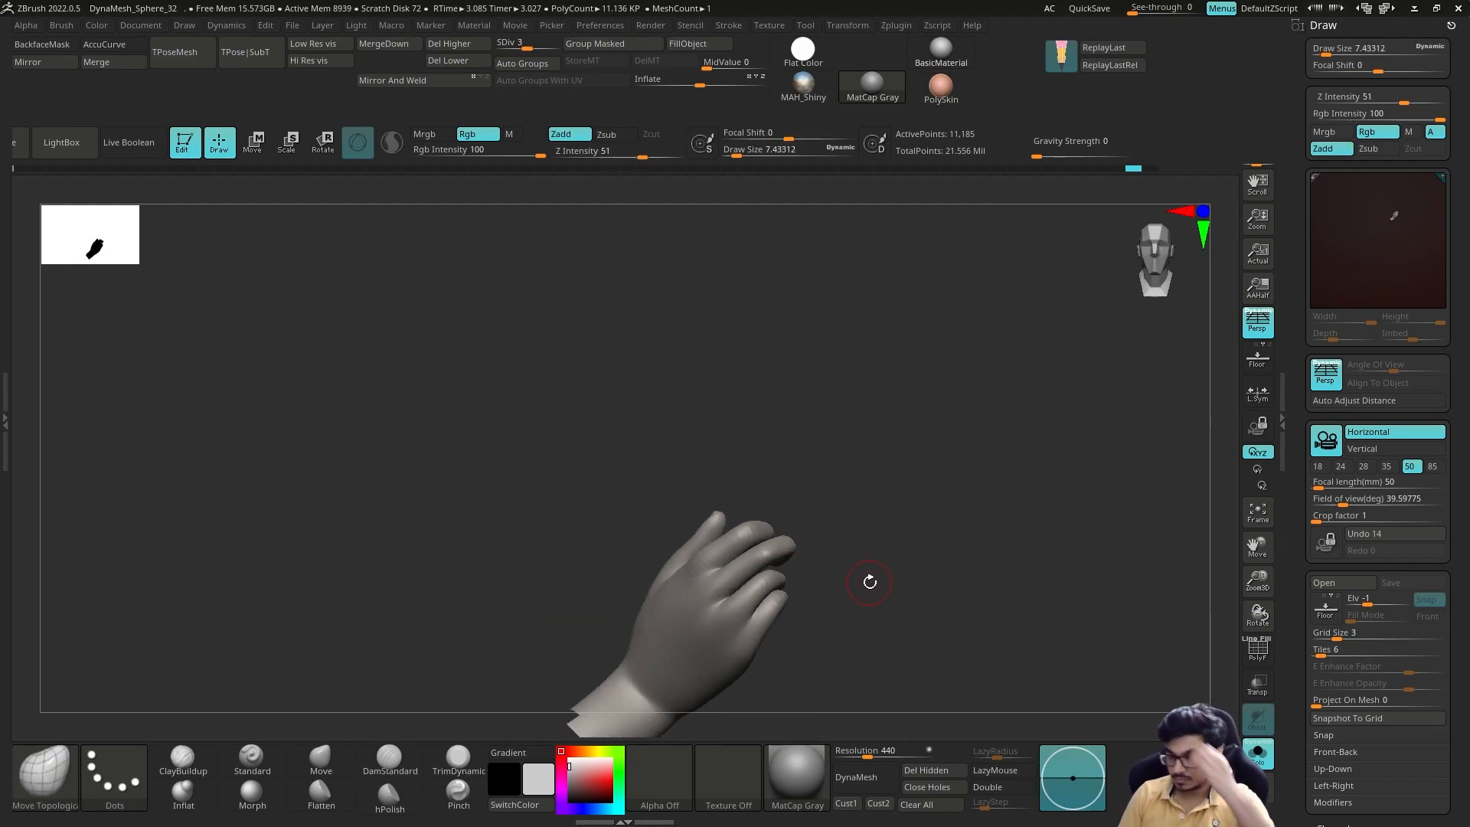
pyautogui.keyDown('ctrl'); pyautogui.moveTo(722, 479); pyautogui.dragTo(727, 570, button='right'); pyautogui.keyUp('ctrl')
pyautogui.press('d')
pyautogui.press('d')
pyautogui.press('s')
pyautogui.moveTo(718, 574); pyautogui.dragTo(712, 575)
pyautogui.moveTo(778, 574)
pyautogui.mouseDown(button='right')
pyautogui.moveTo(710, 569)
pyautogui.moveTo(705, 623)
pyautogui.moveTo(739, 628)
pyautogui.mouseUp(button='right')
# Lower the hand back to subdivision level 2 and adjust the curled fingers with the Move brush.
pyautogui.hotkey('shift', 'd')
pyautogui.hotkey('shift', 'd')
pyautogui.press('s')
pyautogui.moveTo(739, 627); pyautogui.dragTo(728, 627)
pyautogui.moveTo(665, 687)
pyautogui.keyDown('ctrl'); pyautogui.mouseDown(button='right')
pyautogui.moveTo(689, 620)
pyautogui.moveTo(824, 521)
pyautogui.moveTo(851, 546)
pyautogui.mouseUp(button='right'); pyautogui.keyUp('ctrl')
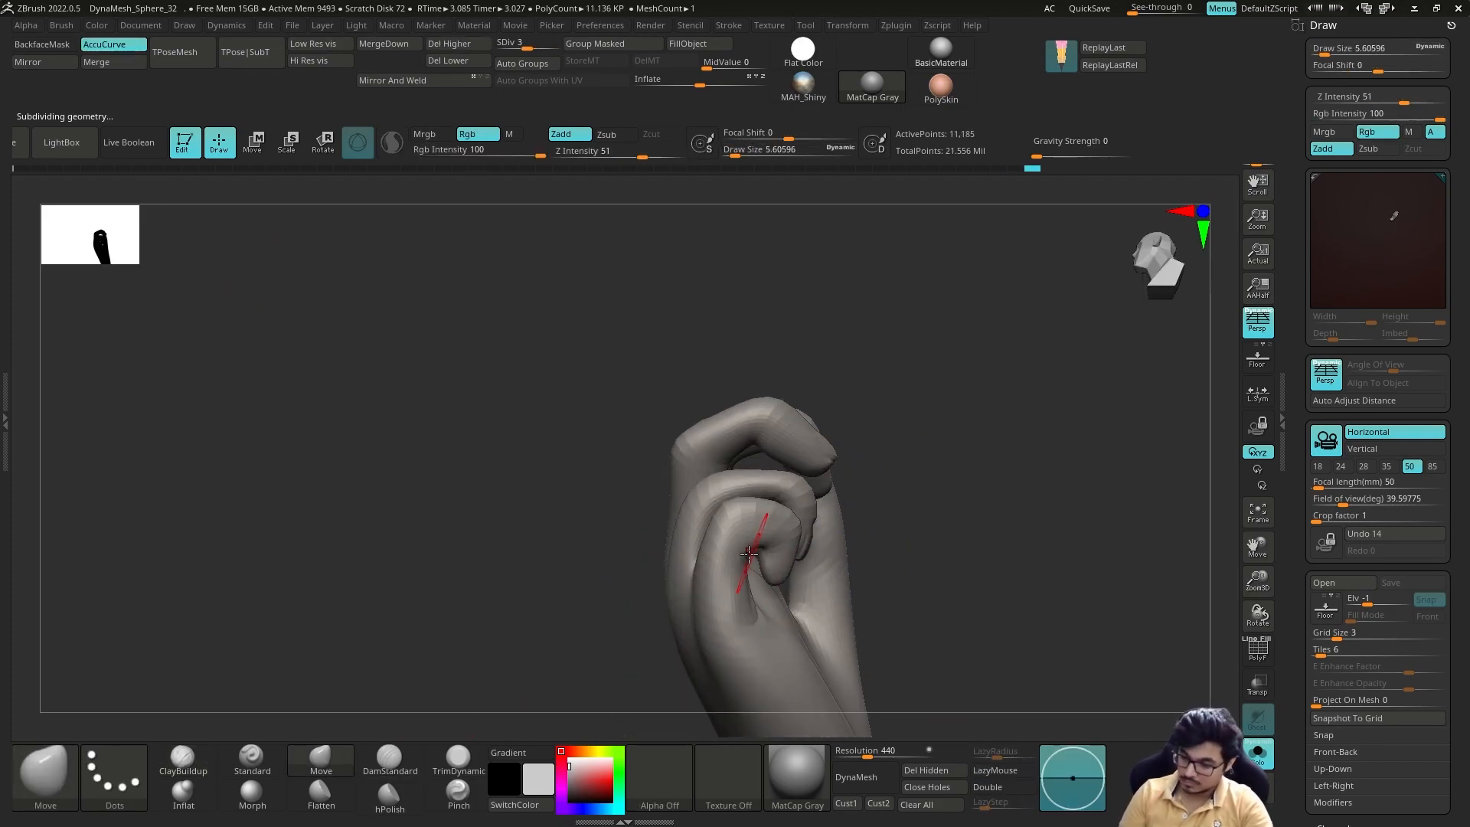
pyautogui.moveTo(743, 604)
pyautogui.mouseDown(button='right')
pyautogui.moveTo(922, 496)
pyautogui.moveTo(715, 565)
pyautogui.moveTo(814, 528)
pyautogui.moveTo(829, 424)
pyautogui.mouseUp(button='right')
pyautogui.press('b')
pyautogui.press('m')
pyautogui.press('t')
pyautogui.hotkey('shift', 'd')
pyautogui.press('b')
pyautogui.press('m')
pyautogui.press('v')
pyautogui.press('s')
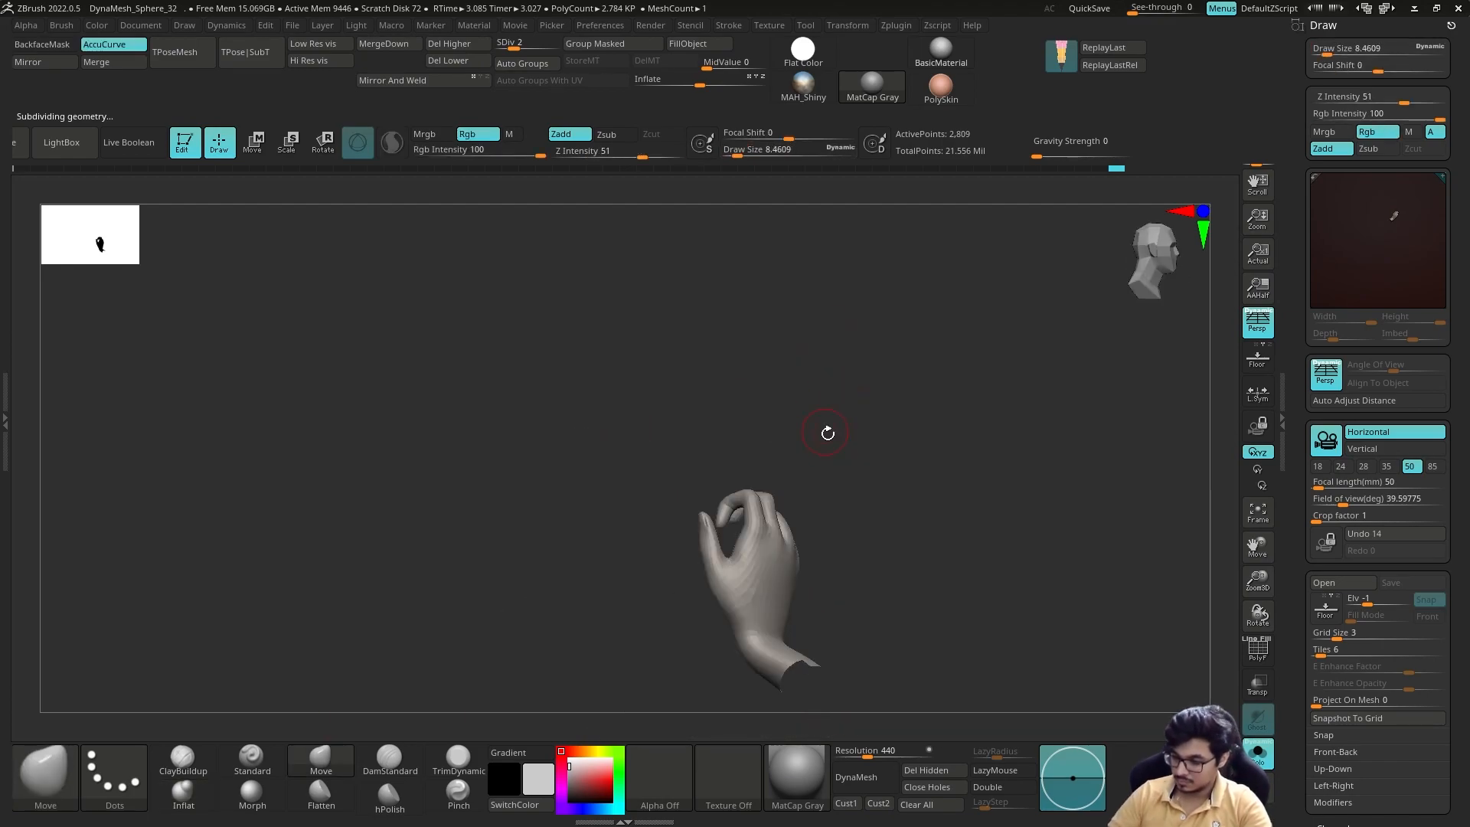
# Mask the hand except for the thumb and adjust the thumb's position with the gizmo.
pyautogui.press('w')
pyautogui.moveTo(917, 392)
pyautogui.mouseDown(button='right')
pyautogui.moveTo(972, 471)
pyautogui.moveTo(917, 505)
pyautogui.mouseUp(button='right')
pyautogui.press('q')
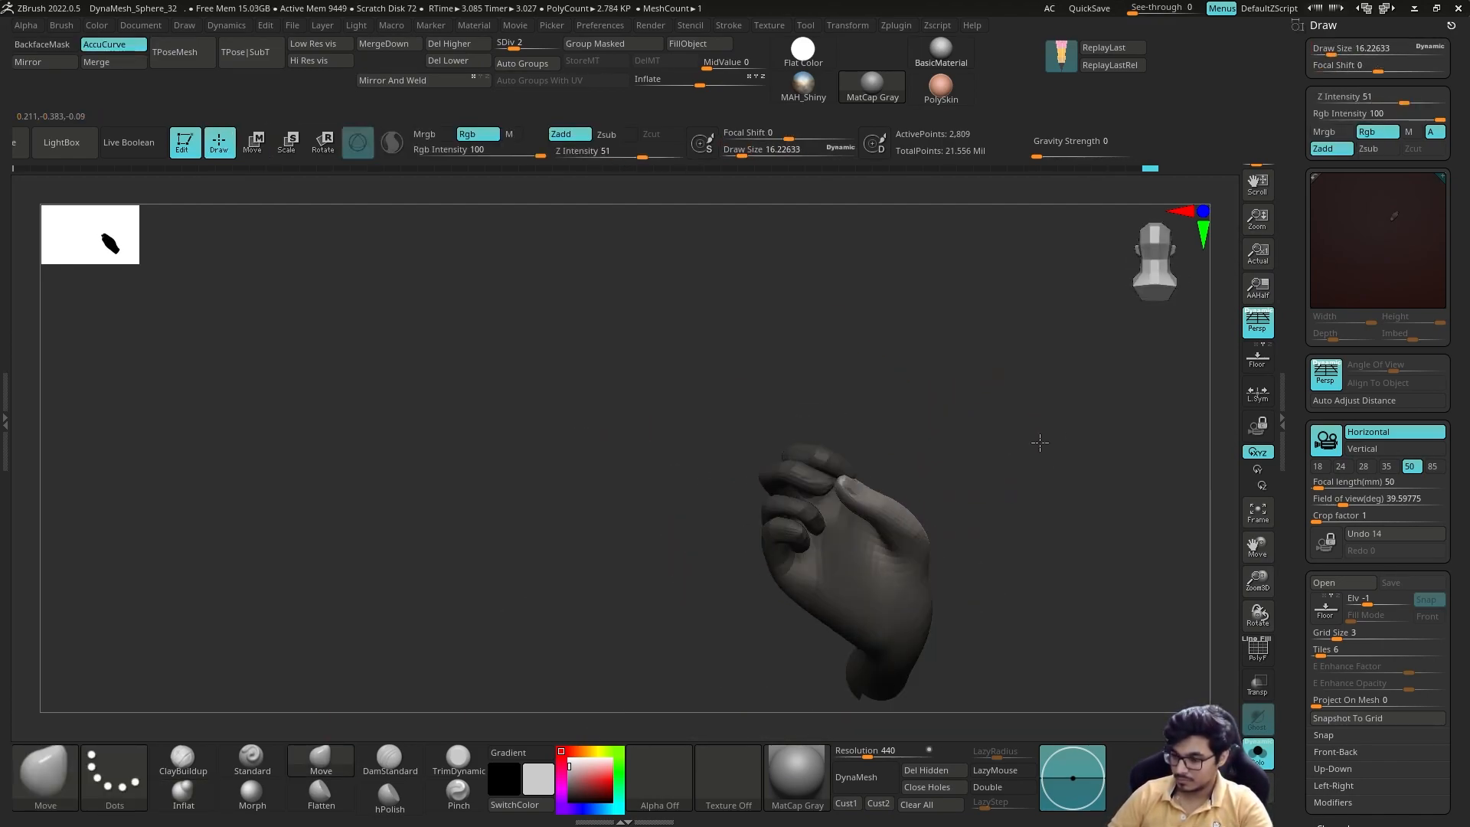
pyautogui.press('w')
pyautogui.moveTo(1067, 452)
pyautogui.mouseDown(button='right')
pyautogui.moveTo(919, 467)
pyautogui.moveTo(865, 452)
pyautogui.moveTo(883, 451)
pyautogui.moveTo(844, 414)
pyautogui.moveTo(867, 479)
pyautogui.mouseUp(button='right')
pyautogui.press('q')
# Refine the curled hand with the Move Topological brush at a smaller size and bring up the gizmo on the unmasked finger.
pyautogui.press('b')
pyautogui.press('m')
pyautogui.press('t')
pyautogui.press('s')
pyautogui.press('[')
pyautogui.moveTo(896, 416); pyautogui.dragTo(947, 557, button='right')
pyautogui.press('w')
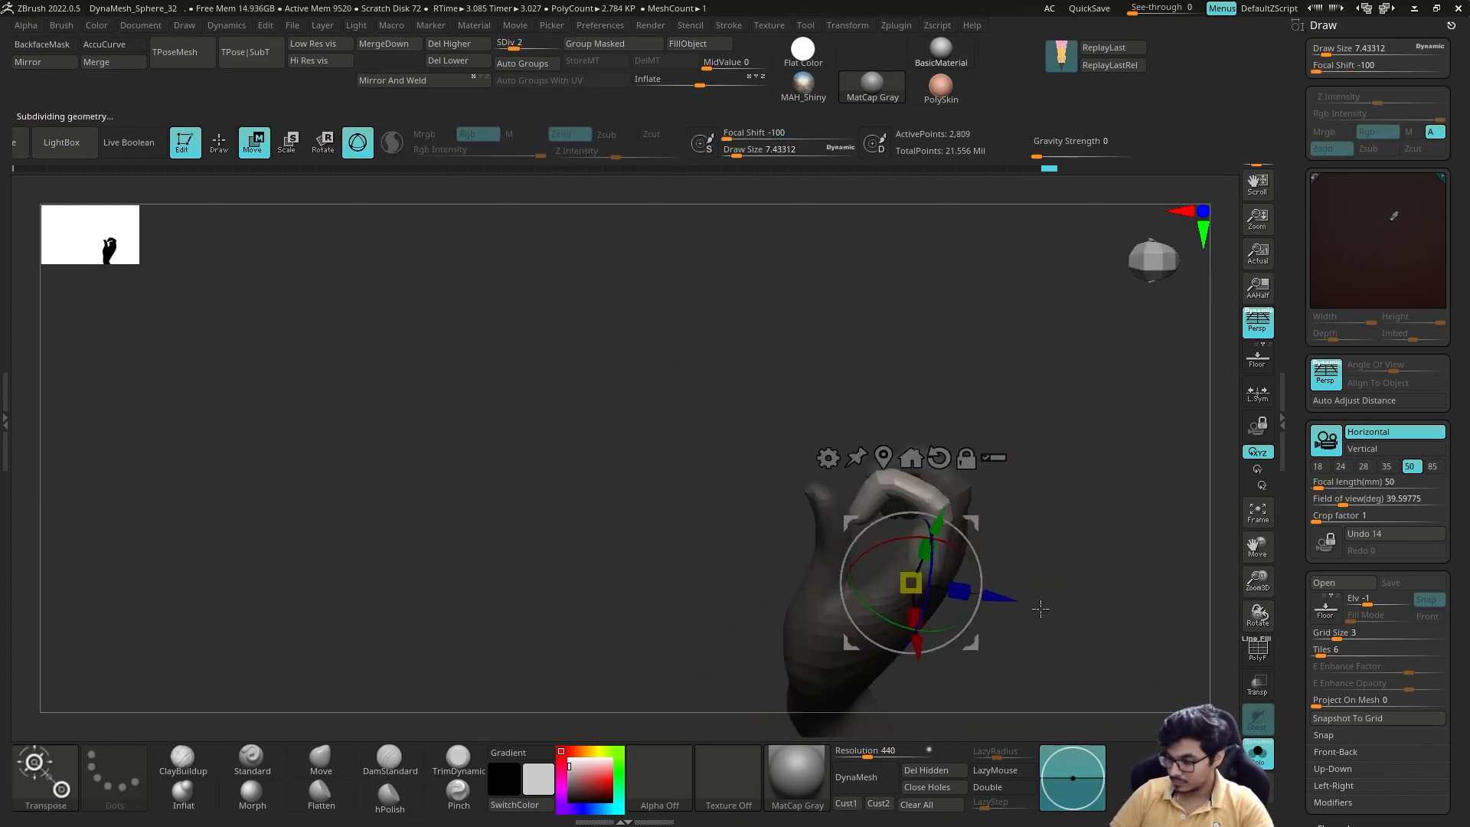
# Adjust the unmasked finger's bend, alternating between the gizmo and the Move Topological brush.
pyautogui.press('q')
pyautogui.press('w')
pyautogui.moveTo(1072, 528)
pyautogui.mouseDown(button='right')
pyautogui.moveTo(995, 609)
pyautogui.moveTo(1154, 450)
pyautogui.moveTo(1088, 490)
pyautogui.mouseUp(button='right')
pyautogui.press('q')
pyautogui.press('w')
pyautogui.moveTo(962, 506)
pyautogui.mouseDown(button='right')
pyautogui.moveTo(935, 536)
pyautogui.moveTo(712, 646)
pyautogui.moveTo(1067, 485)
pyautogui.moveTo(969, 339)
pyautogui.moveTo(1017, 480)
pyautogui.moveTo(1008, 459)
pyautogui.moveTo(967, 464)
pyautogui.mouseUp(button='right')
pyautogui.press('q')
pyautogui.press('w')
pyautogui.press('q')
pyautogui.press('s')
# Carve the palm creases with the DamStandard brush at subdivision level 3 and build up the palm with ClayBuildup.
pyautogui.moveTo(938, 384)
pyautogui.mouseDown(button='right')
pyautogui.moveTo(1020, 393)
pyautogui.moveTo(822, 445)
pyautogui.moveTo(836, 394)
pyautogui.moveTo(951, 421)
pyautogui.moveTo(915, 445)
pyautogui.moveTo(926, 429)
pyautogui.moveTo(1008, 494)
pyautogui.moveTo(1018, 465)
pyautogui.mouseUp(button='right')
pyautogui.press('b')
pyautogui.press('d')
pyautogui.press('s')
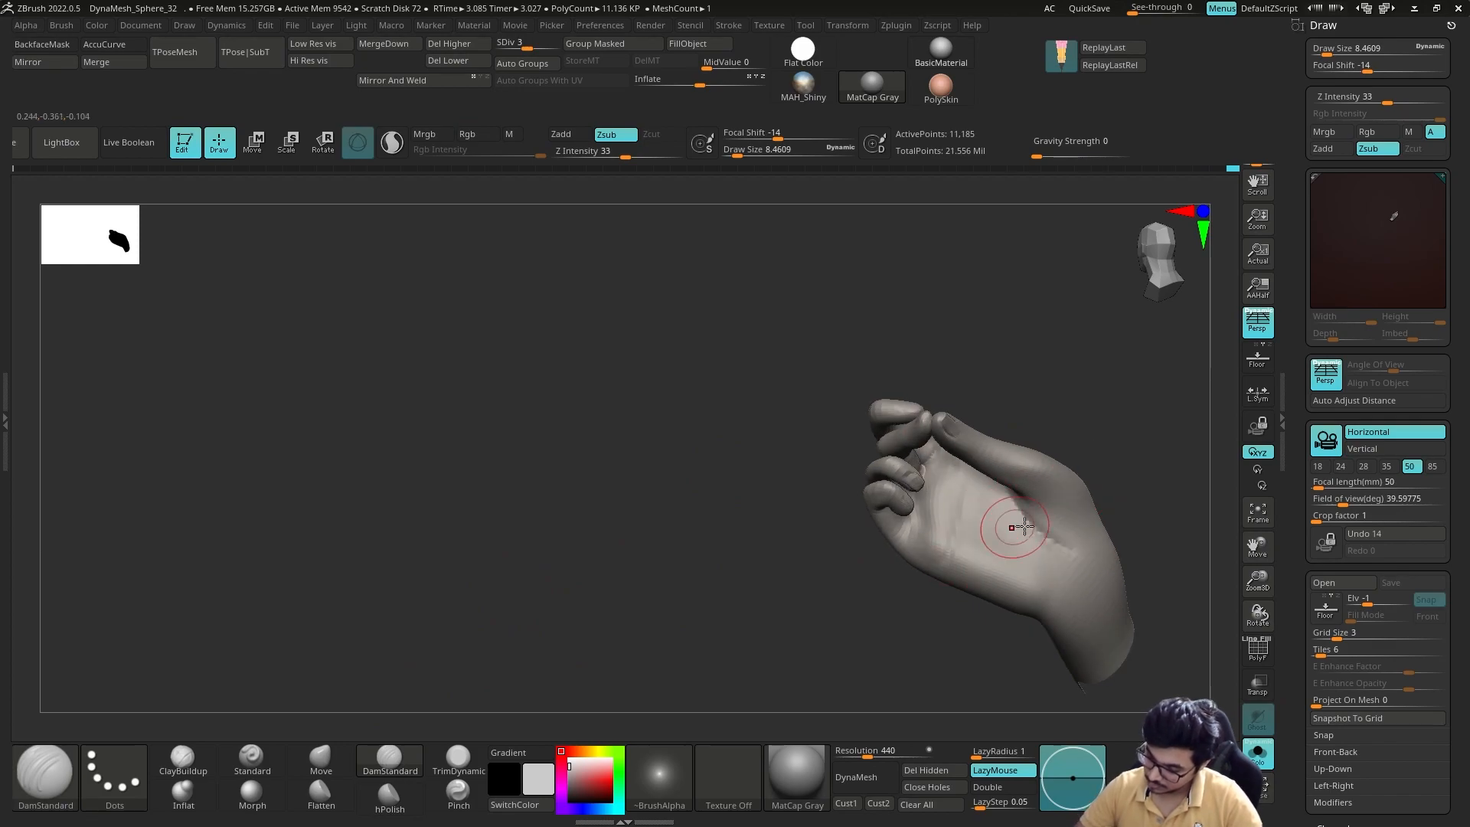
pyautogui.press('b')
pyautogui.press('c')
pyautogui.press('b')
pyautogui.moveTo(1001, 523); pyautogui.dragTo(838, 536, button='right')
# Raise the hand to subdivision level 4, drop it back to level 2, and adjust the fingers with the Move brush.
pyautogui.keyDown('ctrl'); pyautogui.moveTo(1104, 458); pyautogui.dragTo(968, 494, button='right'); pyautogui.keyUp('ctrl')
pyautogui.press('s')
pyautogui.moveTo(968, 495); pyautogui.dragTo(971, 495)
pyautogui.press('b')
pyautogui.press('m')
pyautogui.press('v')
pyautogui.press('d')
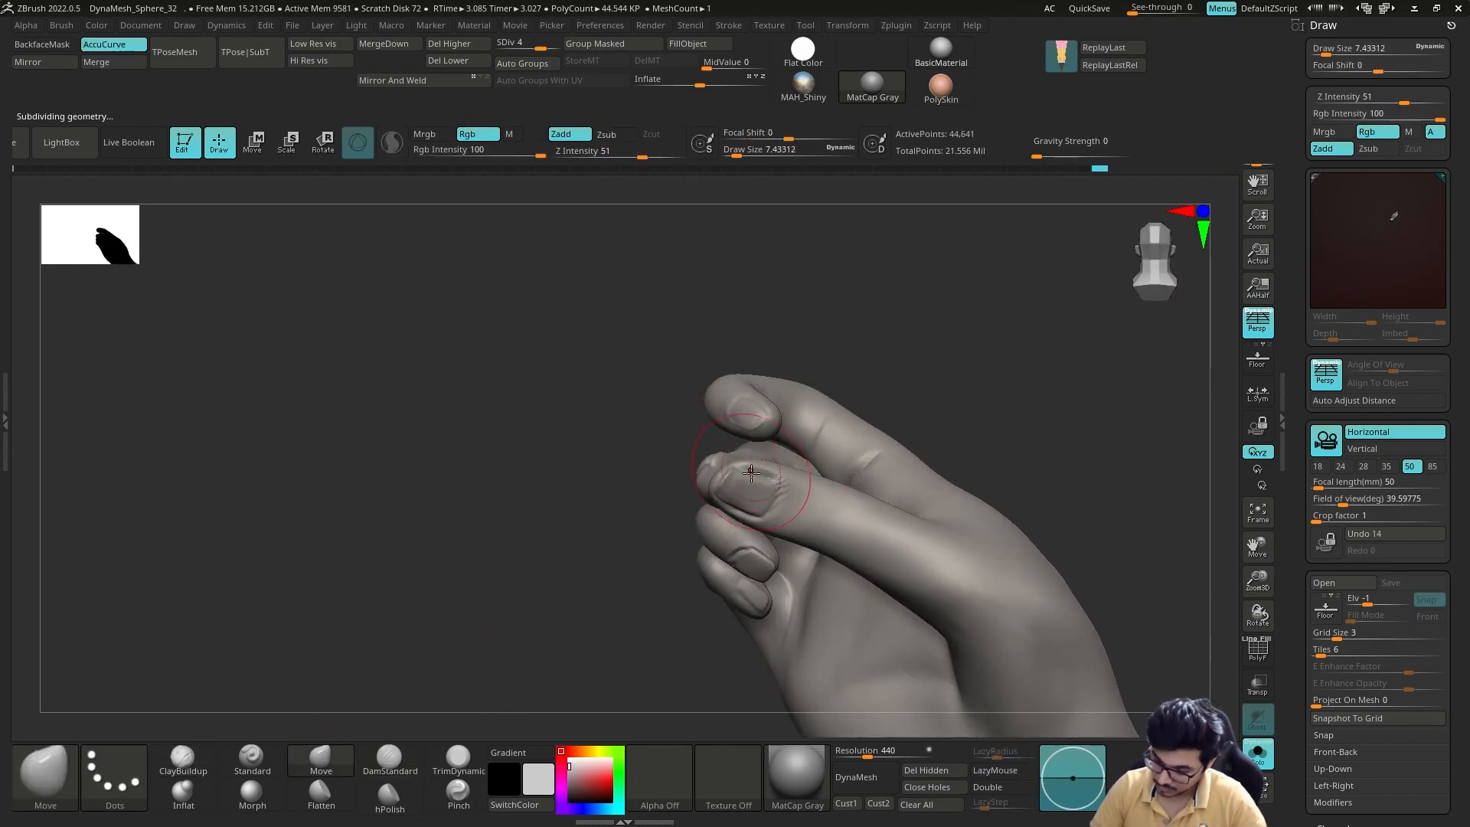
pyautogui.hotkey('shift', 'd')
pyautogui.hotkey('shift', 'd')
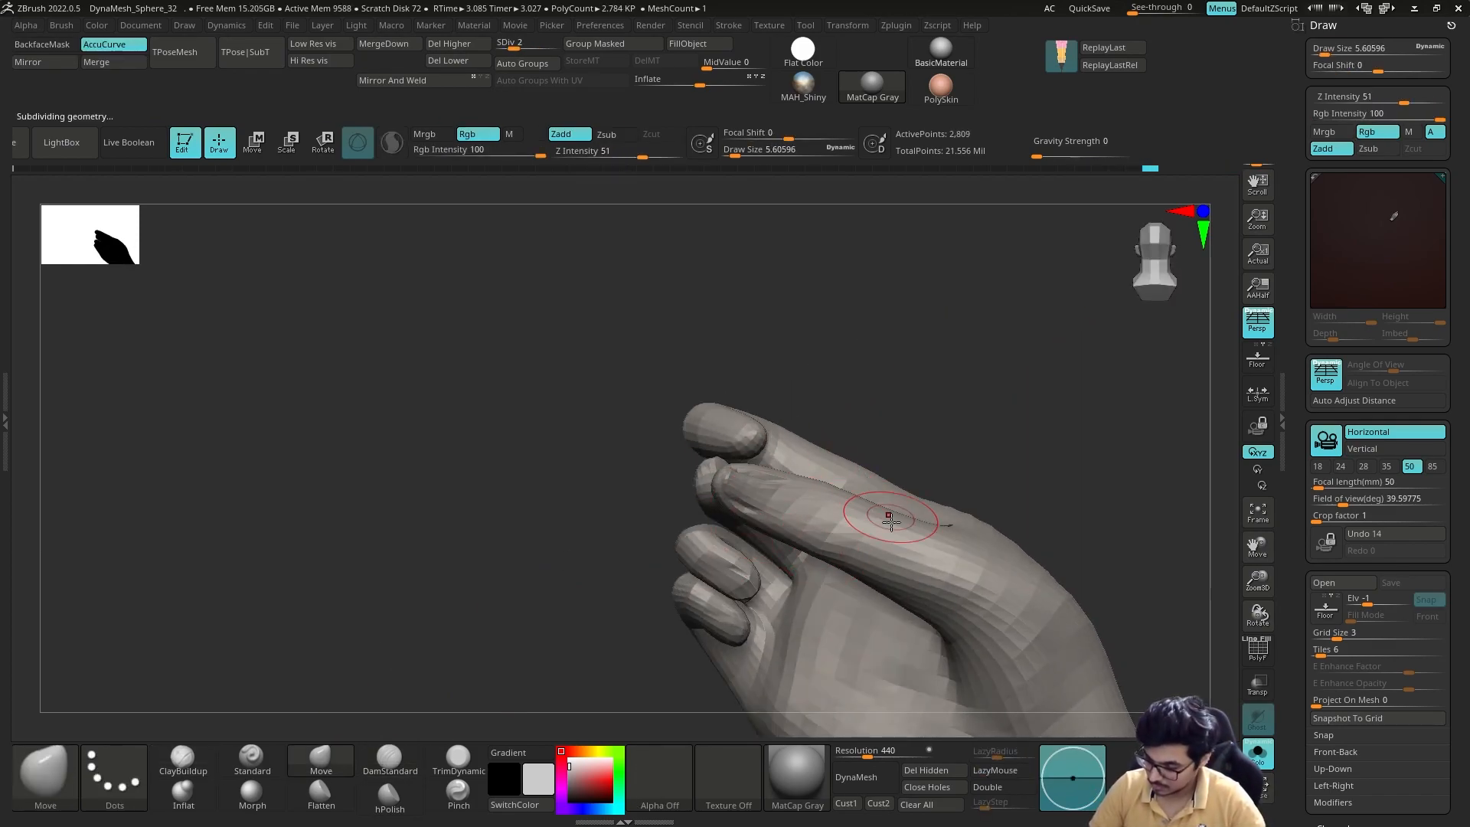
# Raise the hand to subdivision level 3 and sculpt the knuckles and finger gaps on its back with DamStandard and ClayBuildup.
pyautogui.press('d')
pyautogui.moveTo(924, 531)
pyautogui.mouseDown(button='right')
pyautogui.moveTo(1037, 516)
pyautogui.moveTo(1013, 590)
pyautogui.moveTo(957, 283)
pyautogui.moveTo(1118, 482)
pyautogui.moveTo(1008, 409)
pyautogui.mouseUp(button='right')
pyautogui.press('b')
pyautogui.press('d')
pyautogui.press('s')
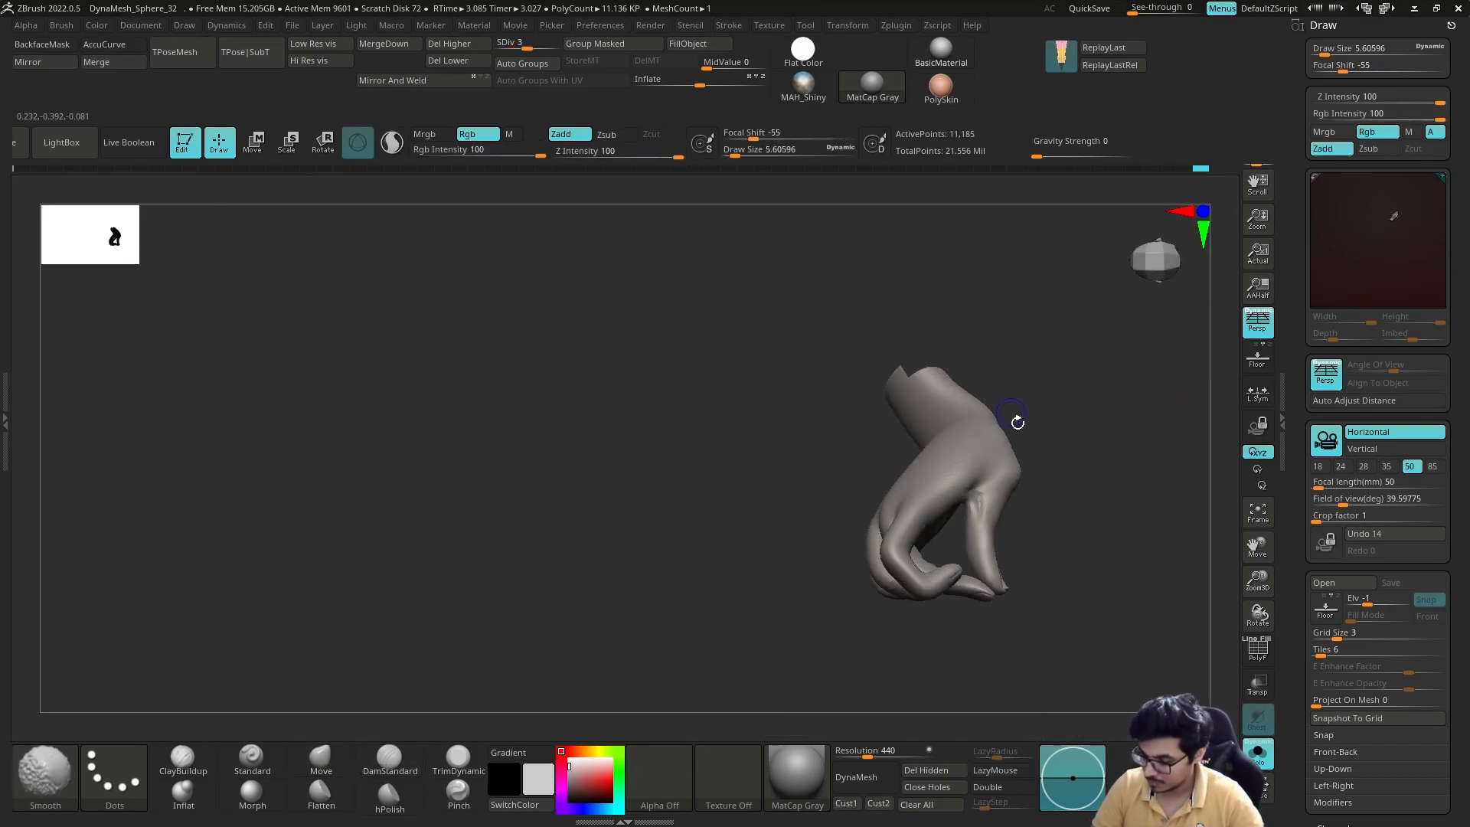
pyautogui.moveTo(970, 506); pyautogui.dragTo(1007, 475, button='right')
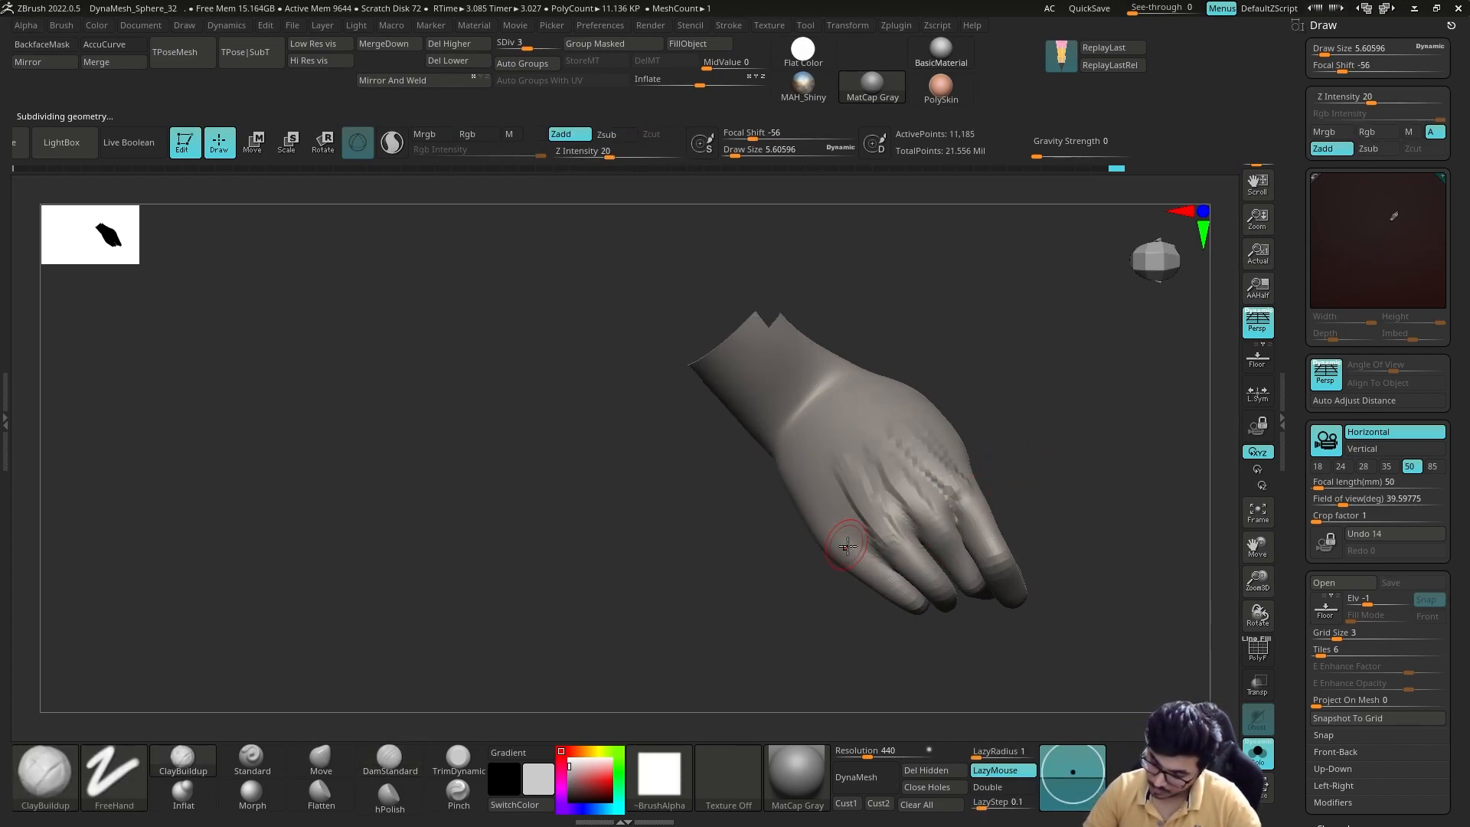
pyautogui.moveTo(949, 493)
pyautogui.mouseDown(button='right')
pyautogui.moveTo(337, 716)
pyautogui.moveTo(911, 427)
pyautogui.mouseUp(button='right')
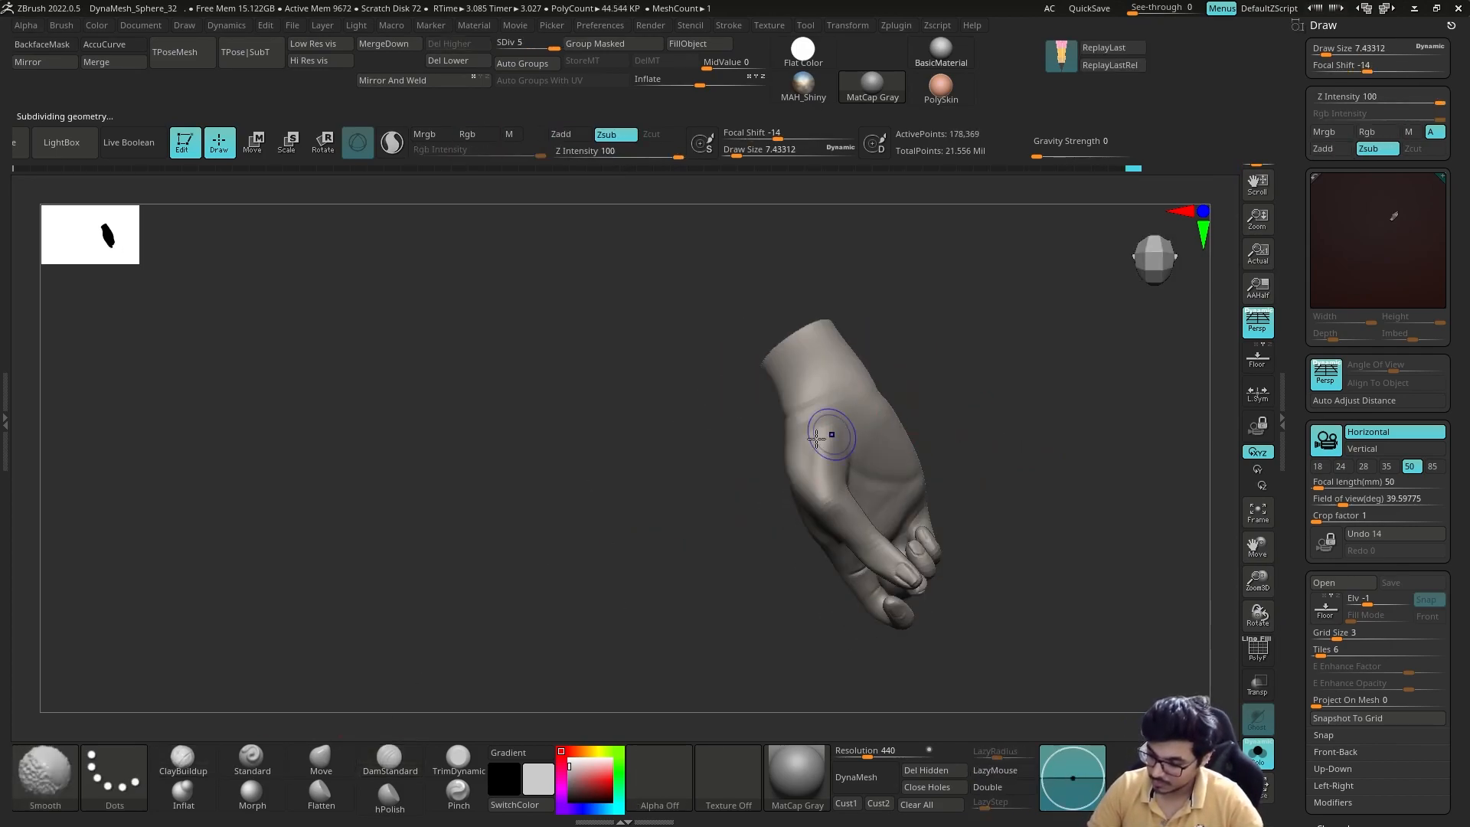
# Refine the hand's volumes and fingers at subdivision level 5 with the Move and ClayBuildup brushes.
pyautogui.moveTo(557, 549); pyautogui.dragTo(647, 533, button='right')
pyautogui.moveTo(821, 453); pyautogui.dragTo(944, 383, button='right')
pyautogui.moveTo(1017, 431)
pyautogui.mouseDown(button='right')
pyautogui.moveTo(877, 610)
pyautogui.moveTo(935, 584)
pyautogui.mouseUp(button='right')
pyautogui.moveTo(935, 585); pyautogui.dragTo(940, 578)
pyautogui.moveTo(940, 578)
pyautogui.mouseDown(button='right')
pyautogui.moveTo(943, 565)
pyautogui.moveTo(904, 674)
pyautogui.mouseUp(button='right')
pyautogui.press('d')
pyautogui.click(321, 759)
pyautogui.moveTo(881, 605)
pyautogui.mouseDown(button='right')
pyautogui.moveTo(935, 443)
pyautogui.moveTo(981, 438)
pyautogui.mouseUp(button='right')
pyautogui.moveTo(988, 498); pyautogui.dragTo(982, 387, button='right')
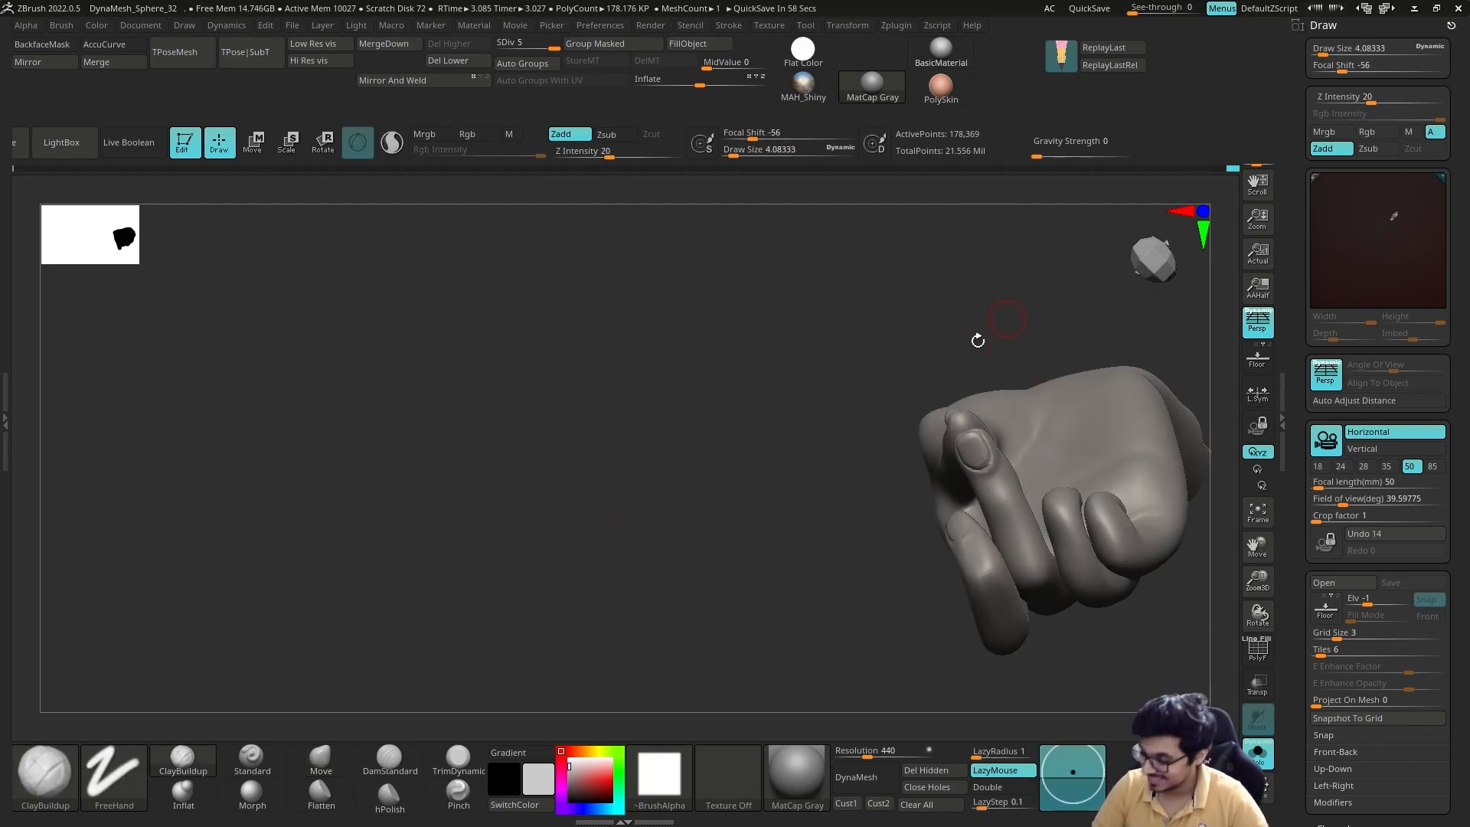
pyautogui.moveTo(1007, 315); pyautogui.dragTo(988, 460, button='right')
# Sharpen the finger creases with DamStandard and correct the finger shapes with the Move Topological brush.
pyautogui.click(390, 759)
pyautogui.moveTo(857, 582)
pyautogui.mouseDown(button='right')
pyautogui.moveTo(904, 460)
pyautogui.moveTo(973, 474)
pyautogui.mouseUp(button='right')
pyautogui.moveTo(965, 574)
pyautogui.mouseDown(button='right')
pyautogui.moveTo(820, 673)
pyautogui.moveTo(873, 660)
pyautogui.mouseUp(button='right')
pyautogui.press('b')
pyautogui.press('m')
pyautogui.press('t')
pyautogui.moveTo(1074, 605); pyautogui.dragTo(1068, 591)
# Flatten the finger surfaces with the hPolish brush and add volume with ClayBuildup.
pyautogui.moveTo(896, 613)
pyautogui.mouseDown(button='right')
pyautogui.moveTo(758, 607)
pyautogui.moveTo(812, 529)
pyautogui.mouseUp(button='right')
pyautogui.click(390, 797)
pyautogui.moveTo(1072, 566)
pyautogui.mouseDown(button='right')
pyautogui.moveTo(957, 475)
pyautogui.moveTo(1071, 578)
pyautogui.moveTo(1087, 571)
pyautogui.mouseUp(button='right')
pyautogui.click(183, 760)
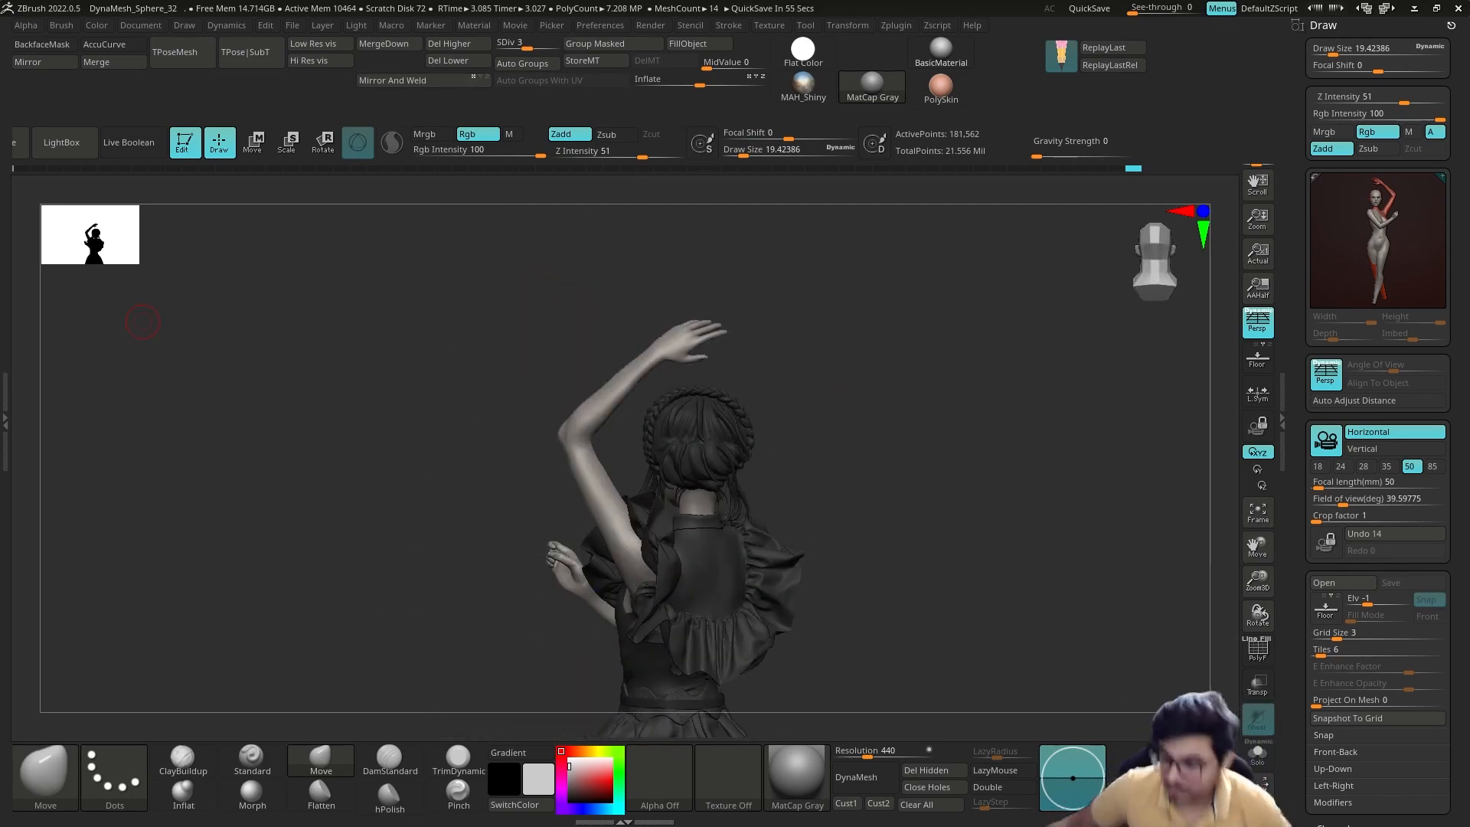
# Lower the body to subdivision level 1 and reshape the forearm and wrist of the lower arm with the Move brush.
pyautogui.hotkey('shift', 'd')
pyautogui.hotkey('shift', 'd')
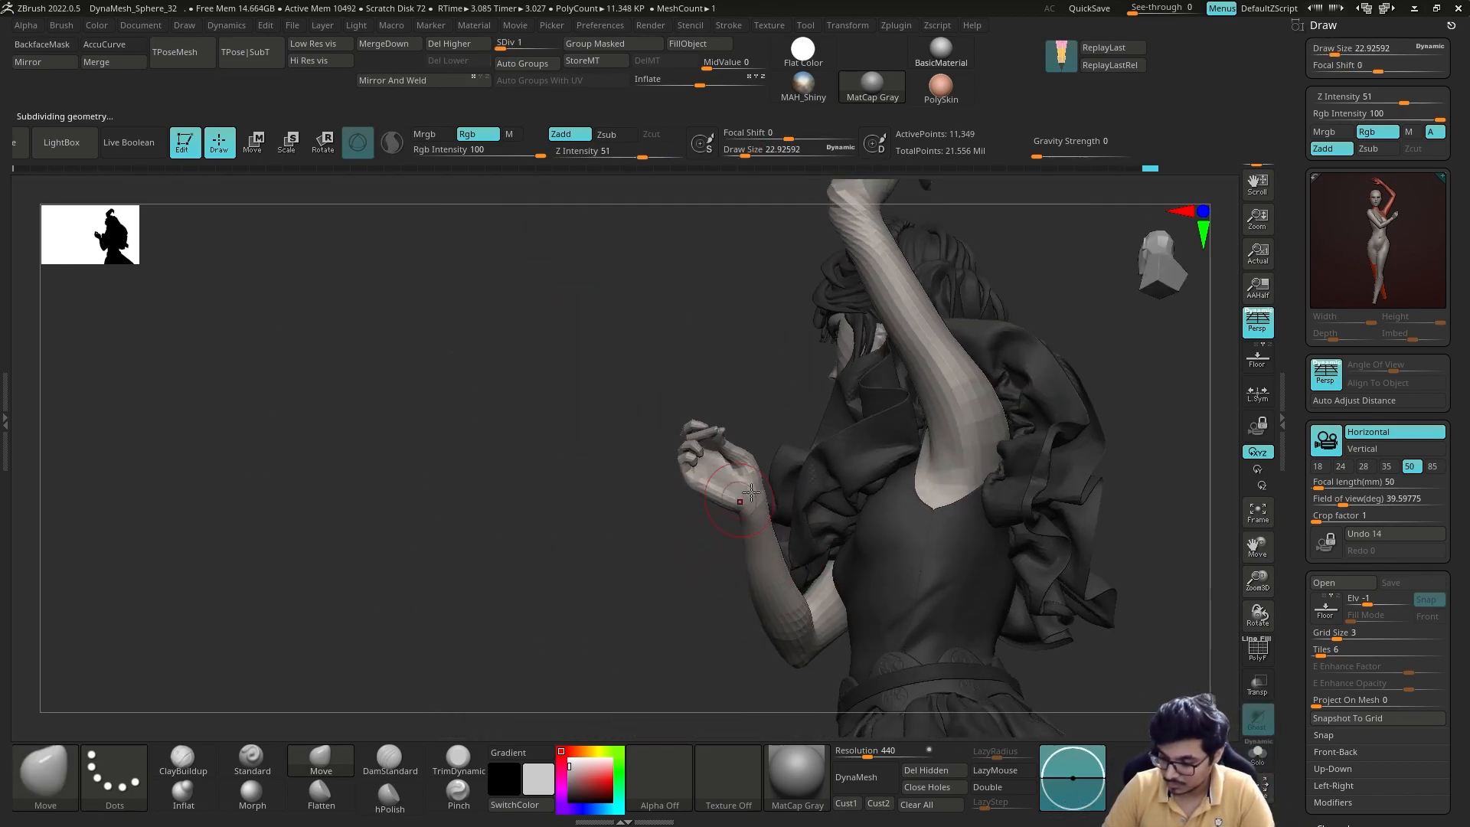
pyautogui.keyDown('shift'); pyautogui.moveTo(722, 525); pyautogui.dragTo(815, 528); pyautogui.keyUp('shift')
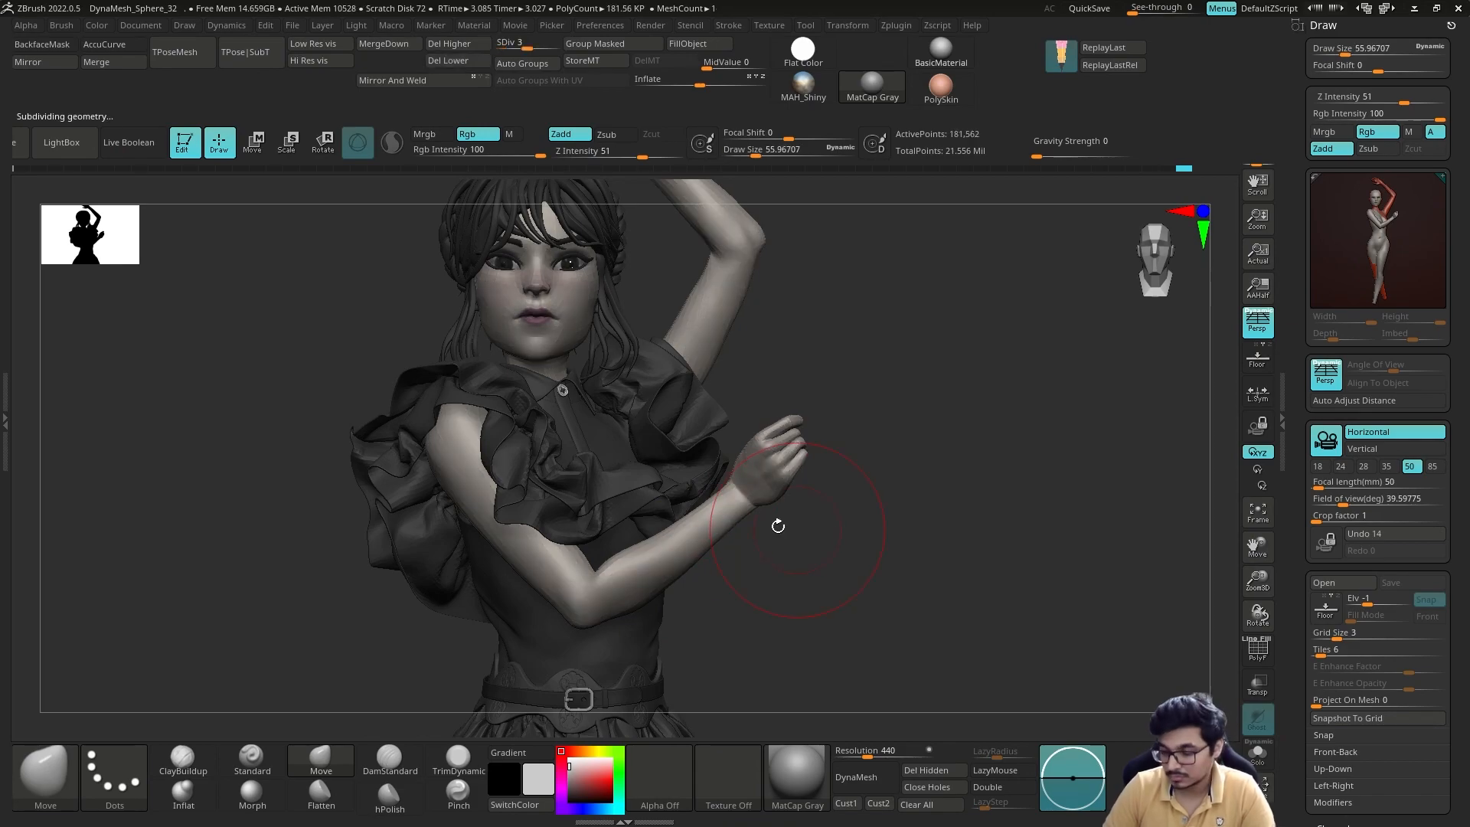
pyautogui.moveTo(750, 459); pyautogui.dragTo(643, 552)
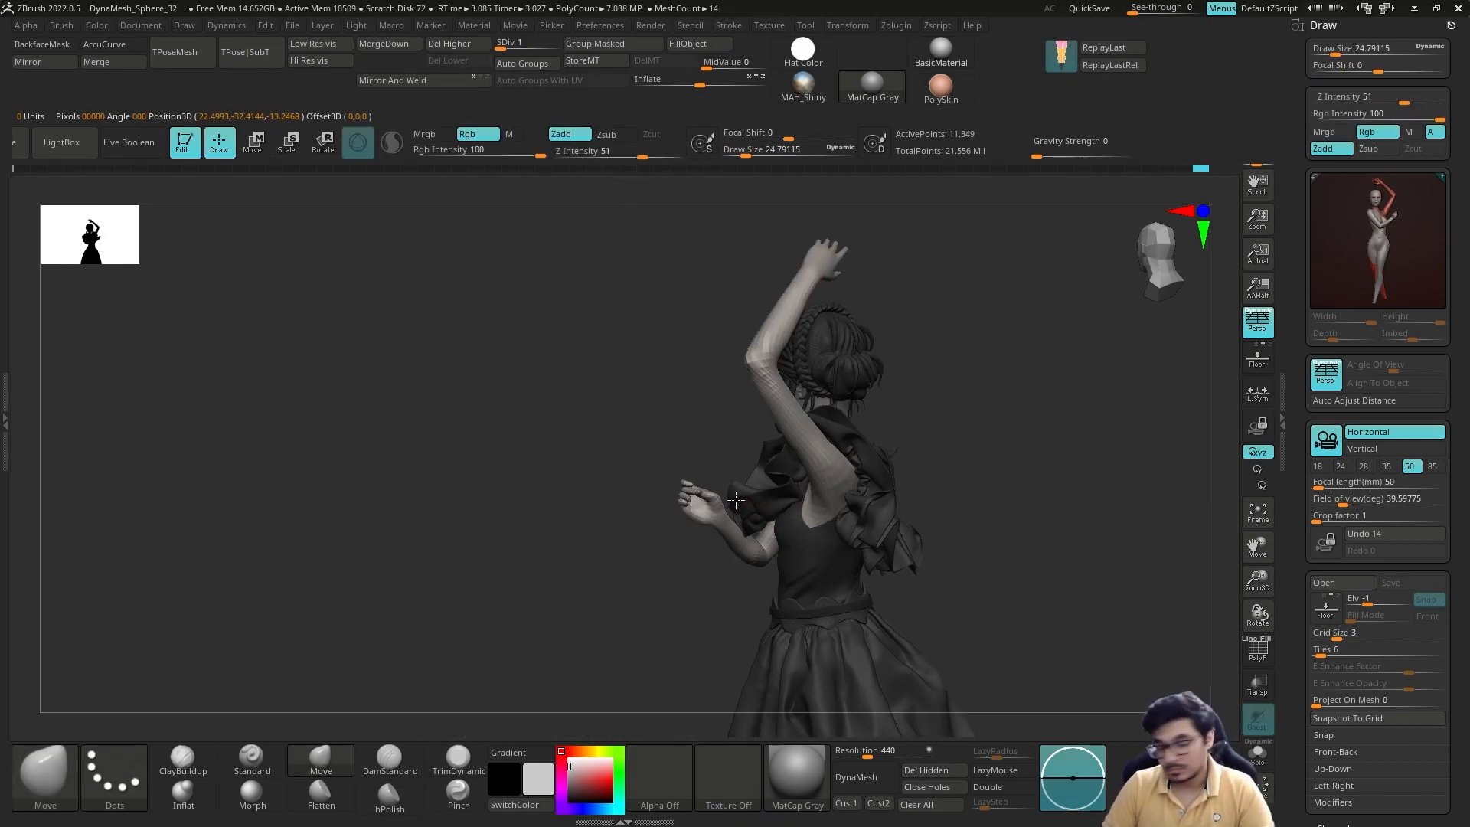
pyautogui.keyDown('alt'); pyautogui.moveTo(956, 453); pyautogui.dragTo(911, 528); pyautogui.keyUp('alt')
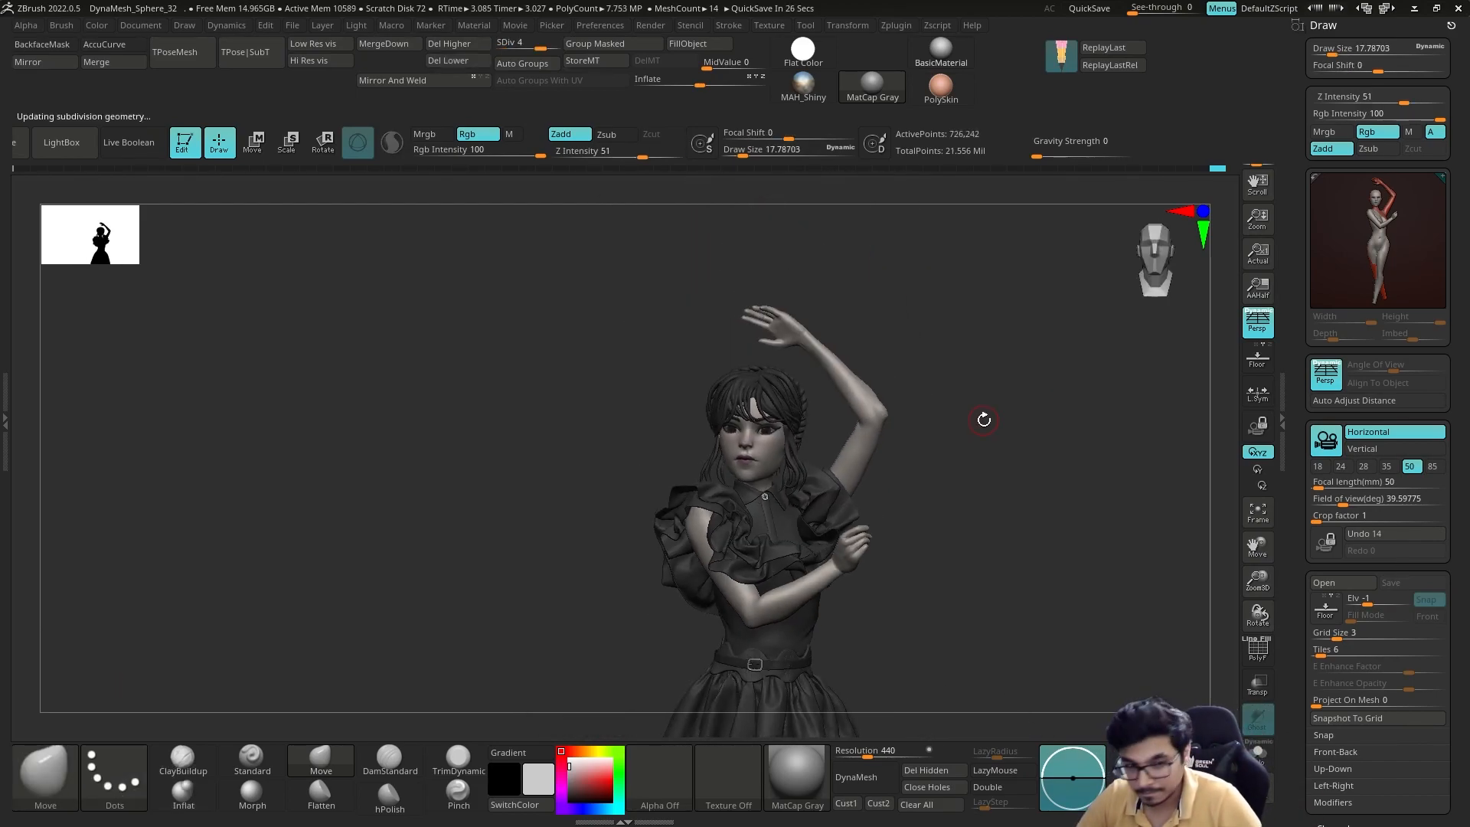
# Smooth the raised arm at subdivision level 2 and adjust the lower arm's wrist with the Move brush at level 3.
pyautogui.moveTo(985, 417); pyautogui.dragTo(945, 399)
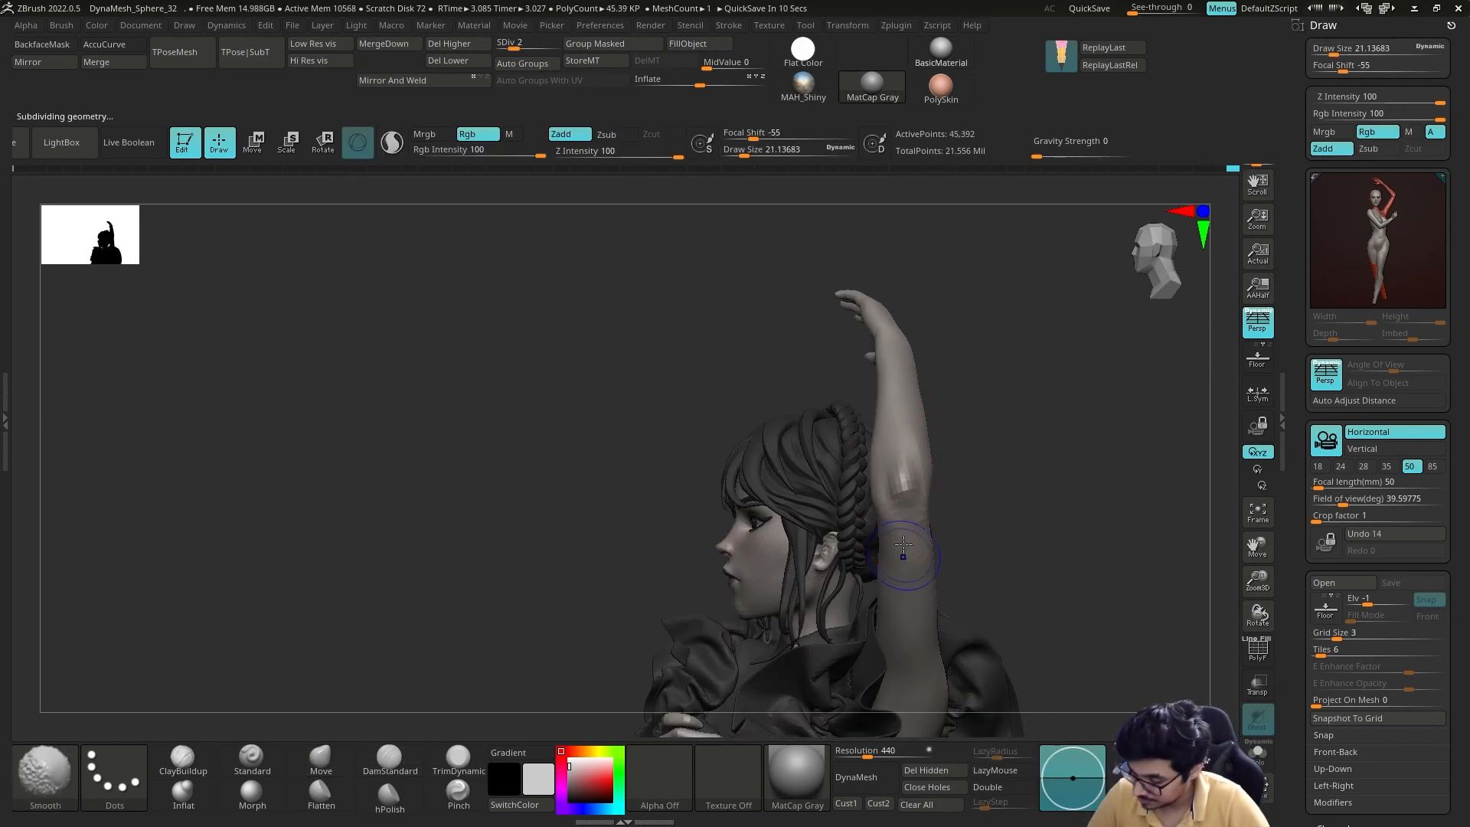
pyautogui.moveTo(919, 449); pyautogui.dragTo(988, 446)
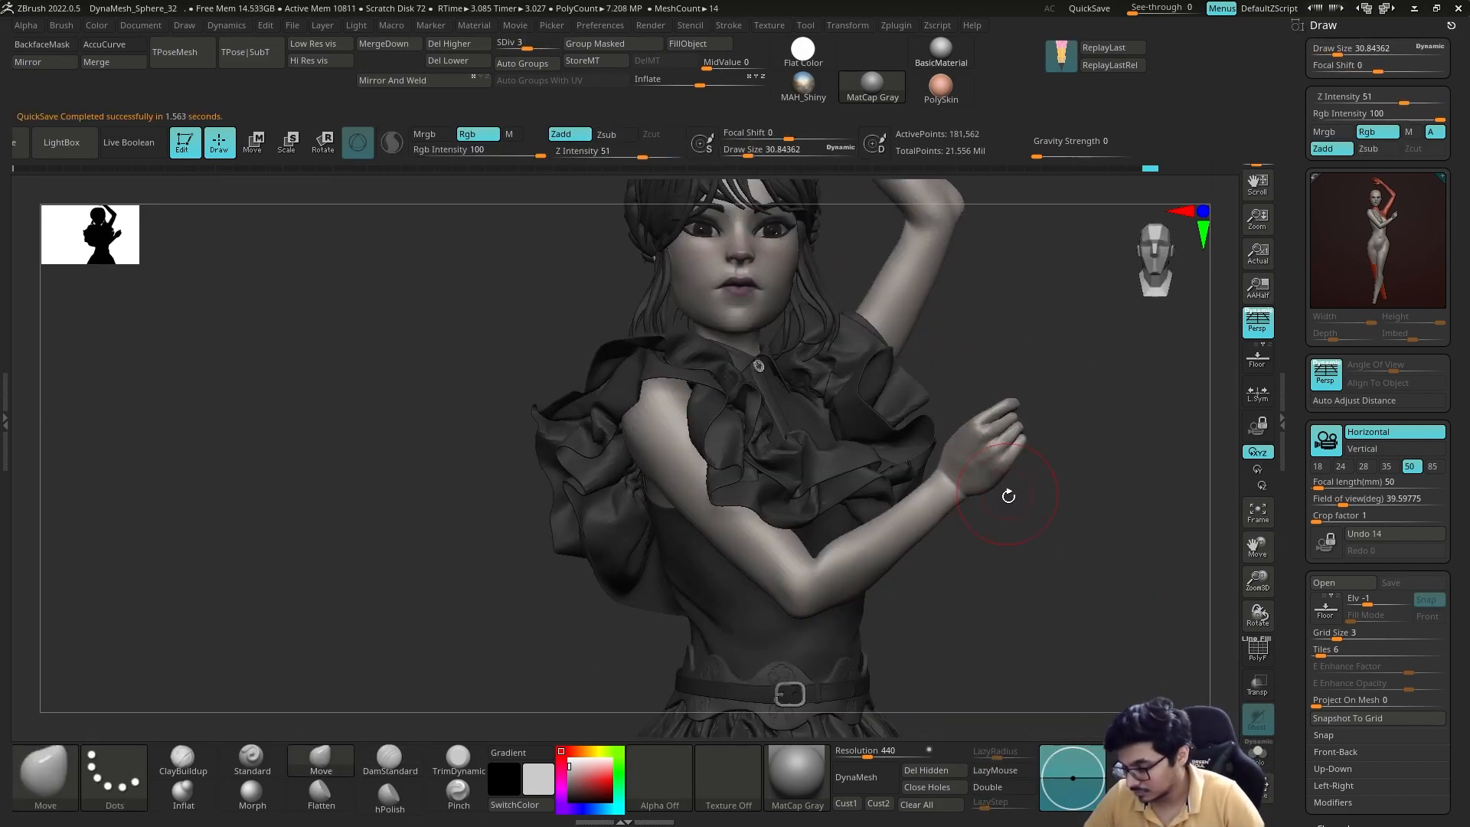
pyautogui.moveTo(997, 490); pyautogui.dragTo(940, 440)
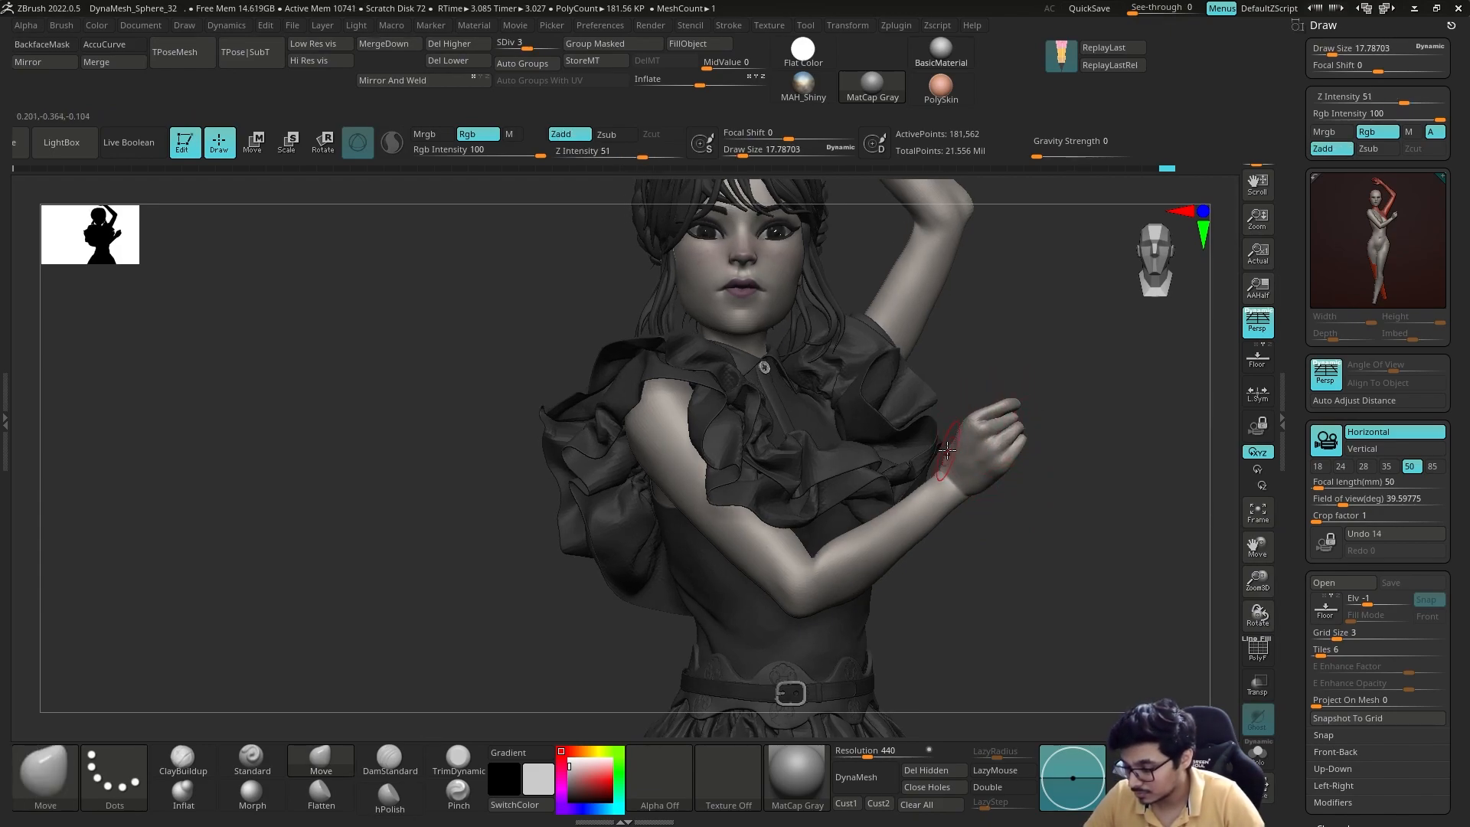
pyautogui.moveTo(1026, 398); pyautogui.dragTo(1065, 406)
pyautogui.moveTo(948, 435); pyautogui.dragTo(957, 429)
pyautogui.moveTo(1064, 429)
pyautogui.mouseDown()
pyautogui.moveTo(1030, 422)
pyautogui.moveTo(1034, 521)
pyautogui.moveTo(1051, 450)
pyautogui.moveTo(1028, 556)
pyautogui.moveTo(1149, 633)
pyautogui.moveTo(1079, 490)
pyautogui.mouseUp()
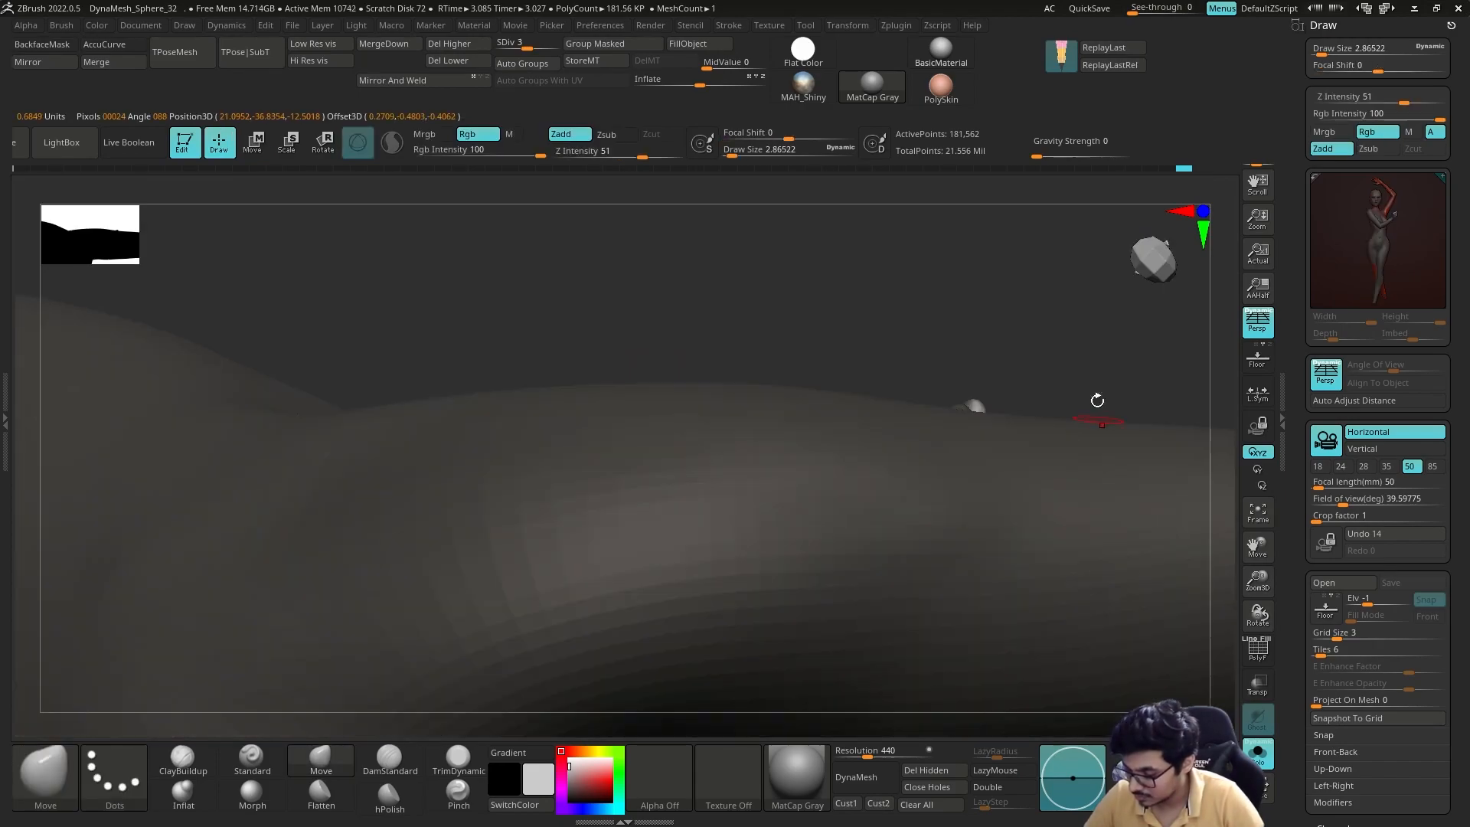
# Mask part of the body and use the polygroup display to isolate the arms.
pyautogui.press('w')
pyautogui.keyDown('ctrl'); pyautogui.click(973, 601); pyautogui.keyUp('ctrl')
pyautogui.moveTo(1091, 563)
pyautogui.keyDown('ctrl'); pyautogui.mouseDown()
pyautogui.moveTo(1105, 571)
pyautogui.moveTo(766, 574)
pyautogui.moveTo(641, 614)
pyautogui.moveTo(674, 589)
pyautogui.mouseUp(); pyautogui.keyUp('ctrl')
pyautogui.press('q')
pyautogui.hotkey('shift', 'f')
pyautogui.keyDown('ctrl'); pyautogui.keyDown('shift'); pyautogui.click(1010, 540); pyautogui.keyUp('shift'); pyautogui.keyUp('ctrl')
pyautogui.hotkey('shift', 'f')
# Raise the arms to subdivision level 4 and sculpt and smooth the lower hand's knuckles with DamStandard and ClayBuildup.
pyautogui.press('d')
pyautogui.press('b')
pyautogui.press('d')
pyautogui.press('s')
pyautogui.press('b')
pyautogui.press('c')
pyautogui.press('b')
pyautogui.keyDown('ctrl'); pyautogui.keyDown('shift'); pyautogui.click(1087, 559); pyautogui.keyUp('shift'); pyautogui.keyUp('ctrl')
pyautogui.moveTo(1087, 559); pyautogui.dragTo(1066, 511)
pyautogui.moveTo(1033, 449); pyautogui.dragTo(614, 623)
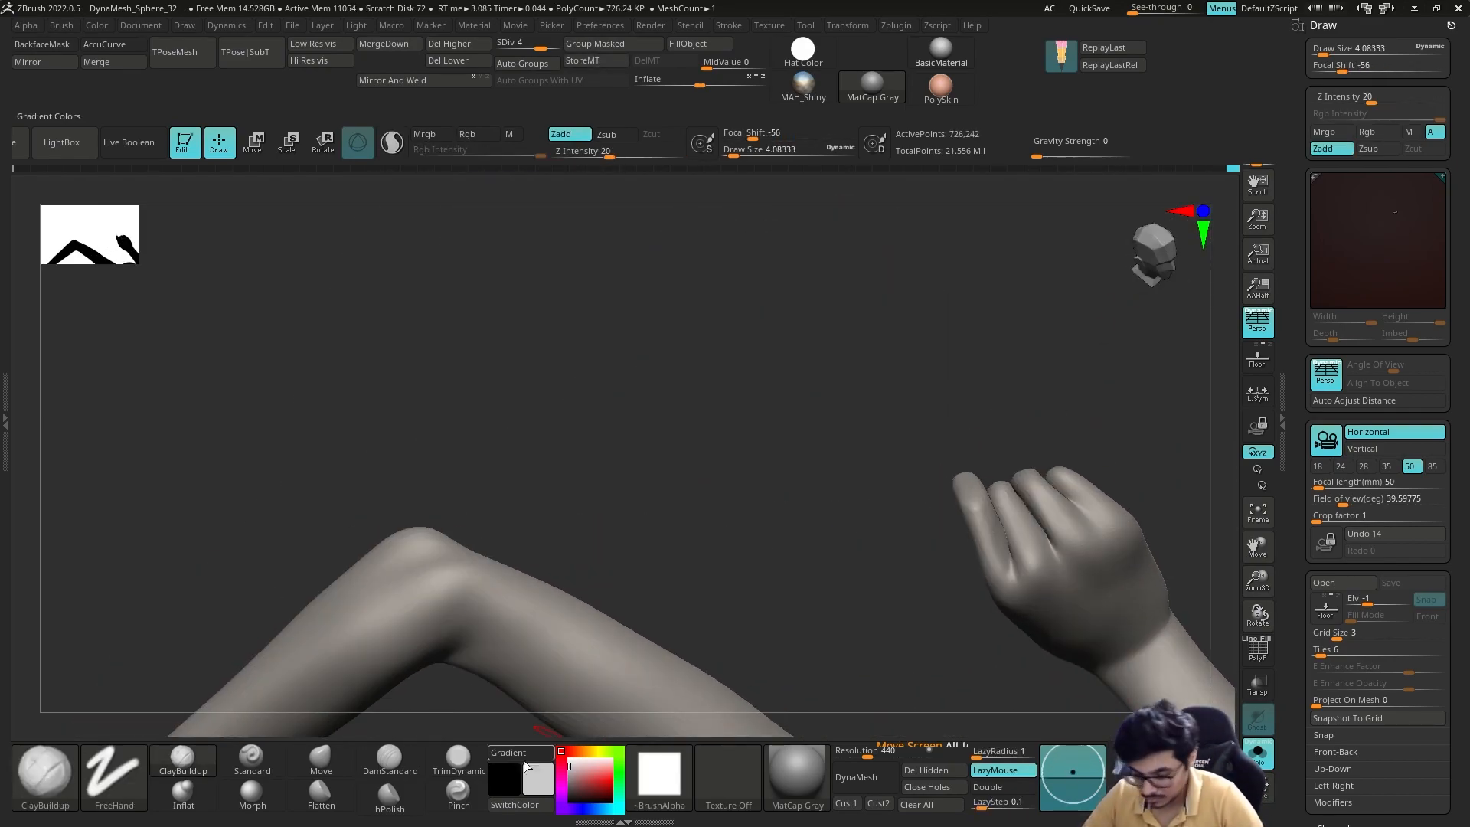
pyautogui.keyDown('shift'); pyautogui.moveTo(962, 497); pyautogui.dragTo(971, 536); pyautogui.keyUp('shift')
pyautogui.moveTo(1087, 459)
pyautogui.mouseDown()
pyautogui.moveTo(912, 480)
pyautogui.moveTo(778, 594)
pyautogui.mouseUp()
pyautogui.moveTo(903, 490)
pyautogui.mouseDown()
pyautogui.moveTo(949, 428)
pyautogui.moveTo(950, 451)
pyautogui.mouseUp()
pyautogui.moveTo(934, 429)
pyautogui.mouseDown()
pyautogui.moveTo(679, 509)
pyautogui.moveTo(804, 403)
pyautogui.mouseUp()
# Adjust the curled index finger and thumb of the lower hand with the Move Topological brush.
pyautogui.press('b')
pyautogui.press('m')
pyautogui.press('v')
pyautogui.press('t')
pyautogui.press('s')
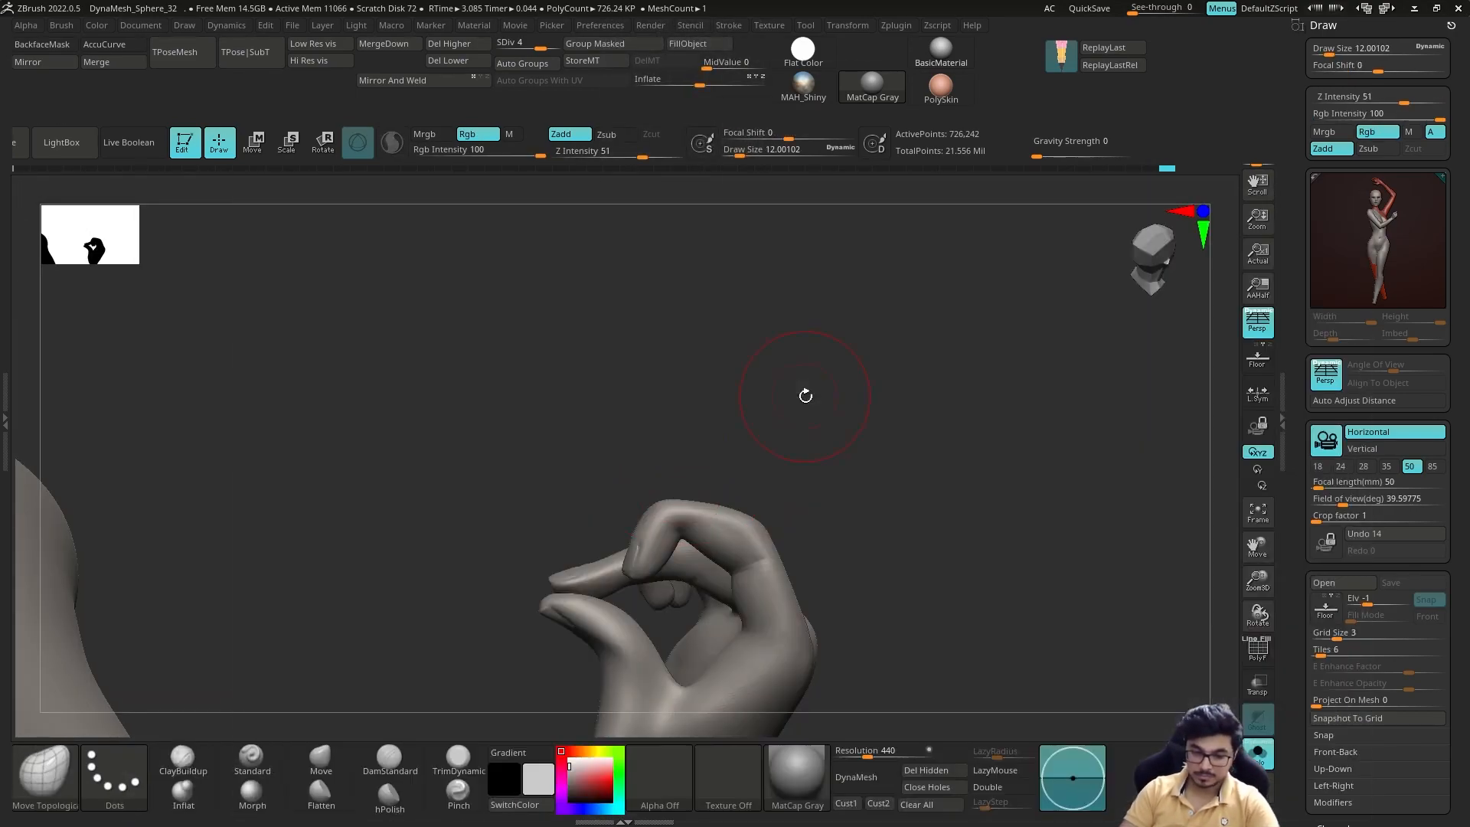
pyautogui.keyDown('ctrl'); pyautogui.moveTo(770, 533); pyautogui.dragTo(749, 590, button='right'); pyautogui.keyUp('ctrl')
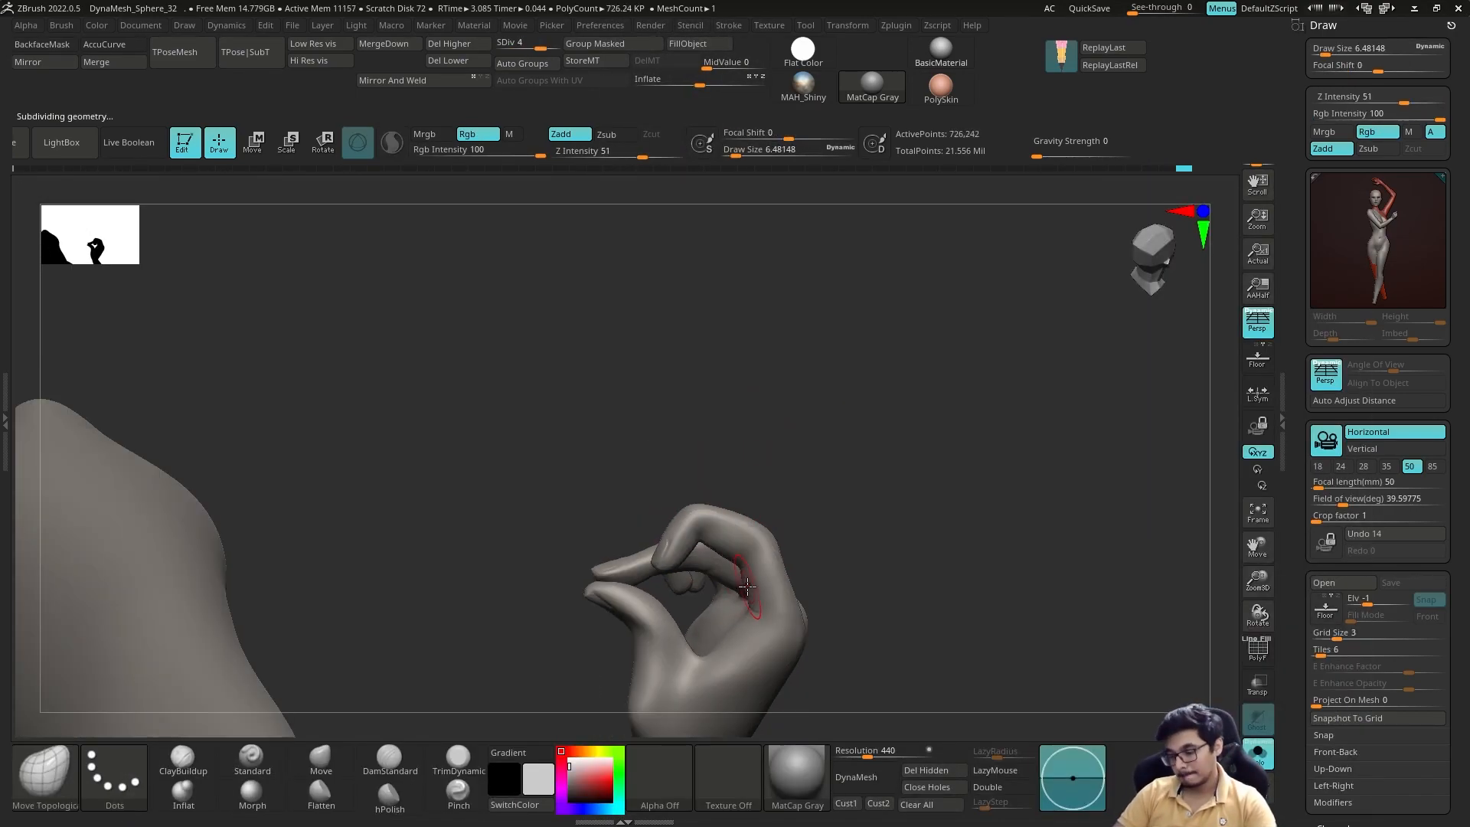
pyautogui.moveTo(704, 544); pyautogui.dragTo(669, 599, button='right')
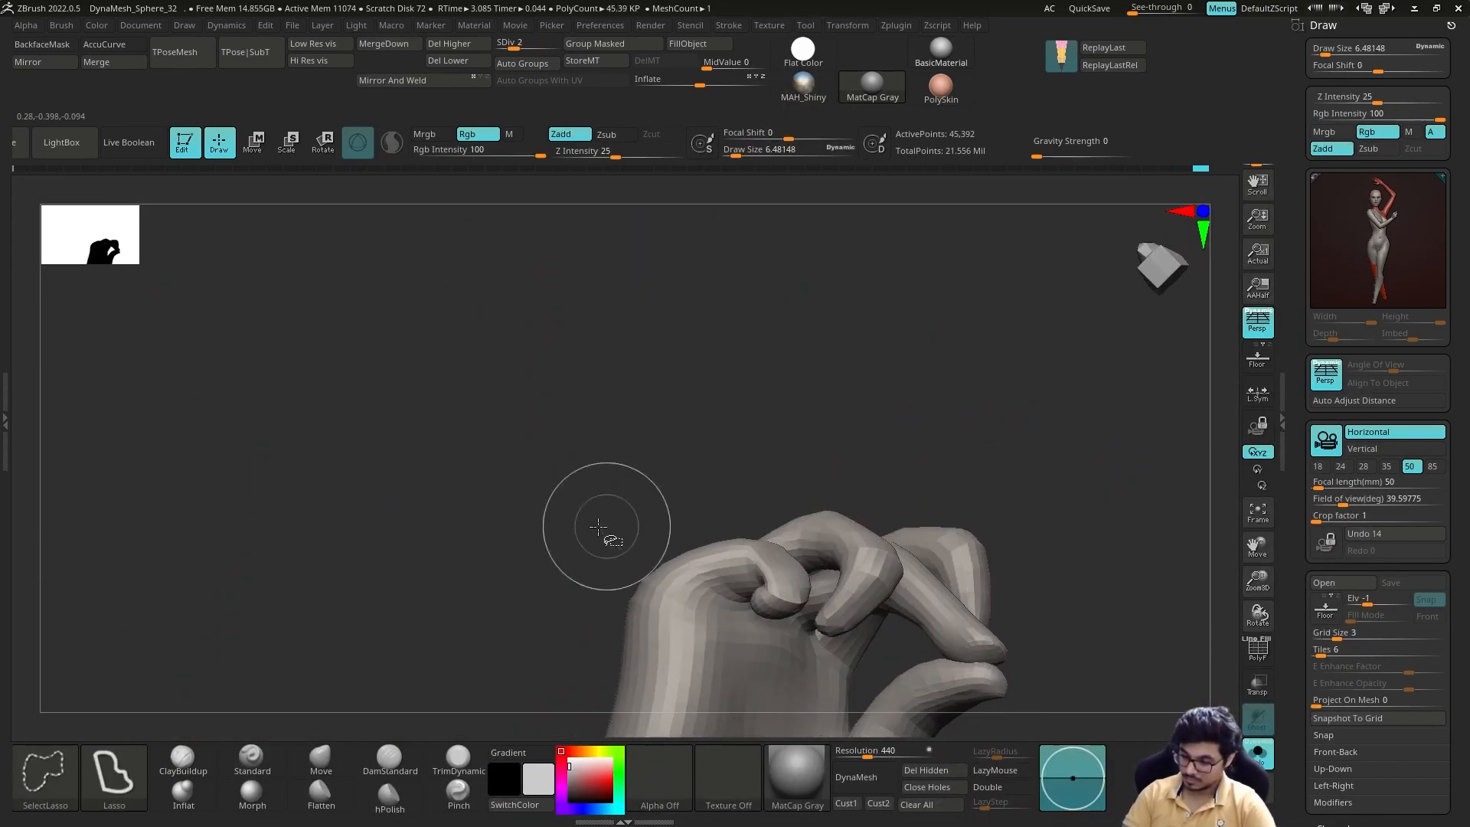
# Isolate the hand with a lasso selection, raise it to subdivision level 4, and reshape the fingers with the Move Topological brush.
pyautogui.moveTo(605, 525)
pyautogui.mouseDown()
pyautogui.moveTo(893, 246)
pyautogui.moveTo(842, 459)
pyautogui.moveTo(769, 565)
pyautogui.moveTo(728, 383)
pyautogui.moveTo(567, 367)
pyautogui.mouseUp()
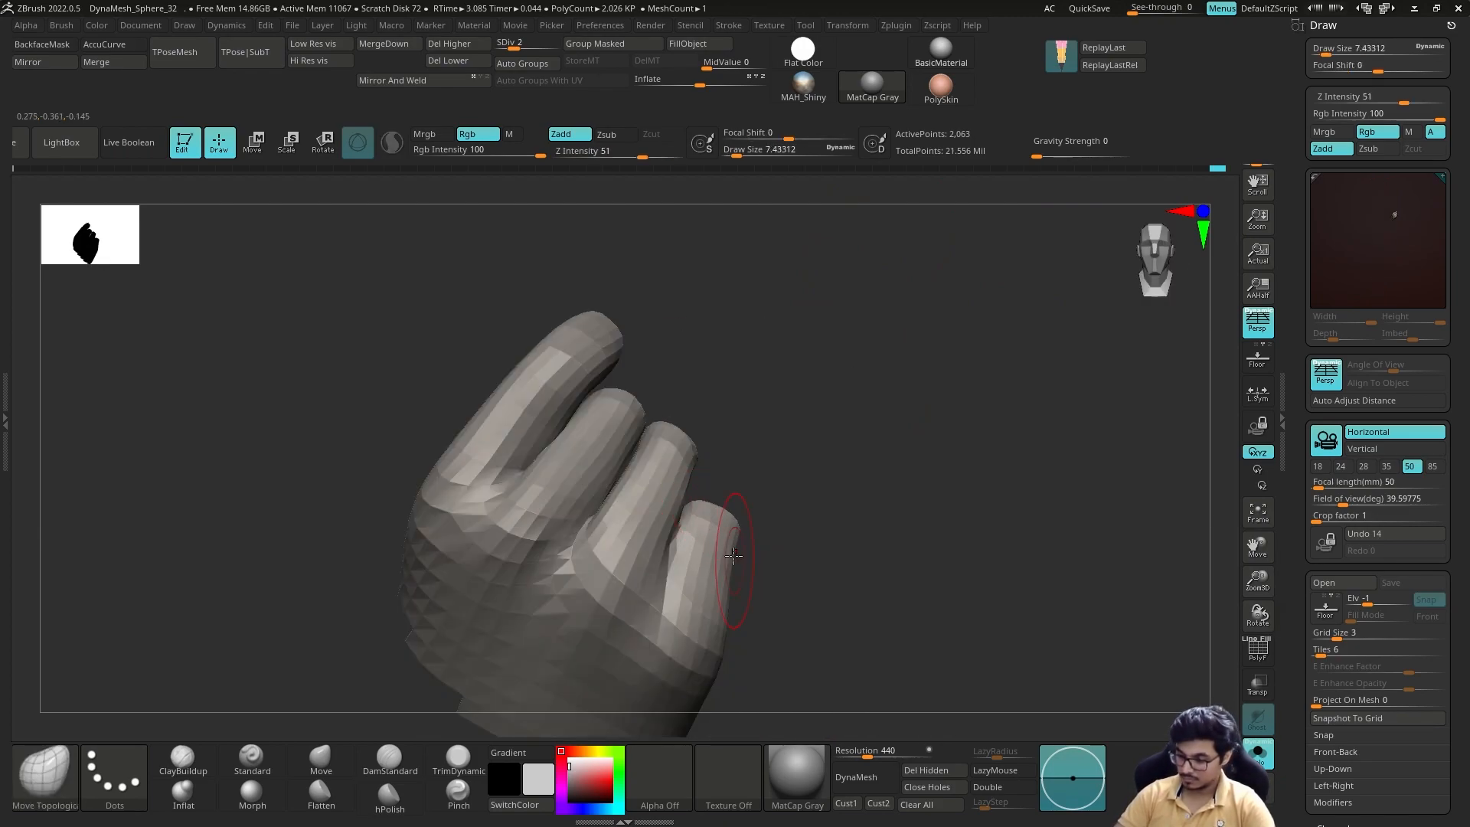
pyautogui.press('d')
pyautogui.press('d')
pyautogui.moveTo(778, 476)
pyautogui.mouseDown()
pyautogui.moveTo(774, 512)
pyautogui.moveTo(856, 534)
pyautogui.mouseUp()
pyautogui.press('b')
pyautogui.press('m')
pyautogui.press('t')
pyautogui.moveTo(676, 653)
pyautogui.mouseDown()
pyautogui.moveTo(771, 640)
pyautogui.moveTo(792, 576)
pyautogui.mouseUp()
pyautogui.press('s')
pyautogui.moveTo(792, 576); pyautogui.dragTo(776, 576)
pyautogui.moveTo(842, 528); pyautogui.dragTo(820, 502)
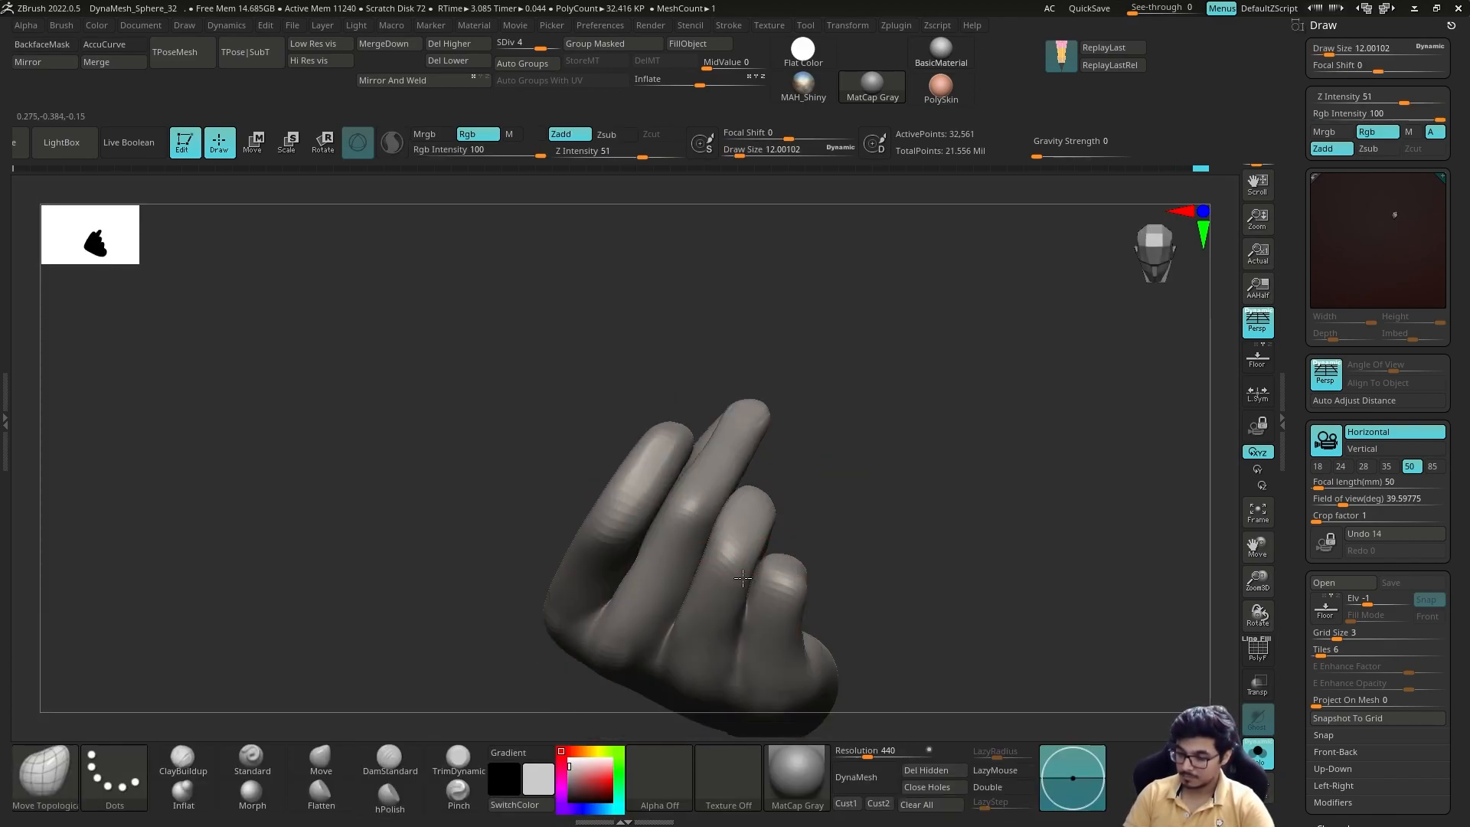
# Show the whole body again and adjust the back of the lower hand with the Move brush.
pyautogui.keyDown('ctrl'); pyautogui.keyDown('shift'); pyautogui.click(909, 587); pyautogui.keyUp('shift'); pyautogui.keyUp('ctrl')
pyautogui.moveTo(909, 587); pyautogui.dragTo(801, 611)
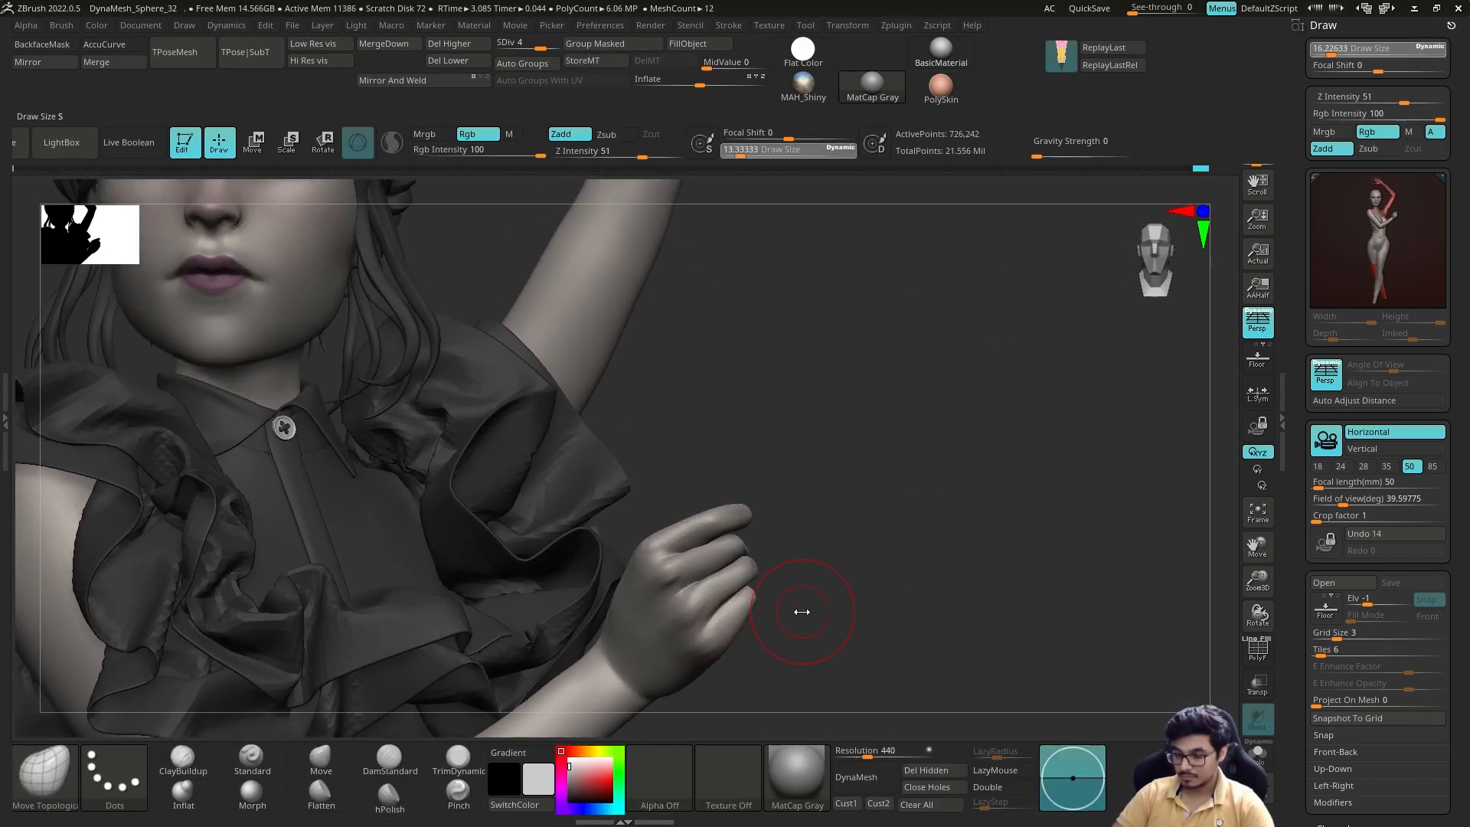
pyautogui.moveTo(773, 552); pyautogui.dragTo(809, 528)
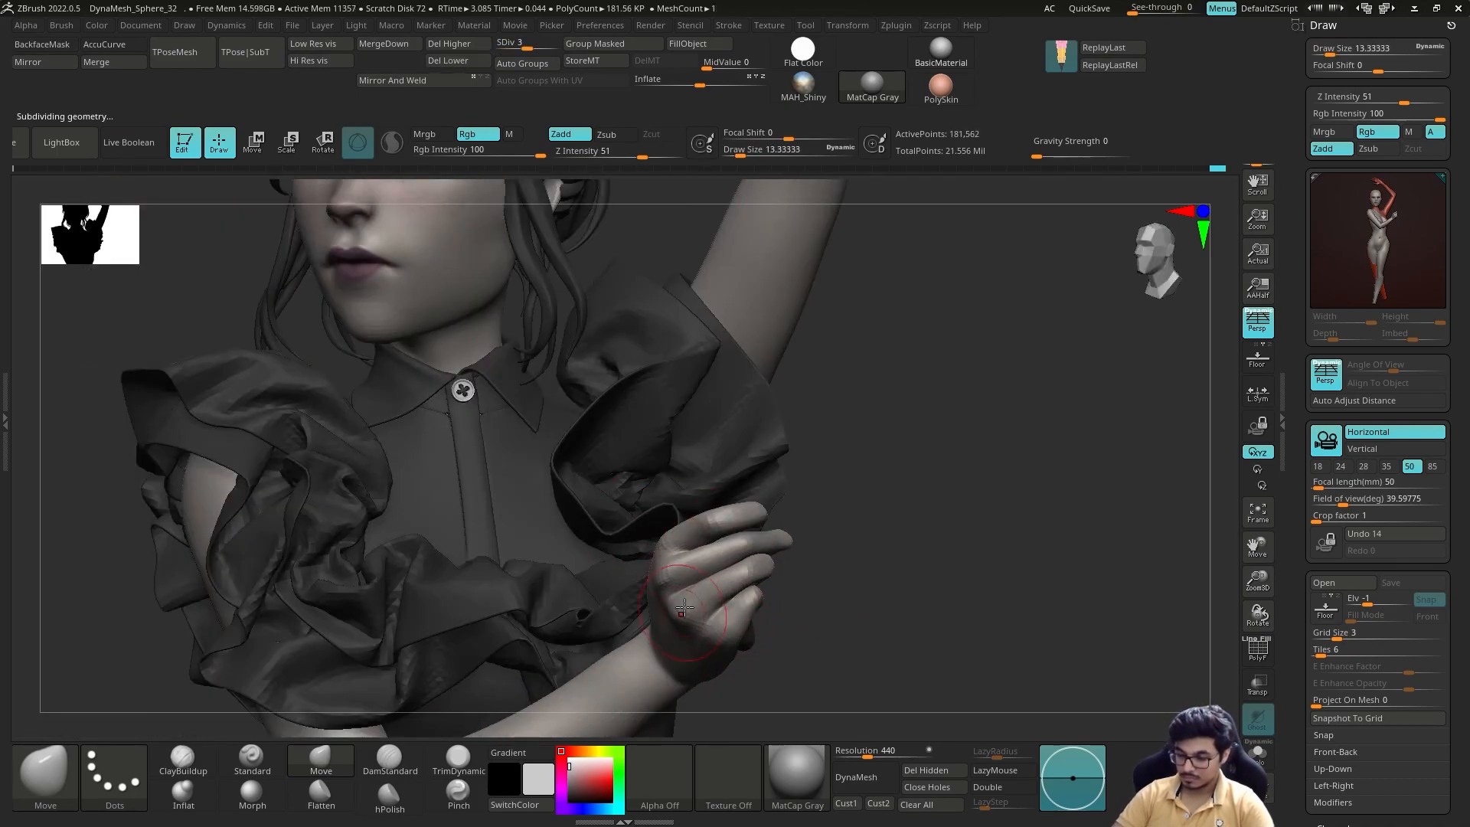
# Compare the hand before and after the recent edits by undoing and redoing them.
pyautogui.hotkey('ctrl', 'z')
pyautogui.hotkey('ctrl', 'z')
pyautogui.hotkey('ctrl', 'z')
pyautogui.hotkey('ctrl', 'shift', 'z')
pyautogui.hotkey('ctrl', 'shift', 'z')
pyautogui.hotkey('ctrl', 'shift', 'z')
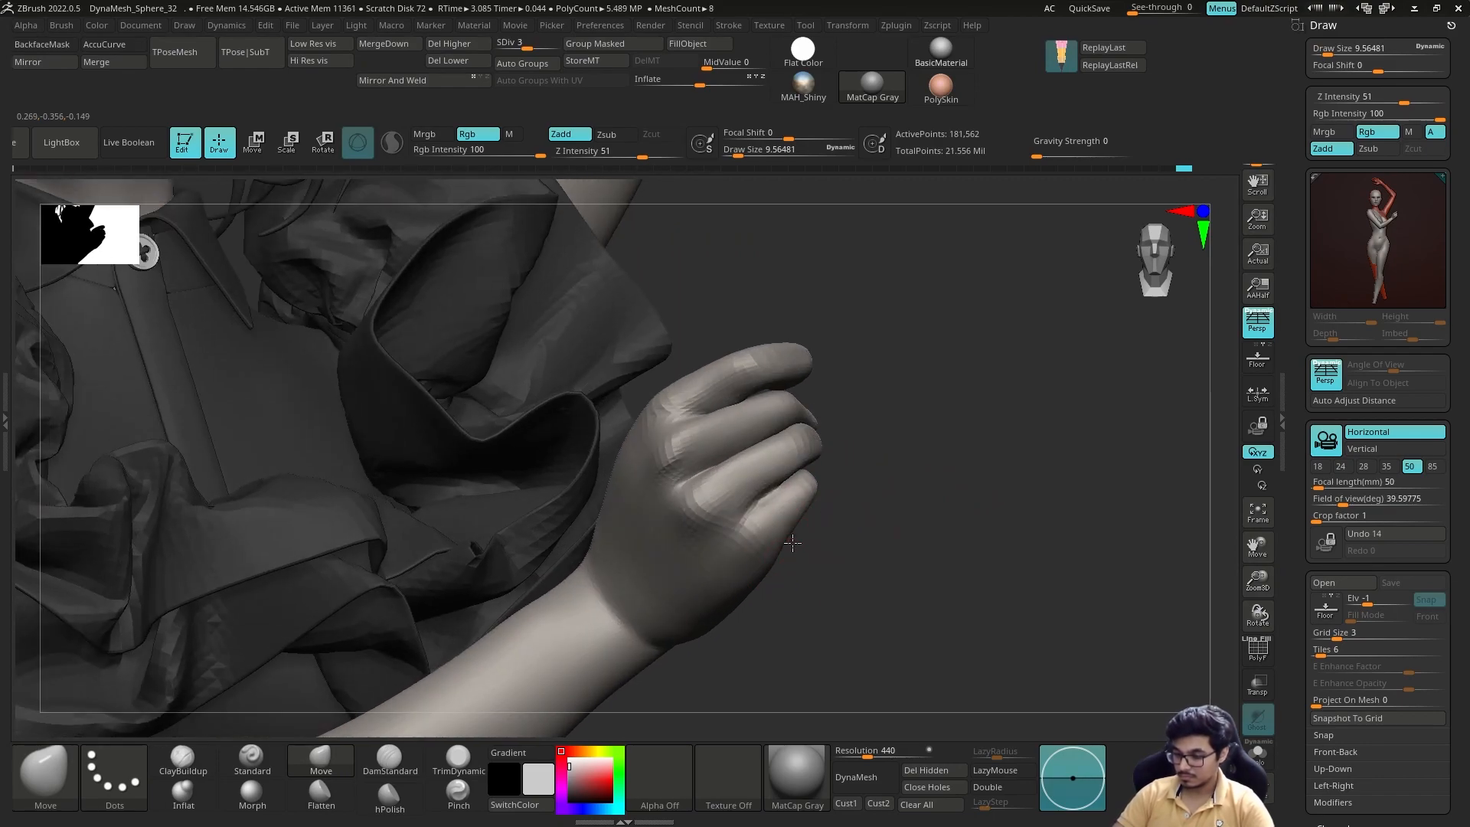
pyautogui.hotkey('ctrl', 'shift', 'z')
pyautogui.hotkey('ctrl', 'shift', 'z')
pyautogui.hotkey('ctrl', 'shift', 'z')
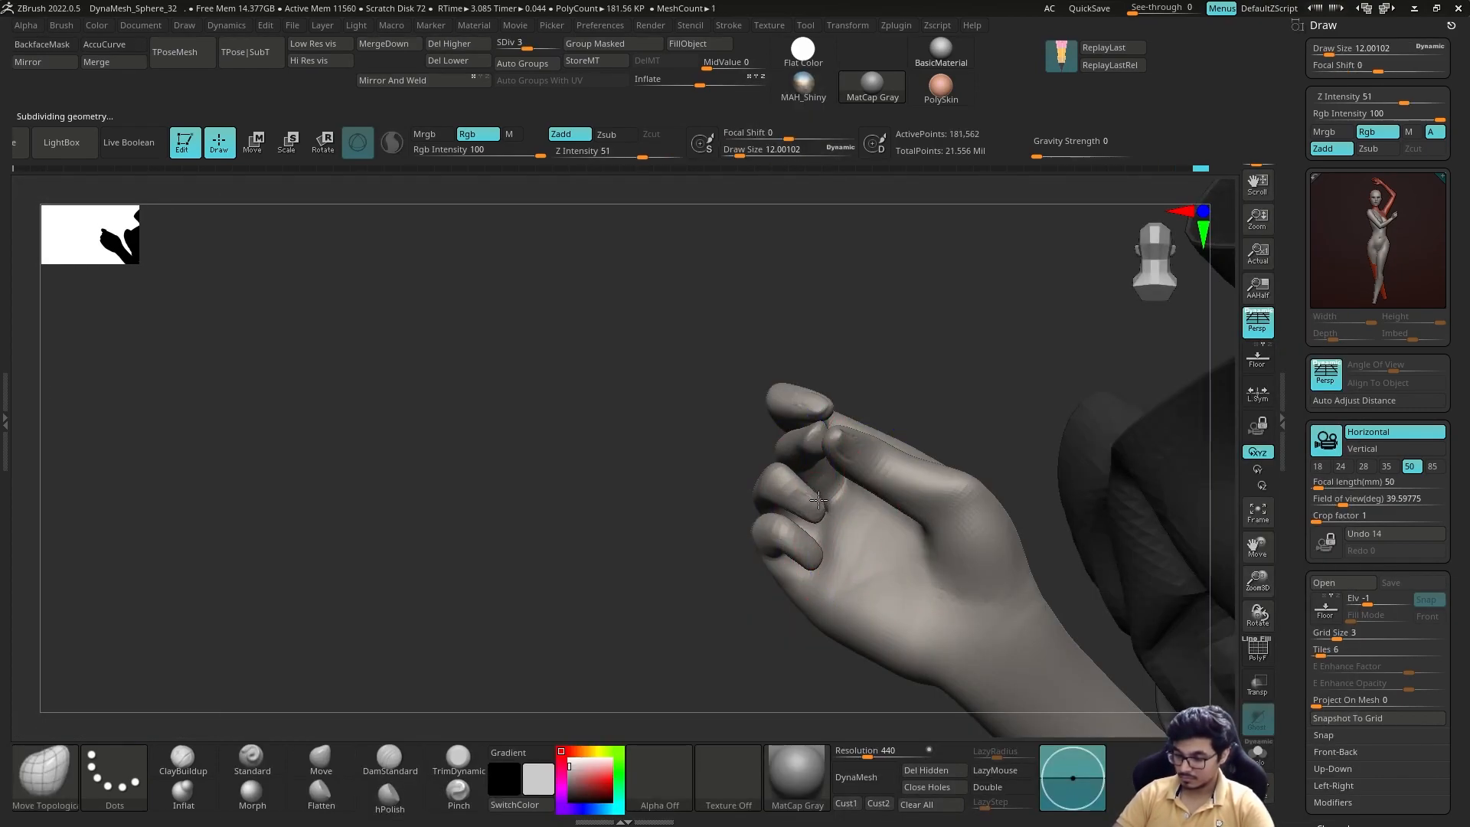
# Raise the body to subdivision level 5 and refine the lower hand's fingers with the Move Topological brush.
pyautogui.press('d')
pyautogui.press('d')
pyautogui.press('w')
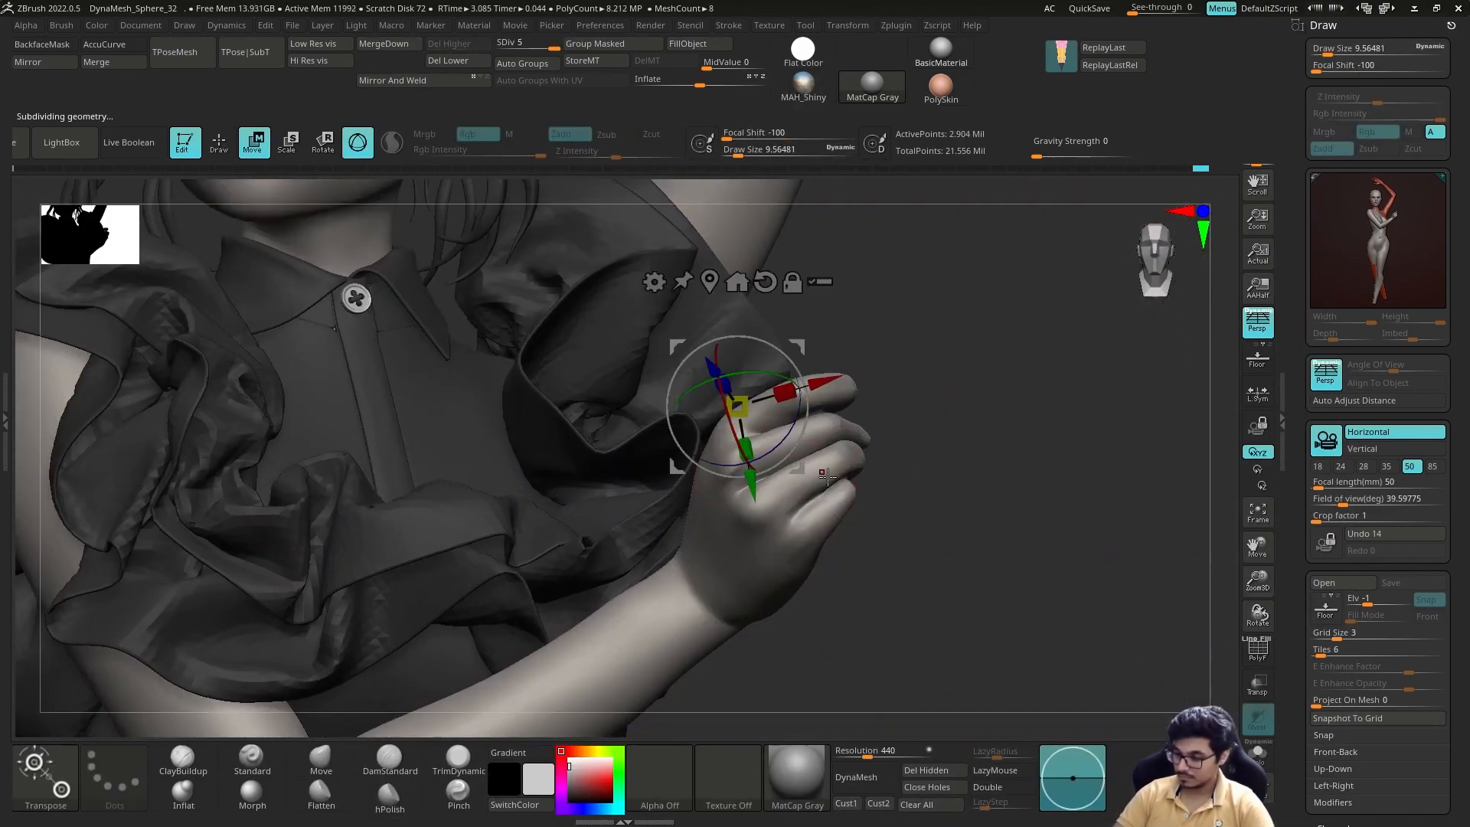
pyautogui.press('q')
pyautogui.moveTo(925, 475); pyautogui.dragTo(893, 466)
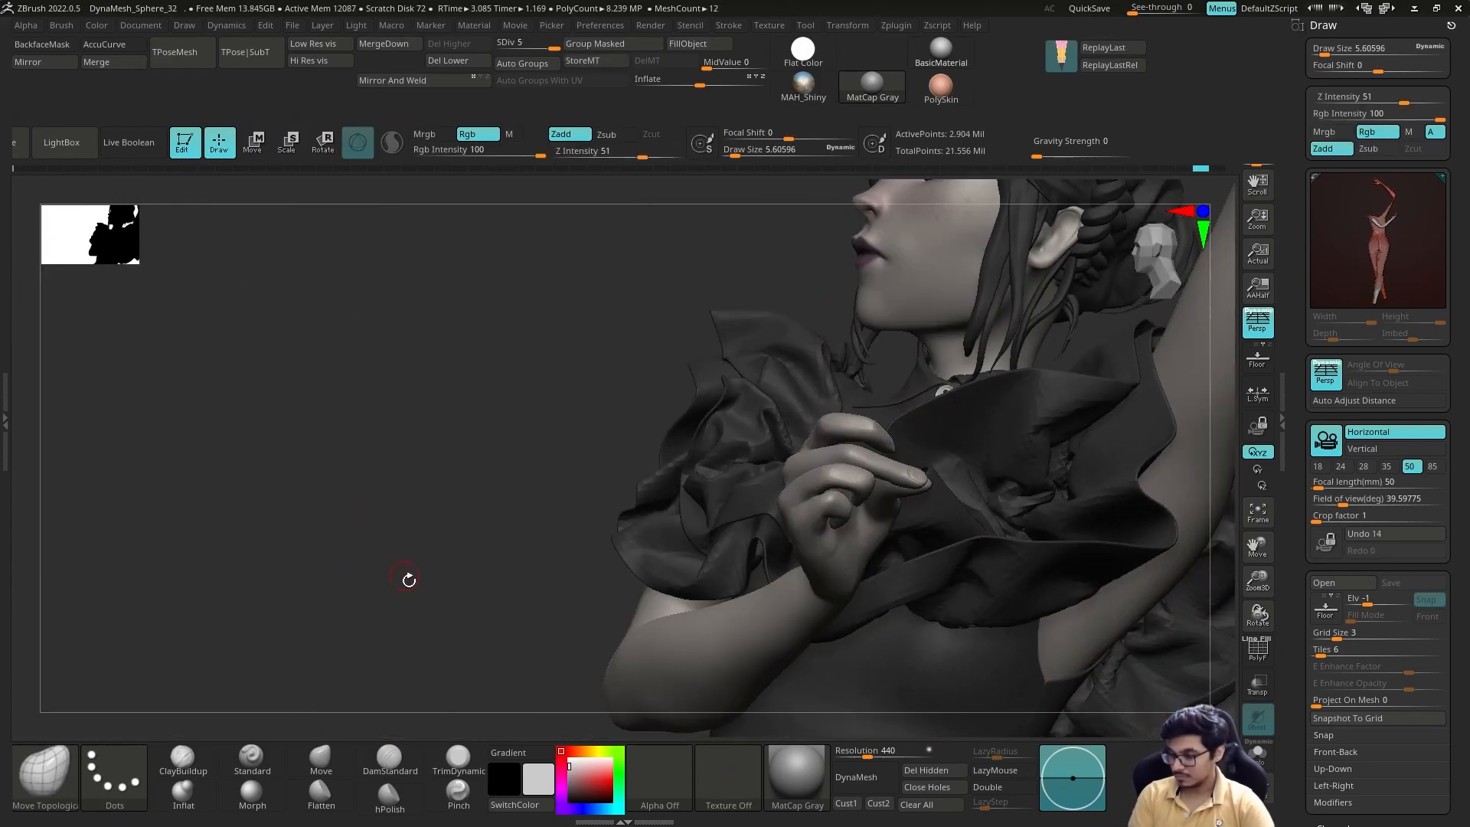
# Lower the body to subdivision level 4, turn the masked finger into its own polygroup, and isolate it.
pyautogui.hotkey('shift', 'd')
pyautogui.hotkey('shift', 'f')
pyautogui.press('w')
pyautogui.hotkey('ctrl', 'w')
pyautogui.press('q')
pyautogui.keyDown('ctrl'); pyautogui.keyDown('shift'); pyautogui.click(840, 485); pyautogui.keyUp('shift'); pyautogui.keyUp('ctrl')
pyautogui.hotkey('shift', 'f')
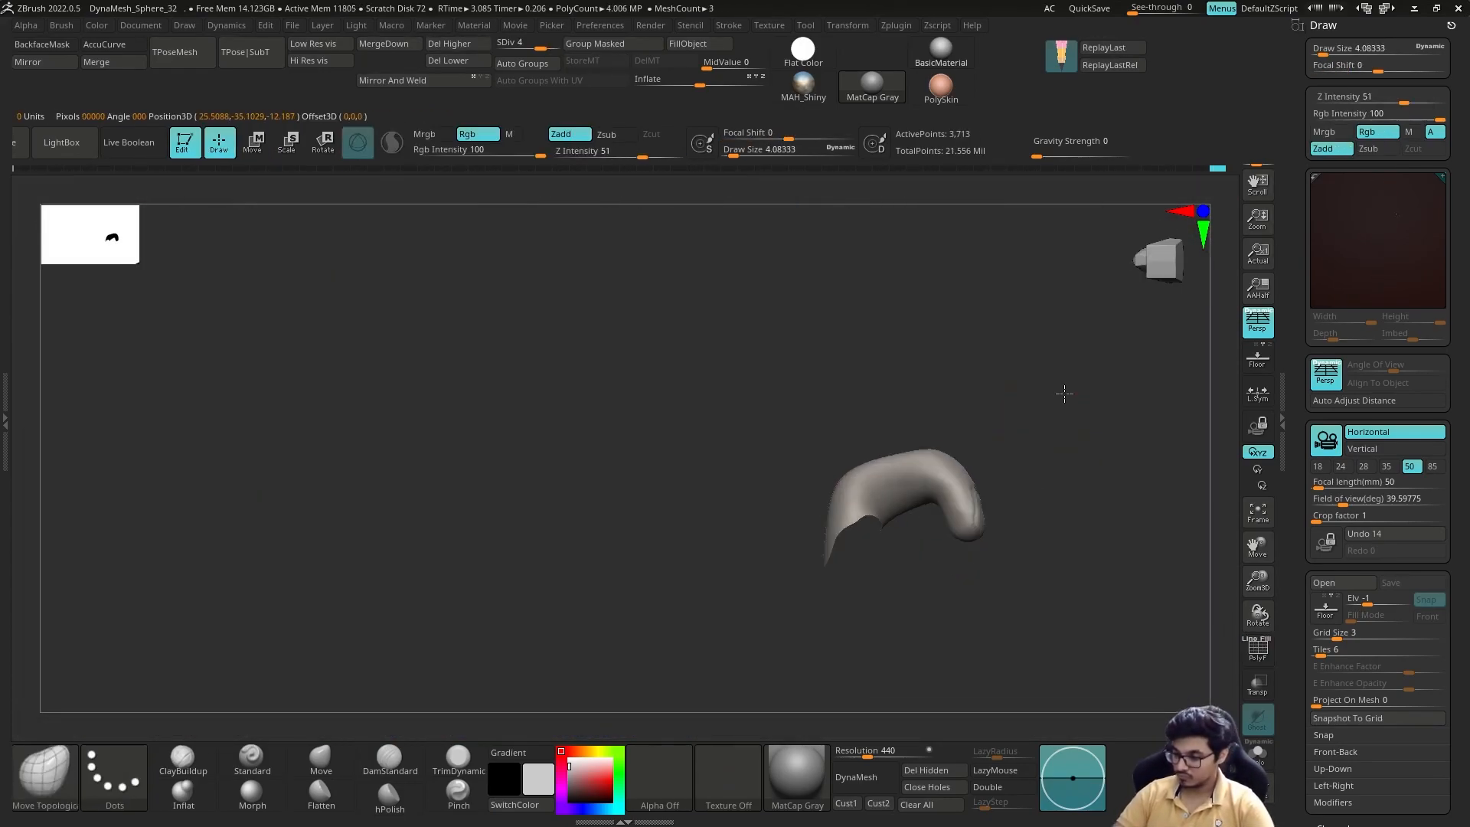
# Build up the isolated finger with ClayBuildup, show the whole body, and adjust the hand with the Move Topological brush.
pyautogui.moveTo(1044, 420); pyautogui.dragTo(1049, 490)
pyautogui.click(182, 760)
pyautogui.keyDown('ctrl'); pyautogui.keyDown('shift'); pyautogui.click(921, 538); pyautogui.keyUp('shift'); pyautogui.keyUp('ctrl')
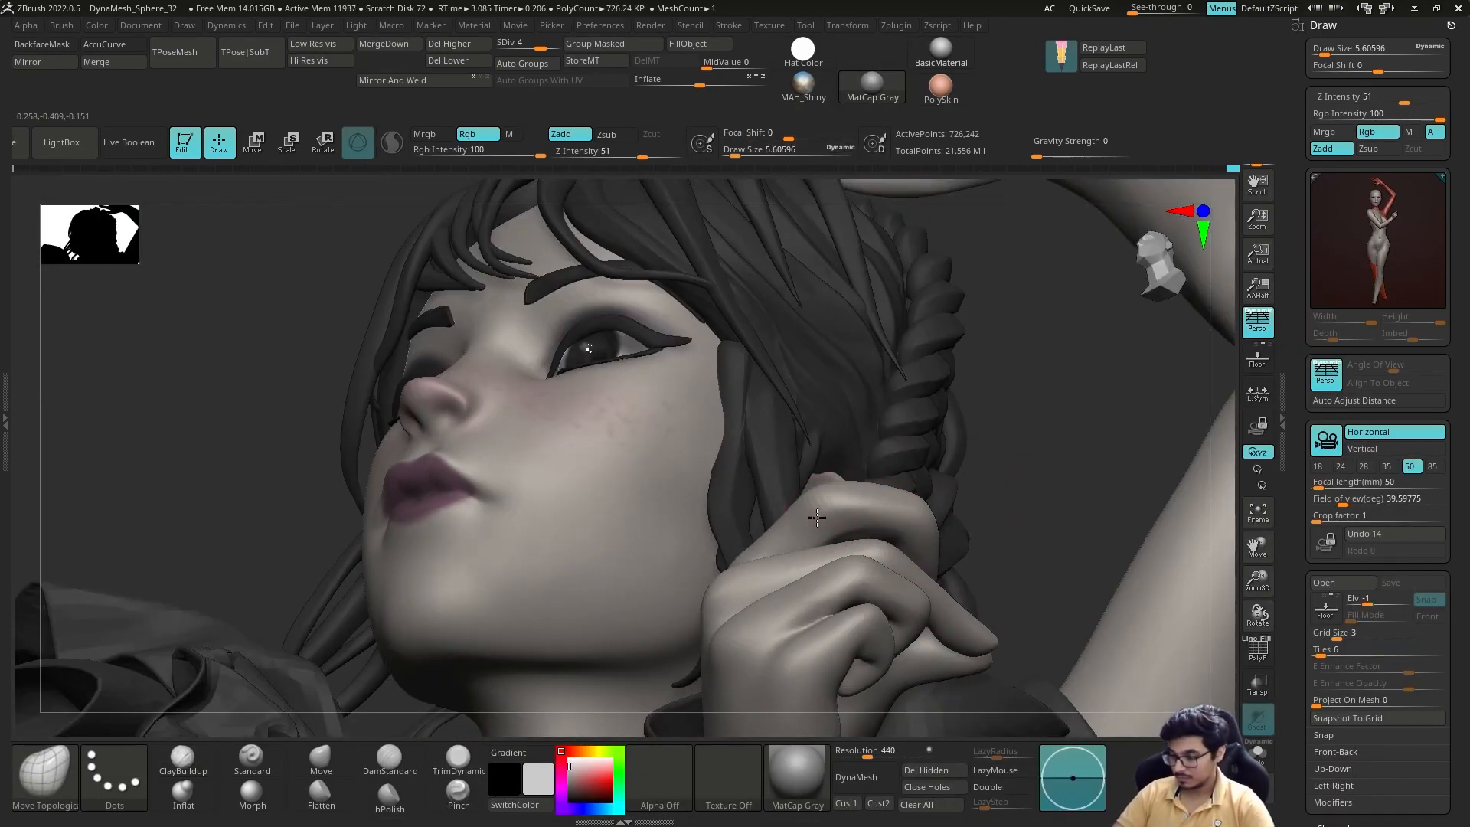
pyautogui.moveTo(959, 478); pyautogui.dragTo(970, 481)
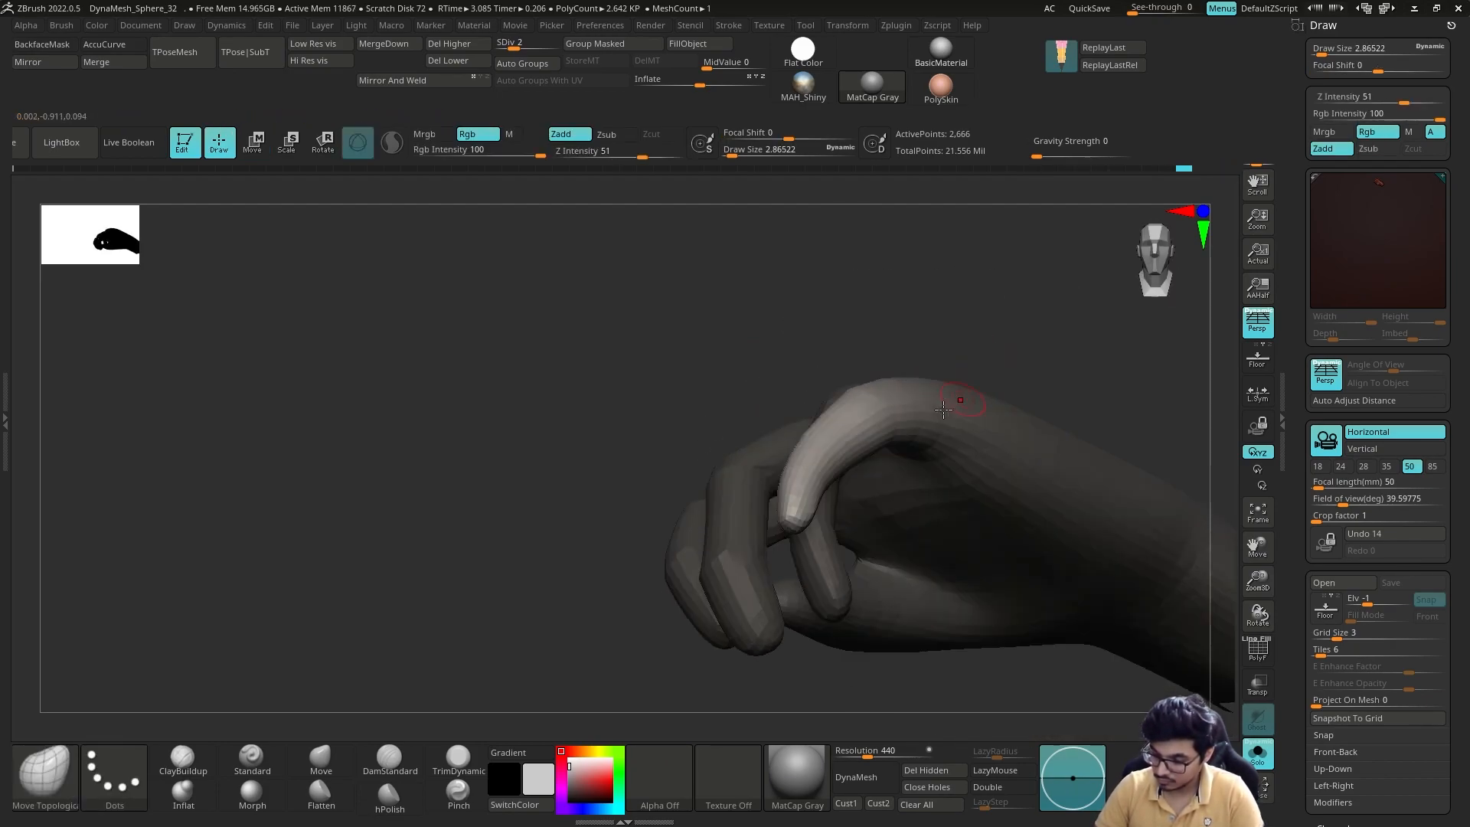
# Mask and adjust the raised hand at subdivision level 2 and smooth its wrist area with a larger brush.
pyautogui.keyDown('ctrl'); pyautogui.moveTo(864, 402); pyautogui.dragTo(835, 404); pyautogui.keyUp('ctrl')
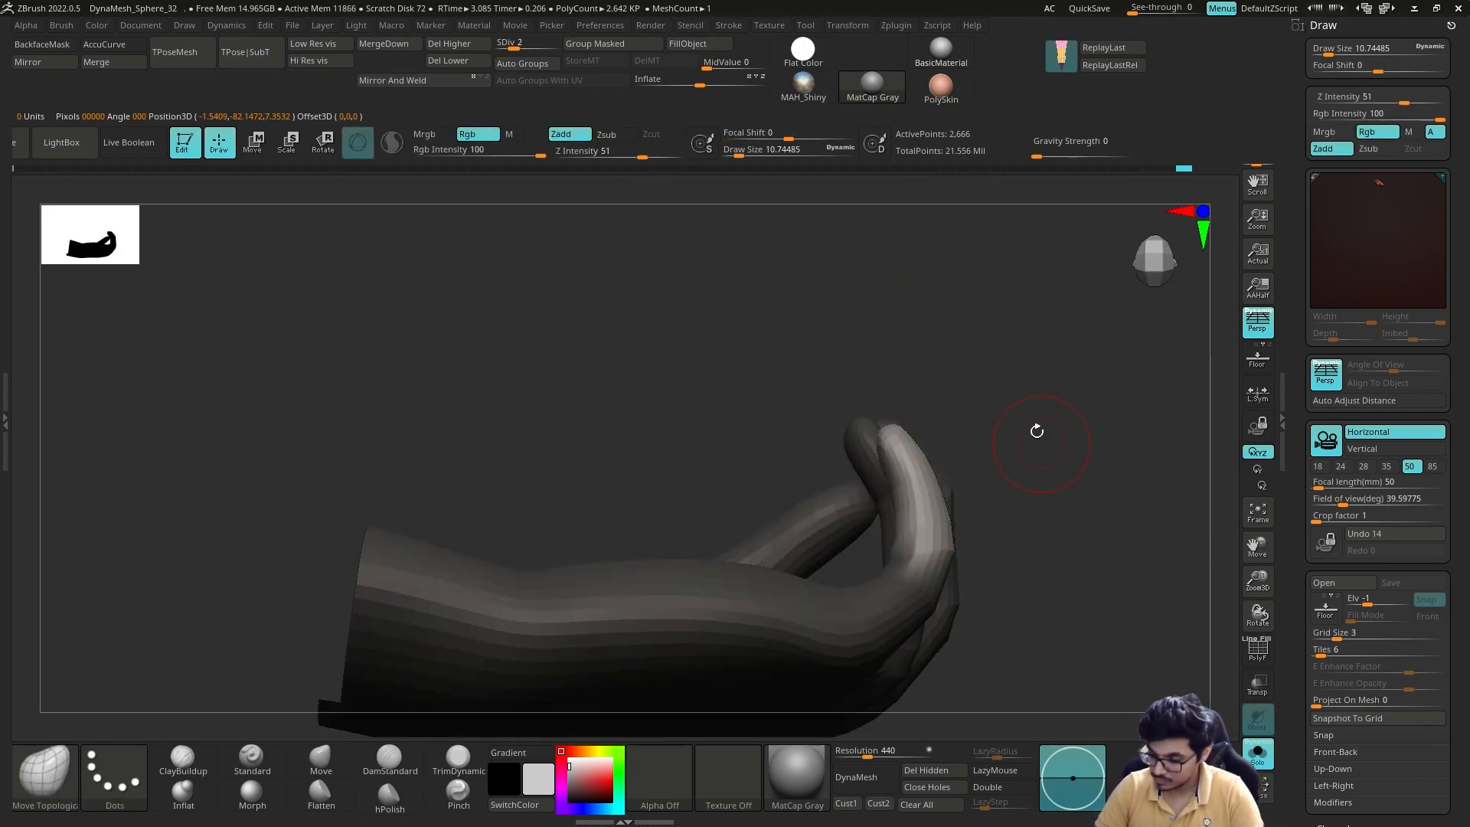
pyautogui.press('ctrl')
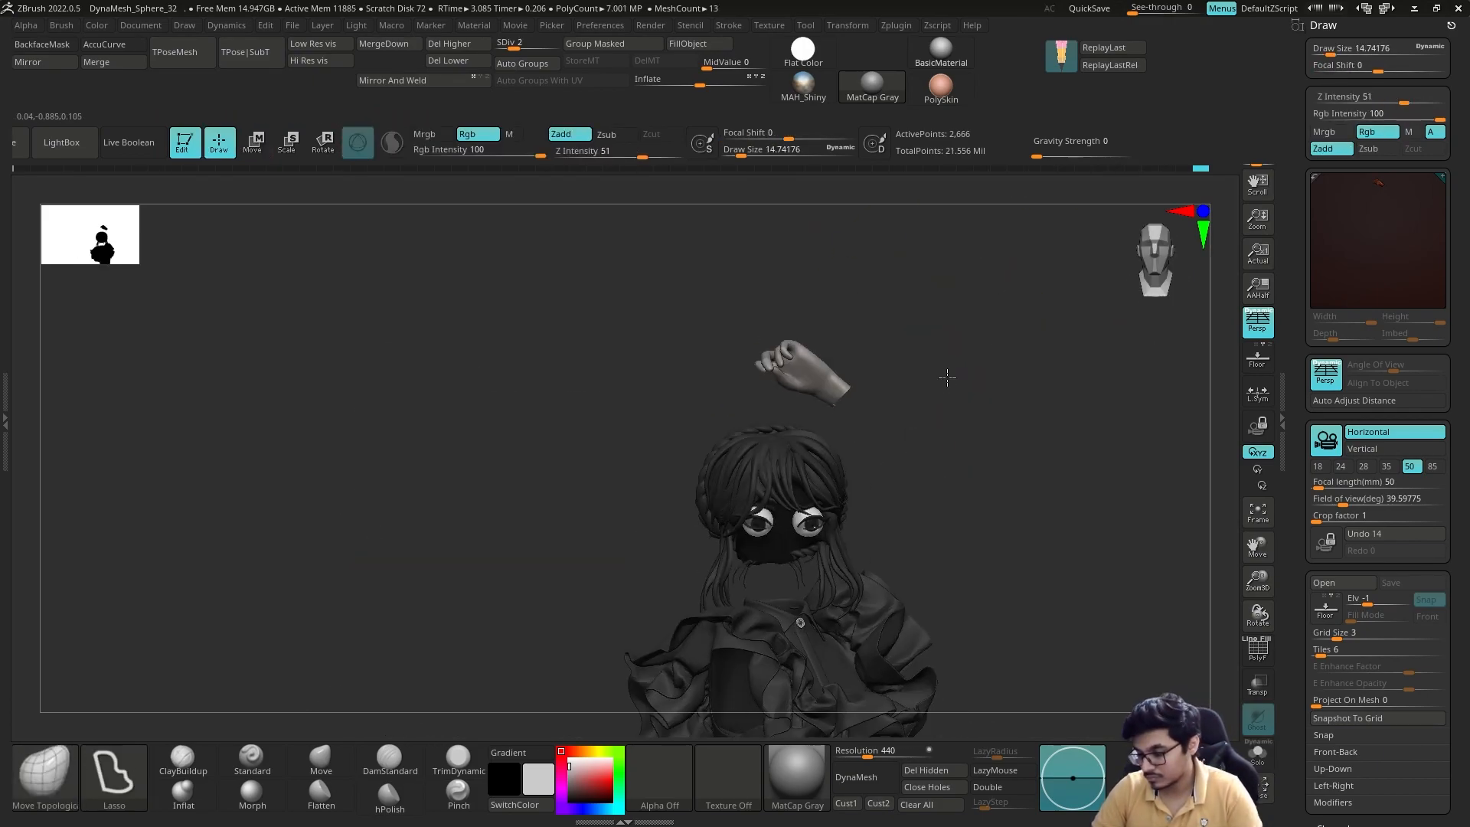
pyautogui.press('s')
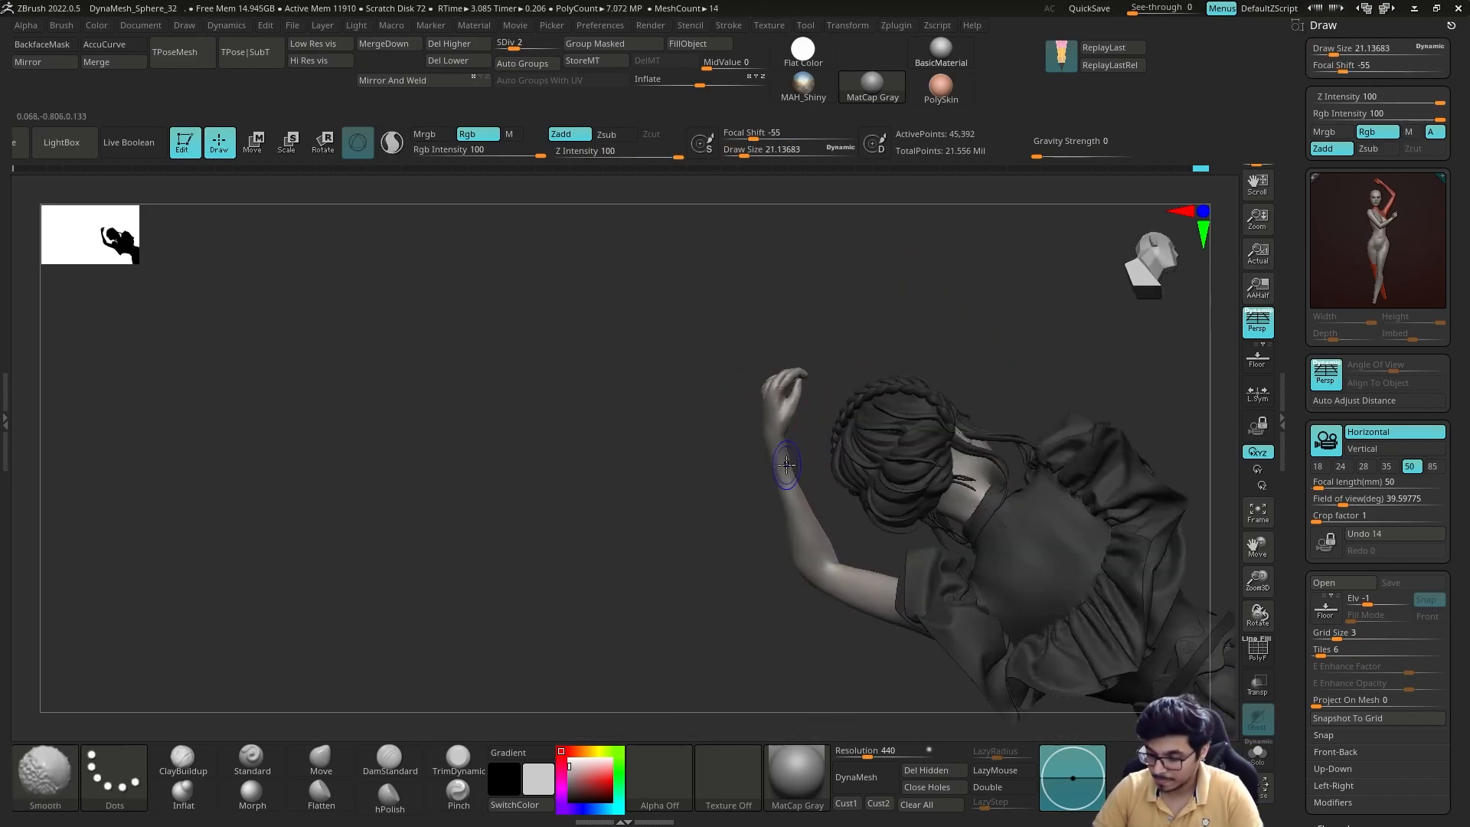
# Adjust the isolated raised hand with the Move Topological brush at subdivision level 3.
pyautogui.press('s')
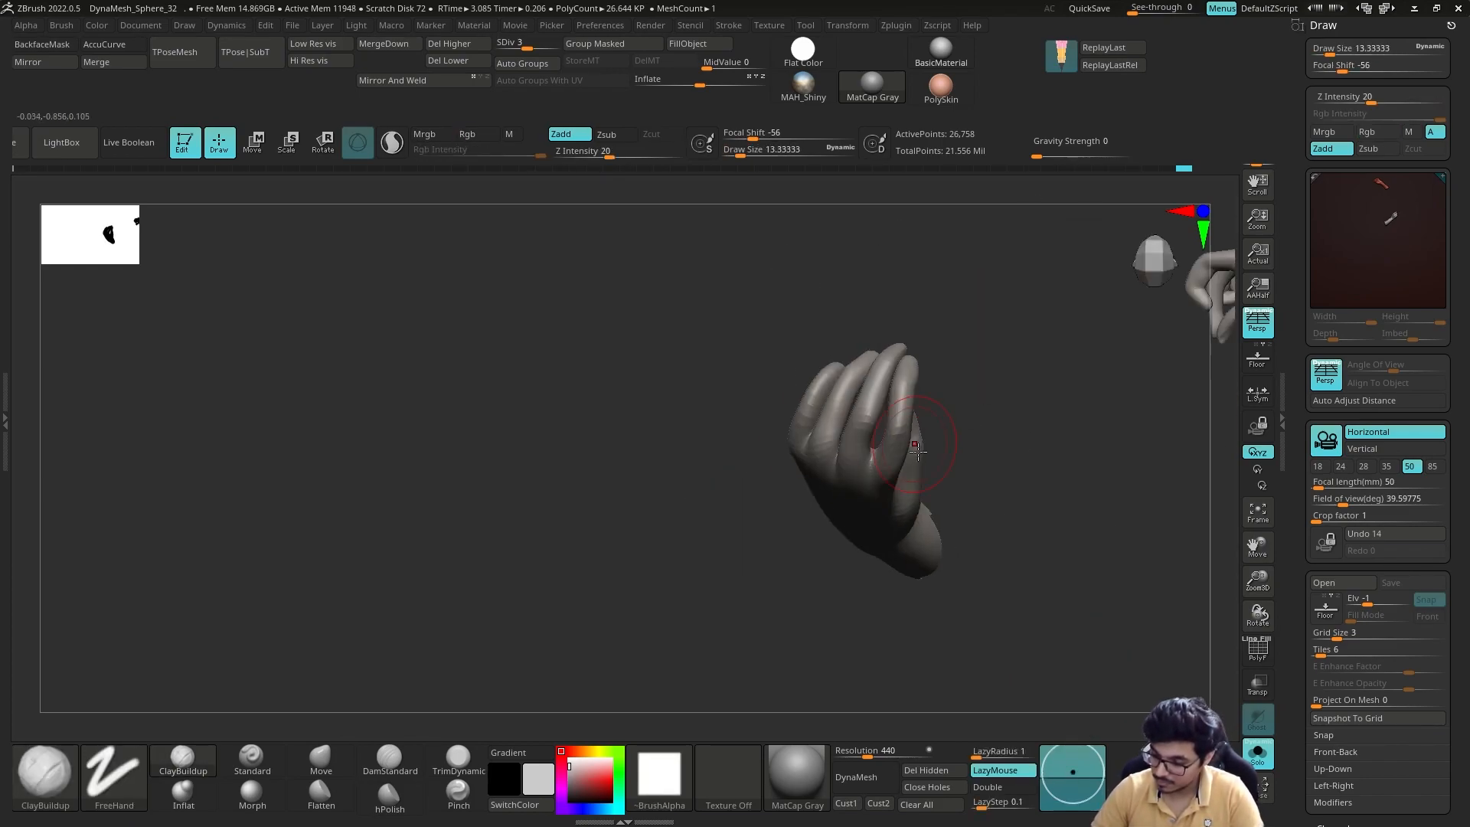
pyautogui.press('b')
pyautogui.press('m')
pyautogui.press('t')
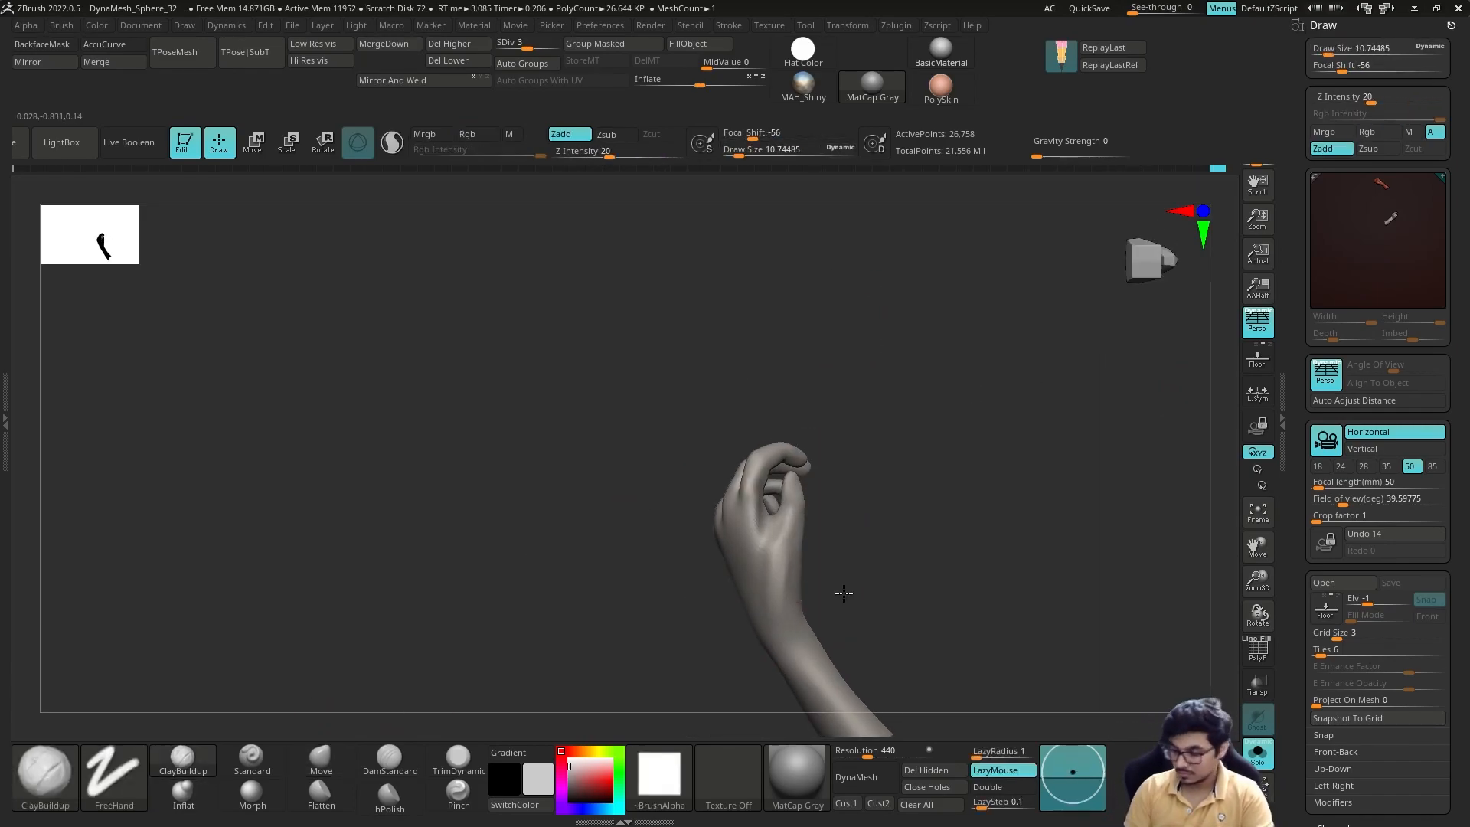
pyautogui.moveTo(844, 592); pyautogui.dragTo(968, 545)
pyautogui.moveTo(870, 581); pyautogui.dragTo(942, 570)
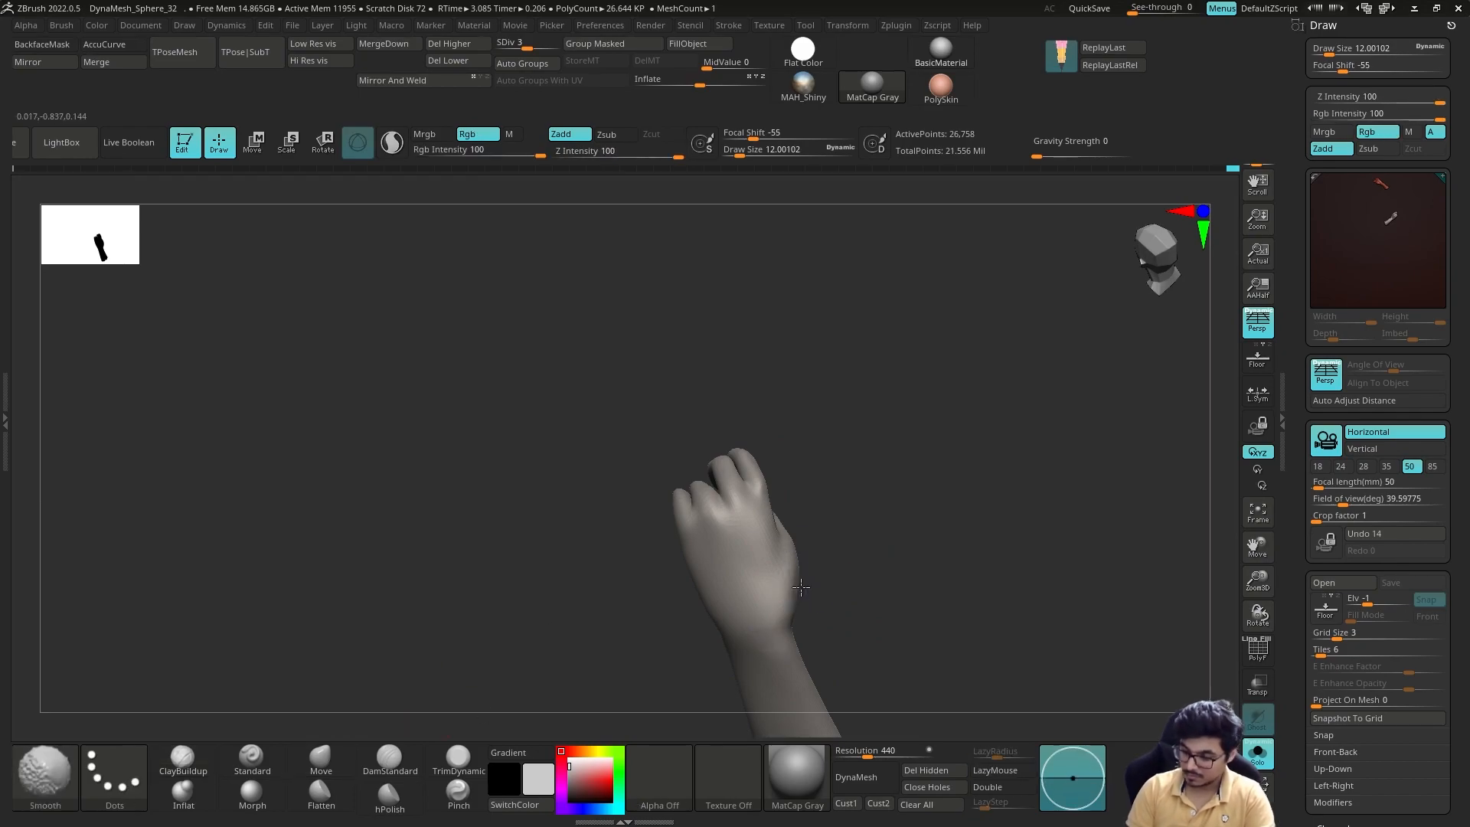
# Build up the back and wrist of the isolated raised hand with ClayBuildup, varying the brush size.
pyautogui.click(196, 766)
pyautogui.moveTo(784, 606)
pyautogui.mouseDown()
pyautogui.moveTo(830, 519)
pyautogui.moveTo(950, 506)
pyautogui.mouseUp()
pyautogui.press('s')
pyautogui.moveTo(1057, 490); pyautogui.dragTo(996, 429)
pyautogui.press('s')
pyautogui.moveTo(907, 417); pyautogui.dragTo(898, 417)
pyautogui.moveTo(898, 417)
pyautogui.mouseDown(button='right')
pyautogui.moveTo(853, 482)
pyautogui.moveTo(955, 611)
pyautogui.mouseUp(button='right')
pyautogui.moveTo(860, 601); pyautogui.dragTo(785, 538, button='right')
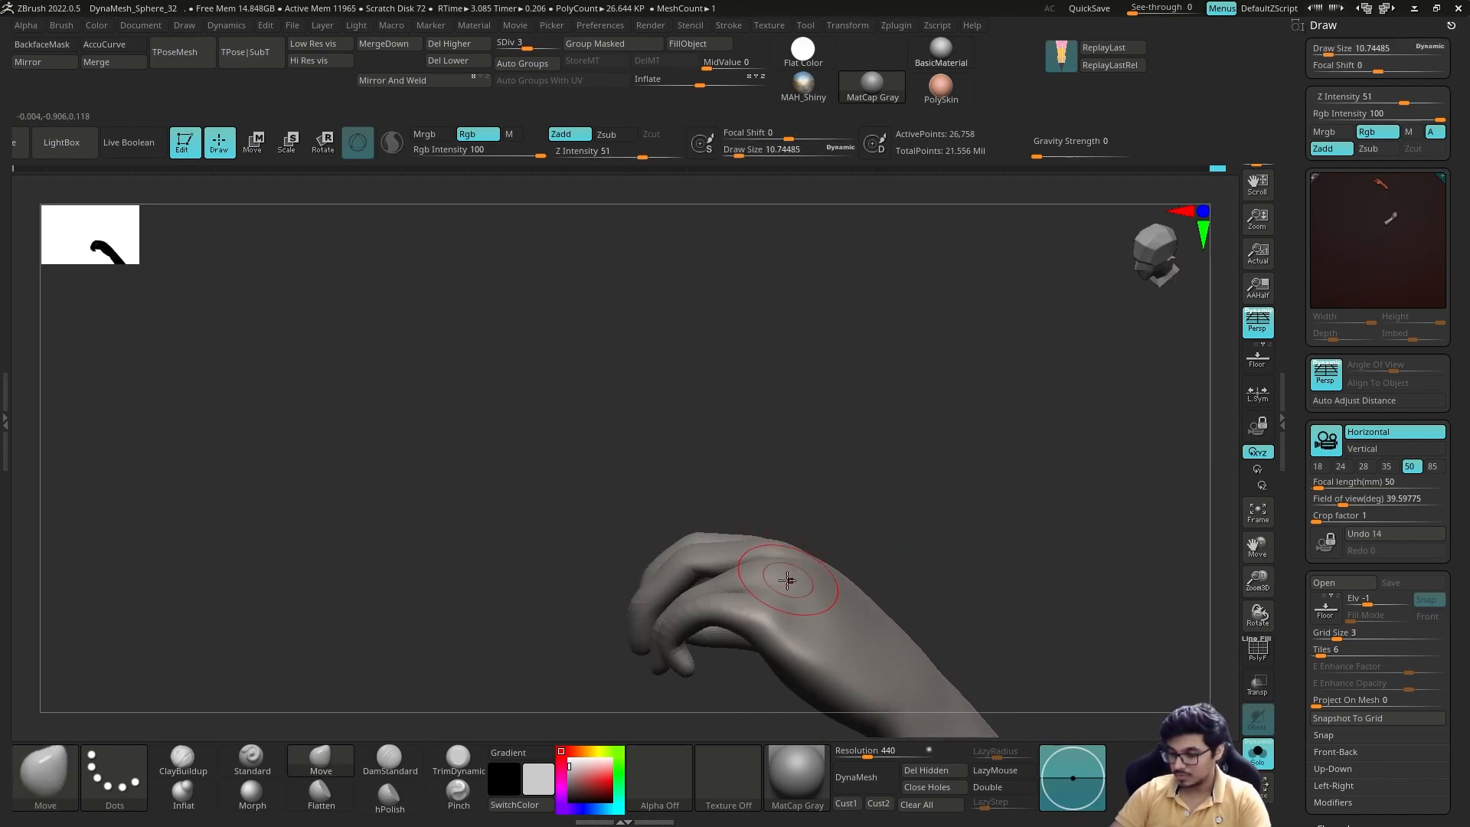
# Refine the raised hand's shape with the Move Topological brush and bring the other subtools back into view.
pyautogui.moveTo(729, 613)
pyautogui.mouseDown(button='right')
pyautogui.moveTo(766, 594)
pyautogui.moveTo(853, 469)
pyautogui.moveTo(813, 621)
pyautogui.moveTo(751, 552)
pyautogui.moveTo(781, 590)
pyautogui.moveTo(748, 525)
pyautogui.mouseUp(button='right')
pyautogui.press('b')
pyautogui.press('m')
pyautogui.press('t')
pyautogui.click(1258, 754)
# Unhide the full body mesh at subdivision level 4 and isolate it from the other subtools.
pyautogui.moveTo(1089, 338); pyautogui.dragTo(1001, 451, button='right')
pyautogui.keyDown('ctrl'); pyautogui.keyDown('shift'); pyautogui.click(1001, 451); pyautogui.keyUp('shift'); pyautogui.keyUp('ctrl')
pyautogui.press('d')
pyautogui.press('d')
pyautogui.moveTo(699, 653)
pyautogui.keyDown('alt'); pyautogui.mouseDown(button='right')
pyautogui.moveTo(975, 400)
pyautogui.moveTo(899, 252)
pyautogui.moveTo(742, 493)
pyautogui.moveTo(785, 385)
pyautogui.moveTo(873, 429)
pyautogui.mouseUp(button='right'); pyautogui.keyUp('alt')
pyautogui.click(1258, 754)
# Smooth the palm and inner wrist of the raised hand at subdivision level 4.
pyautogui.keyDown('shift'); pyautogui.moveTo(693, 498); pyautogui.dragTo(688, 509); pyautogui.keyUp('shift')
pyautogui.moveTo(697, 499); pyautogui.dragTo(597, 529, button='right')
pyautogui.moveTo(741, 482); pyautogui.dragTo(712, 502)
pyautogui.moveTo(747, 490); pyautogui.dragTo(700, 504, button='right')
pyautogui.keyDown('shift'); pyautogui.moveTo(747, 540); pyautogui.dragTo(712, 498); pyautogui.keyUp('shift')
pyautogui.moveTo(797, 459)
pyautogui.keyDown('ctrl'); pyautogui.mouseDown(button='right')
pyautogui.moveTo(801, 502)
pyautogui.moveTo(735, 528)
pyautogui.mouseUp(button='right'); pyautogui.keyUp('ctrl')
pyautogui.keyDown('shift'); pyautogui.moveTo(735, 529); pyautogui.dragTo(694, 519); pyautogui.keyUp('shift')
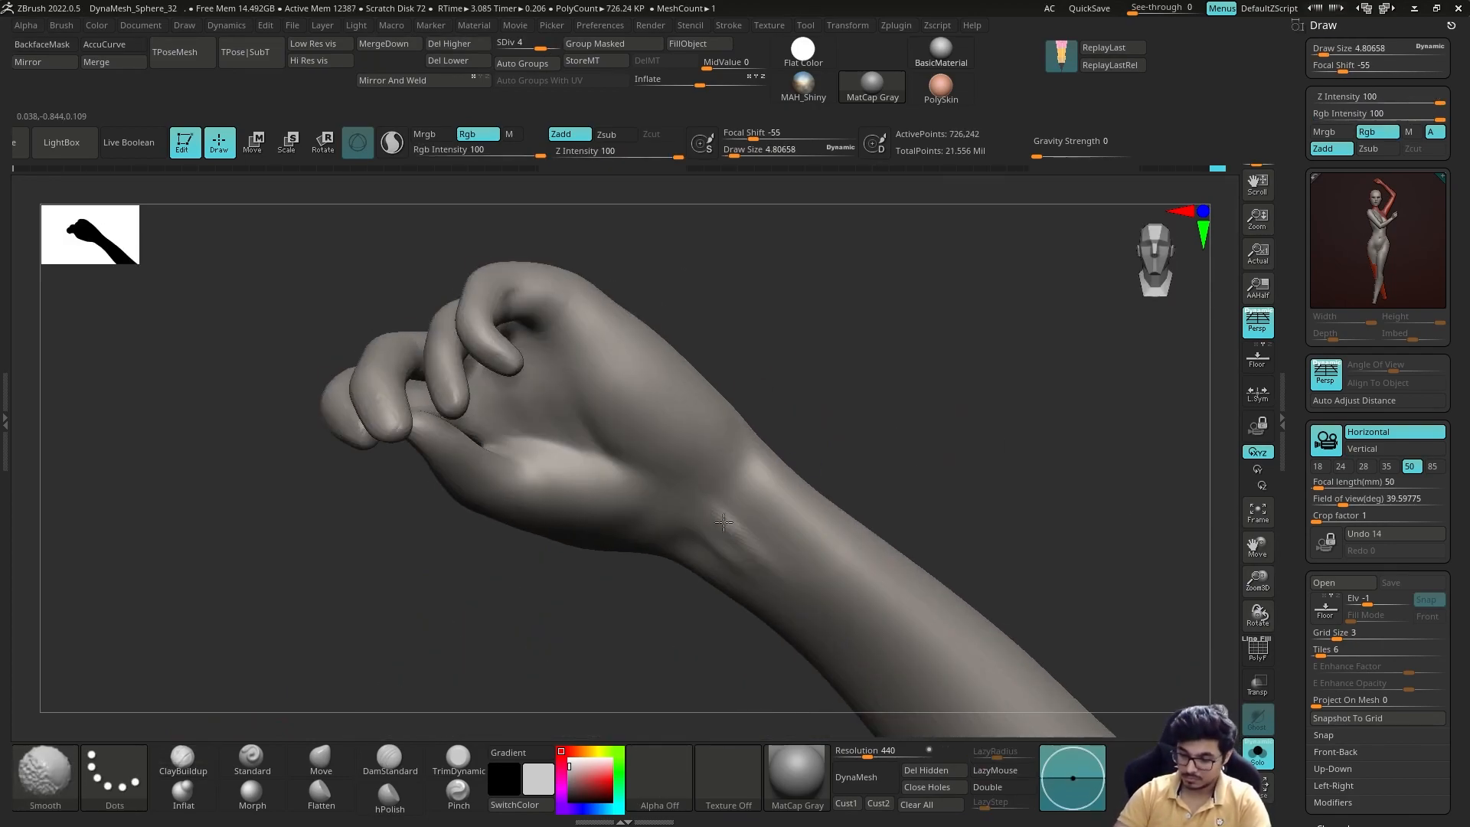
pyautogui.moveTo(831, 430); pyautogui.dragTo(797, 451, button='right')
pyautogui.keyDown('shift'); pyautogui.moveTo(720, 521); pyautogui.dragTo(746, 555); pyautogui.keyUp('shift')
# Add volume to the raised hand's palm and wrist with ClayBuildup at a lower subdivision level and smooth the transitions.
pyautogui.moveTo(850, 459)
pyautogui.keyDown('ctrl'); pyautogui.mouseDown(button='right')
pyautogui.moveTo(853, 410)
pyautogui.moveTo(768, 584)
pyautogui.moveTo(840, 569)
pyautogui.moveTo(827, 651)
pyautogui.mouseUp(button='right'); pyautogui.keyUp('ctrl')
pyautogui.click(189, 766)
pyautogui.hotkey('shift', 'd')
pyautogui.moveTo(670, 517); pyautogui.dragTo(647, 681)
pyautogui.keyDown('ctrl'); pyautogui.moveTo(781, 528); pyautogui.dragTo(776, 465, button='right'); pyautogui.keyUp('ctrl')
pyautogui.moveTo(660, 598)
pyautogui.mouseDown(button='right')
pyautogui.moveTo(893, 502)
pyautogui.moveTo(896, 586)
pyautogui.moveTo(895, 510)
pyautogui.mouseUp(button='right')
pyautogui.keyDown('shift'); pyautogui.moveTo(870, 536); pyautogui.dragTo(831, 574); pyautogui.keyUp('shift')
pyautogui.keyDown('alt'); pyautogui.moveTo(825, 622); pyautogui.dragTo(823, 562, button='right'); pyautogui.keyUp('alt')
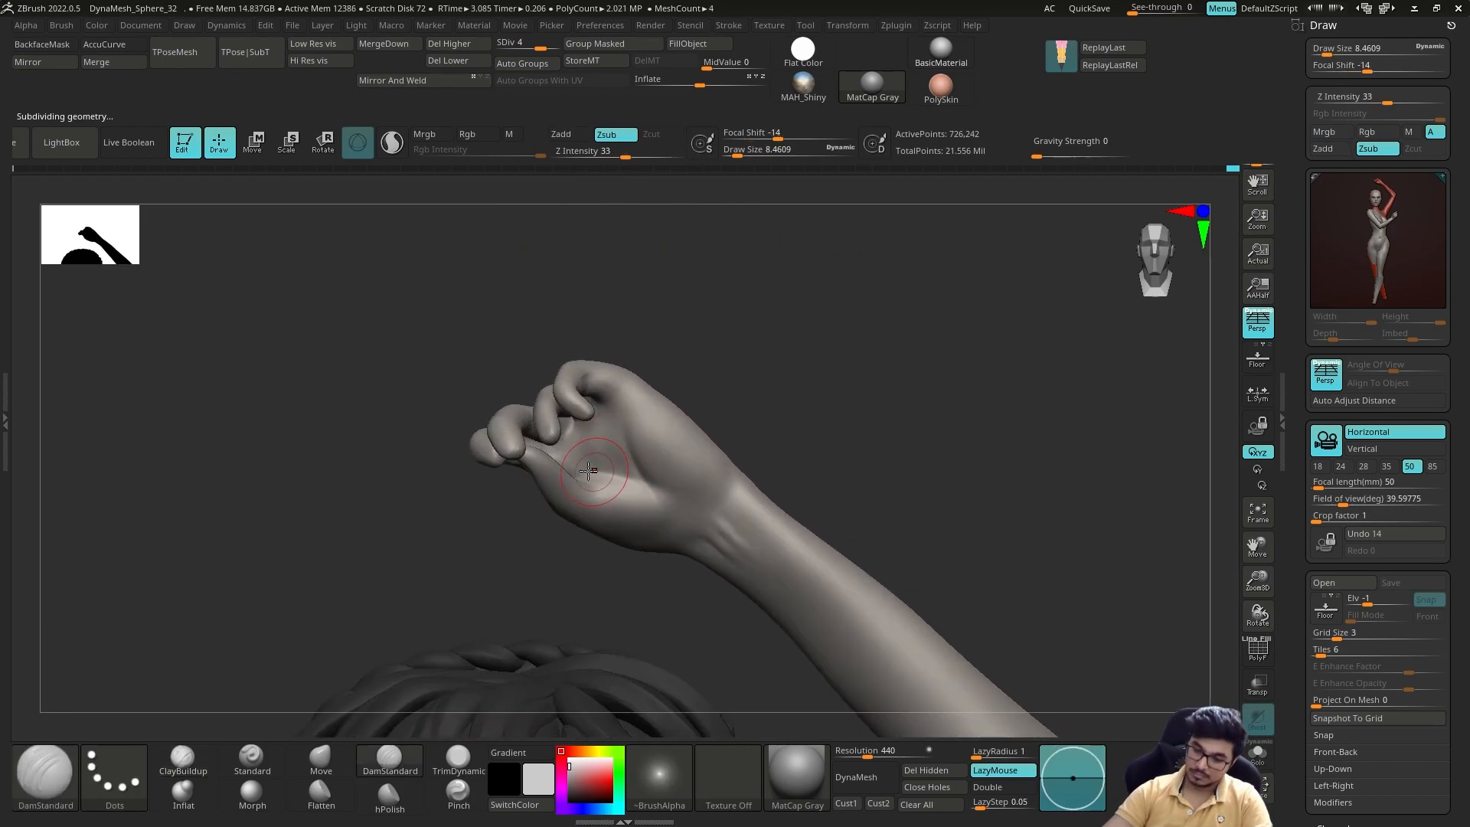
# Carve the wrist crease with DamStandard and subdivide the body to level 5.
pyautogui.moveTo(710, 527); pyautogui.dragTo(739, 563)
pyautogui.moveTo(630, 490); pyautogui.dragTo(644, 568, button='right')
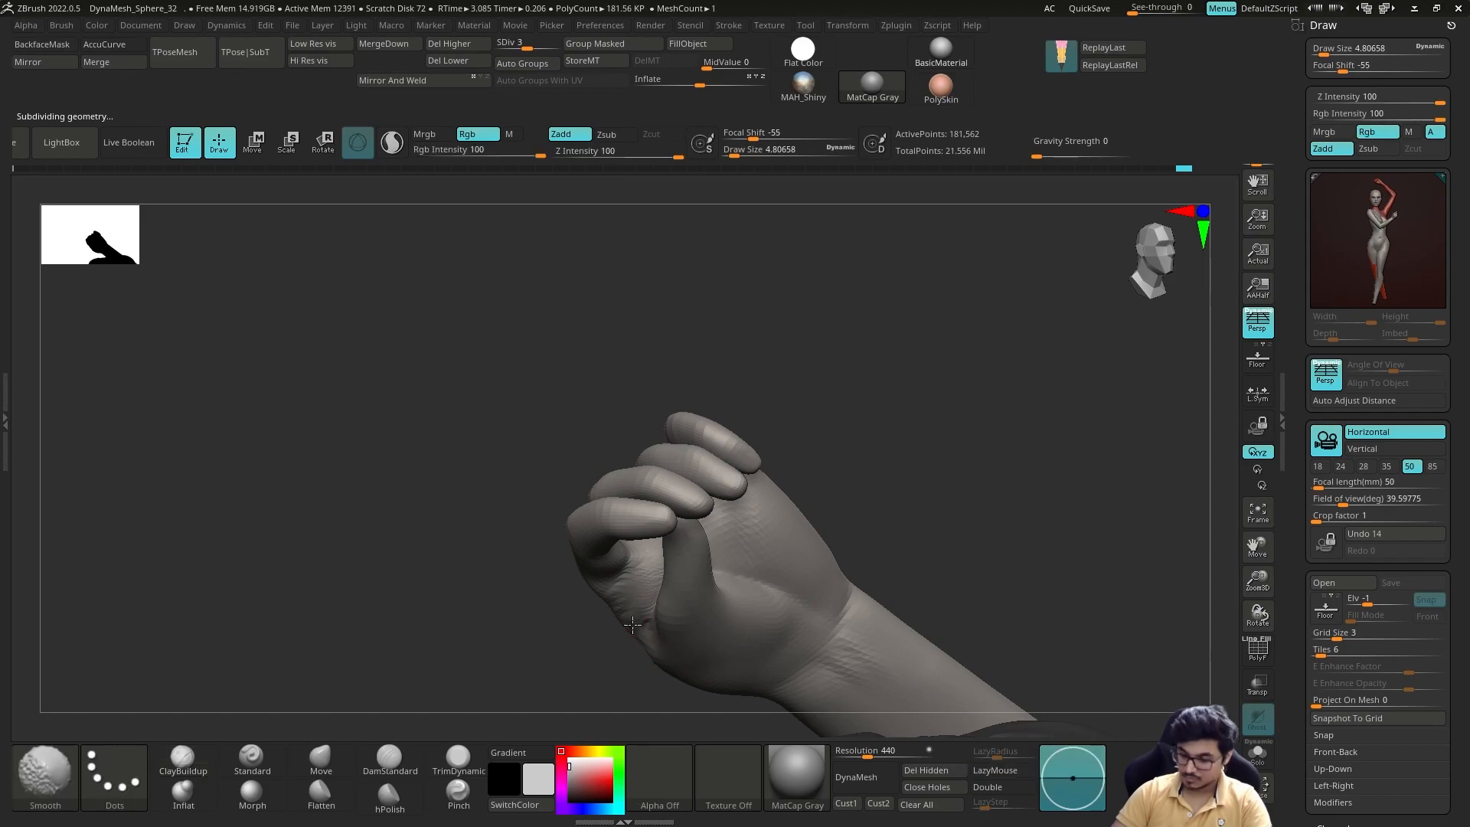
pyautogui.hotkey('ctrl', 'd')
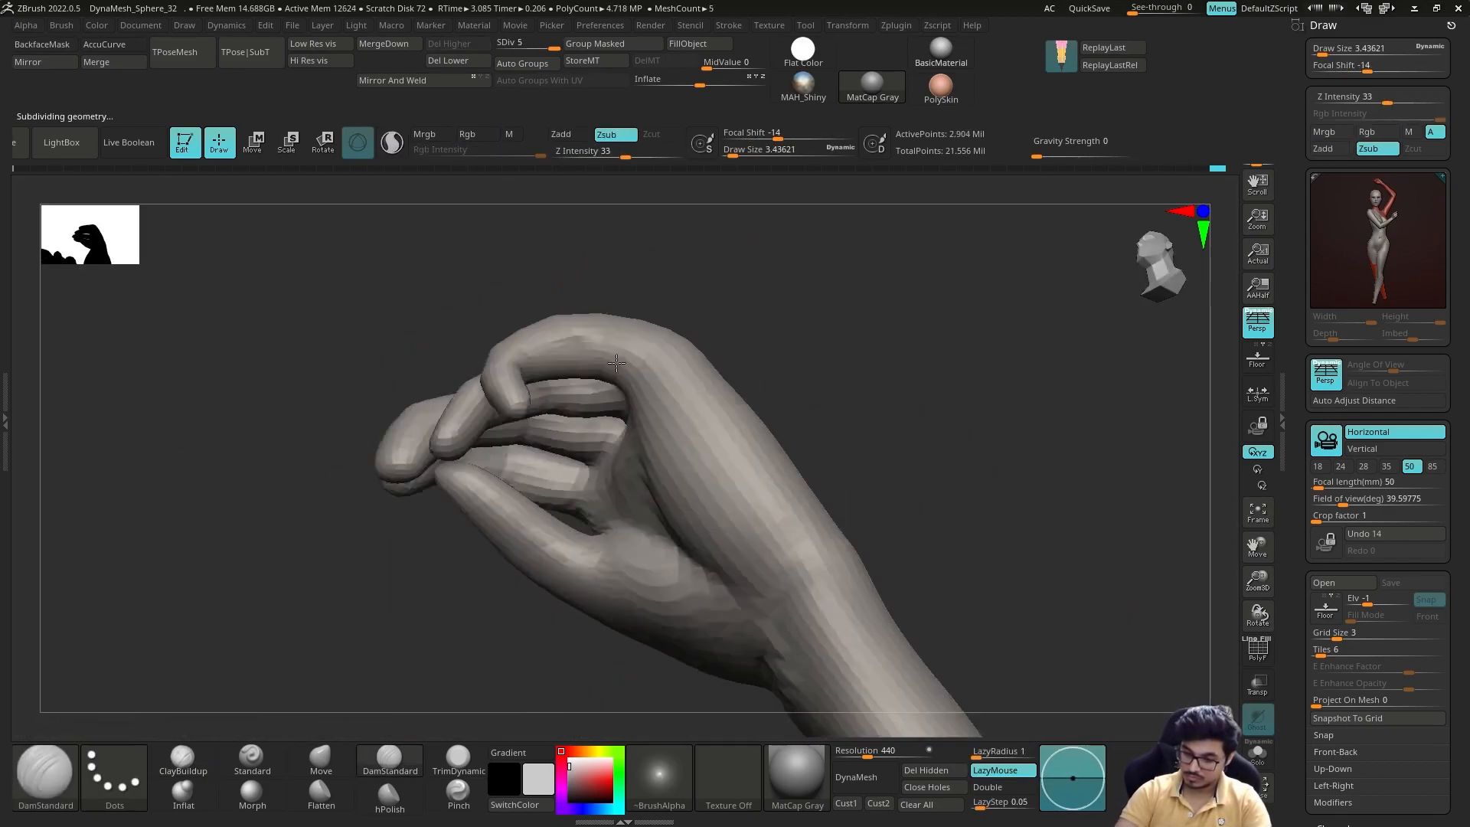
# Reposition the raised hand's fingers and thumb with the Move Topological brush.
pyautogui.press('b')
pyautogui.press('m')
pyautogui.press('t')
pyautogui.press('s')
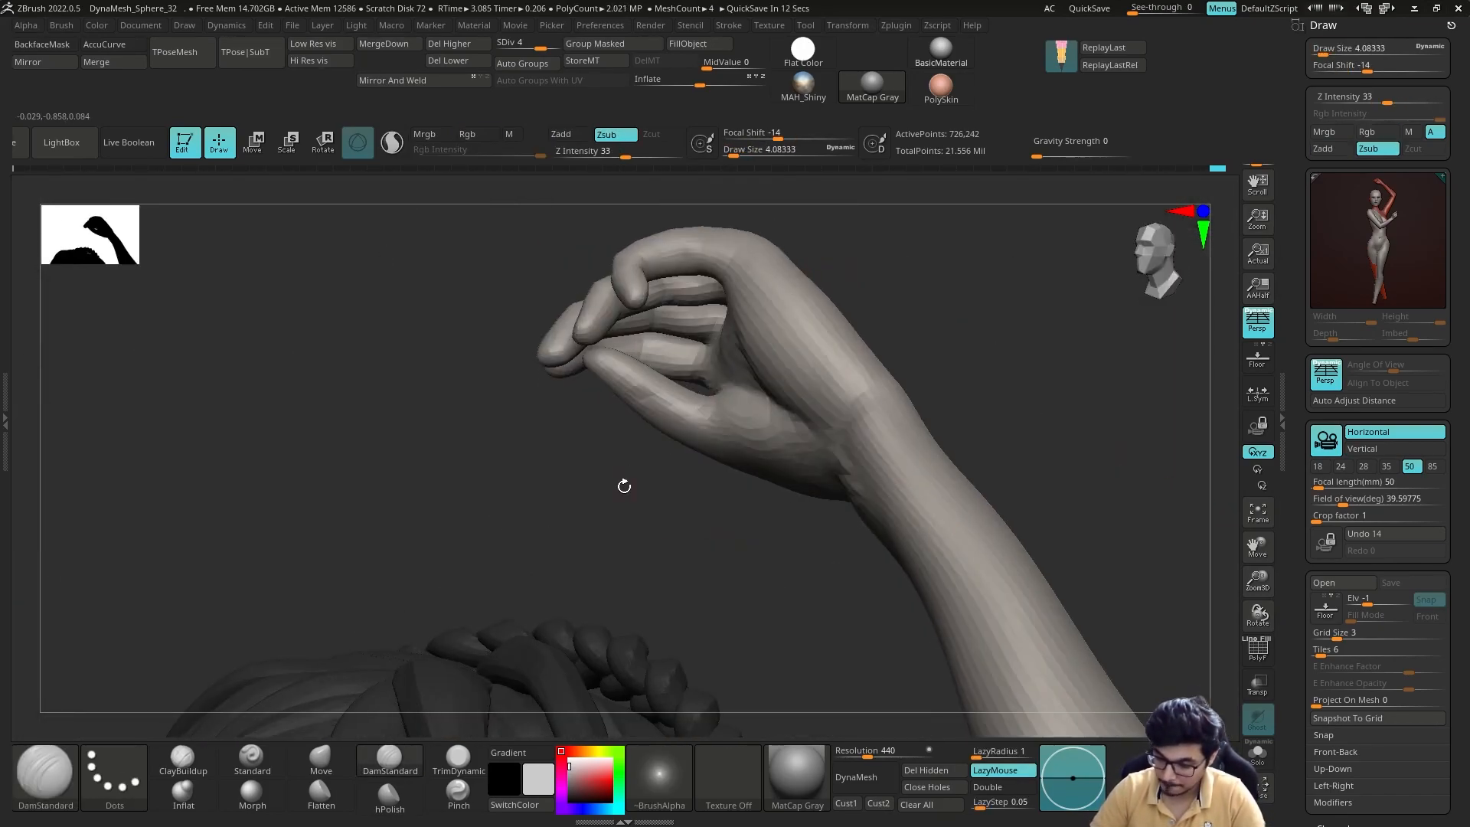
# Carve fingernails and skin creases into the raised hand with DamStandard, subdividing the body to level 6.
pyautogui.hotkey('ctrl', 'd')
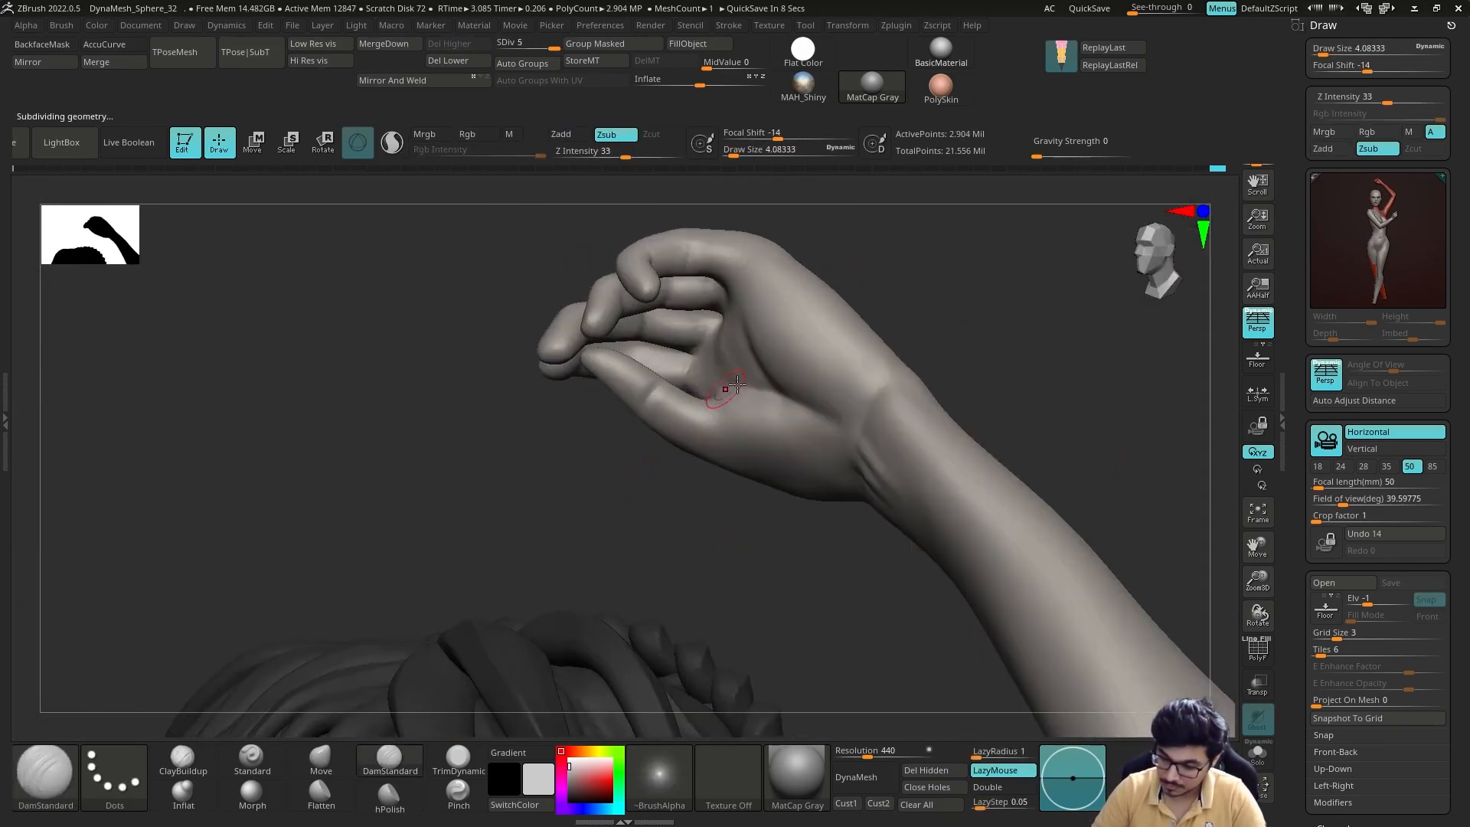
pyautogui.moveTo(749, 532); pyautogui.dragTo(945, 308)
pyautogui.click(321, 759)
pyautogui.hotkey('shift', 'd')
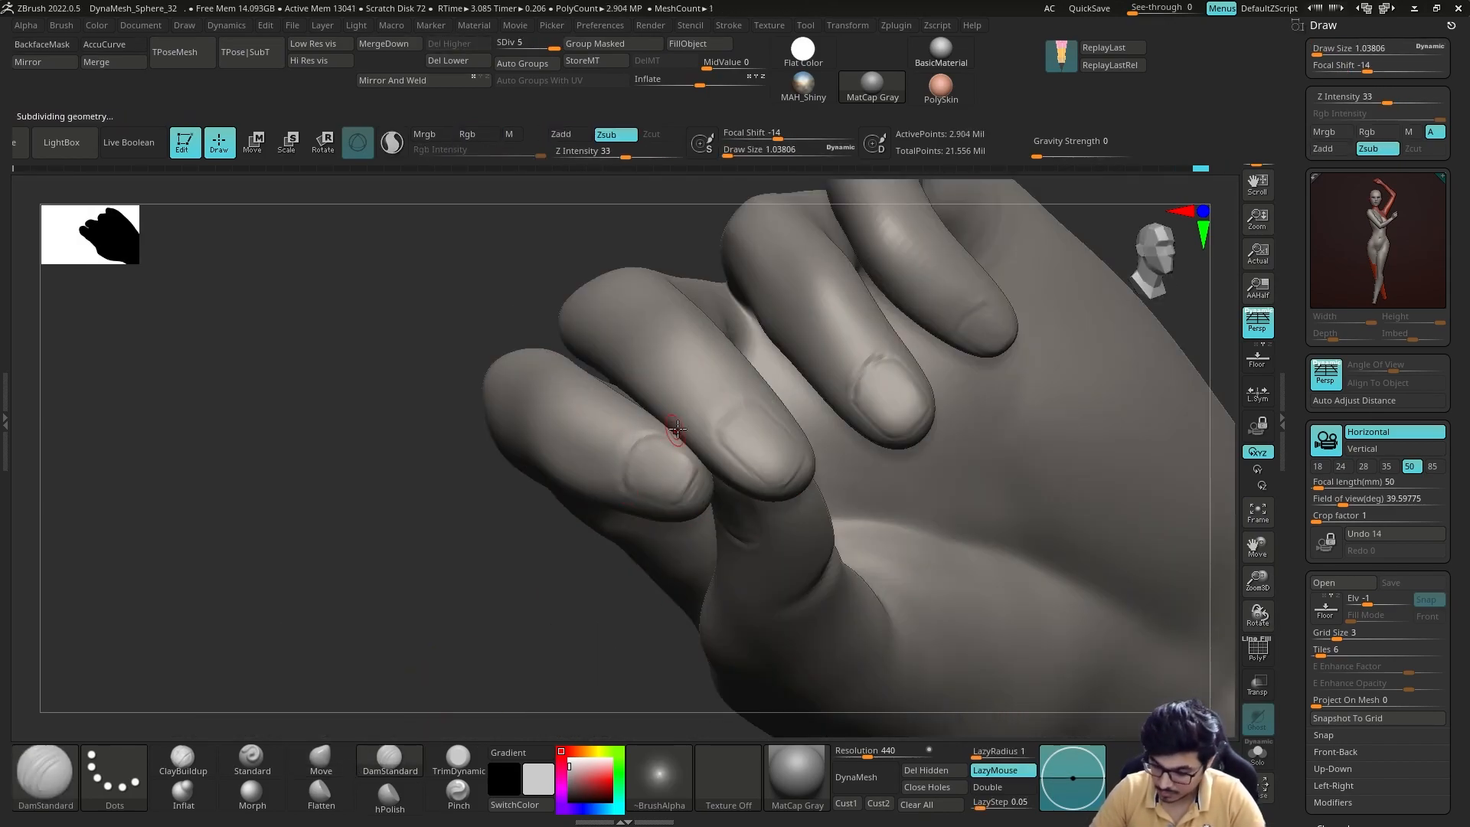
pyautogui.keyDown('alt'); pyautogui.moveTo(650, 610); pyautogui.dragTo(561, 683); pyautogui.keyUp('alt')
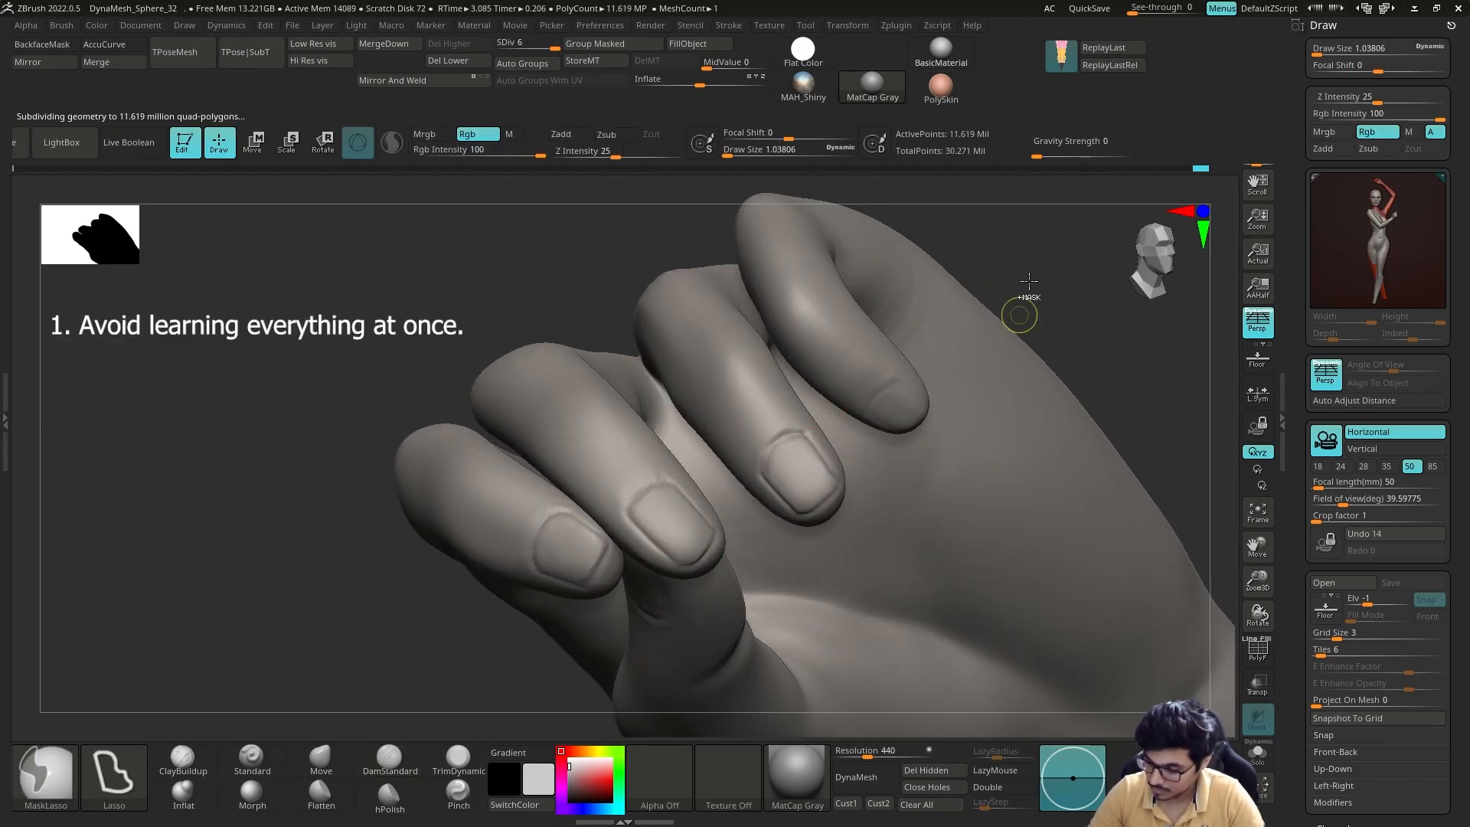
pyautogui.moveTo(1005, 279); pyautogui.dragTo(985, 312)
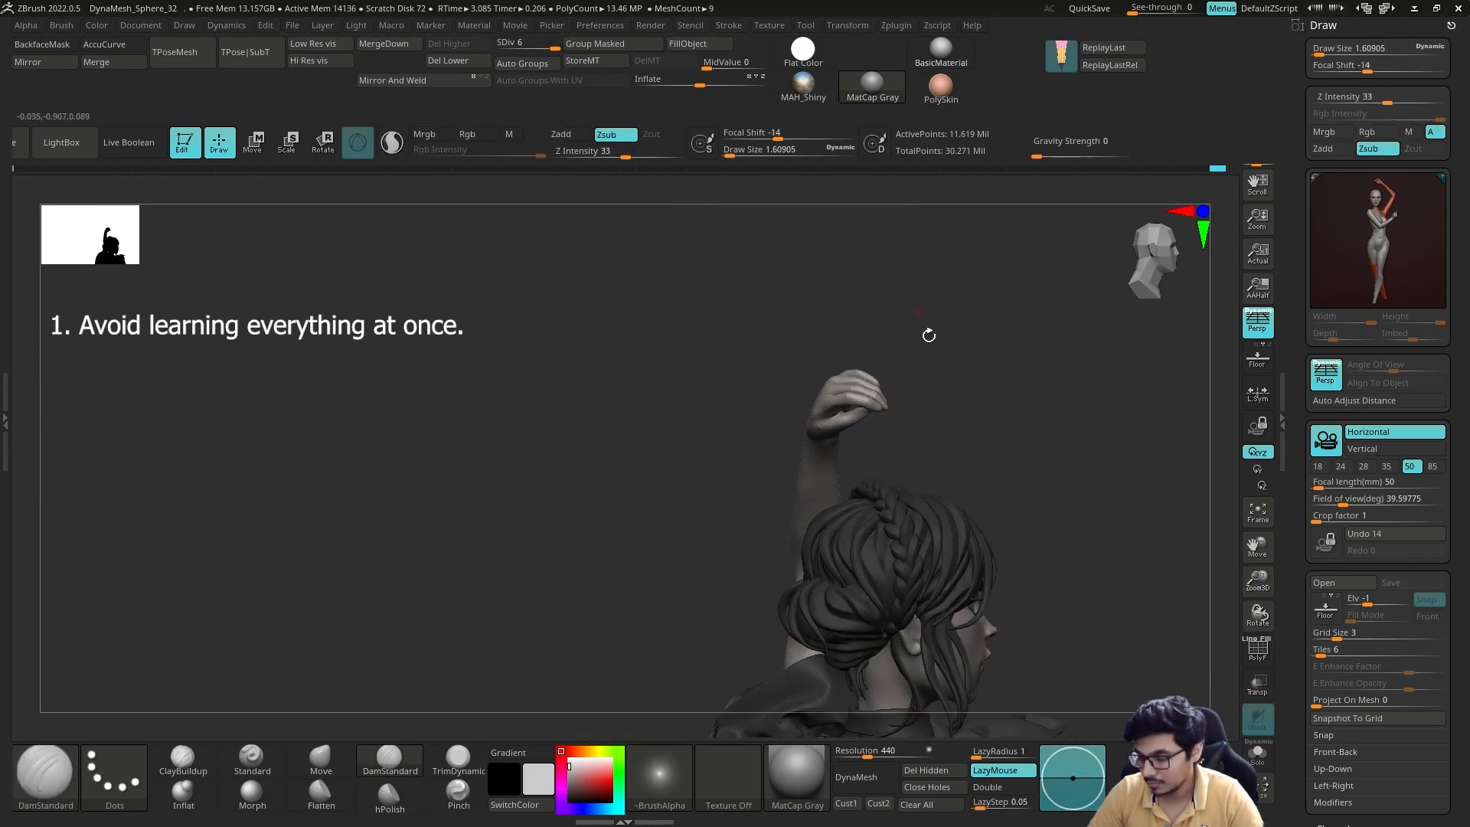
# Adjust the raised upper arm and elbow with a large Move brush at subdivision level 1.
pyautogui.moveTo(1018, 398); pyautogui.dragTo(1040, 382)
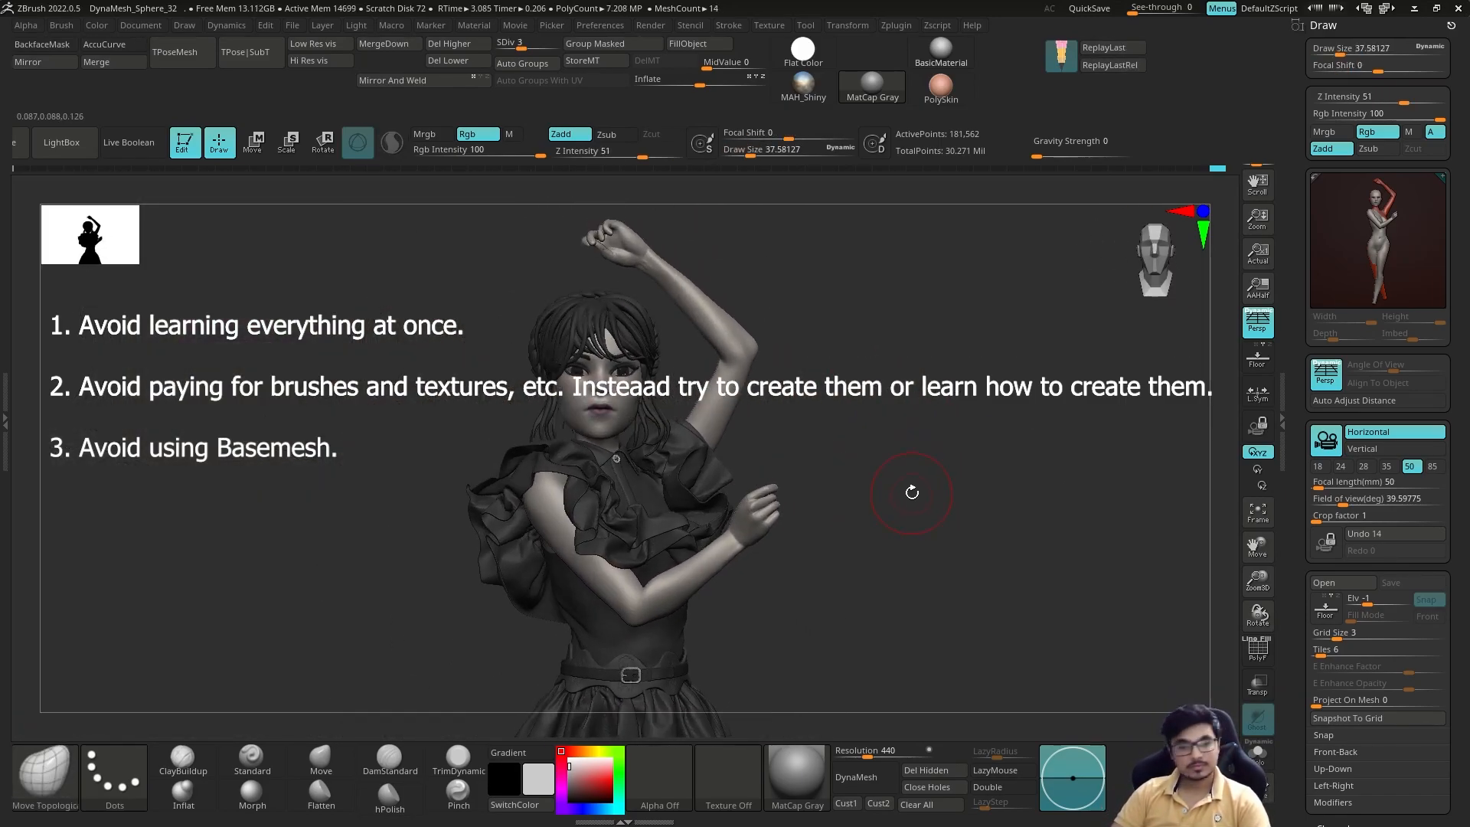
pyautogui.moveTo(896, 503)
pyautogui.mouseDown()
pyautogui.moveTo(1043, 407)
pyautogui.moveTo(674, 383)
pyautogui.mouseUp()
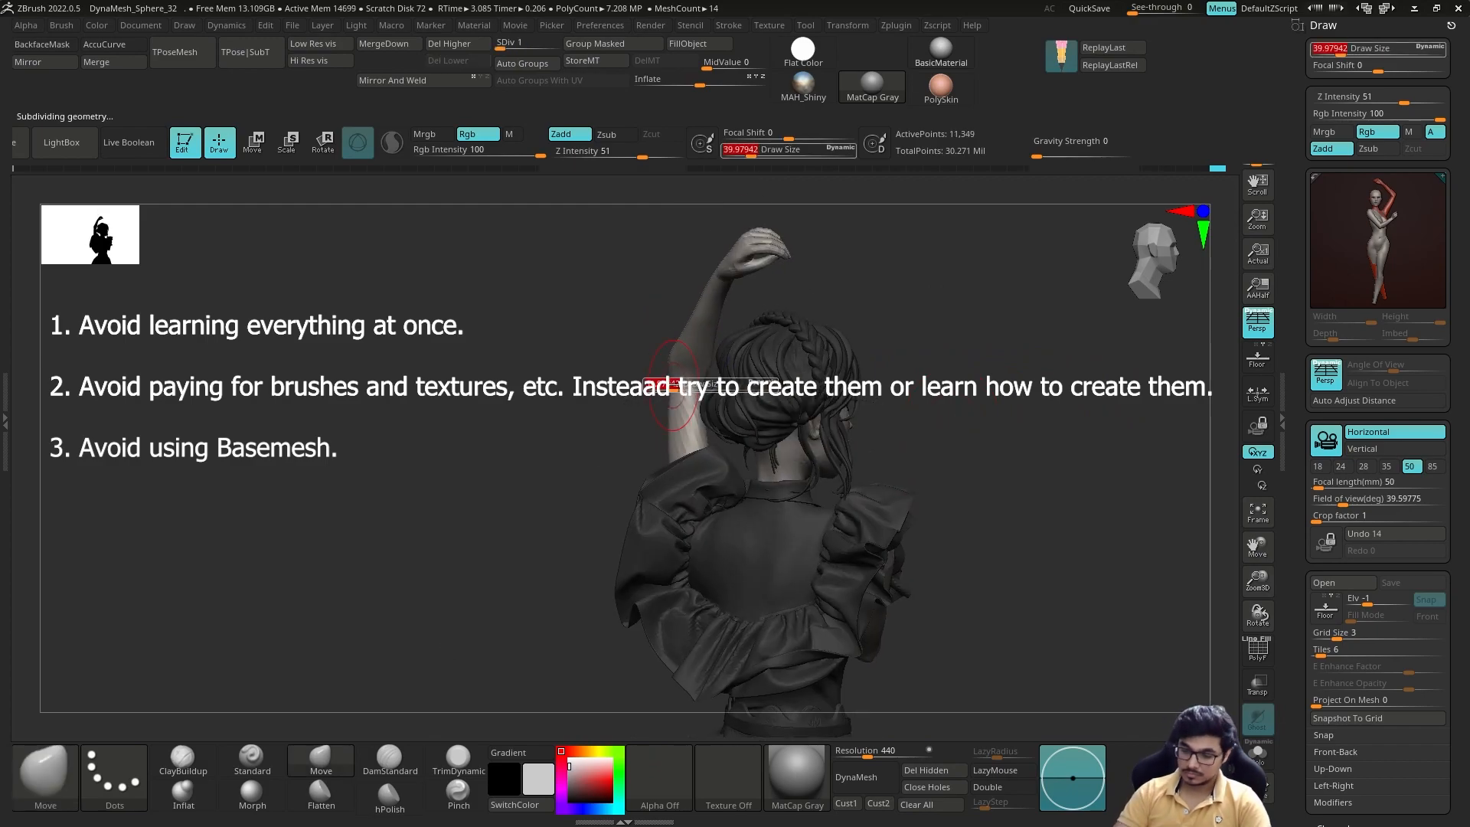
pyautogui.moveTo(669, 434); pyautogui.dragTo(703, 368)
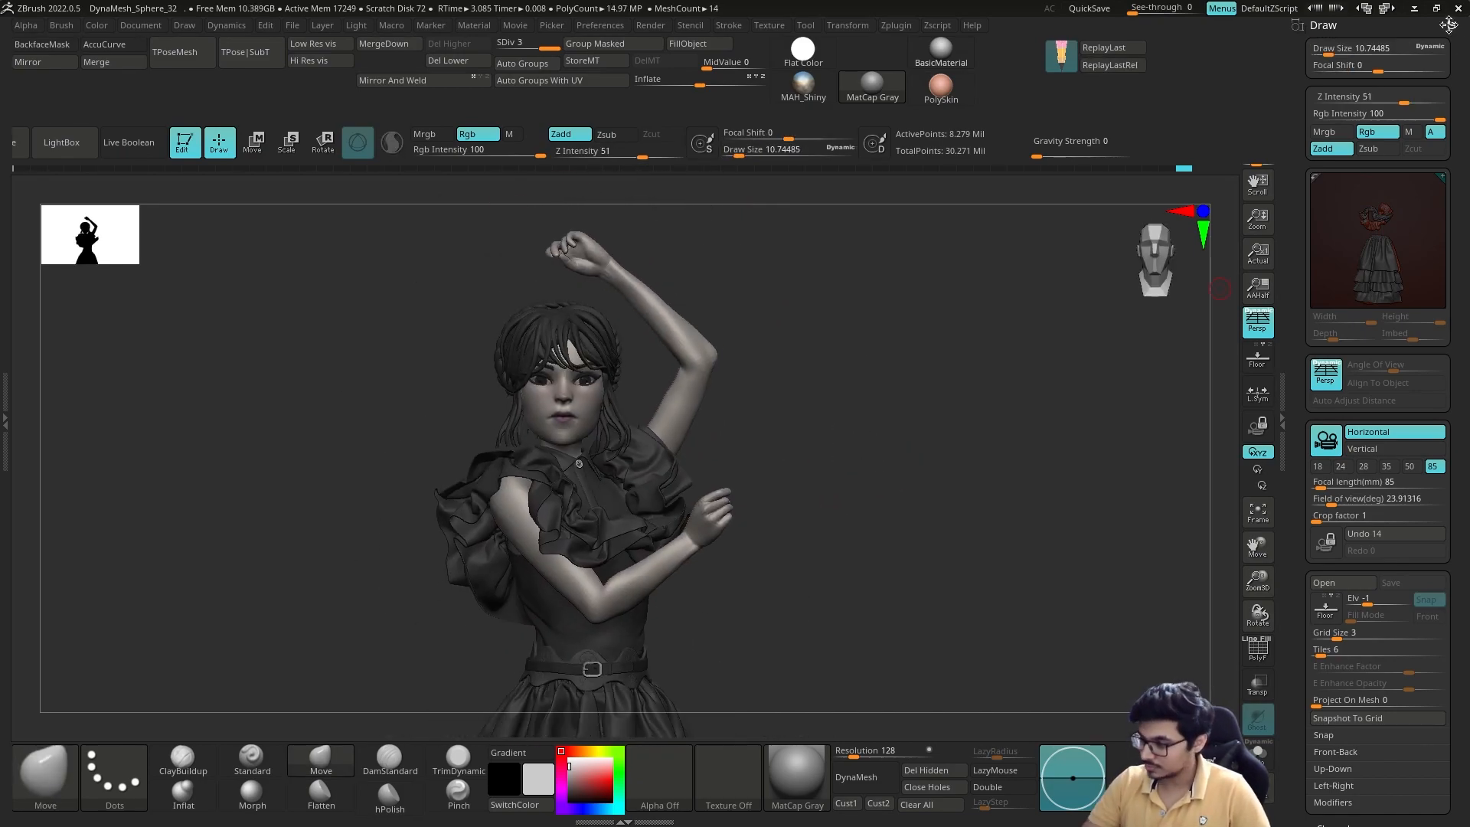
# Save the project.
pyautogui.hotkey('ctrl', 's')
pyautogui.press('Return')
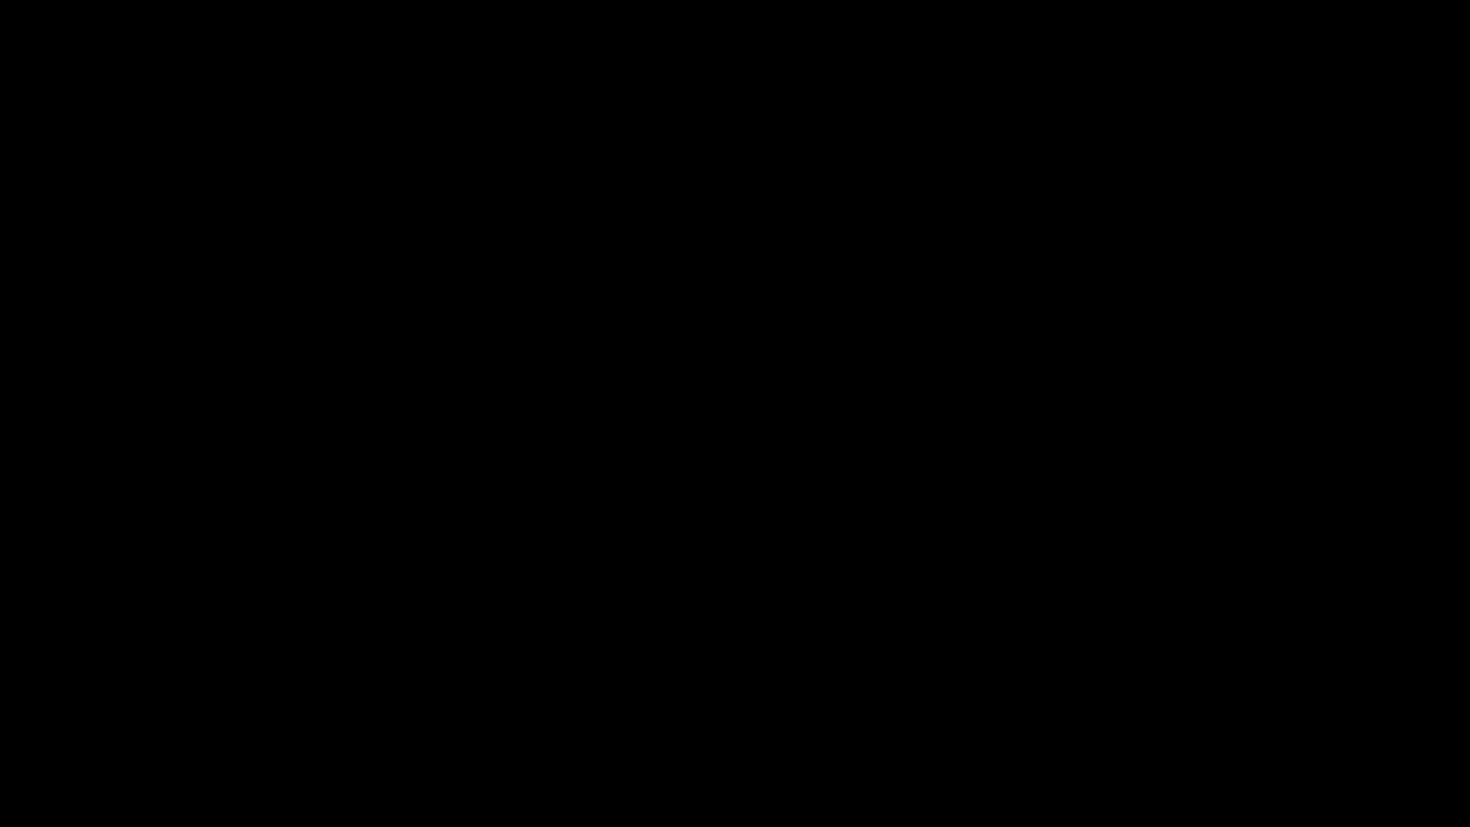